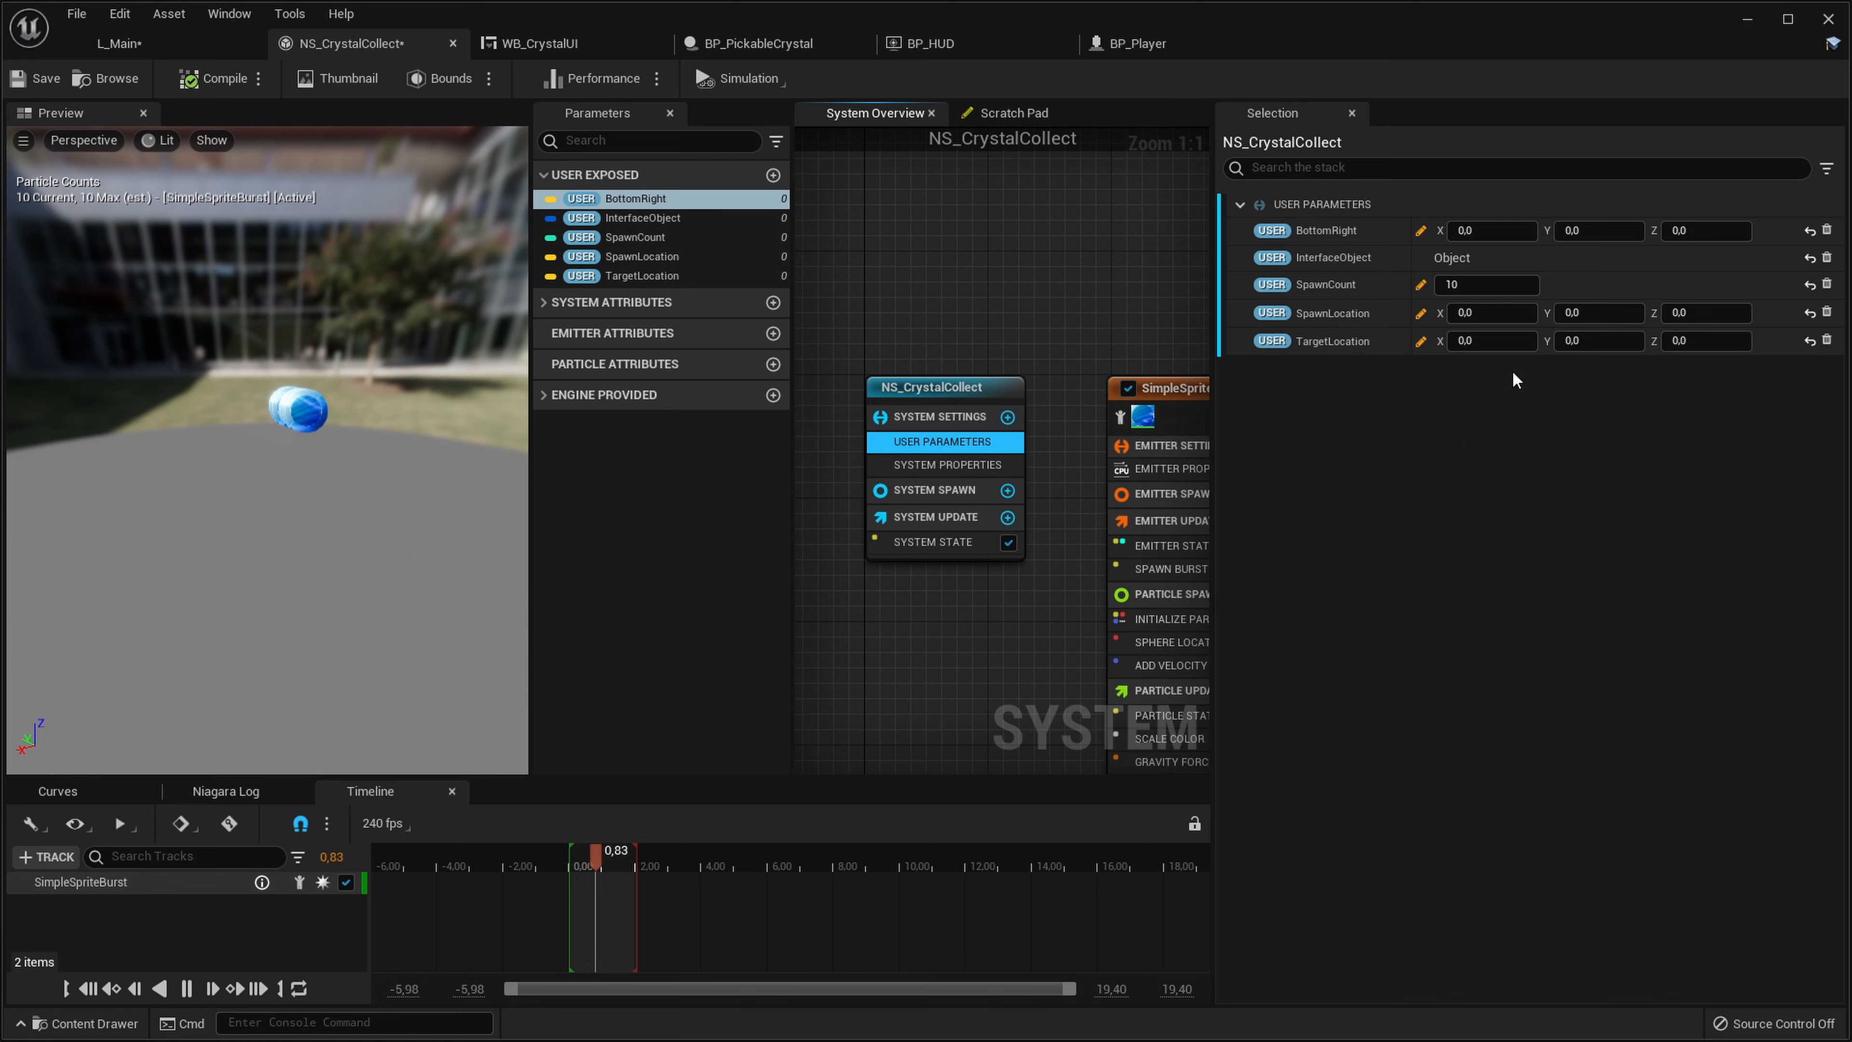
Set the SpawnLocation user parameter to X 400 and Z -500
click(1487, 313)
text(40)
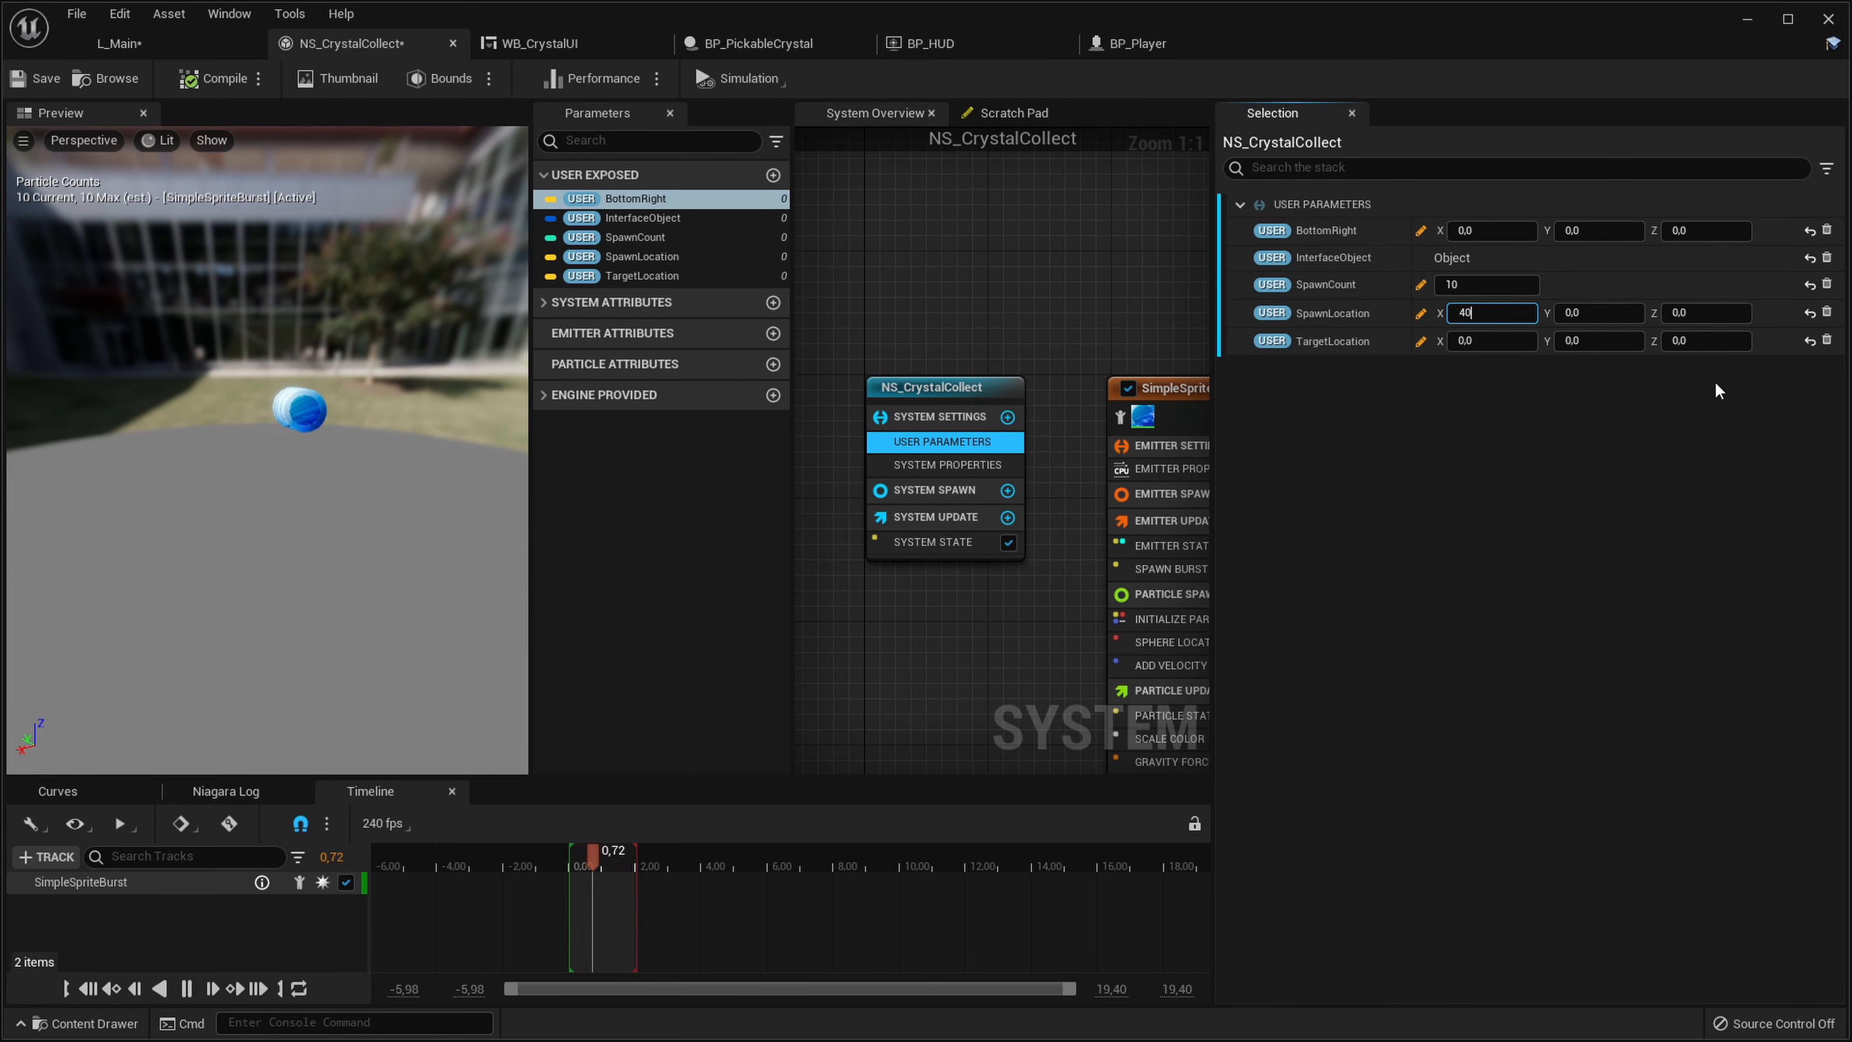
text(0)
click(1725, 314)
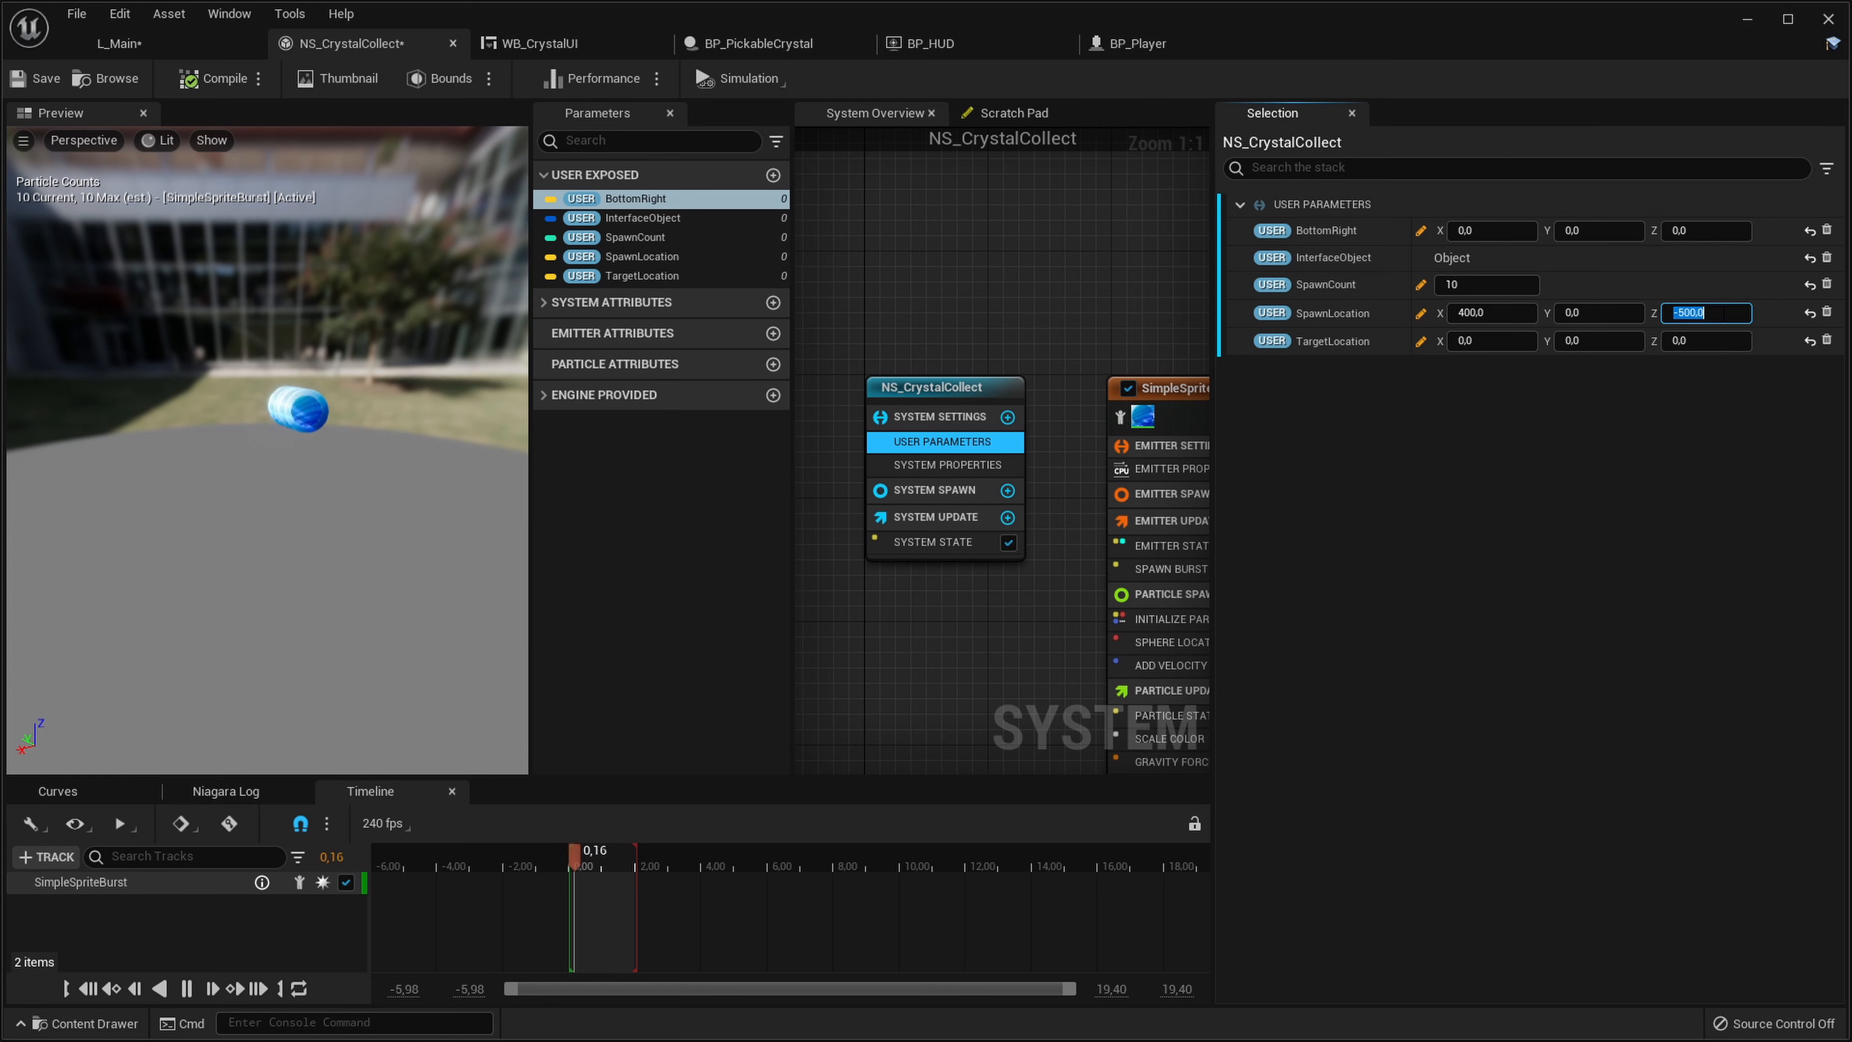
Set the SpawnLocation user parameter to X 800 and Z -800
text(80)
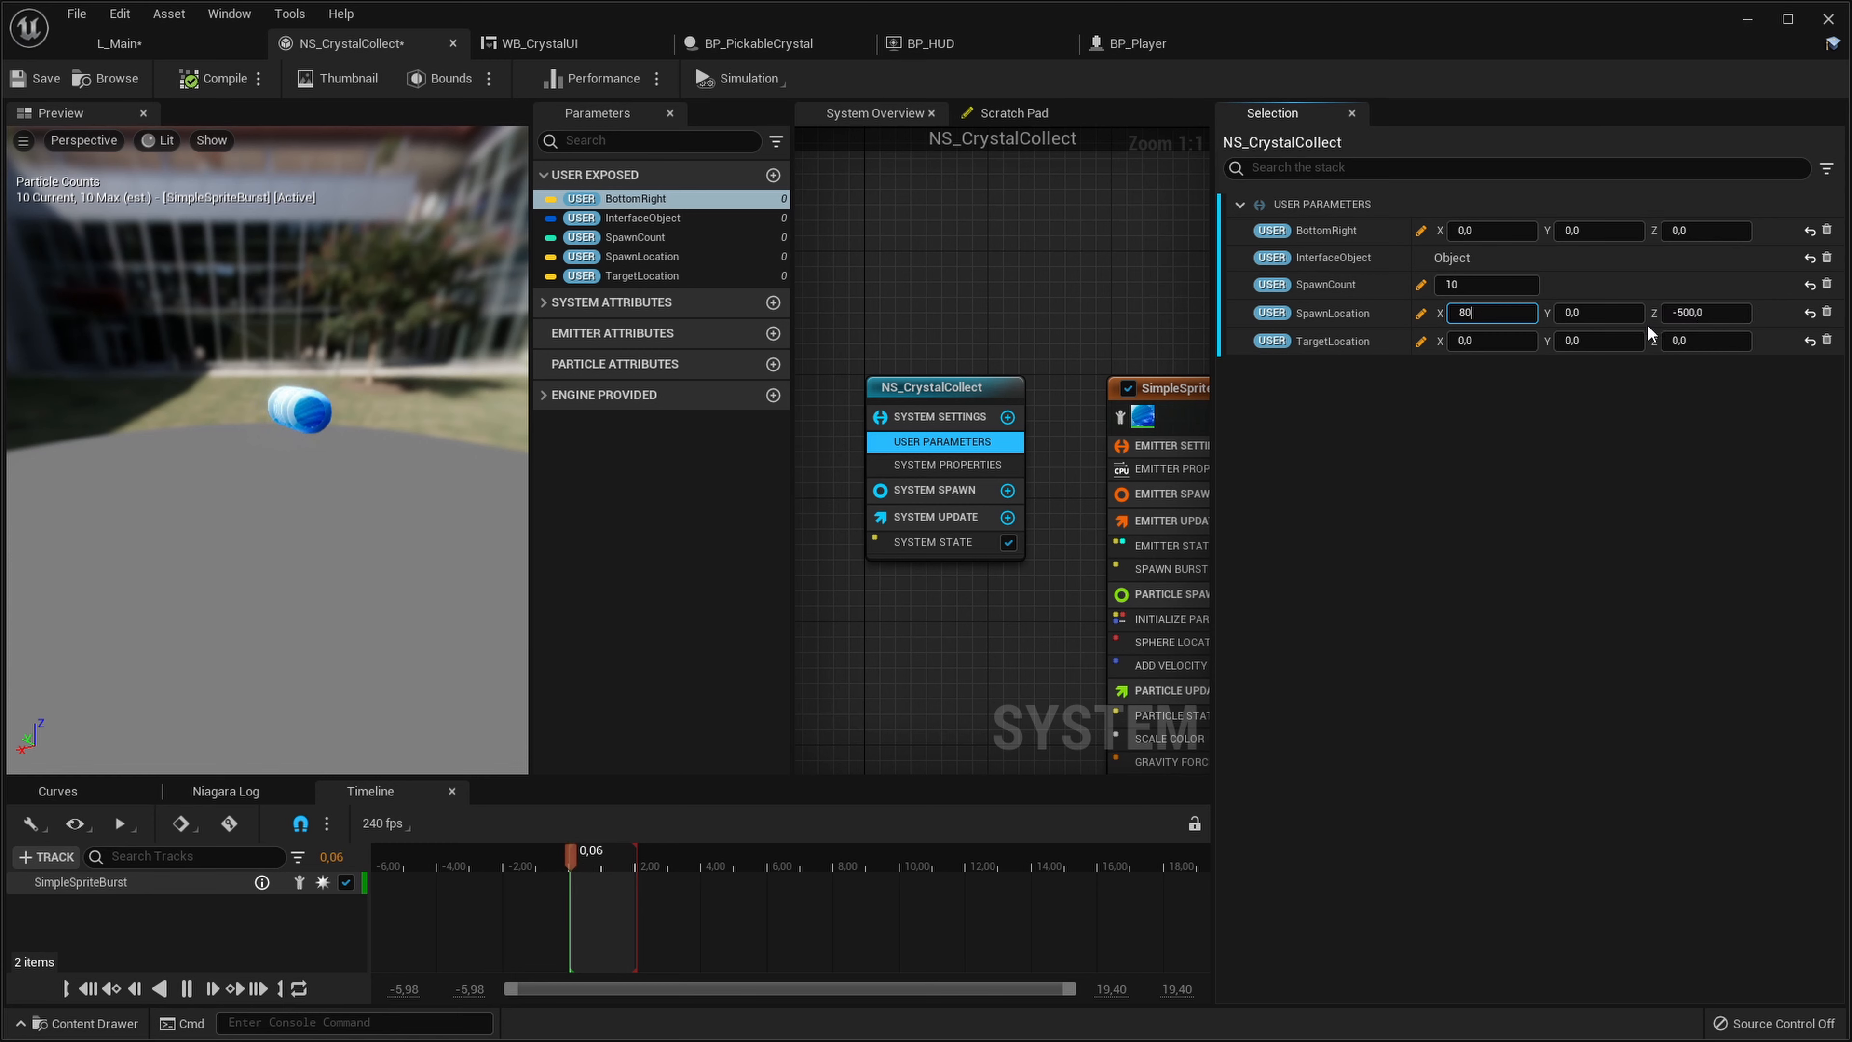
text(0)
key(Return)
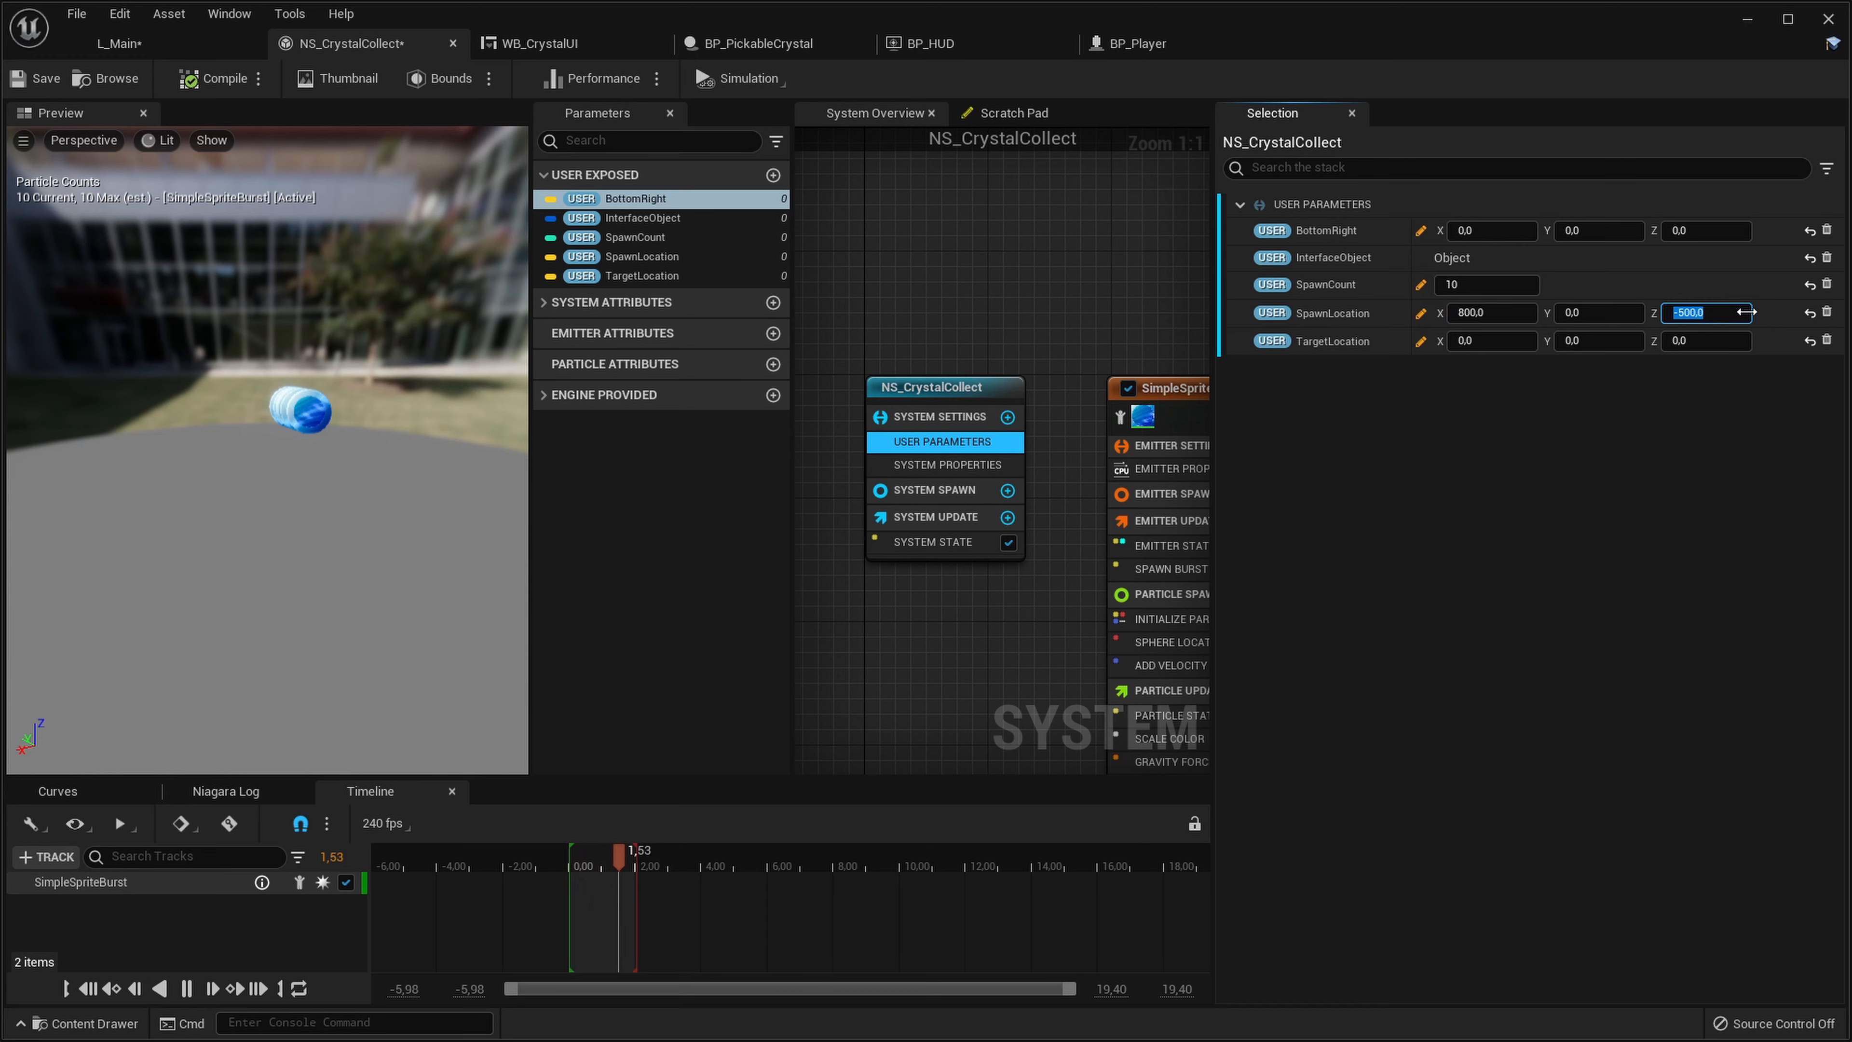
click(1747, 312)
text(-800)
key(Return)
drag(445, 540, 430, 467)
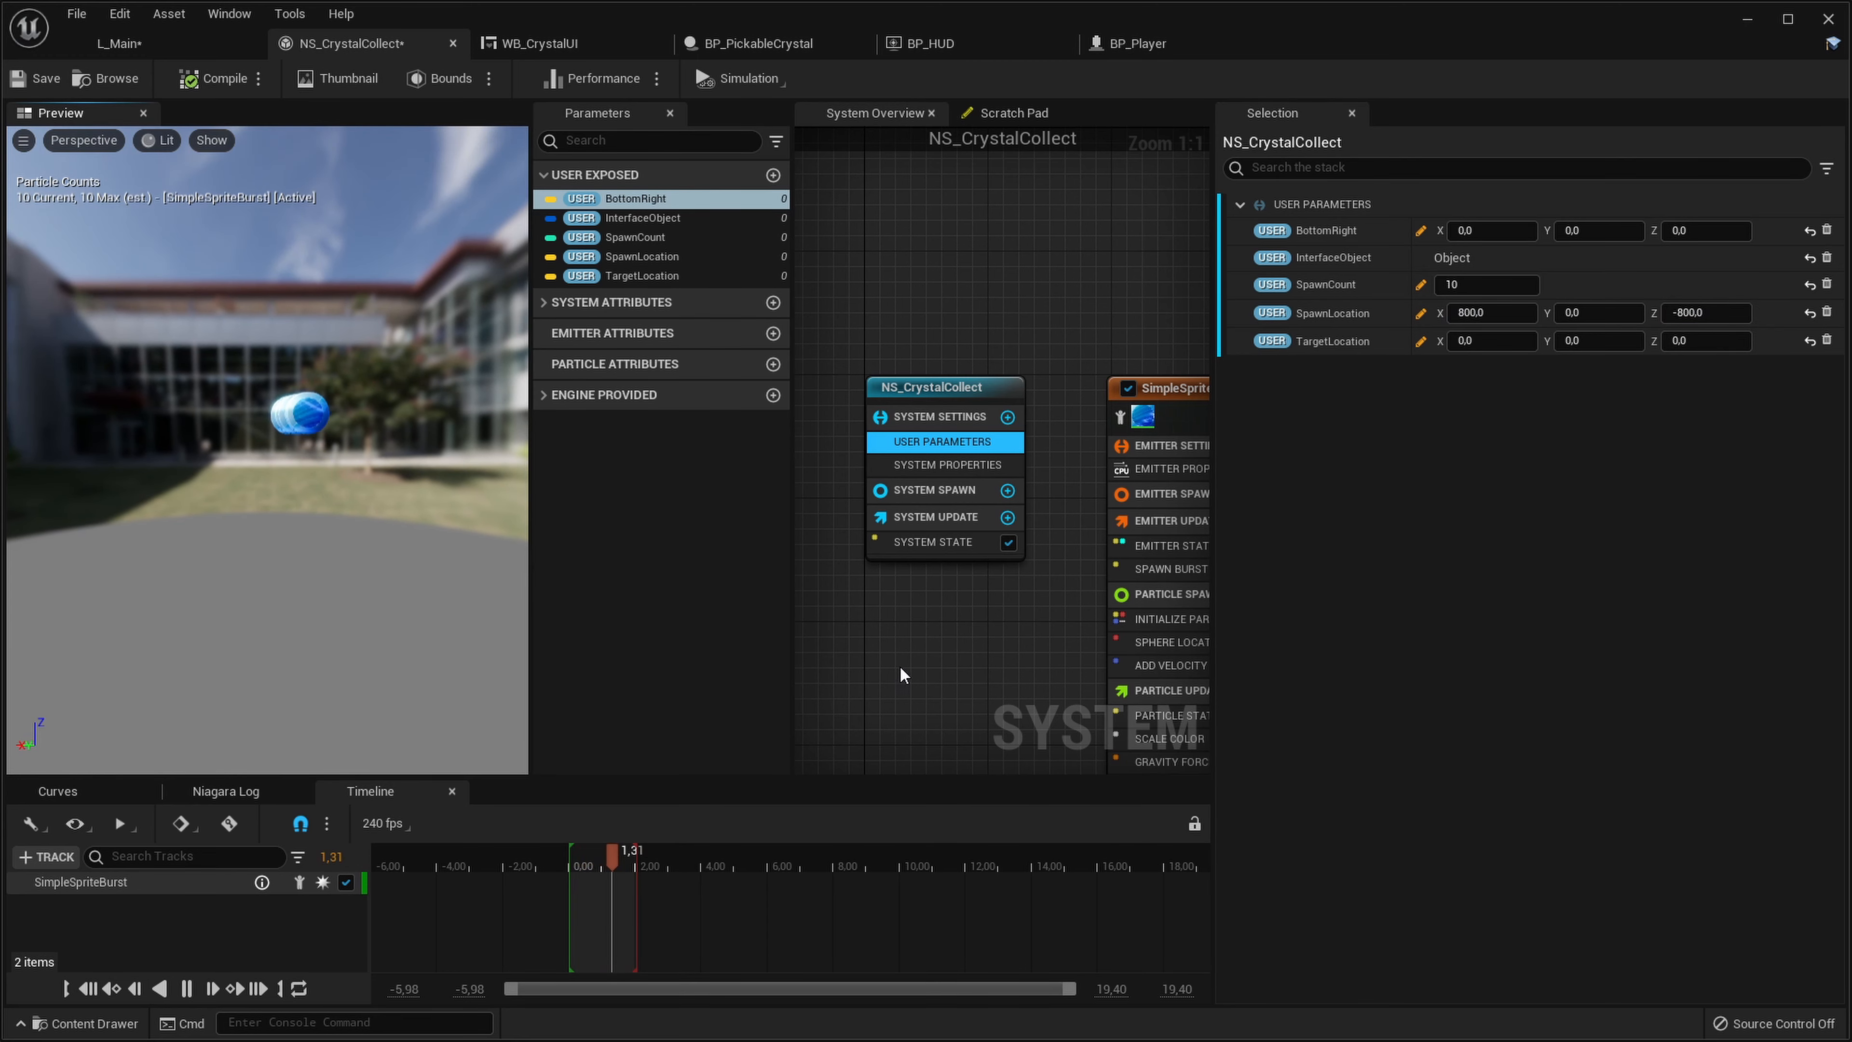
Check the Collision 001 module's analytical collision planes, and set the BottomRight user parameter to X 1920 and Z -1080
right_drag(977, 659, 833, 383)
right_drag(918, 615, 878, 601)
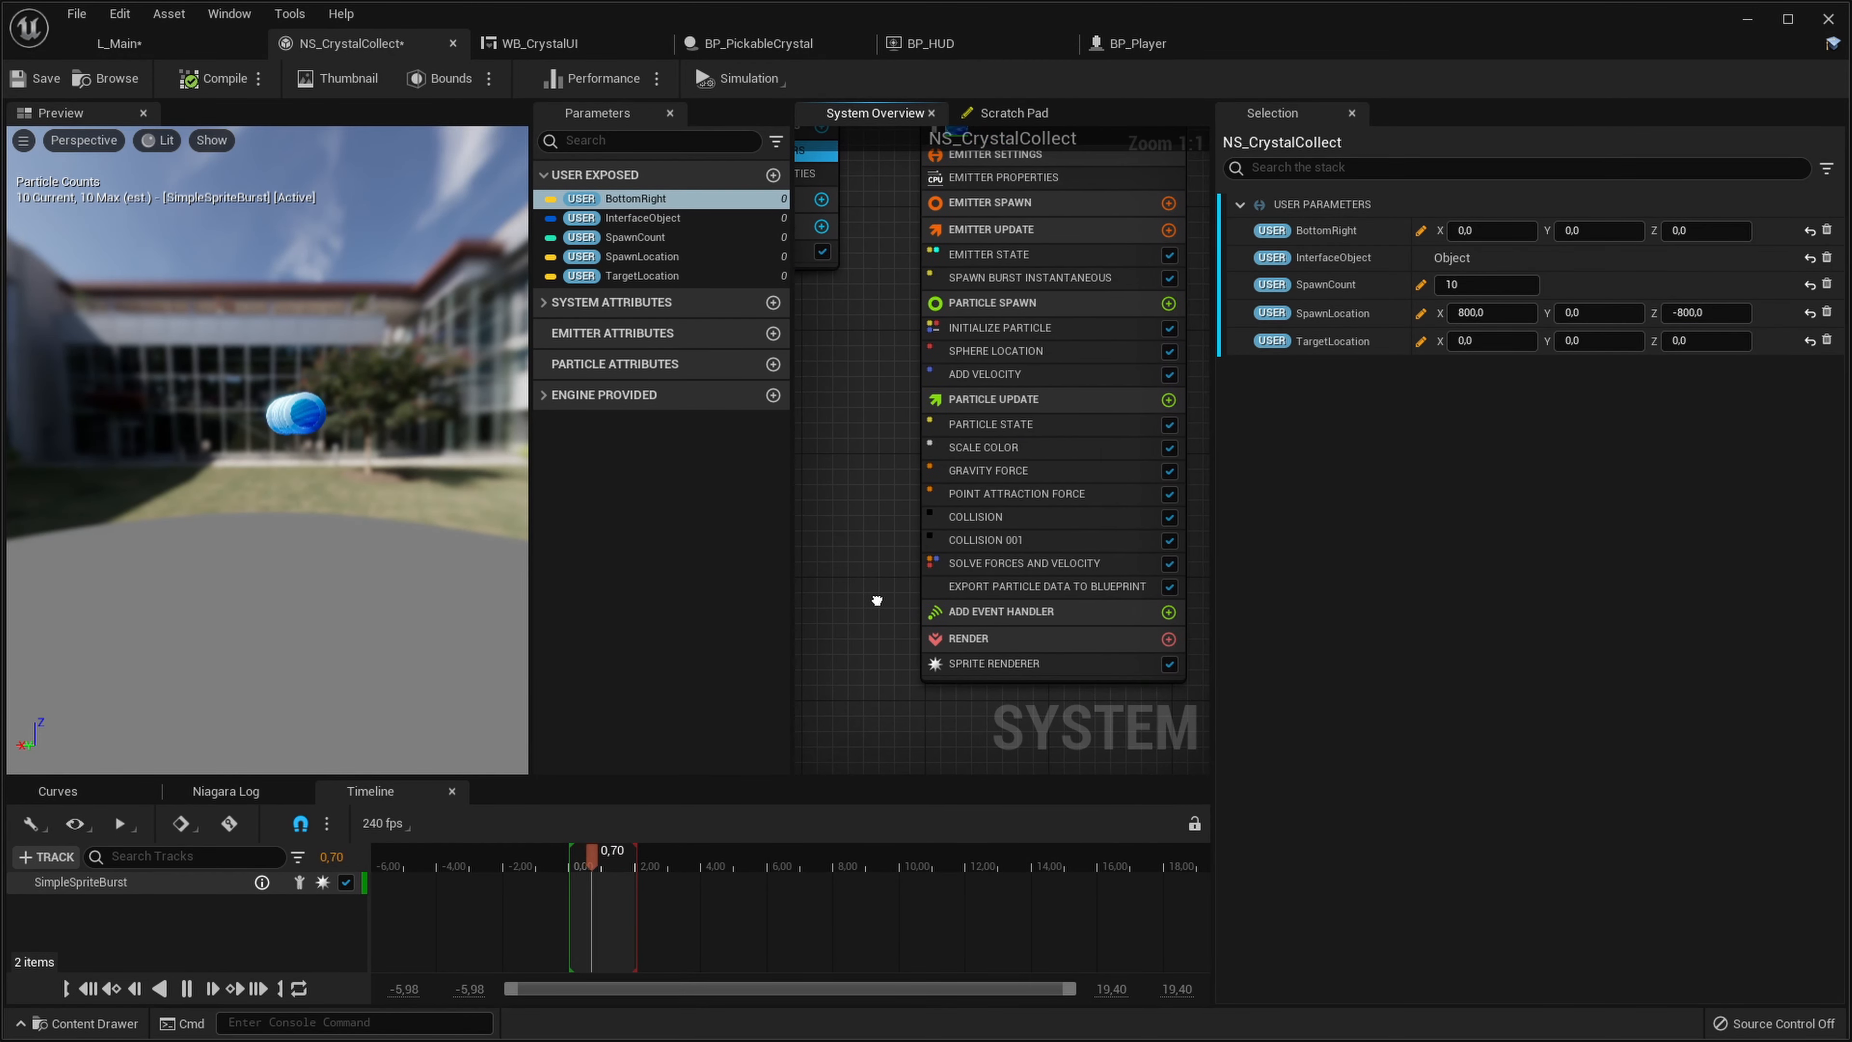
click(1010, 540)
scroll(1611, 773, down, 3)
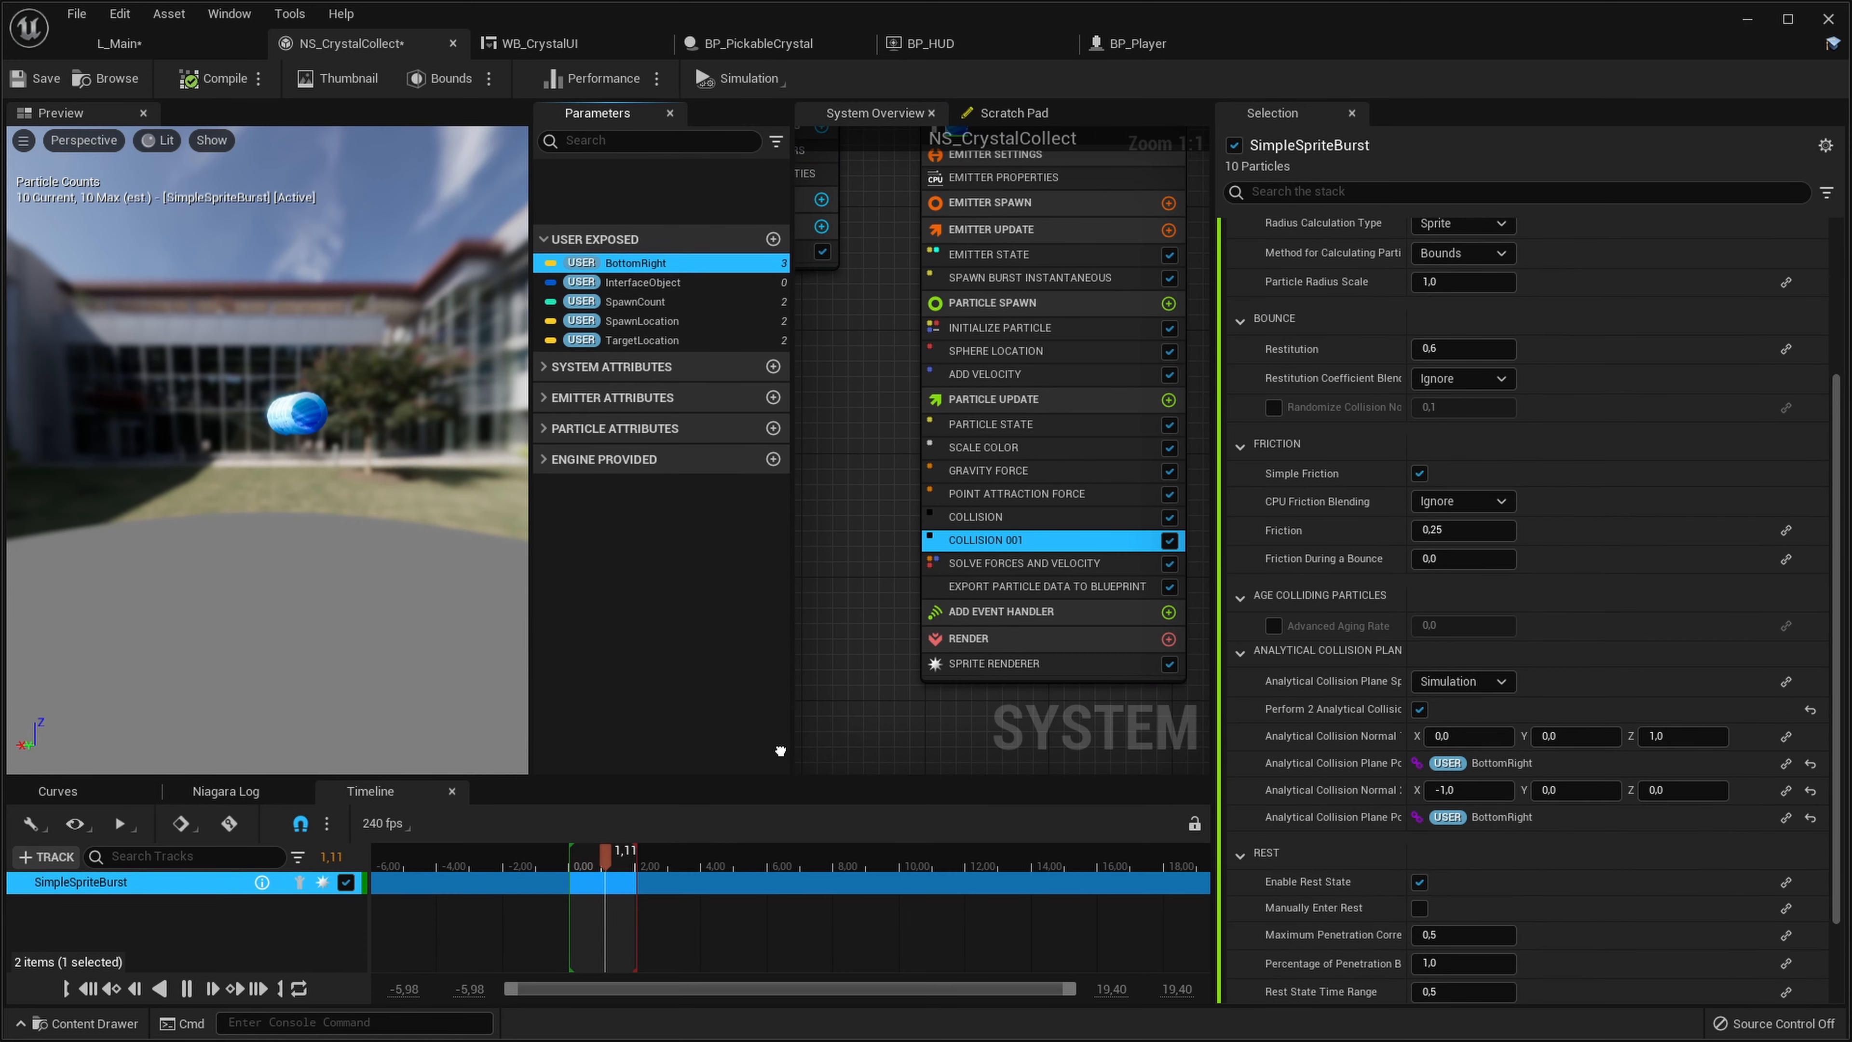
right_drag(883, 413, 1081, 565)
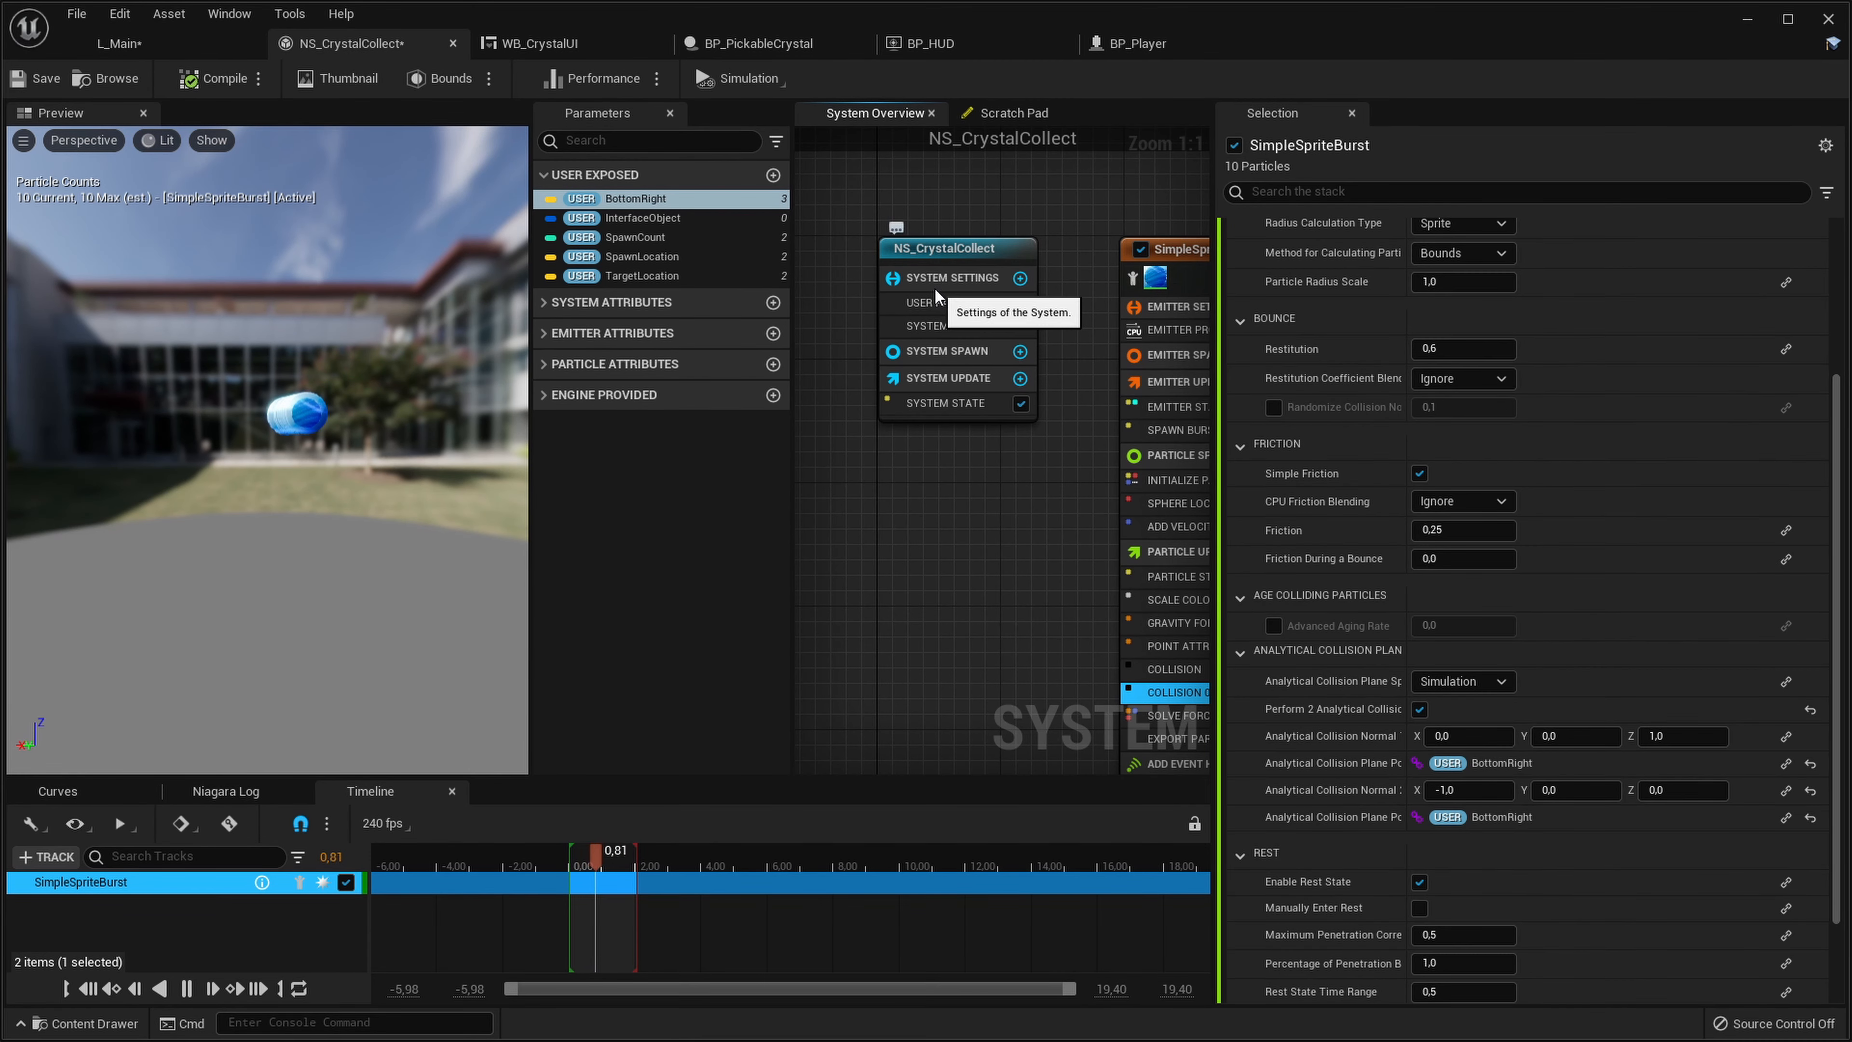
click(938, 326)
click(937, 302)
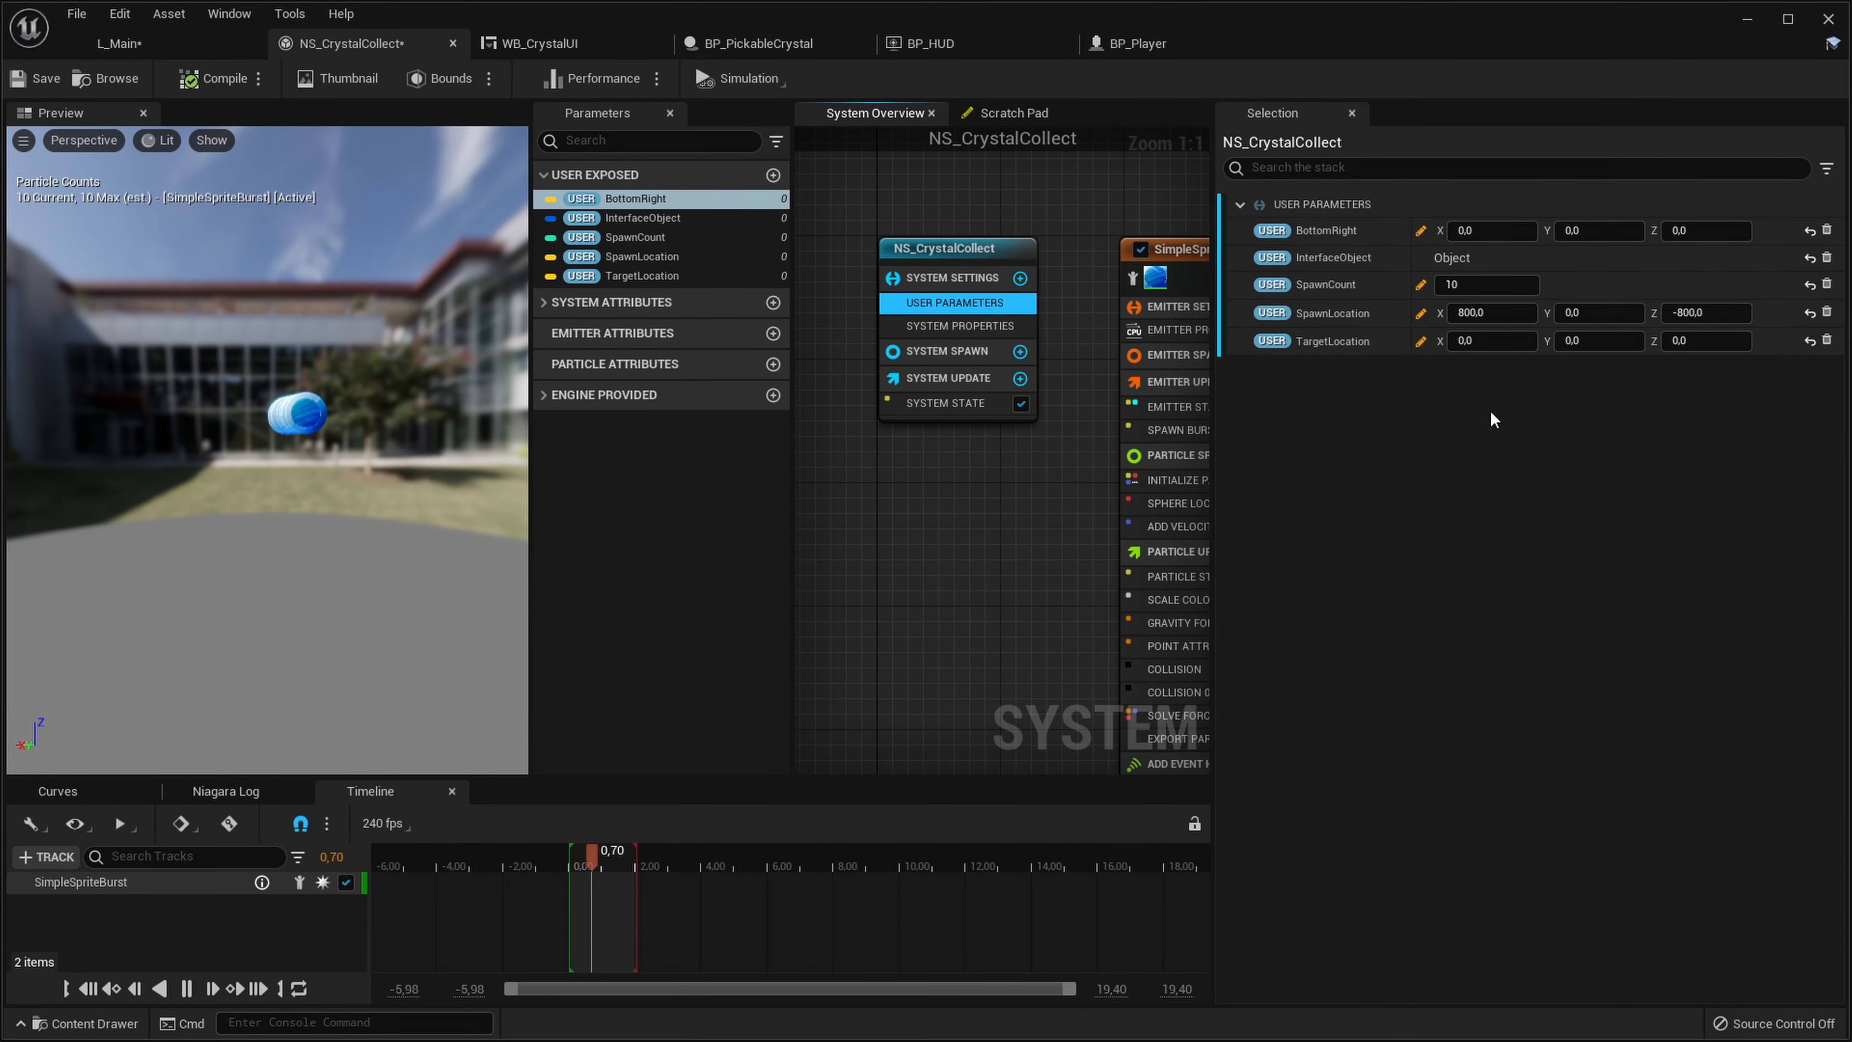
click(1502, 231)
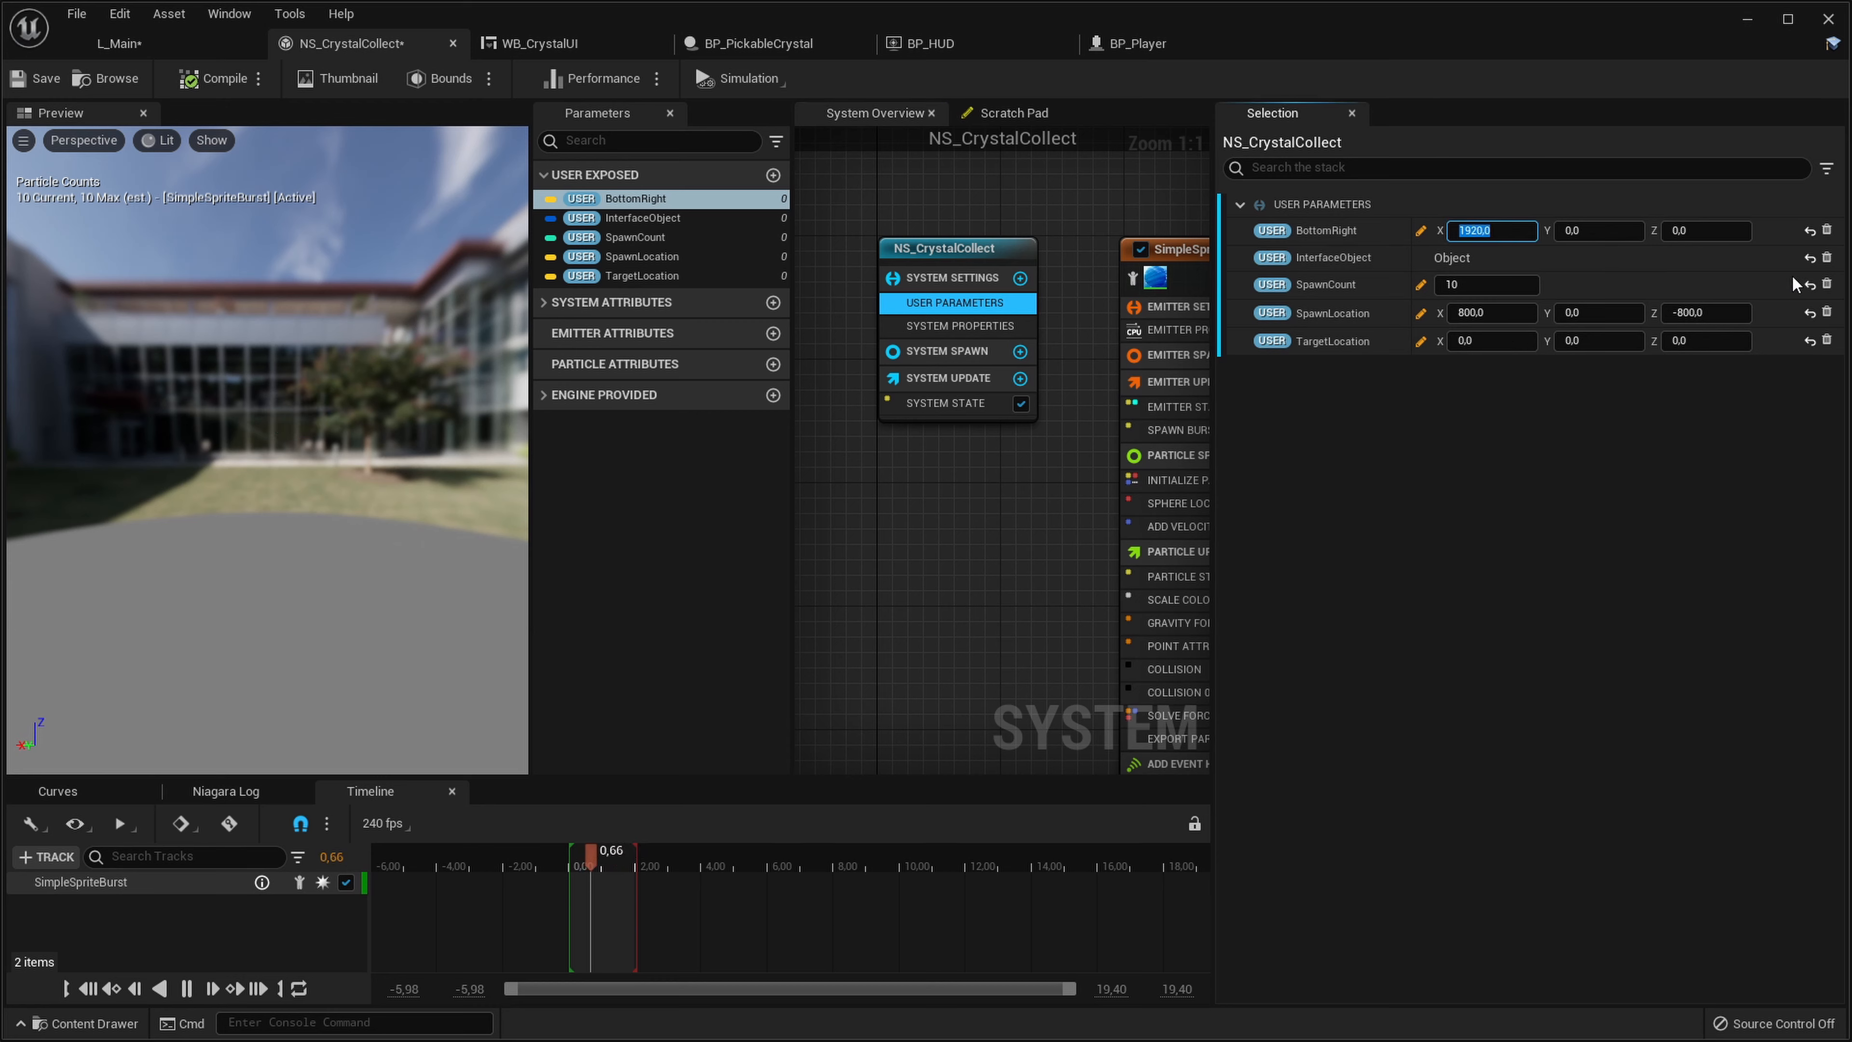
drag(250, 491, 284, 489)
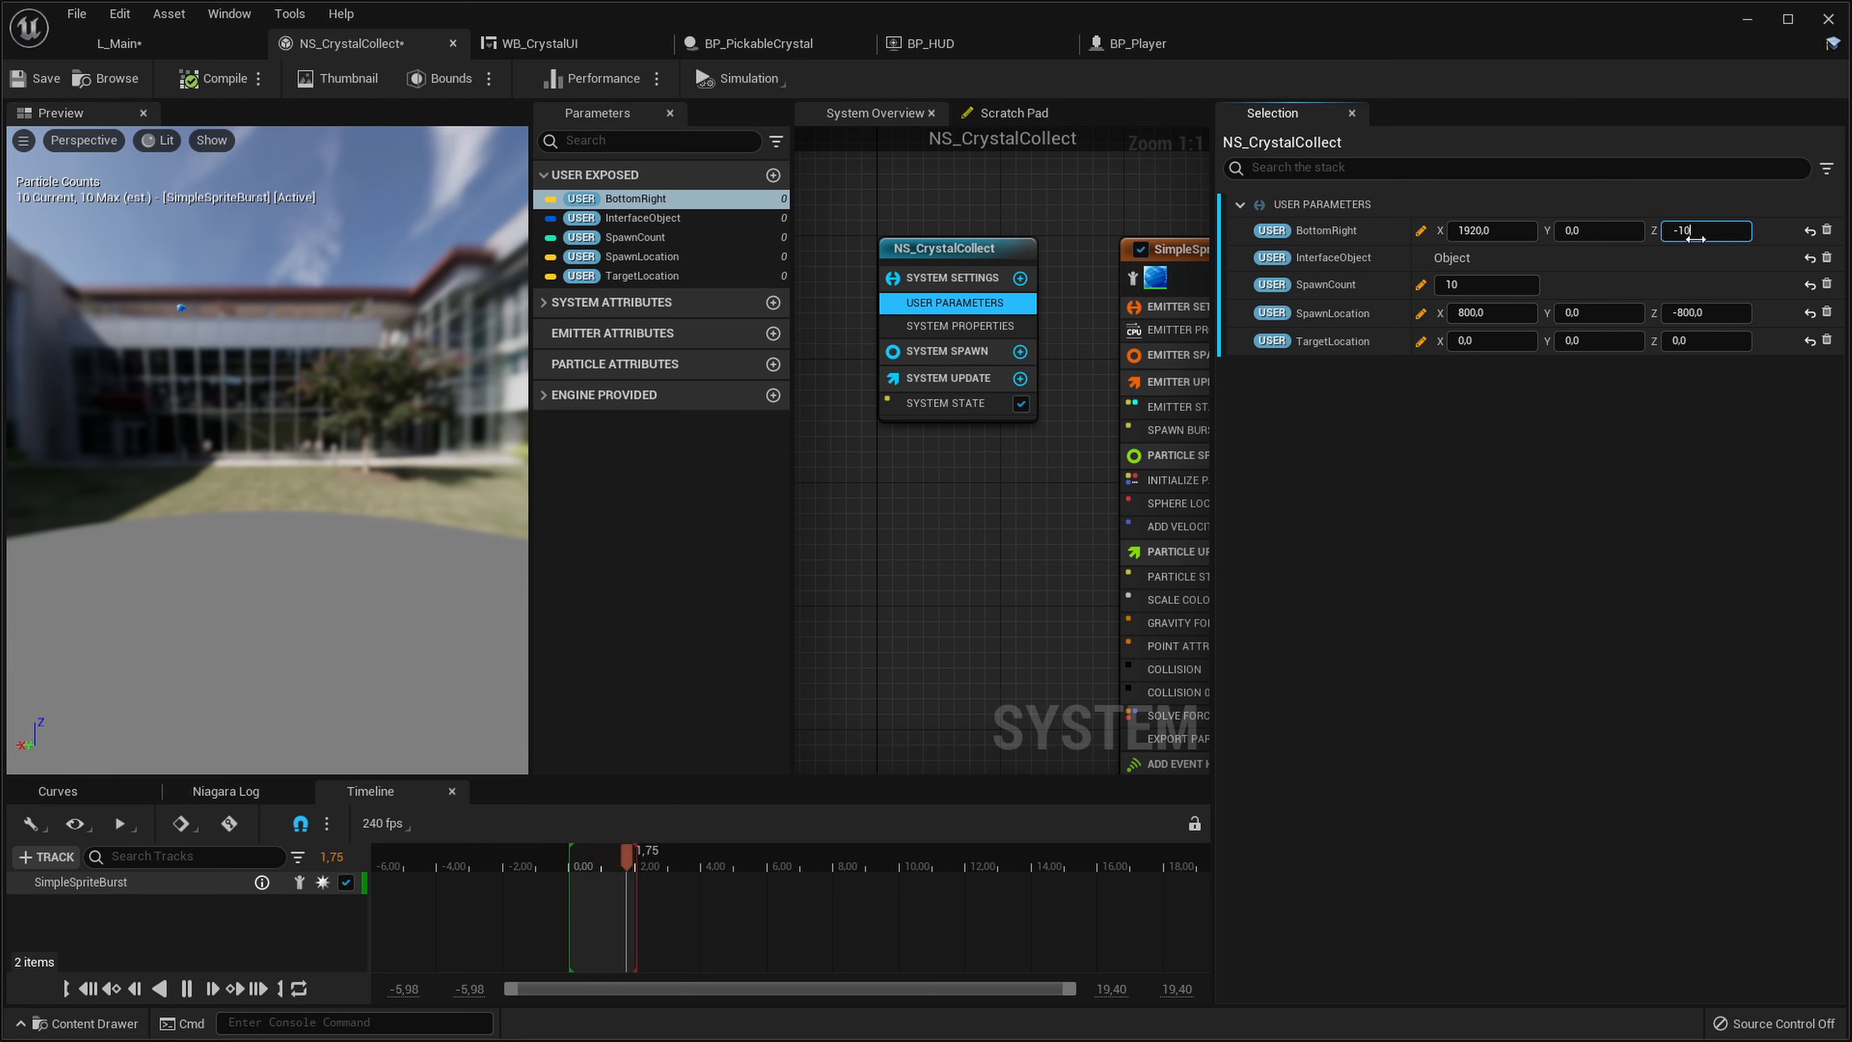
drag(274, 550, 194, 580)
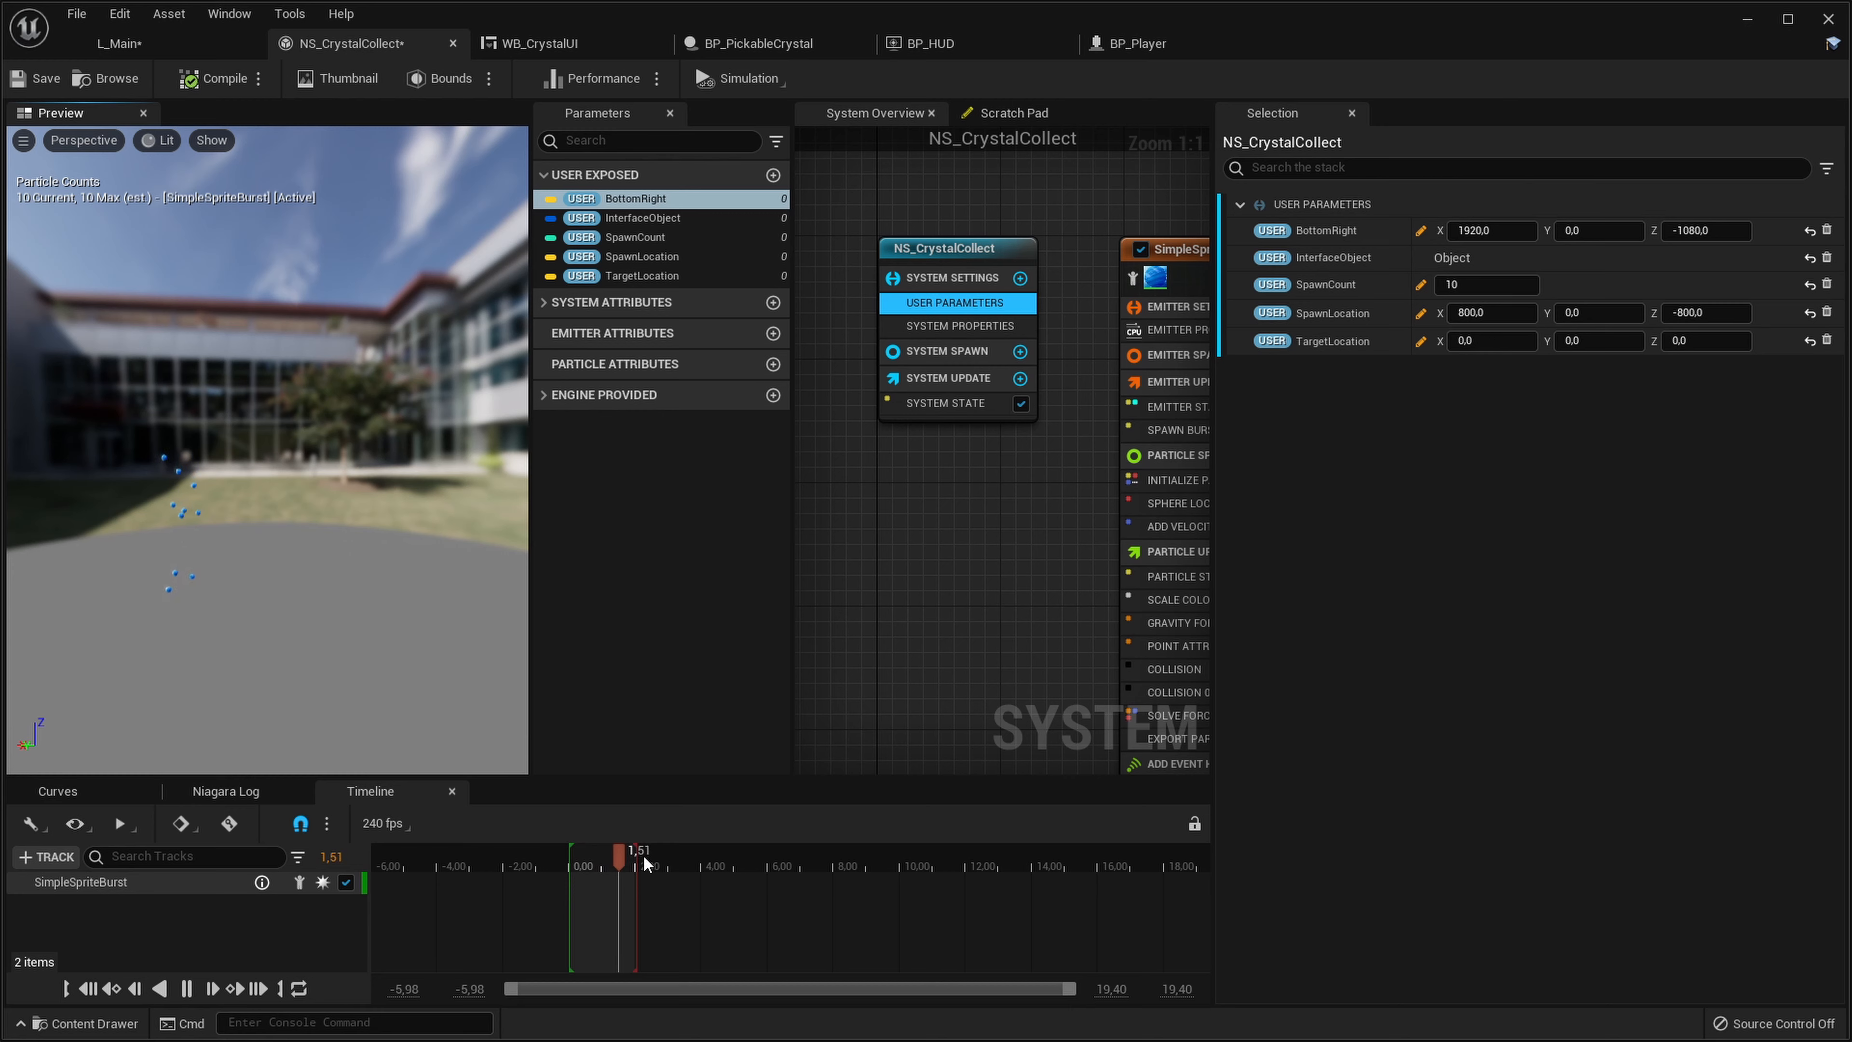
Extend the timeline's playback range to about 11.6 seconds and save the NS_CrystalCollect system
drag(640, 853, 952, 853)
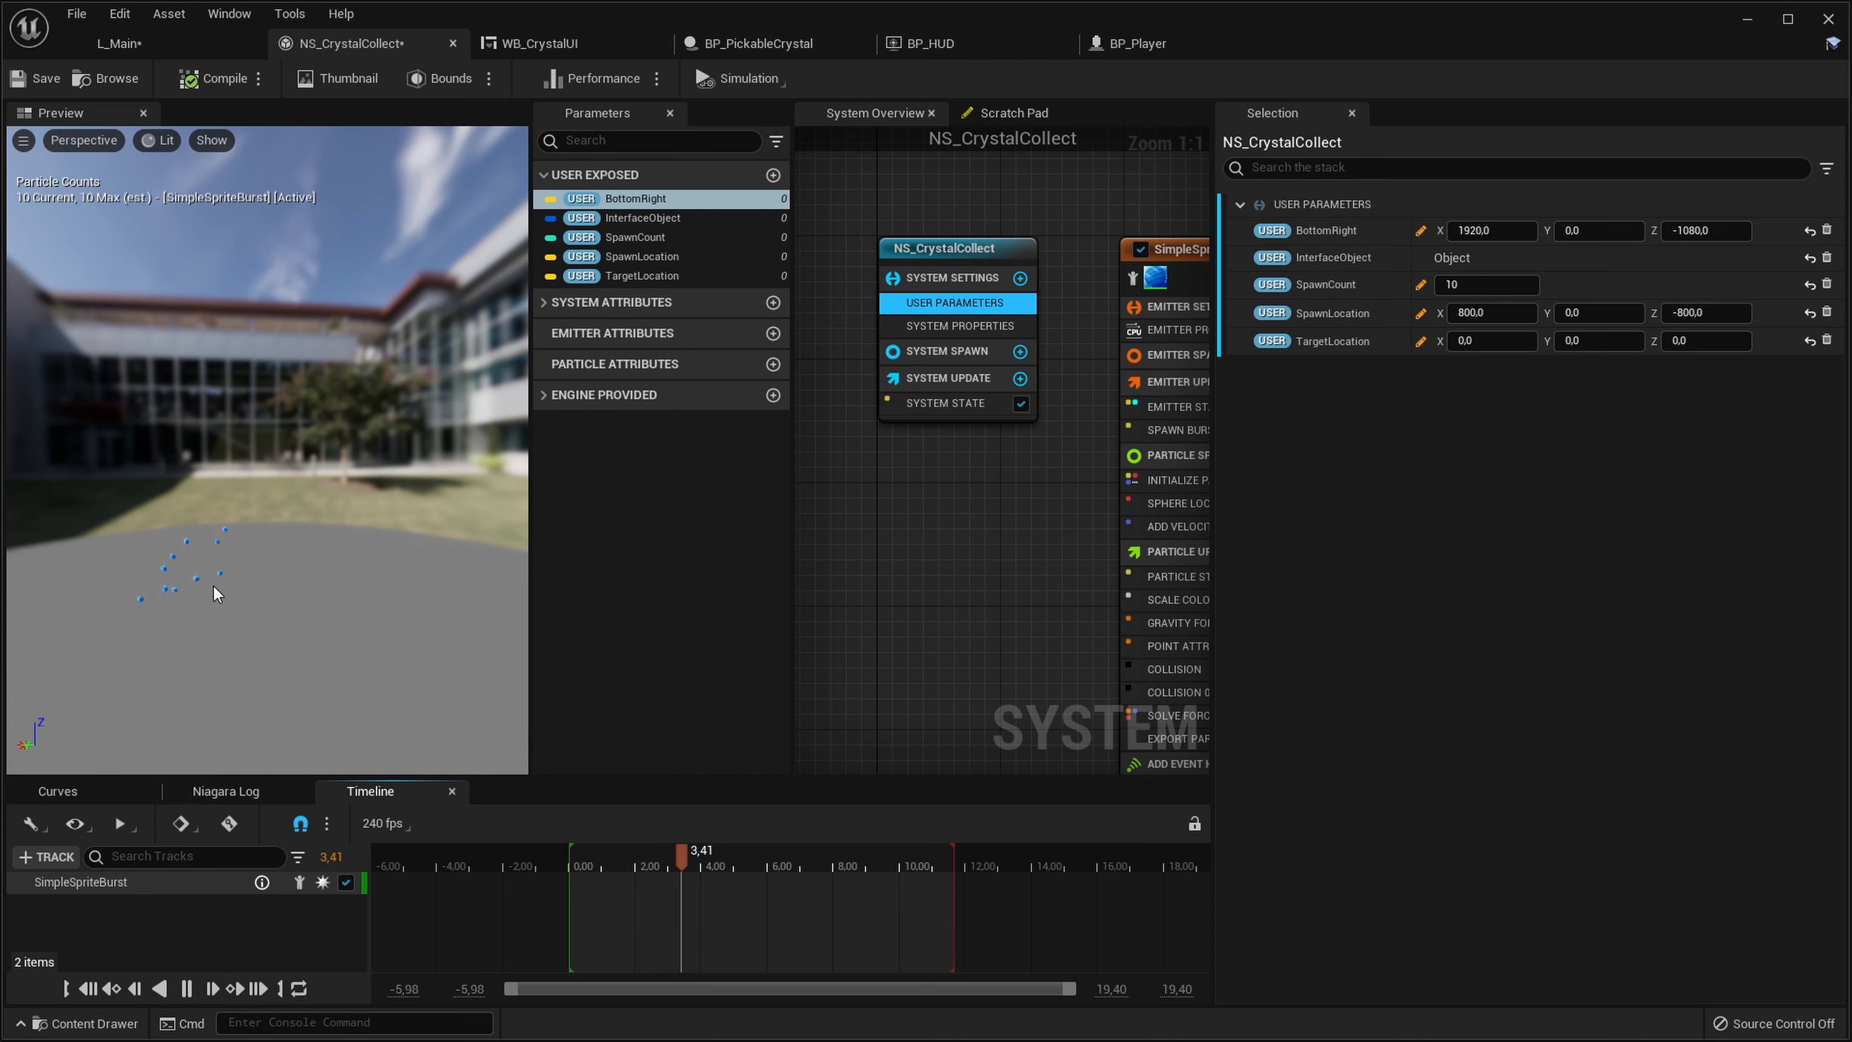
drag(281, 489, 687, 498)
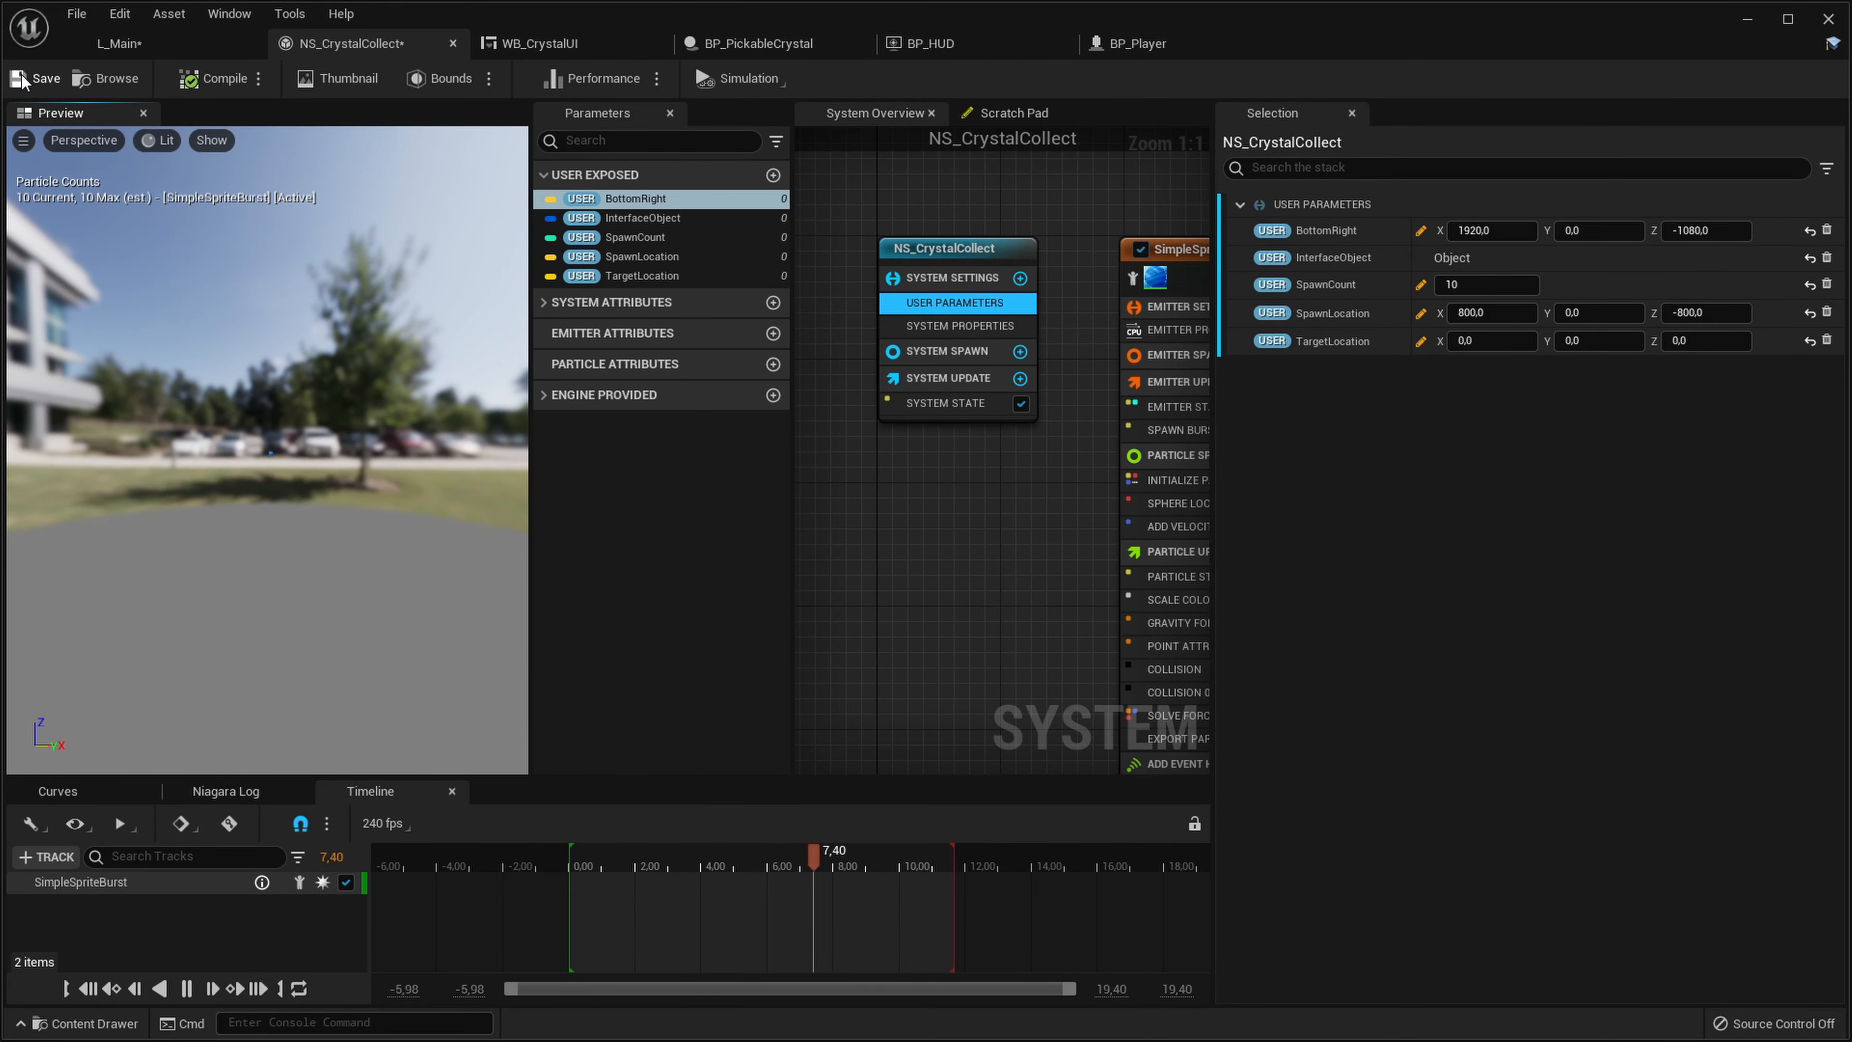
click(121, 47)
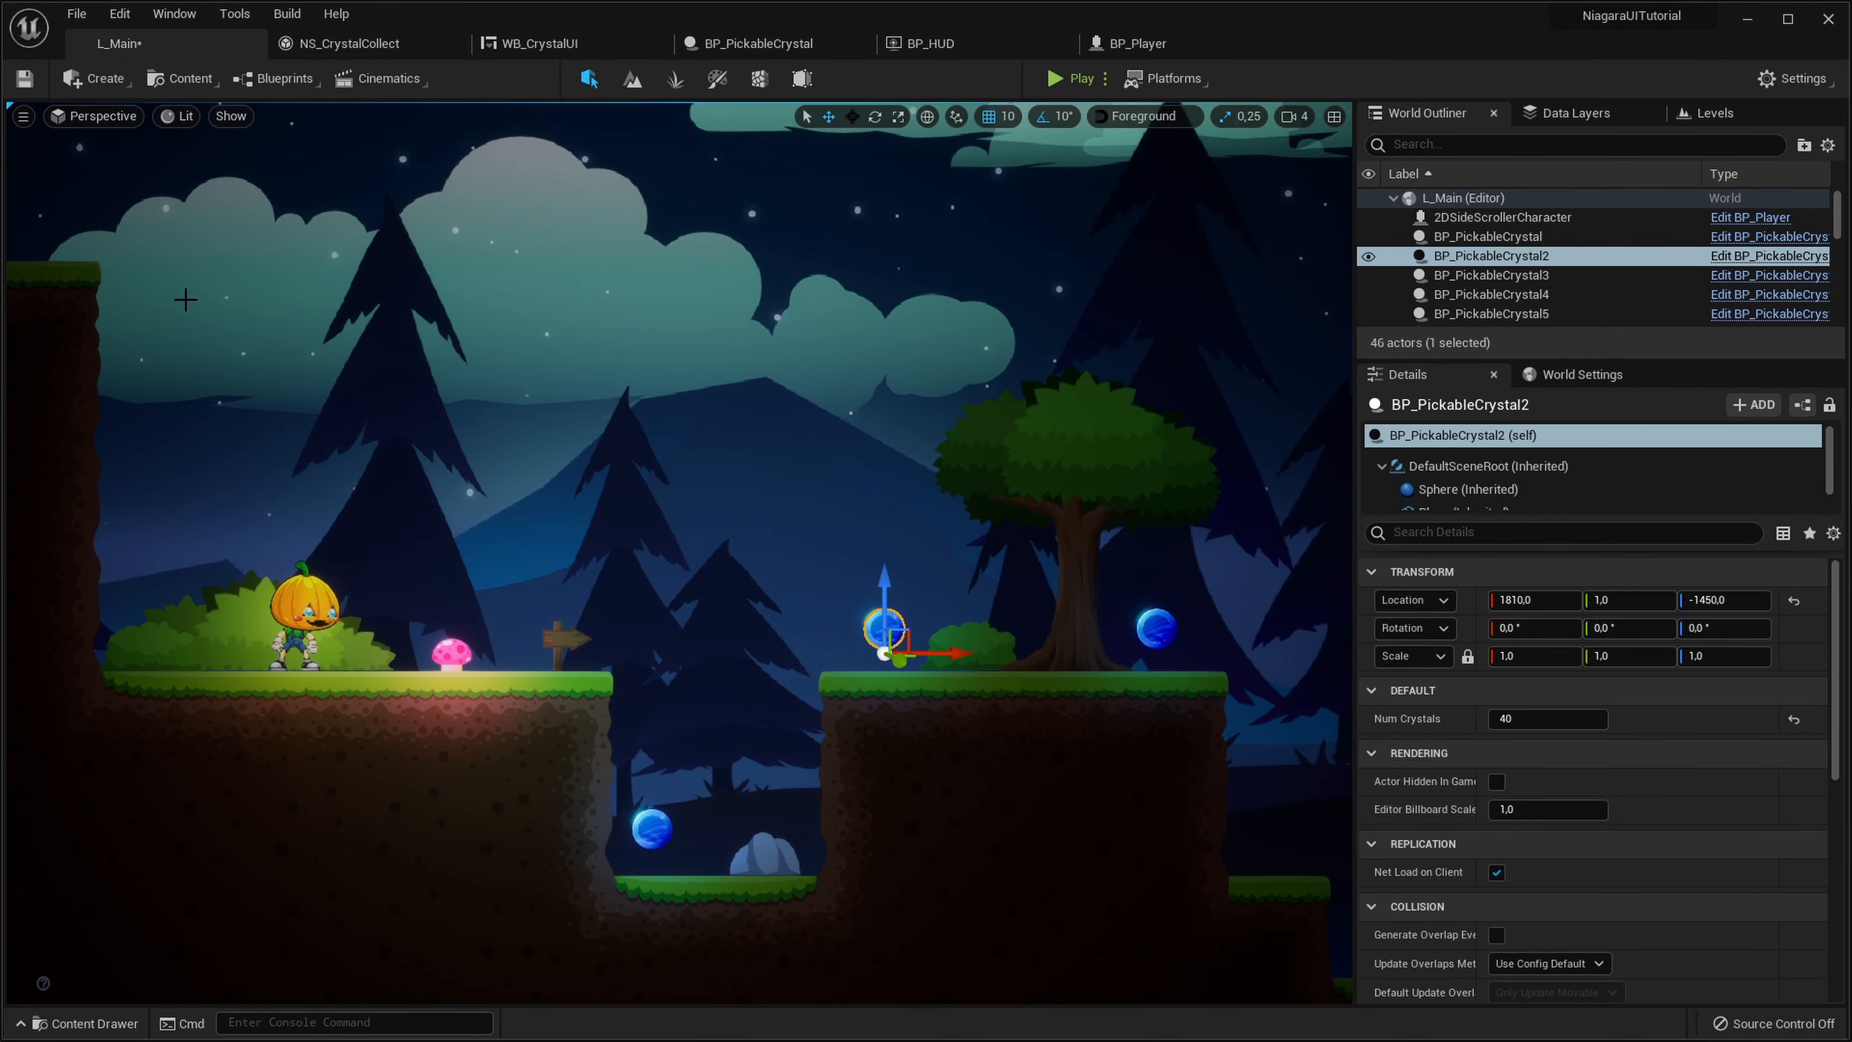
Open the WB_CrystalUI event graph and follow the UpdateParticleData chain to the node that sets TargetLocation
click(347, 46)
click(578, 47)
scroll(856, 566, down, 5)
right_drag(1087, 592, 861, 606)
scroll(867, 695, up, 5)
right_drag(871, 526, 1026, 280)
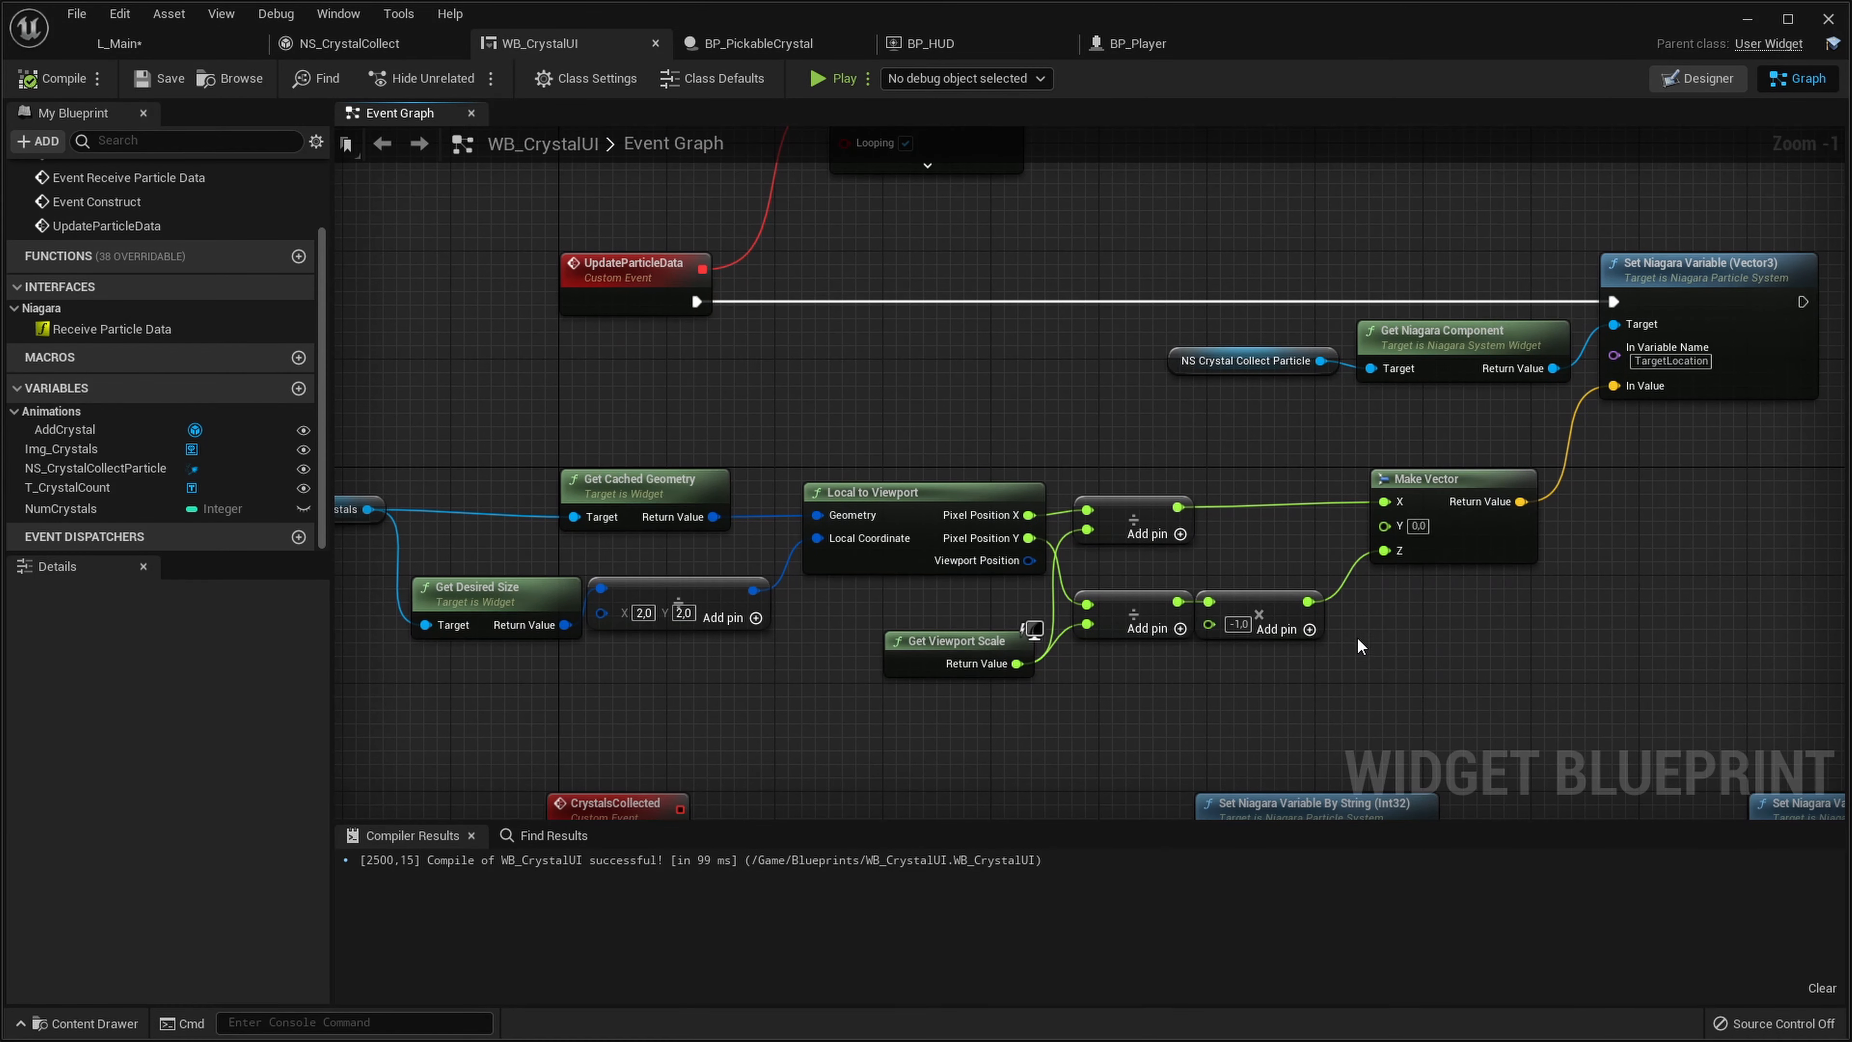
right_drag(1391, 647, 1084, 681)
right_drag(1202, 456, 773, 494)
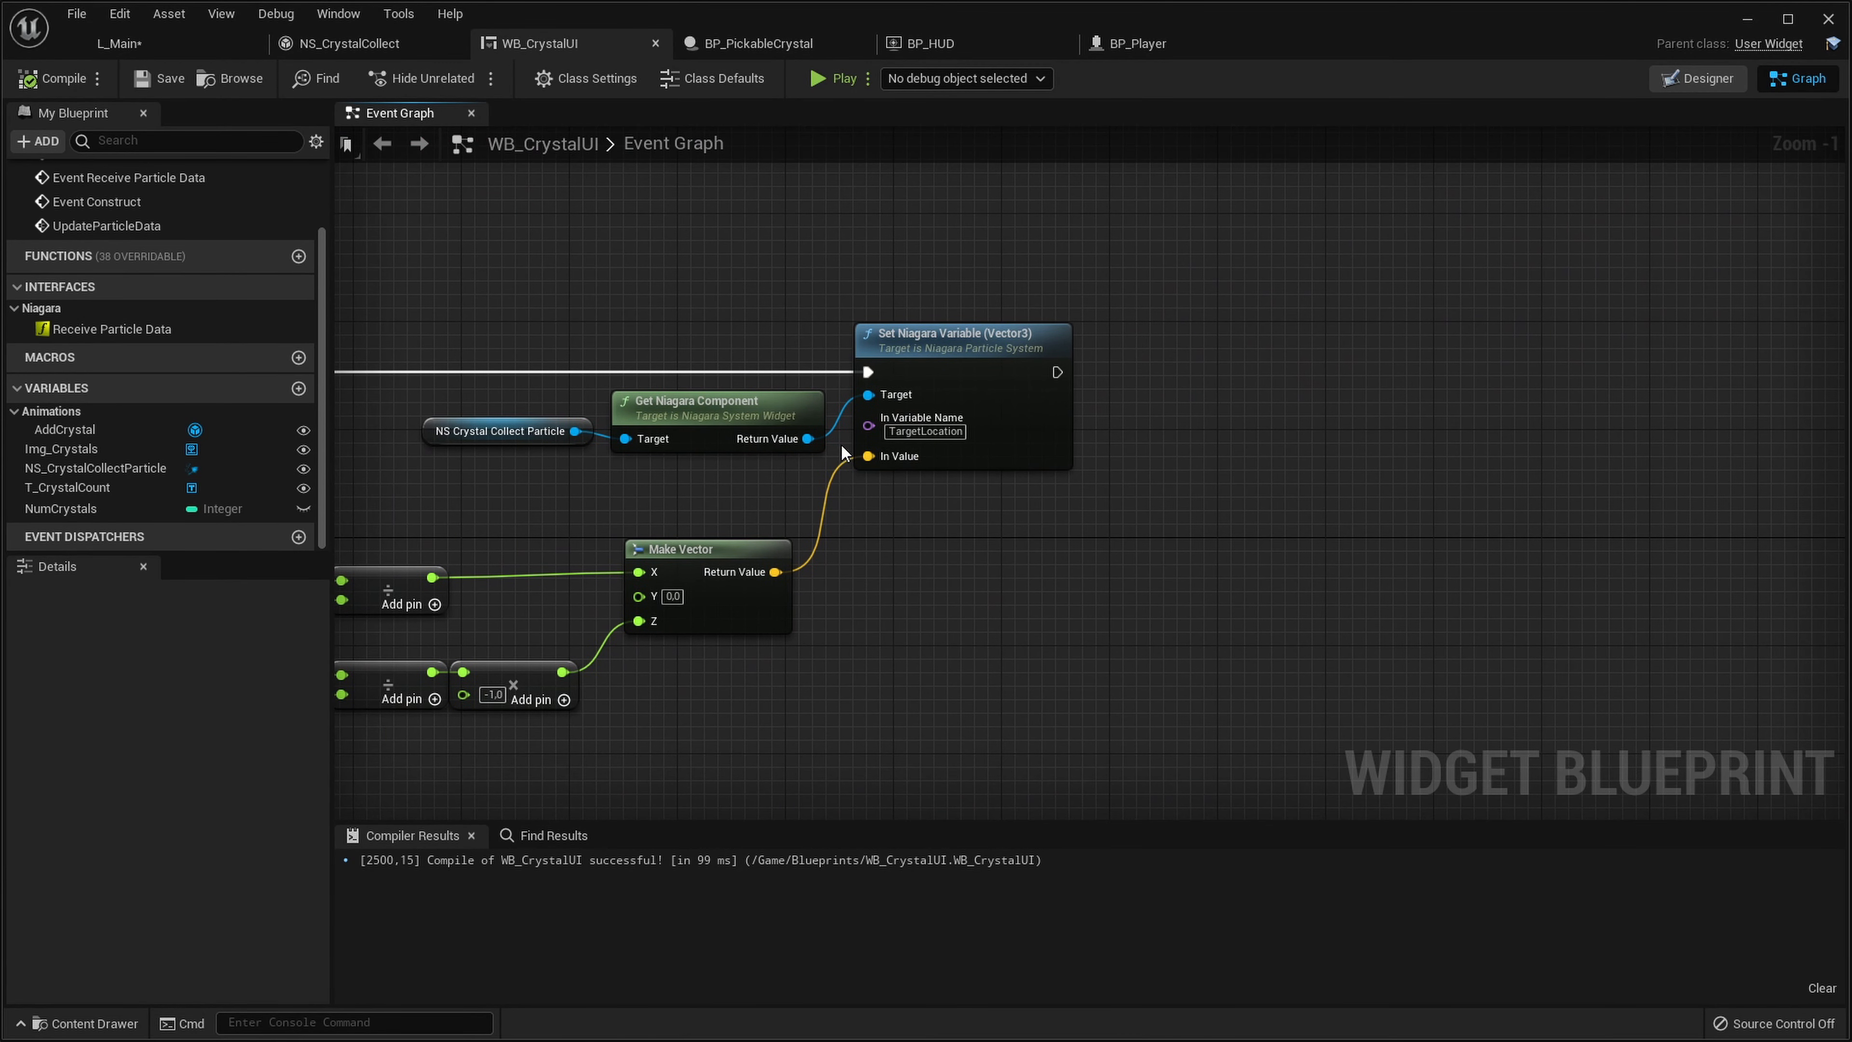
Add a second Set Niagara Variable (Vector3) node targeting the Get Niagara Component return value
drag(808, 439, 1302, 430)
text(set)
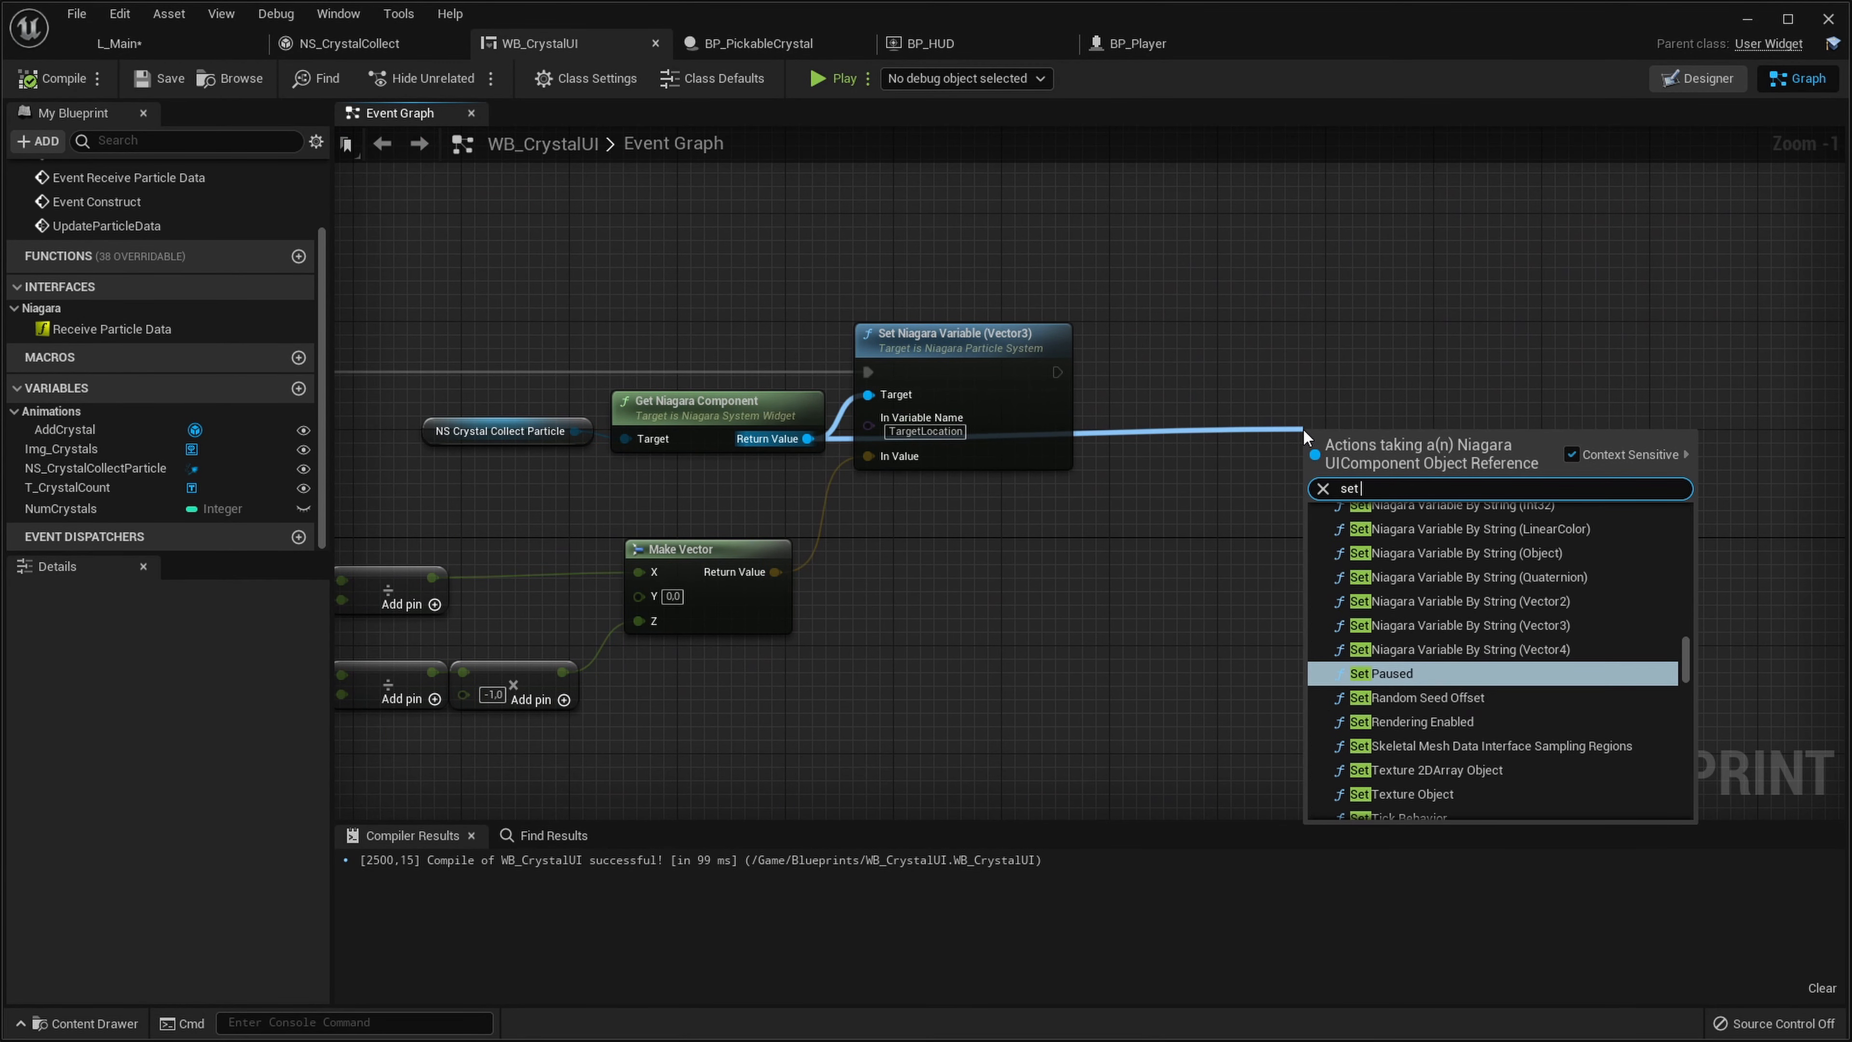
text( nia)
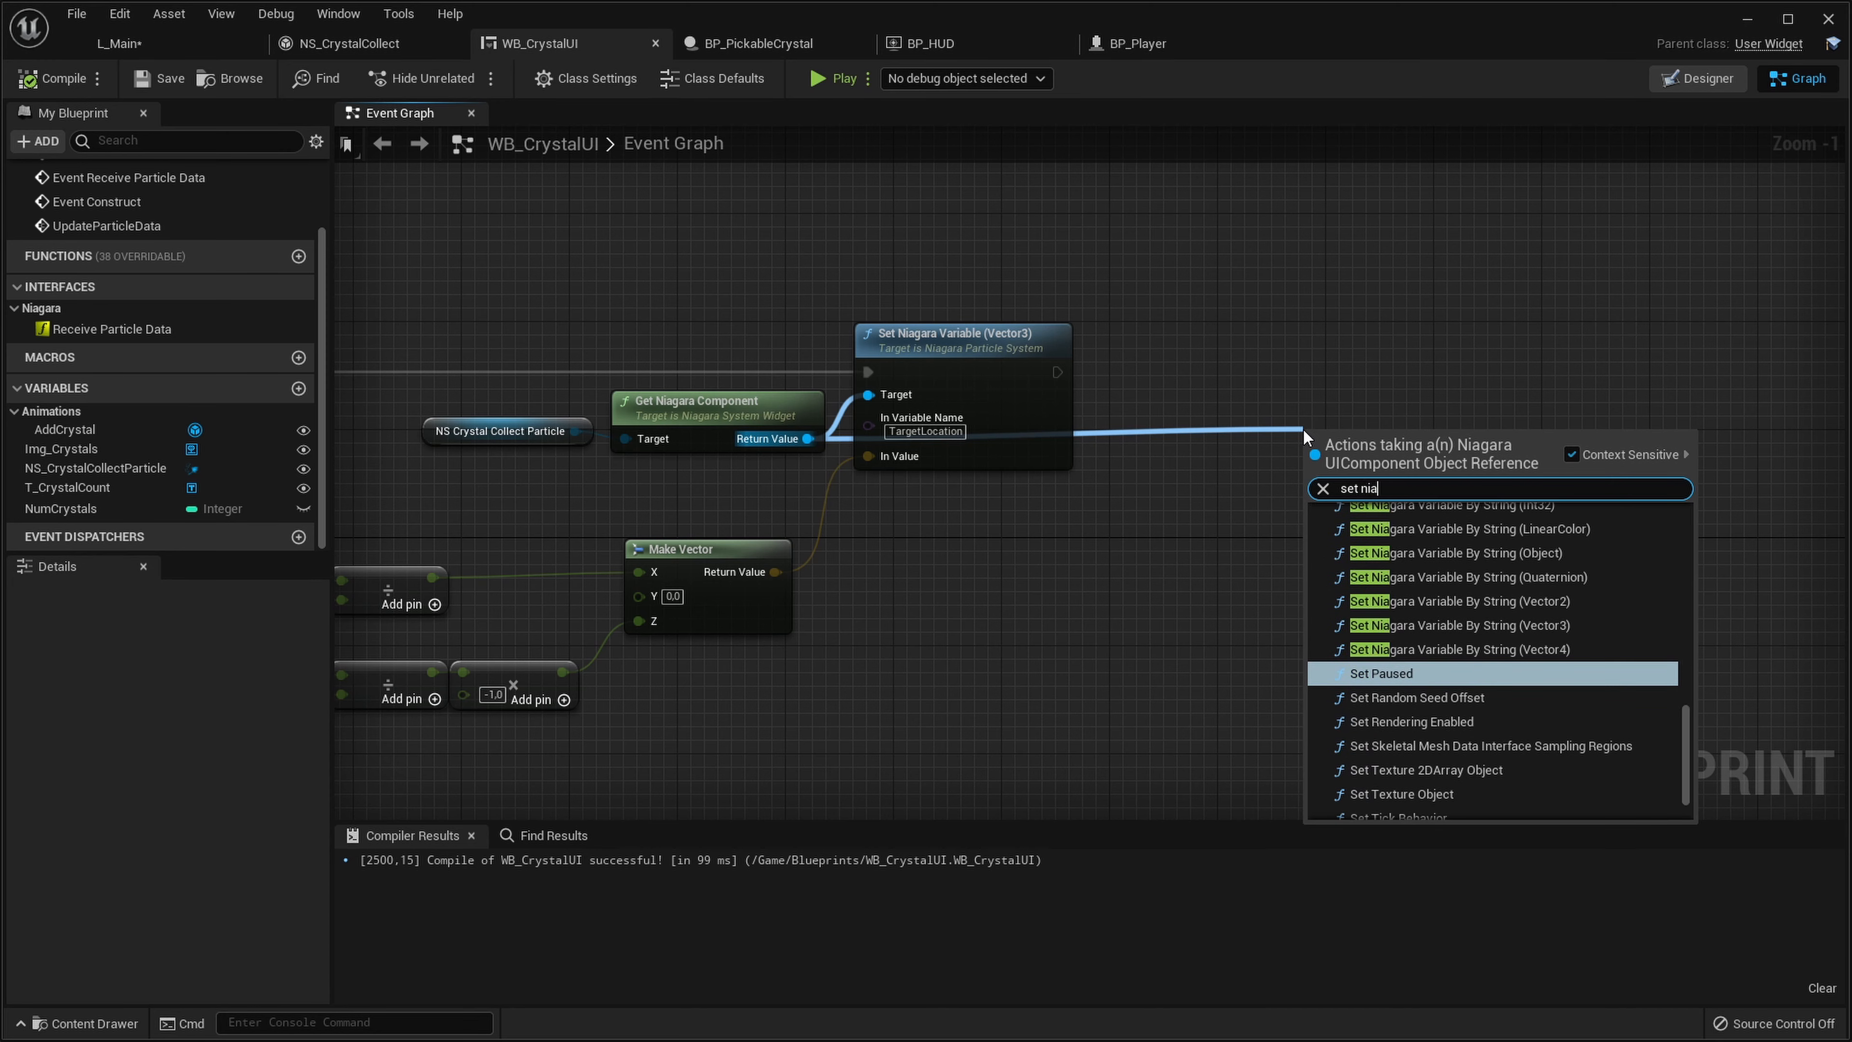
text(gara vec)
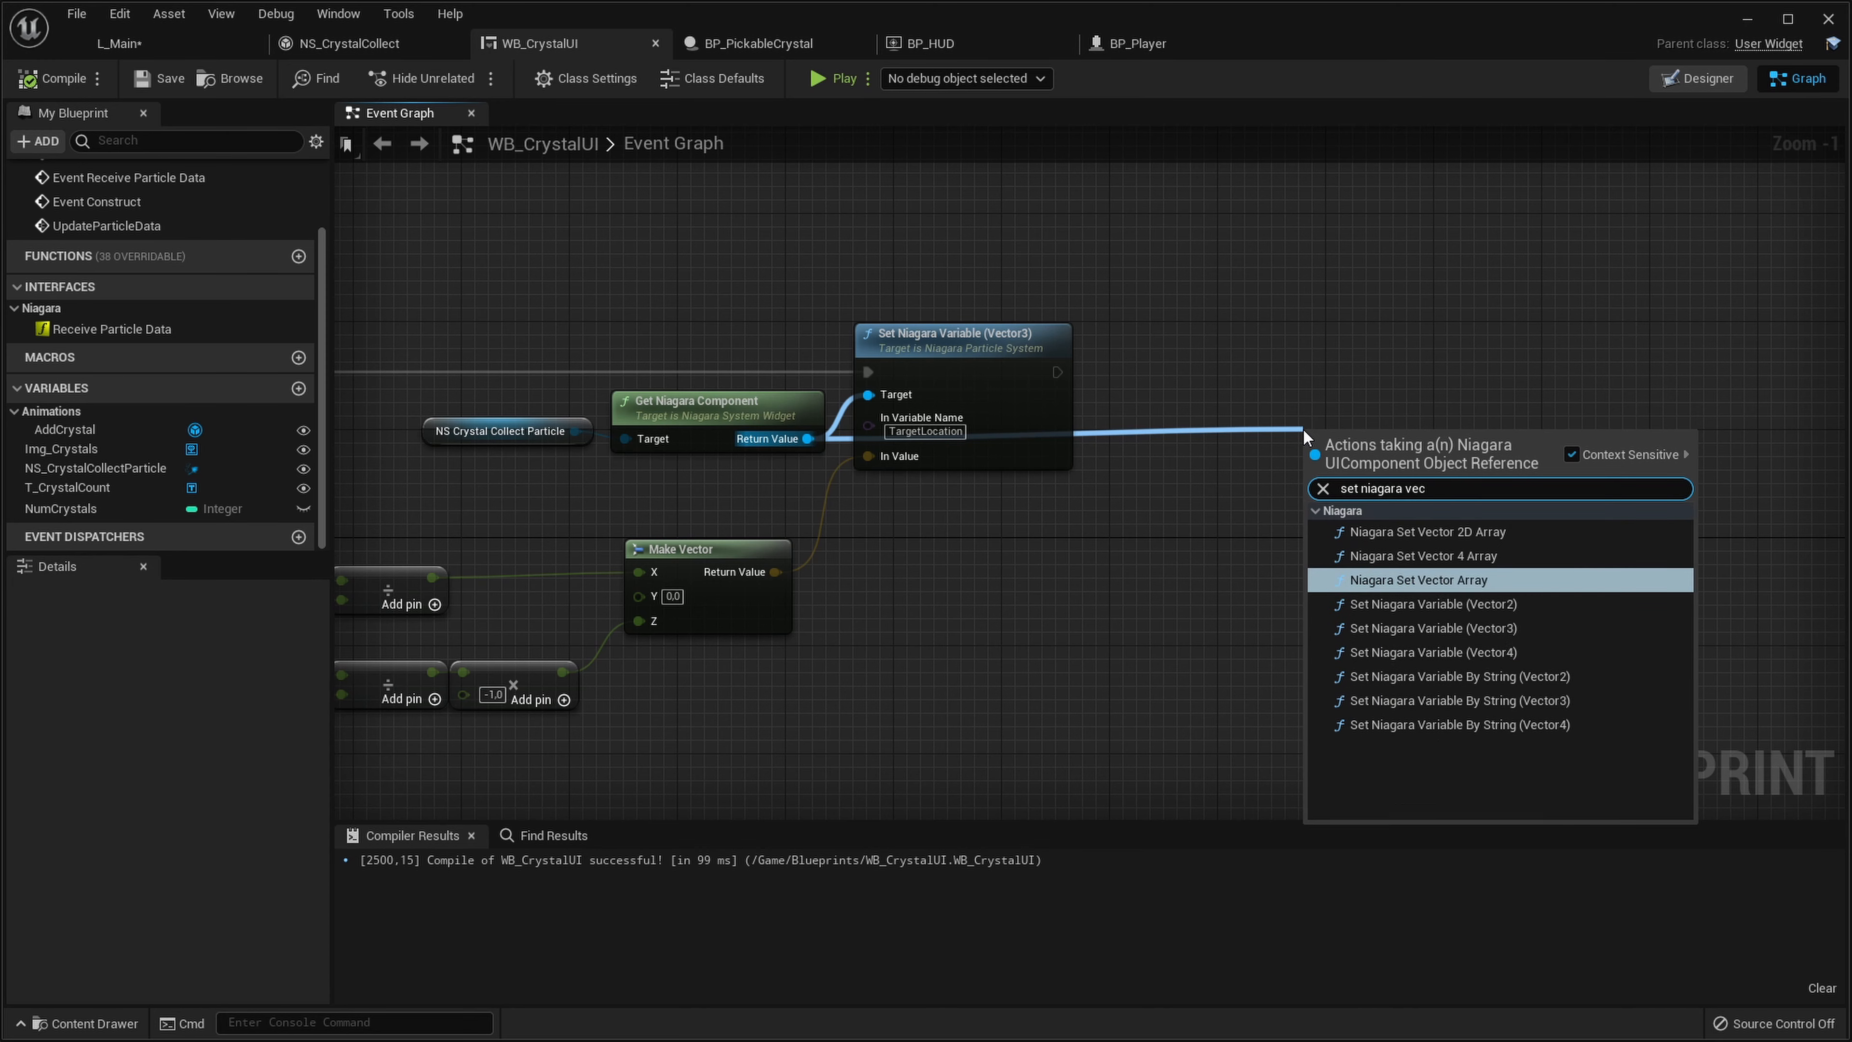
key(Down)
key(Down)
key(Return)
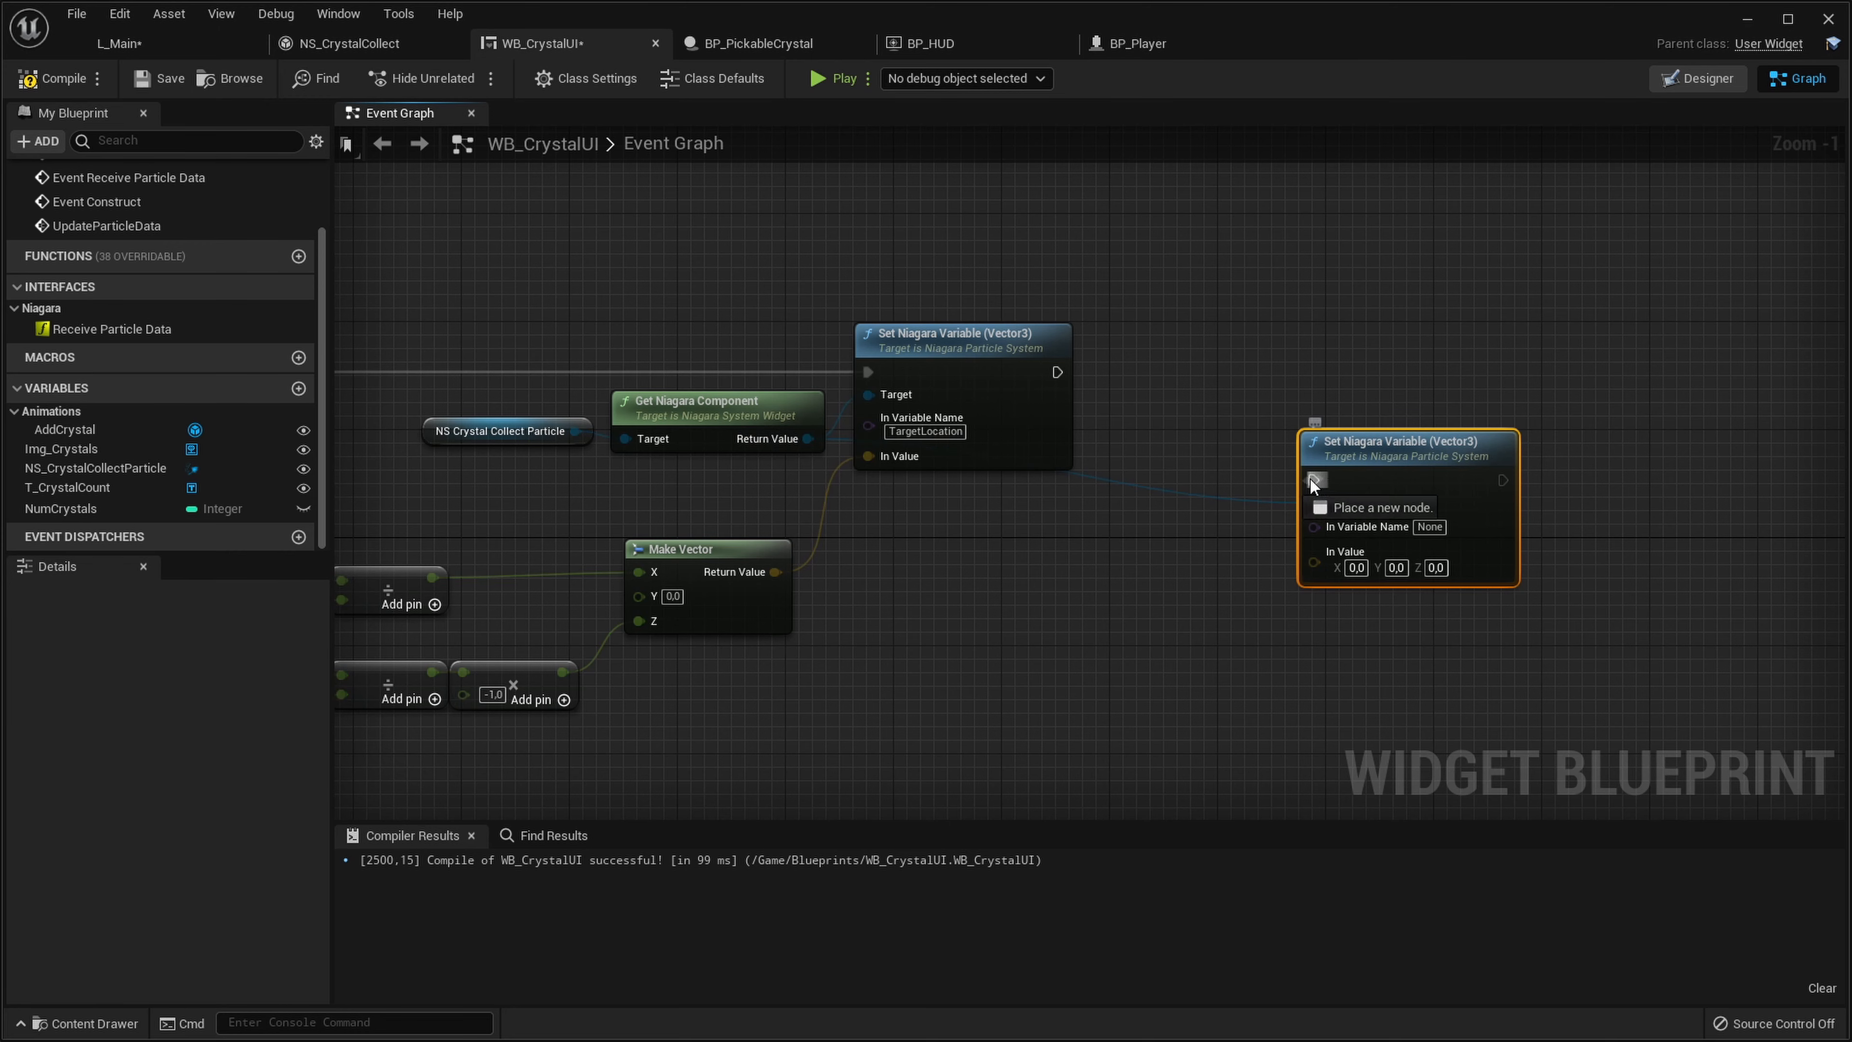
Chain the new Set Niagara Variable node after the TargetLocation node, aligned with it, and set its variable name to BottomRight
drag(1459, 449, 1721, 340)
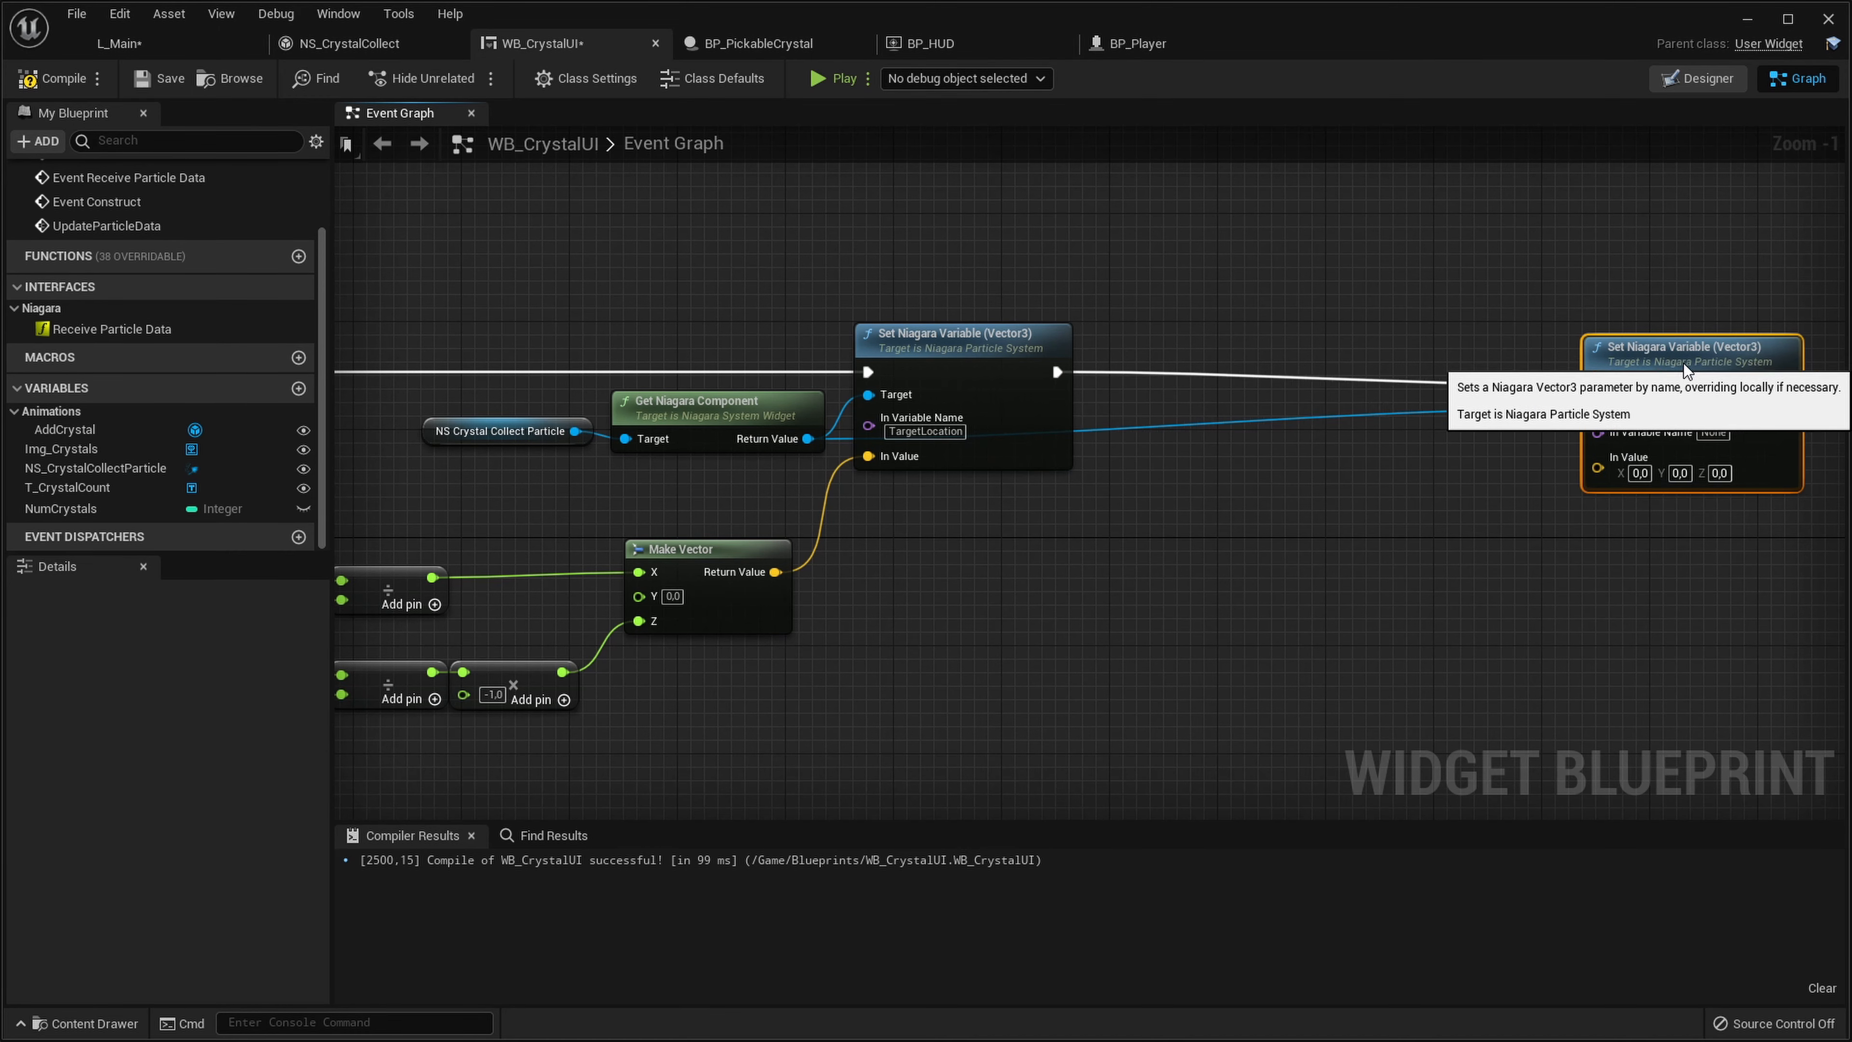
click(1701, 418)
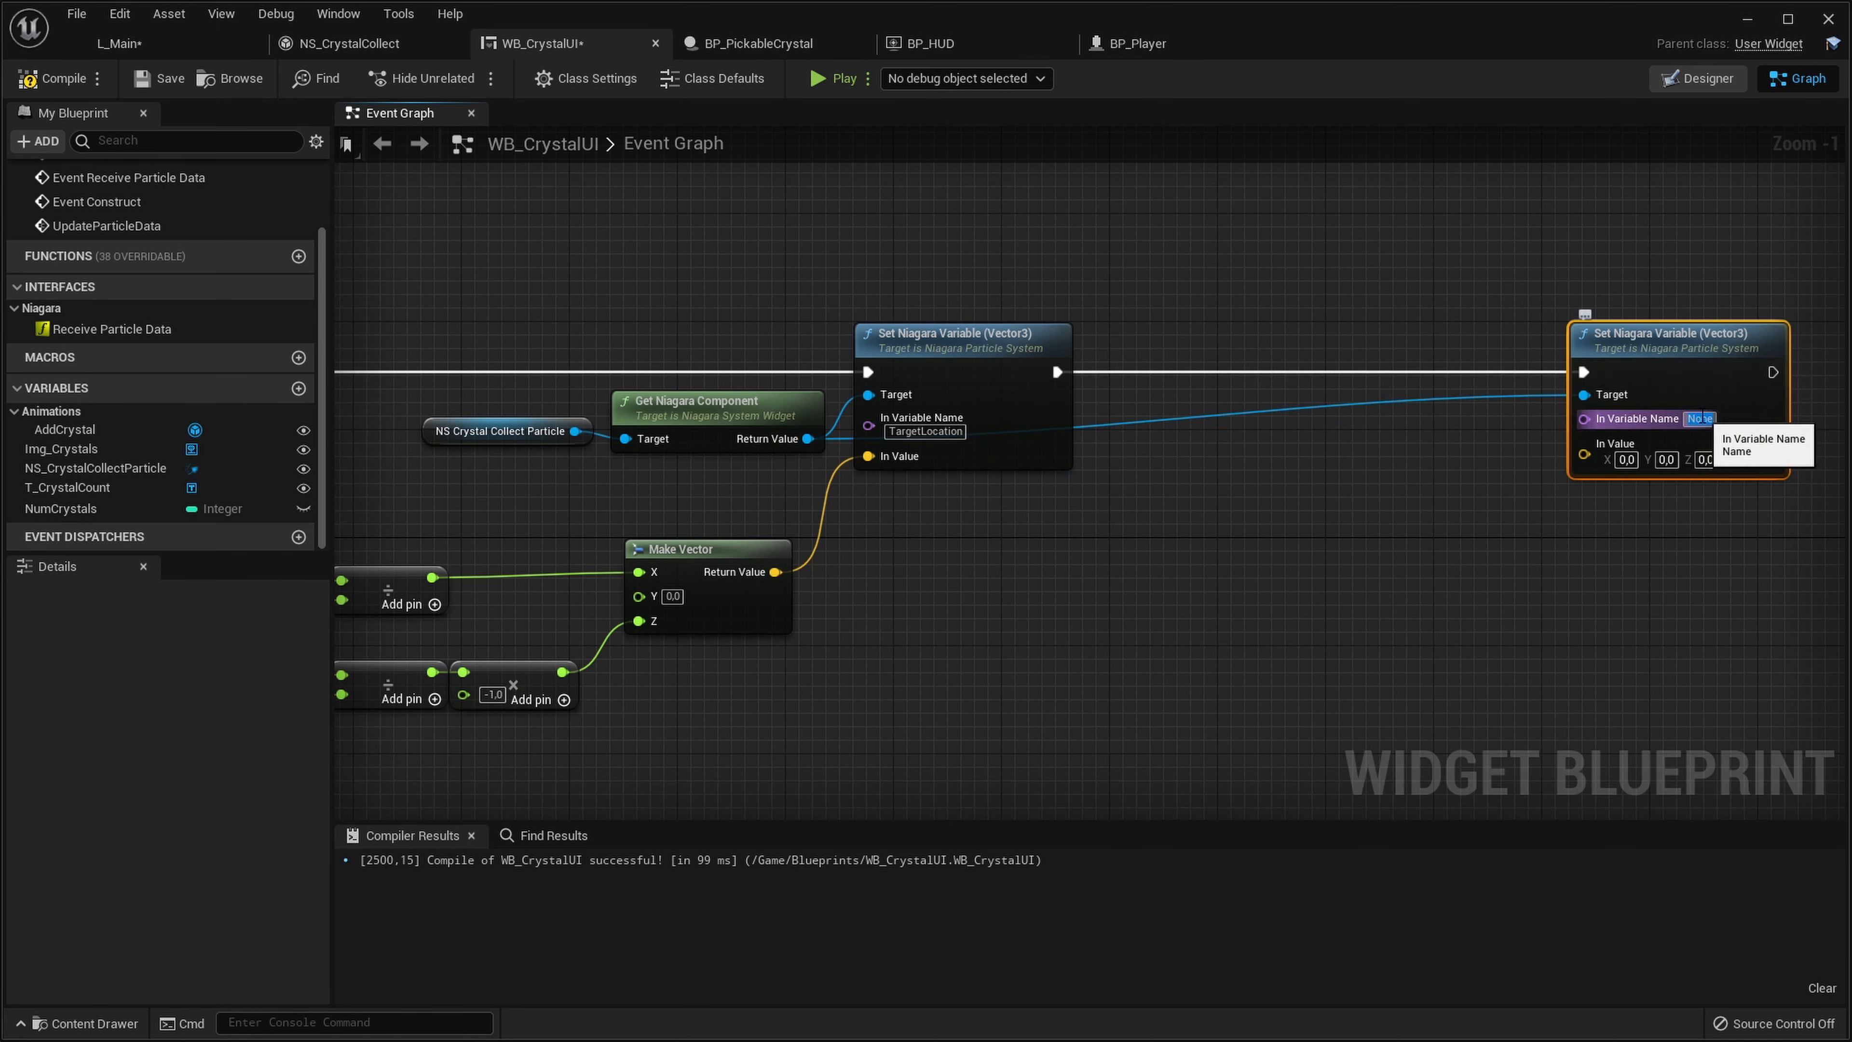
text(BottomRight)
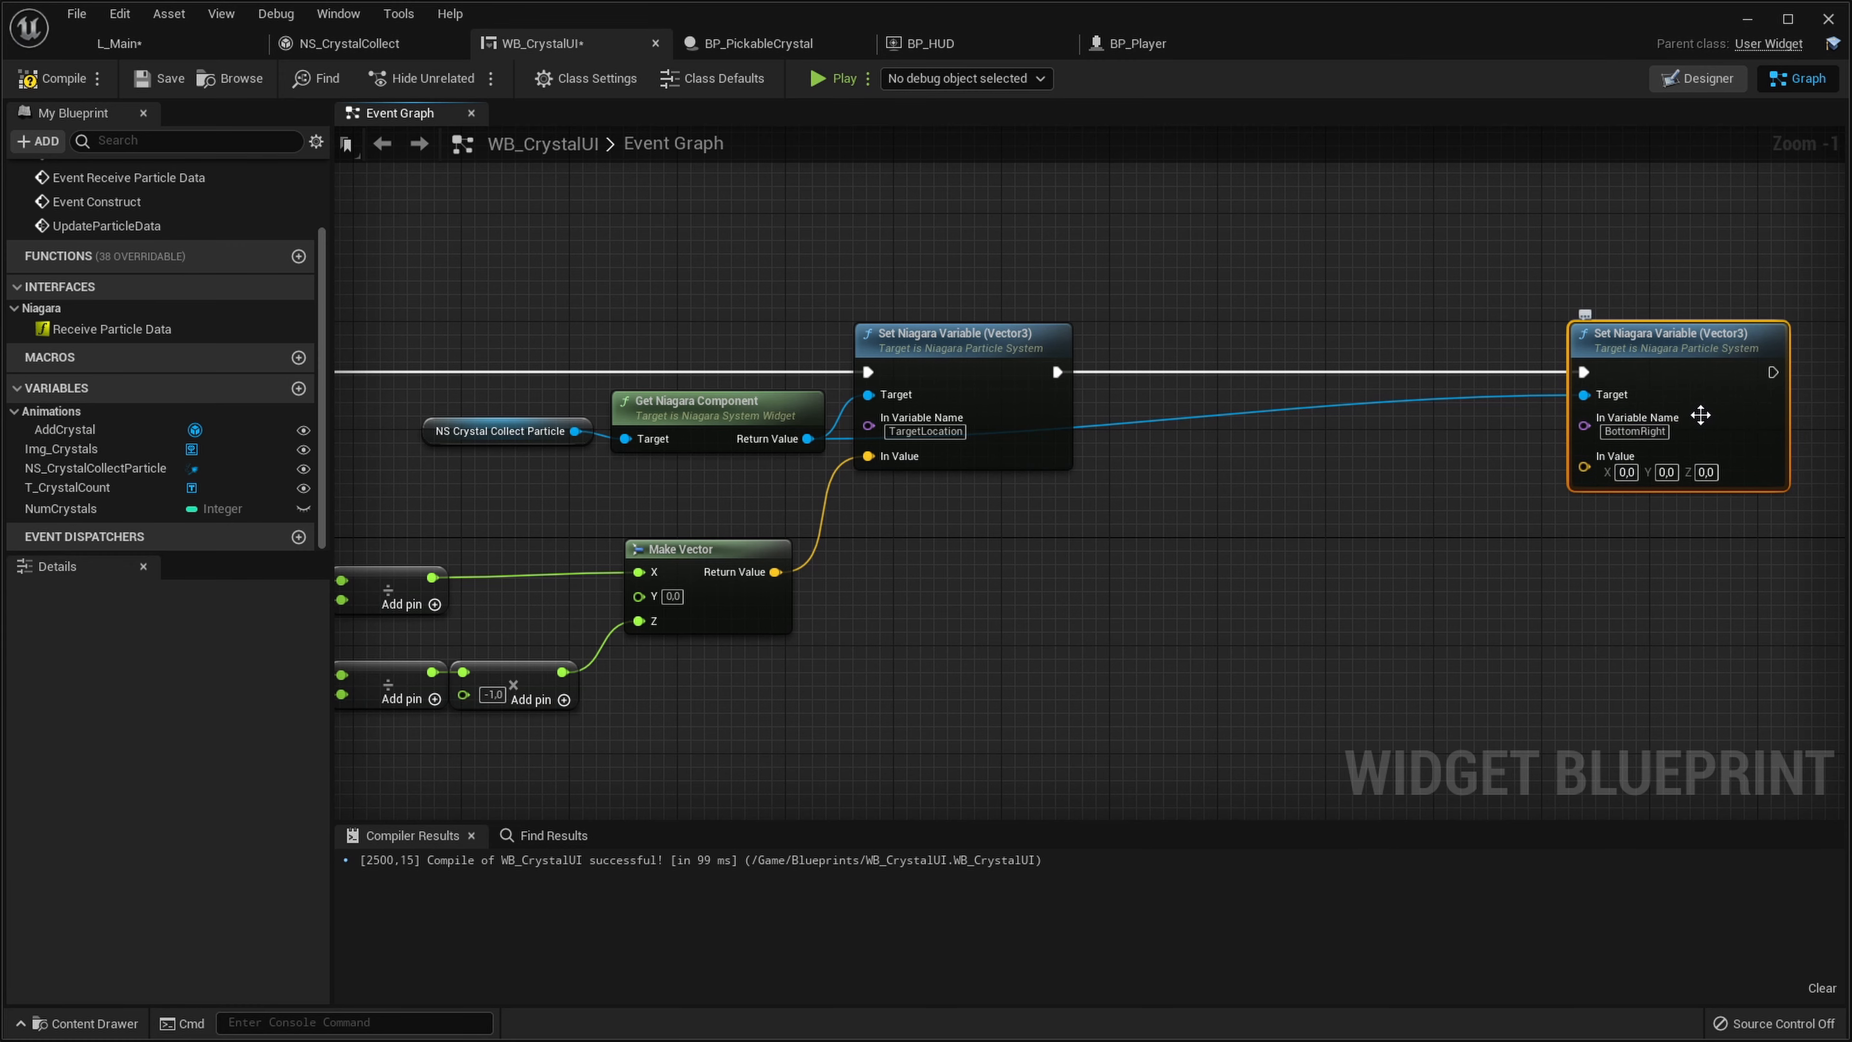
Add a Get Viewport Size node below and between the two Set Niagara Variable nodes
right_drag(1039, 490, 989, 511)
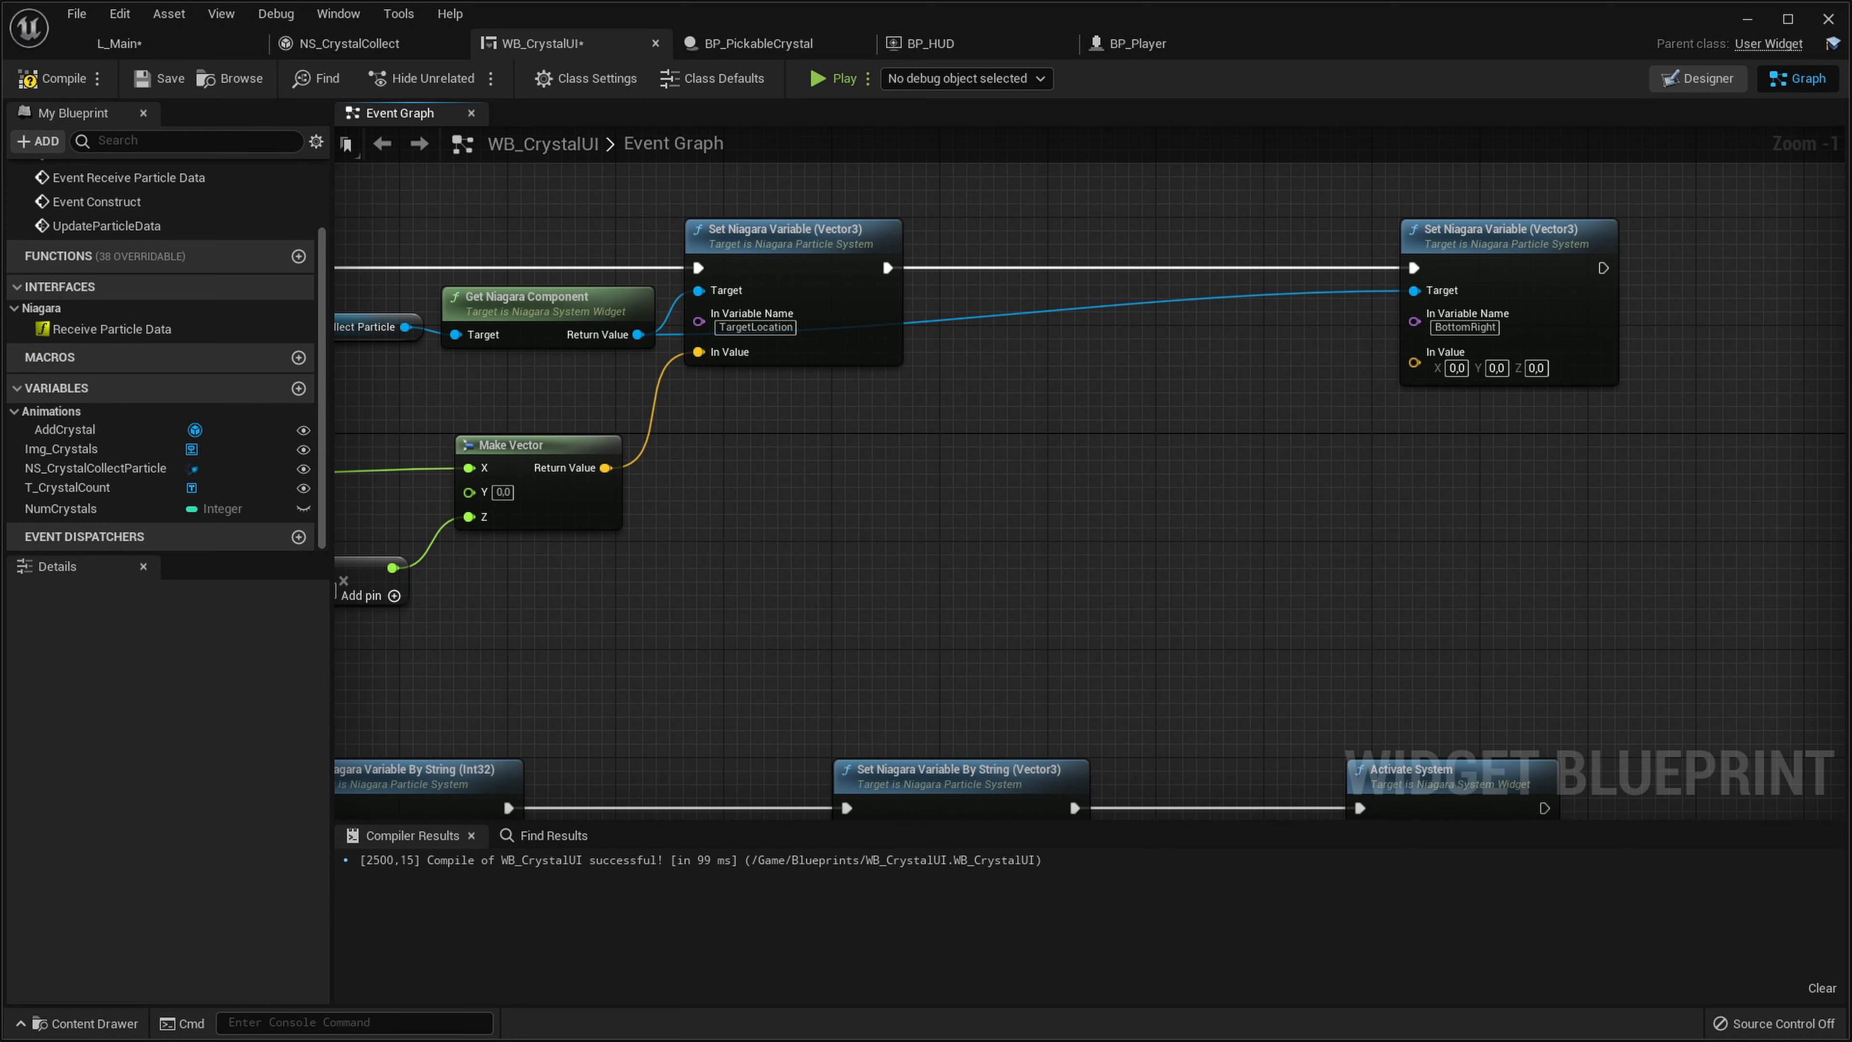
right_click(979, 463)
text(get viewpo)
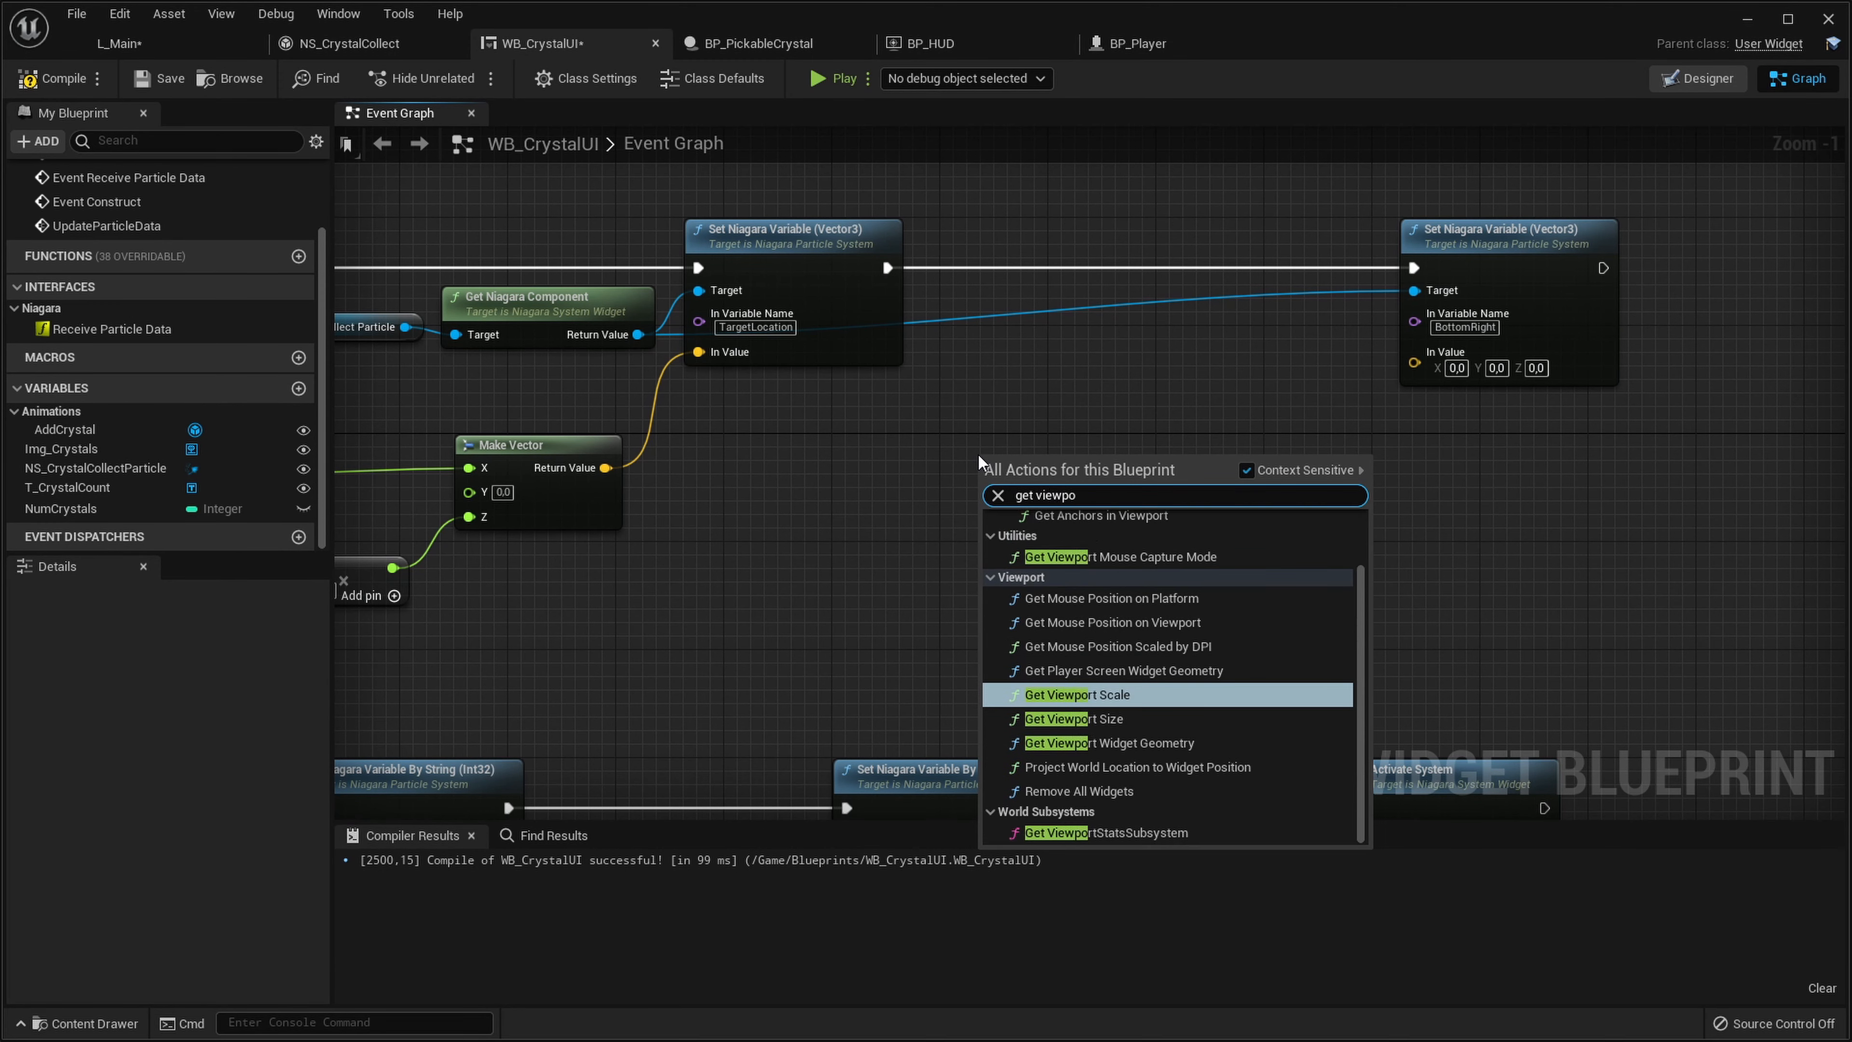
key(Down)
key(Return)
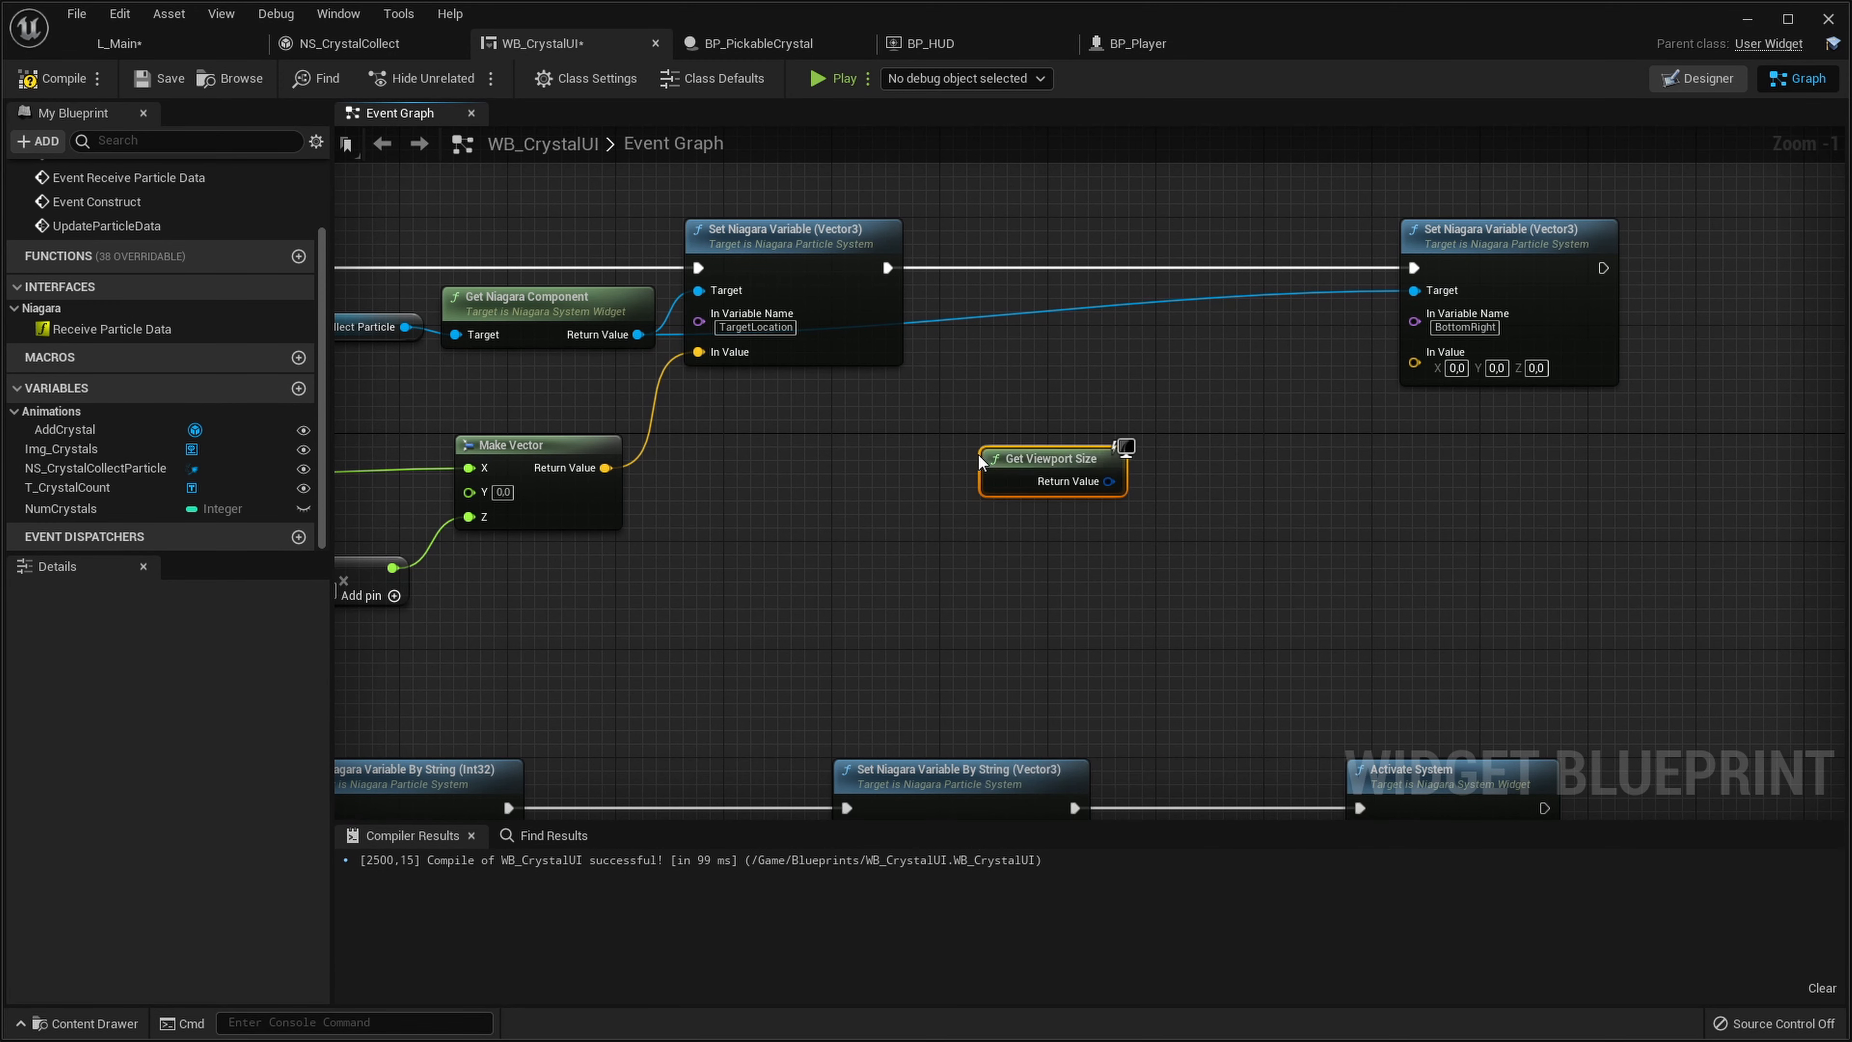
Copy the existing Get Viewport Scale node and place the duplicate directly below Get Viewport Size
right_drag(810, 631, 1462, 590)
drag(673, 628, 773, 493)
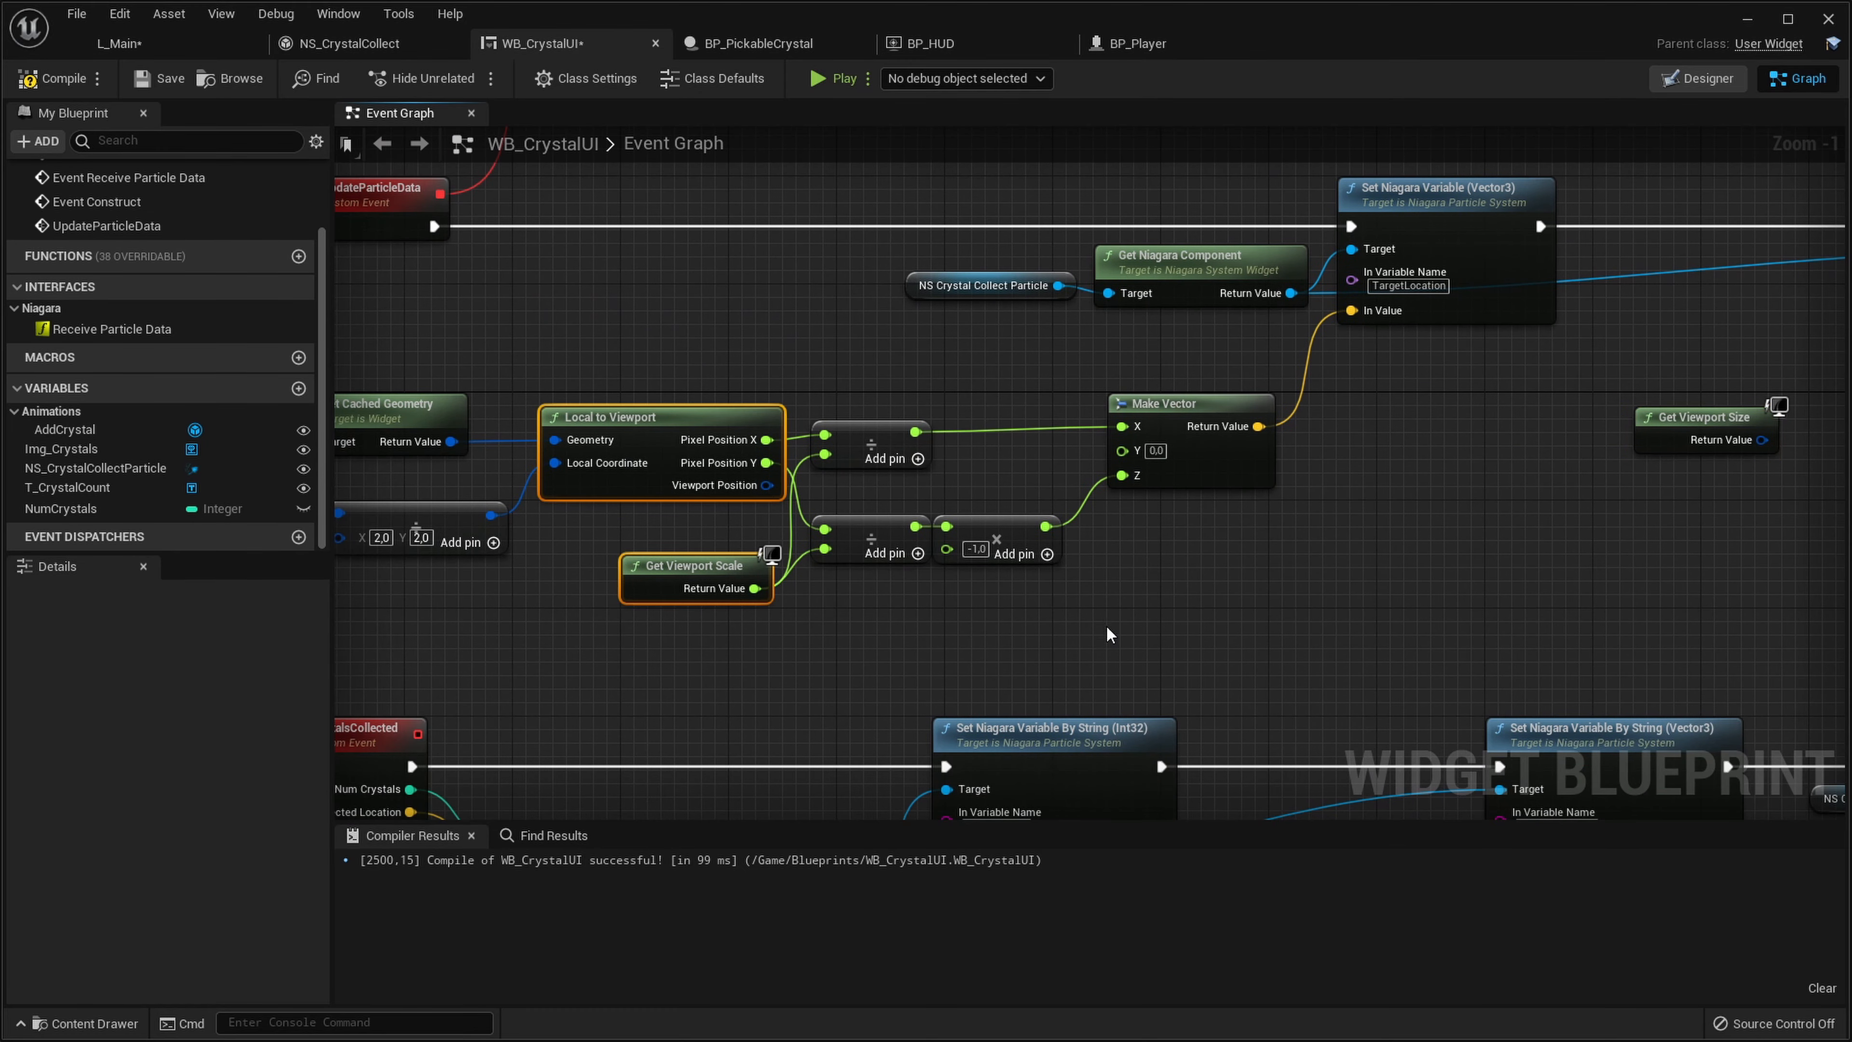
drag(725, 639, 791, 580)
key(ctrl+c)
right_drag(1670, 496, 942, 646)
key(ctrl+v)
right_drag(1110, 700, 1072, 603)
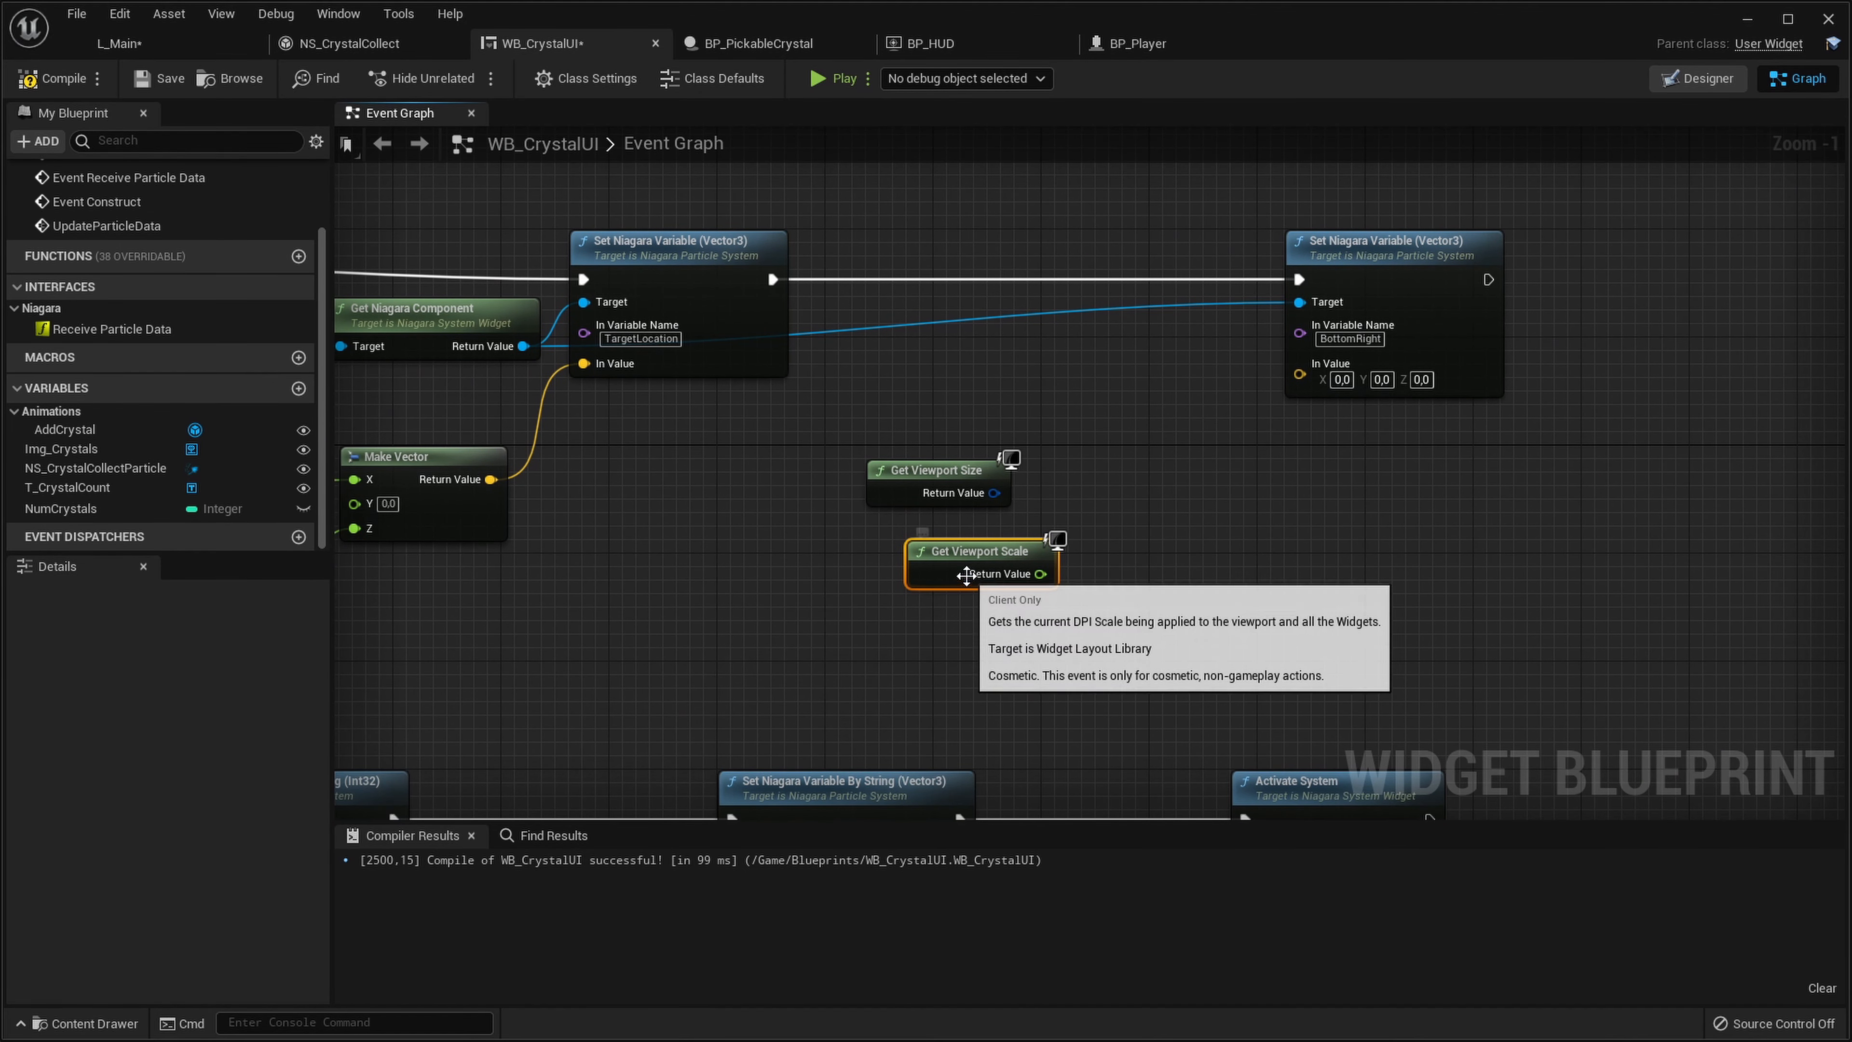
drag(977, 577, 915, 591)
Split the Get Viewport Size return value into X and Y, and feed X into a new Divide node
right_click(993, 494)
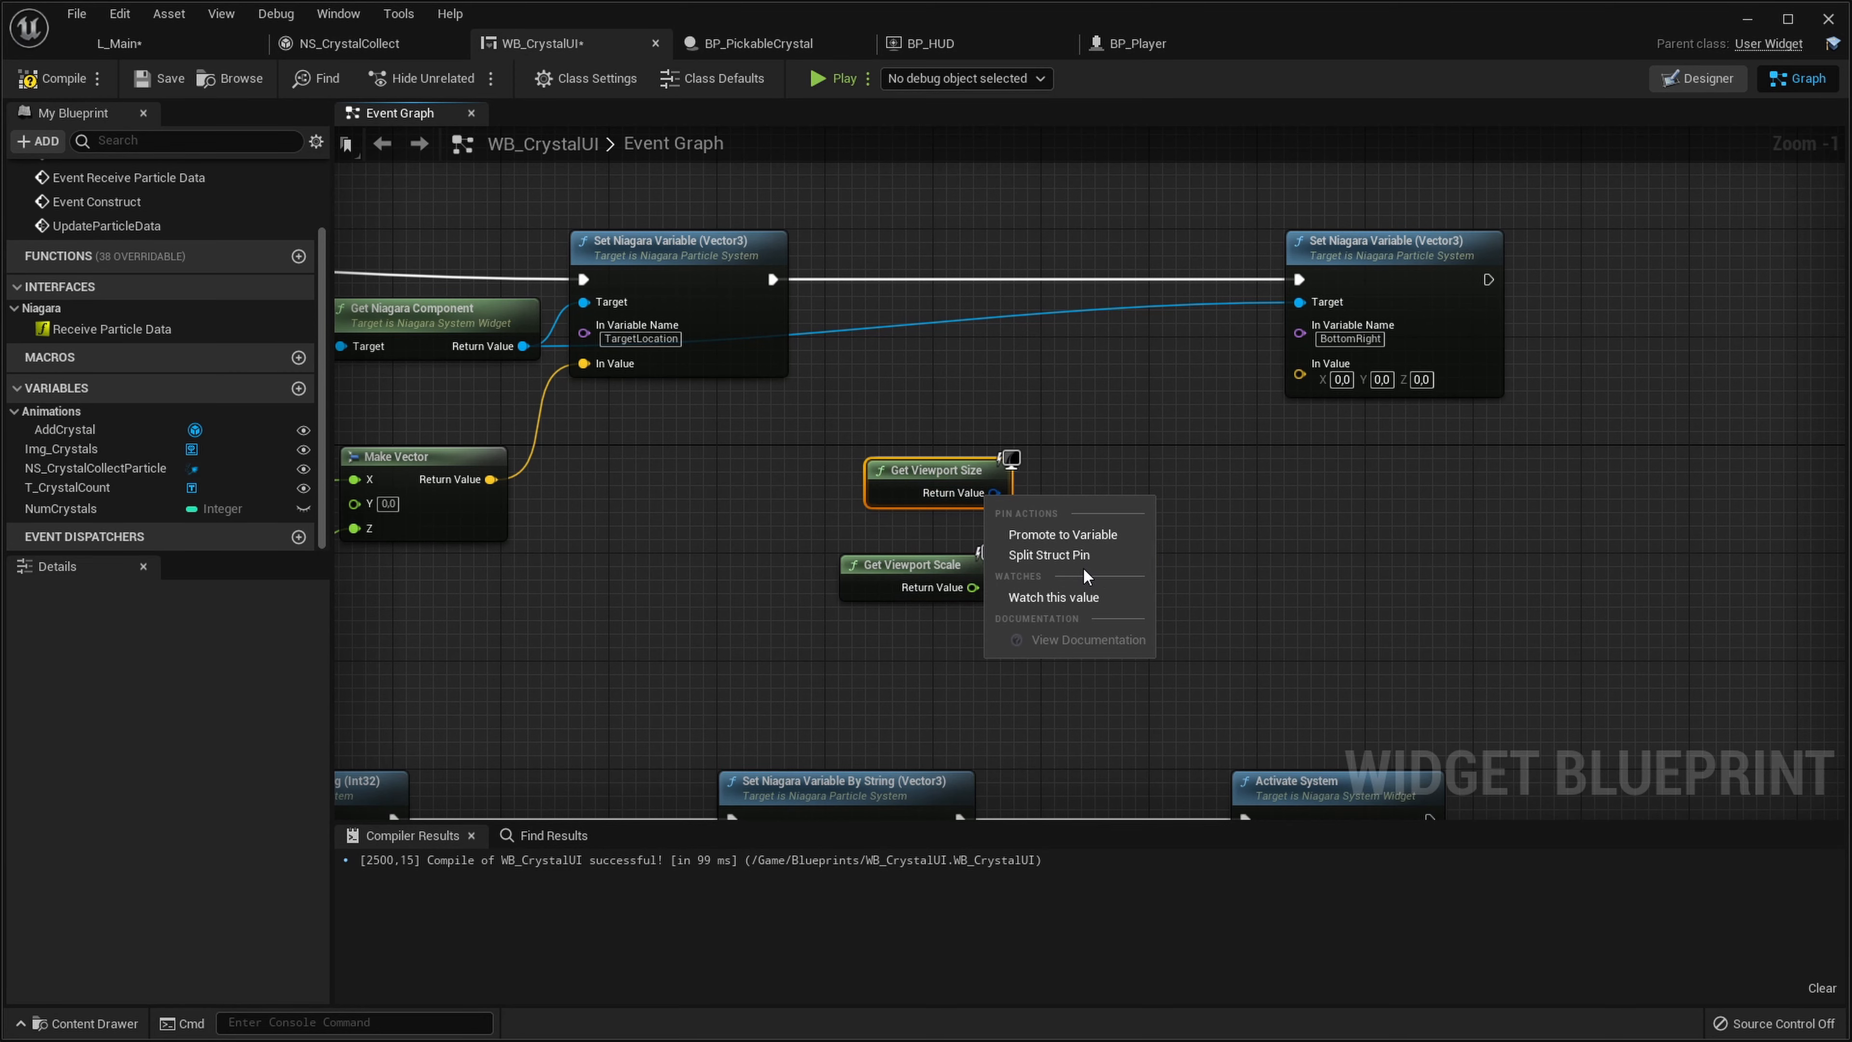
click(1072, 556)
drag(940, 473, 1050, 473)
click(1049, 505)
text(/)
key(Return)
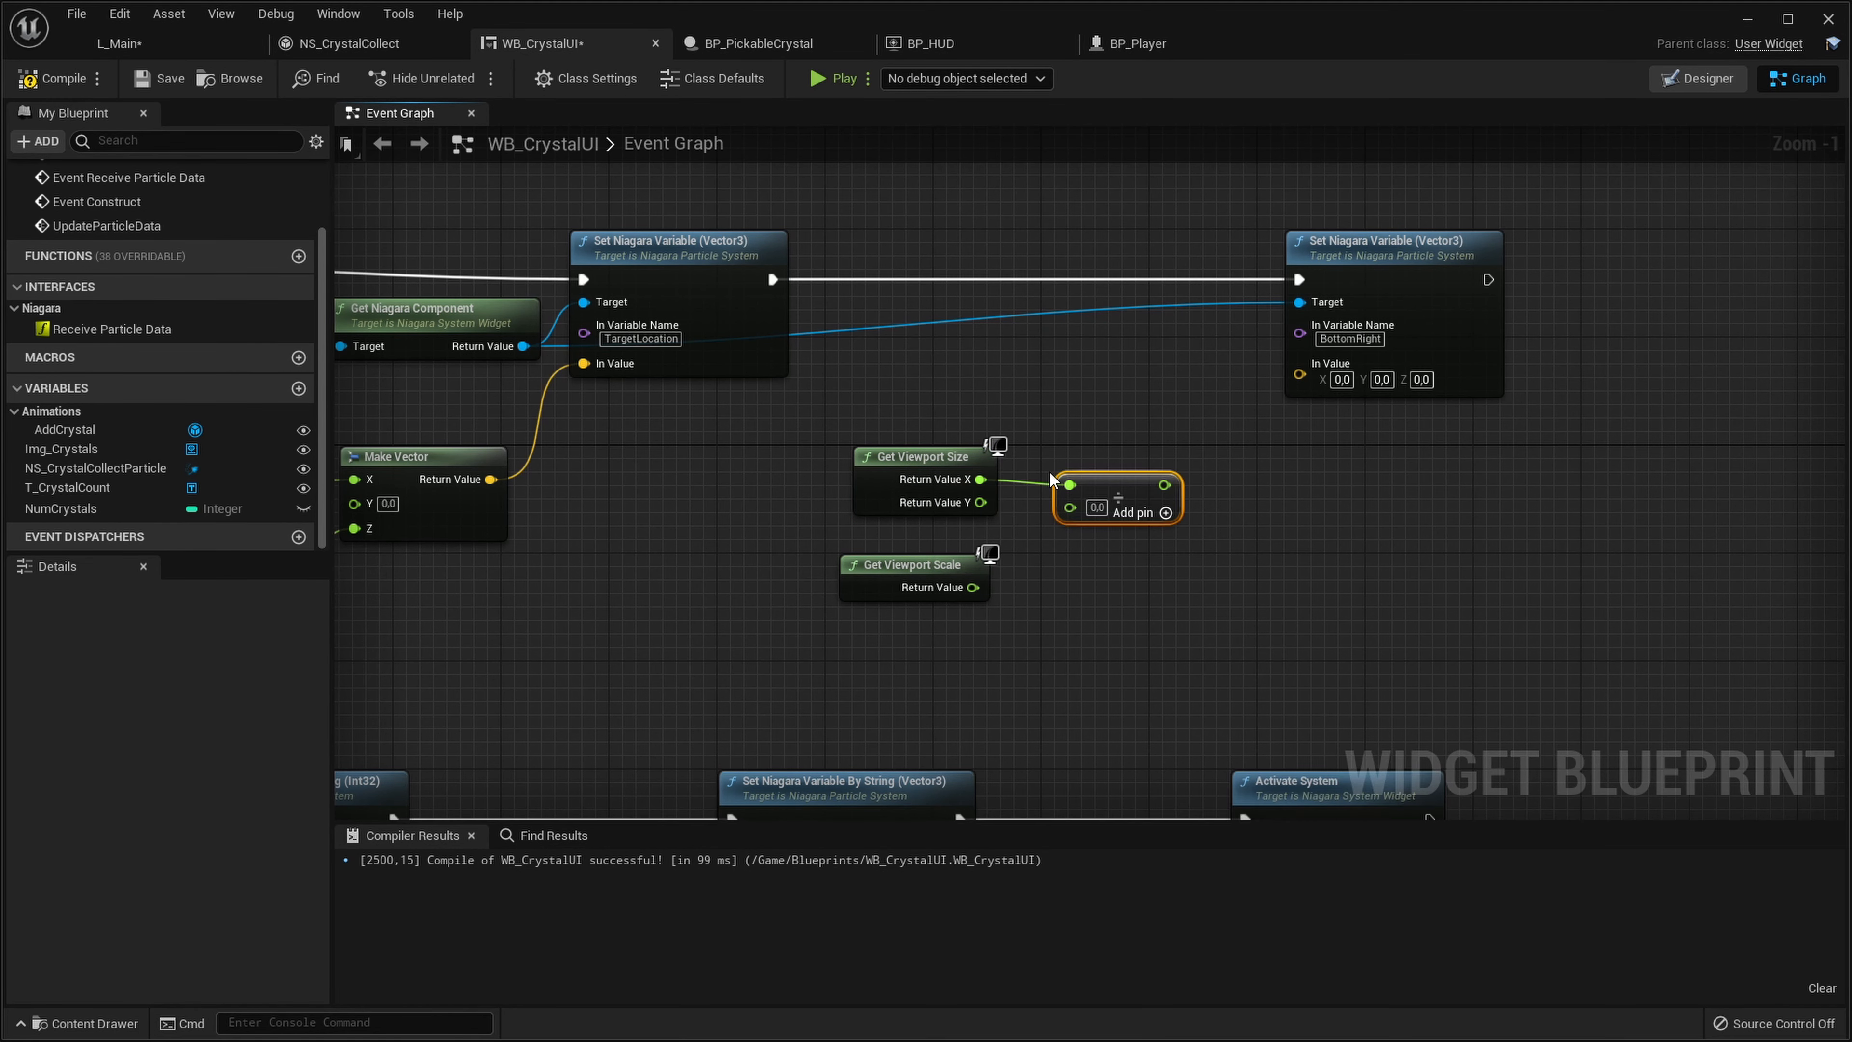
Duplicate the Divide node for the viewport's Y value and connect Get Viewport Scale as the divisor of both Divide nodes
key(ctrl+d)
drag(1100, 622, 1065, 584)
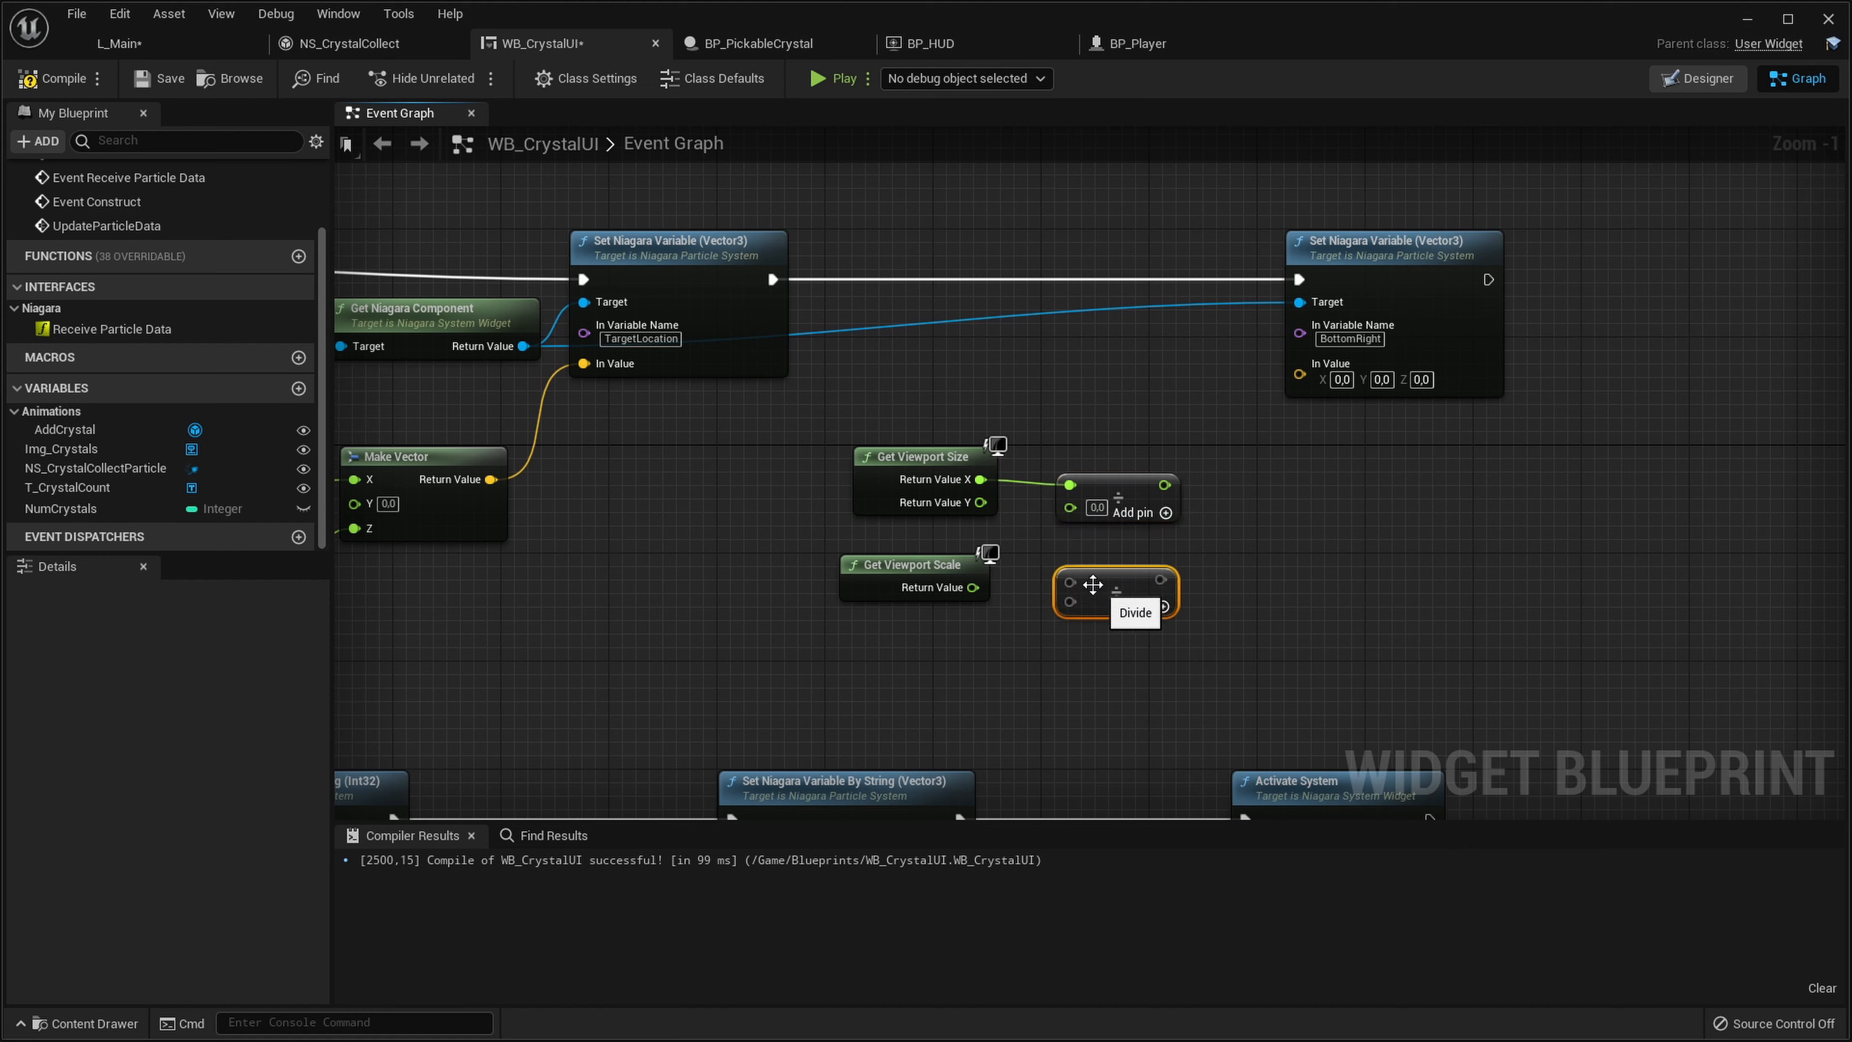
mouse_move(980, 502)
mouse_down()
mouse_move(1085, 595)
mouse_move(981, 502)
mouse_up()
click(1020, 581)
drag(974, 588, 1070, 508)
drag(975, 586, 974, 587)
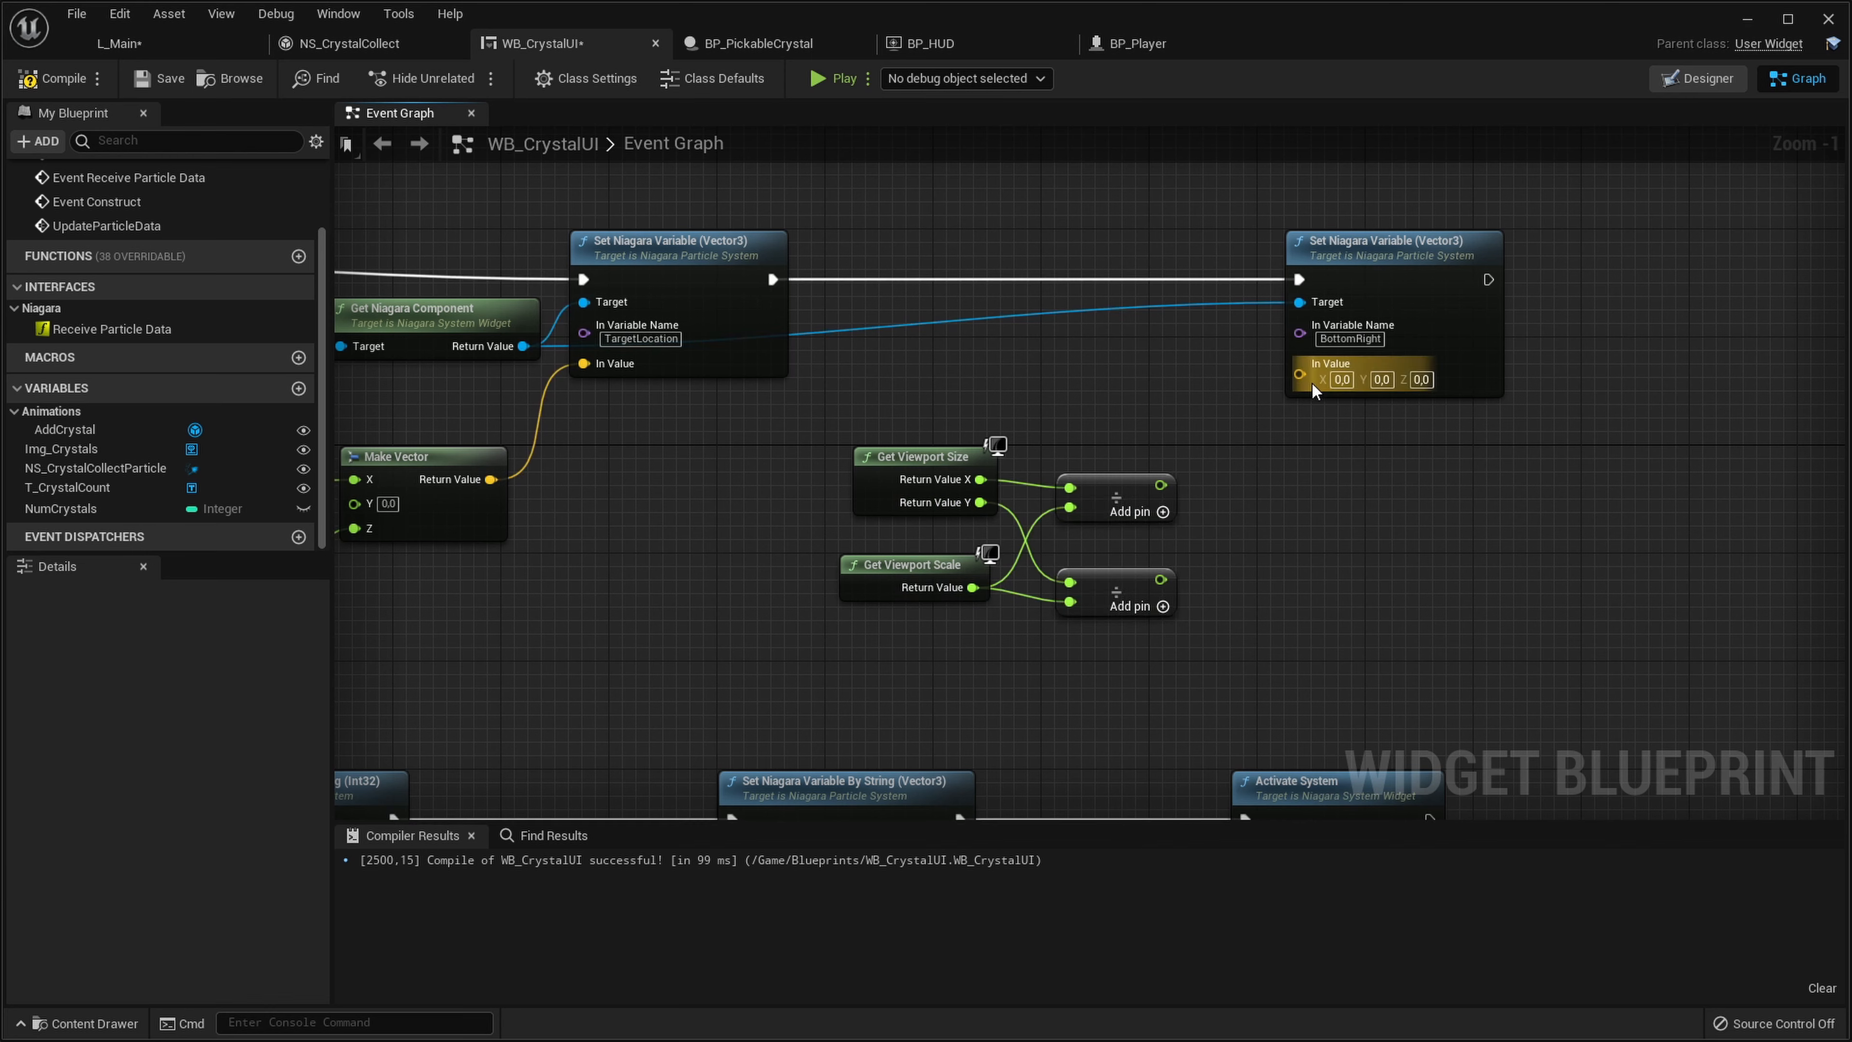
Add a Make Vector node feeding the BottomRight node's In Value and place it beside the Divide nodes
drag(1300, 374, 1229, 566)
text(make)
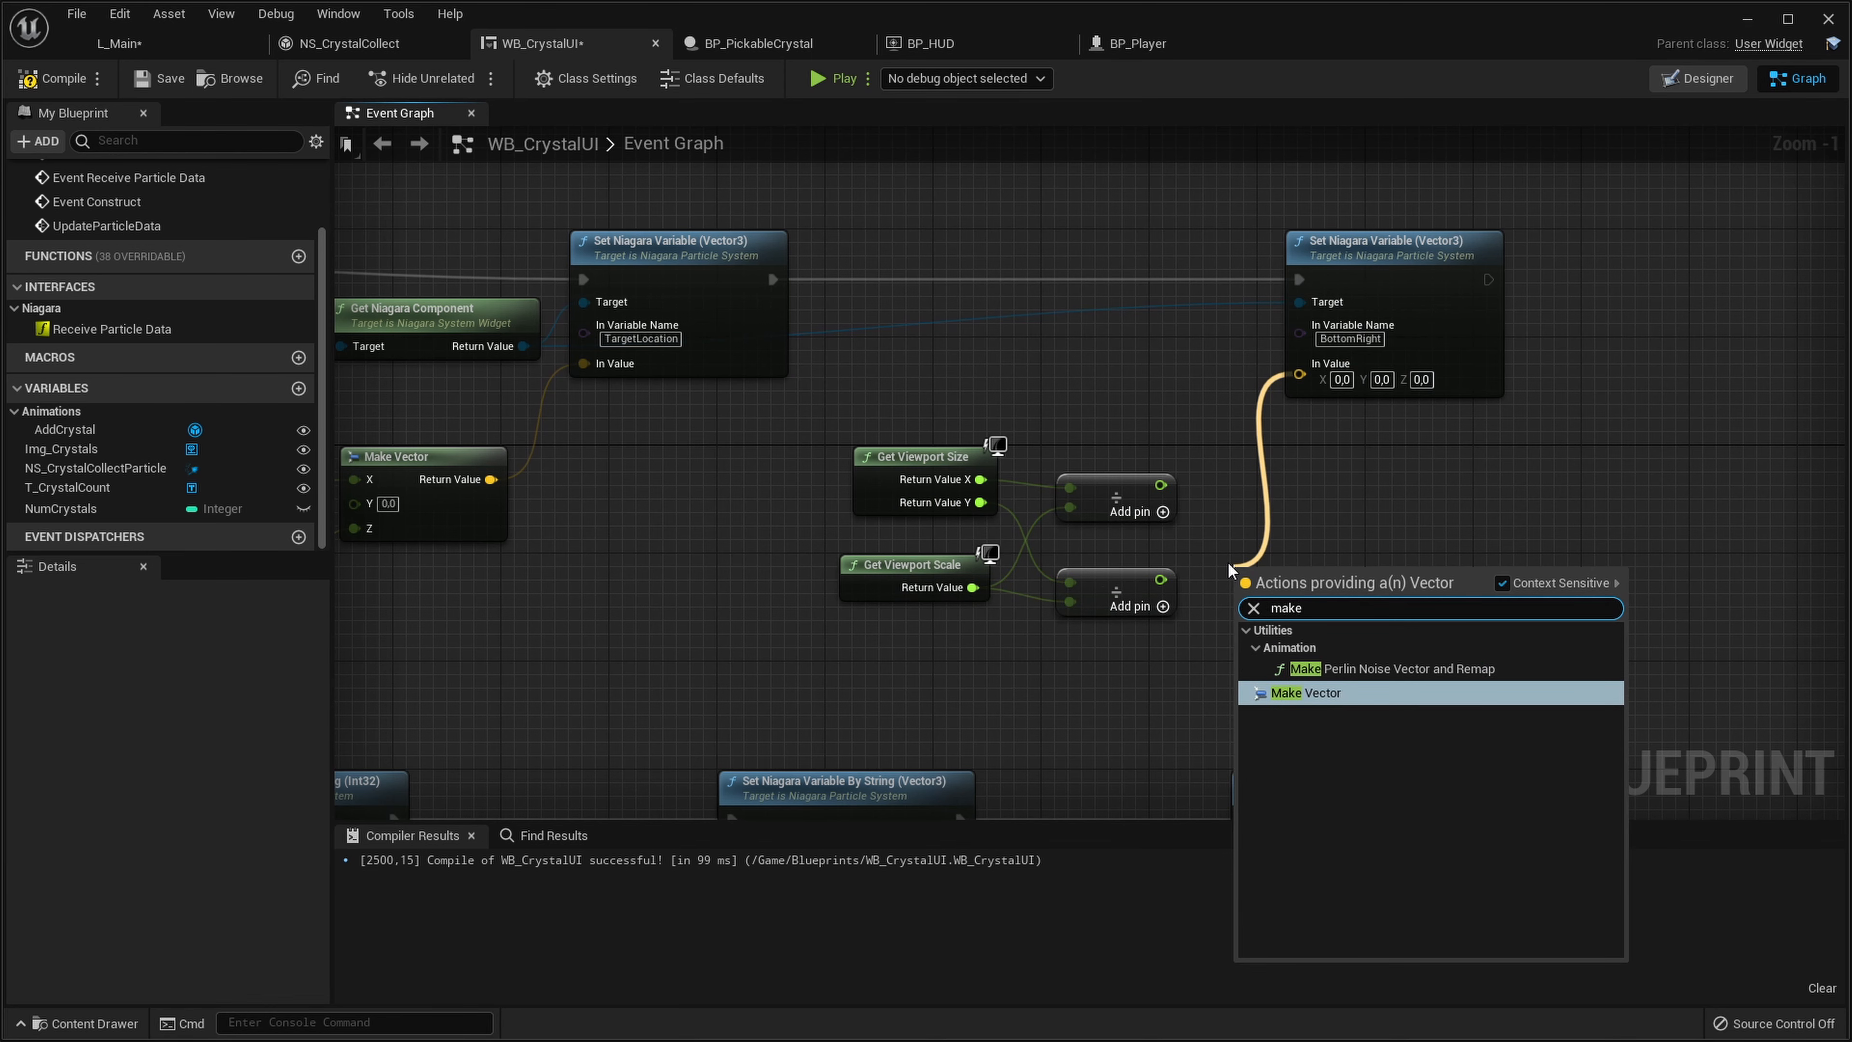
key(Return)
right_drag(1231, 681, 968, 712)
drag(1065, 679, 1120, 586)
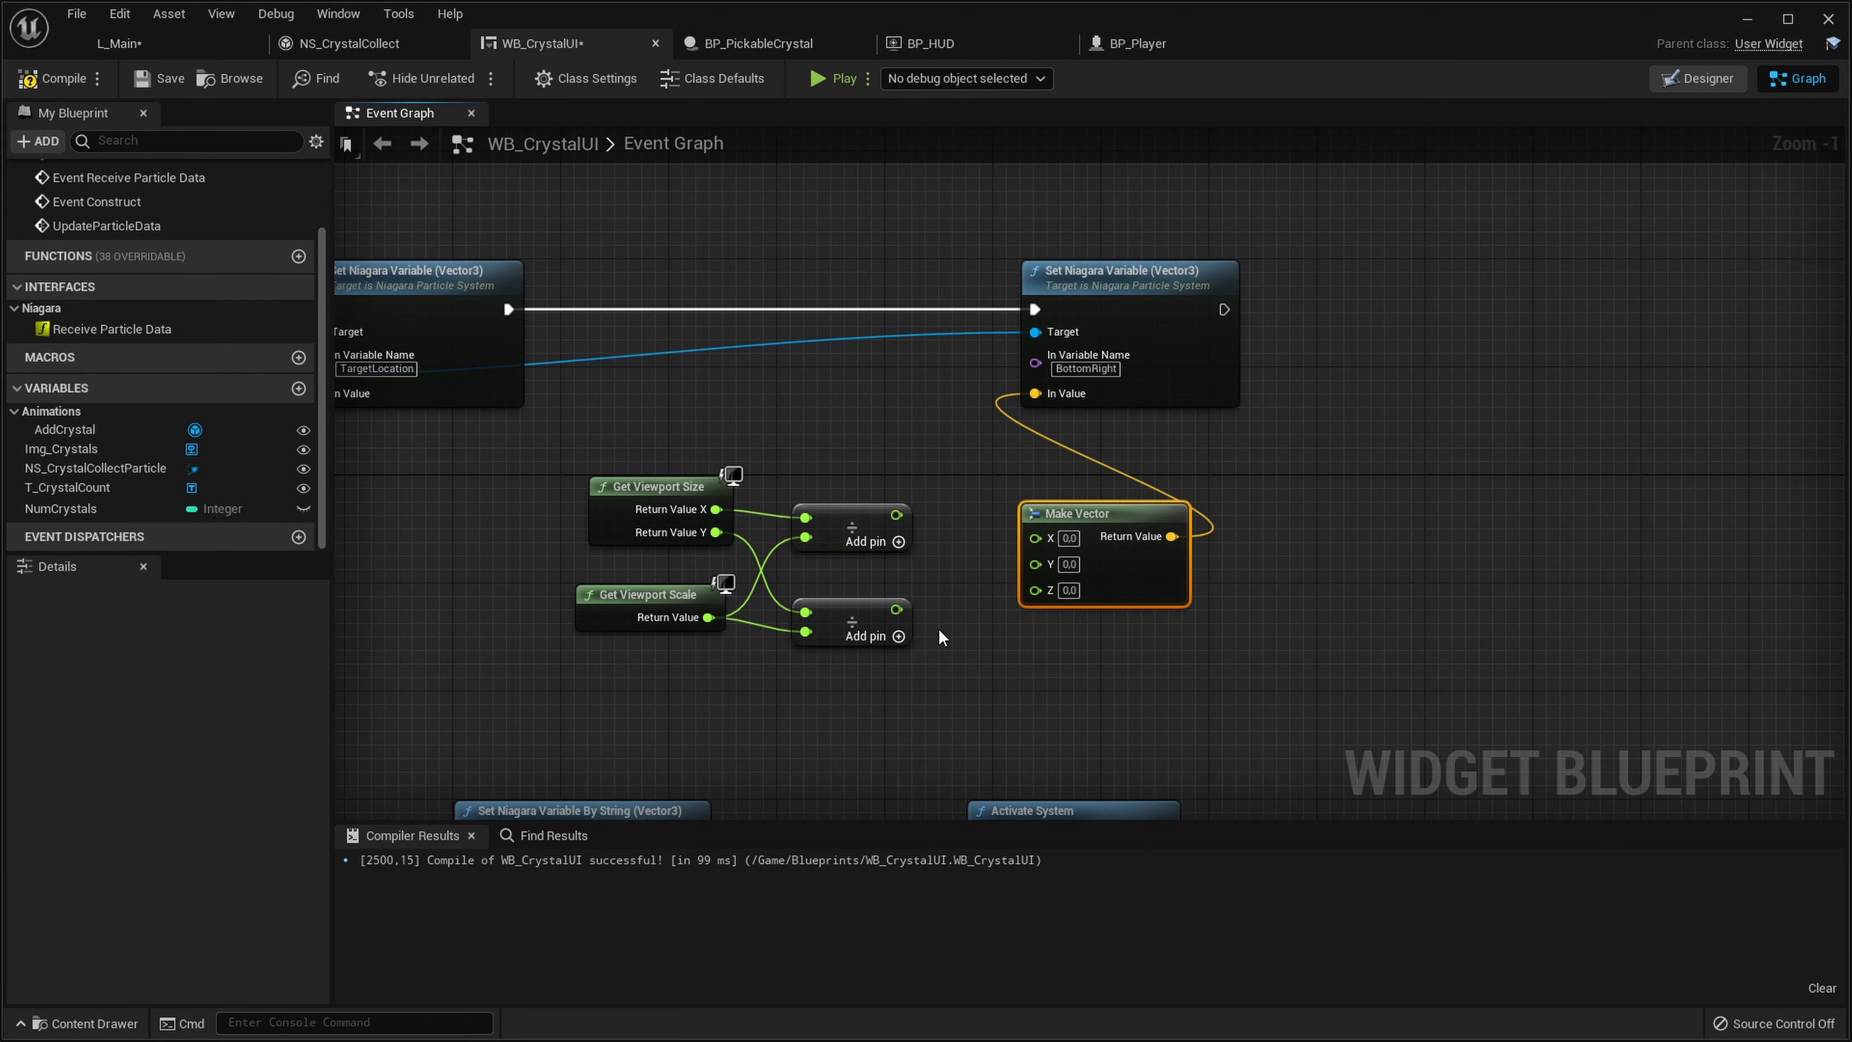
Align the two Divide nodes and multiply the divided viewport Y by -1.0 with a new Multiply node
drag(849, 611, 849, 596)
click(857, 531)
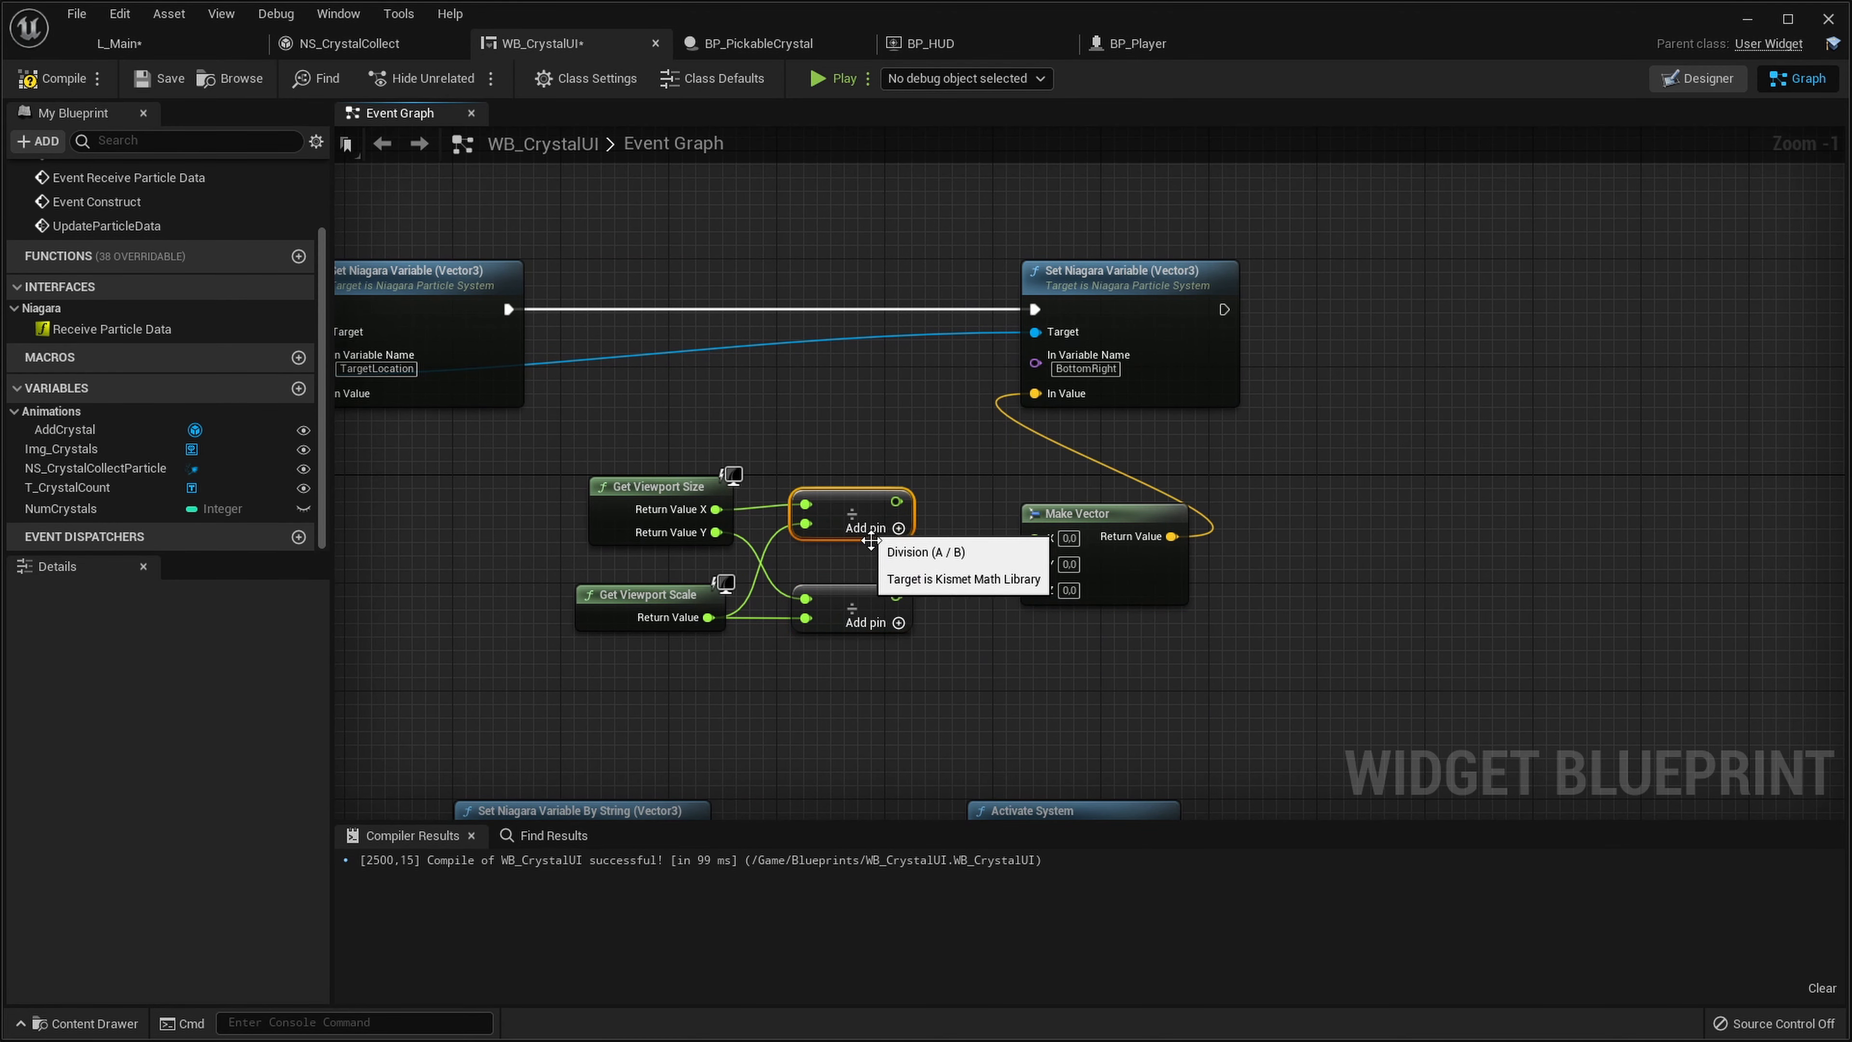
drag(857, 530, 857, 519)
click(849, 610)
drag(896, 596, 946, 571)
text(*)
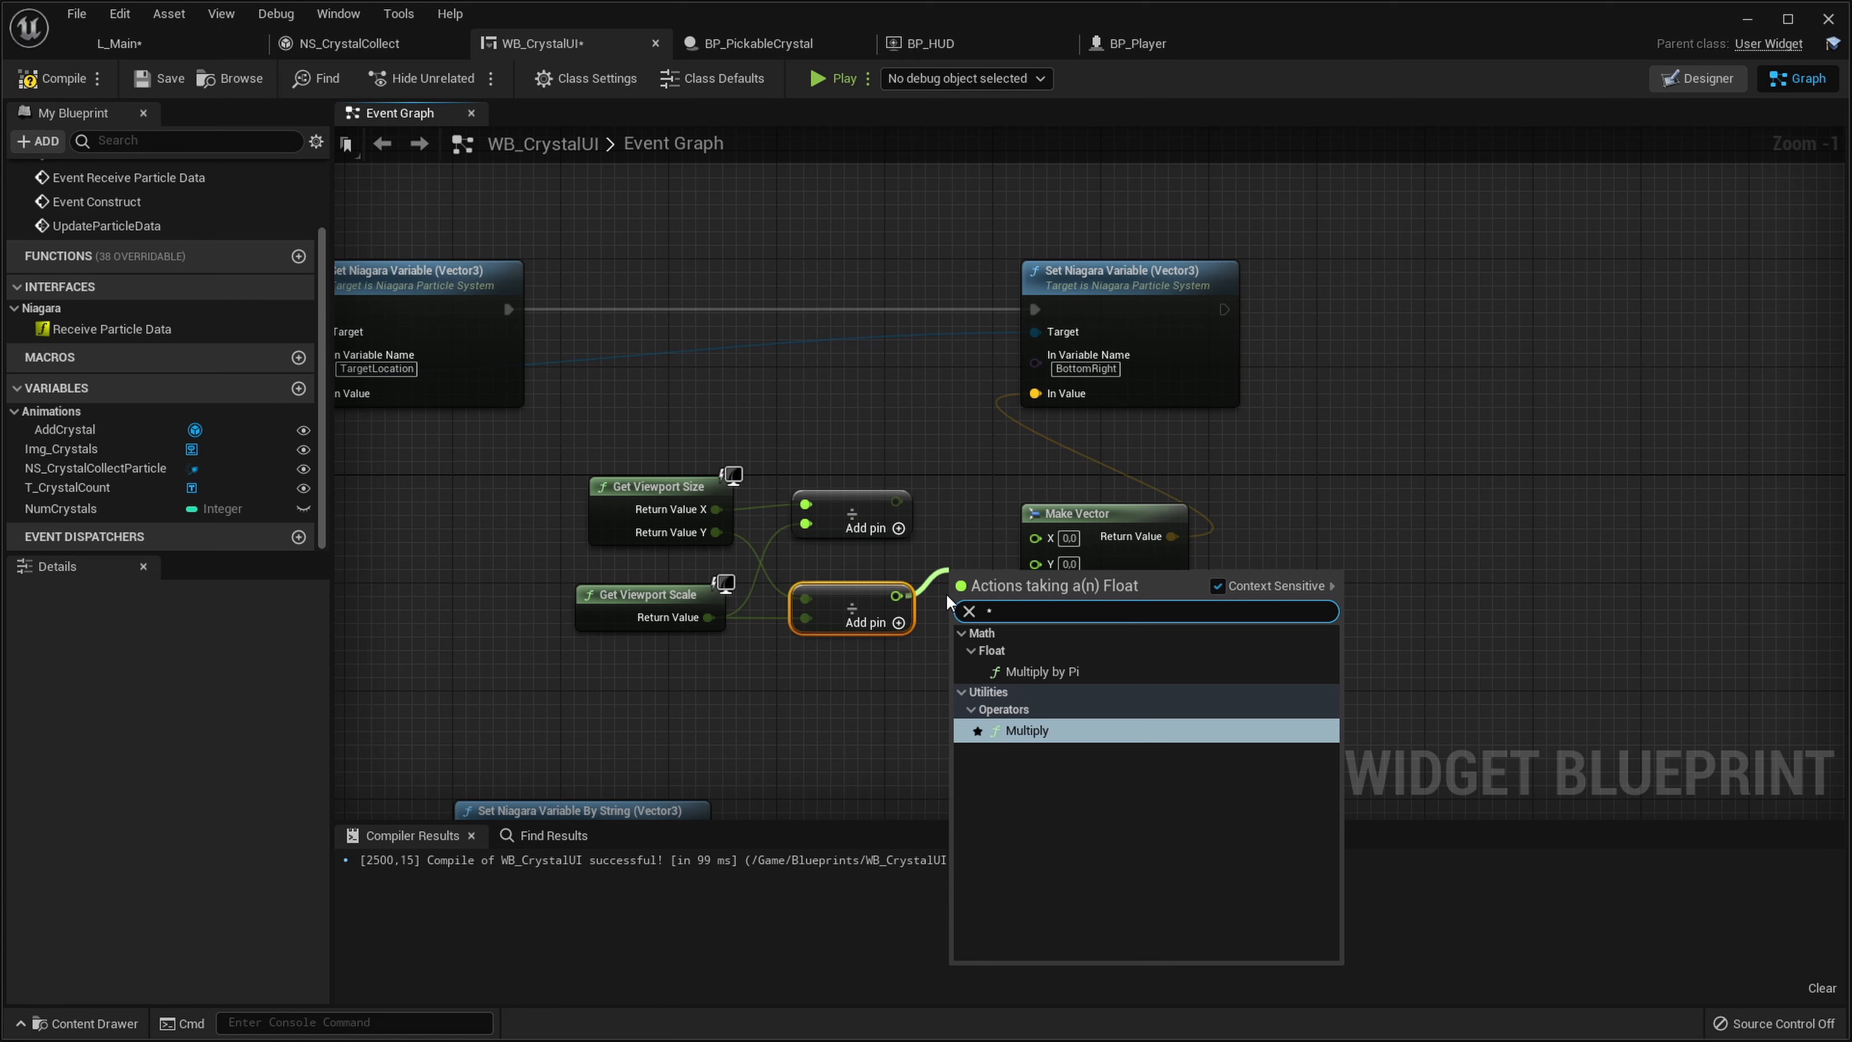
key(Return)
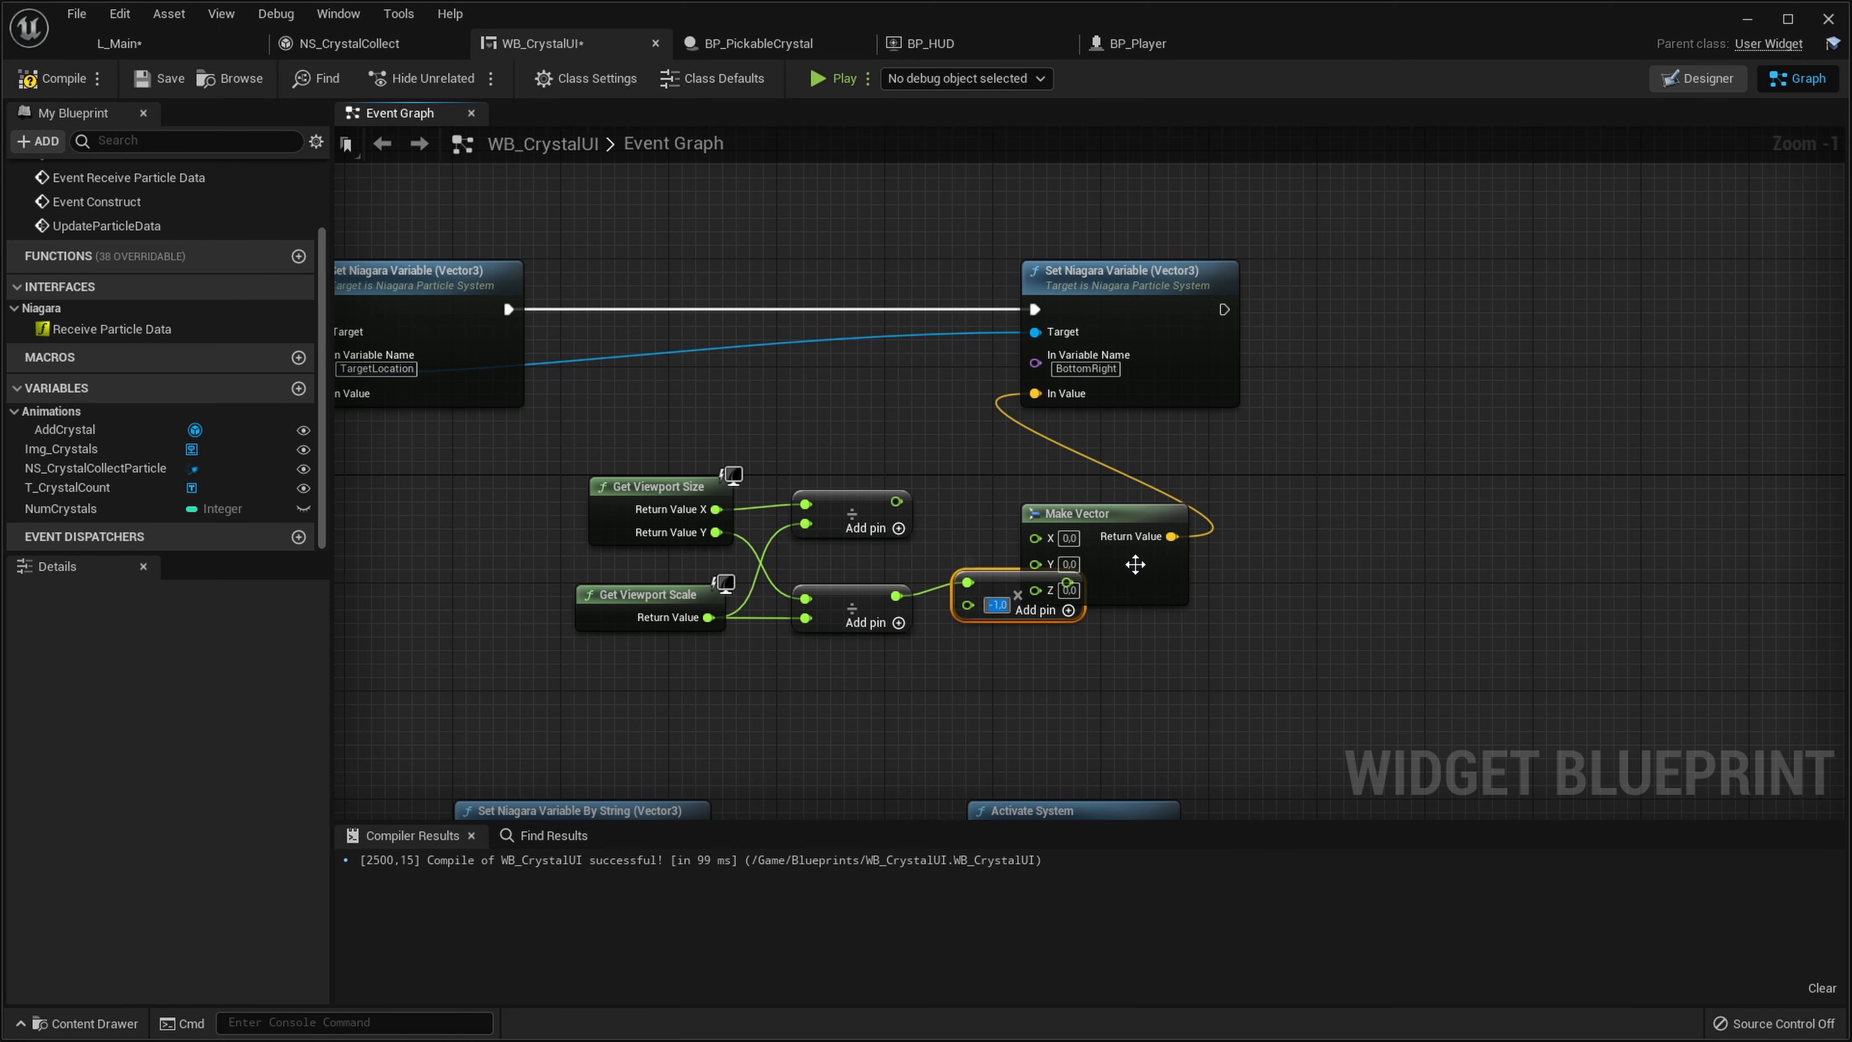
drag(1006, 591, 978, 604)
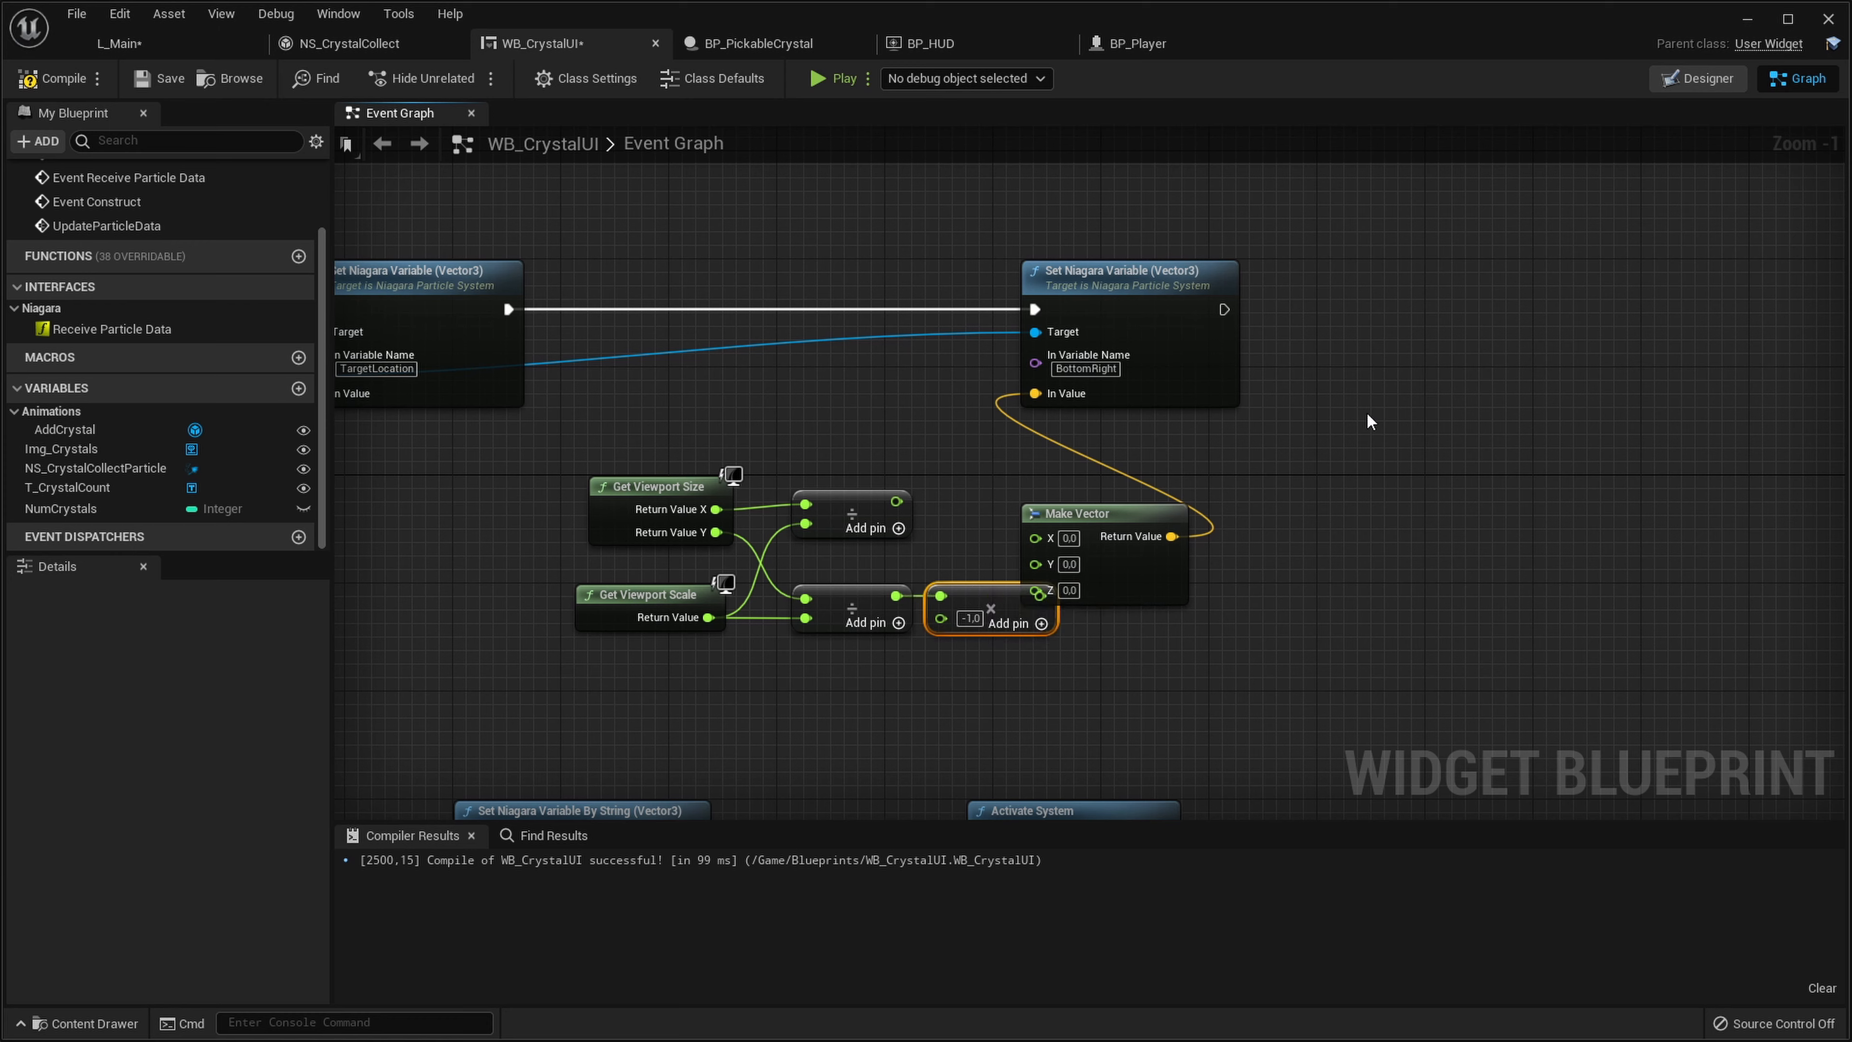
Space out the nodes and connect the divided viewport X to Make Vector's X and the negated Y to its Z
drag(1196, 365, 1465, 350)
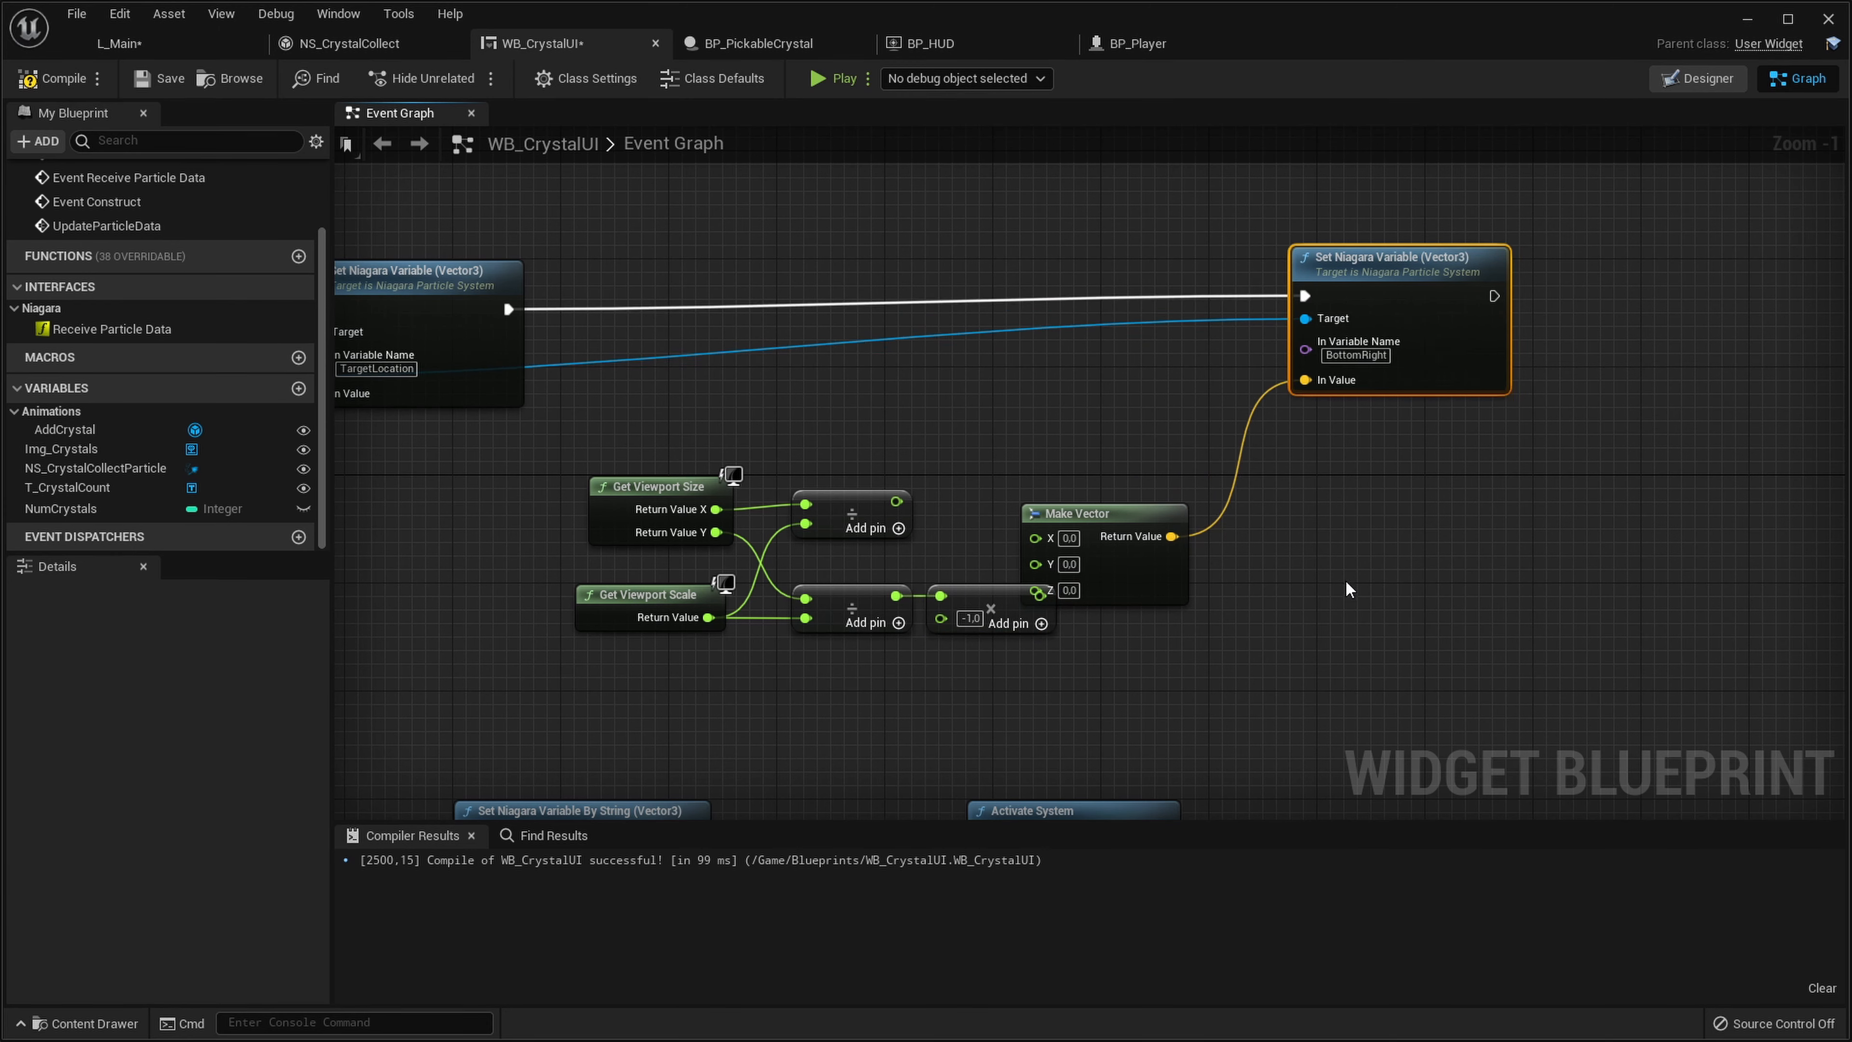
drag(1079, 514, 1175, 460)
drag(897, 501, 1145, 485)
drag(1130, 534, 1039, 598)
drag(1063, 703, 542, 501)
drag(1009, 599, 994, 579)
click(996, 667)
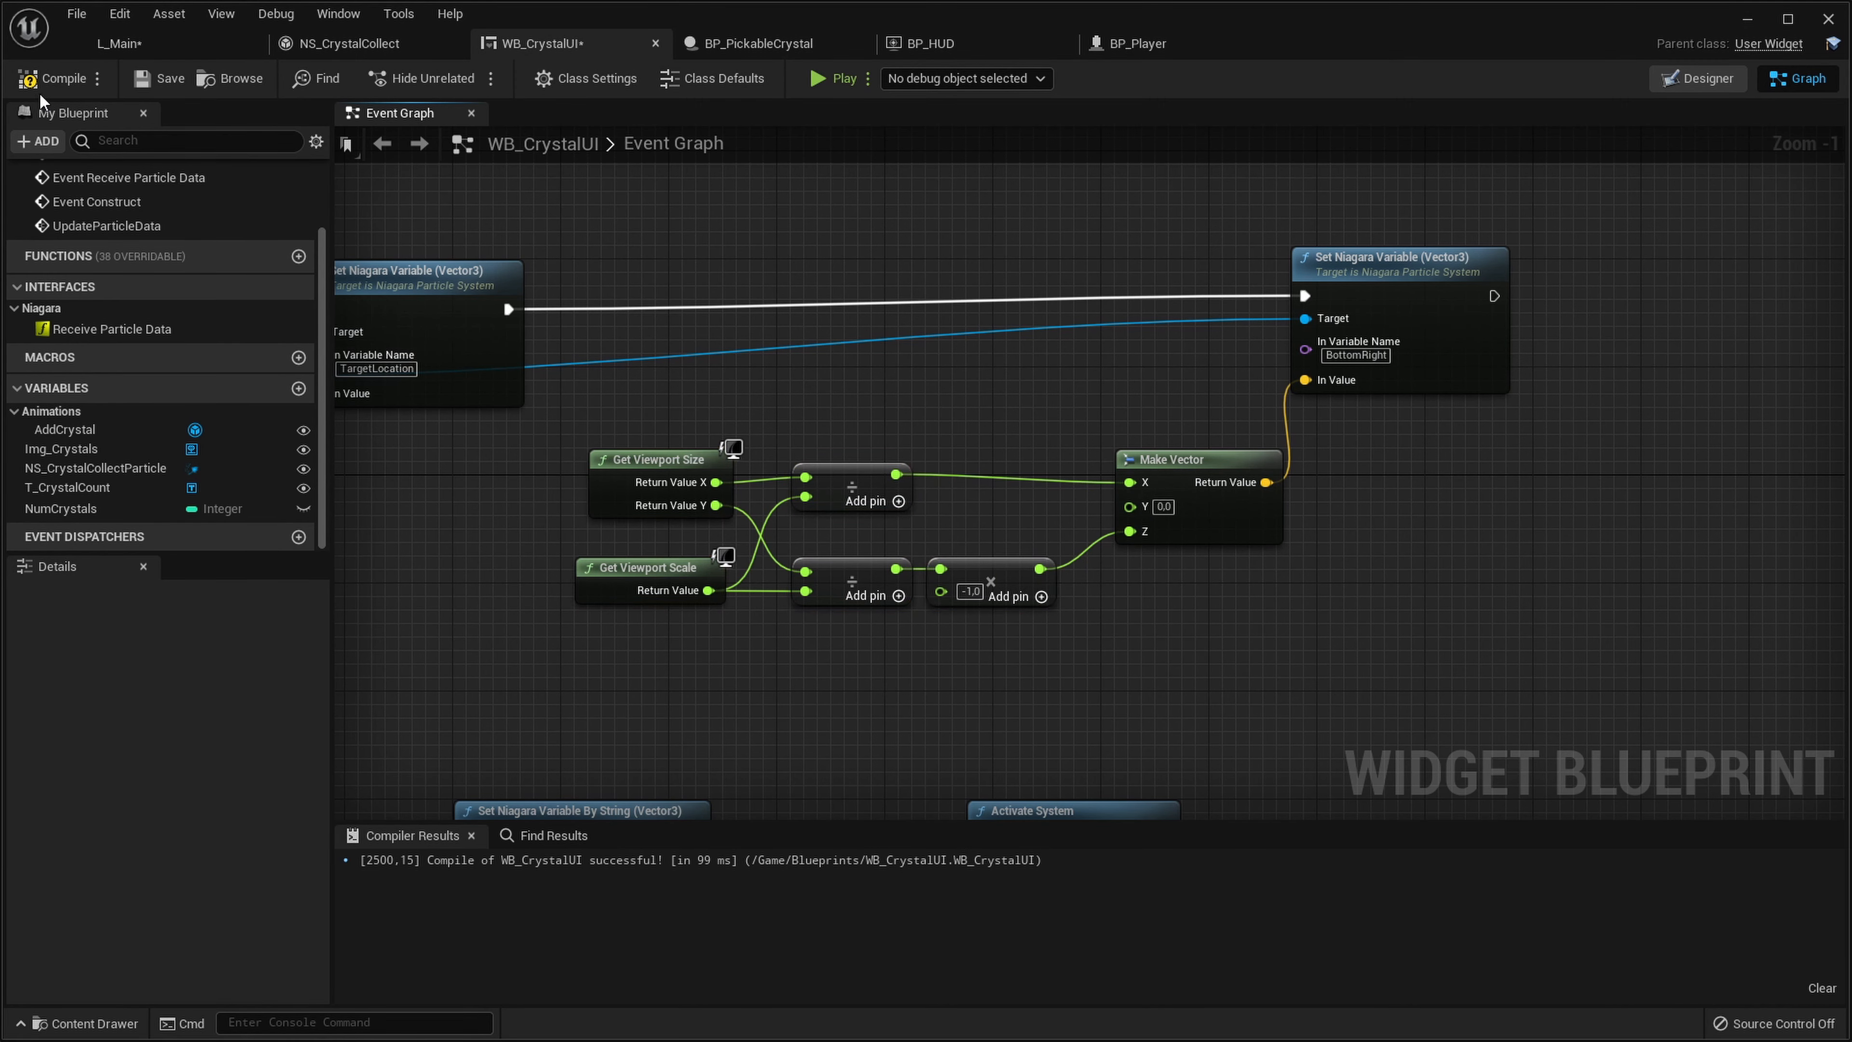
Compile and save WB_CrystalUI, then play the L_Main level and collect the crystal beside the tree to test the particles
click(159, 78)
click(144, 46)
click(1070, 81)
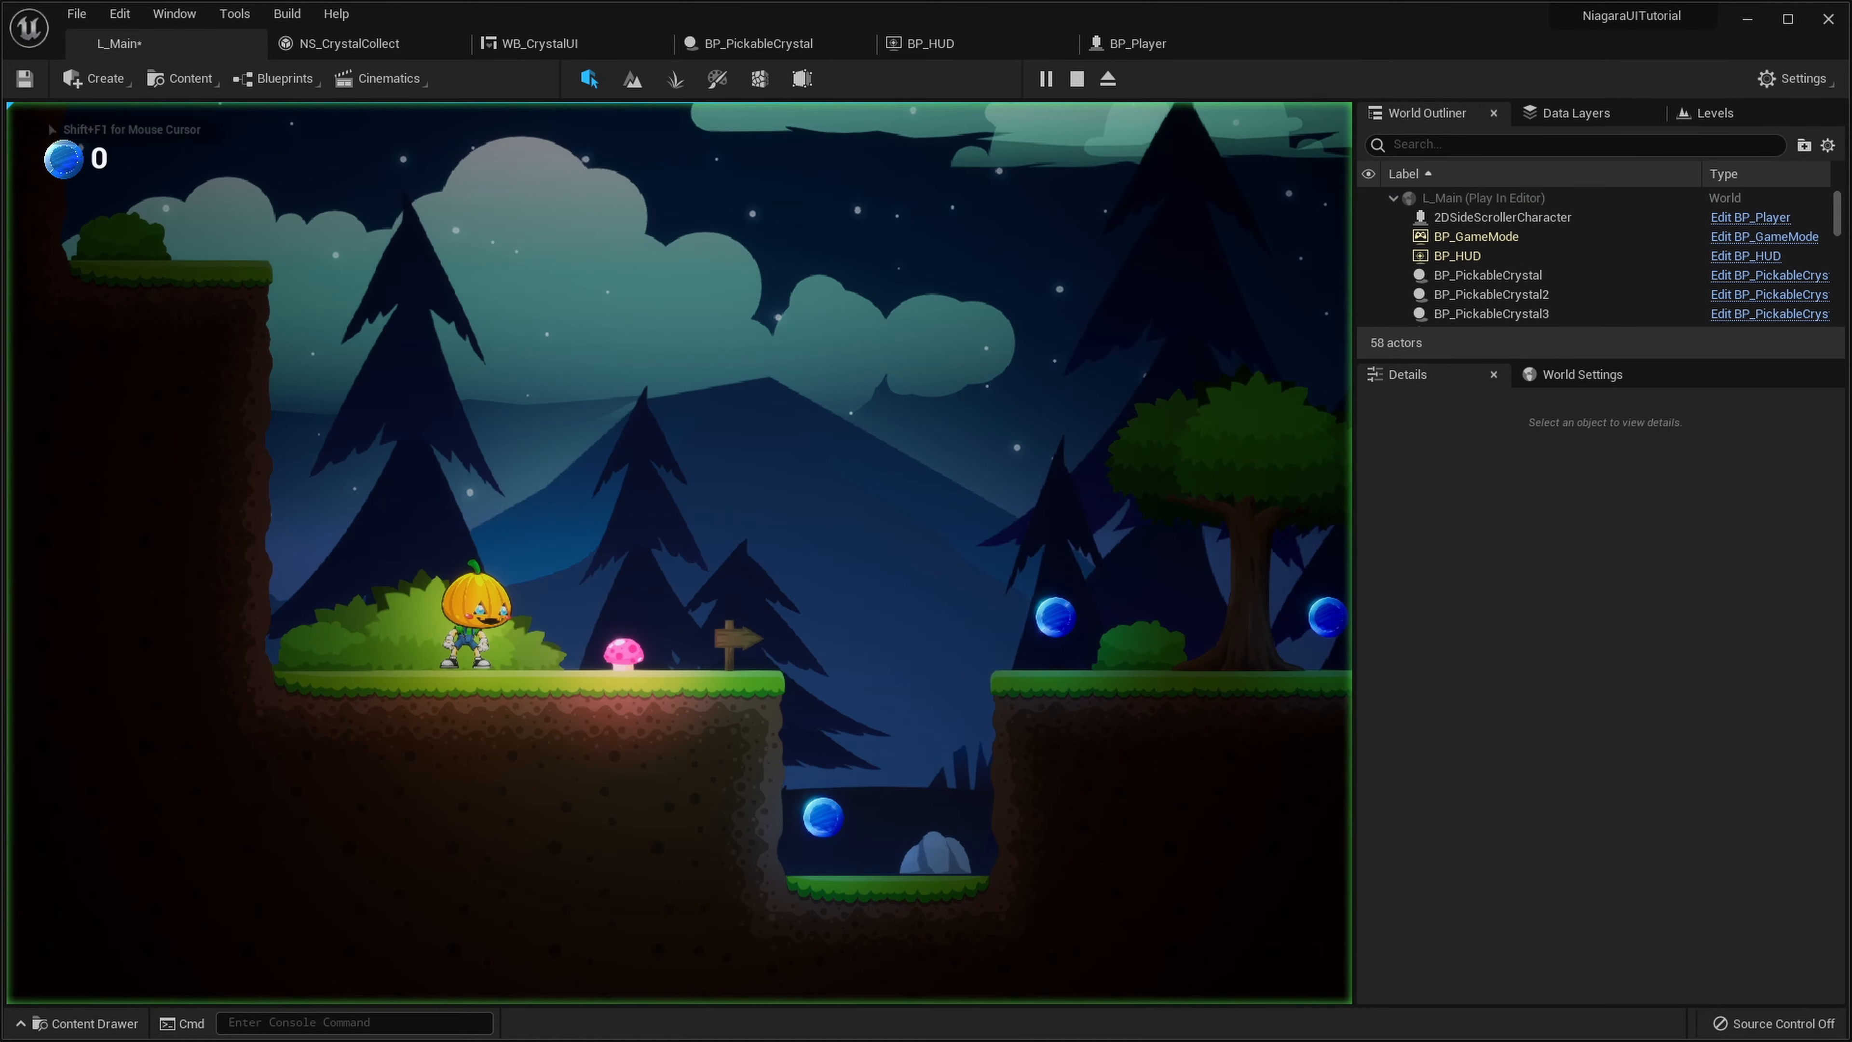
key(d)
key(space)
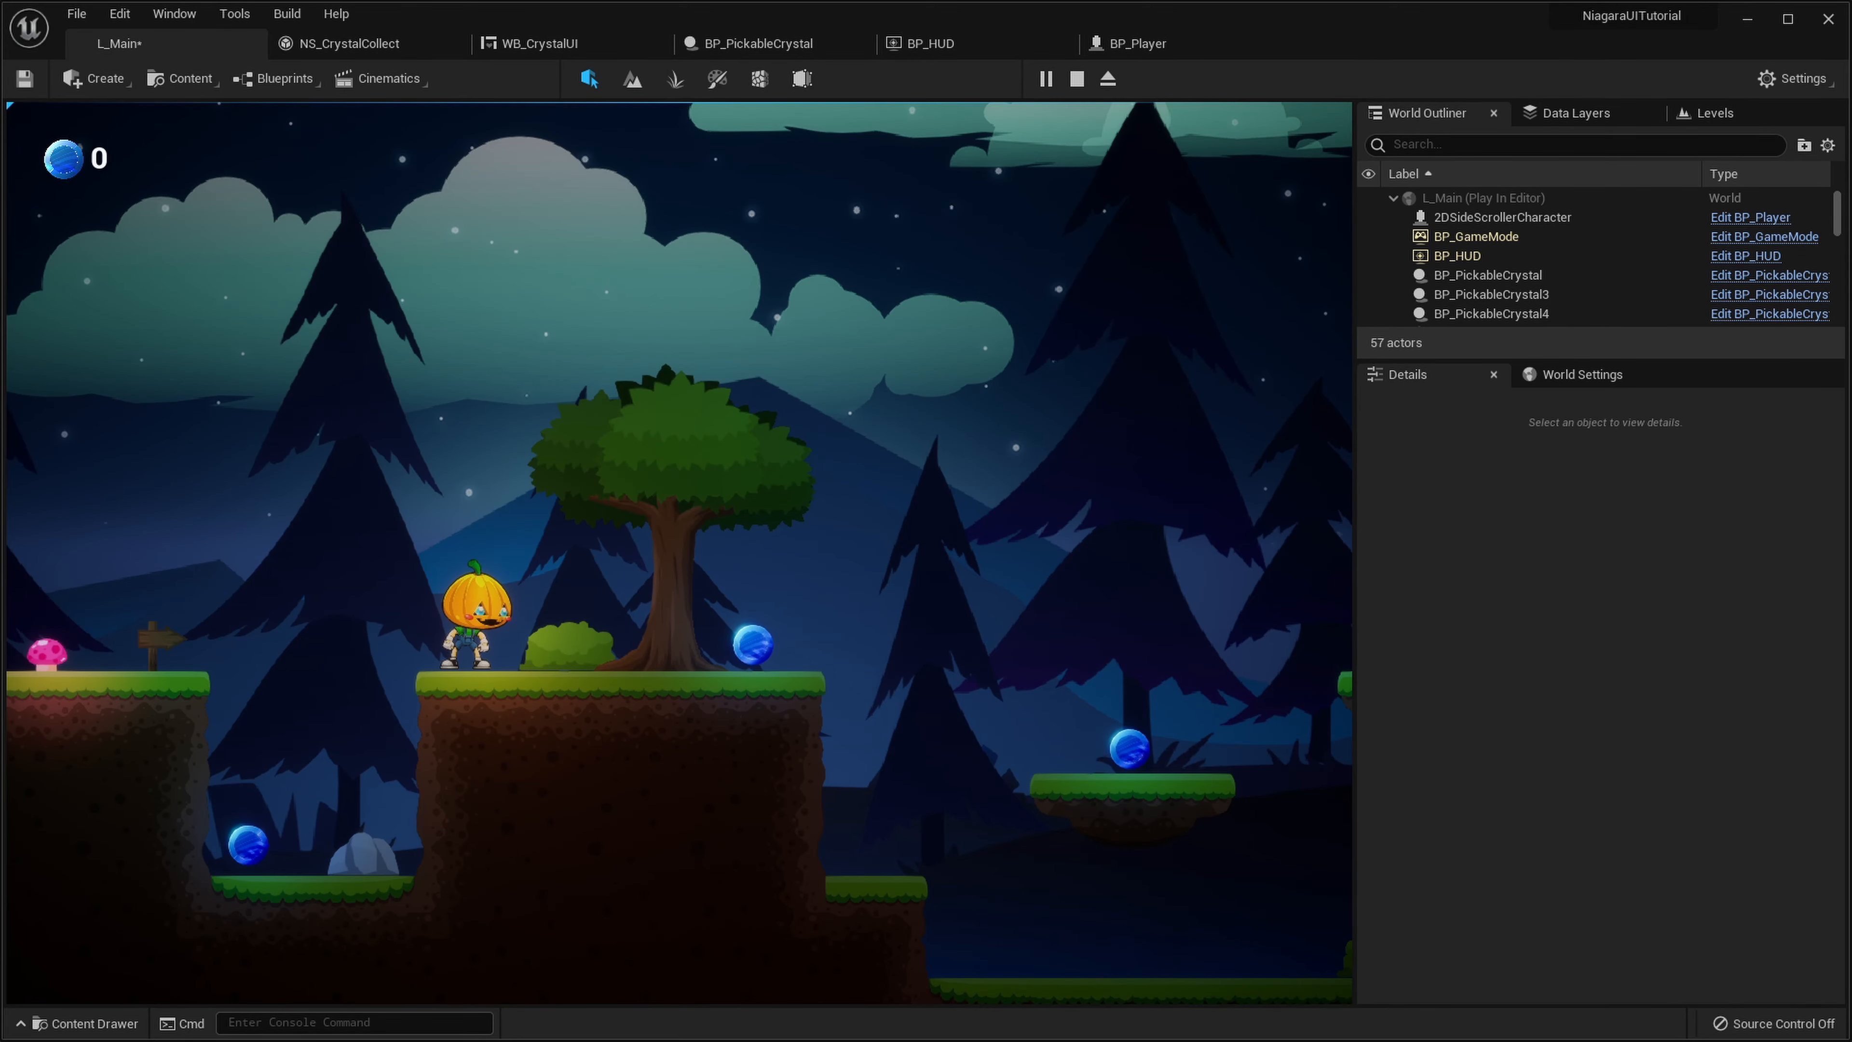
key(Escape)
In the WB_CrystalUI designer, reorder NS_CrystalCollectParticle to sit after the Horizontal Box as a direct child of the Canvas Panel
click(310, 49)
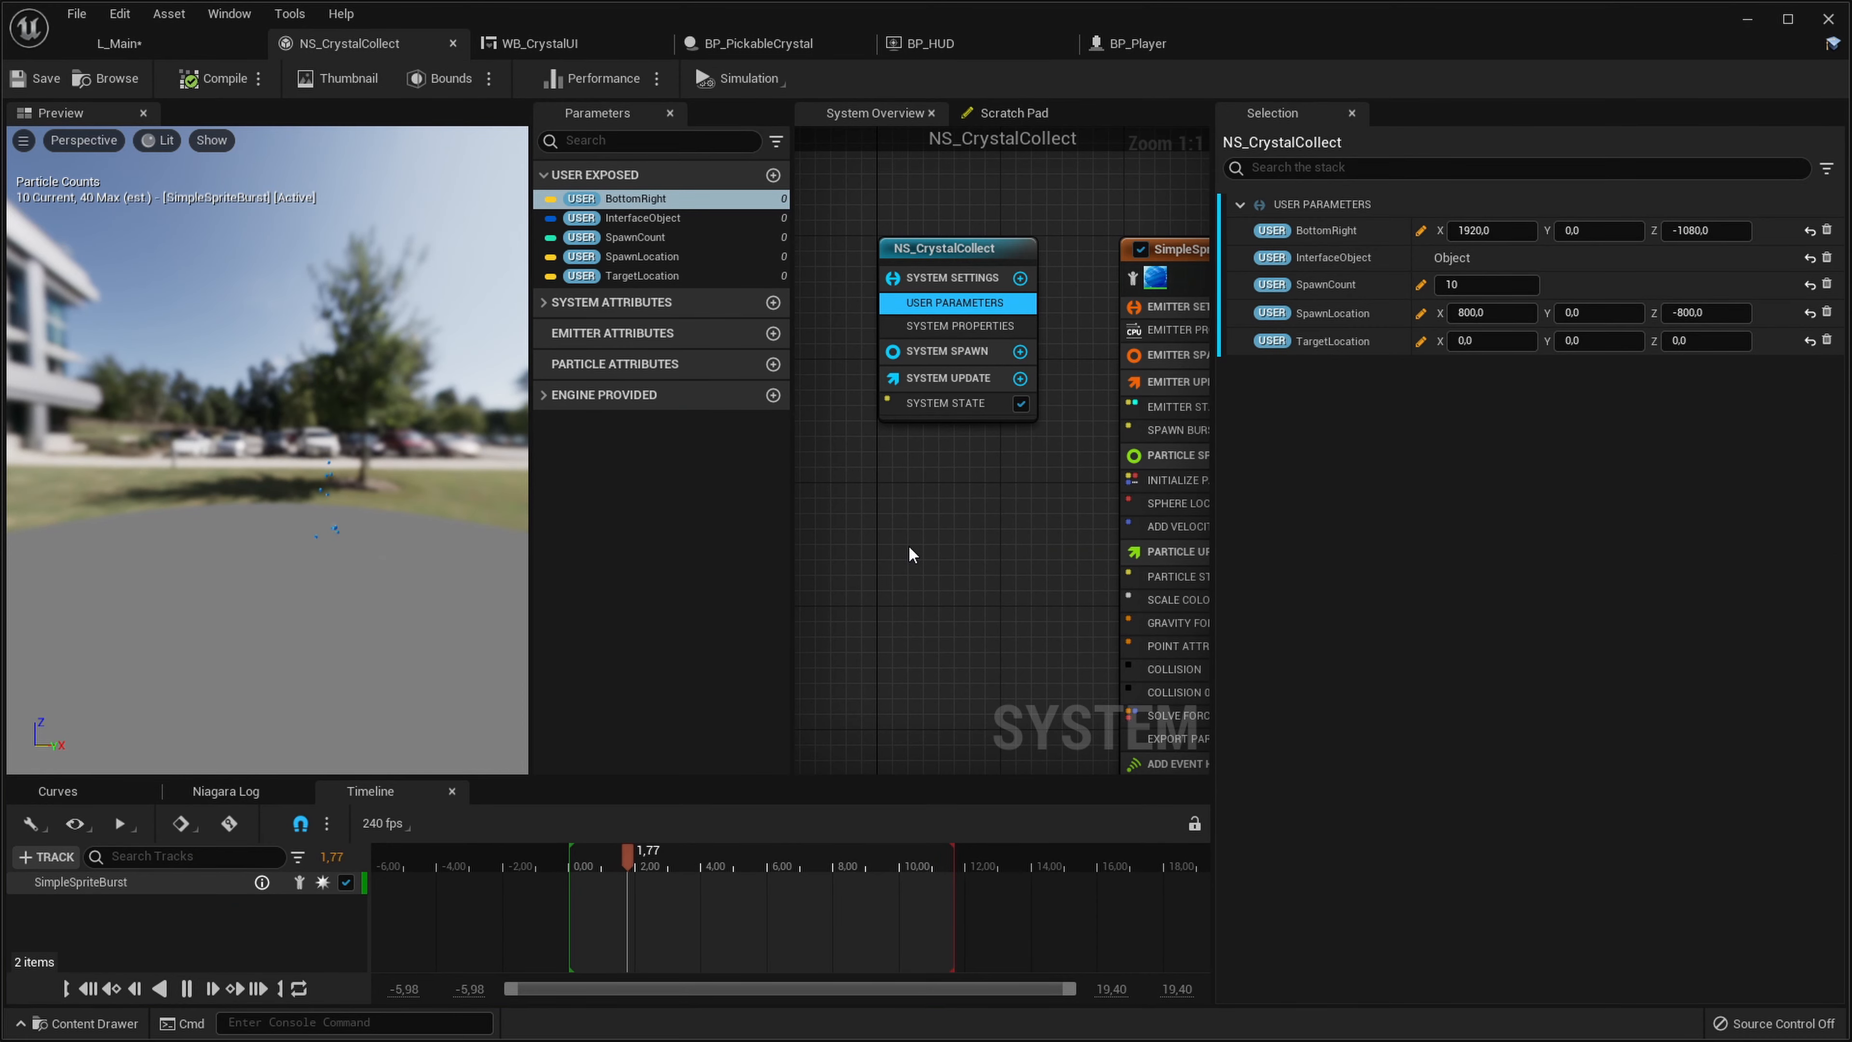
click(599, 44)
click(340, 42)
click(576, 44)
click(1698, 79)
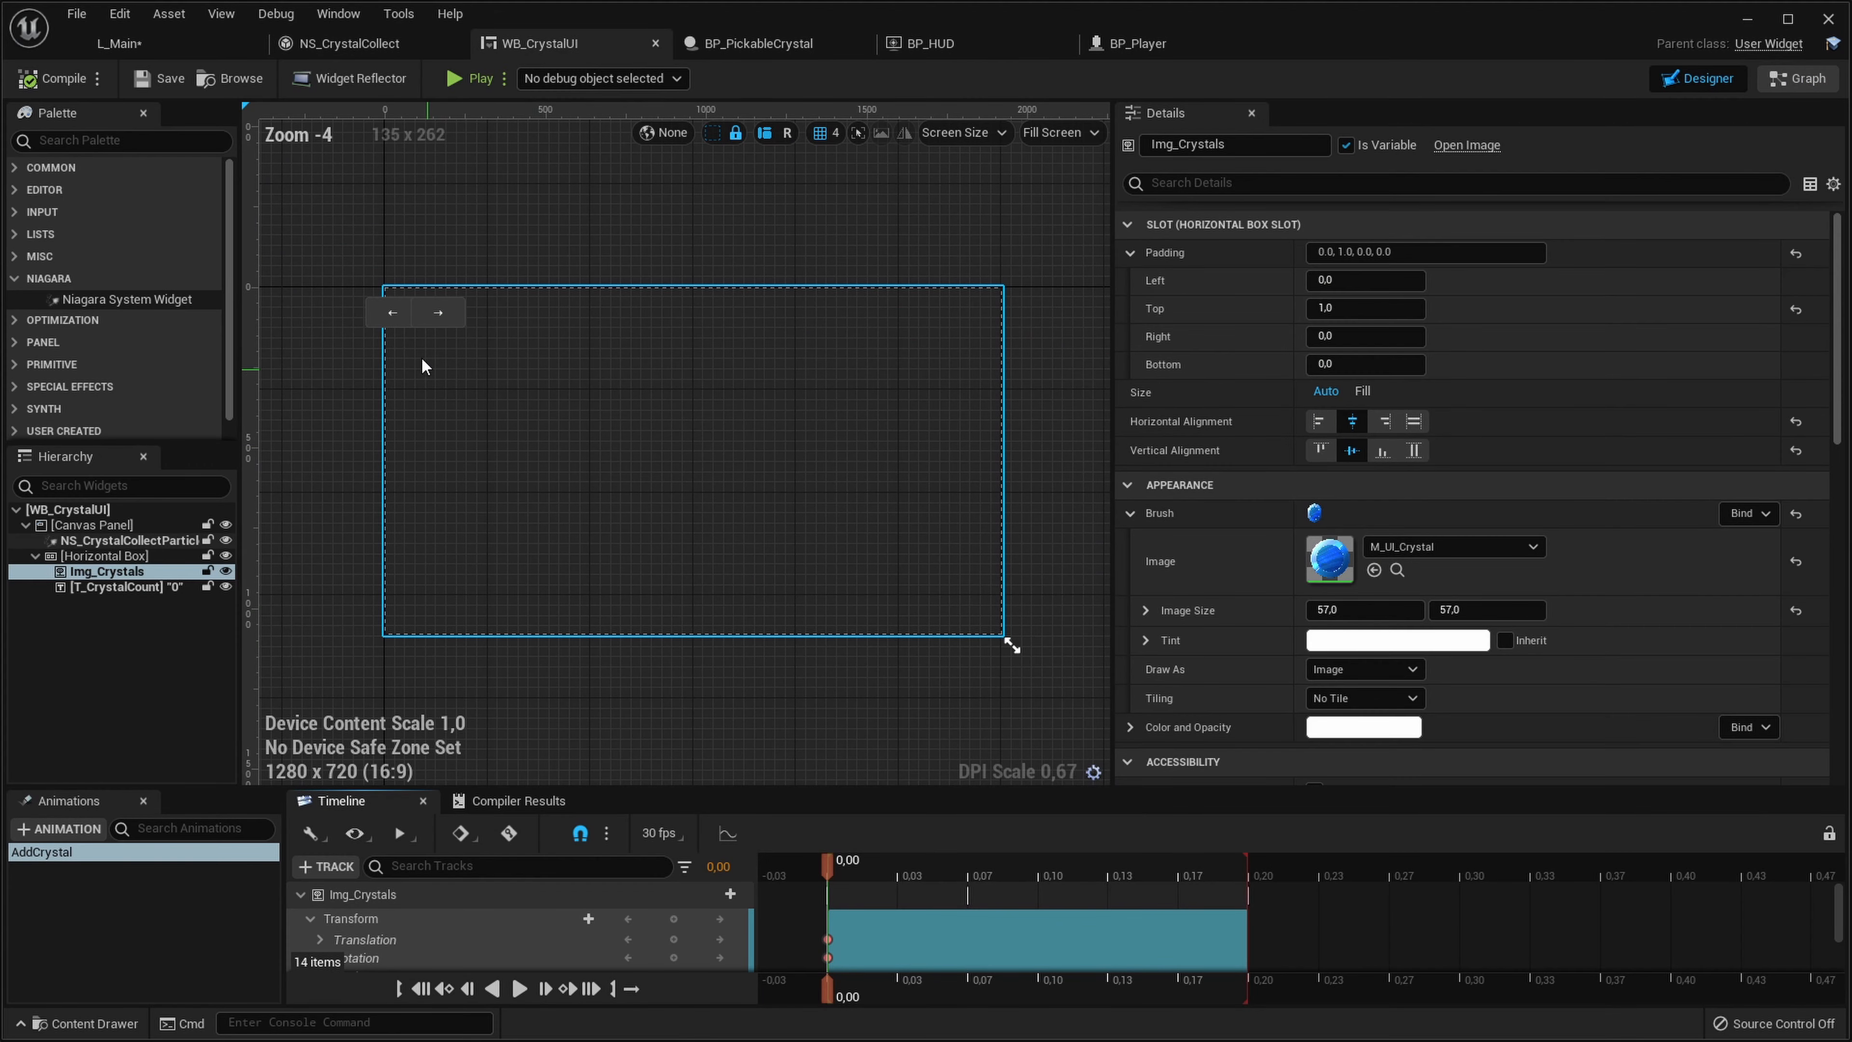
scroll(335, 313, up, 8)
drag(86, 542, 110, 593)
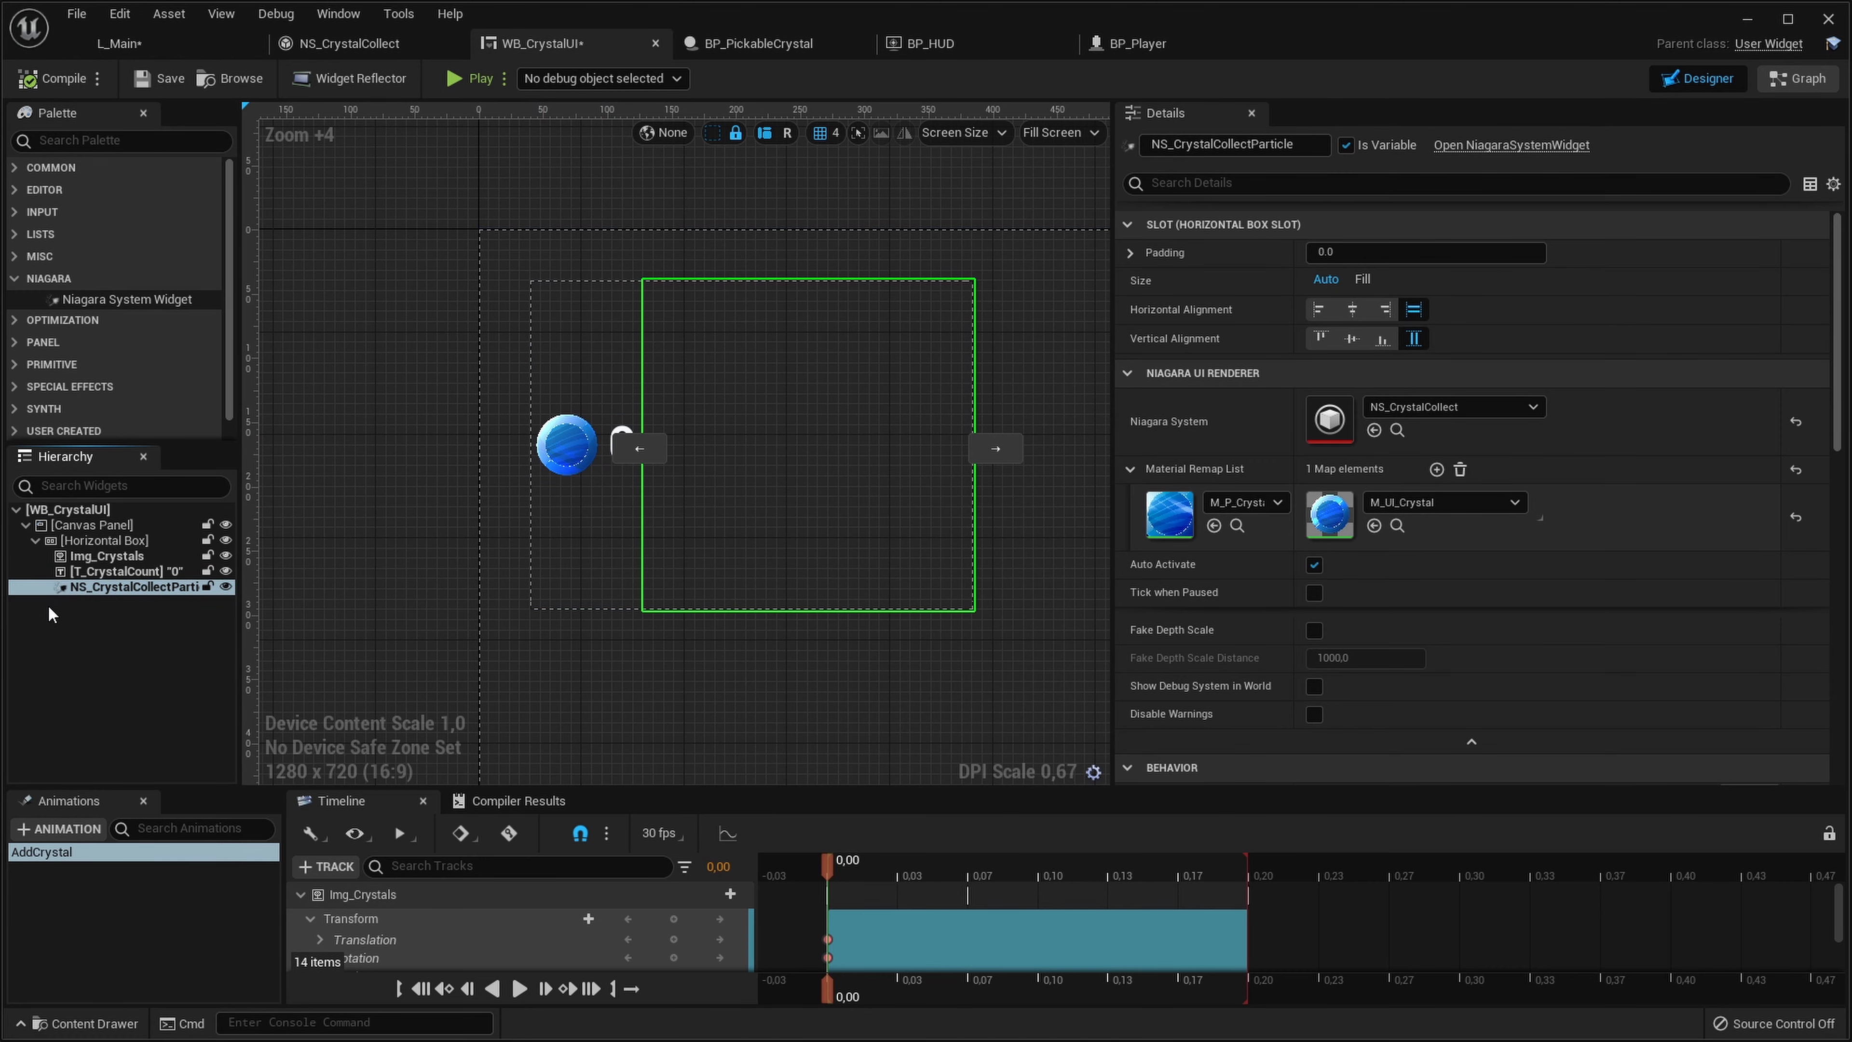
click(97, 609)
drag(110, 586, 86, 535)
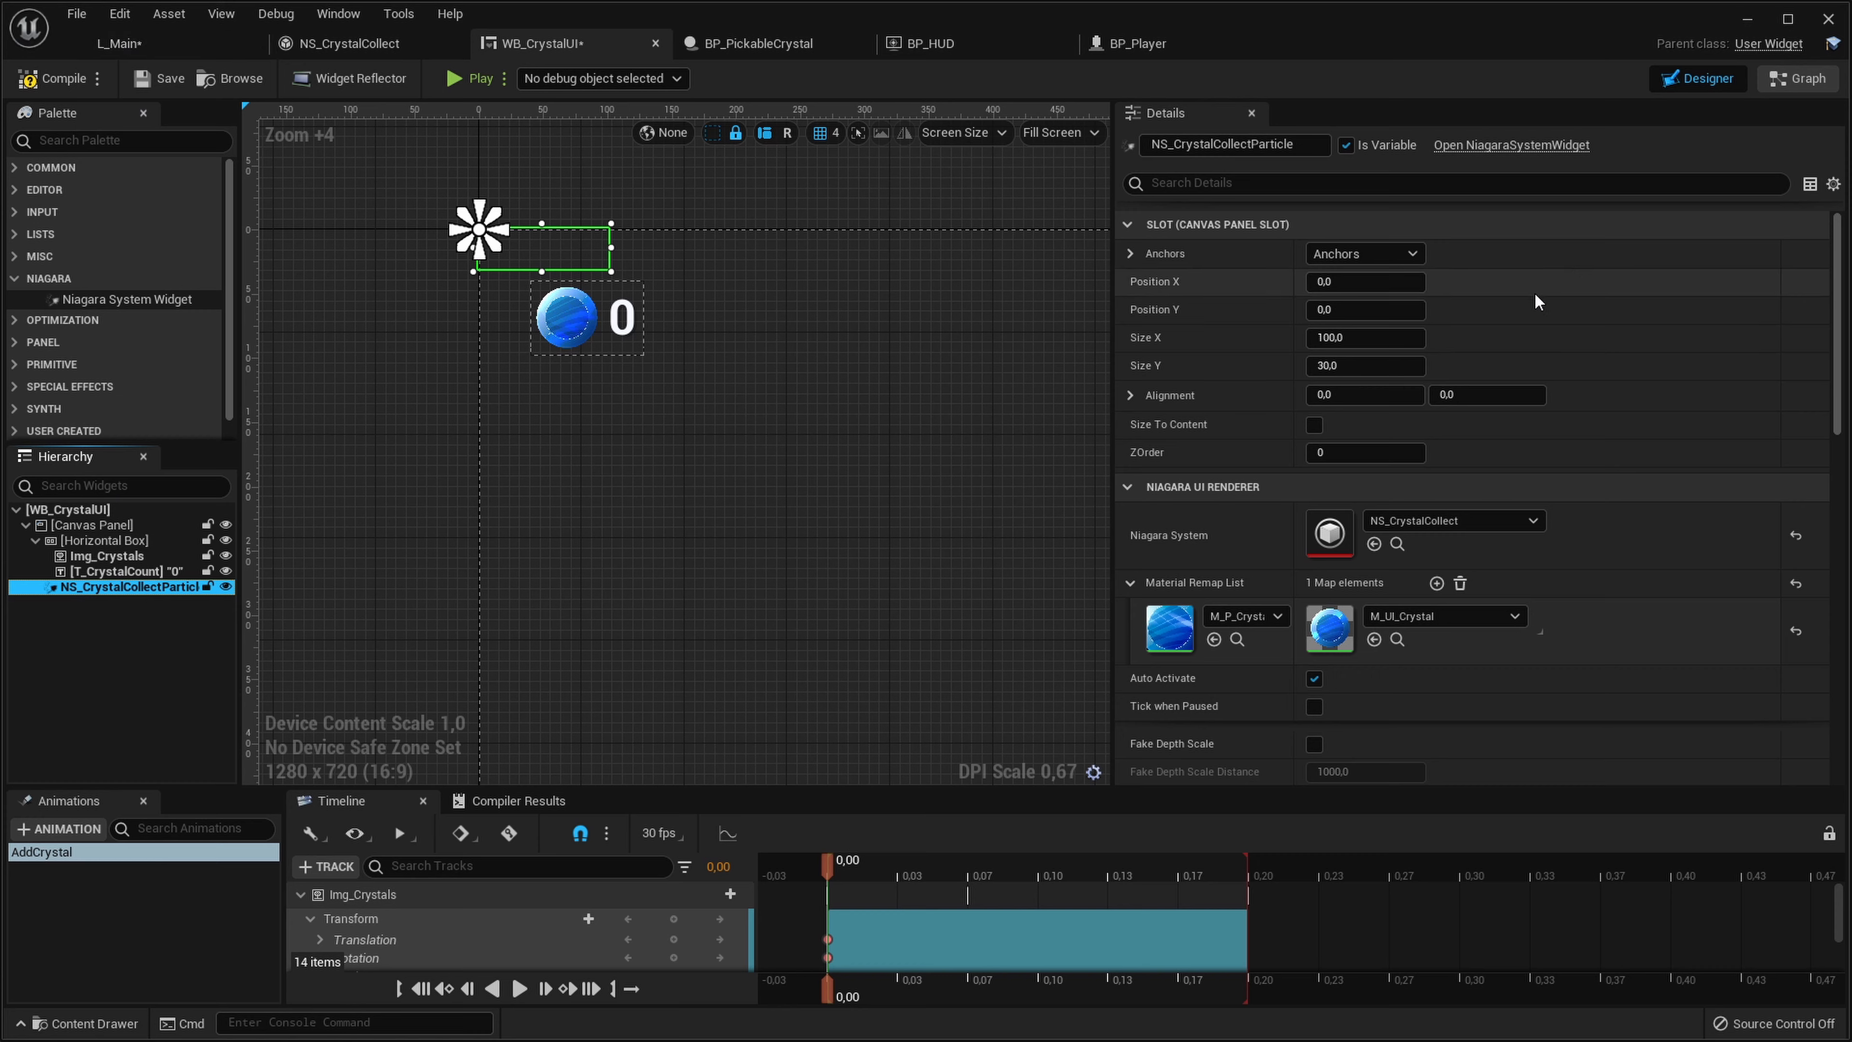
Anchor NS_CrystalCollectParticle to fill the whole canvas and set its right and bottom offsets to 0
click(1358, 337)
text(0)
key(Return)
click(1365, 253)
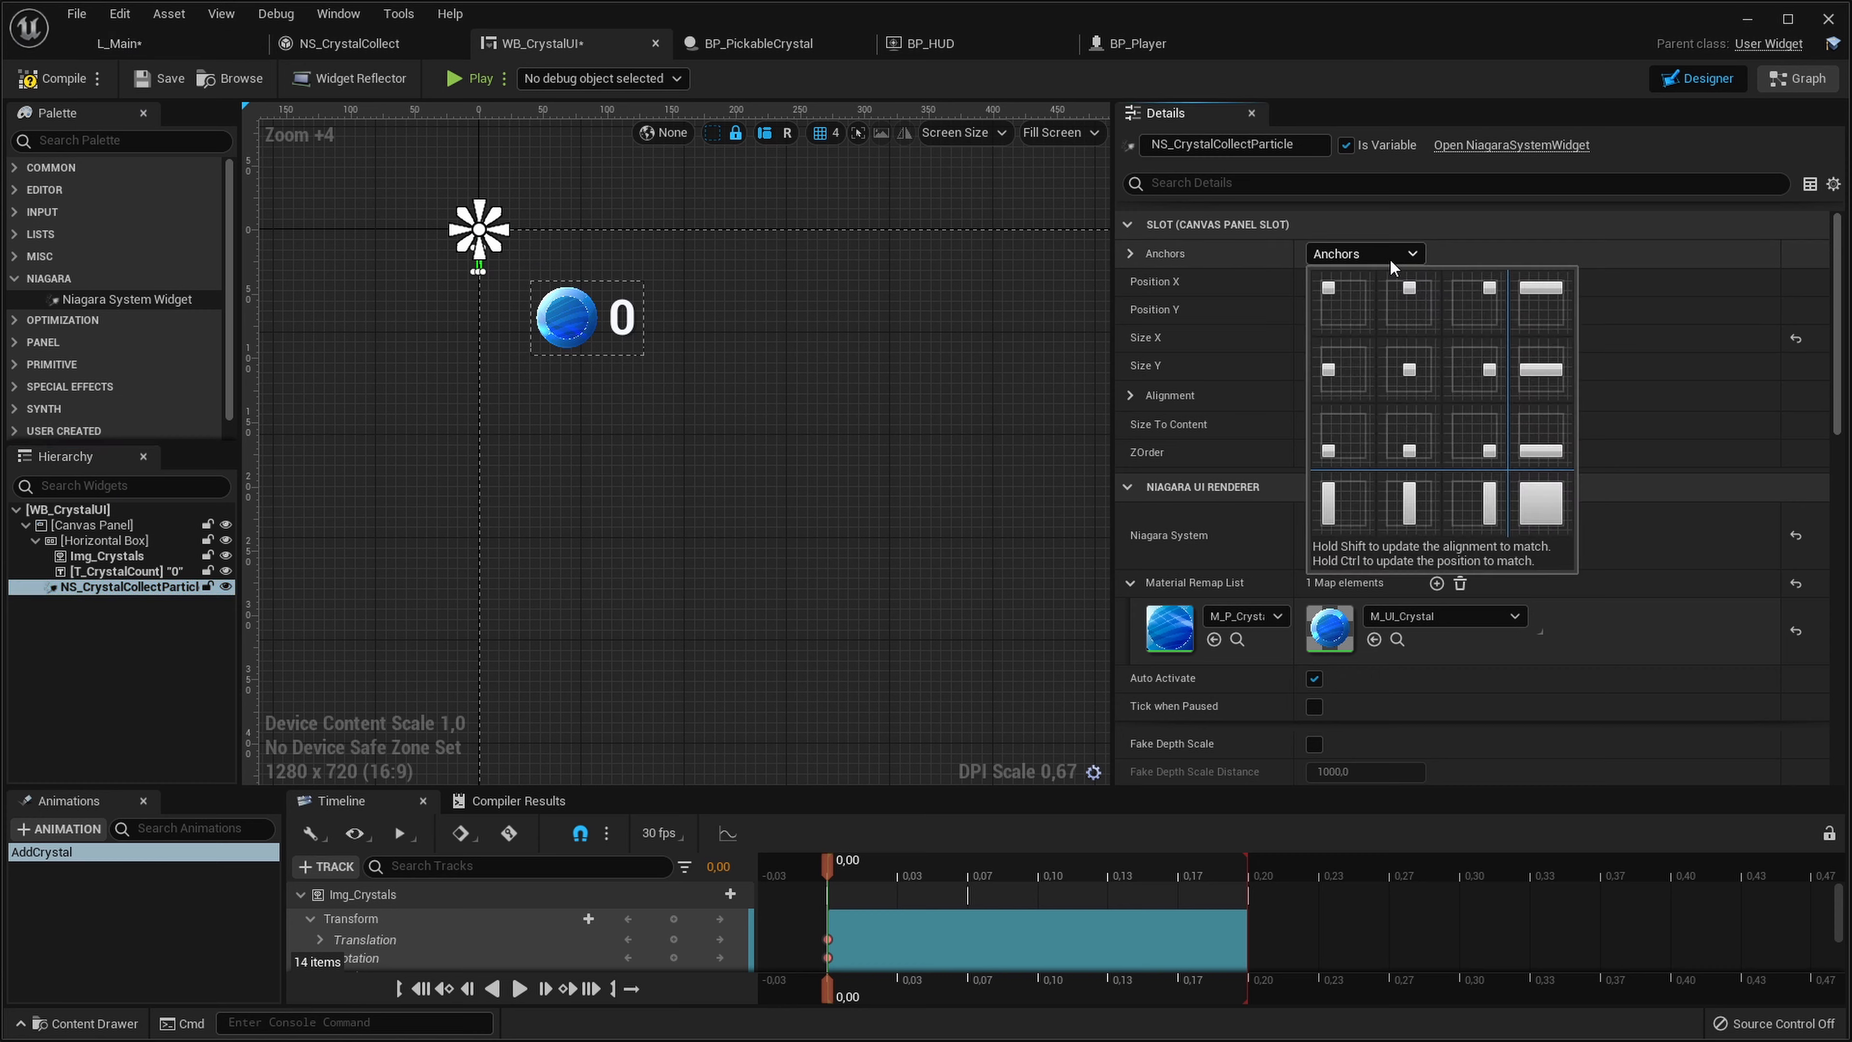
click(1541, 505)
click(1358, 340)
text(0)
click(1361, 365)
text(0)
key(Return)
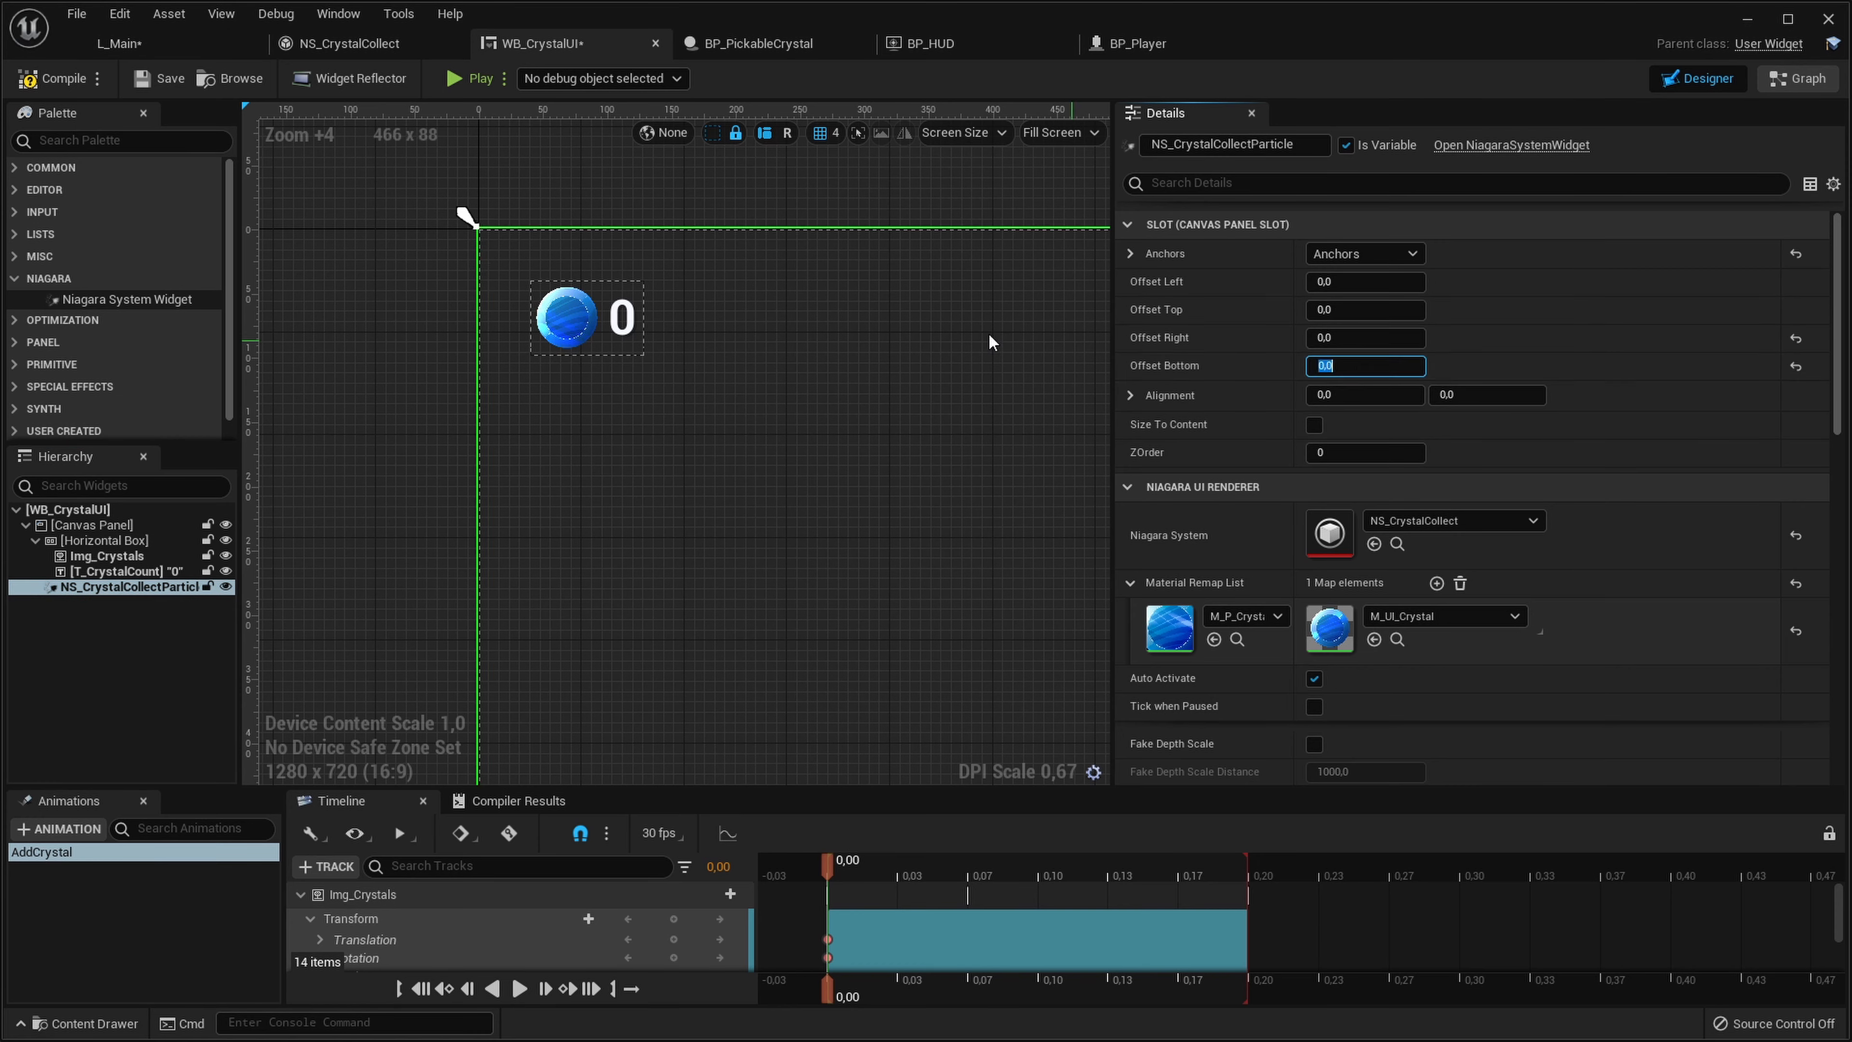
Compile WB_CrystalUI and play L_Main, collecting the crystal beside the tree to check the particles over the counter
click(64, 78)
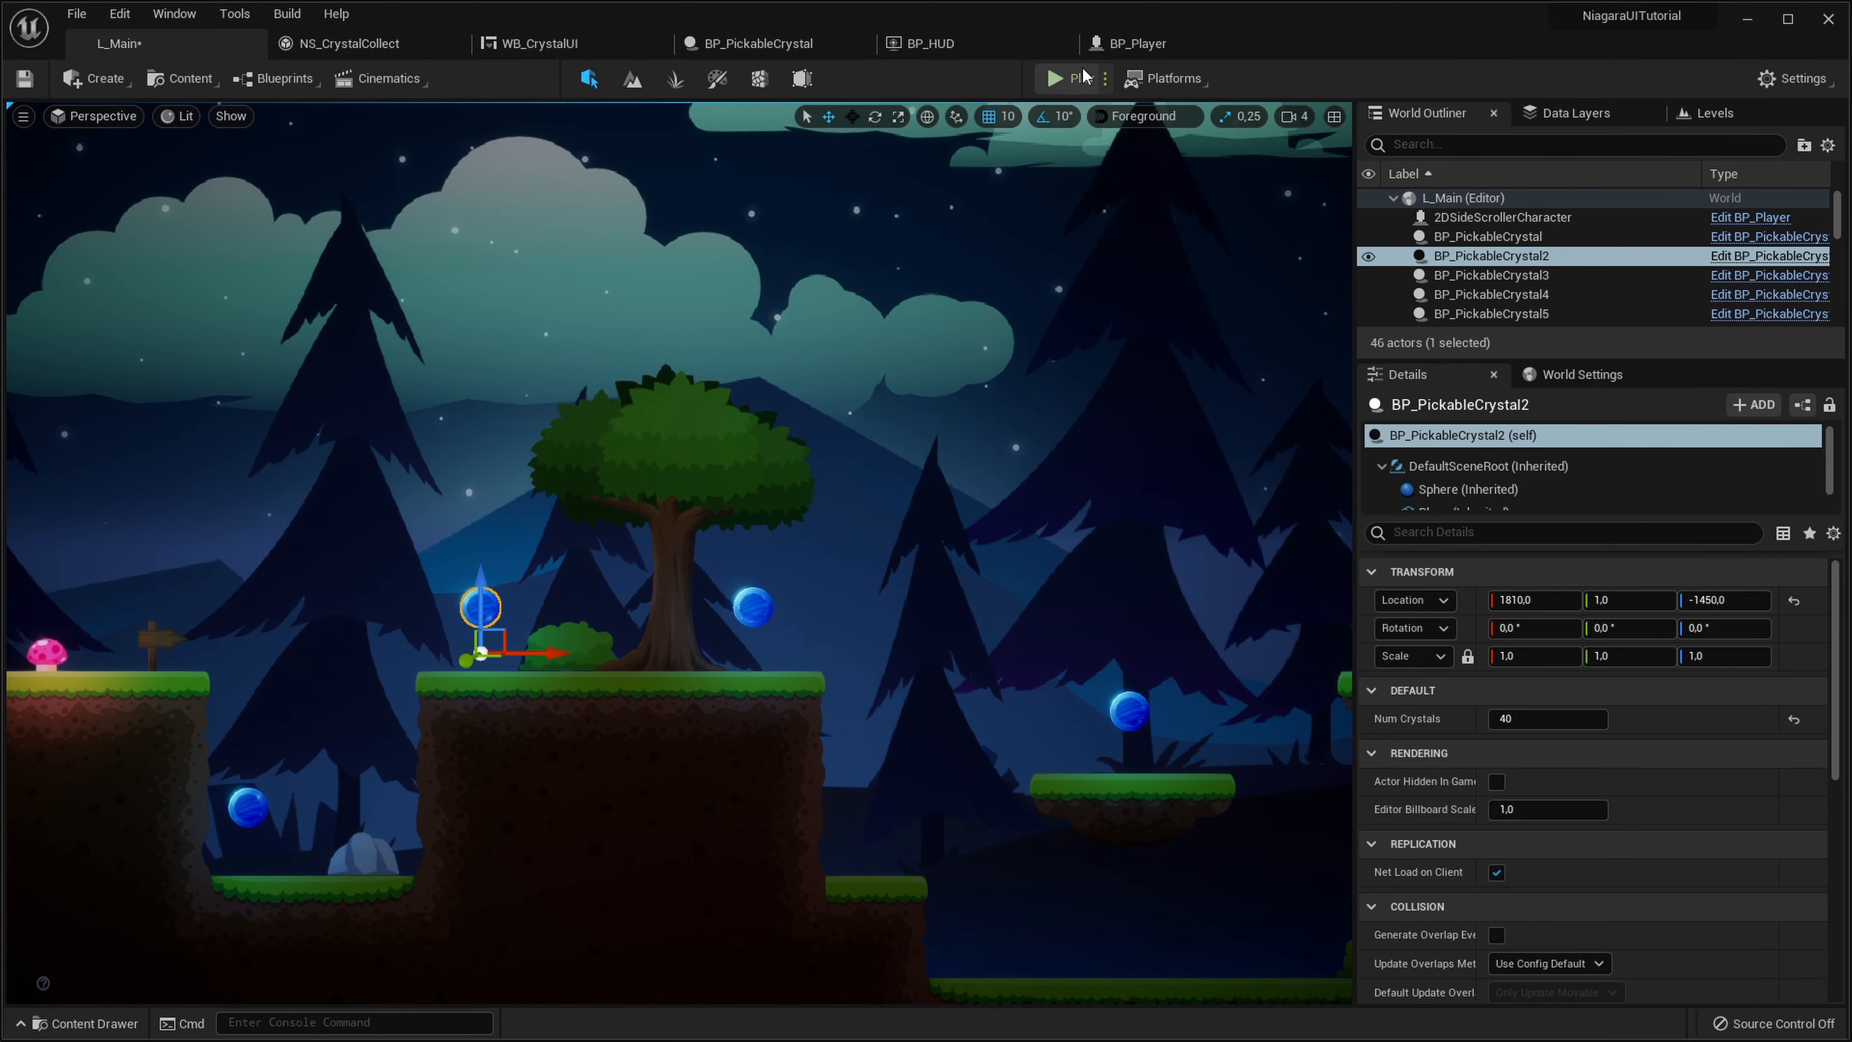
key(d)
key(space)
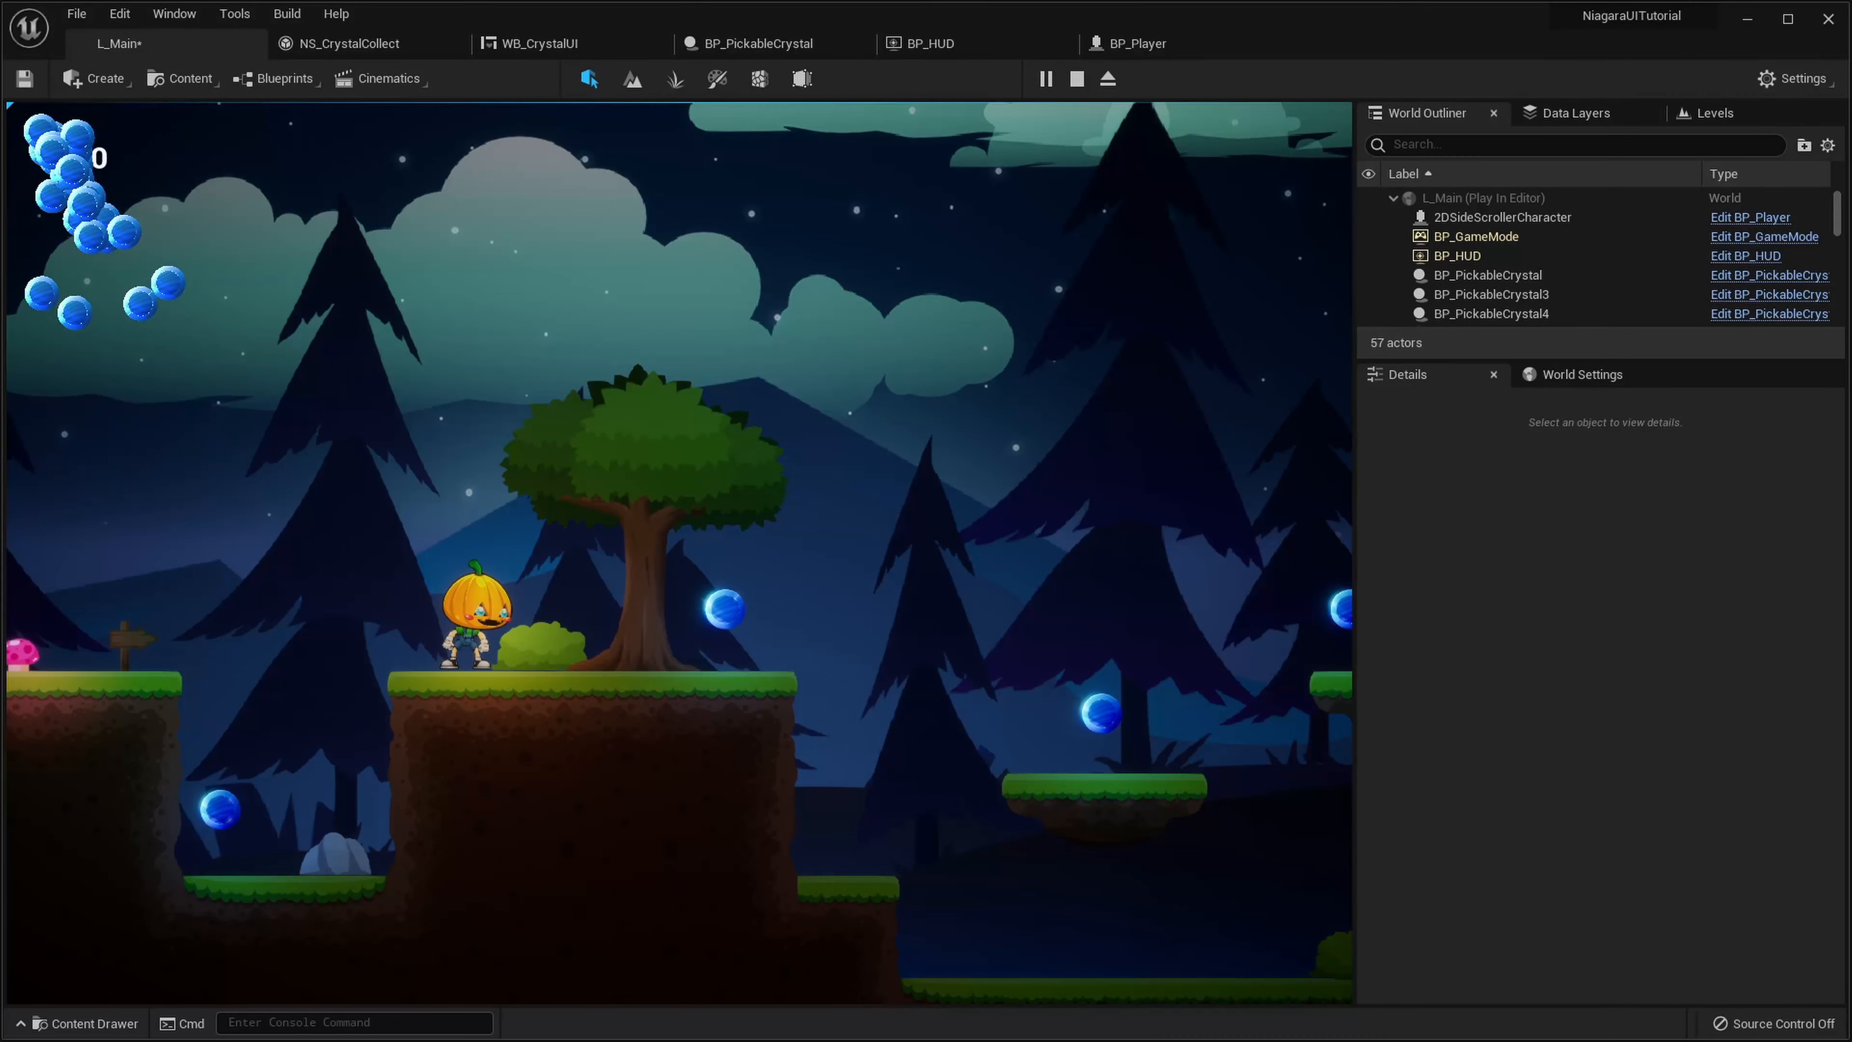
key(Escape)
Look over the SimpleSpriteBurst emitter modules, then replay L_Main and collect the crystal to watch how the particles behave at the counter
click(349, 43)
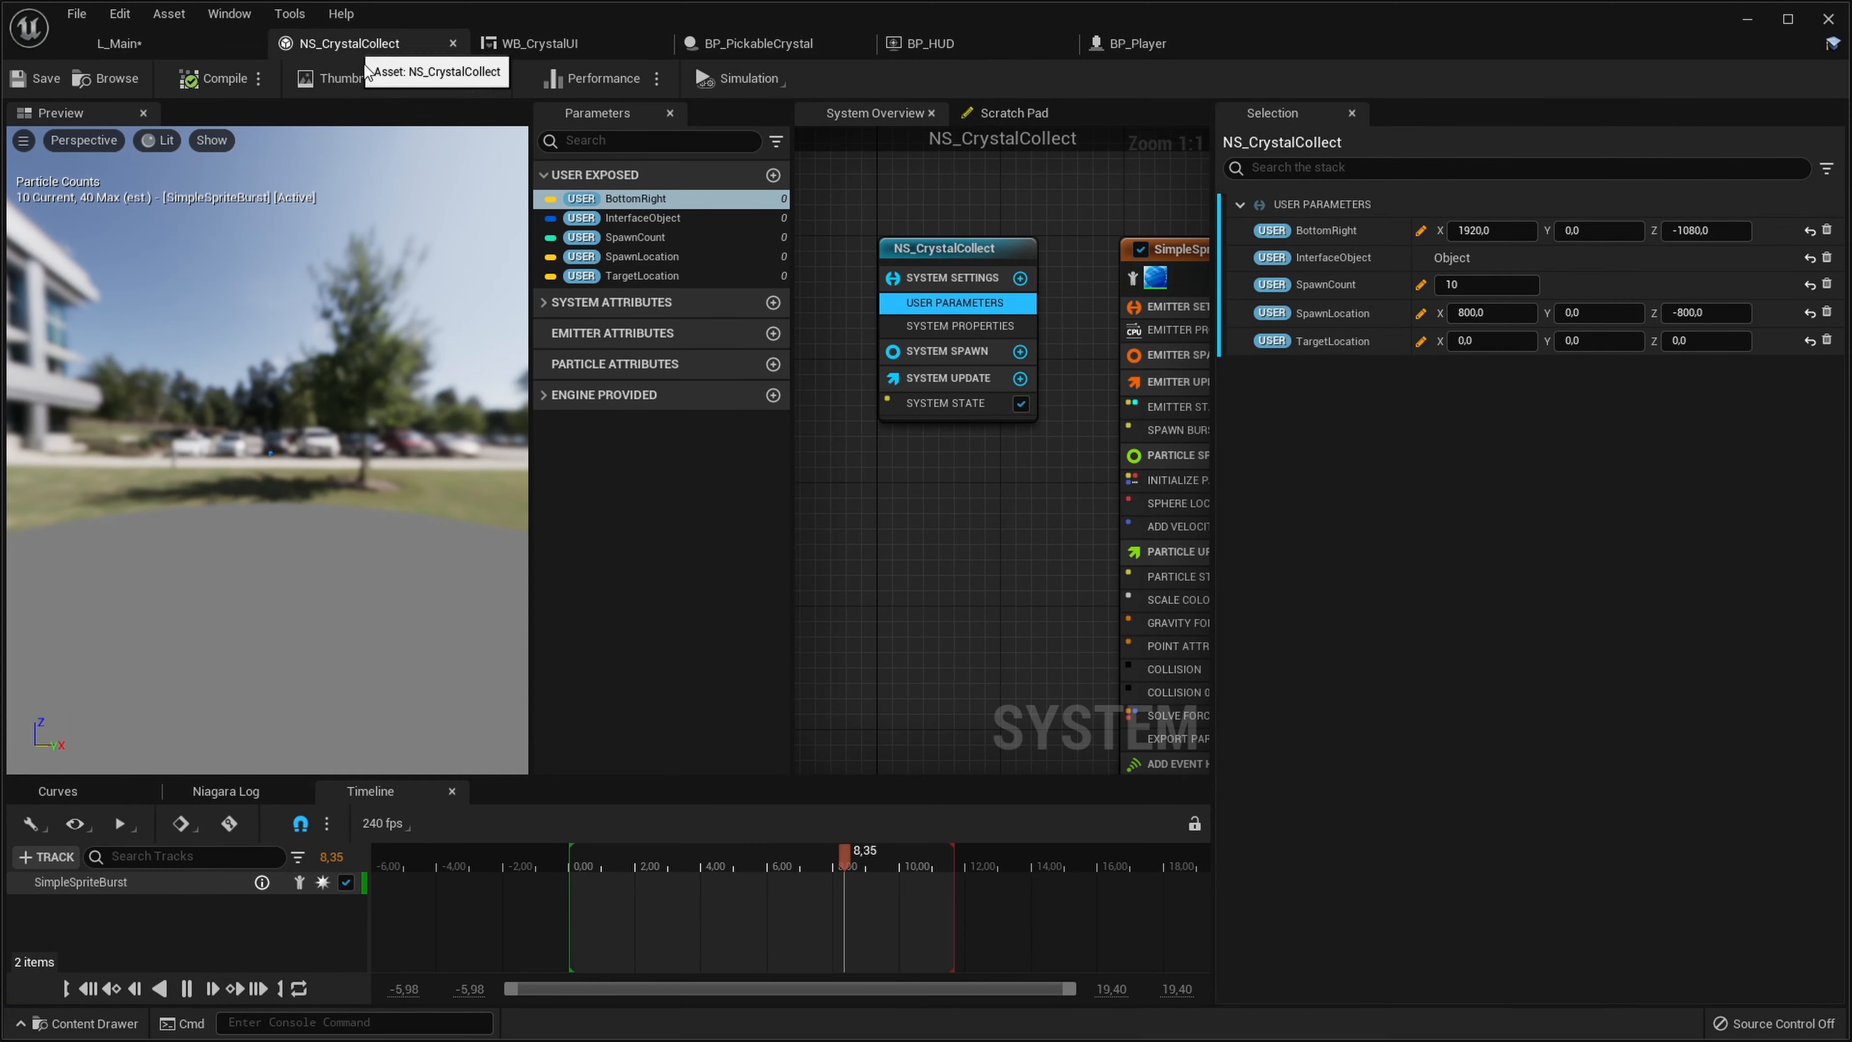
right_drag(1054, 586, 1005, 511)
scroll(923, 376, down, 2)
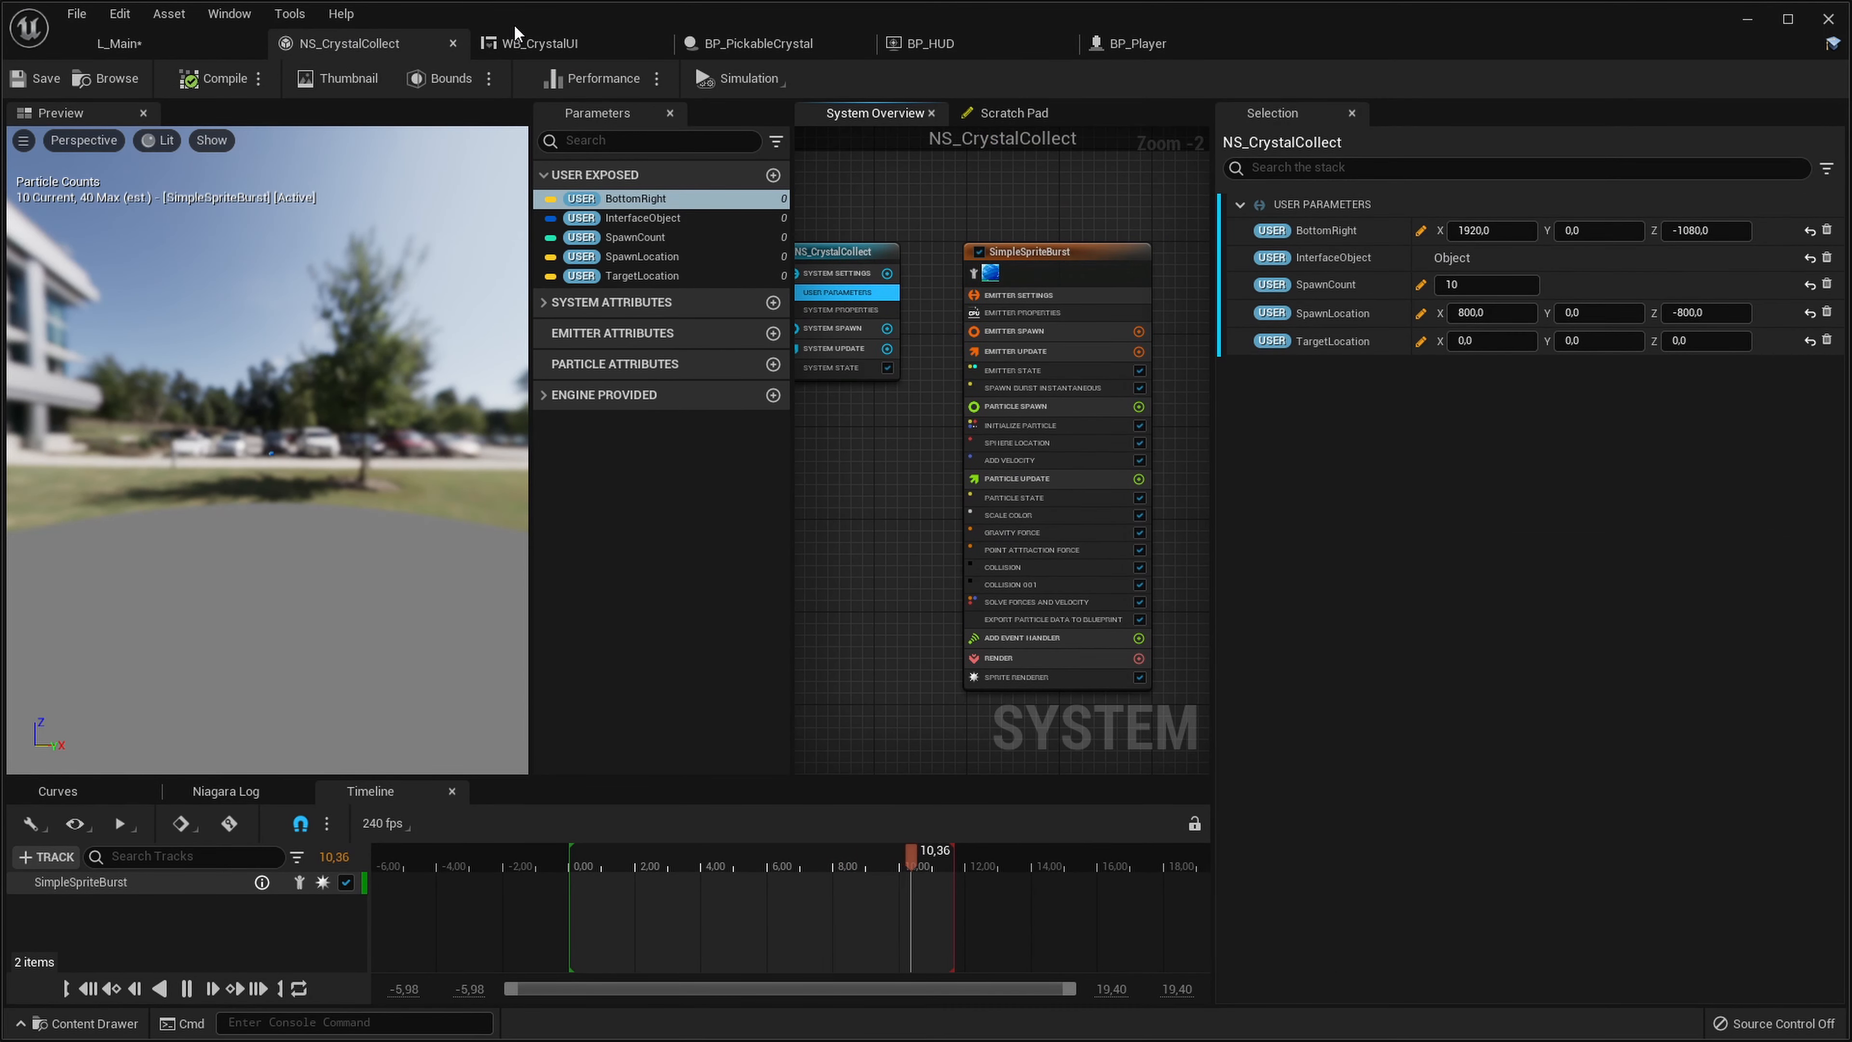
click(109, 43)
click(1071, 78)
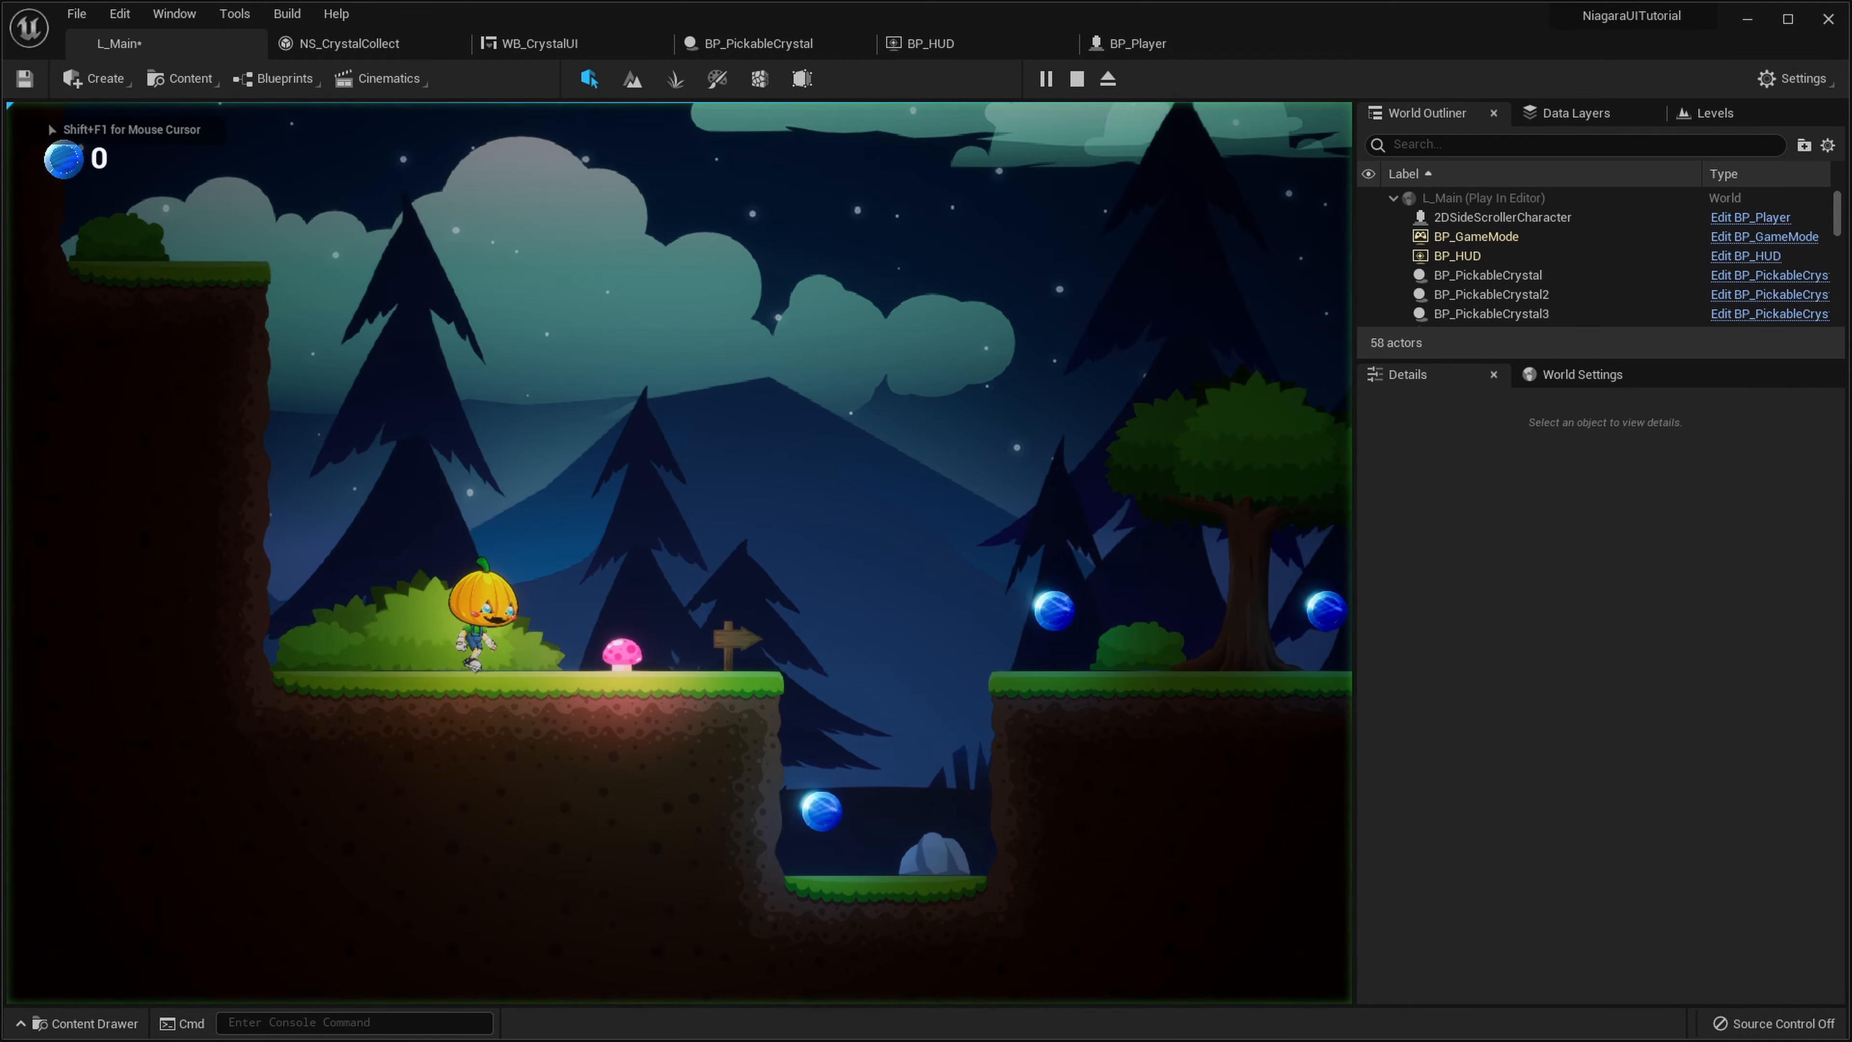
key(d)
key(space)
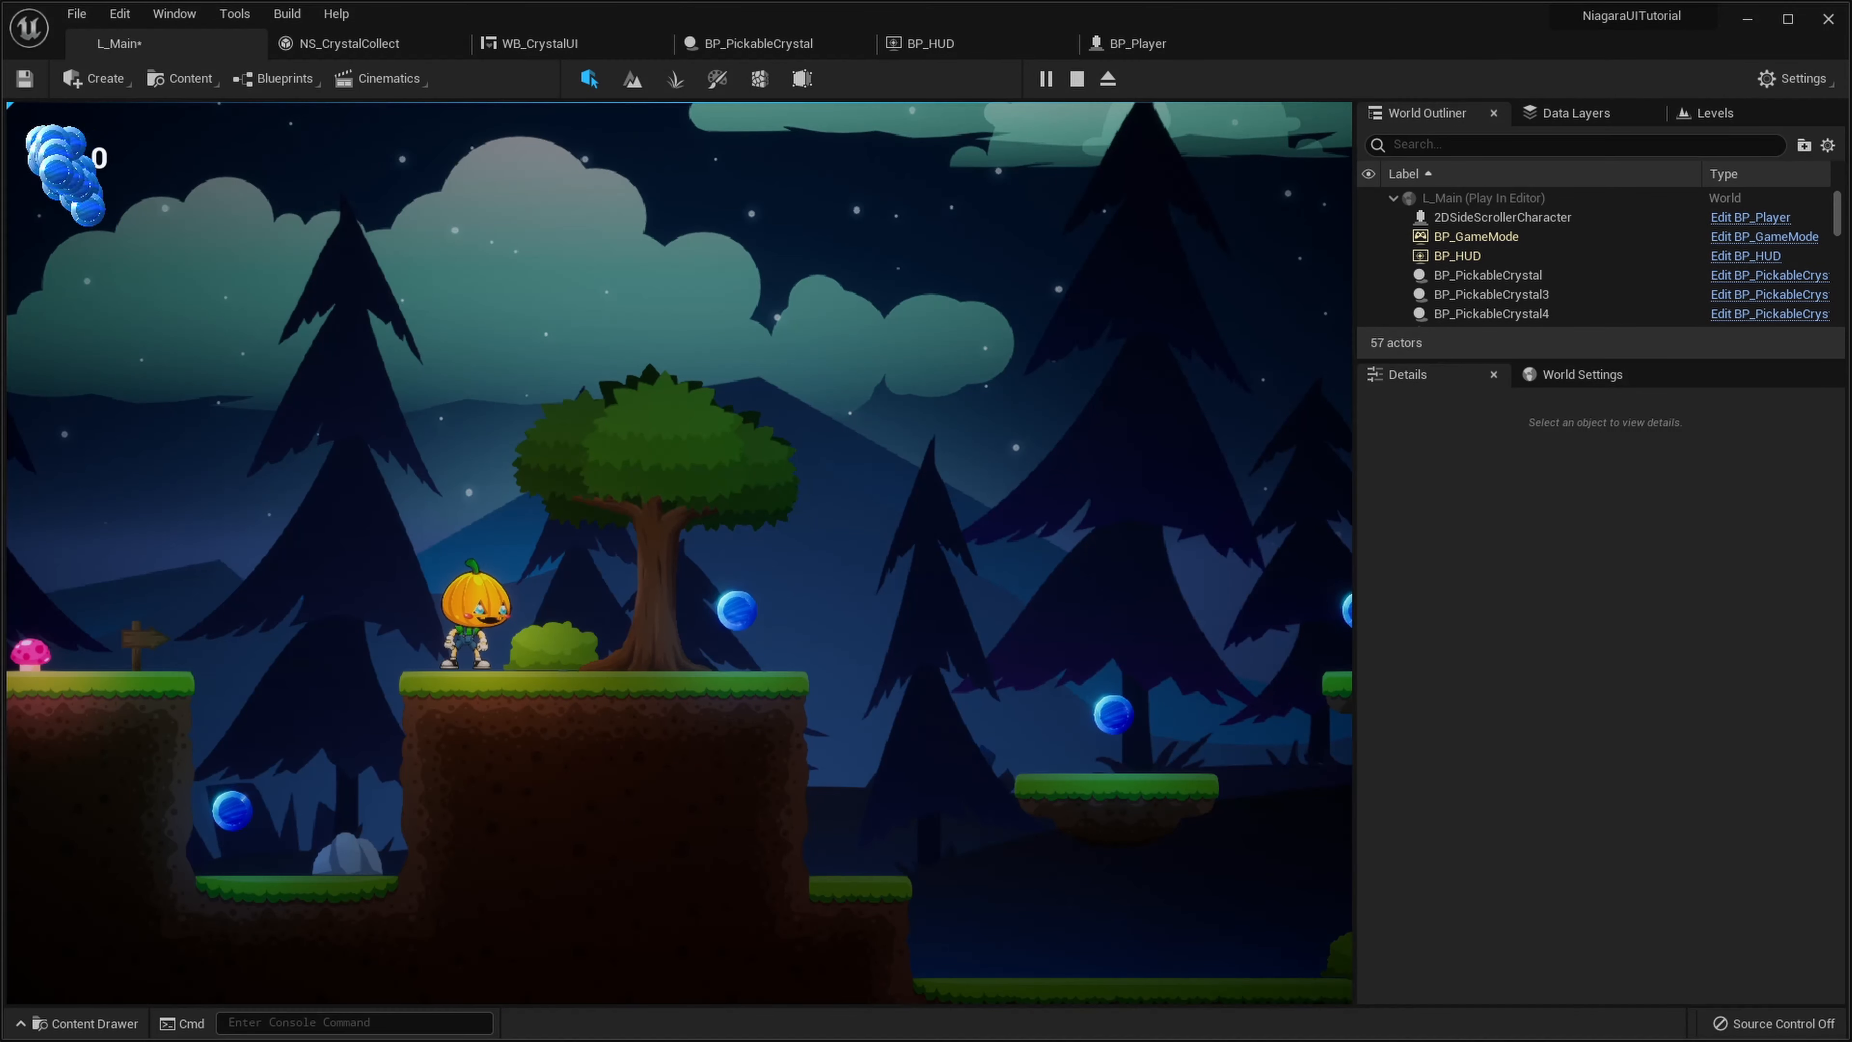
key(Escape)
Add a Kill Particles module to the Particle Update group of NS_CrystalCollect and move it to the start of the group
click(409, 43)
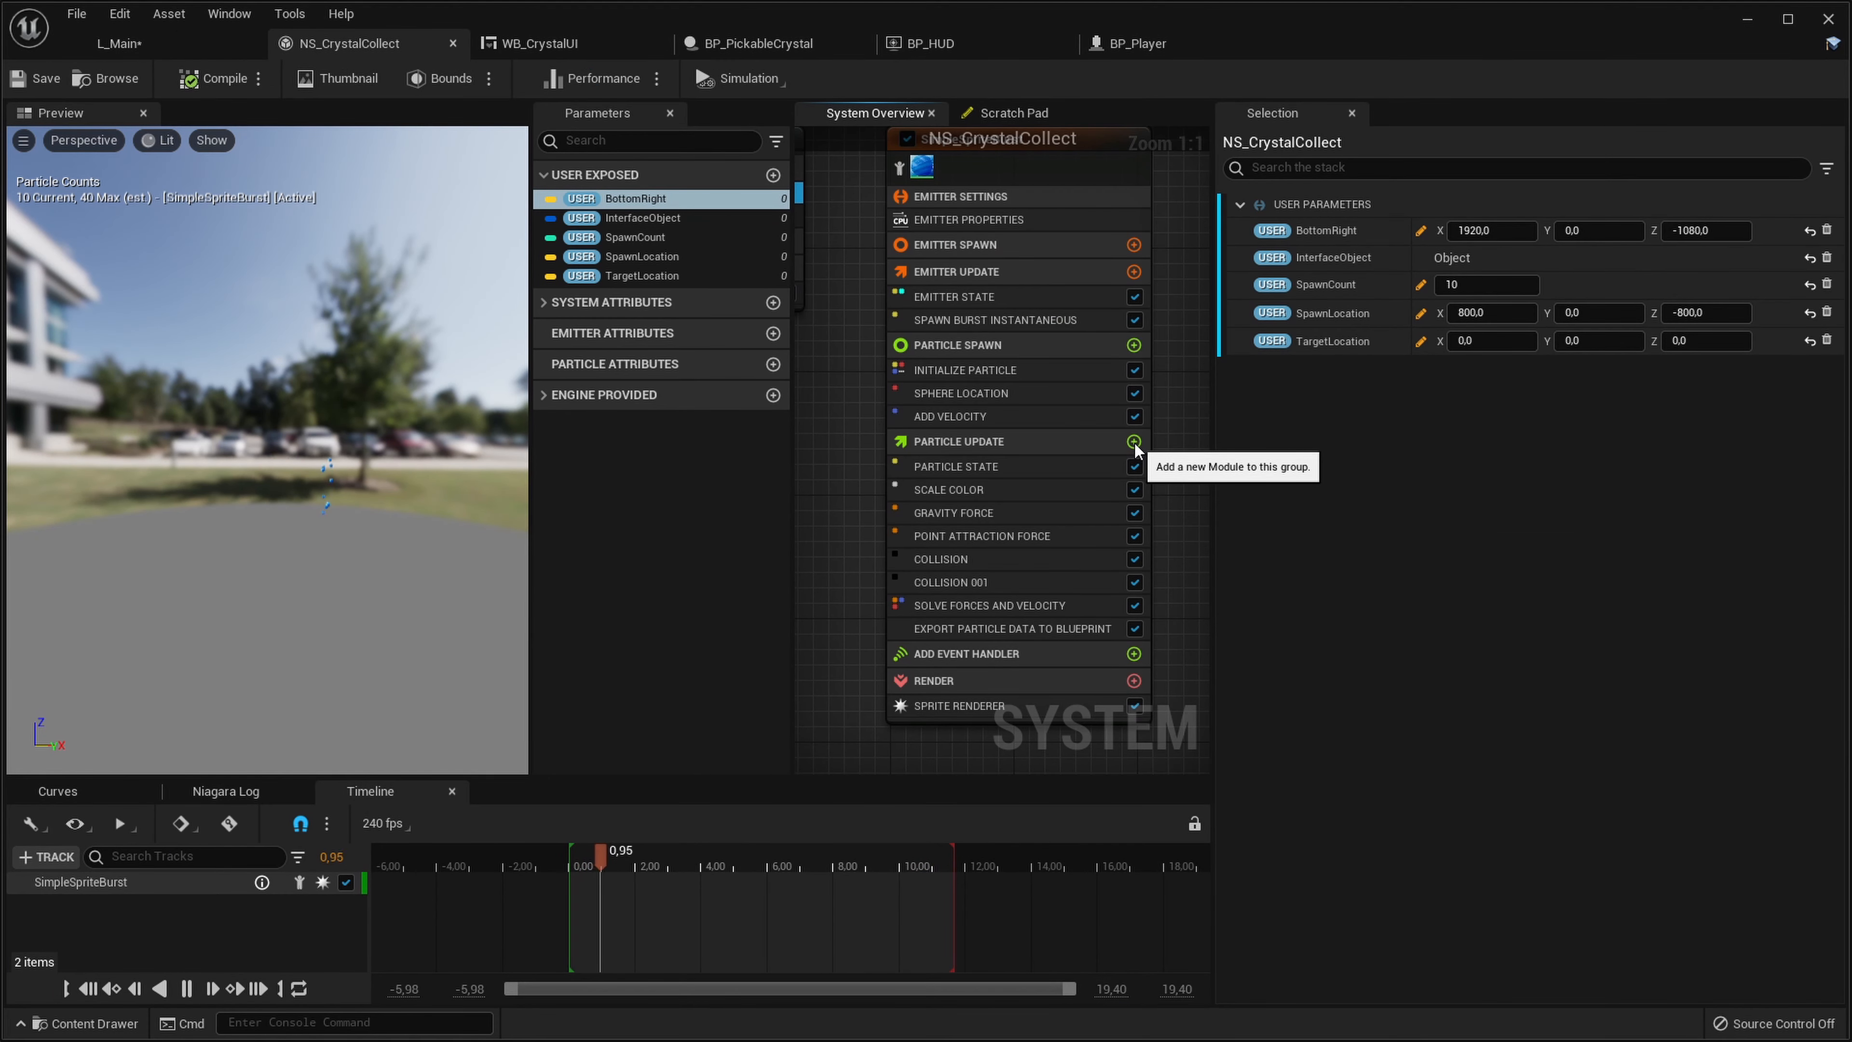
click(1134, 442)
text(dea)
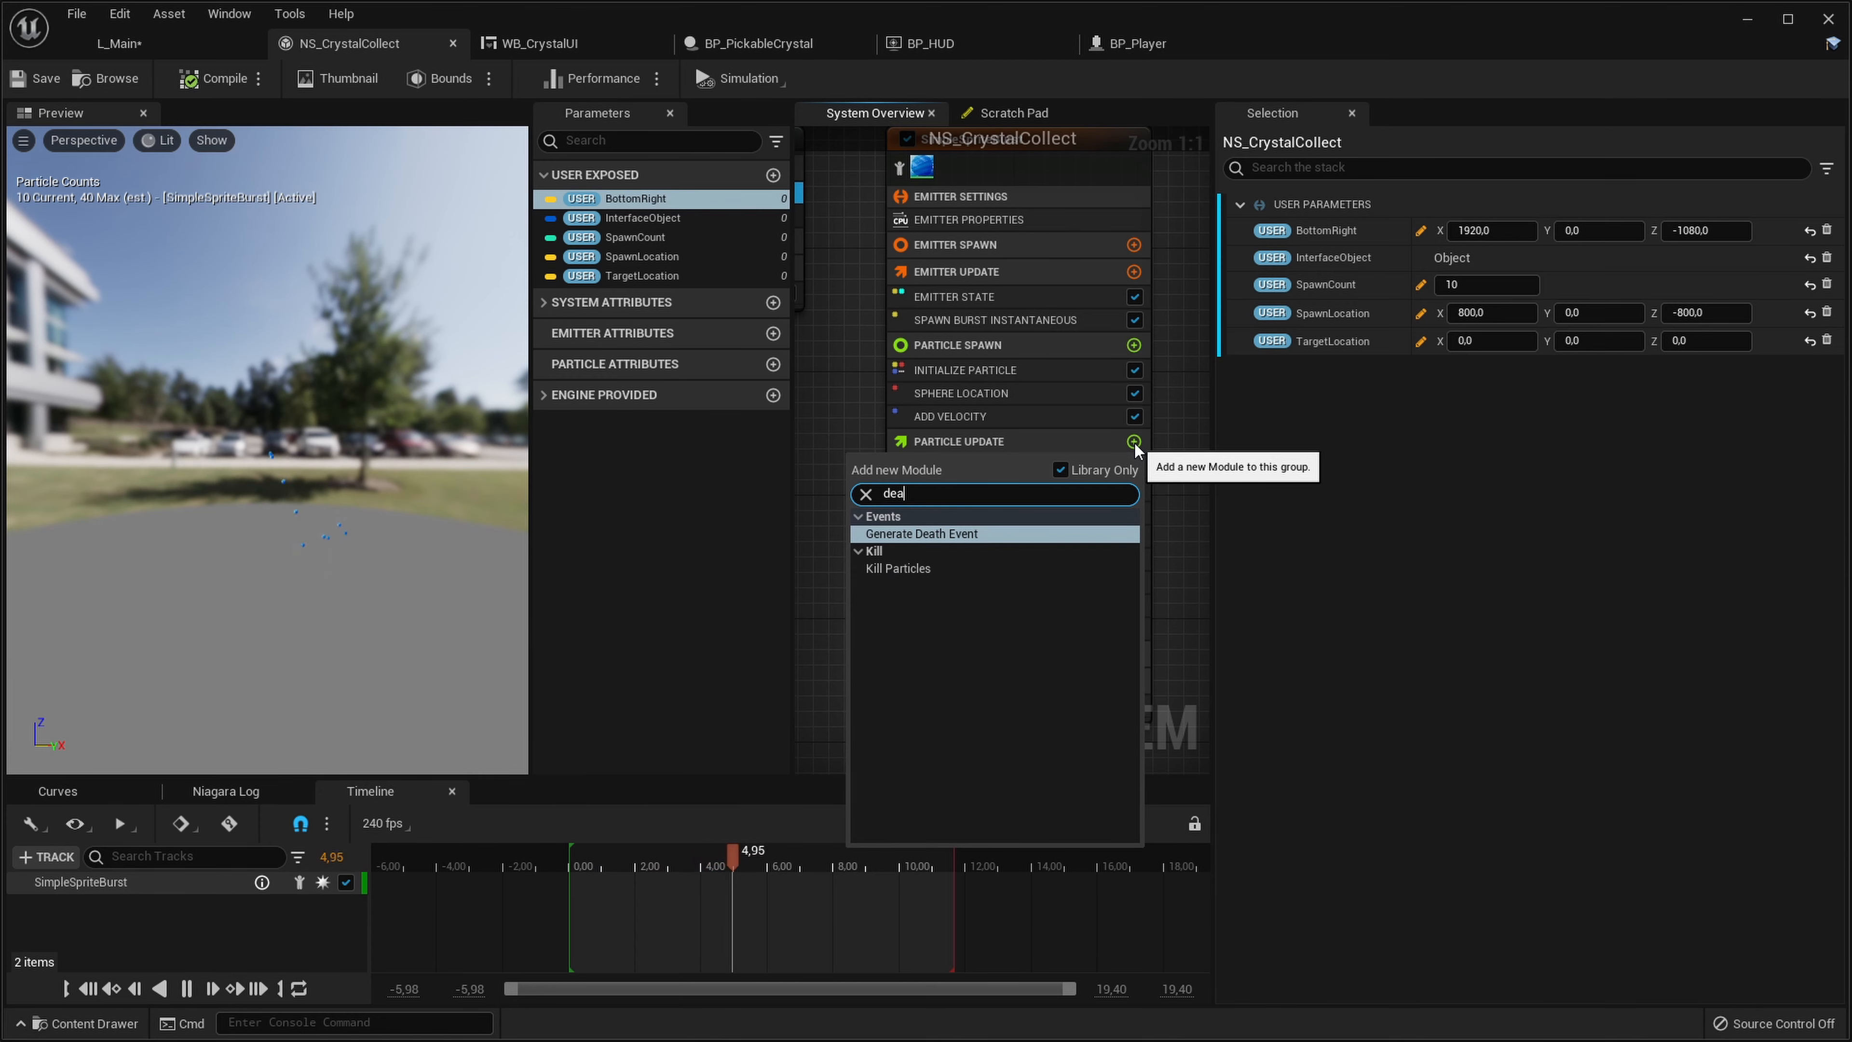
key(Down)
key(Return)
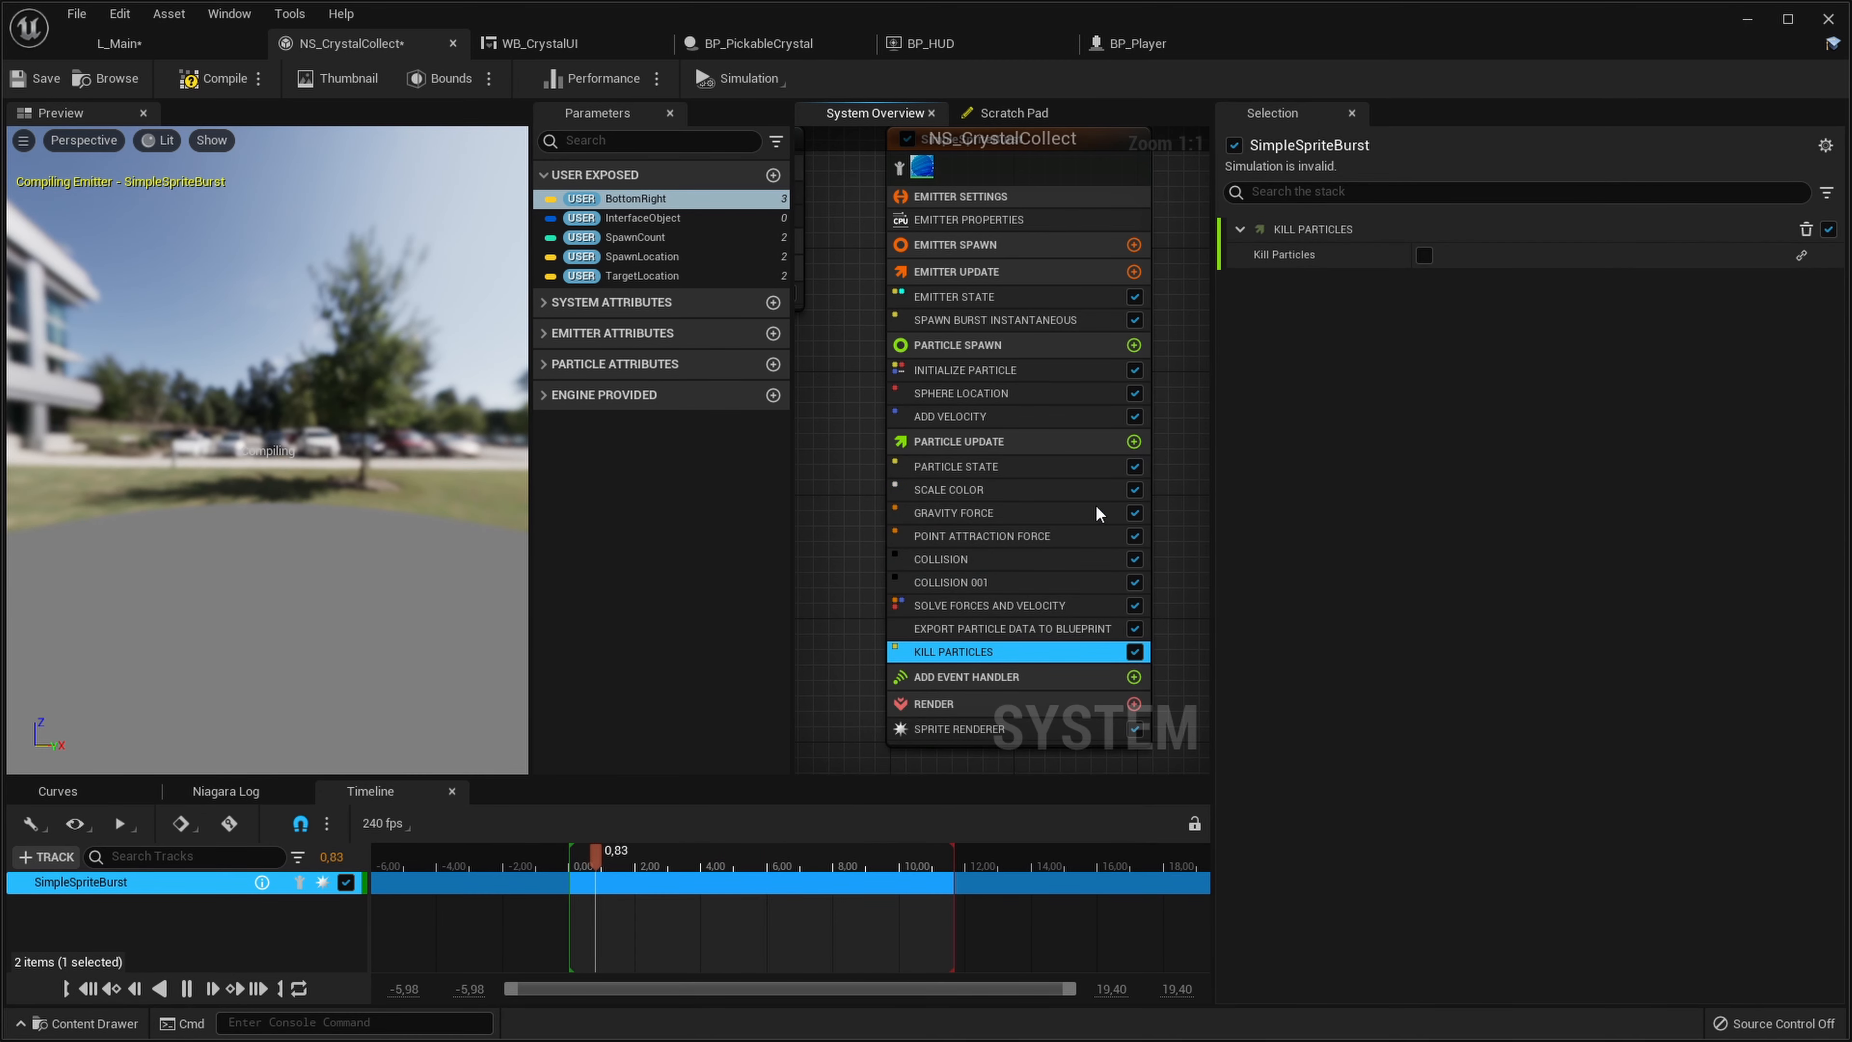
drag(982, 646, 975, 454)
right_drag(863, 526, 847, 524)
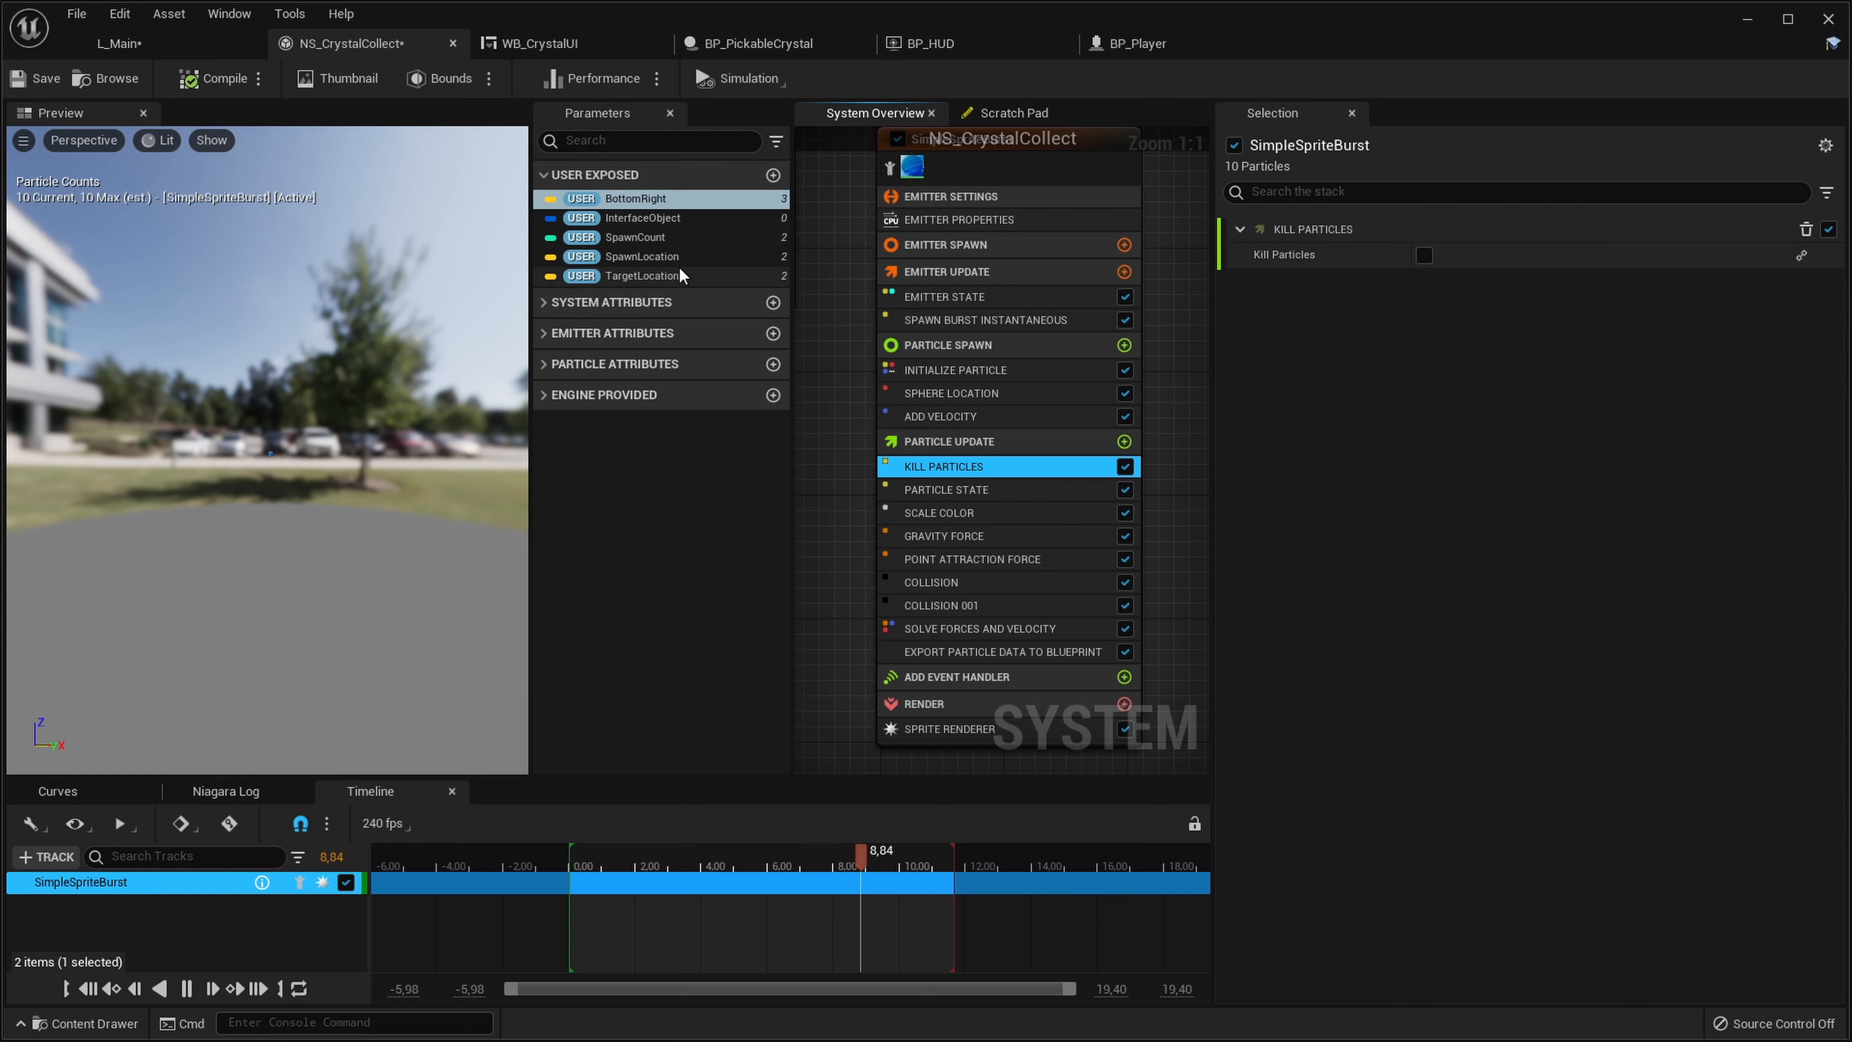
Drive Kill Particles with Set Bool by Float Comparison, using the Vector Length of a Subtract Vector as its A input
click(1800, 257)
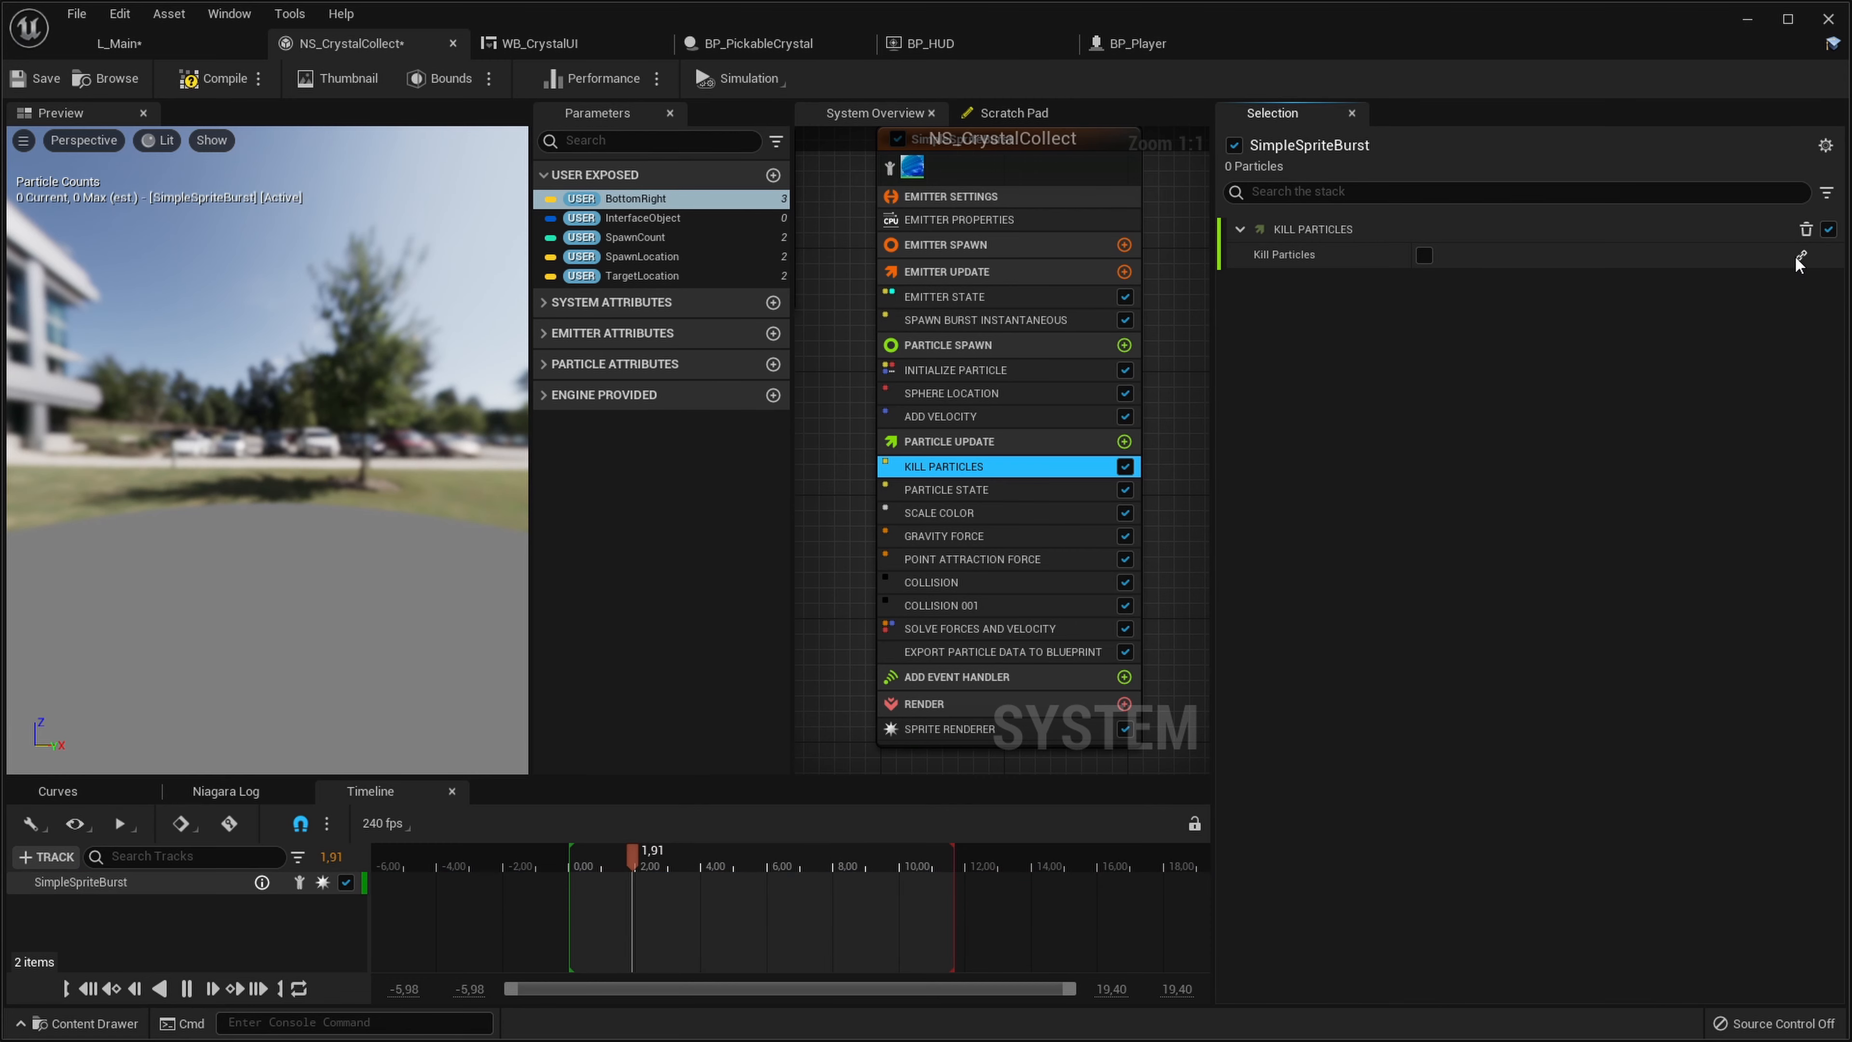
text(flo)
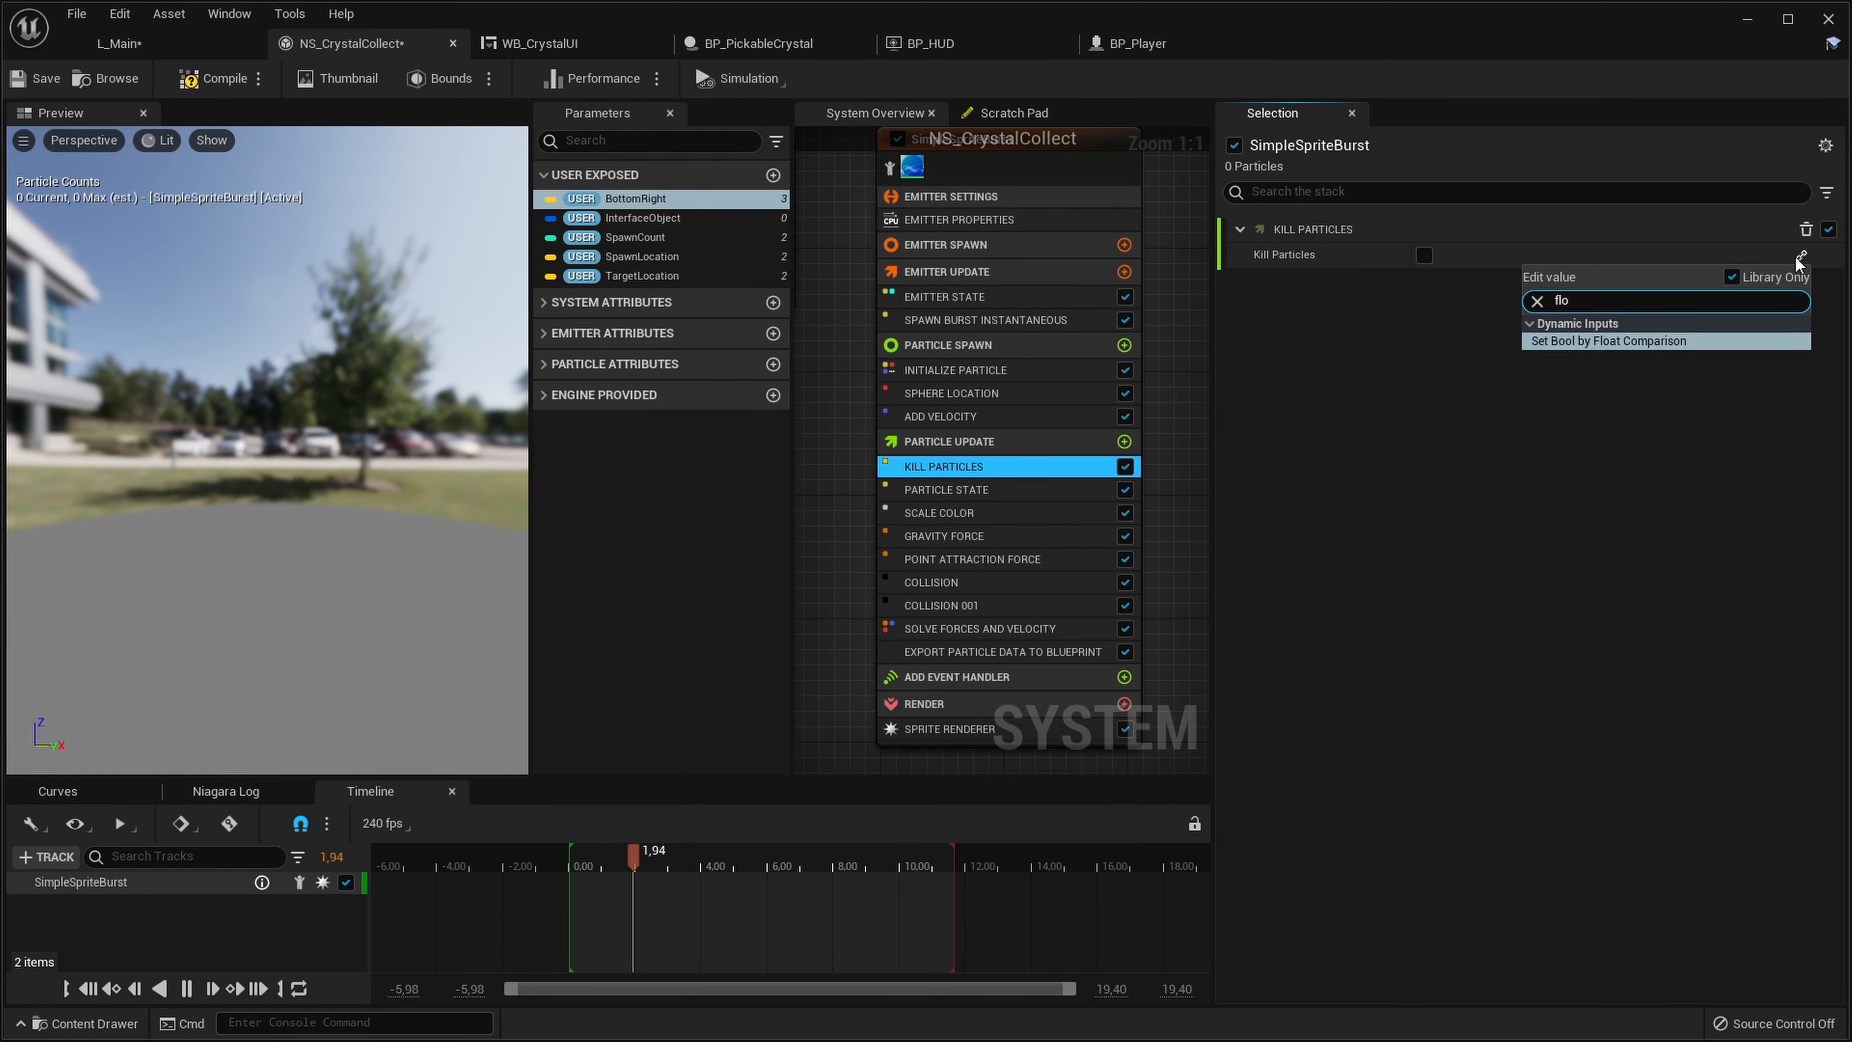
key(Return)
click(1801, 283)
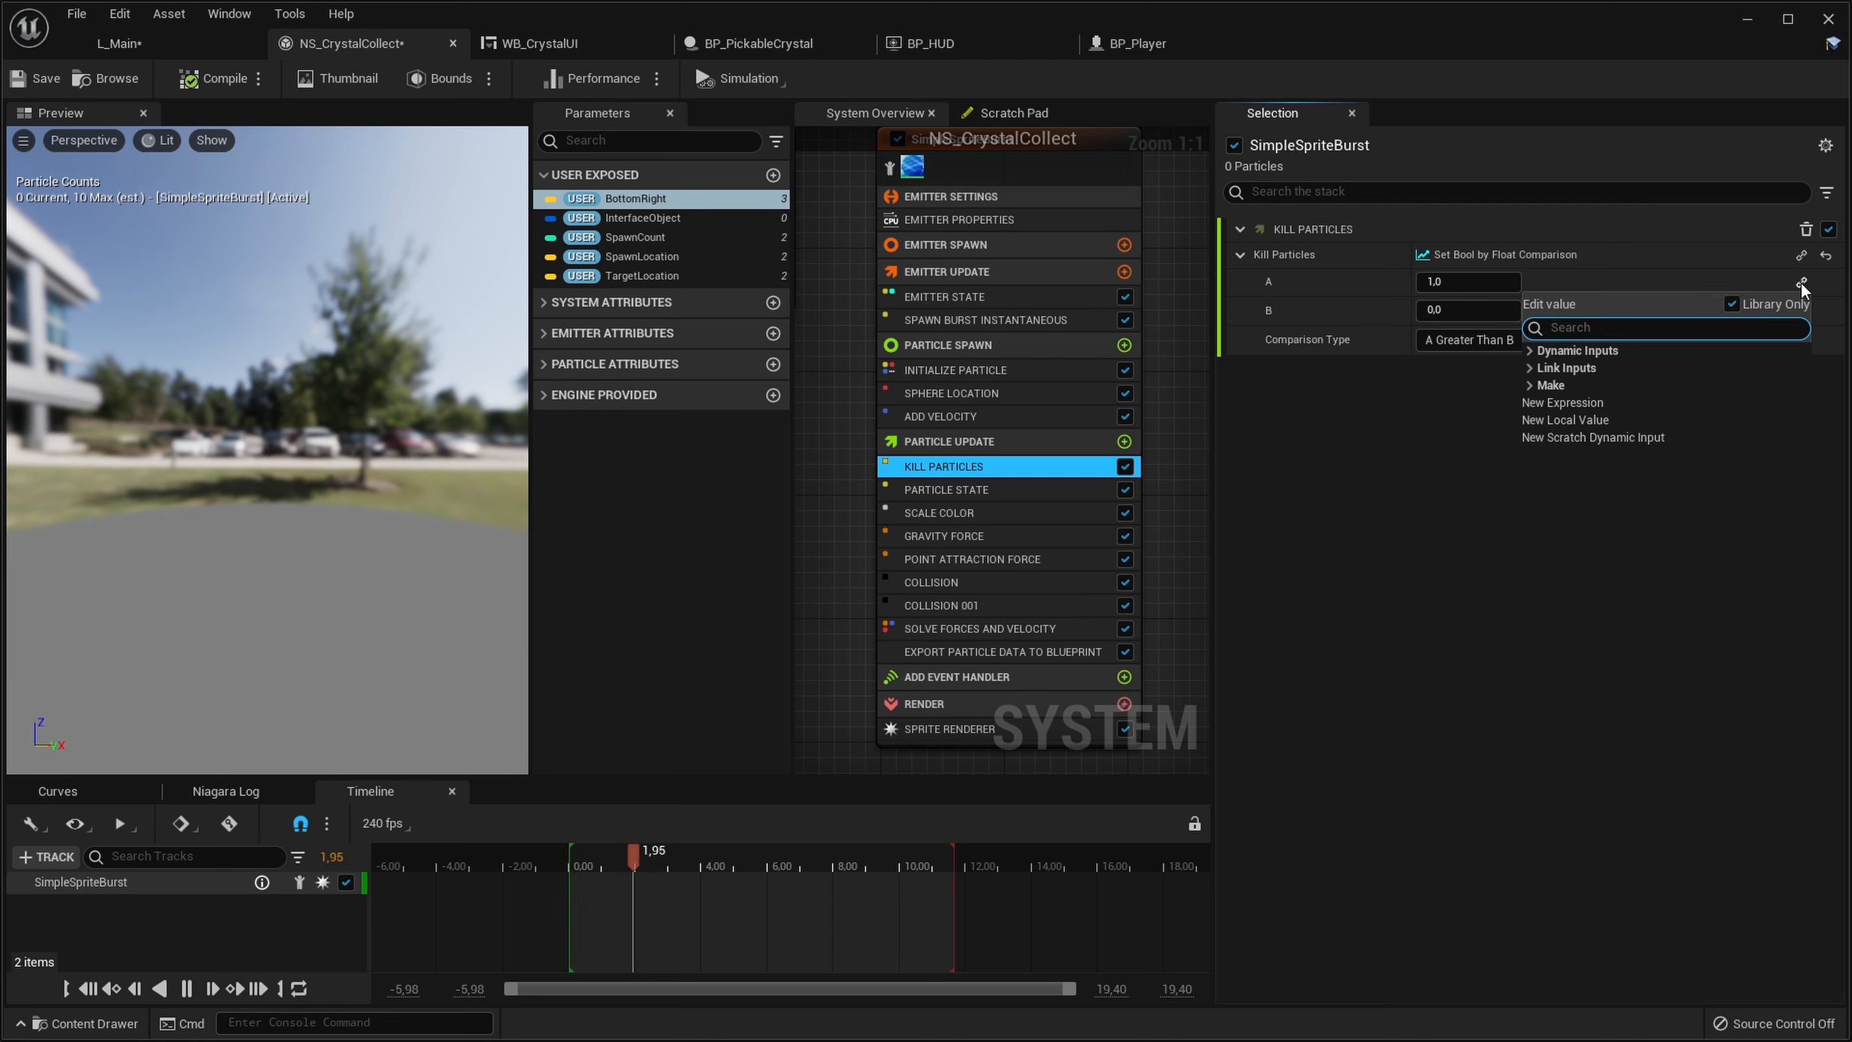
text(leng)
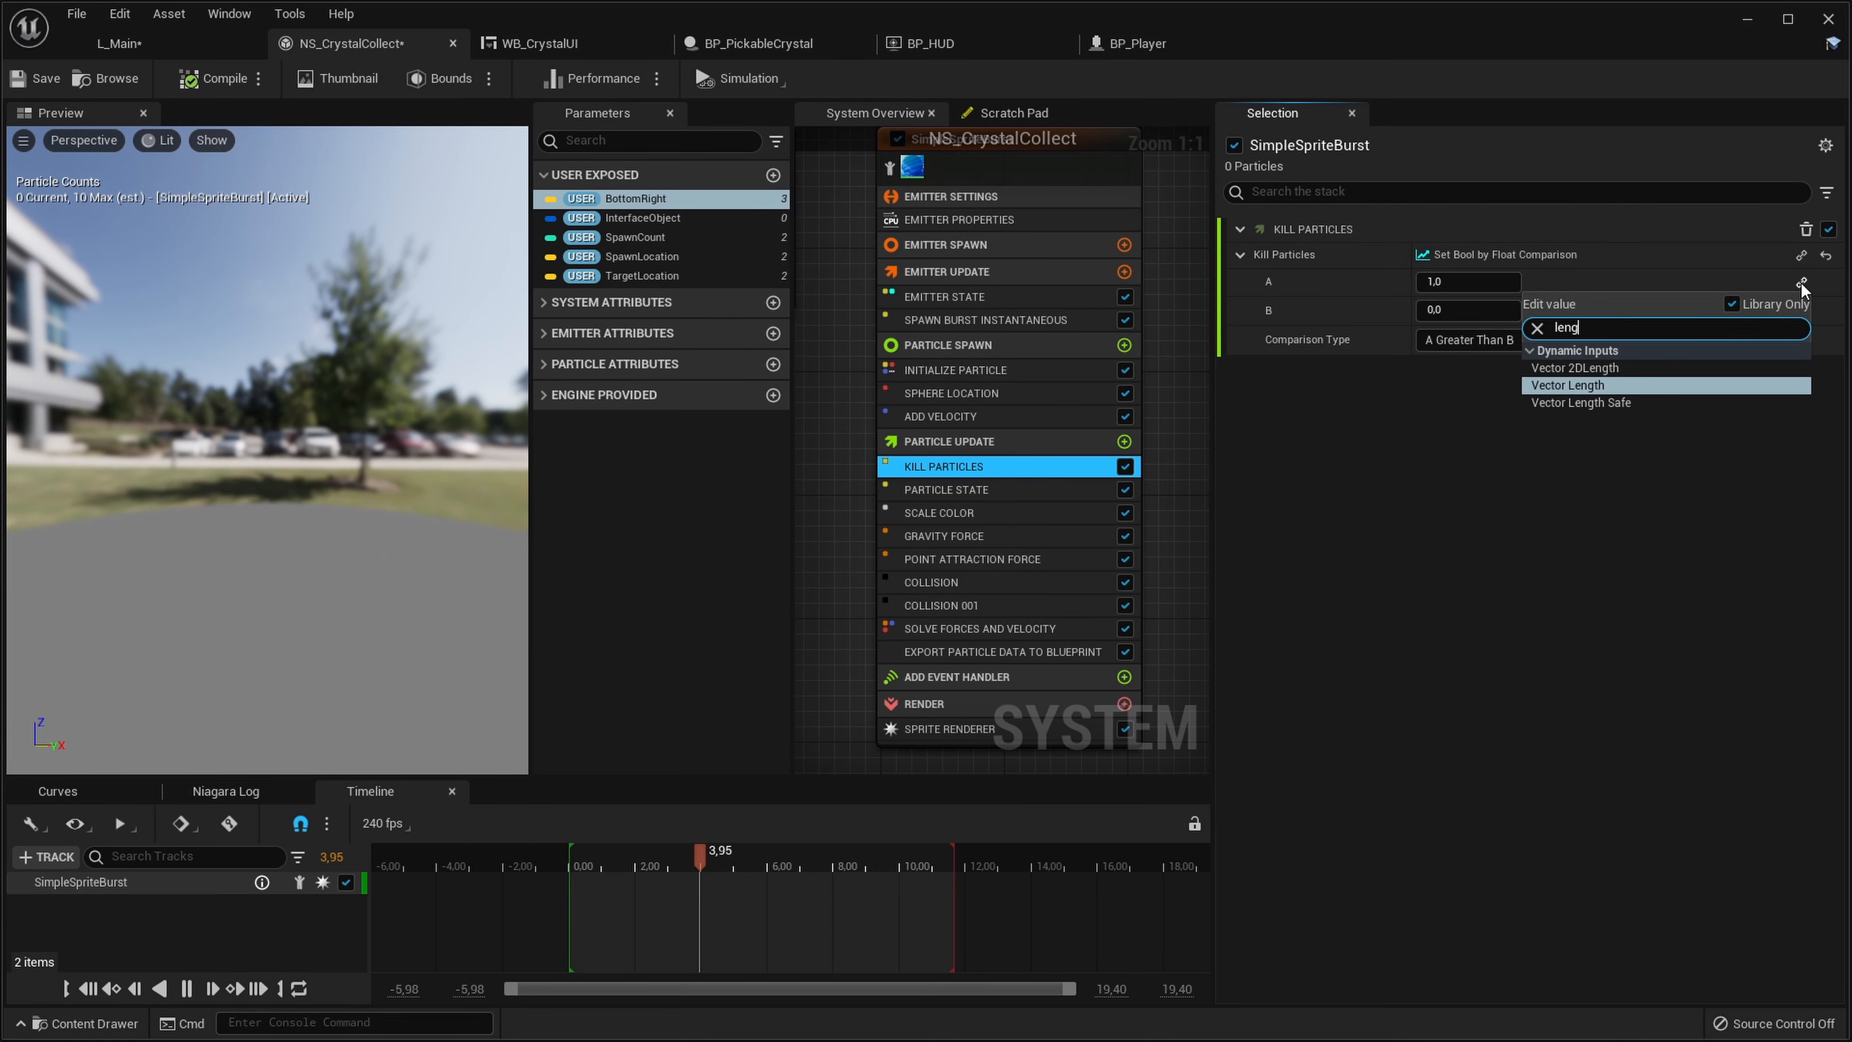
key(Return)
click(1801, 307)
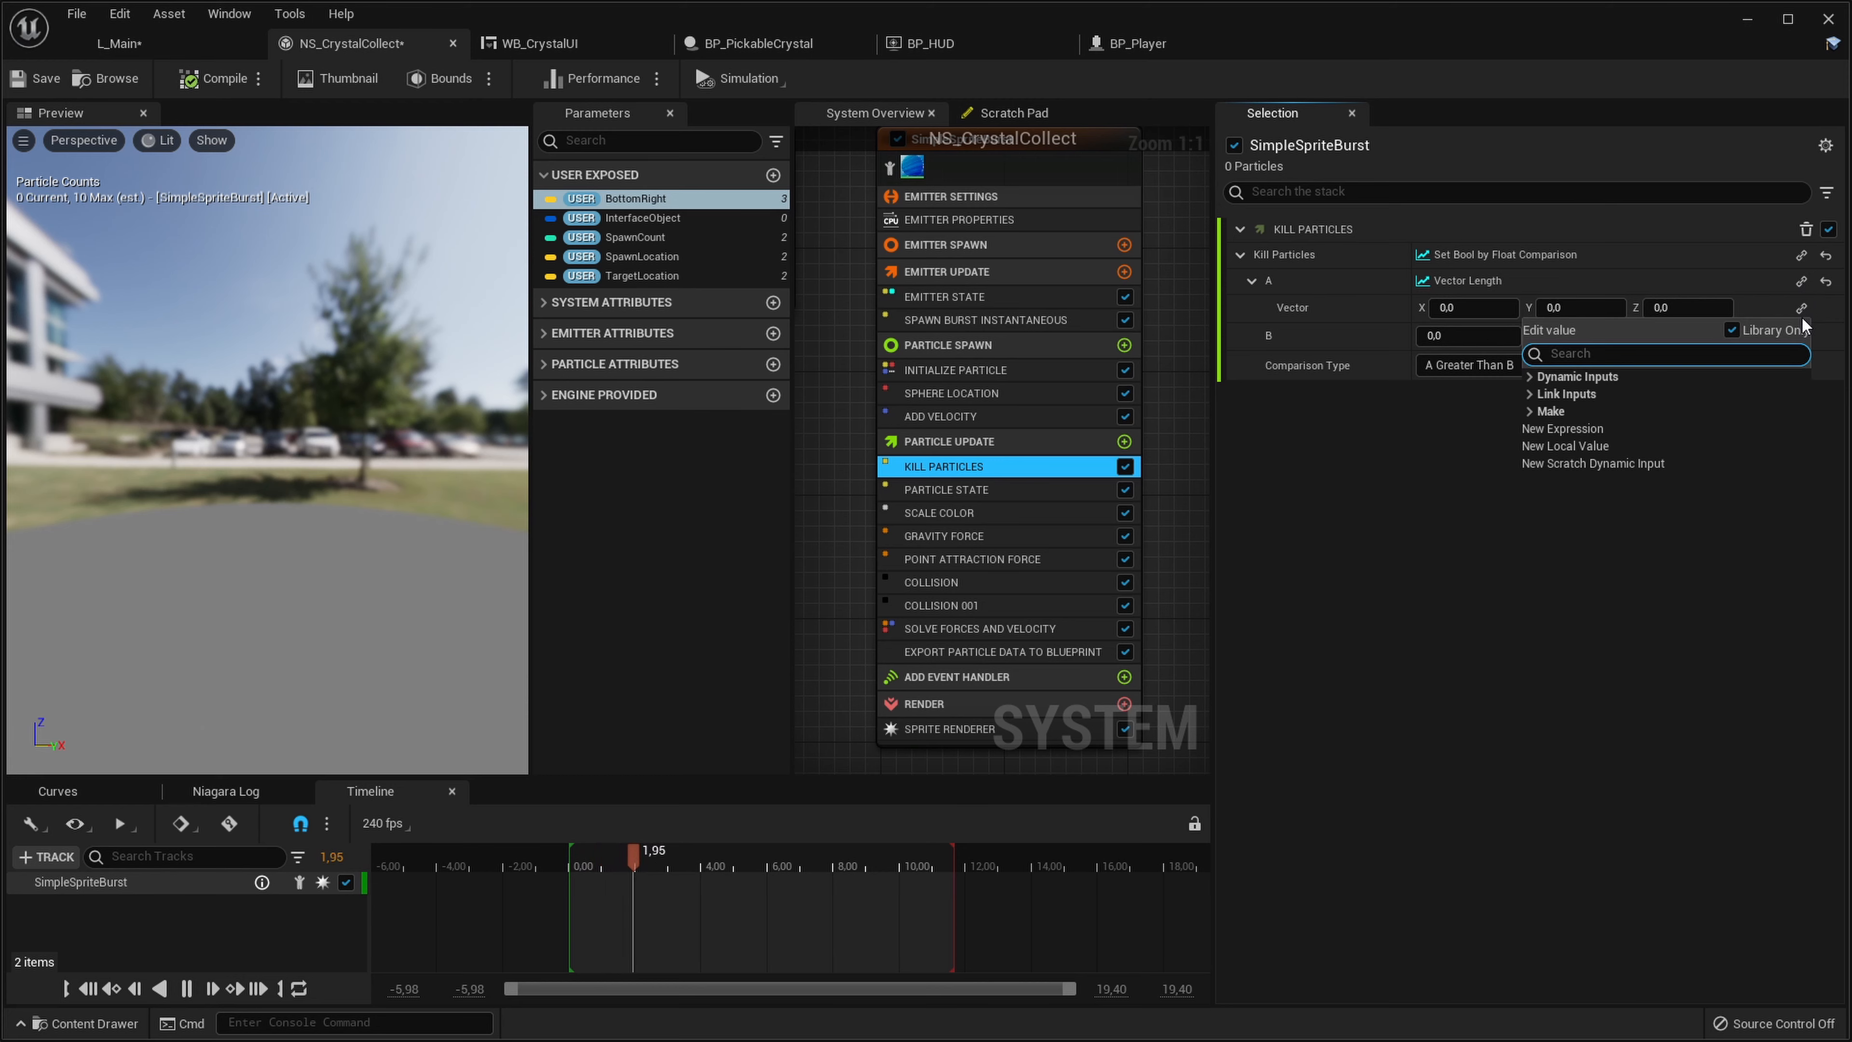
text(subtract)
key(Return)
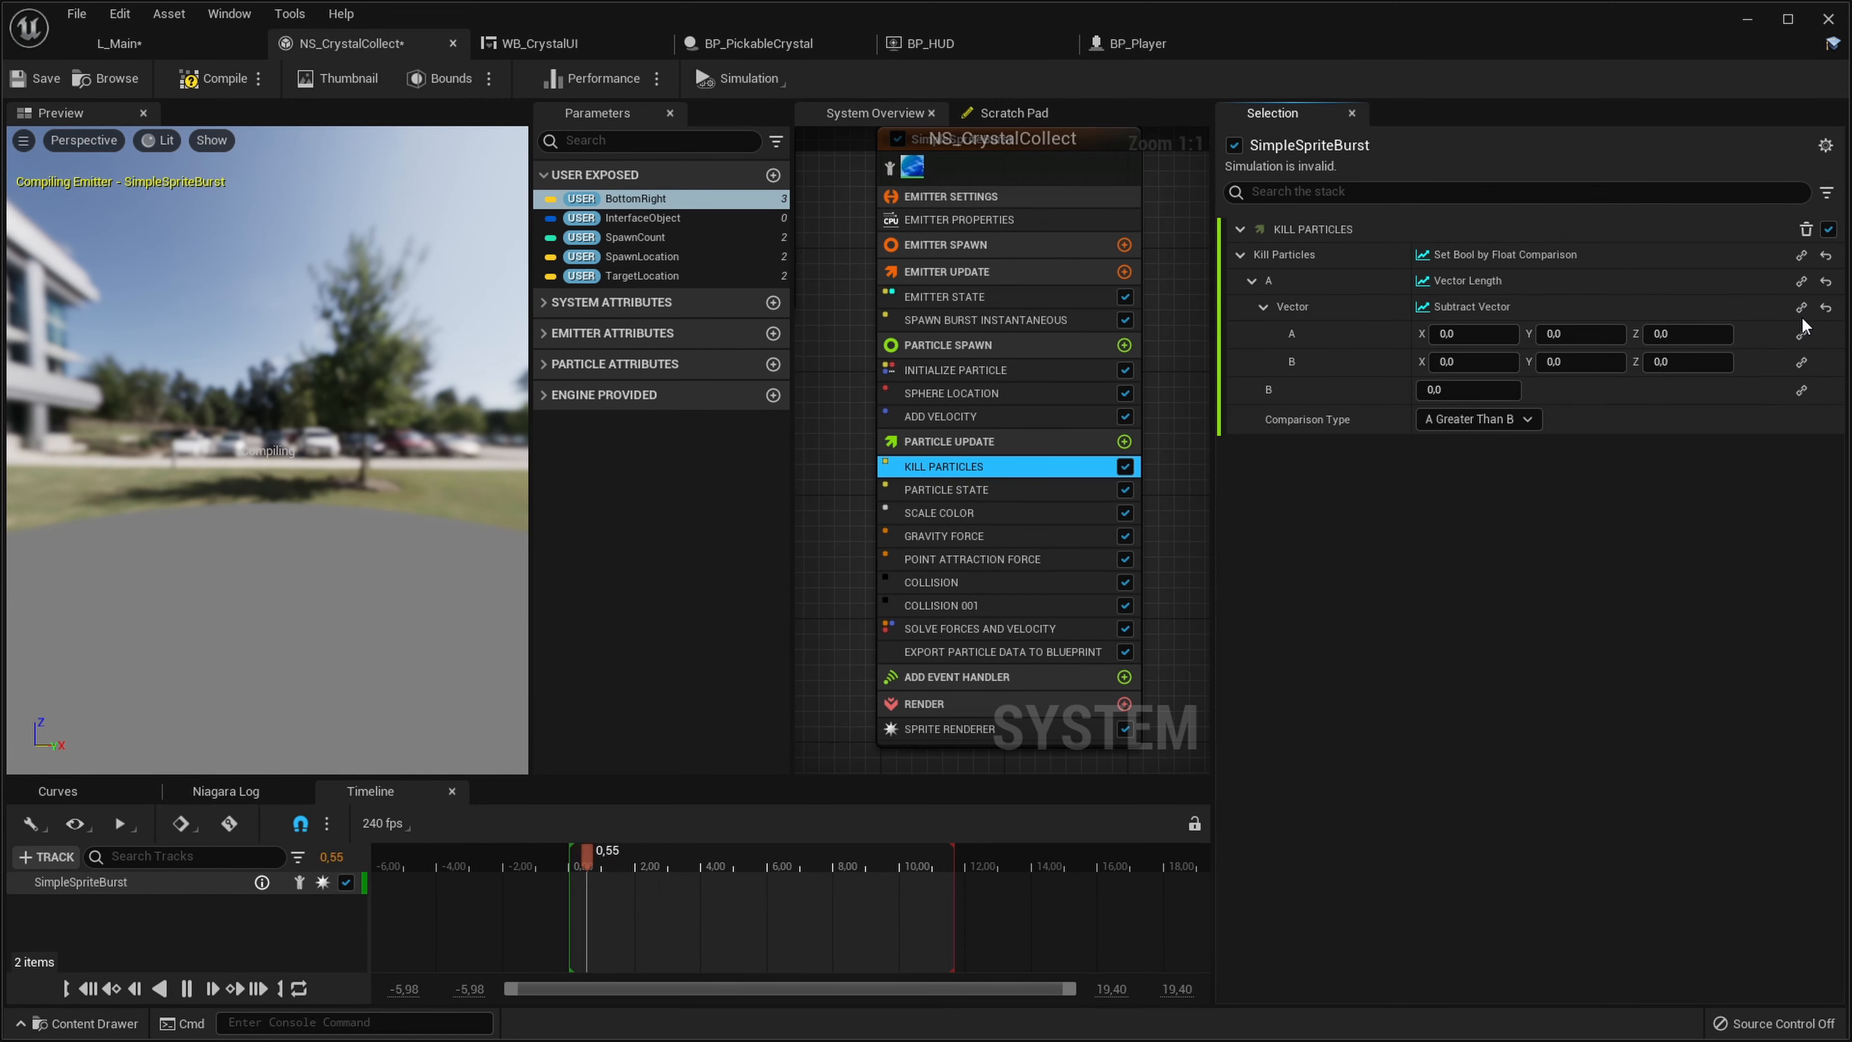
Subtract Particles Position from User TargetLocation and set the comparison type to A Less Than Or Equal To B
click(1802, 334)
text(tar)
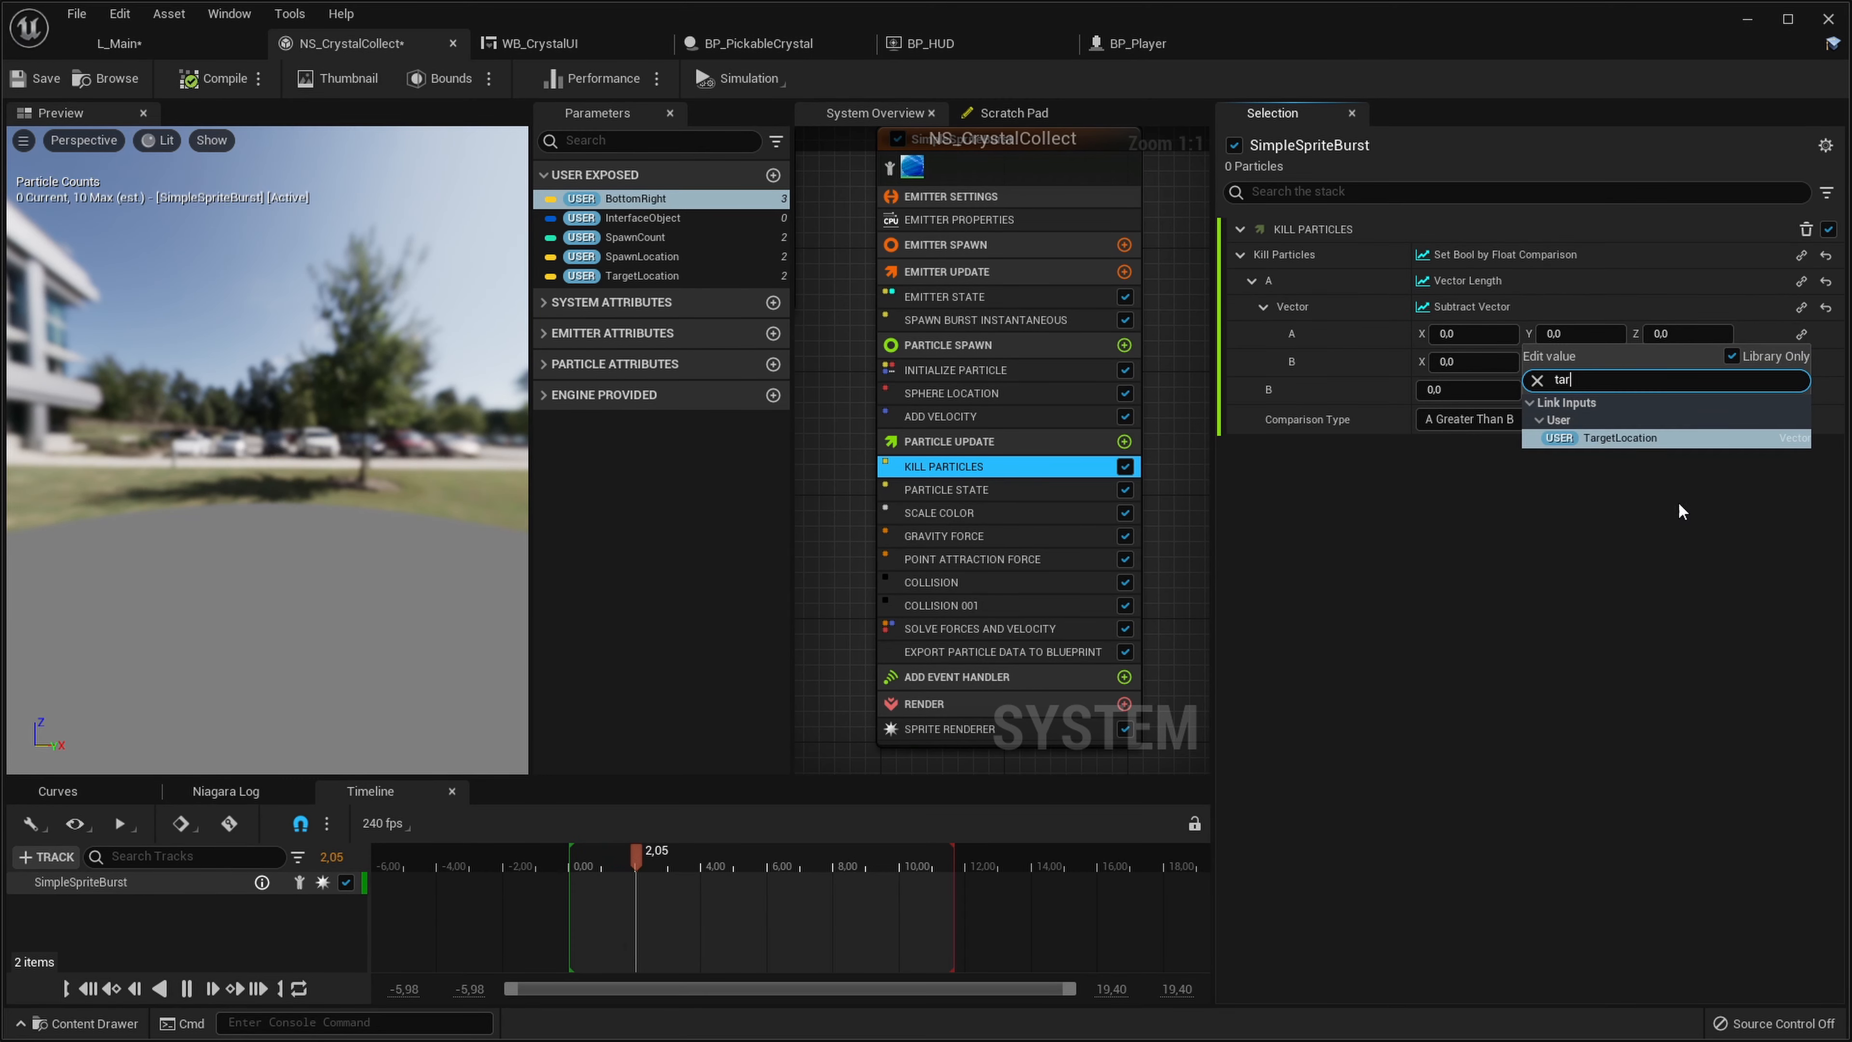
click(1609, 439)
click(1801, 361)
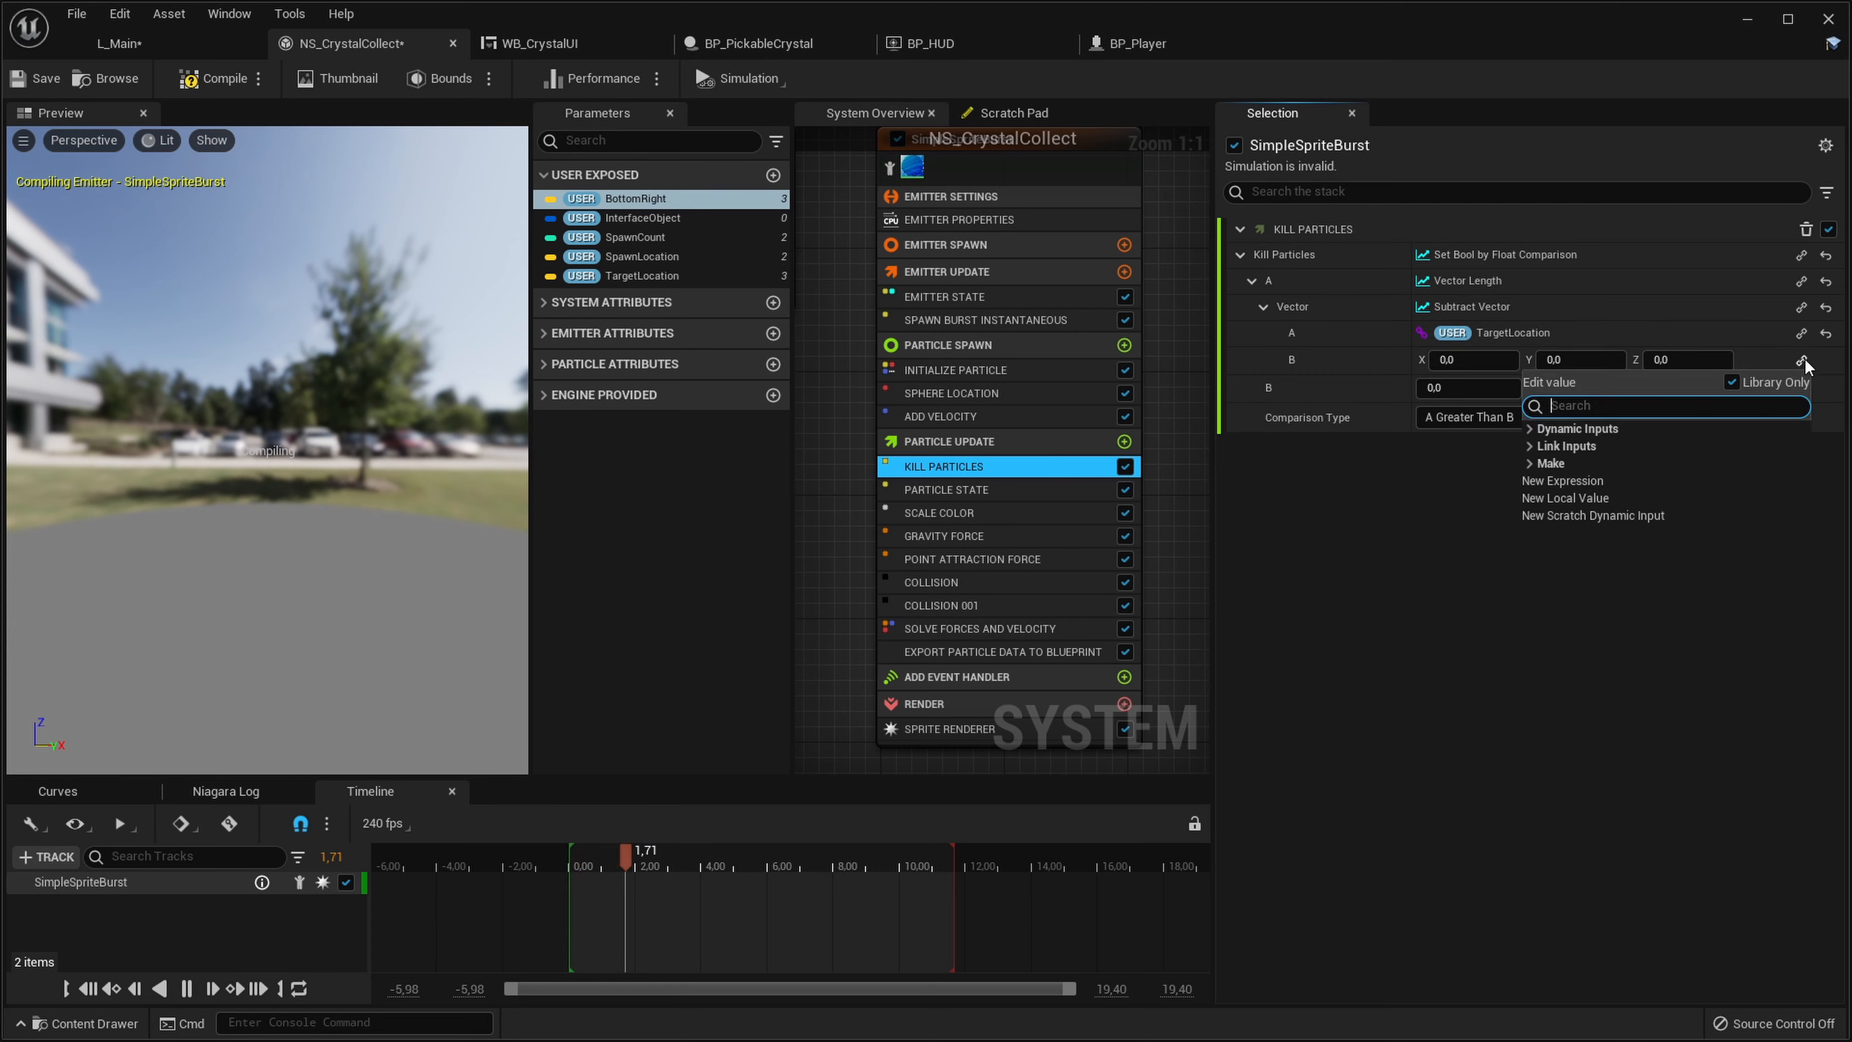
text(parti)
key(Return)
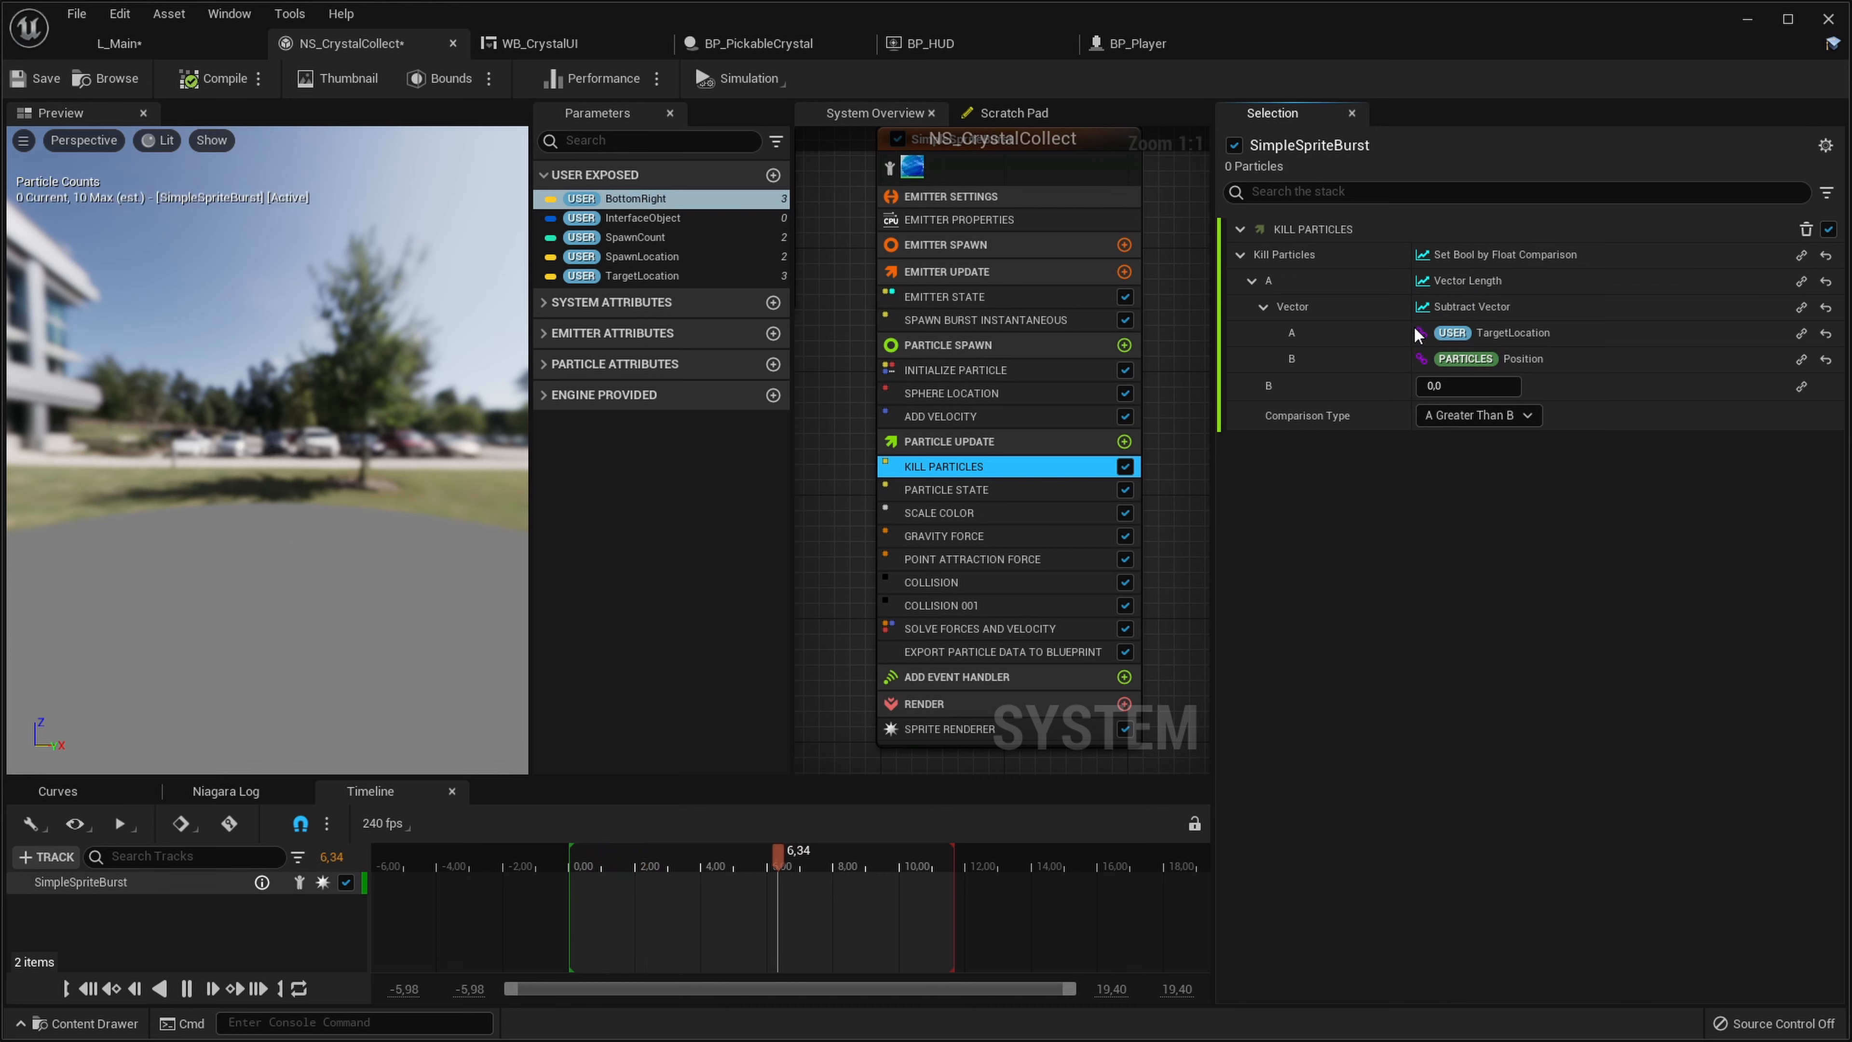
click(1491, 418)
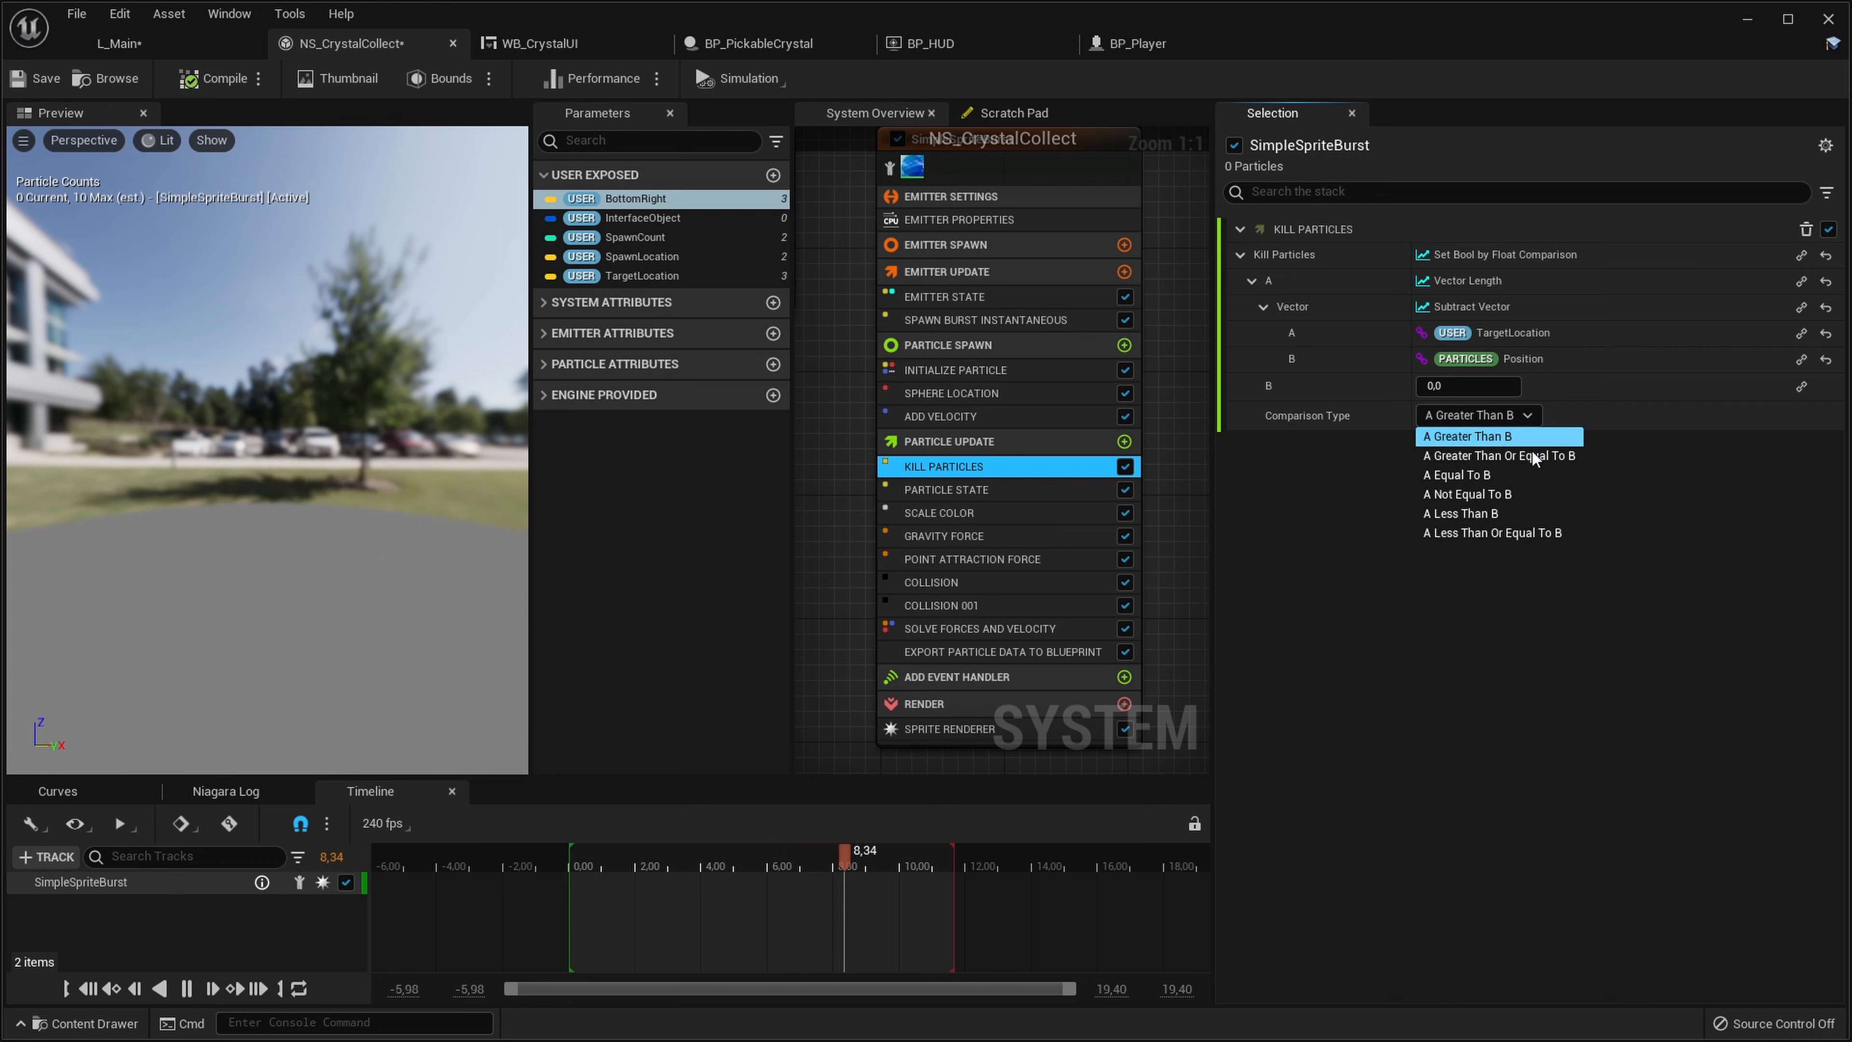
click(1511, 533)
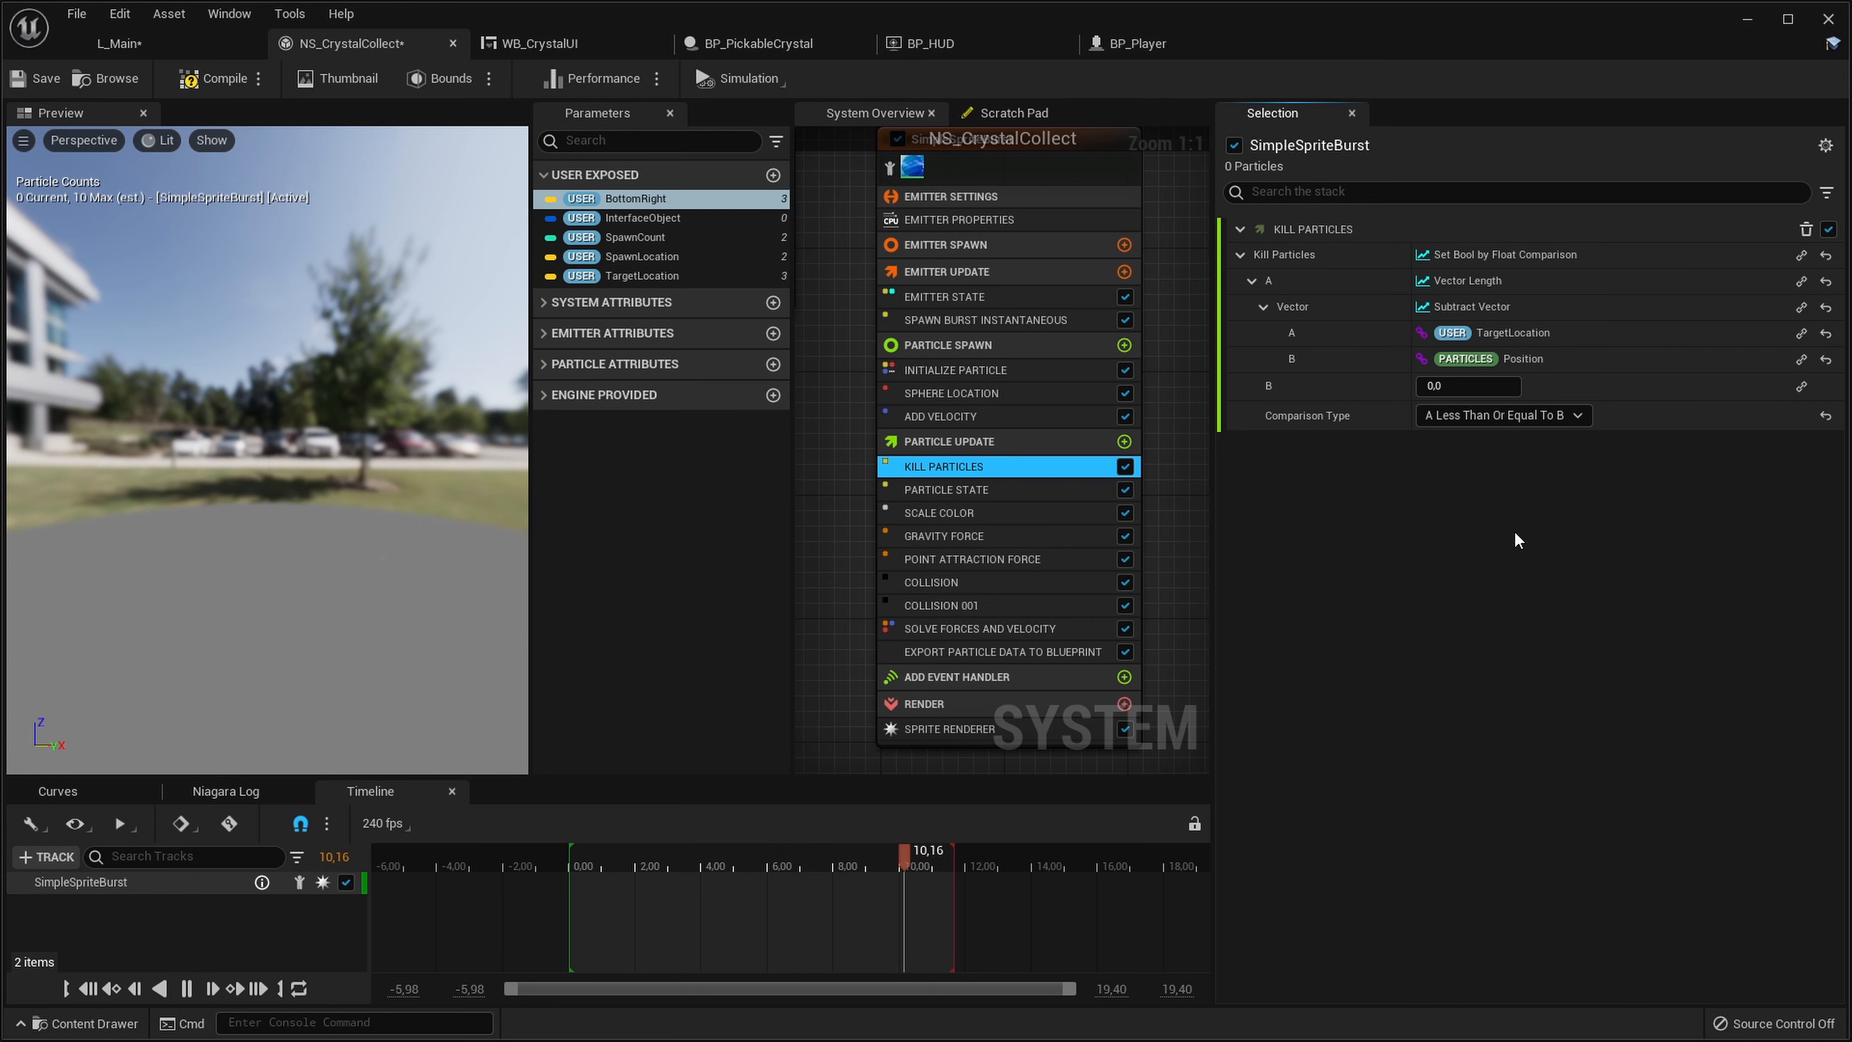
Set the B threshold of the Kill Particles float comparison to 50
click(1460, 386)
text(50)
key(Return)
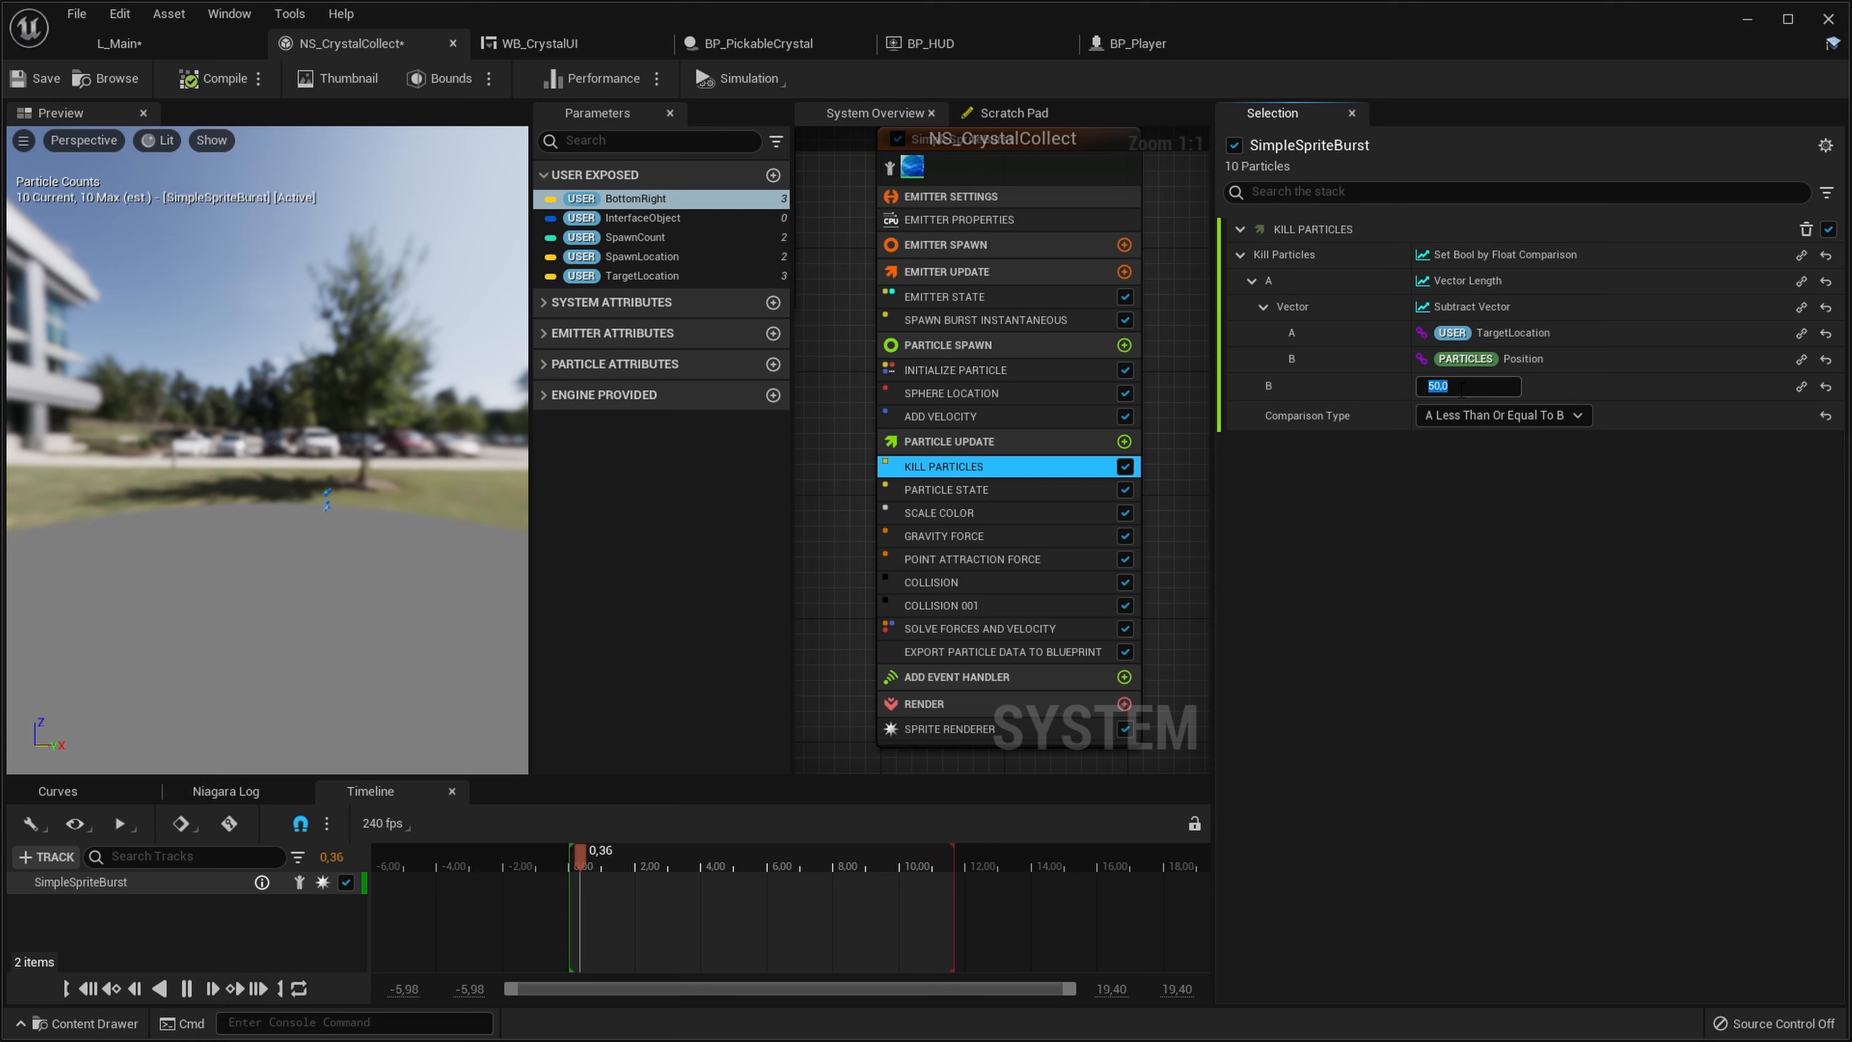
Play L_Main and collect several crystals to check how the particles are killed at the counter, then stop the session
click(153, 47)
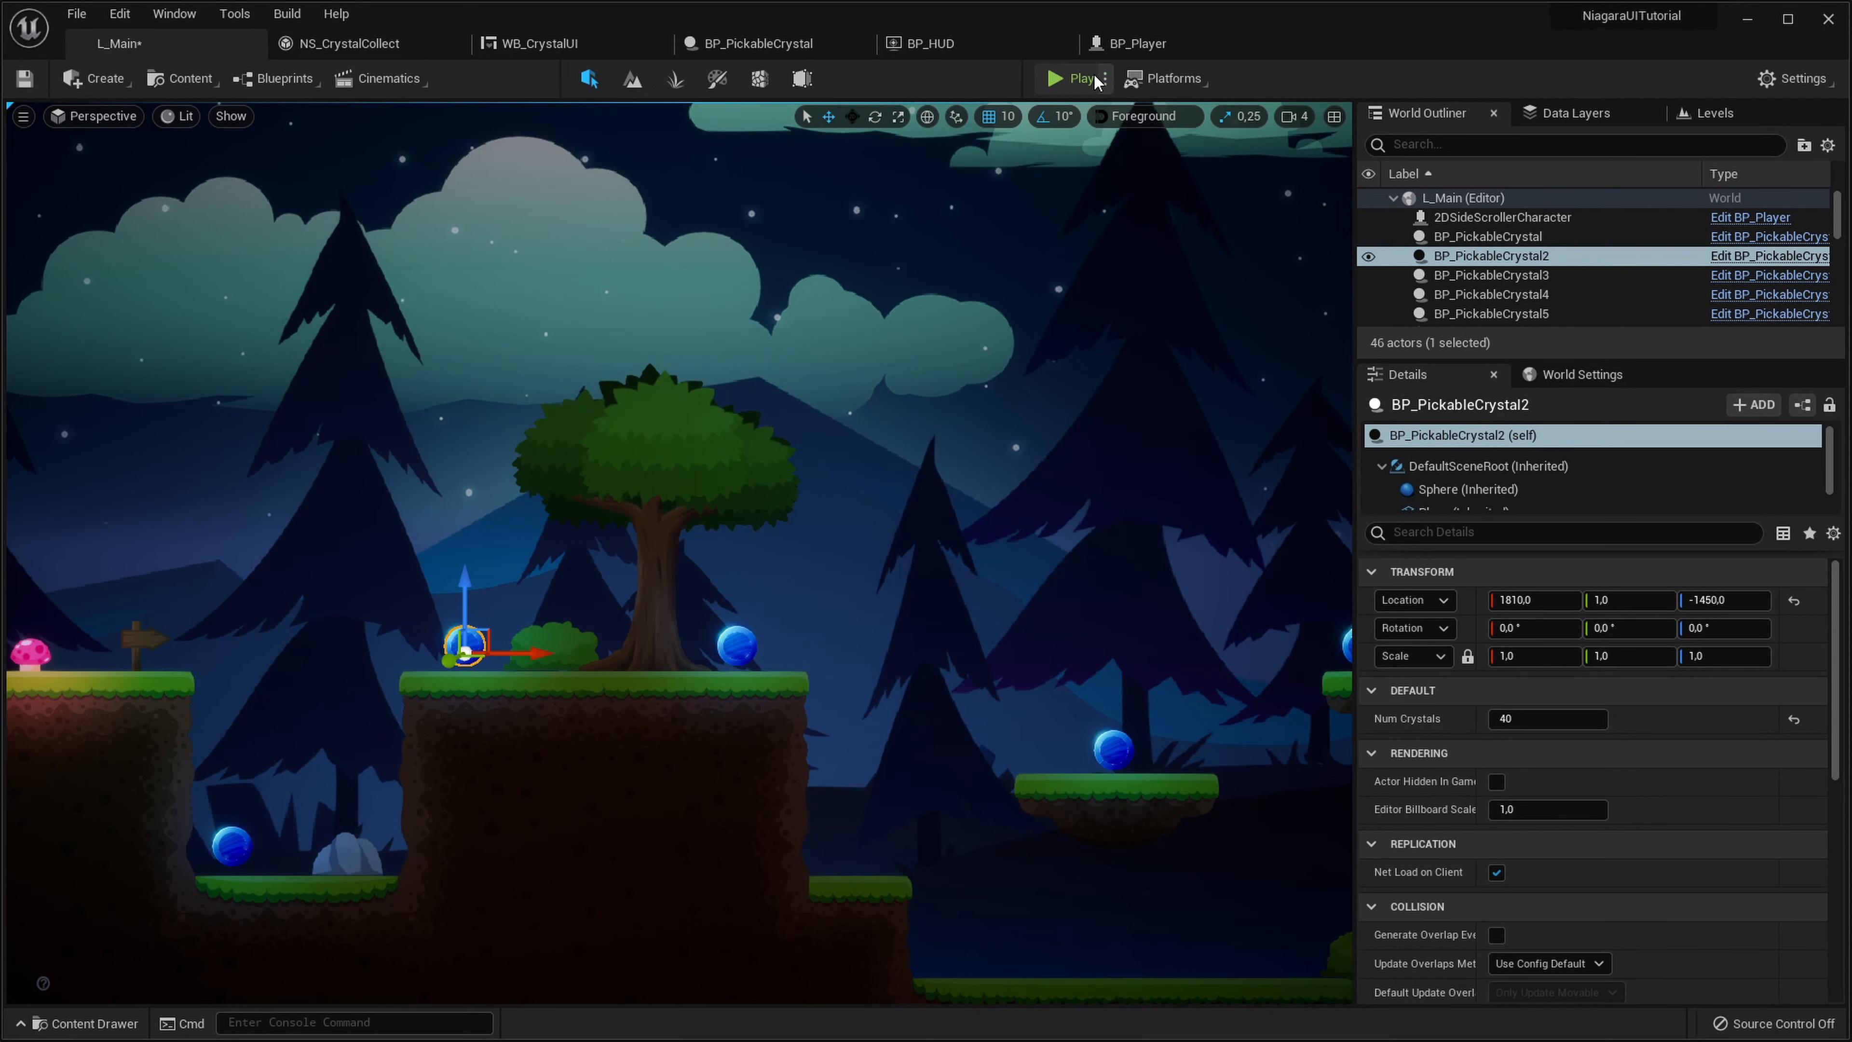
click(1046, 78)
click(874, 356)
key(d)
key(space)
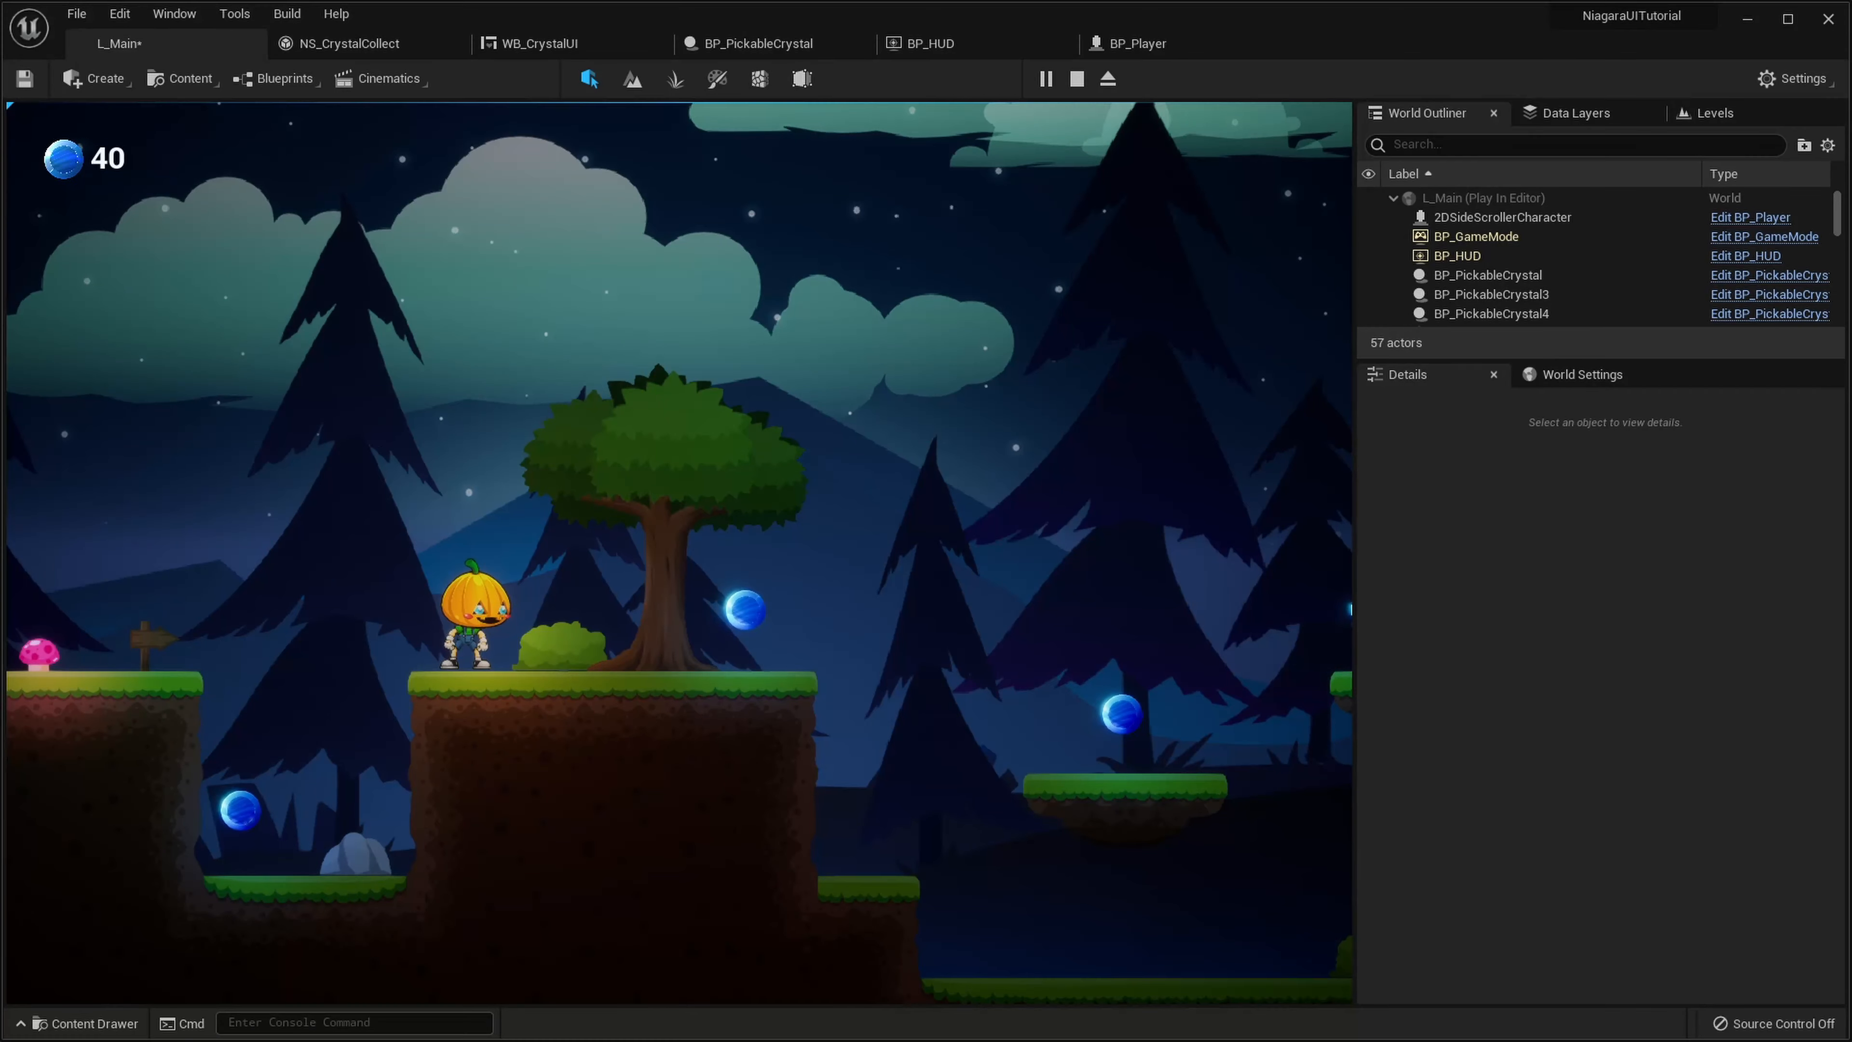
key(d)
key(space)
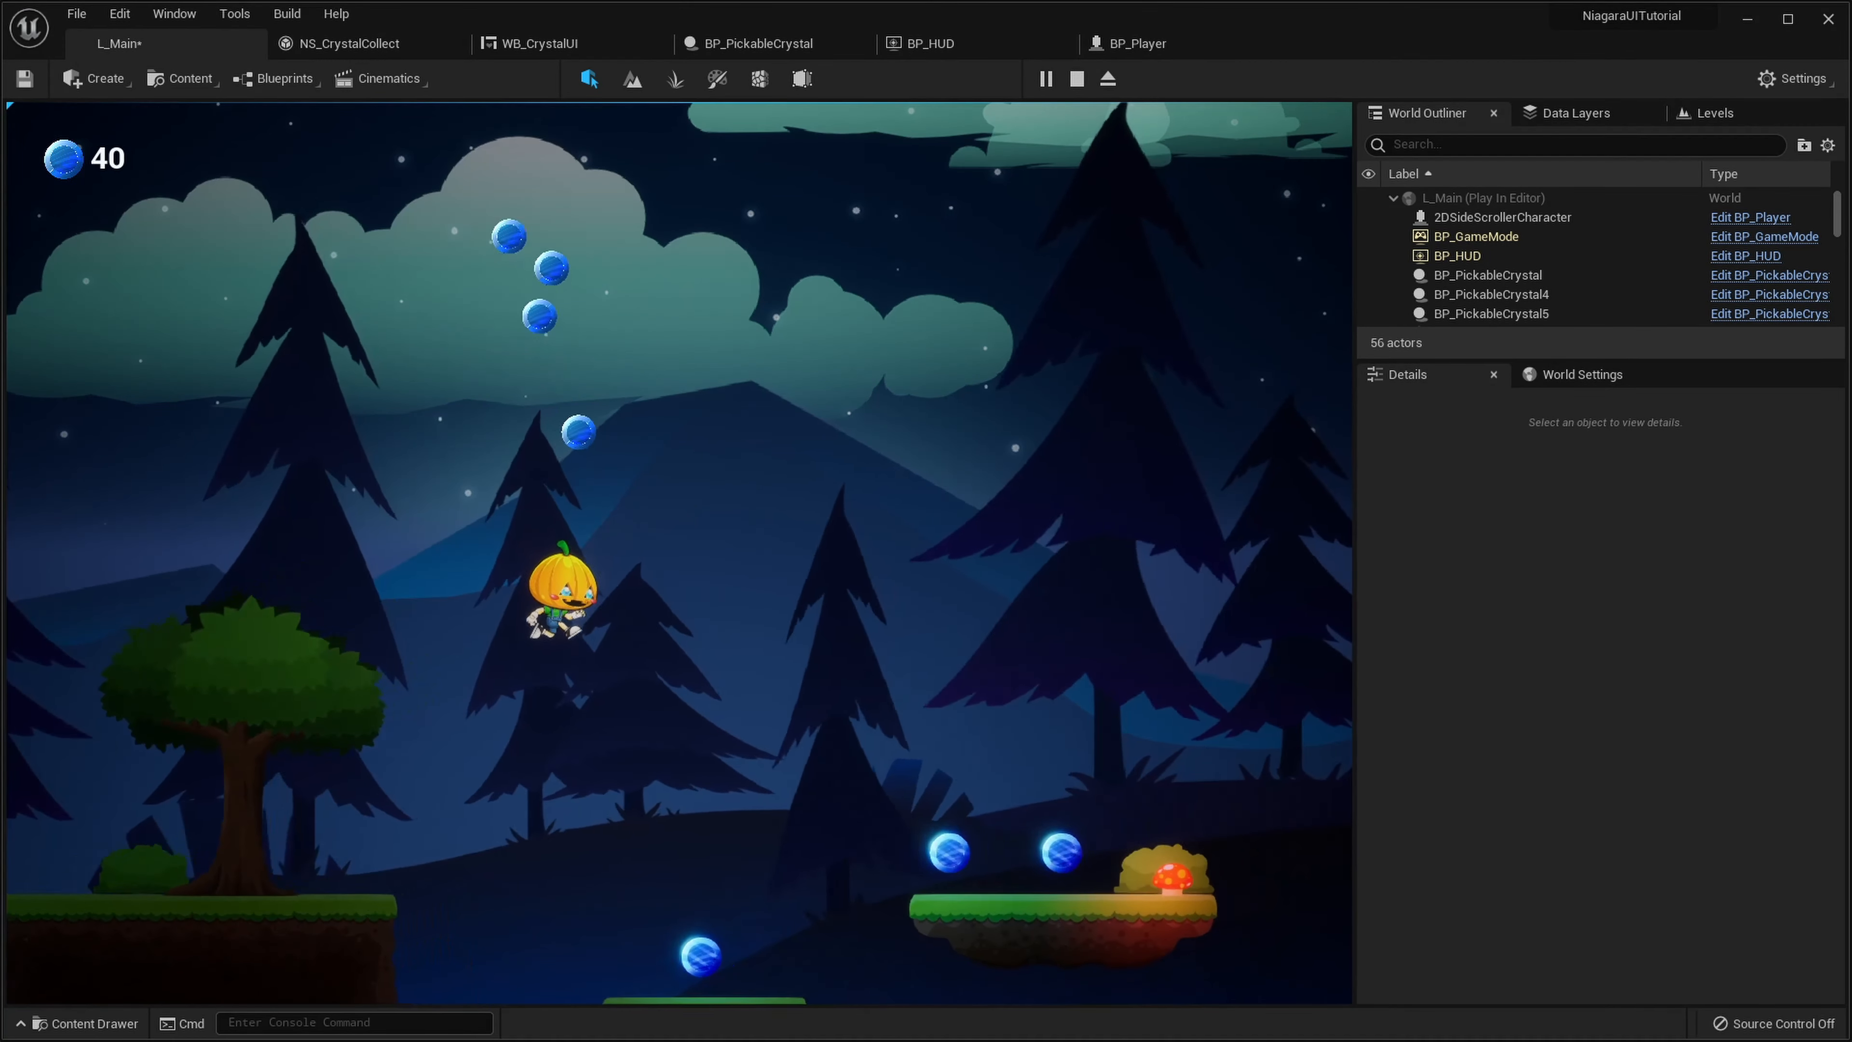
key(space)
key(space)
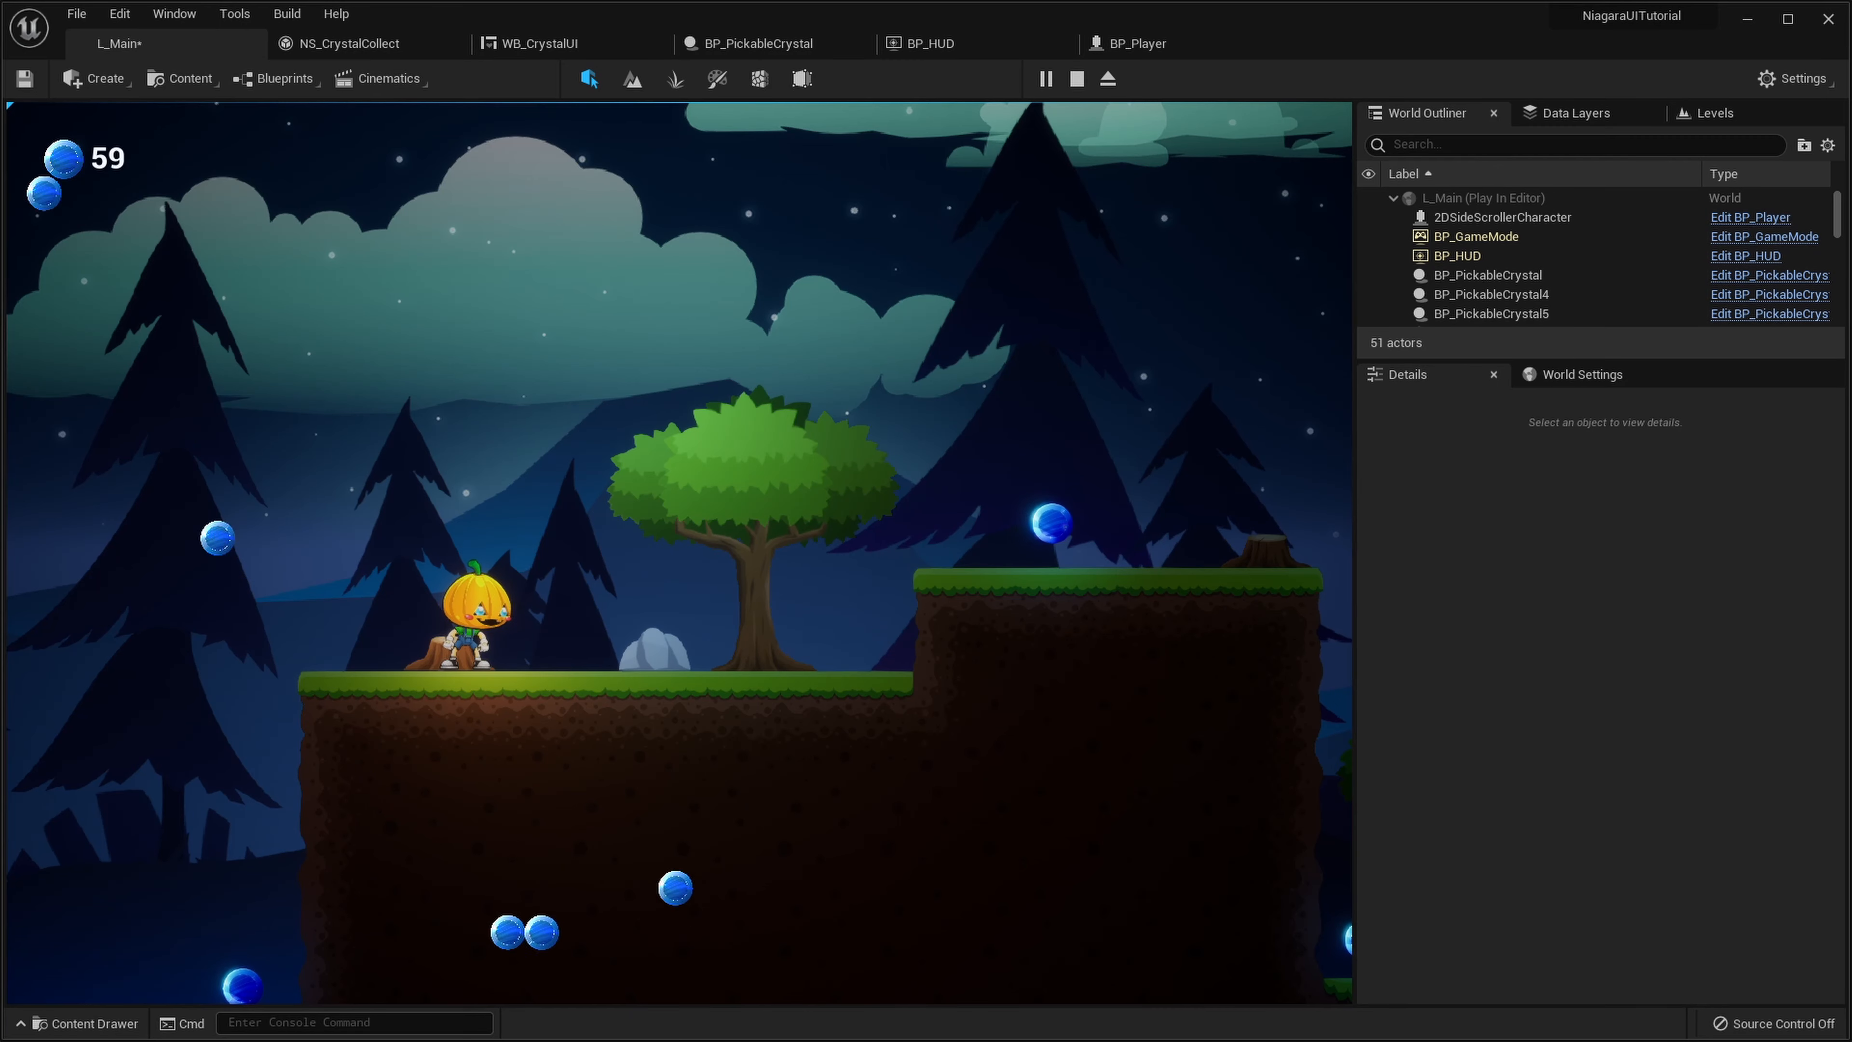
key(Escape)
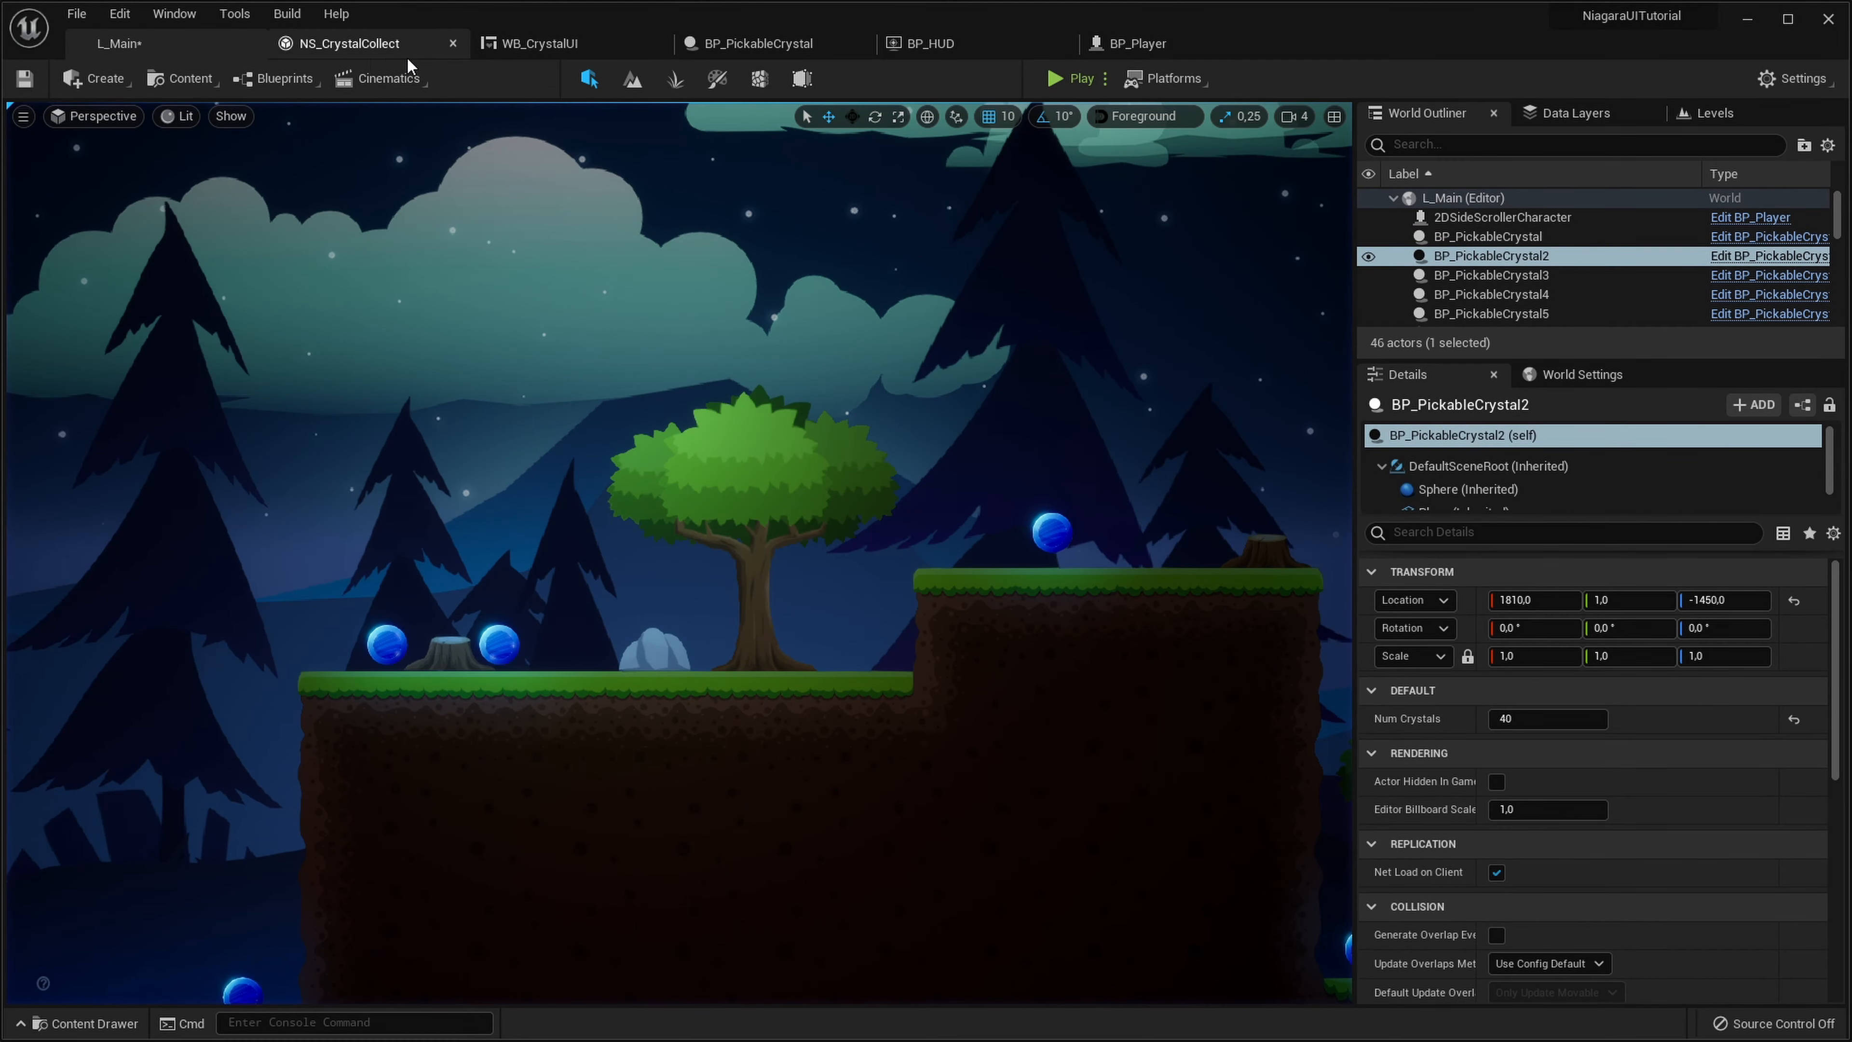
In NS_CrystalCollect, set the A multiplier of the Point Attraction Force's Attraction Strength to 600
click(369, 49)
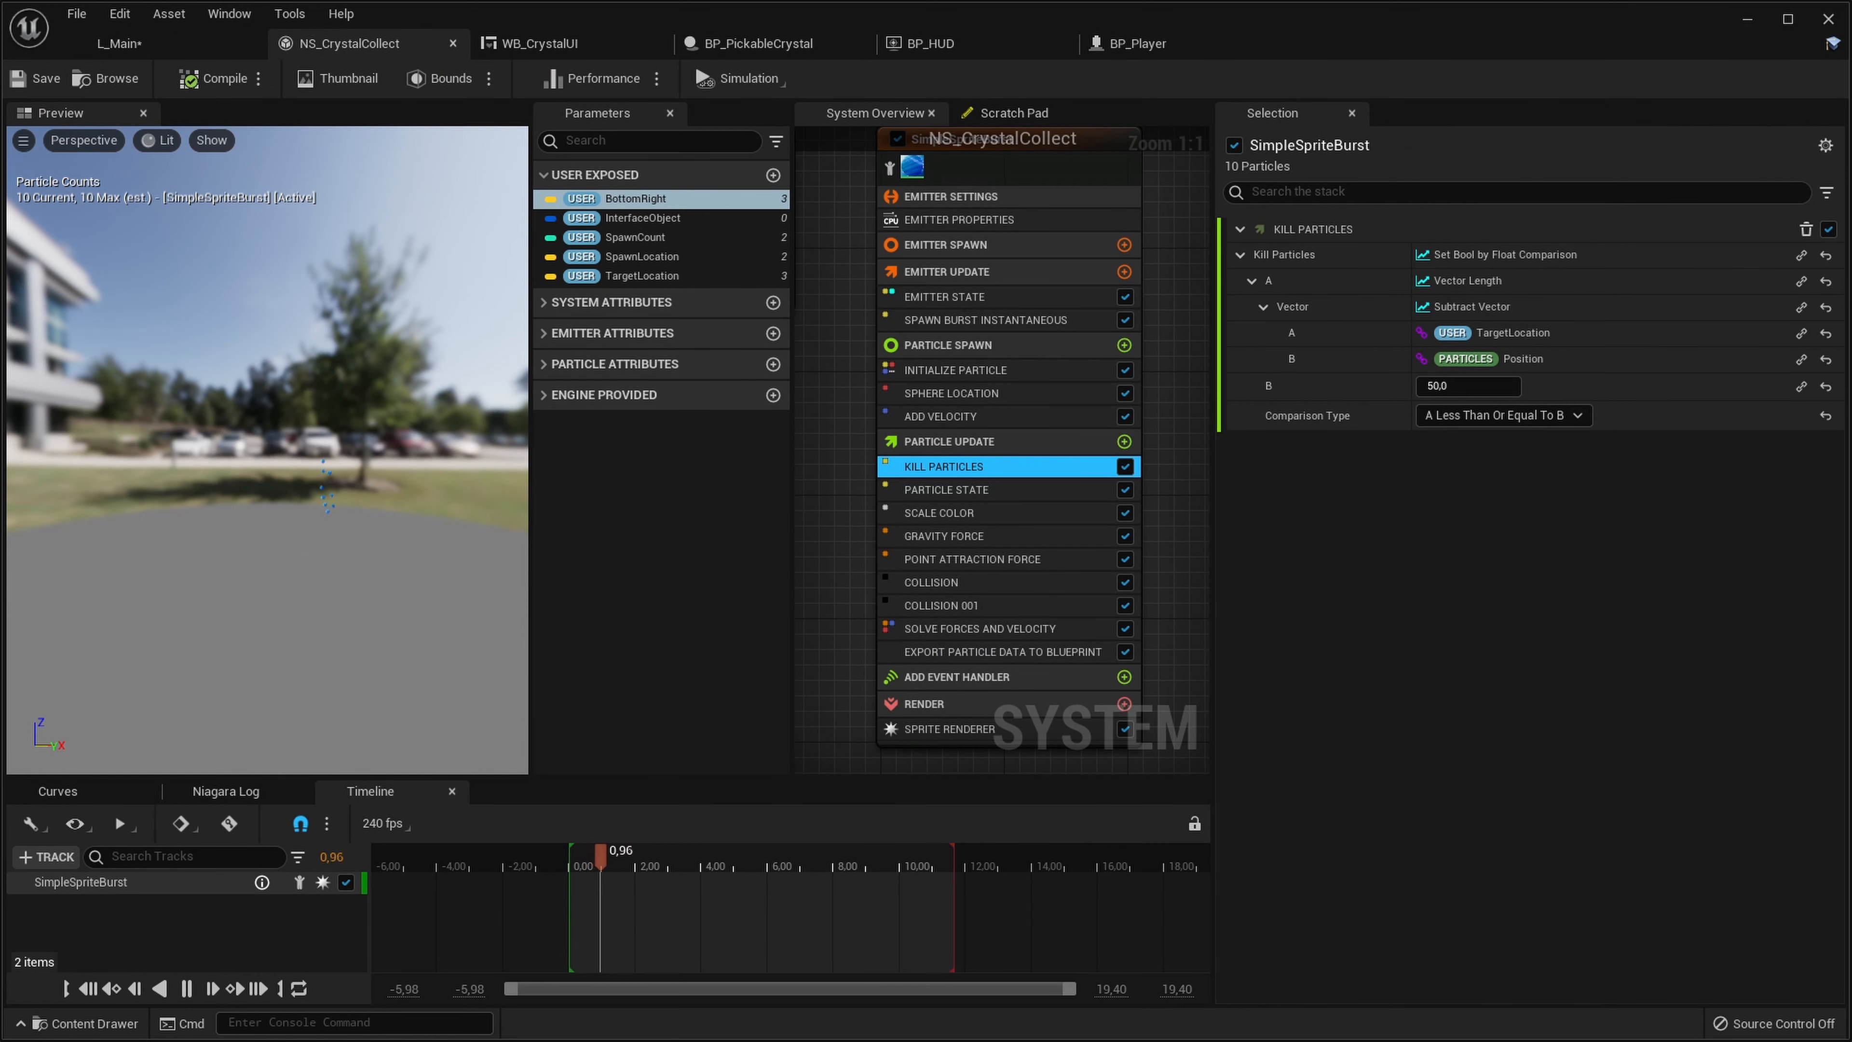
mouse_move(866, 622)
right_down()
mouse_move(885, 638)
mouse_move(861, 599)
right_up()
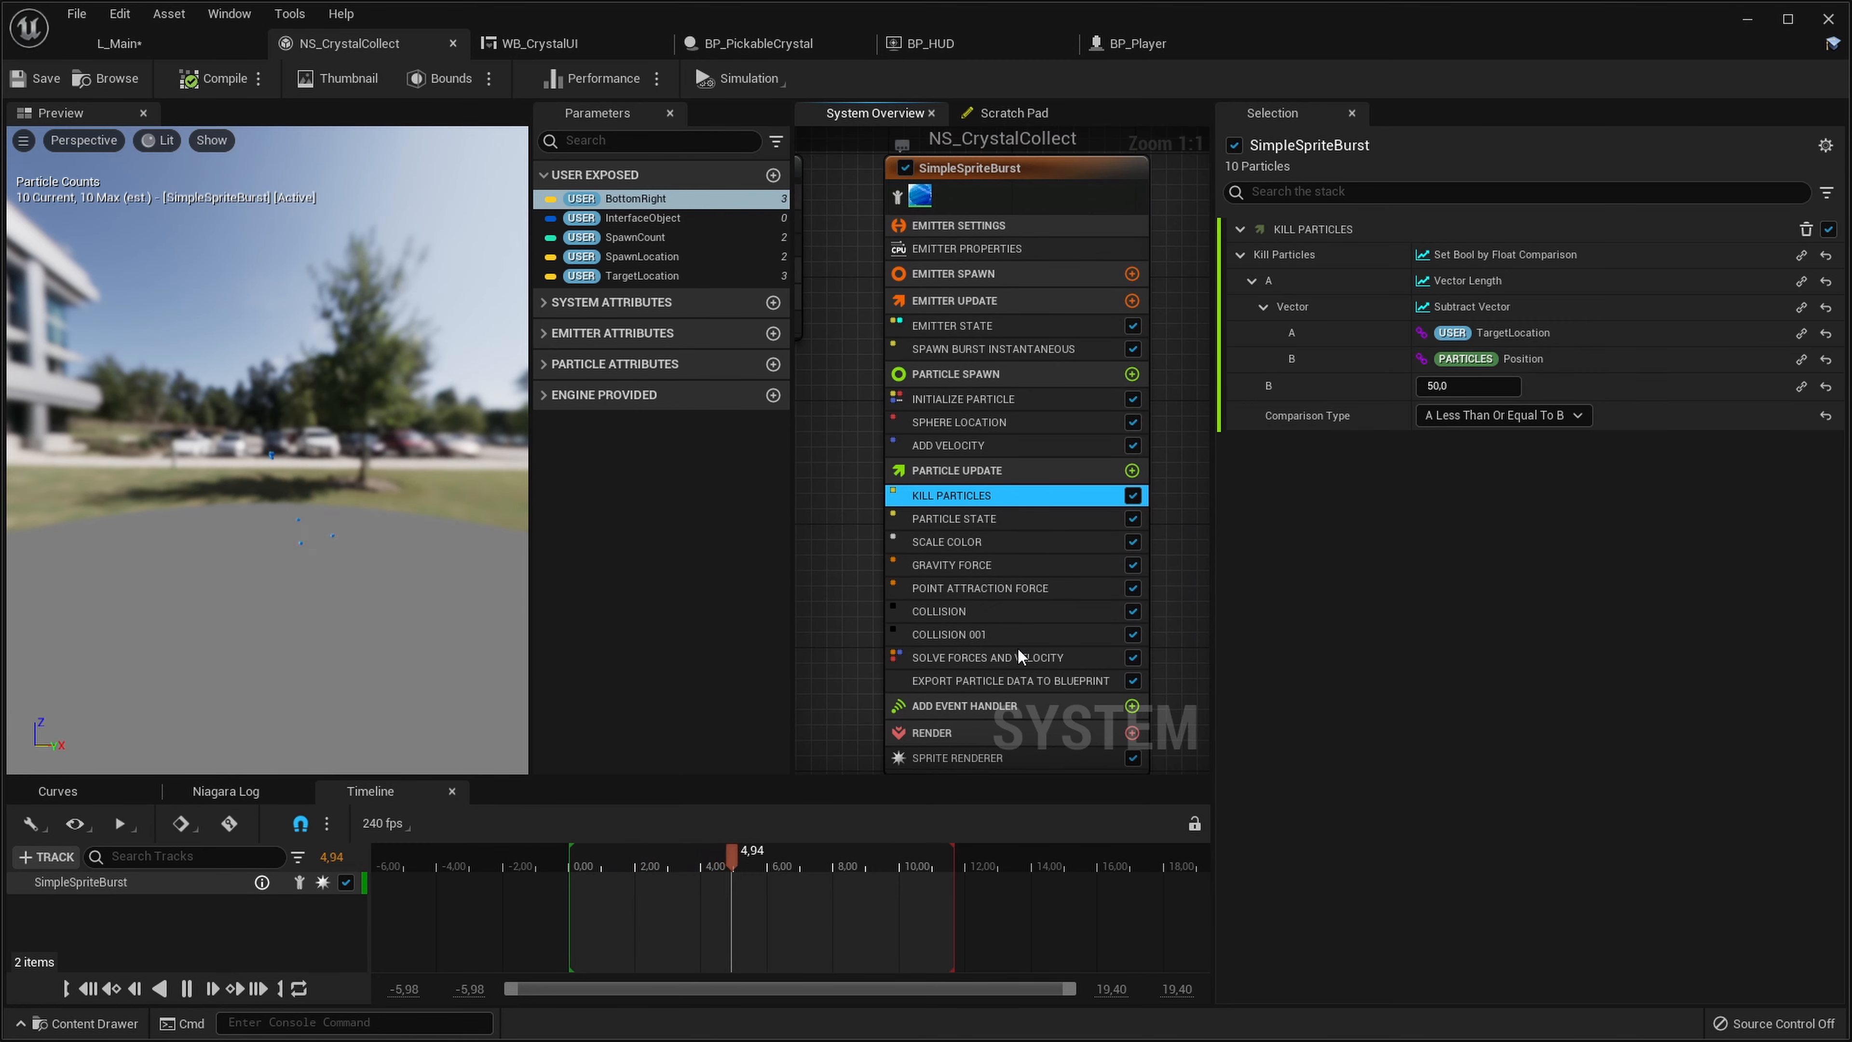
click(1037, 591)
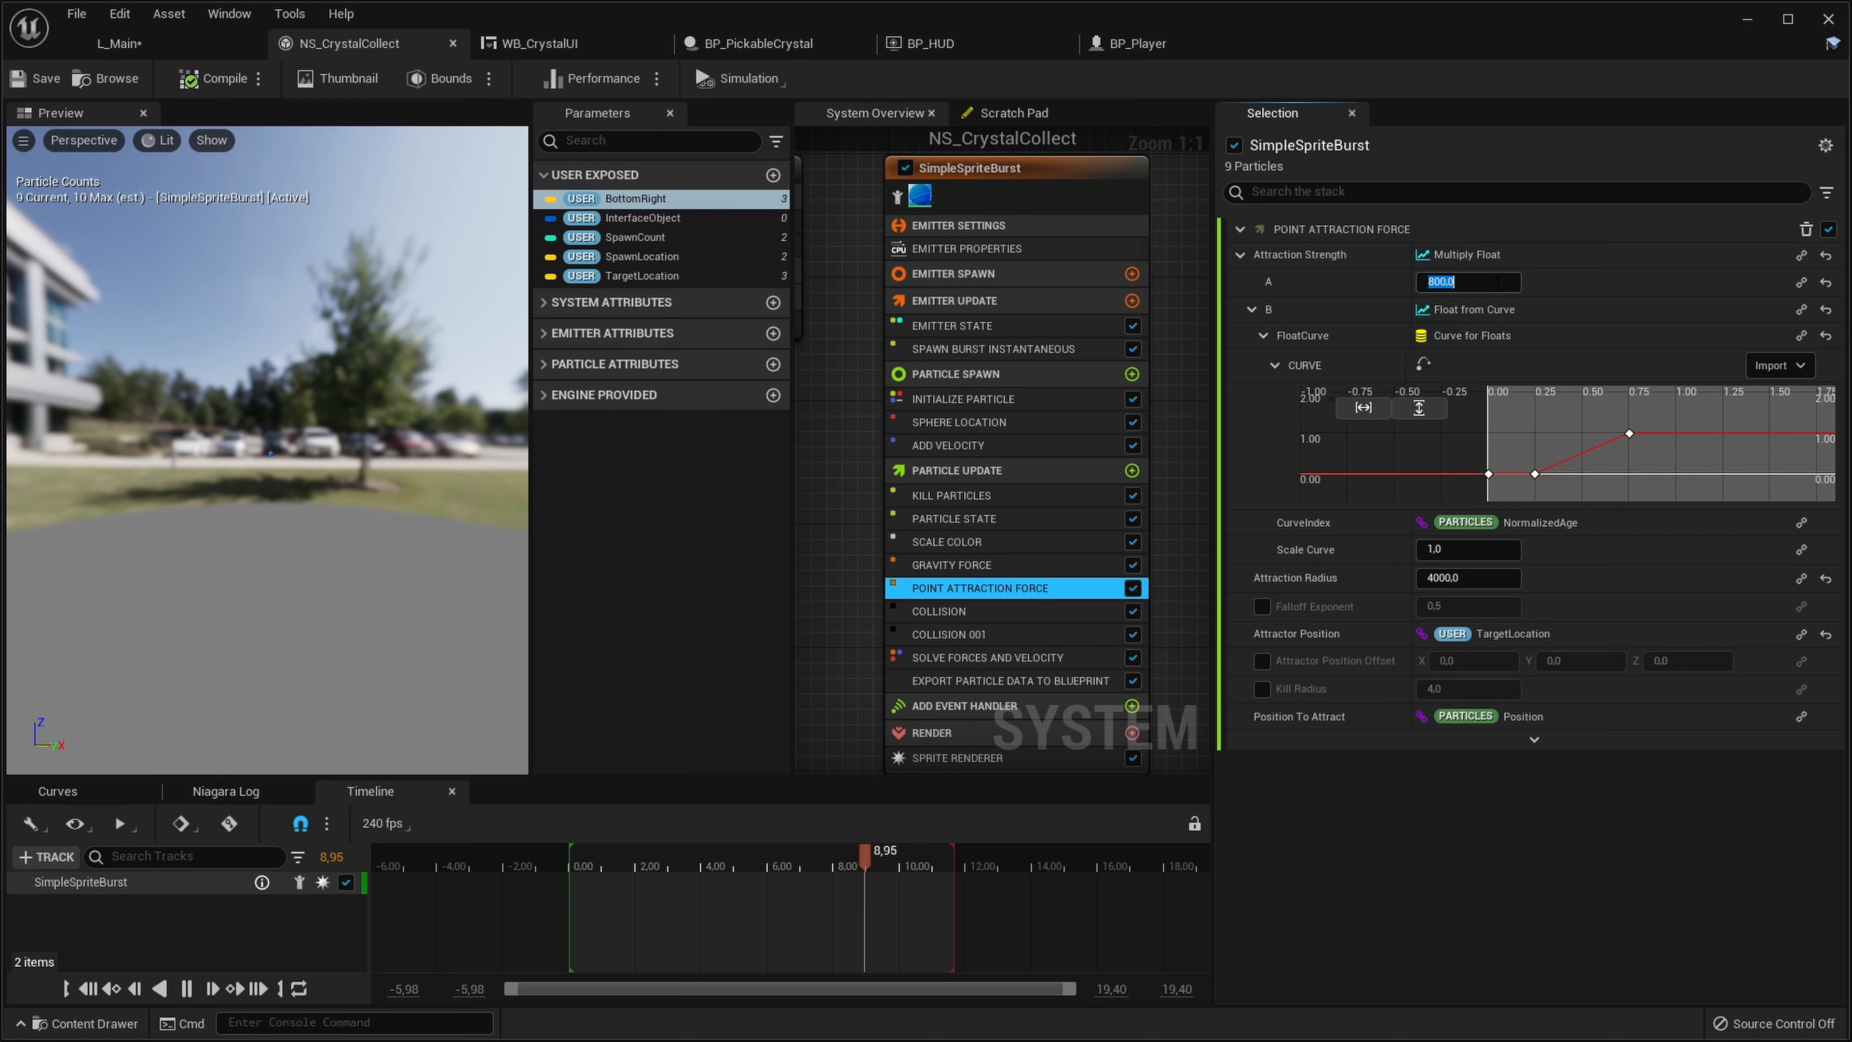
key(Return)
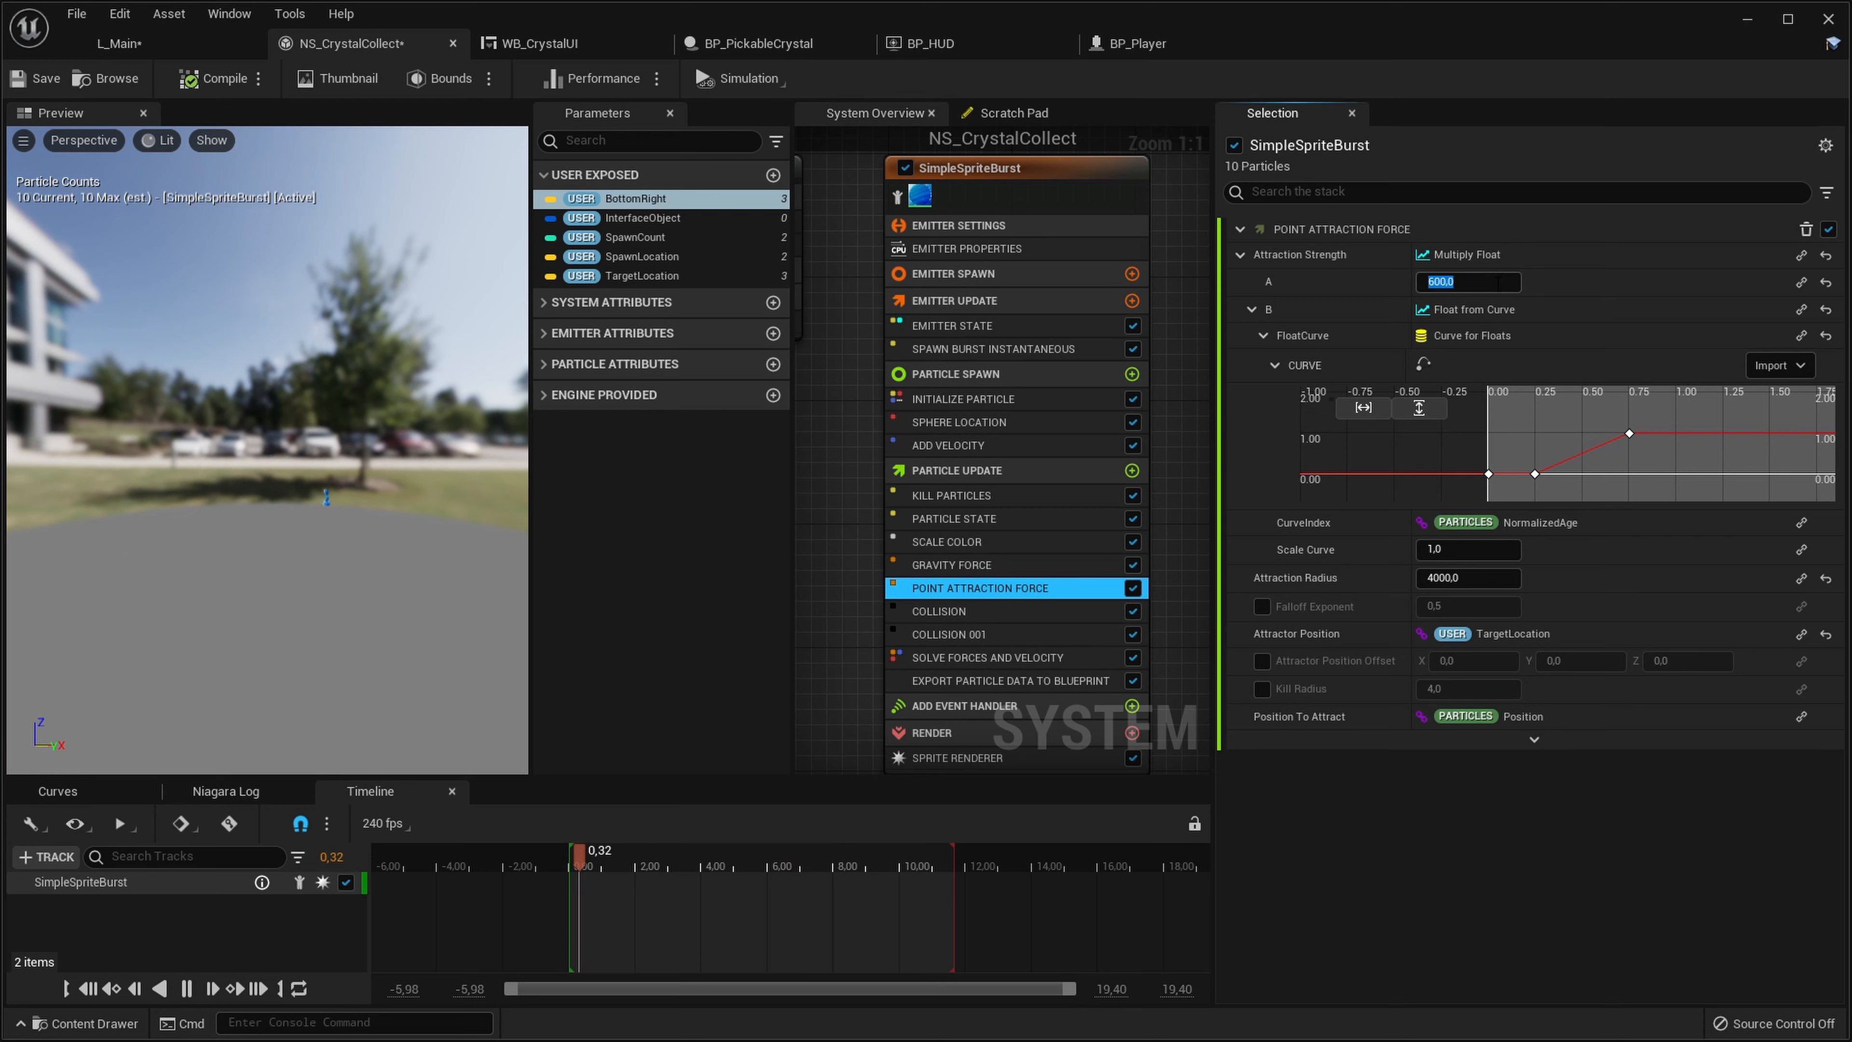
Widen the Add Velocity random range to -800 for the minimum X and 800 for the maximum X
click(1021, 446)
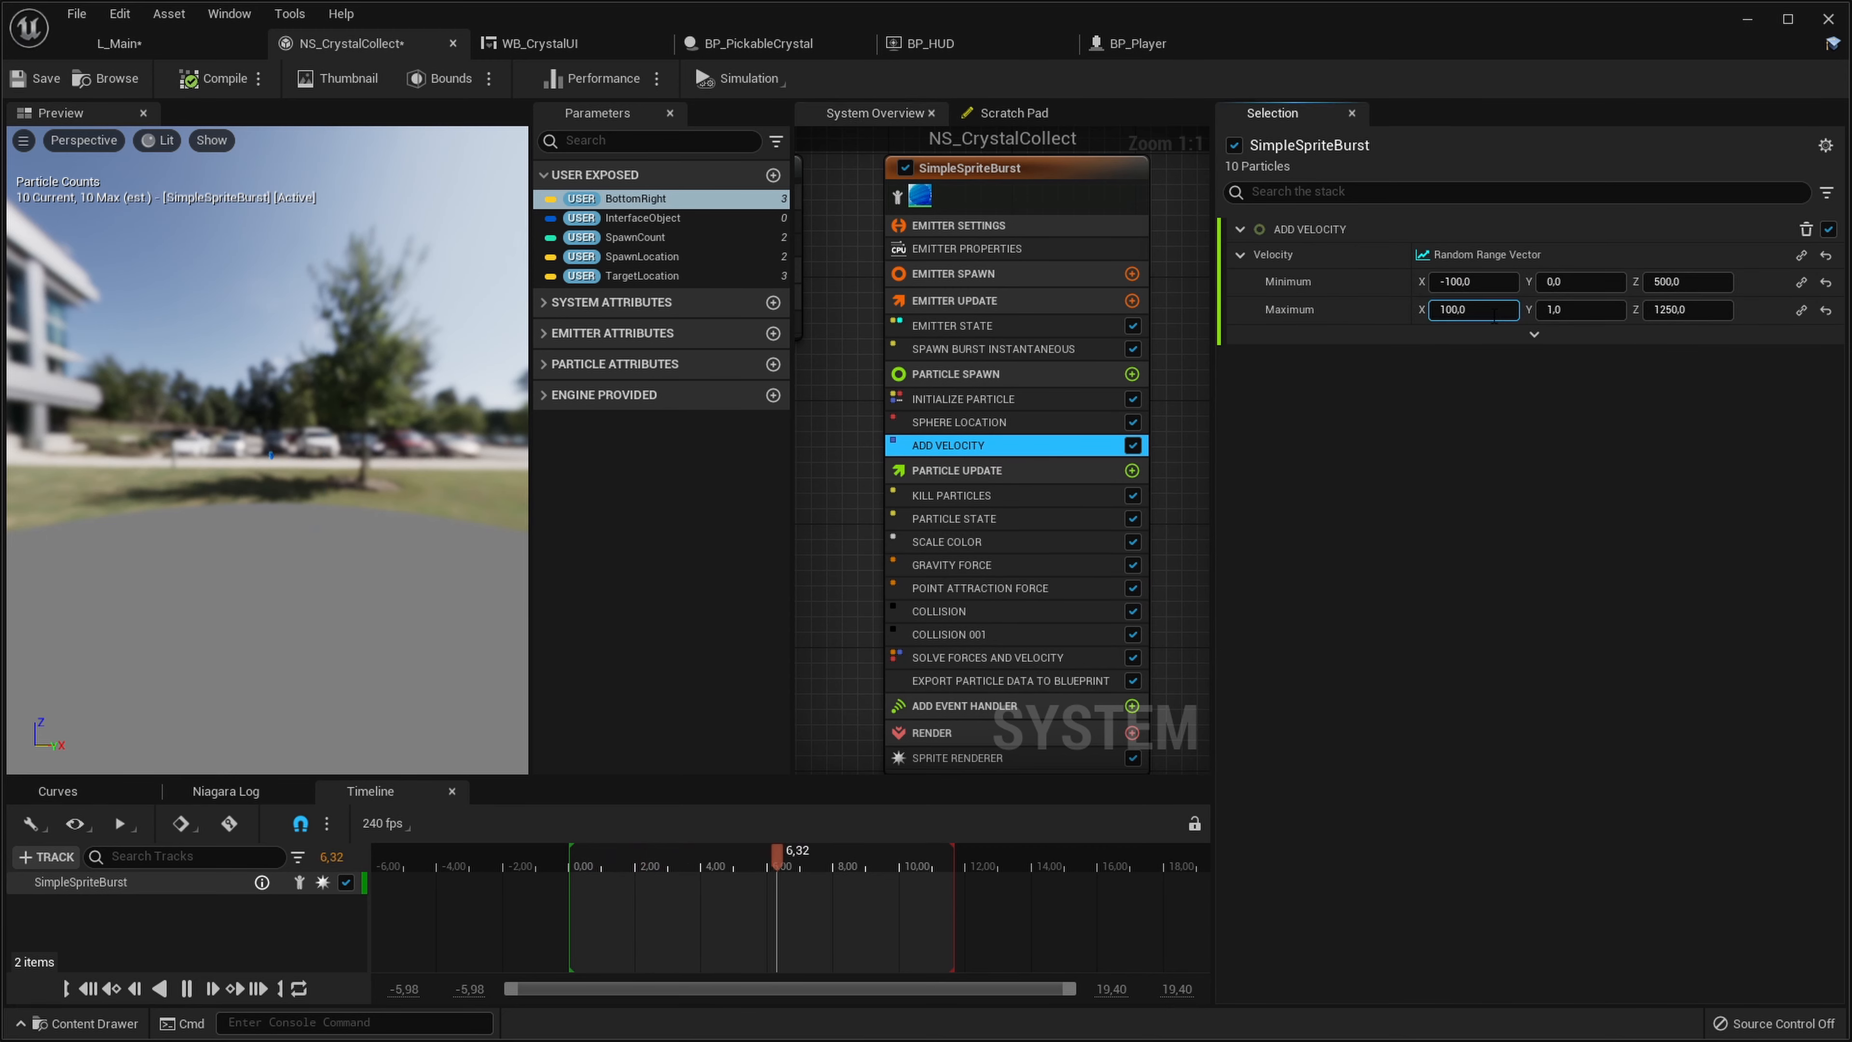
text(800)
click(1492, 280)
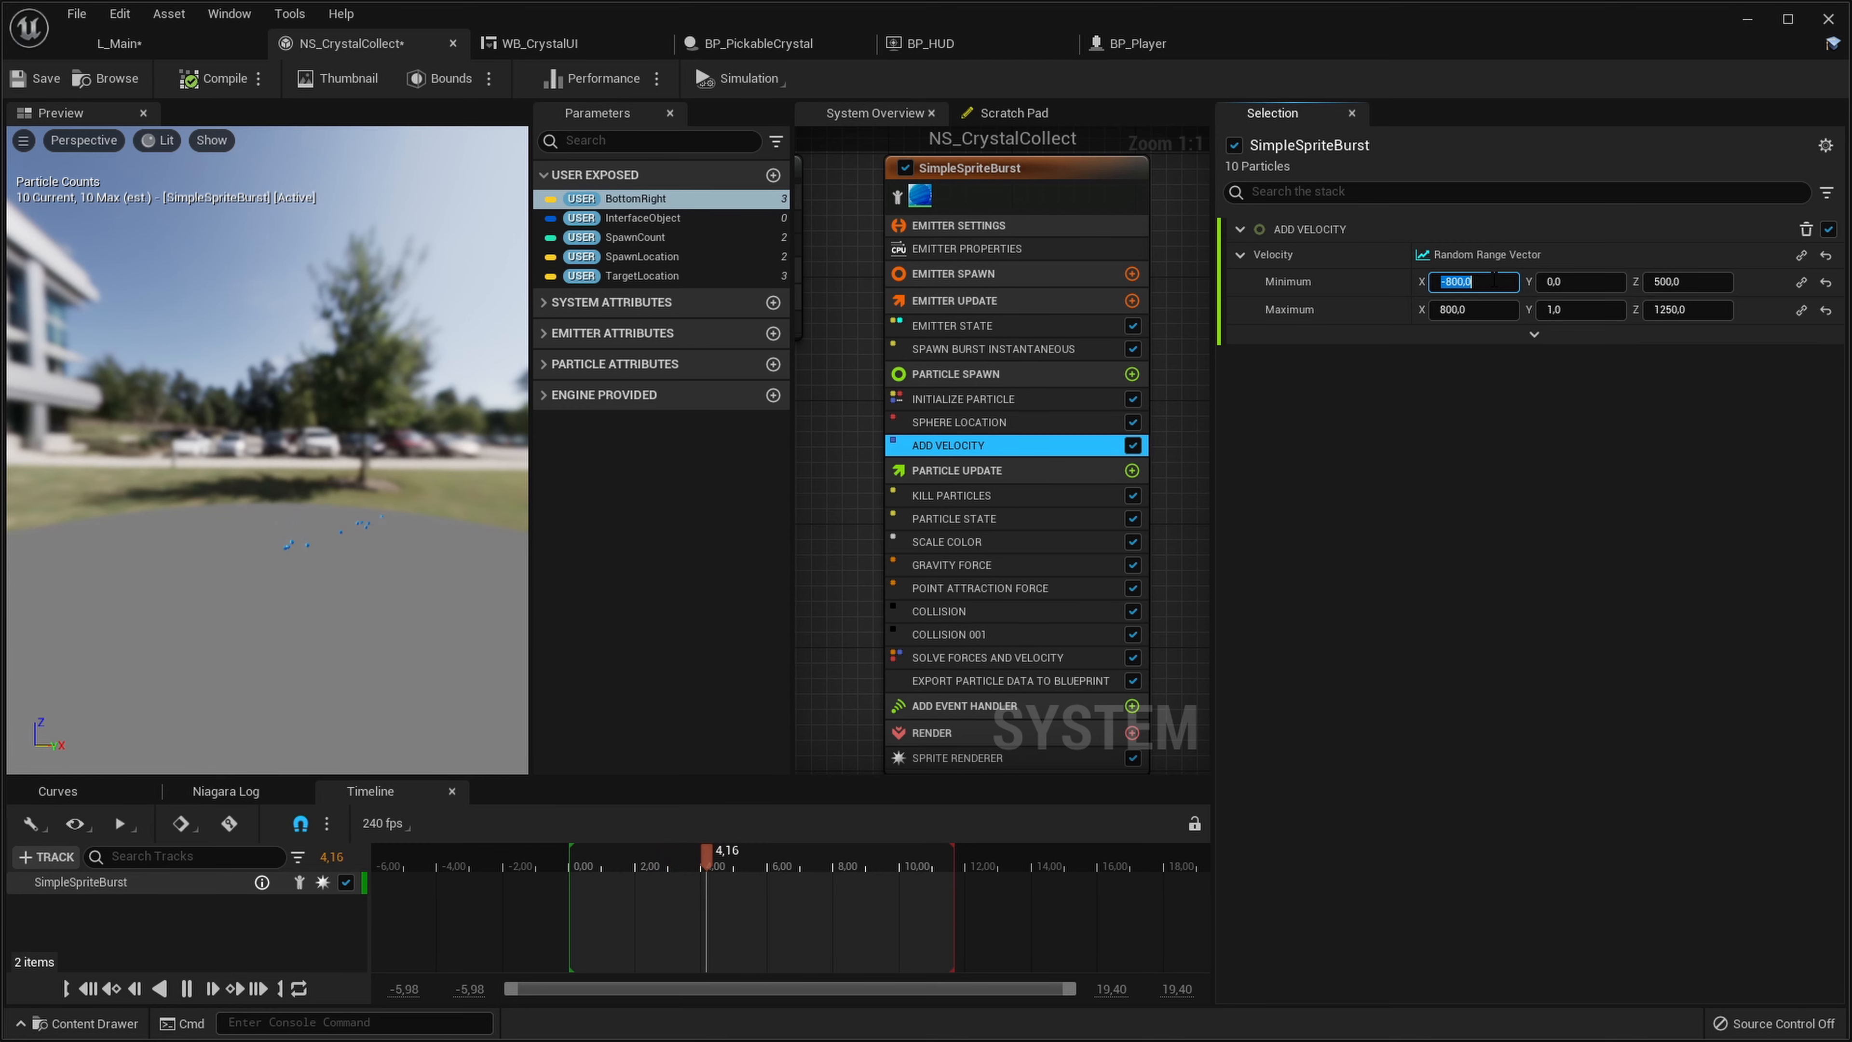
Set the Restitution of both the Collision and Collision 001 modules to 0.5 and save the Niagara system
click(939, 610)
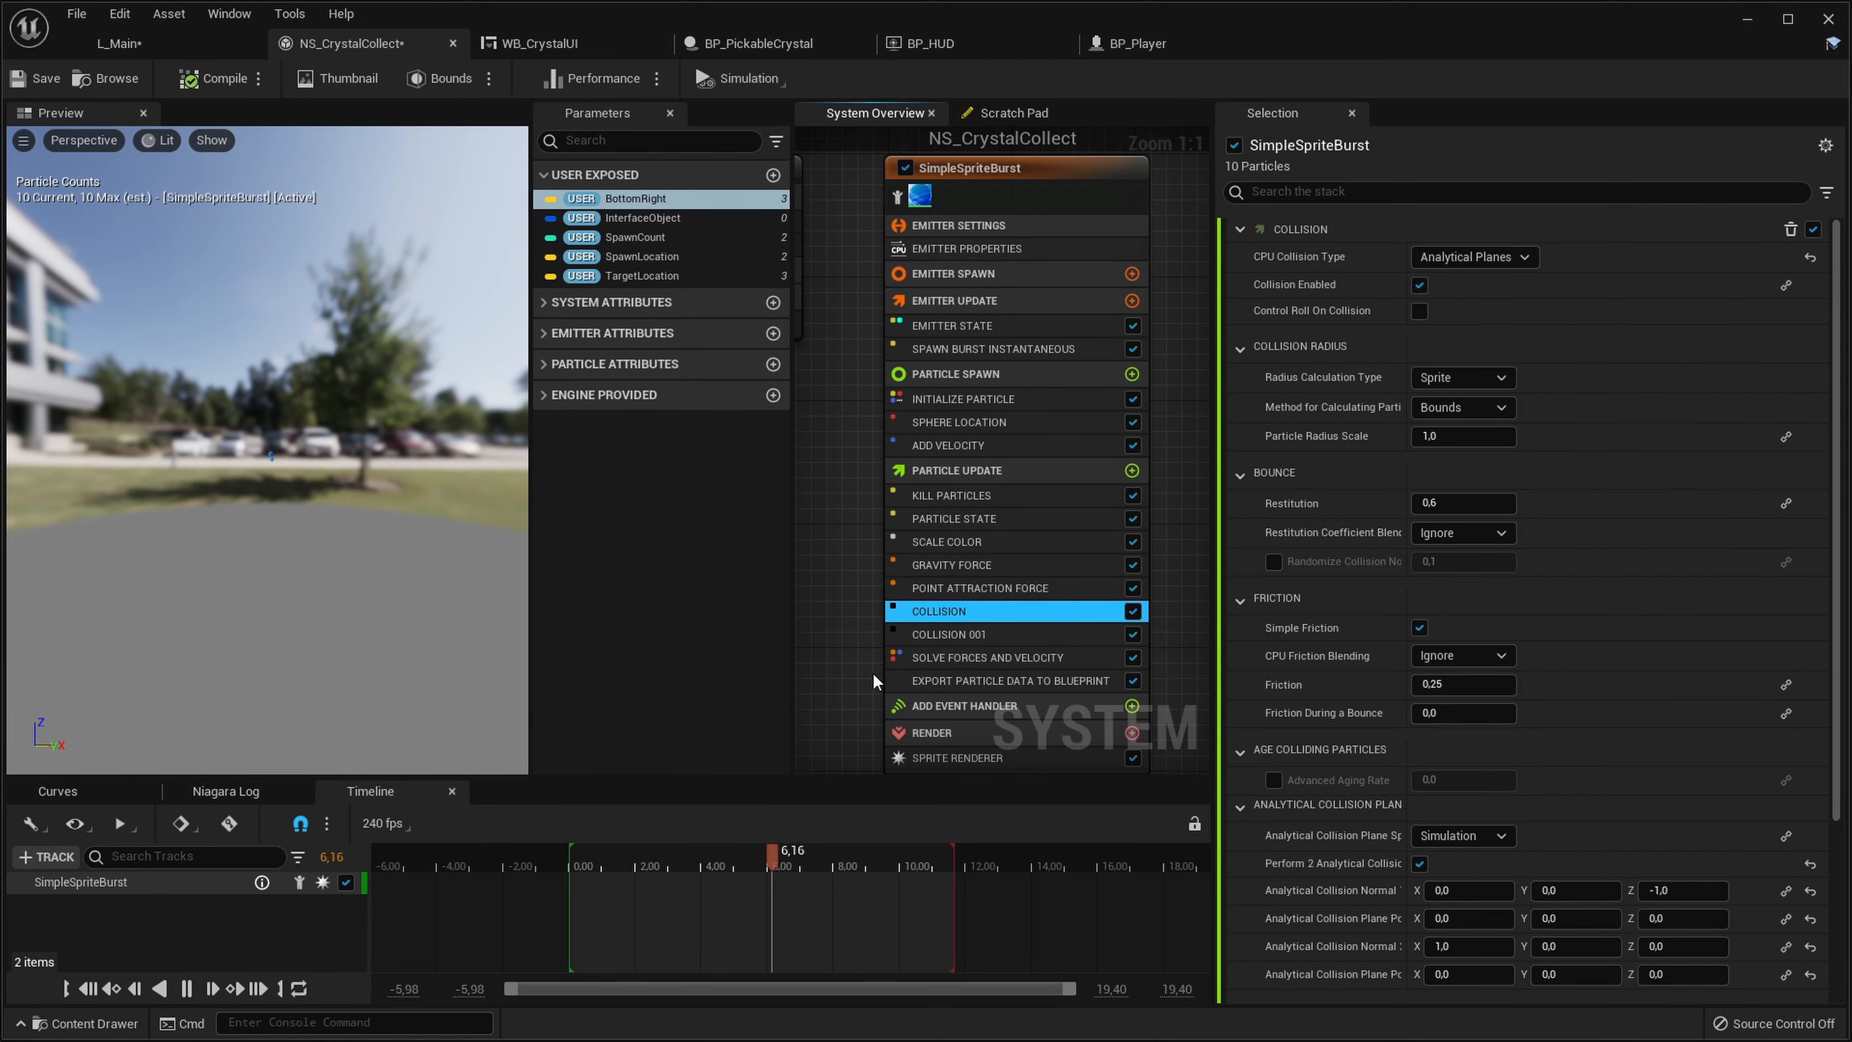
right_click(918, 633)
right_drag(868, 477, 900, 377)
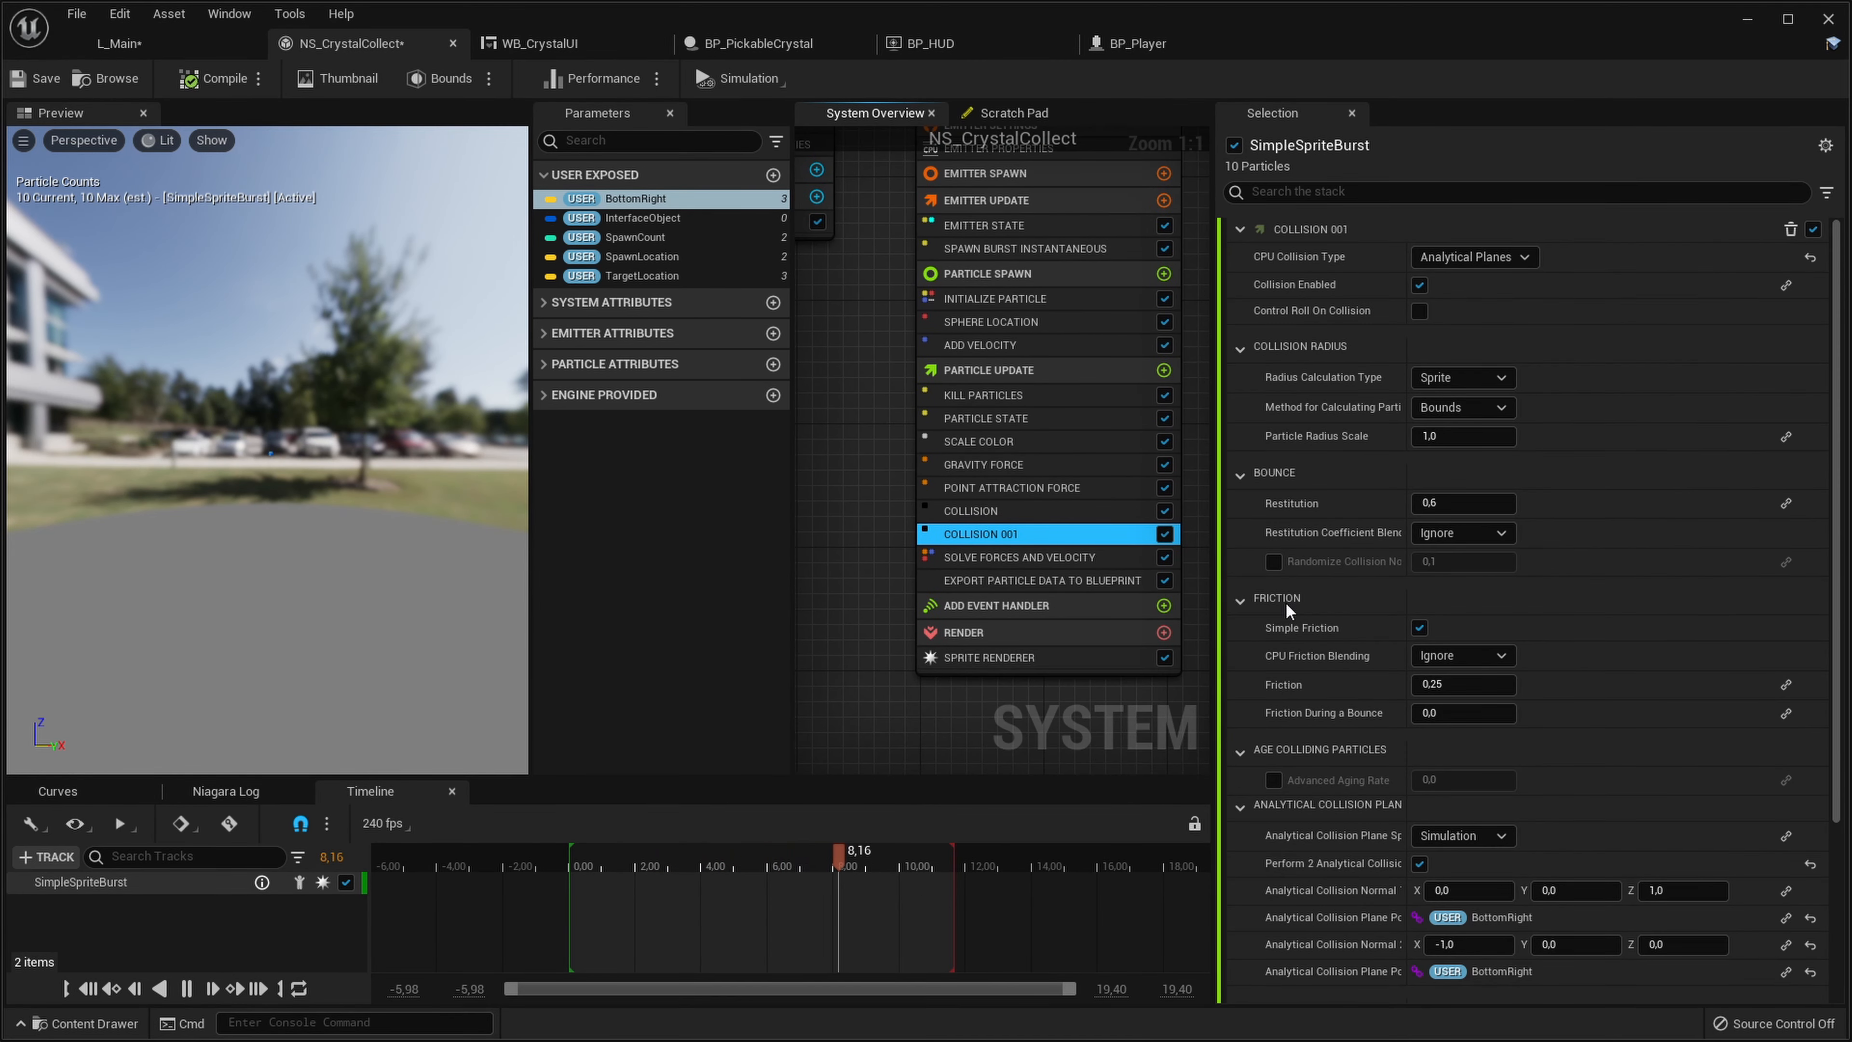
mouse_move(1380, 532)
click(1458, 509)
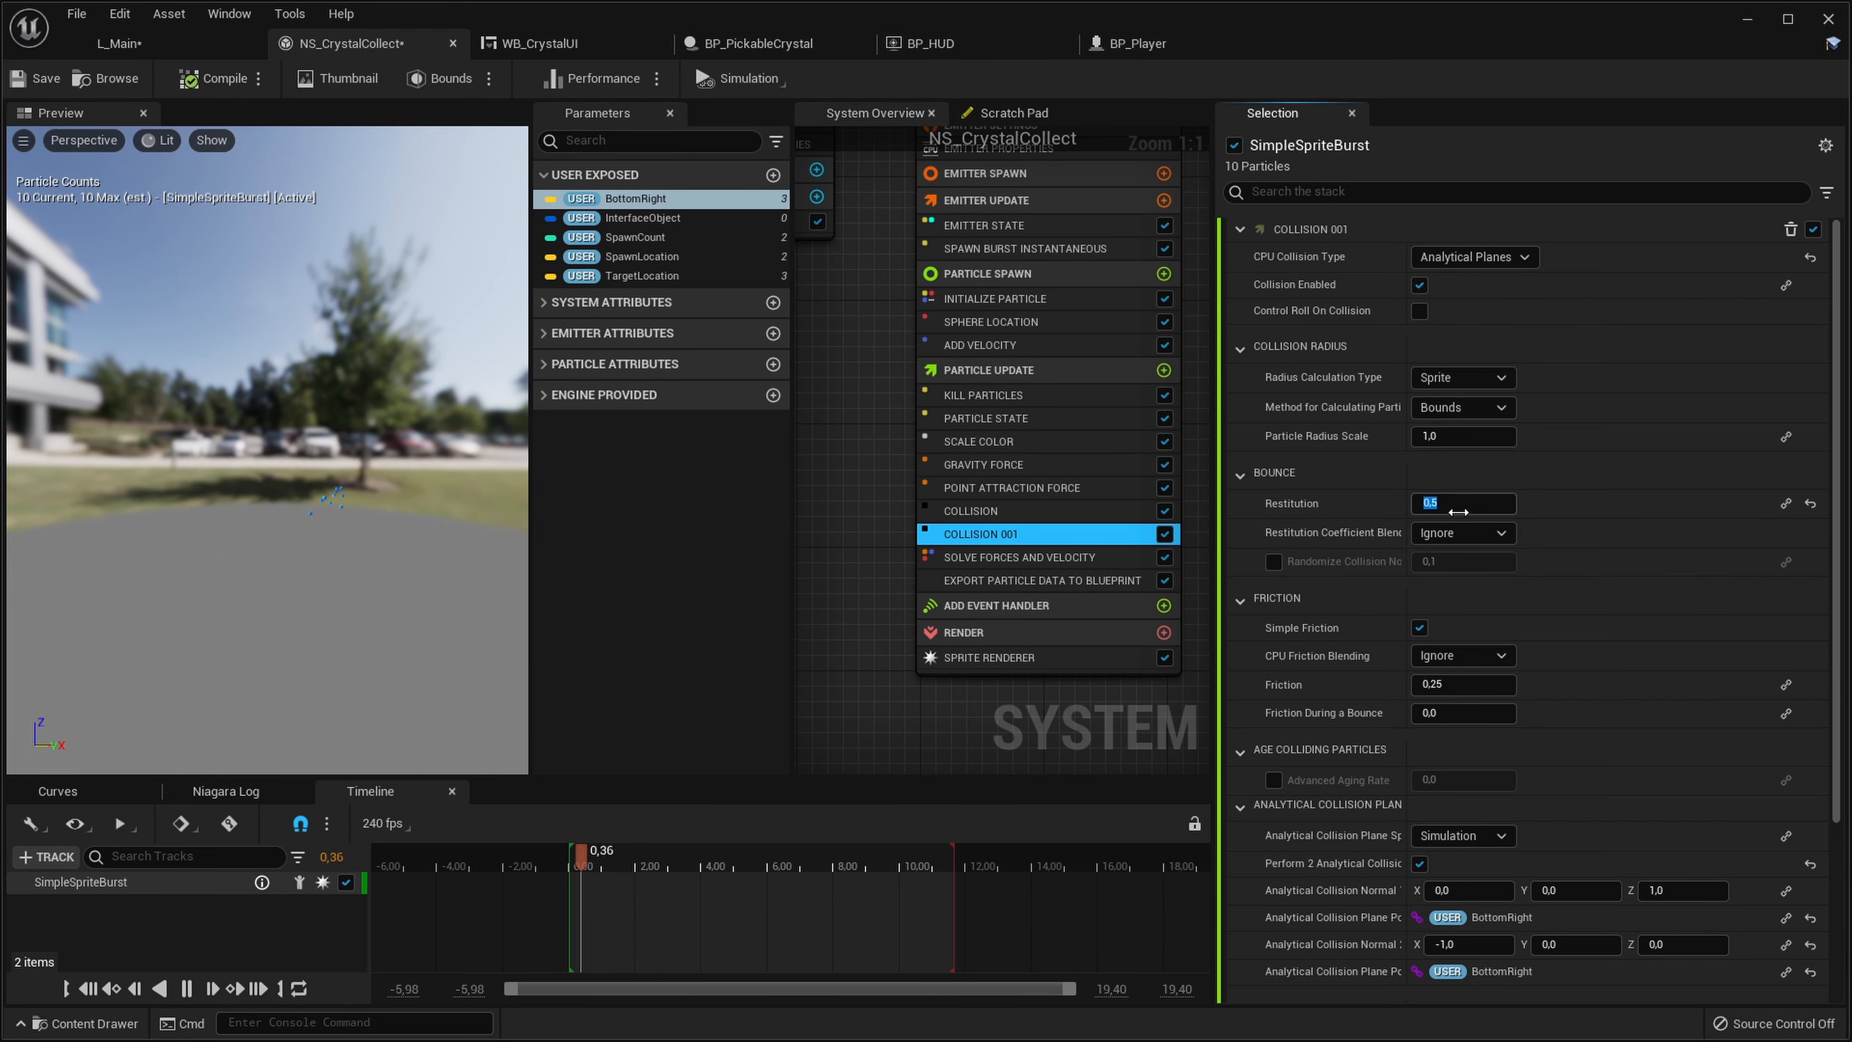
click(1043, 512)
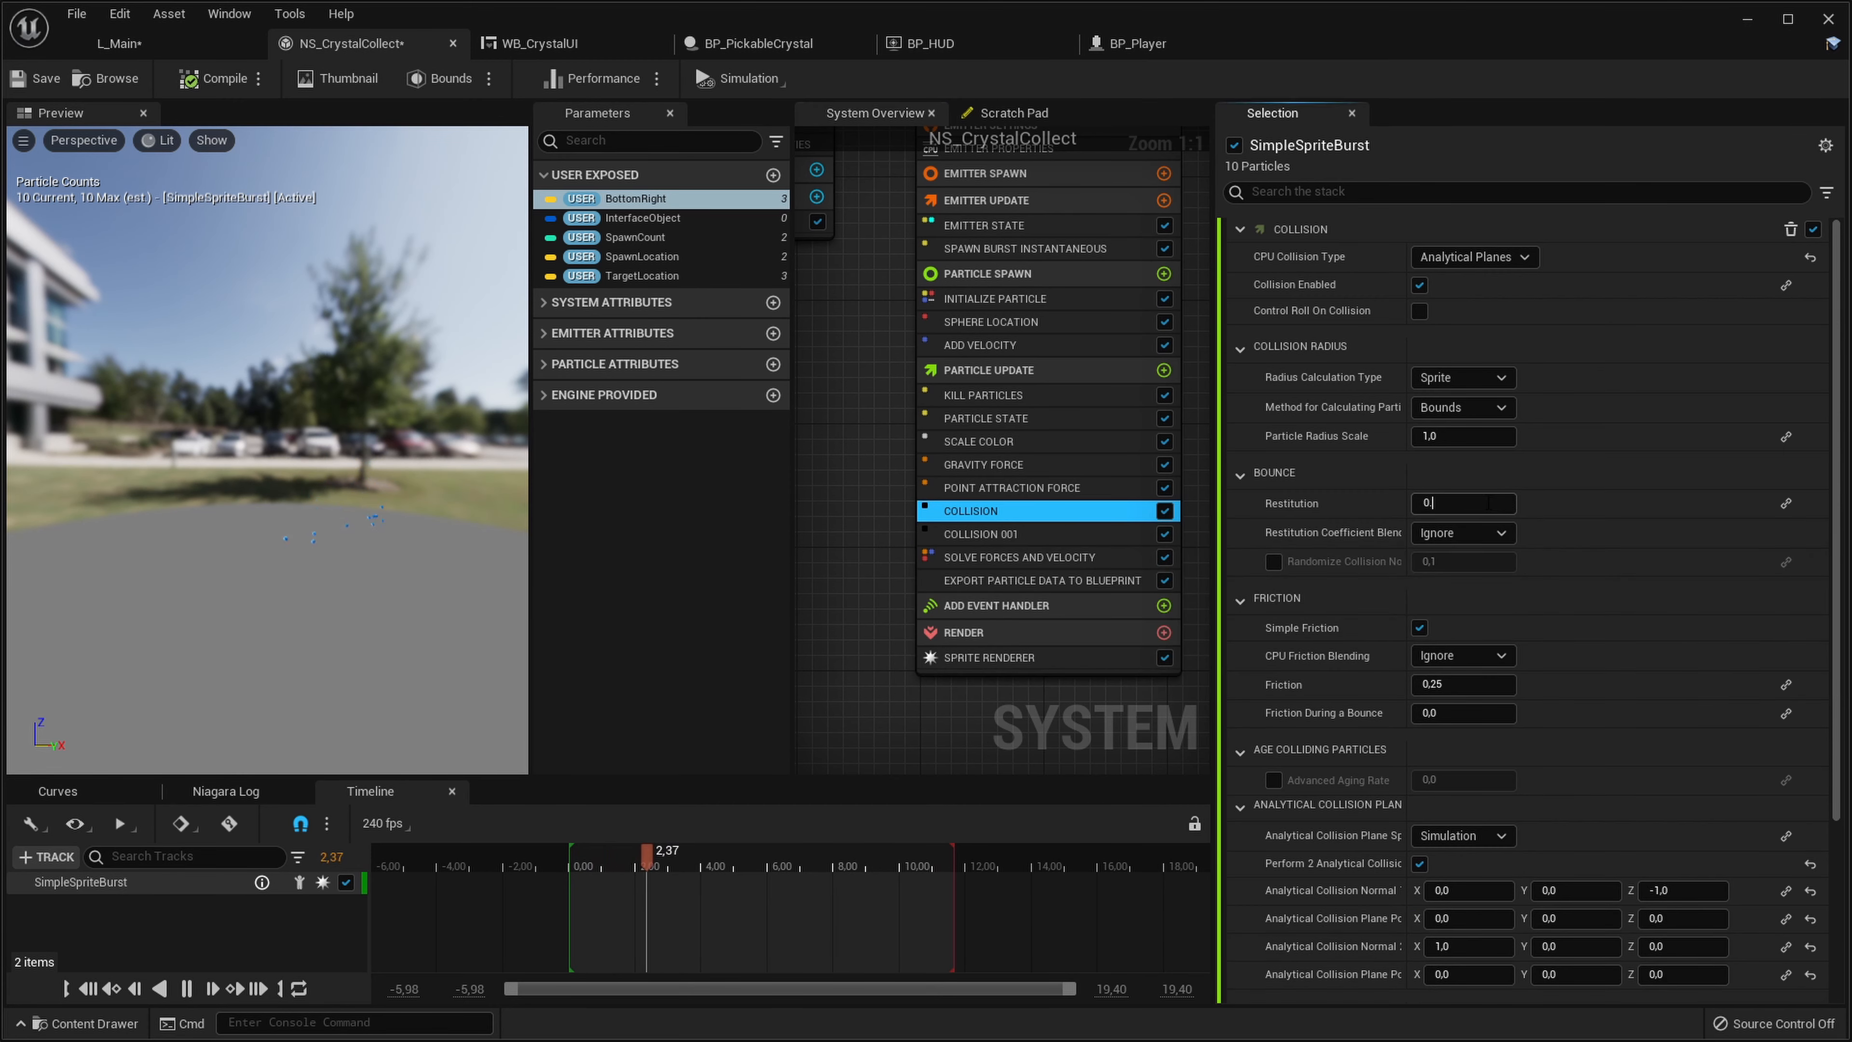
key(ctrl+s)
Play L_Main and collect the 40-crystal pickup to check the wider, bouncing particle burst
click(119, 43)
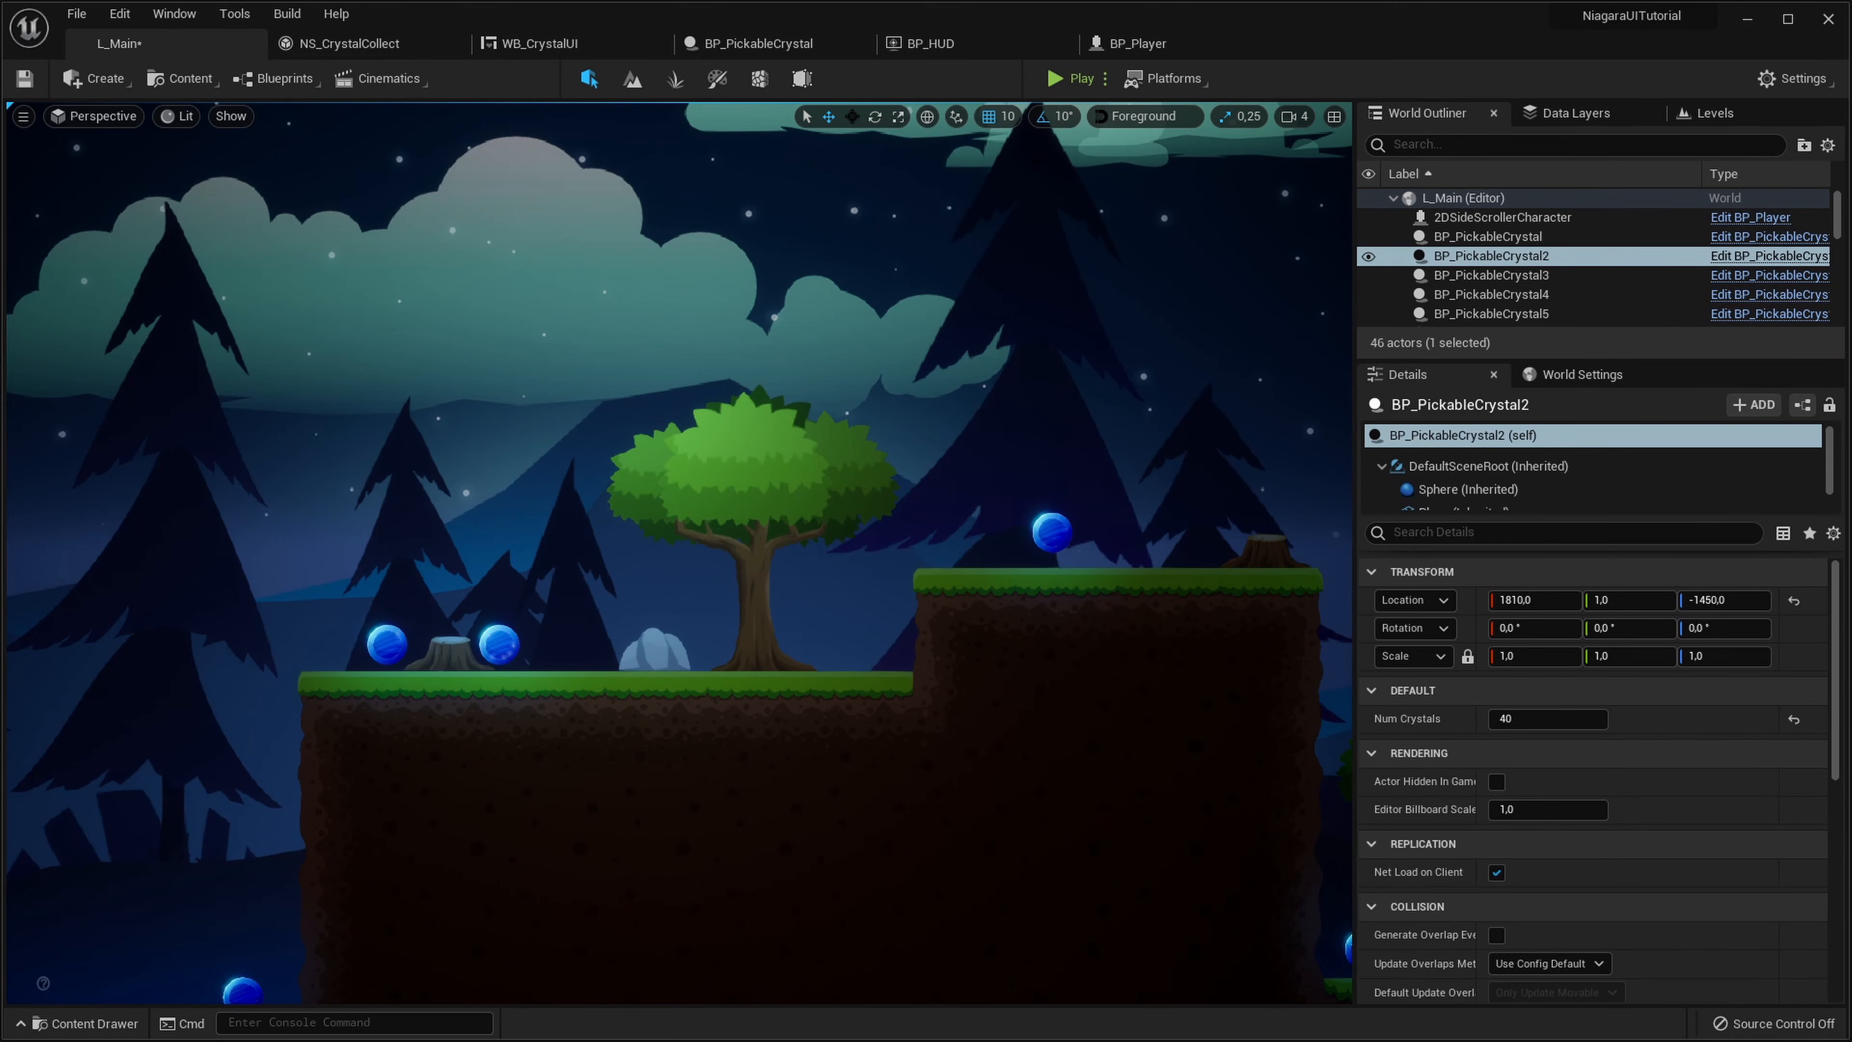
click(1070, 78)
key(d)
key(space)
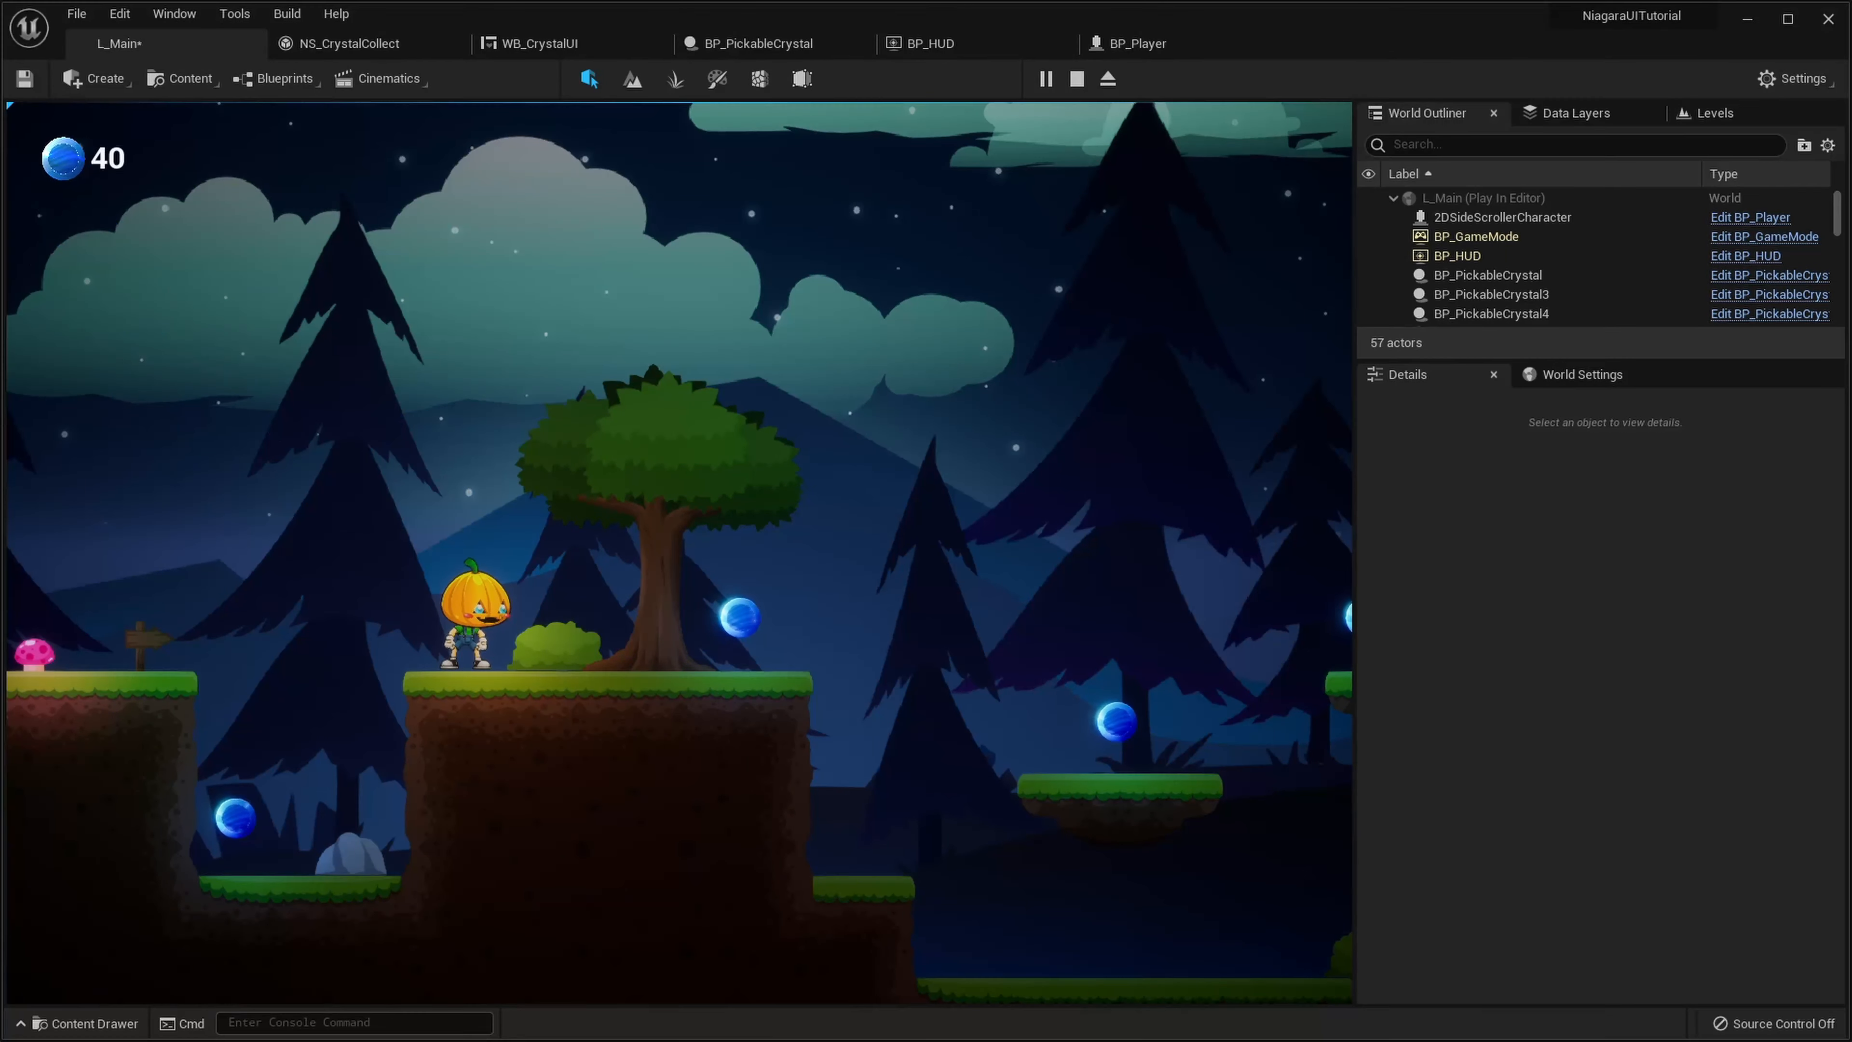
key(Escape)
Add a Drag module to Particle Update in NS_CrystalCollect, place it right after Gravity Force, and set Drag to 0.5
click(352, 43)
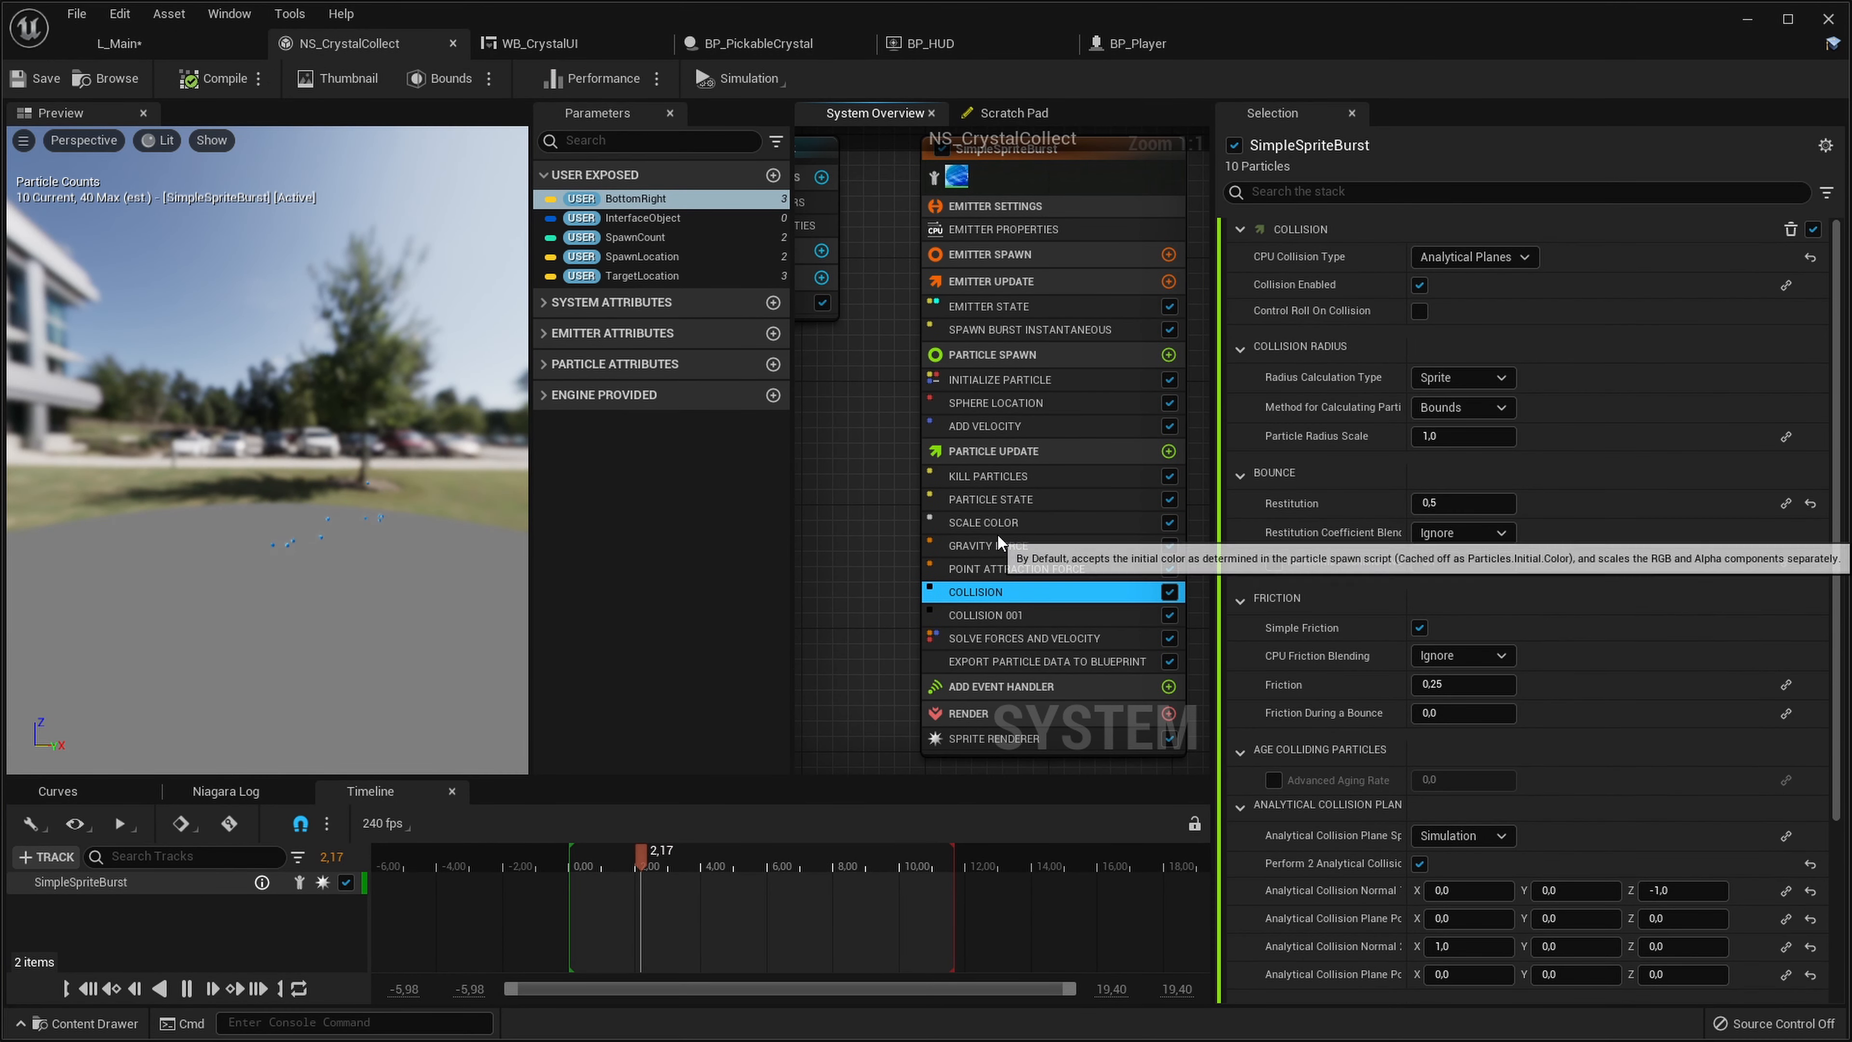
click(997, 540)
click(1165, 458)
click(1169, 453)
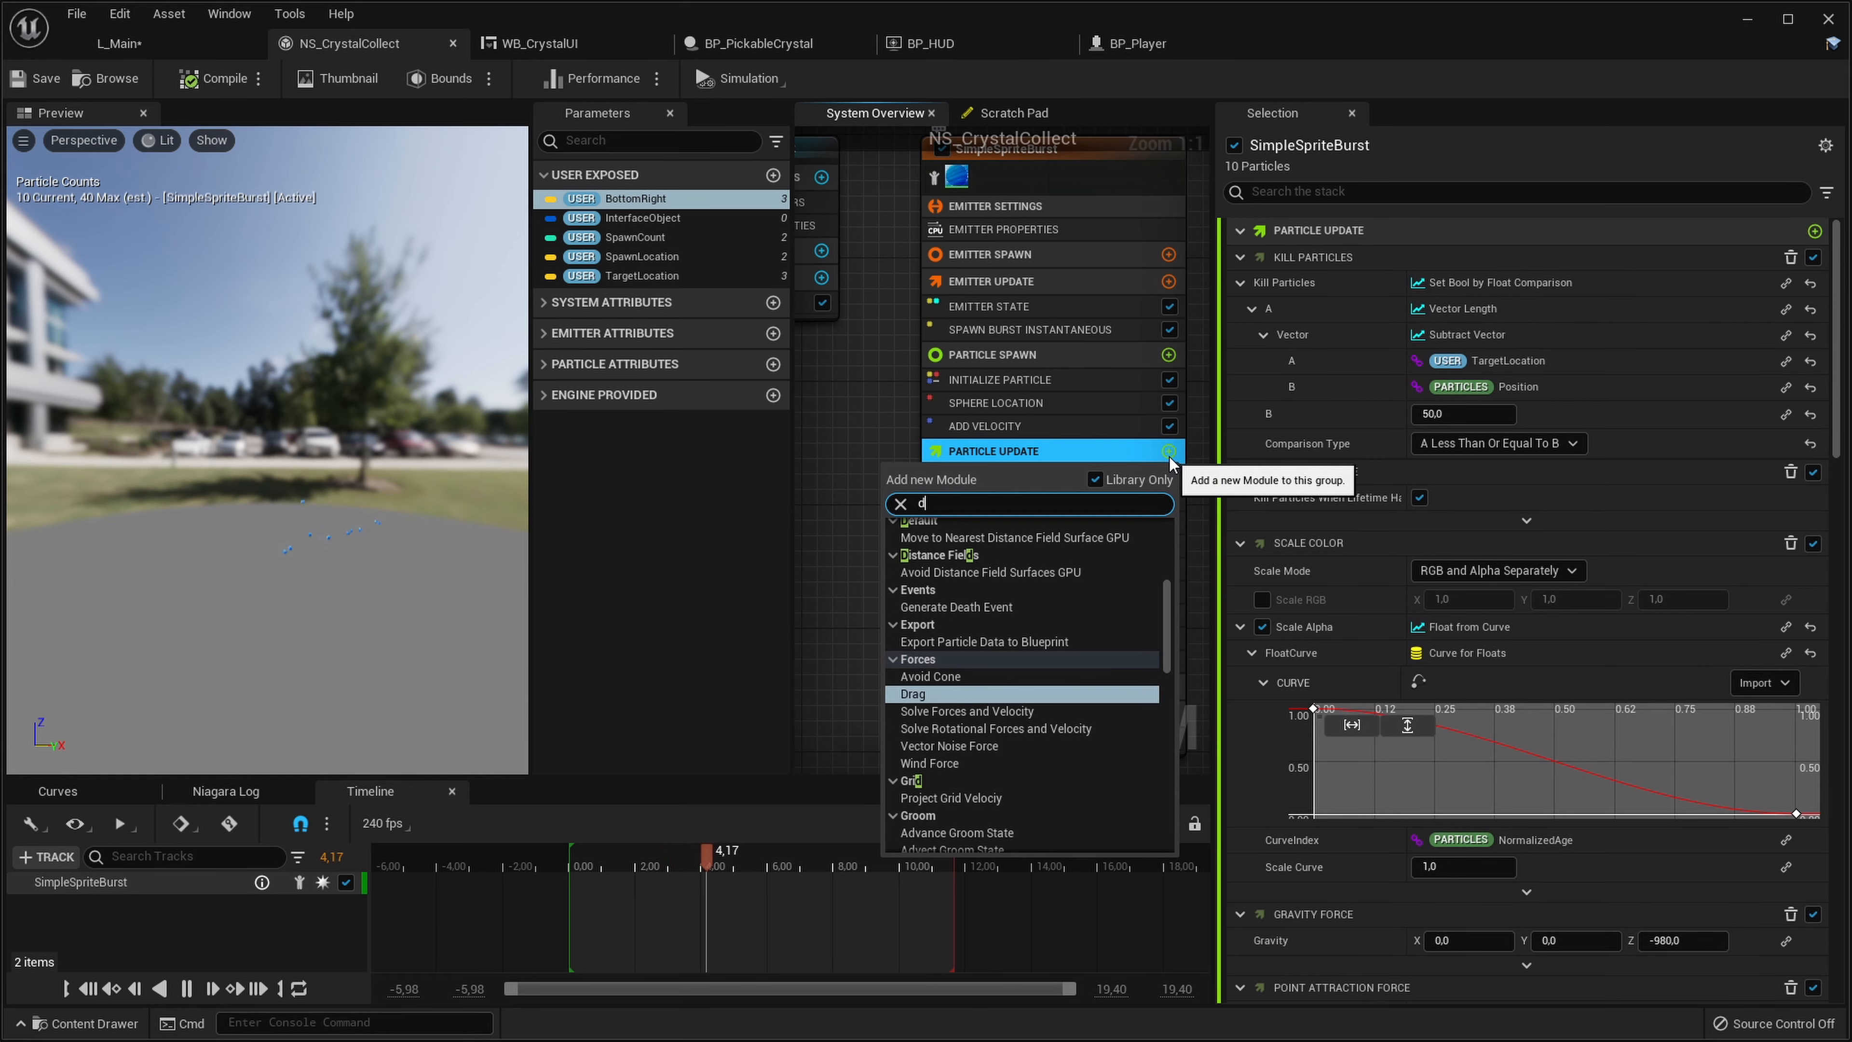
text(dra)
click(920, 579)
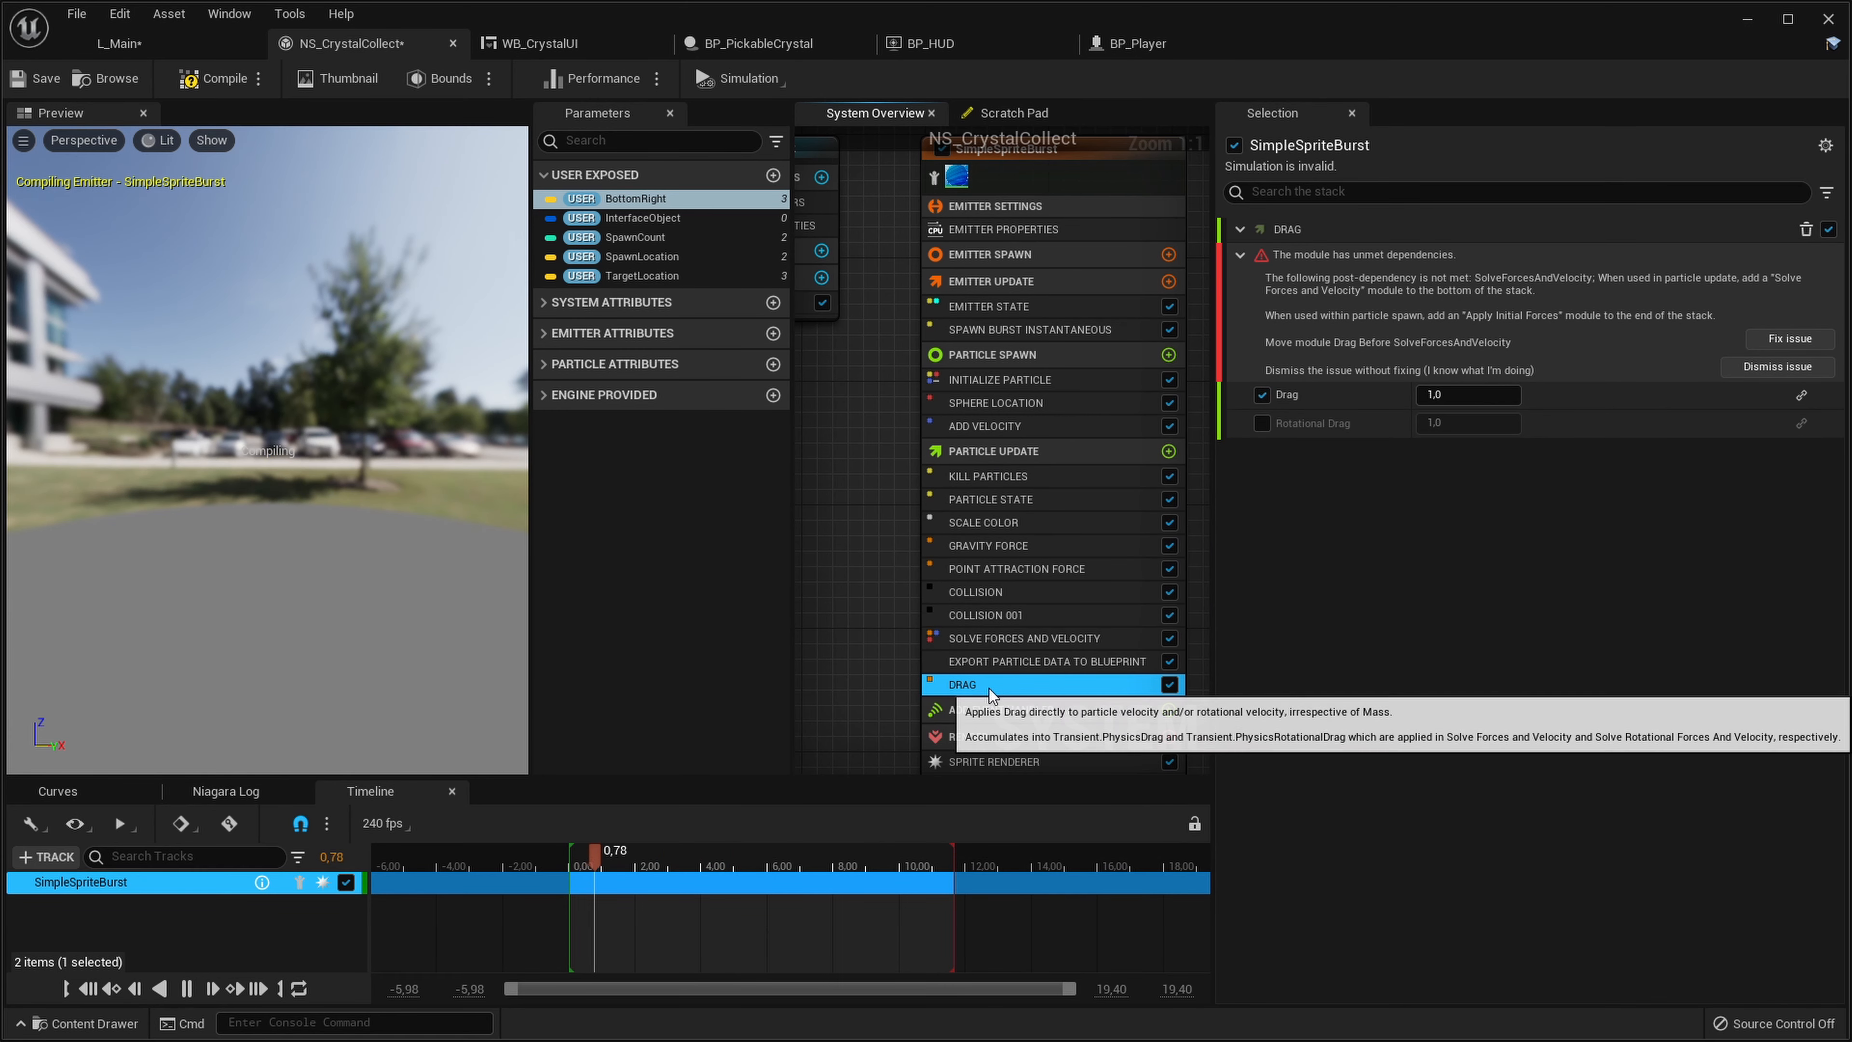
drag(1049, 686, 1024, 565)
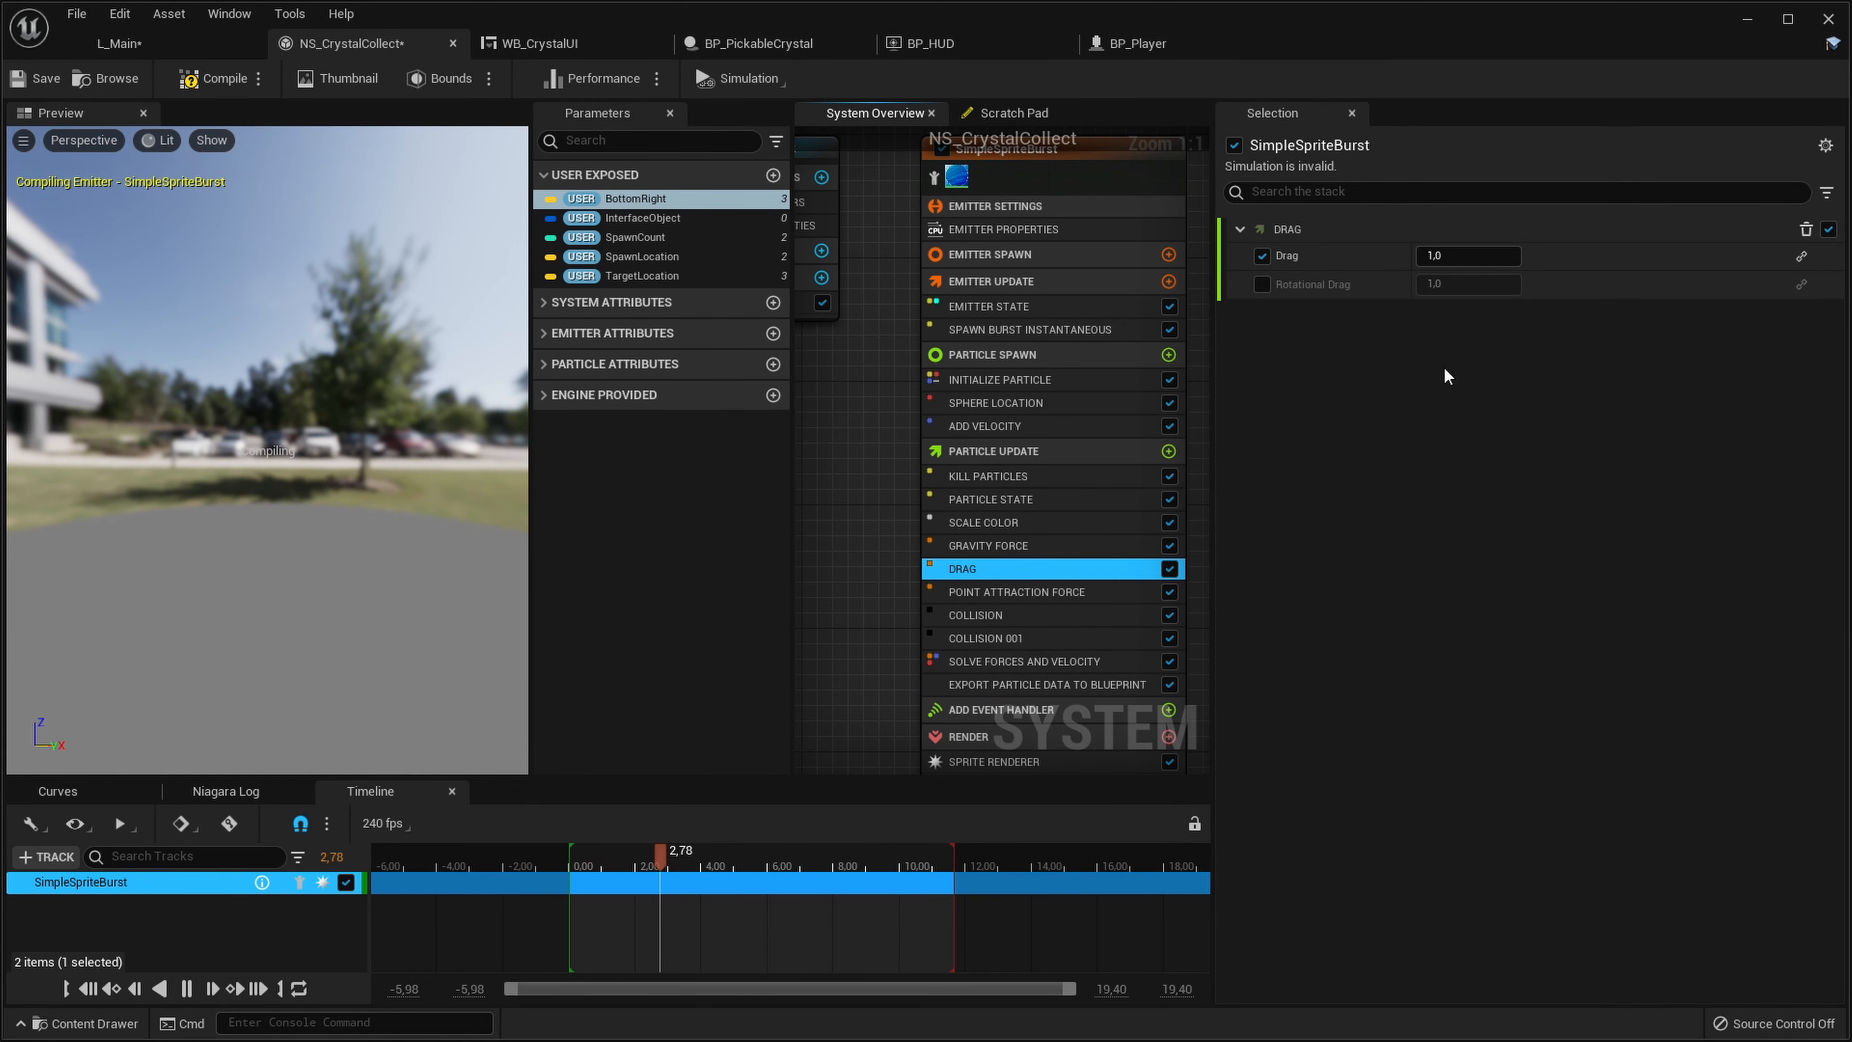
click(1468, 259)
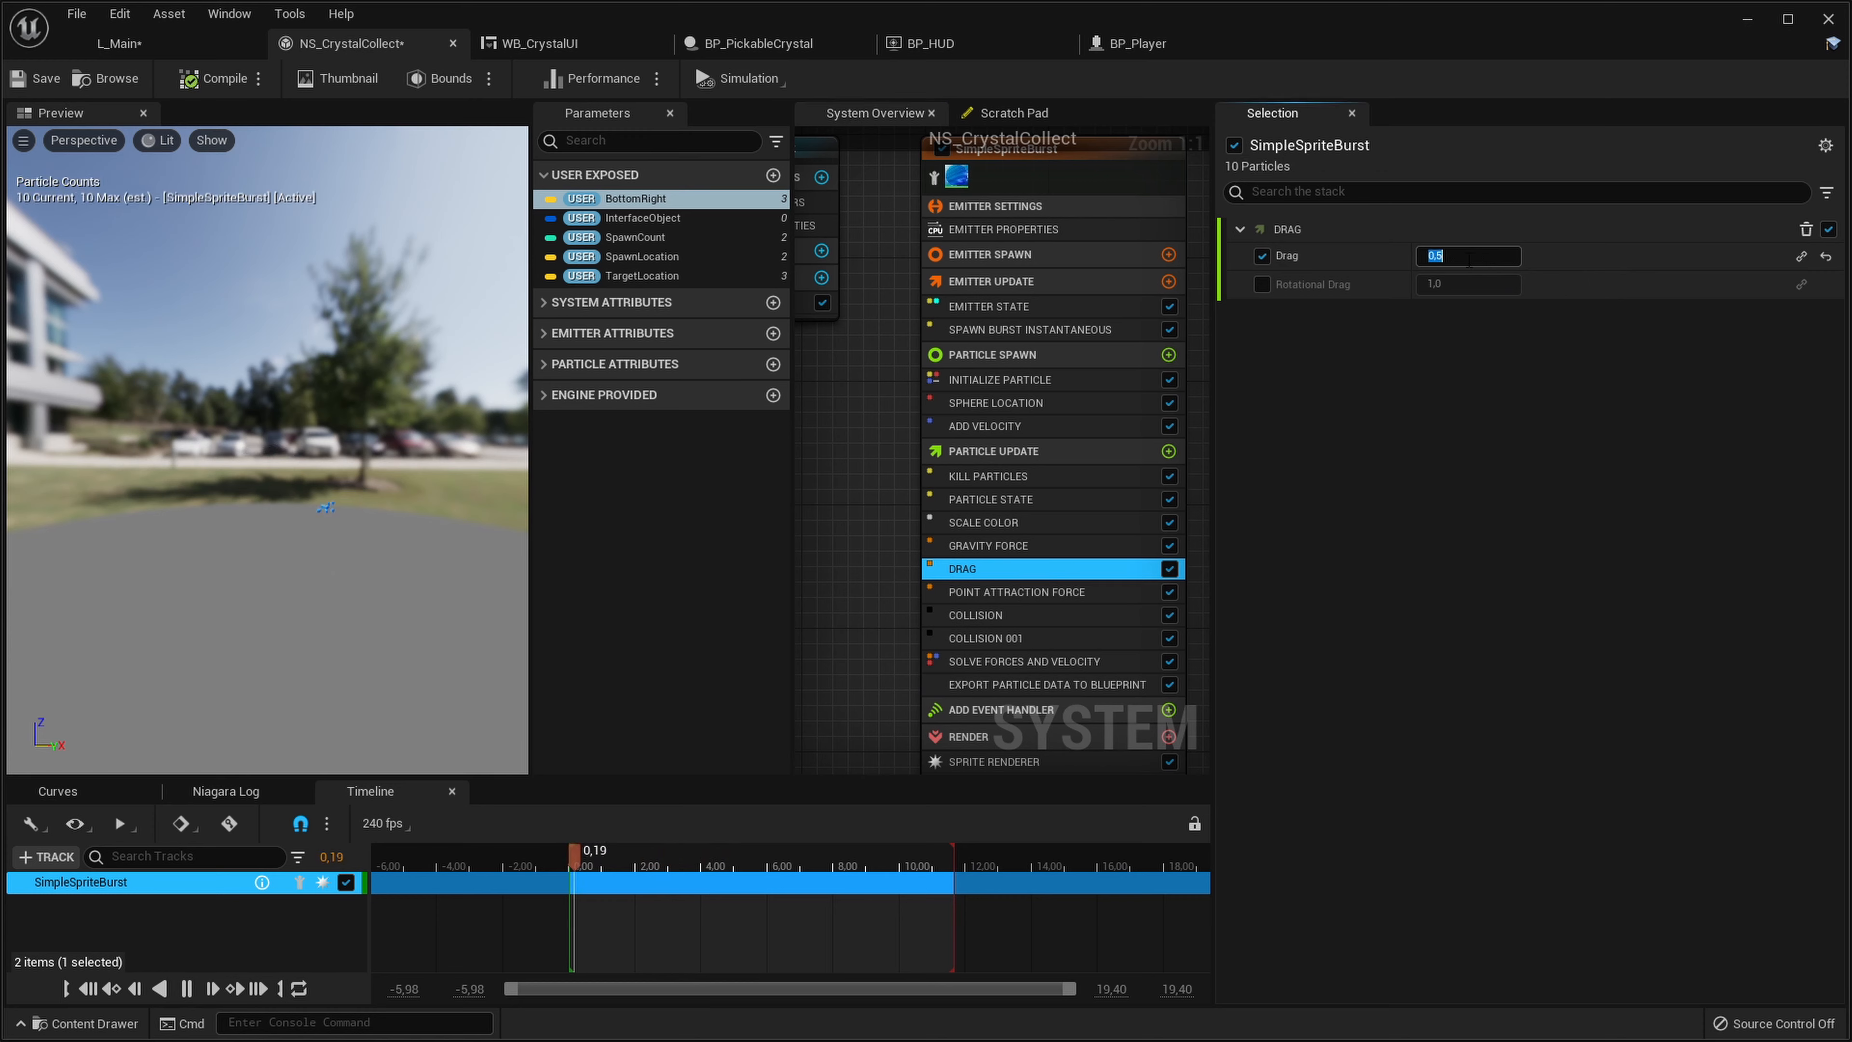
Set the Gravity Force's Z value to -1500
click(980, 549)
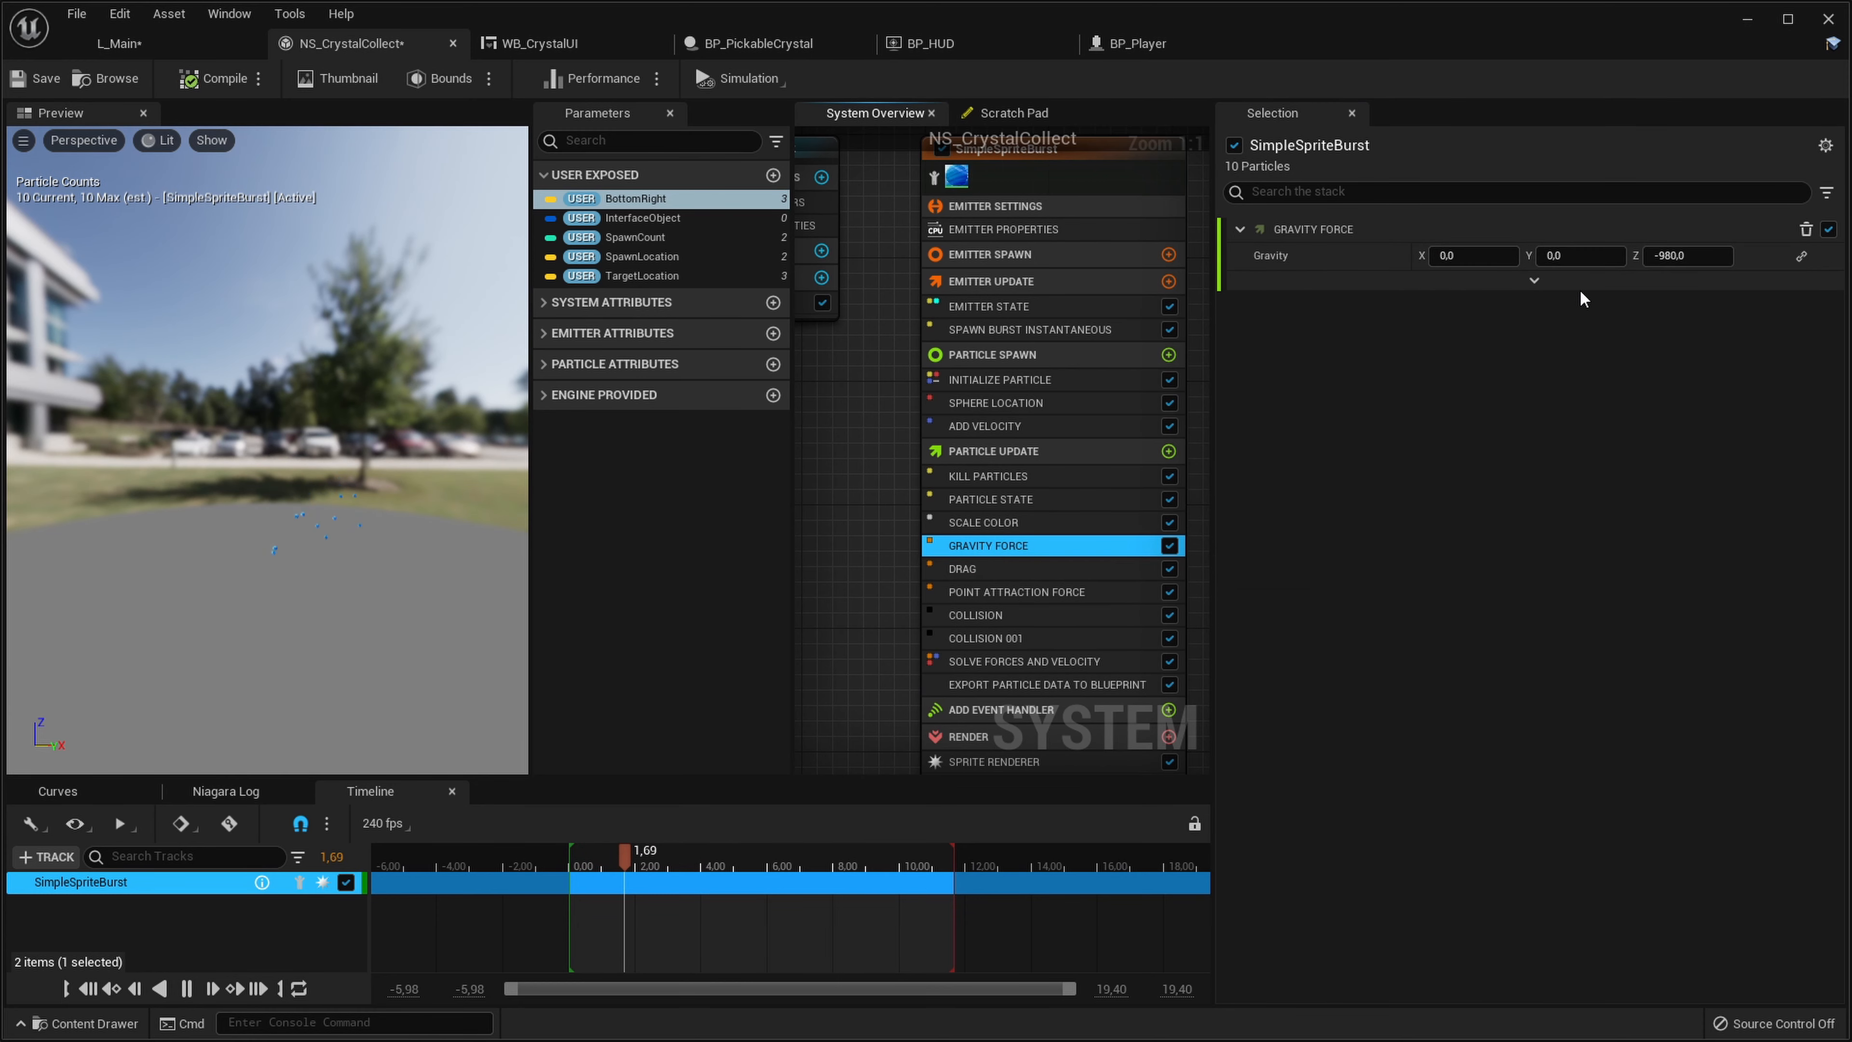
click(1706, 256)
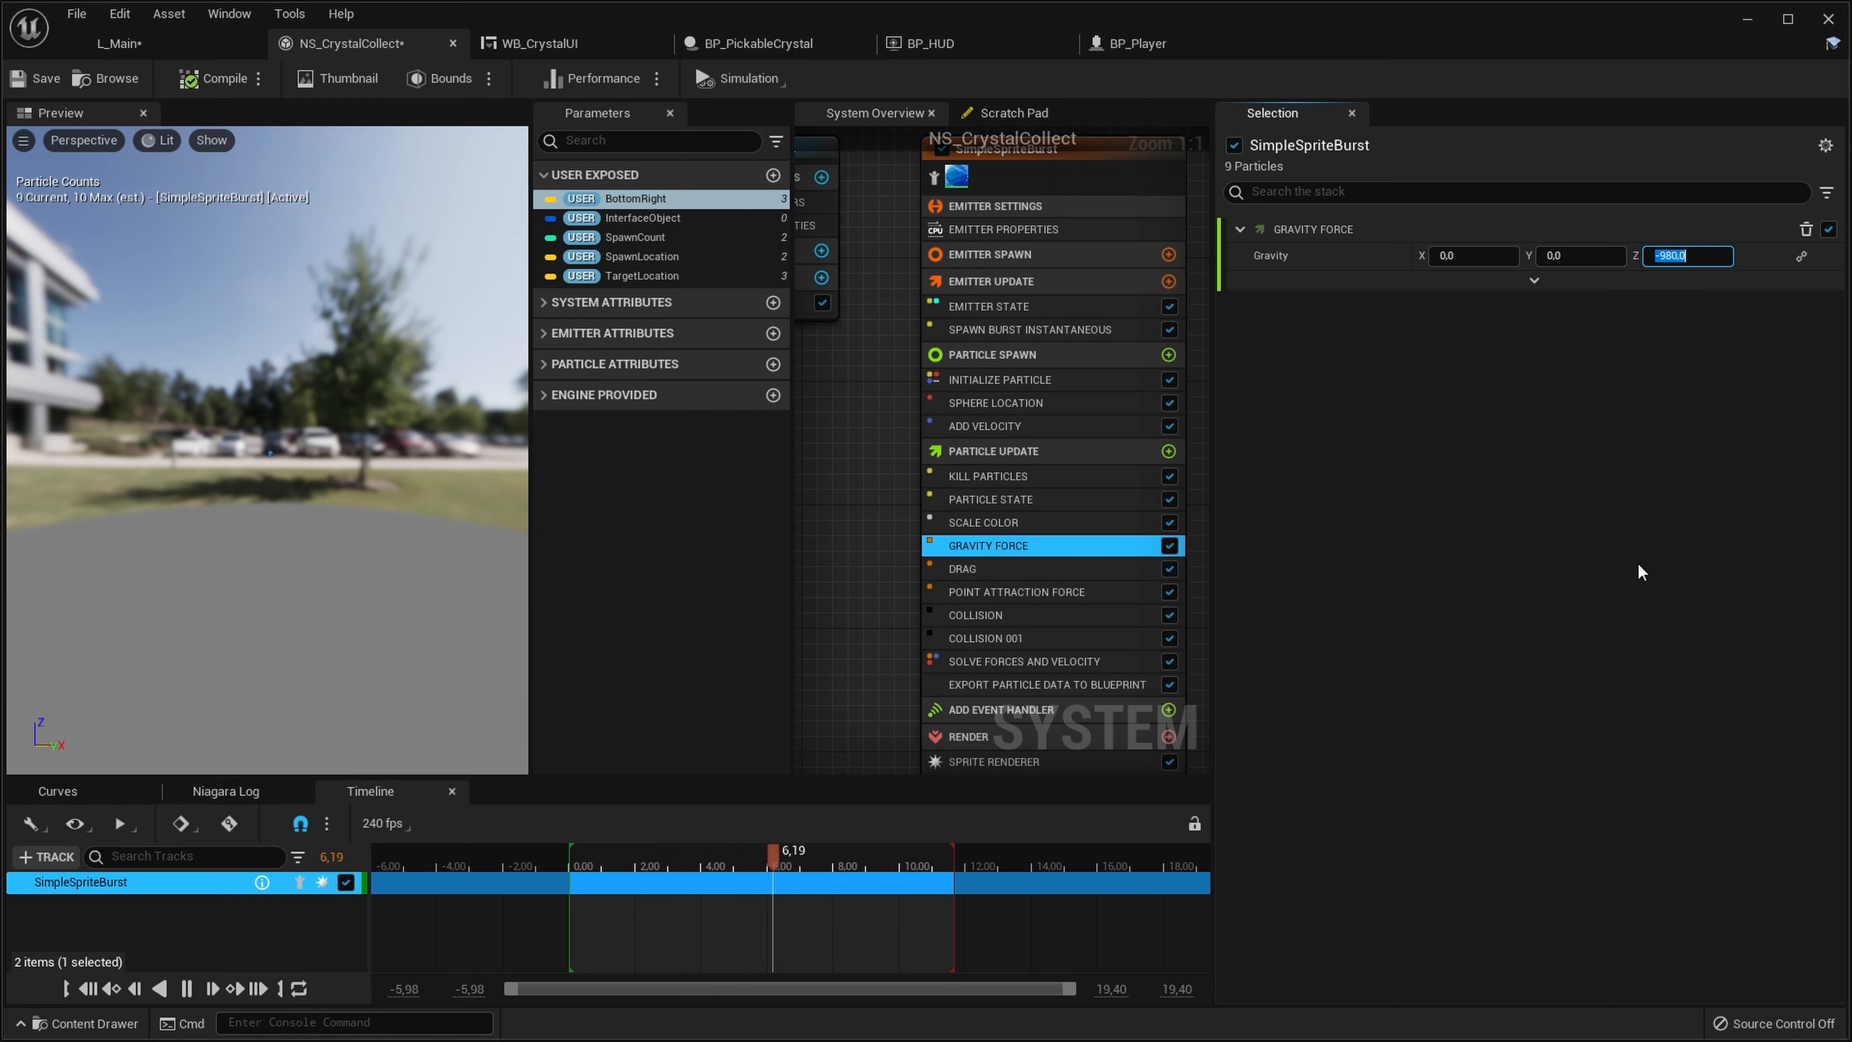
key(Return)
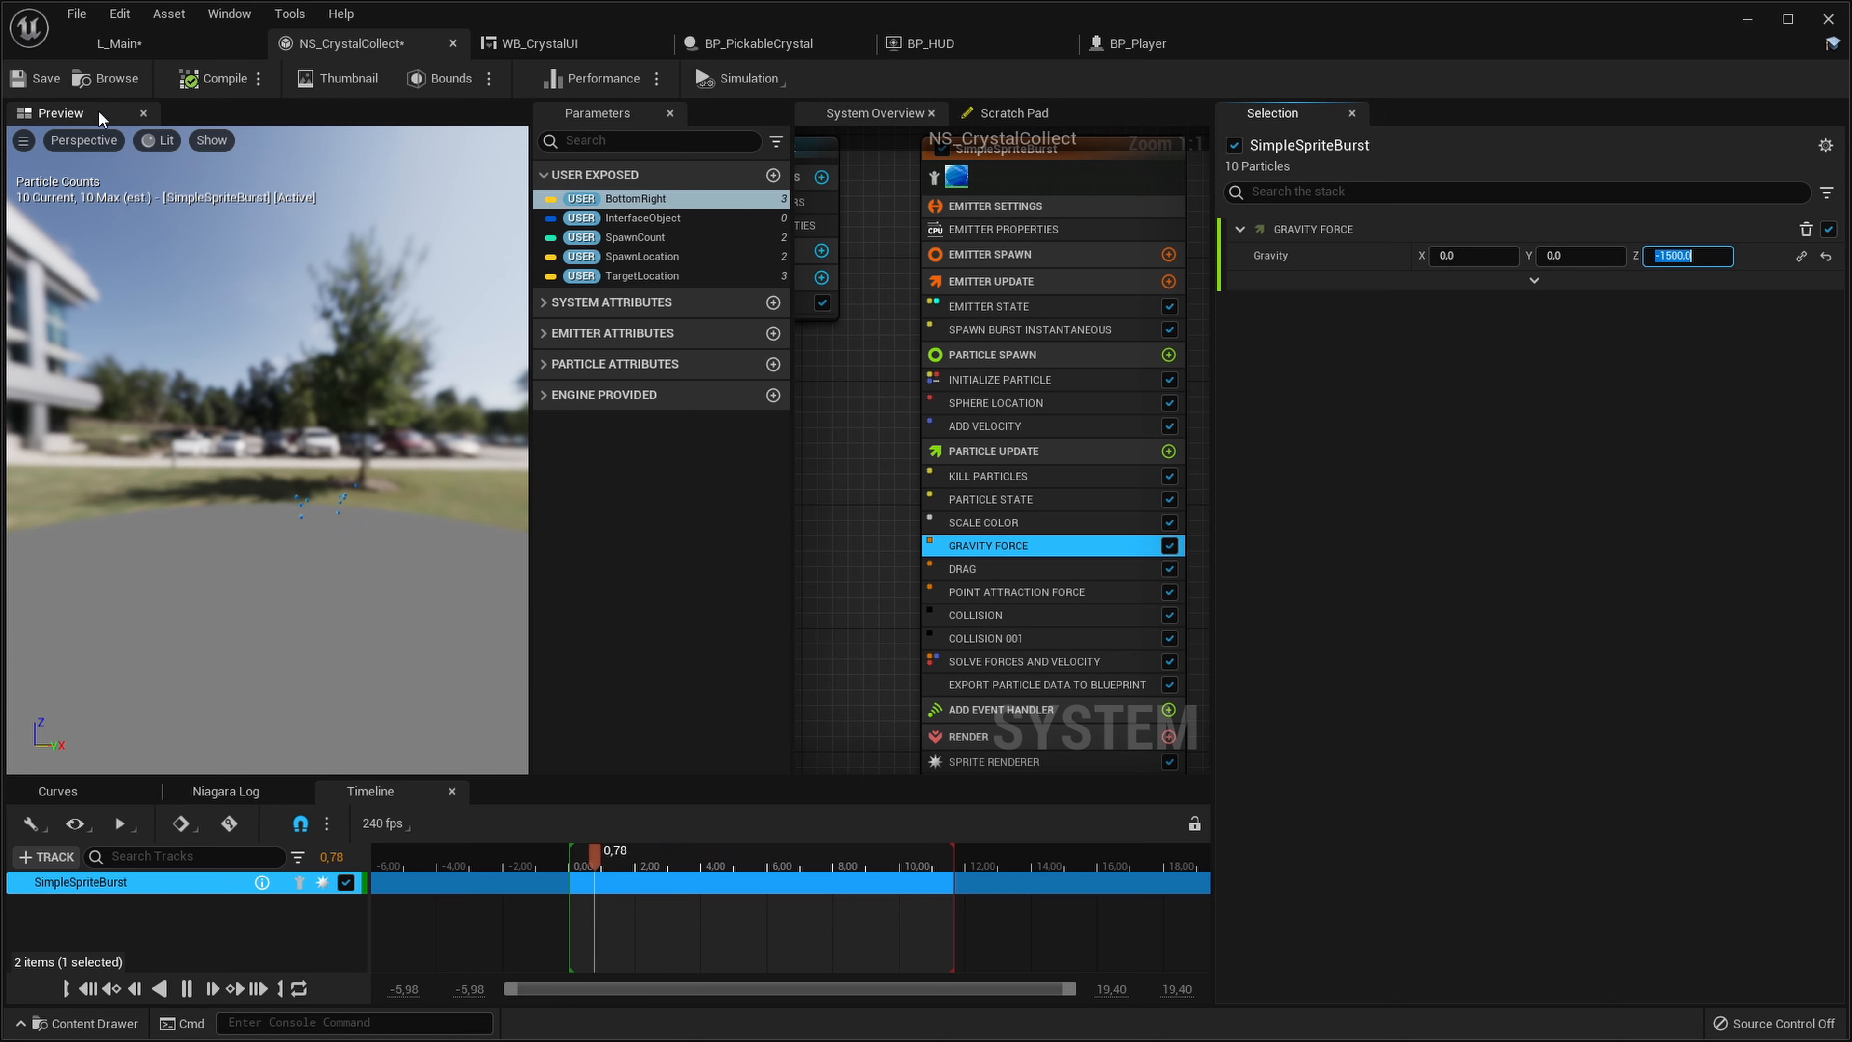
Play L_Main twice and collect the large crystal to watch the particles with drag and stronger gravity
click(117, 43)
click(1045, 79)
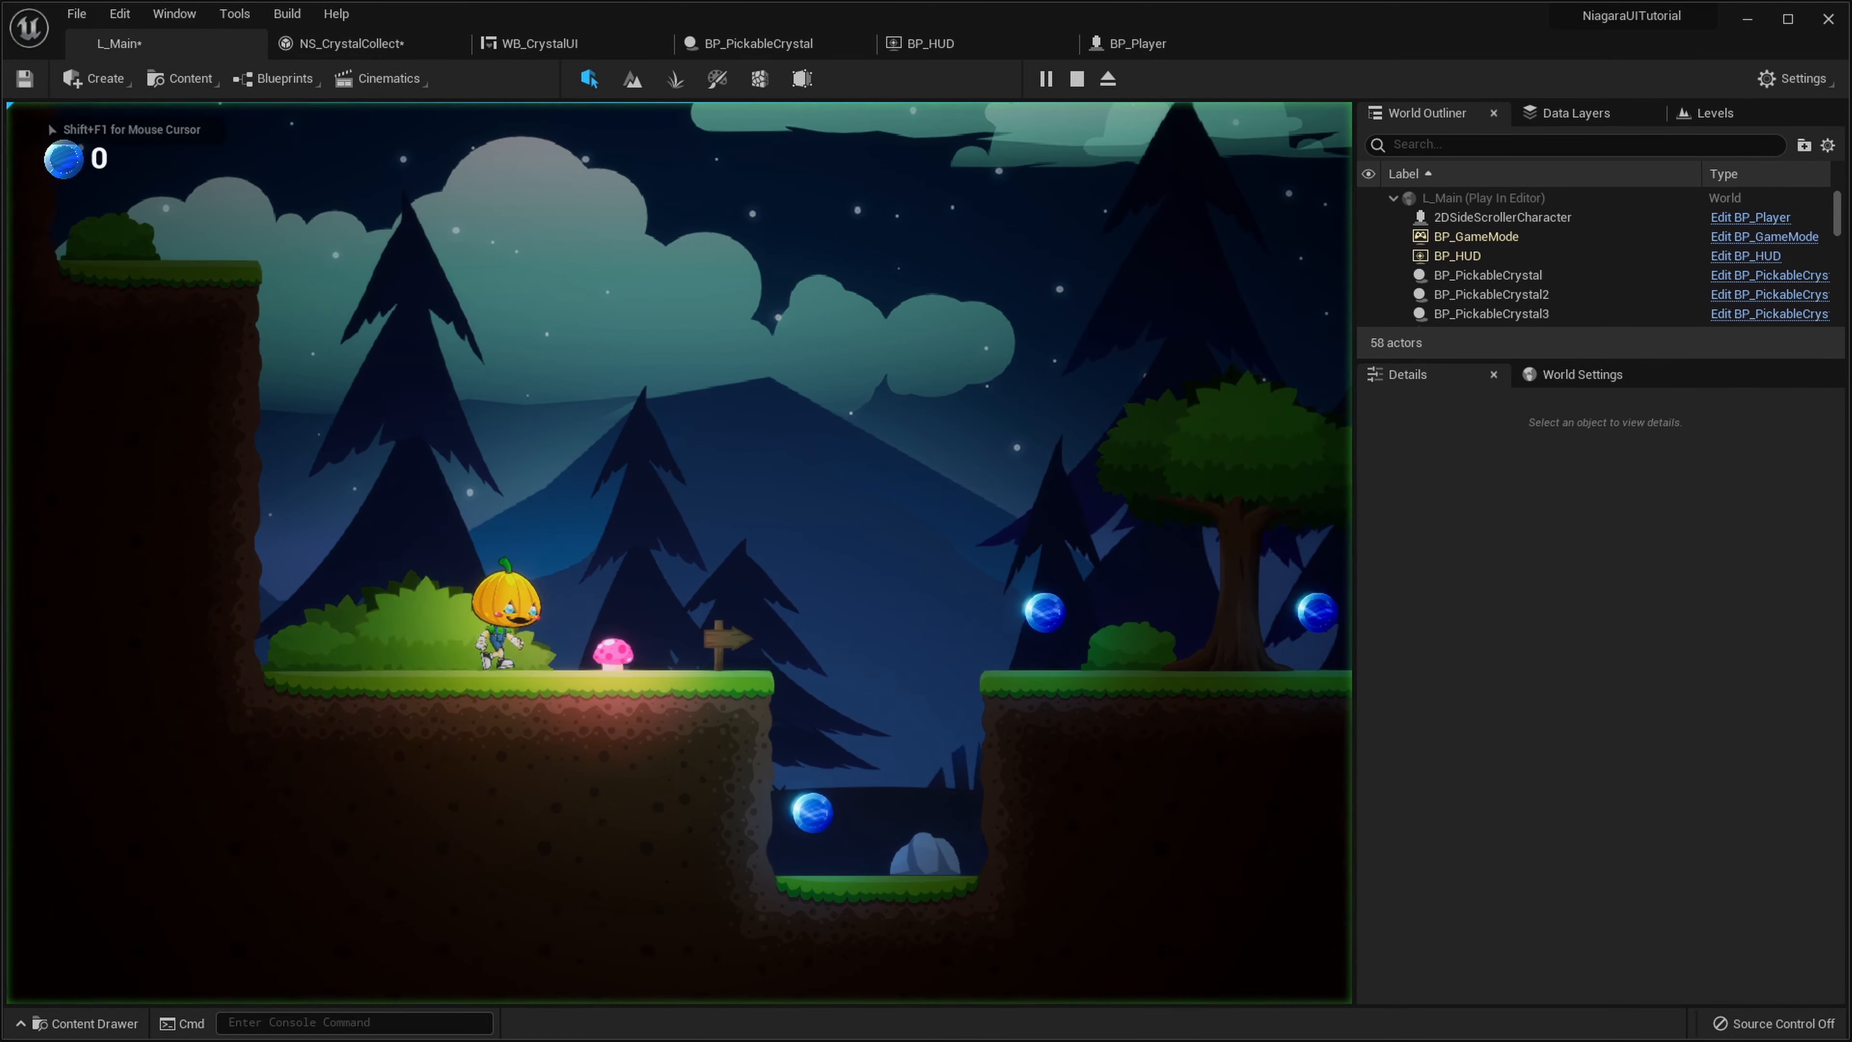
key(d)
key(space)
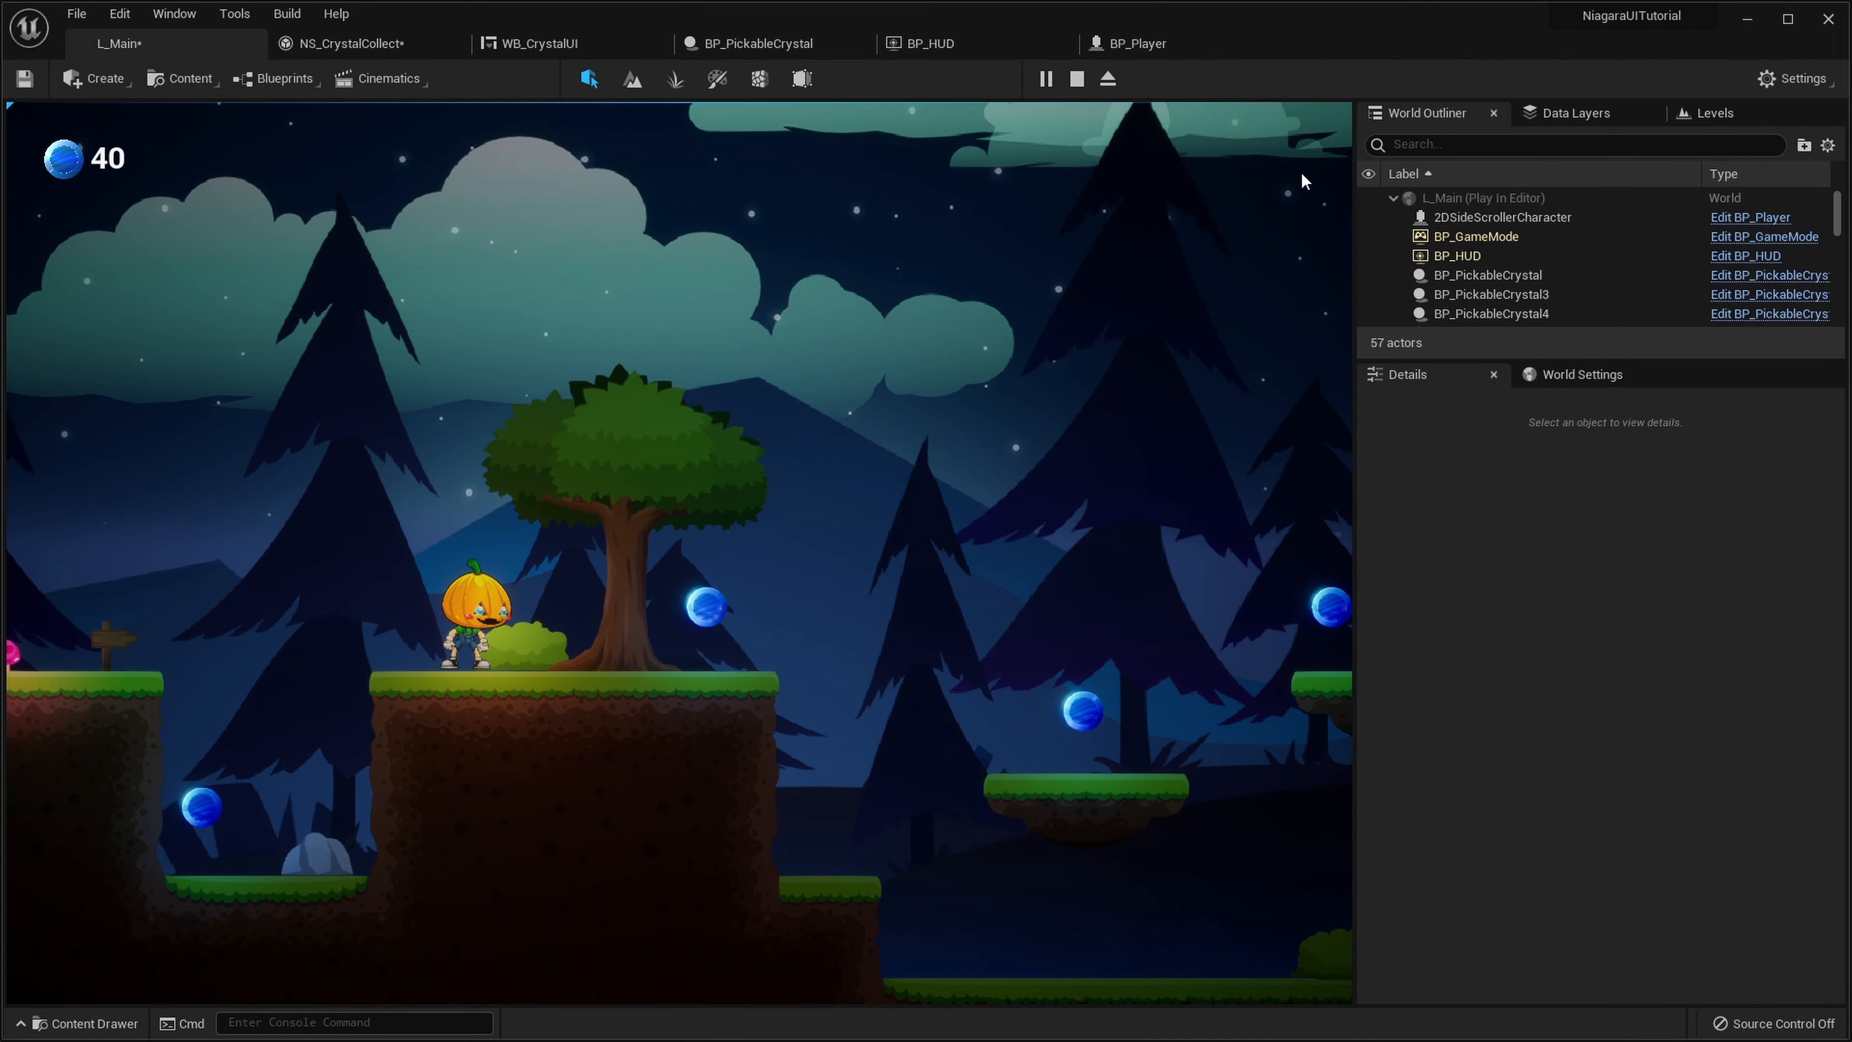
click(1076, 79)
click(1069, 79)
key(space)
key(Right)
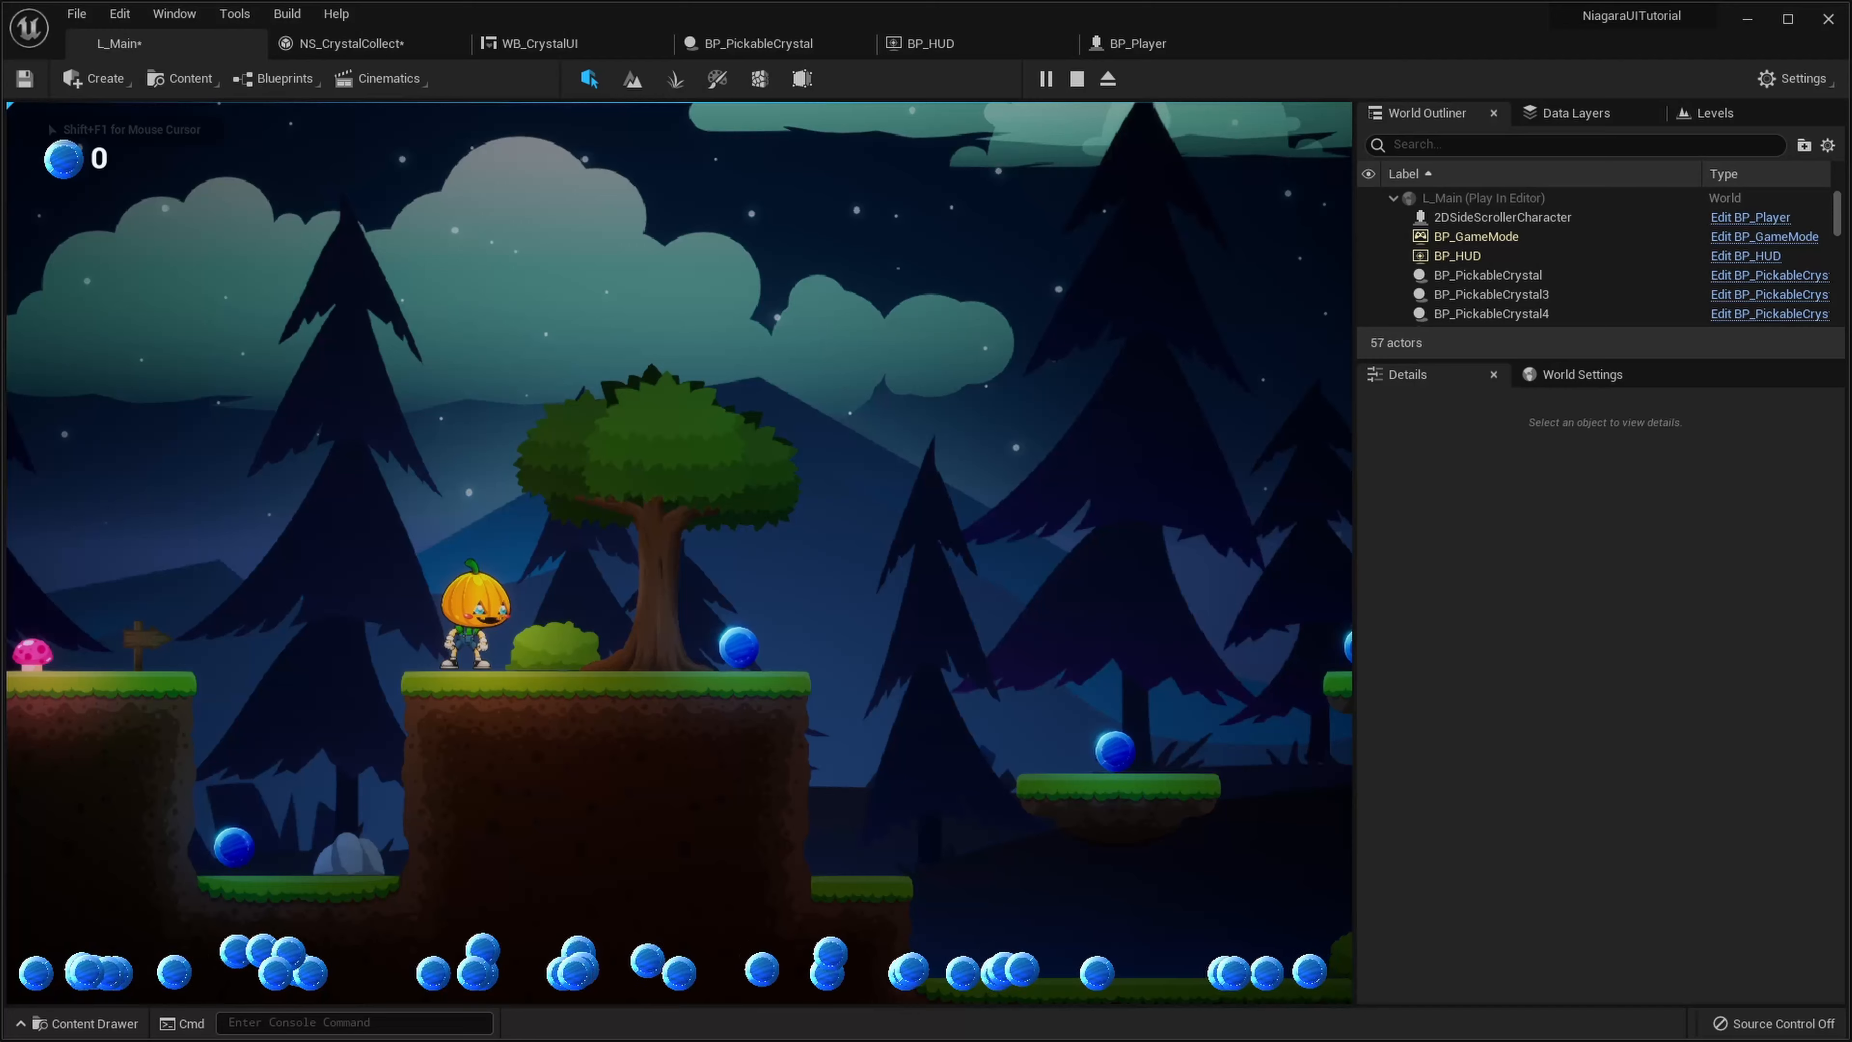
key(Escape)
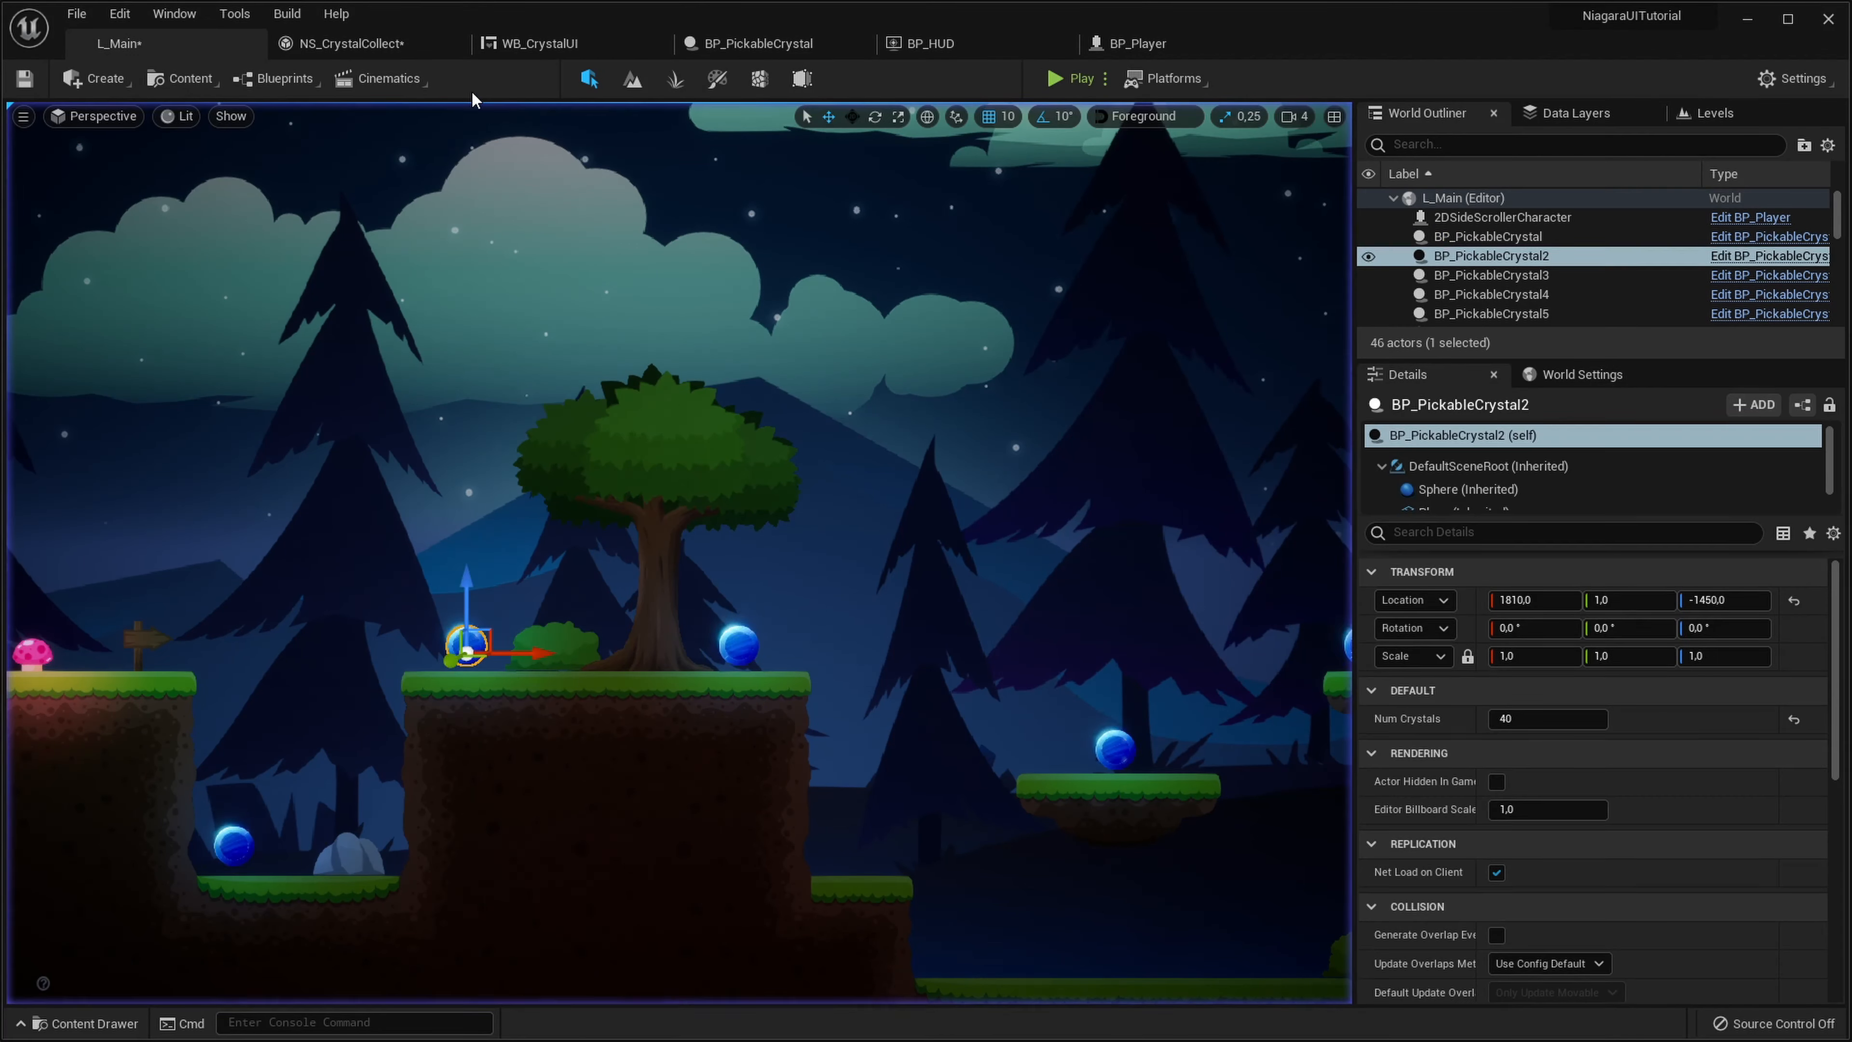
Set the Particle Radius Scale to 0.6 in the Collision module and likewise in Collision 001 of NS_CrystalCollect
click(348, 42)
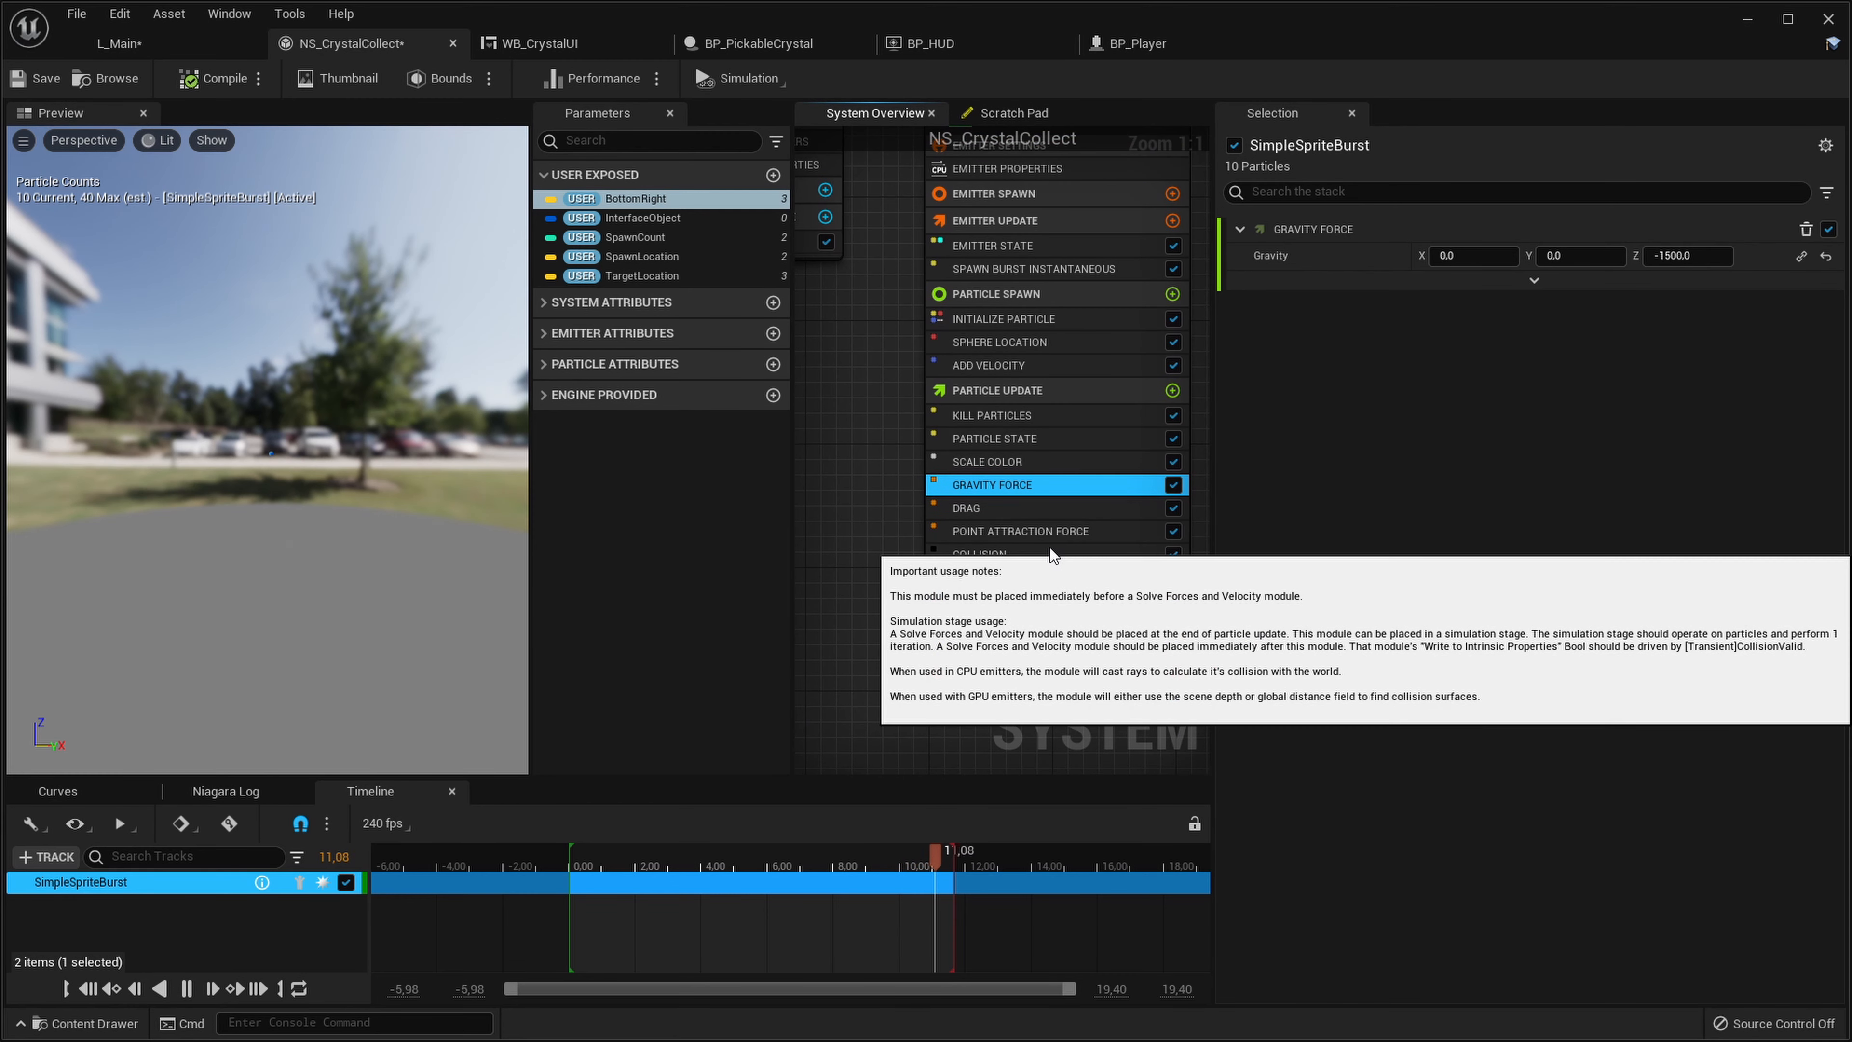
click(1049, 549)
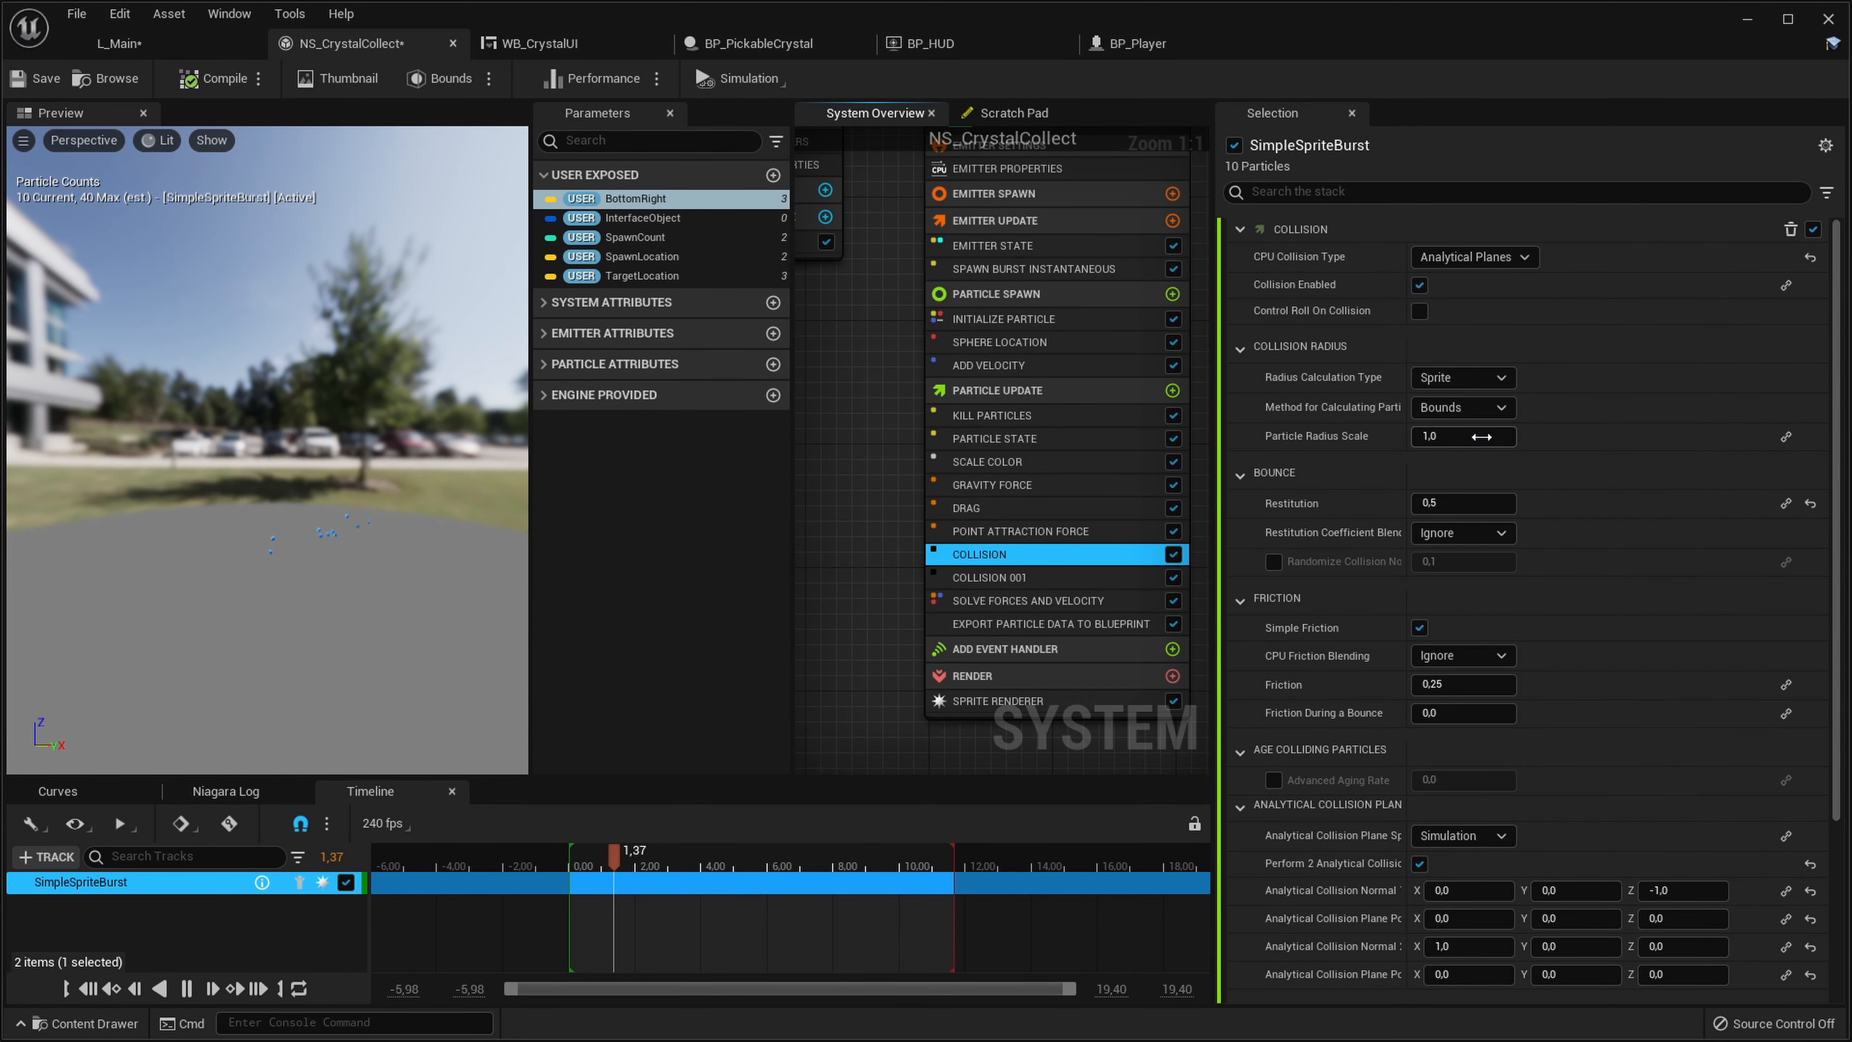
click(1481, 437)
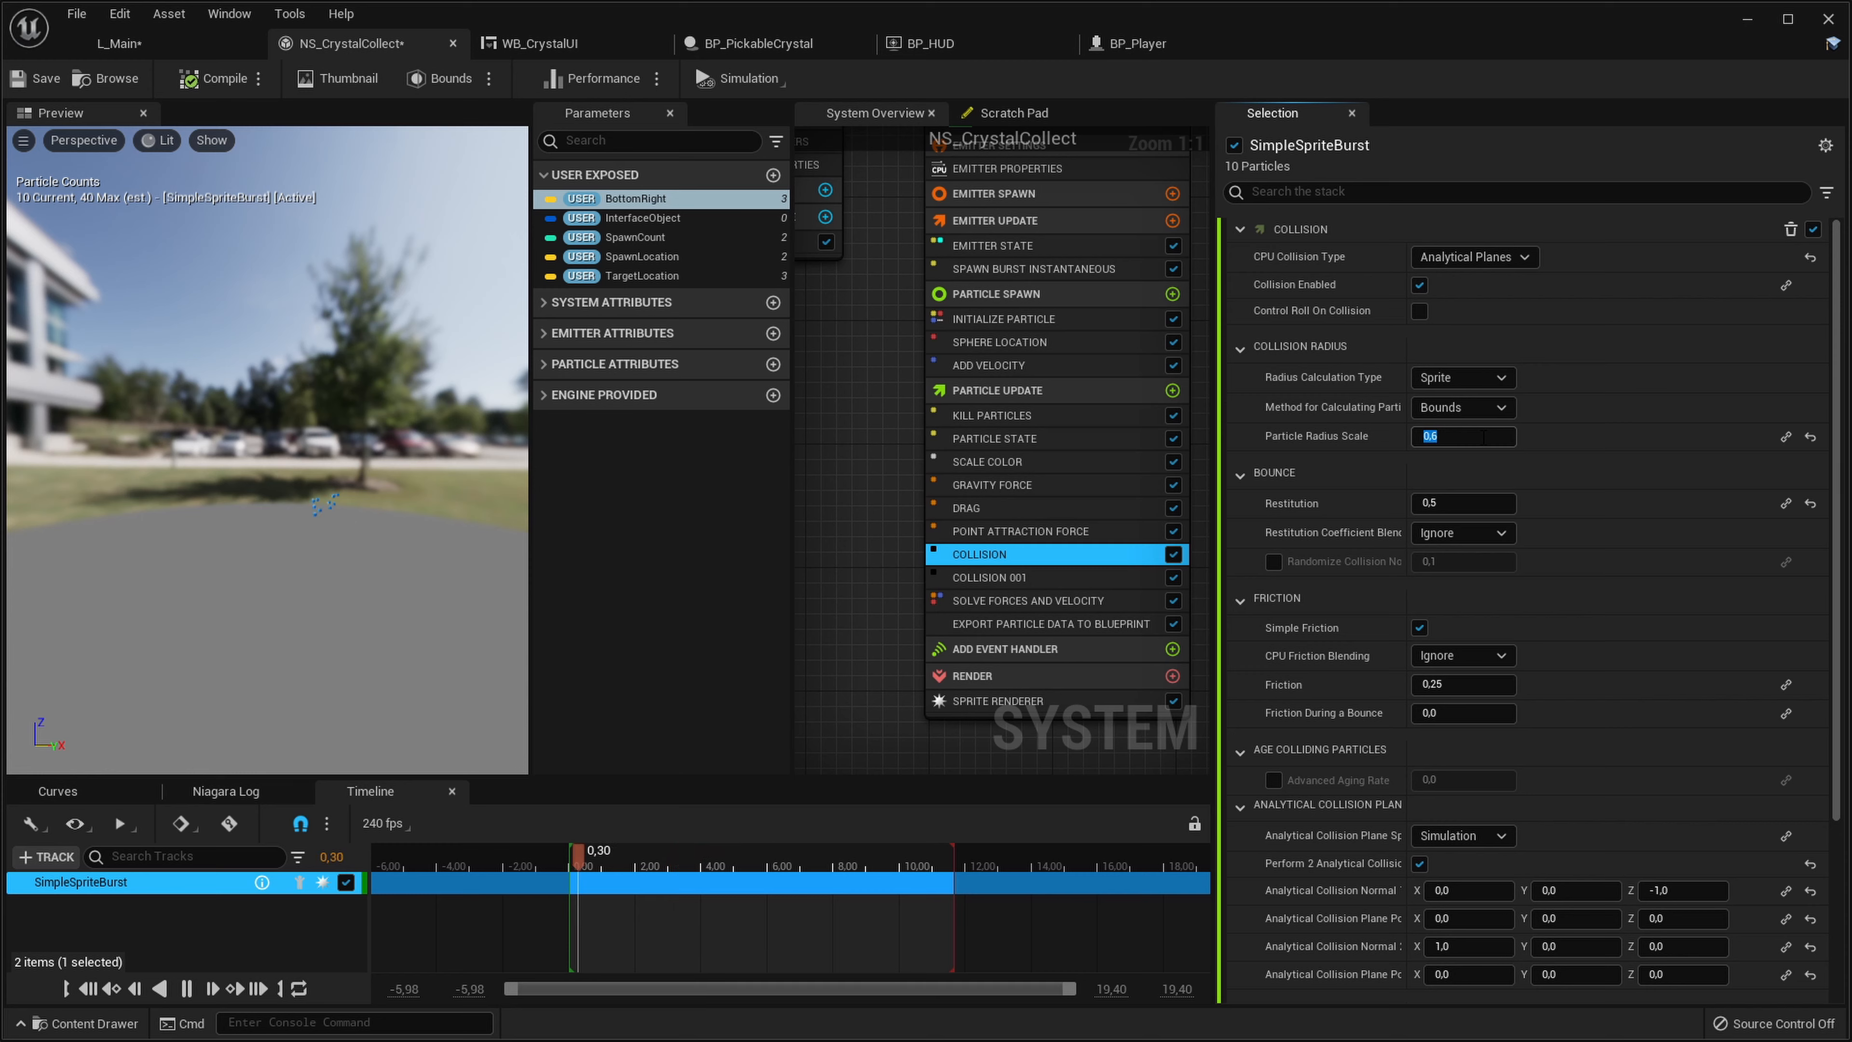
click(1050, 577)
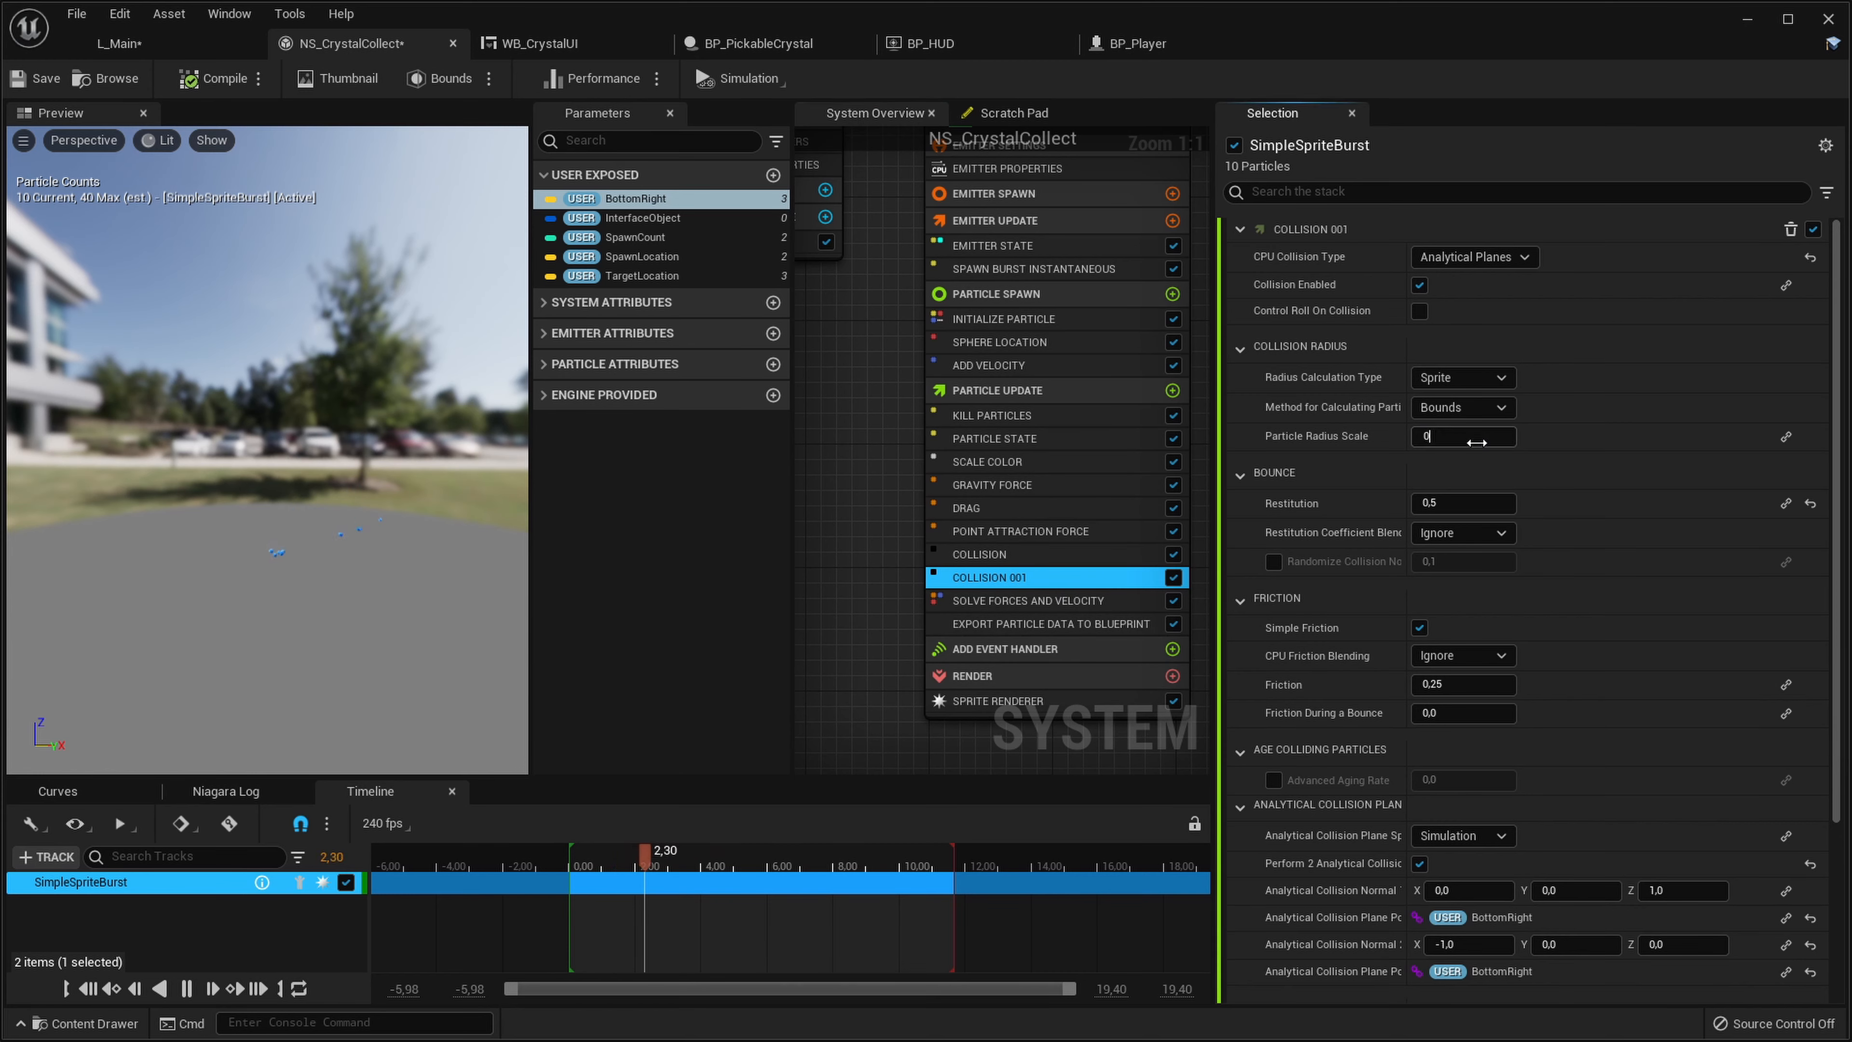
Play L_Main and collect the large crystal to check the particle bounces with the 0.6 radius scale
click(119, 43)
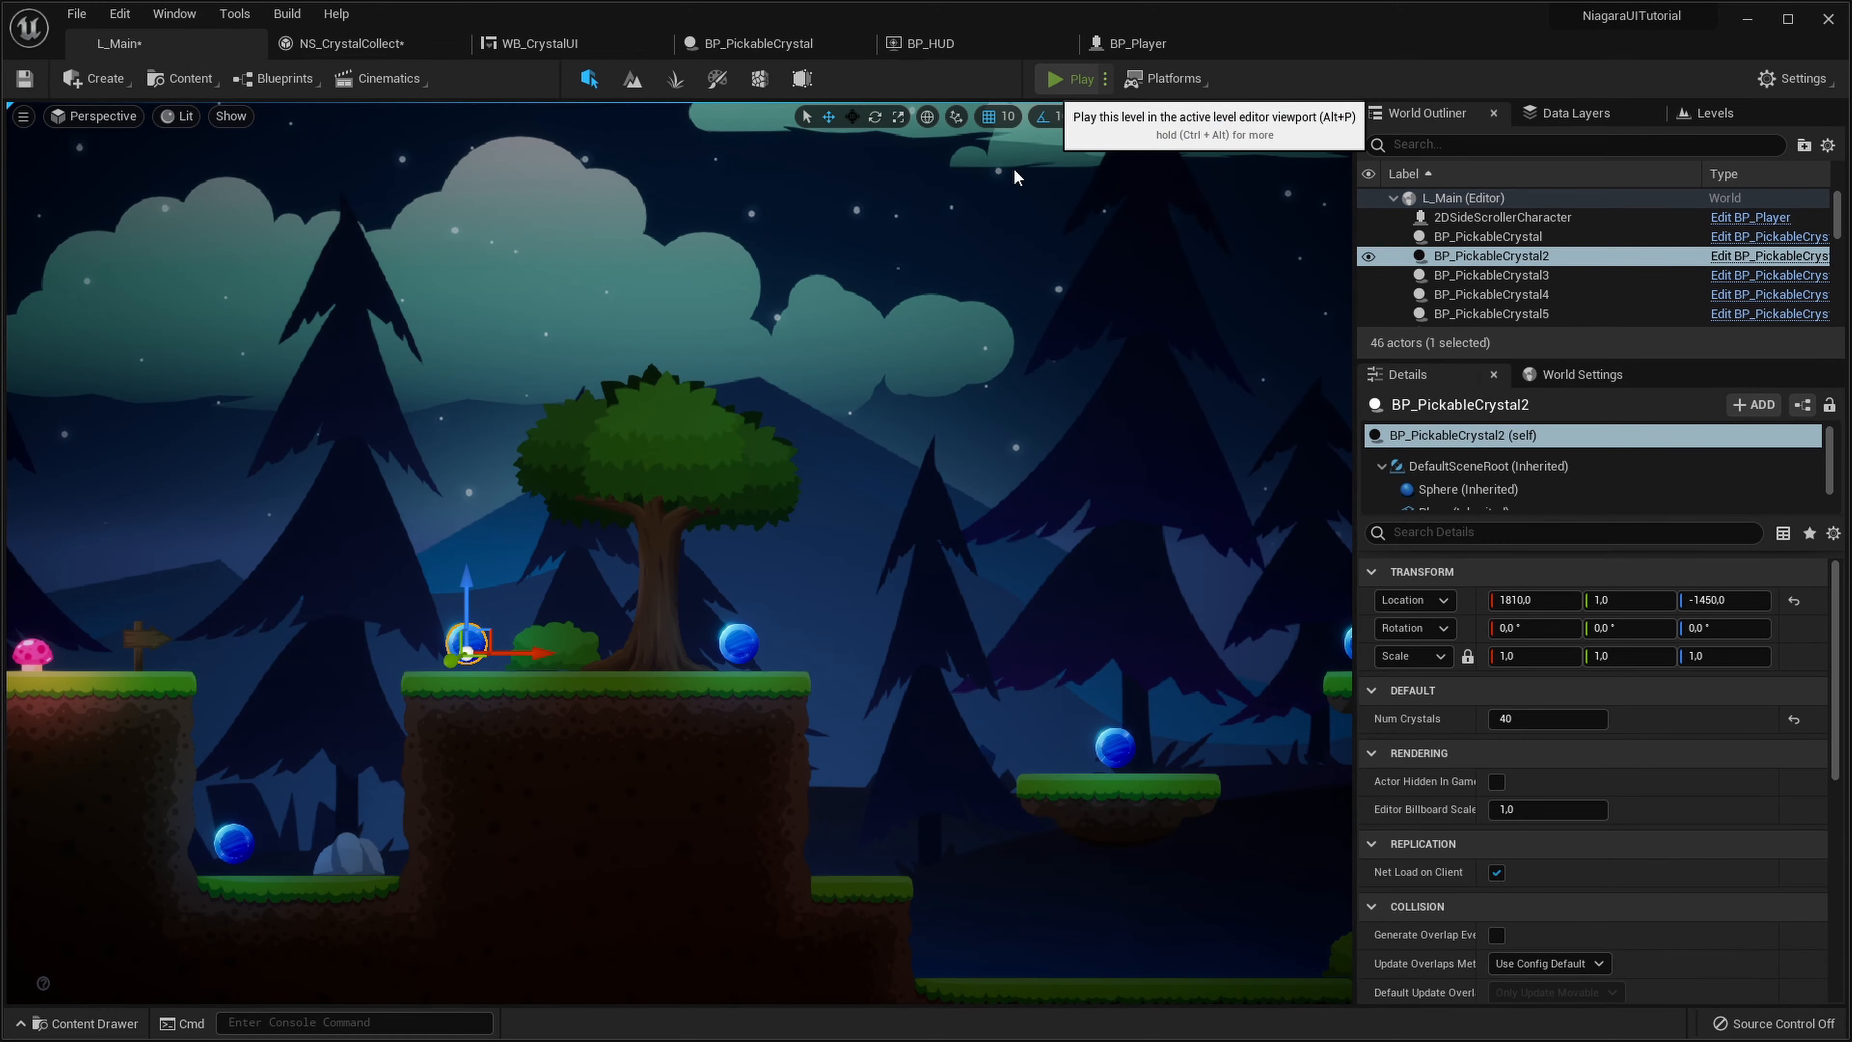
click(1046, 78)
key(d)
key(space)
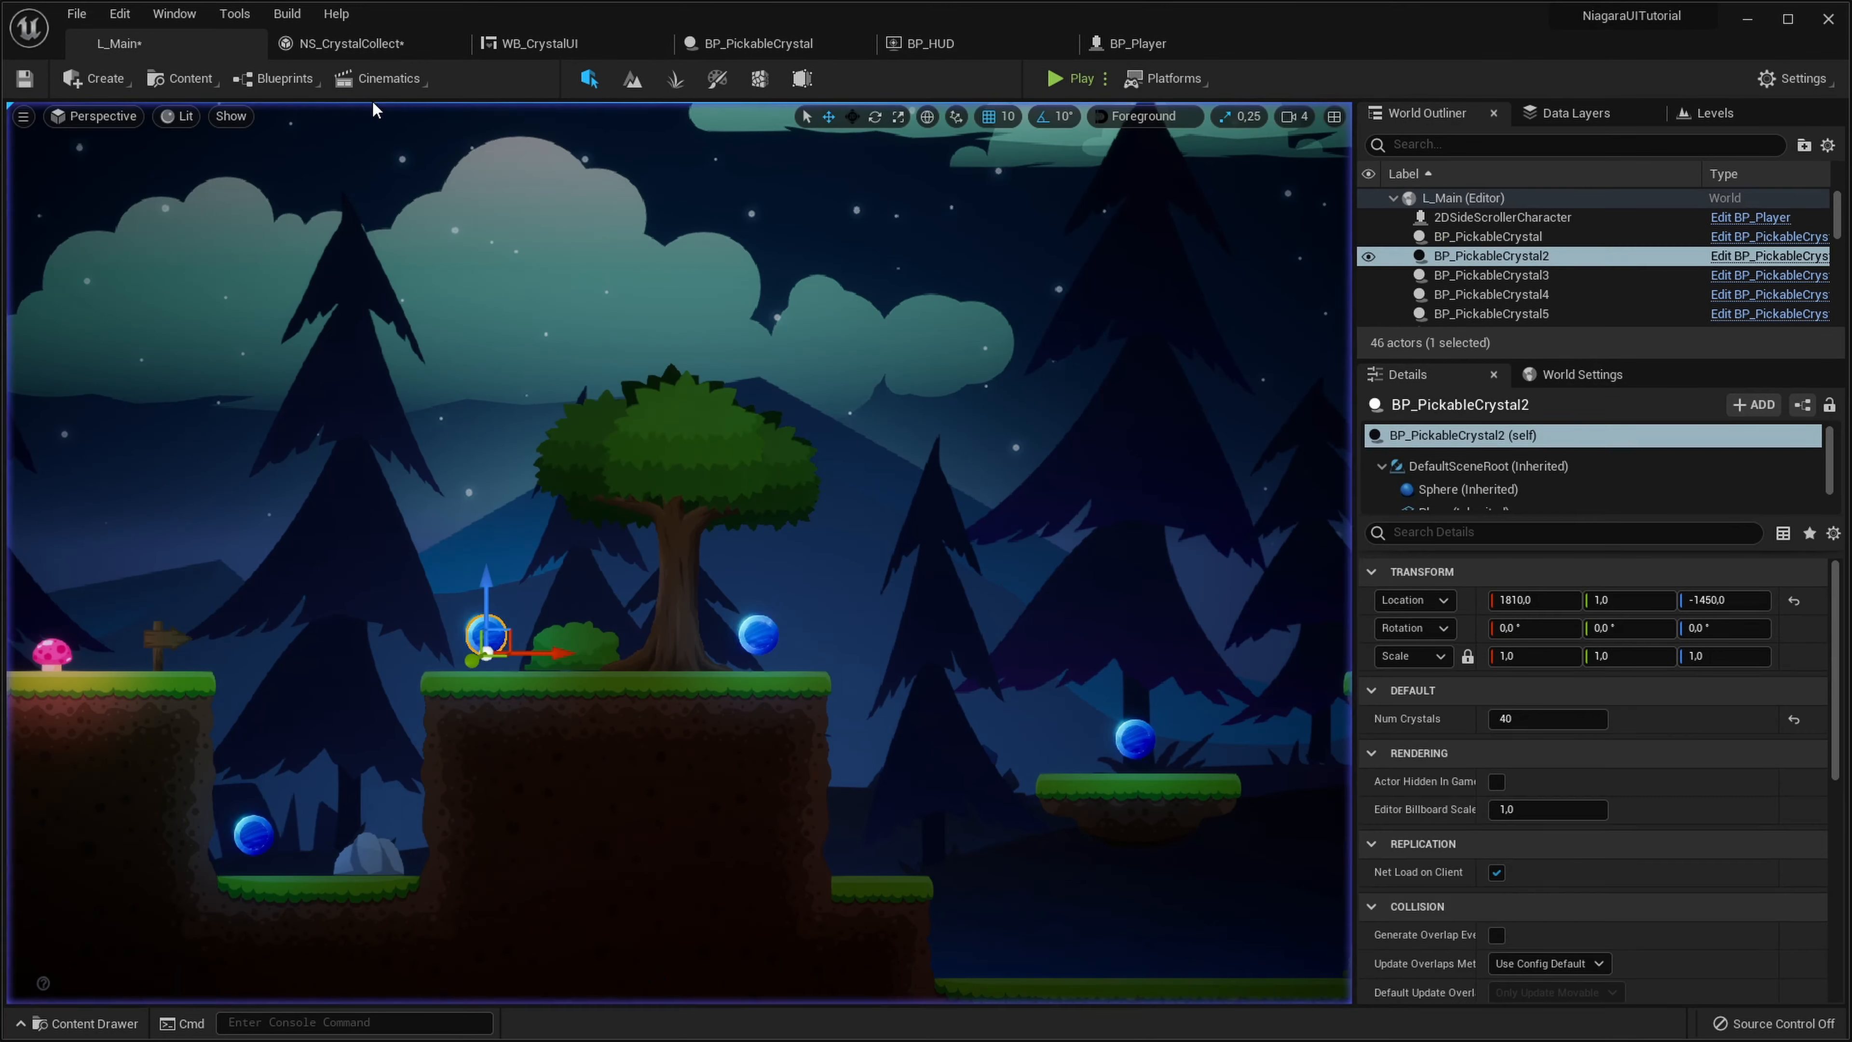
Set the Particle Radius Scale to 0.4 in both Collision 001 and Collision of NS_CrystalCollect
click(343, 43)
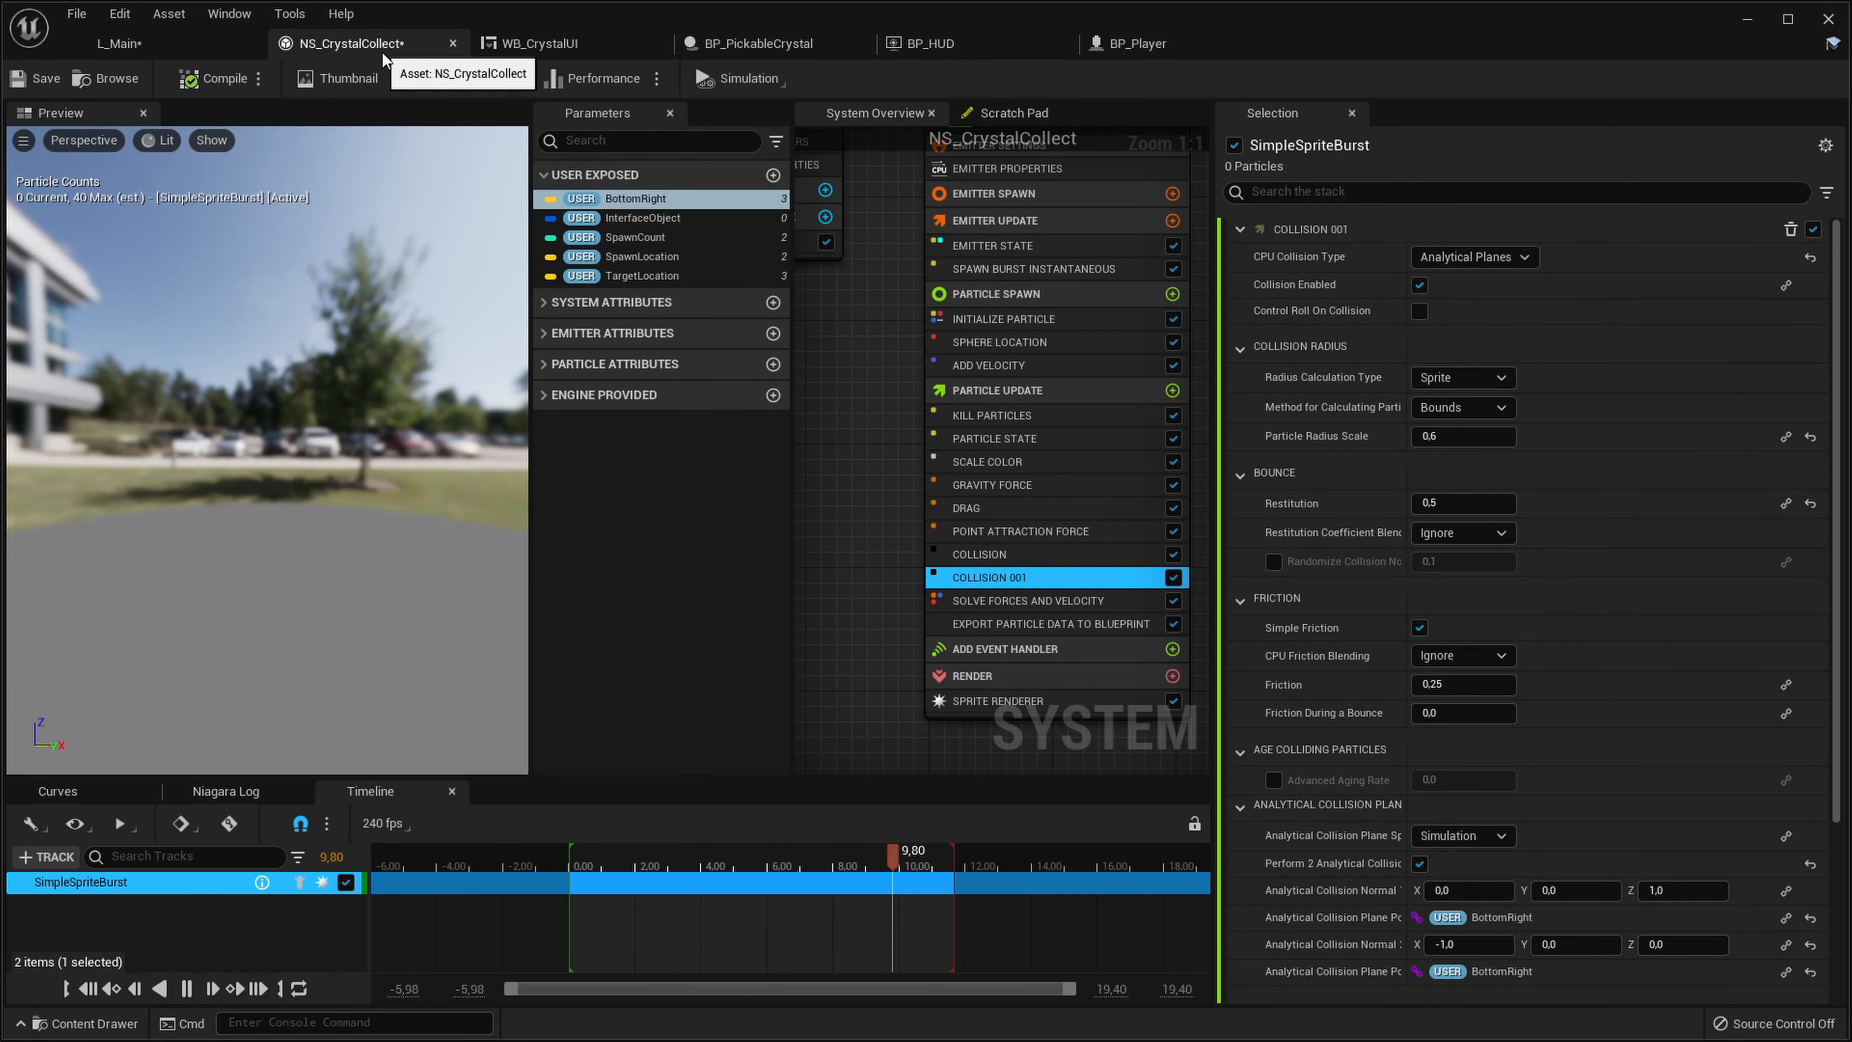
click(1434, 436)
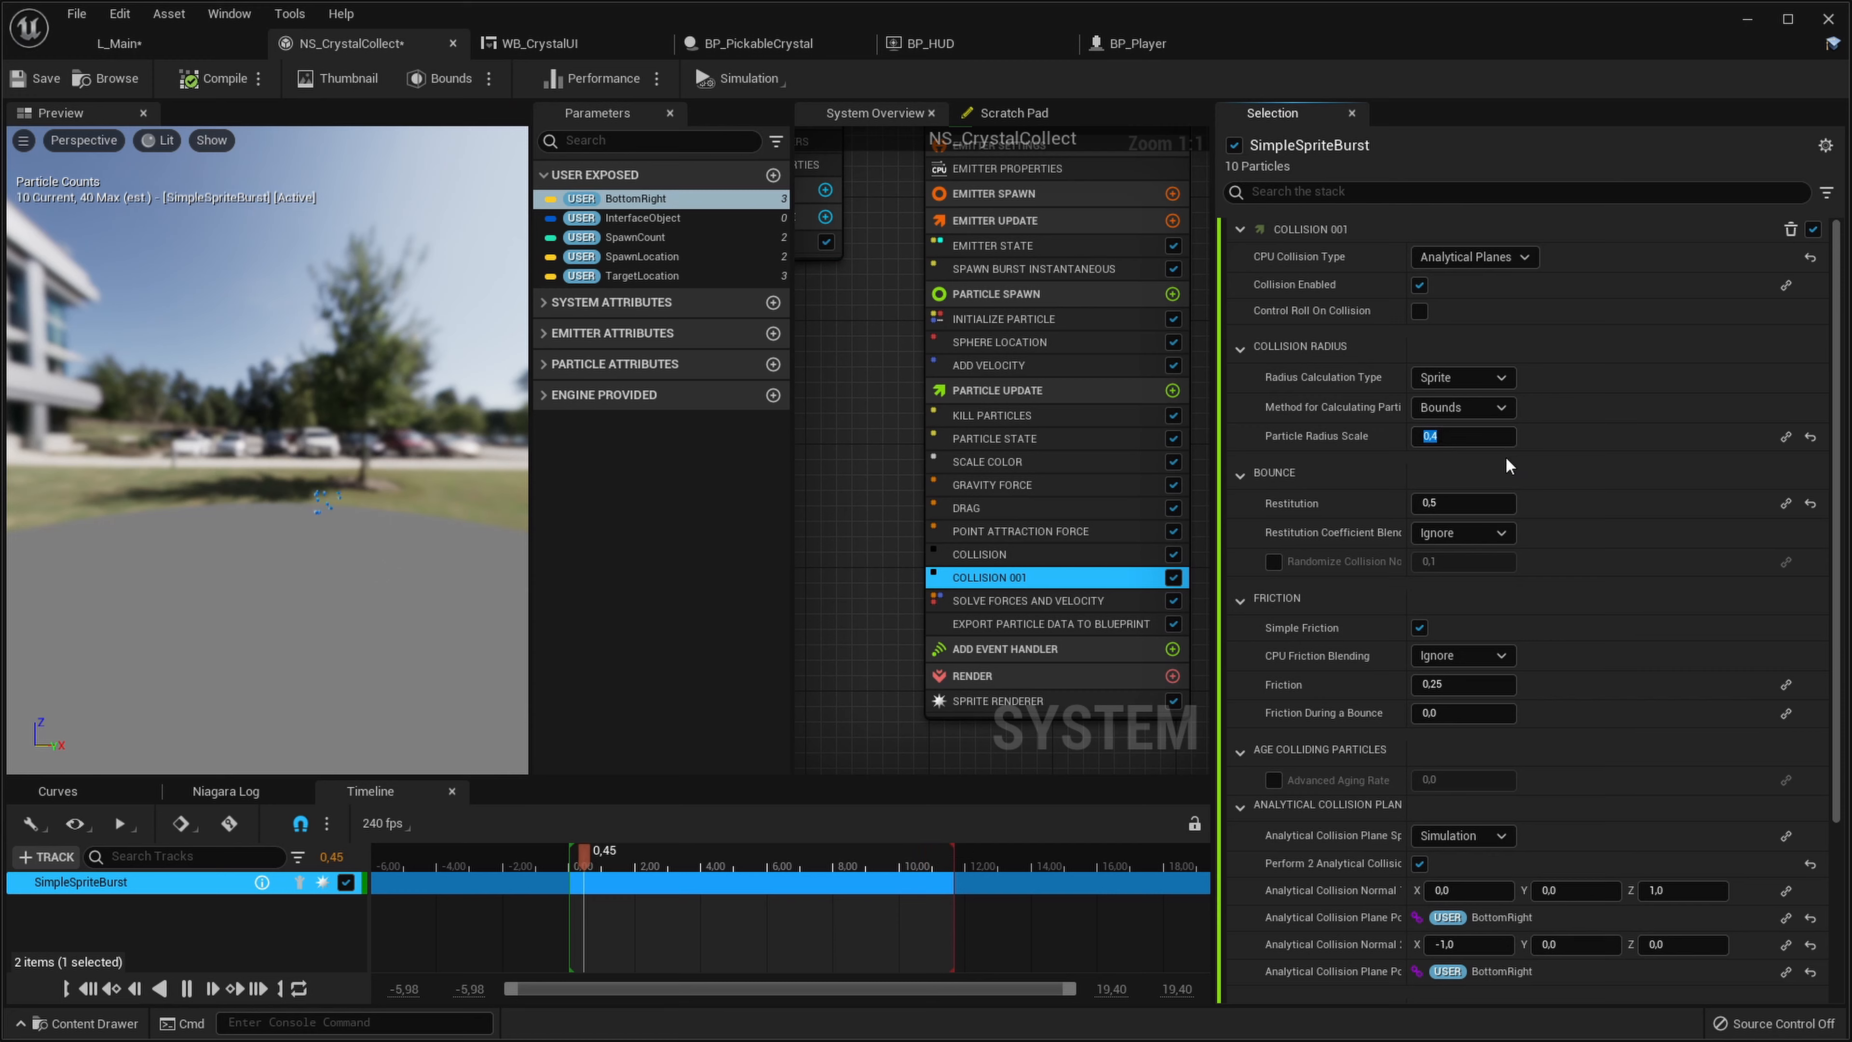
click(1087, 554)
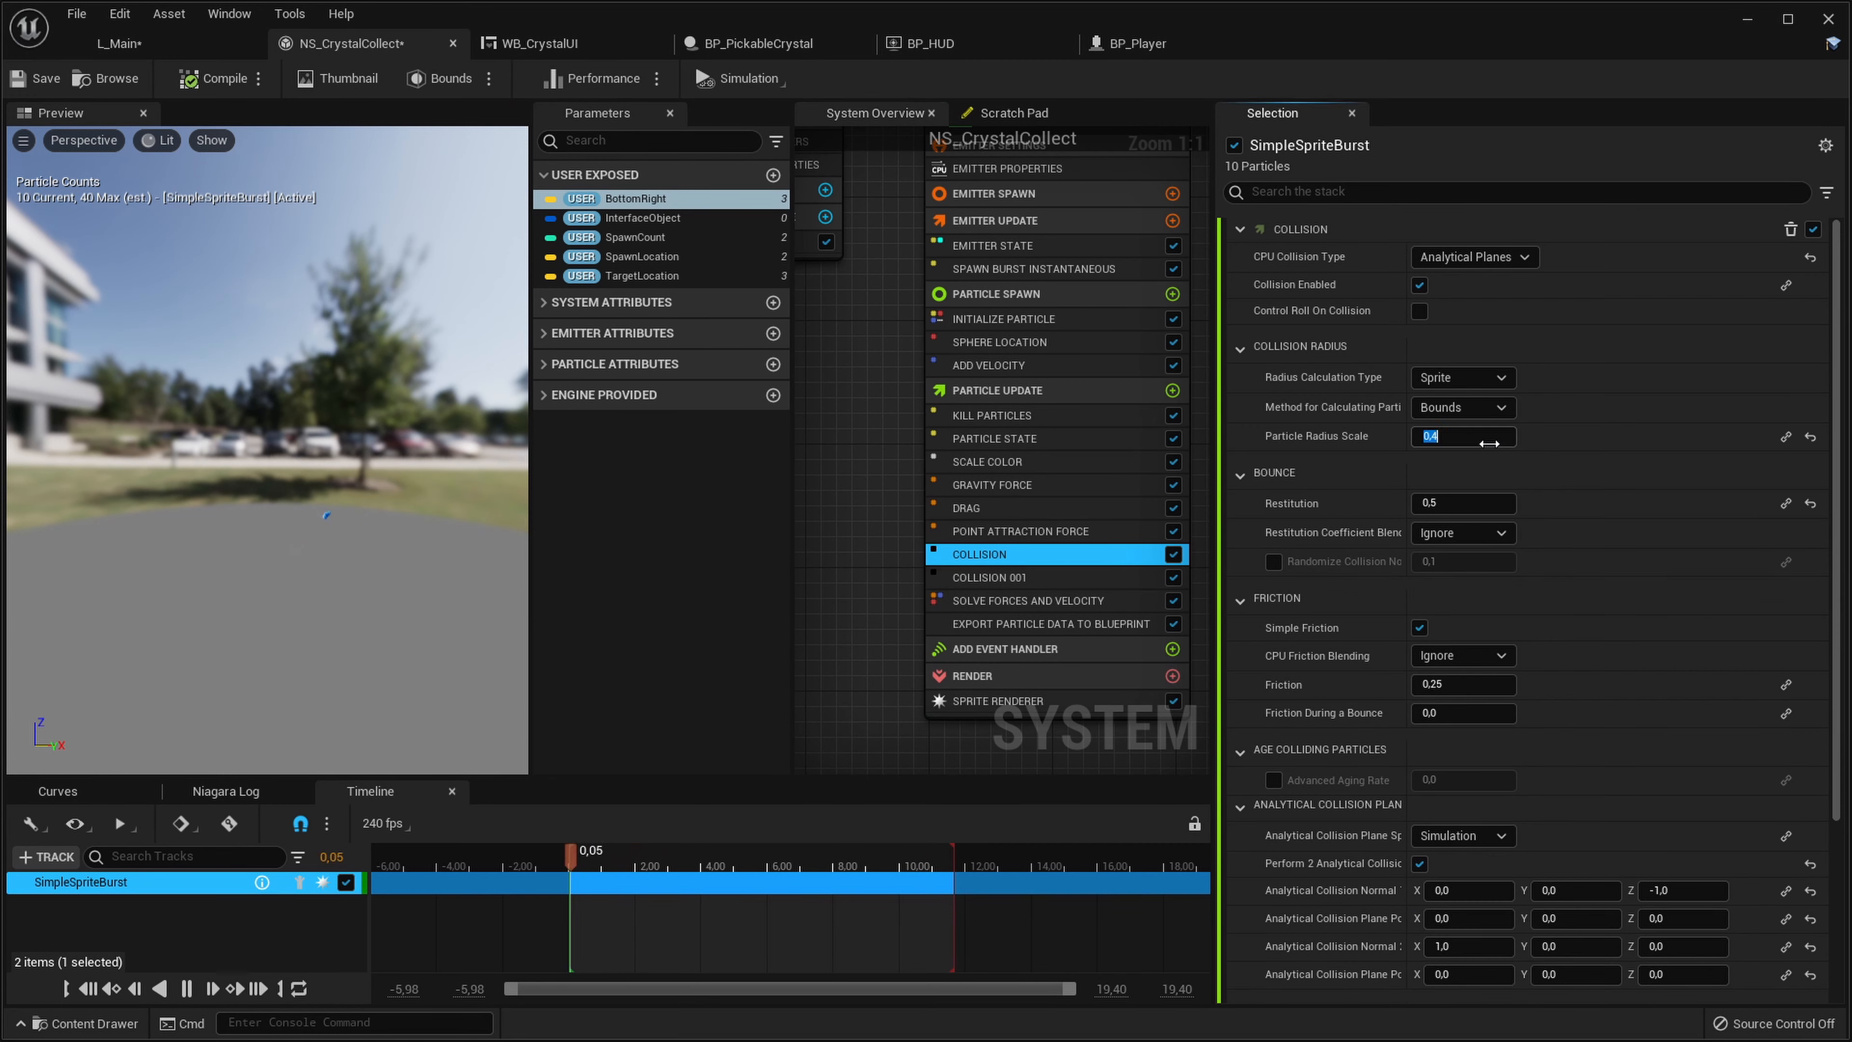
Play L_Main, collect the large crystal to watch the particles with the 0.4 radius scale, and stop the game
click(138, 54)
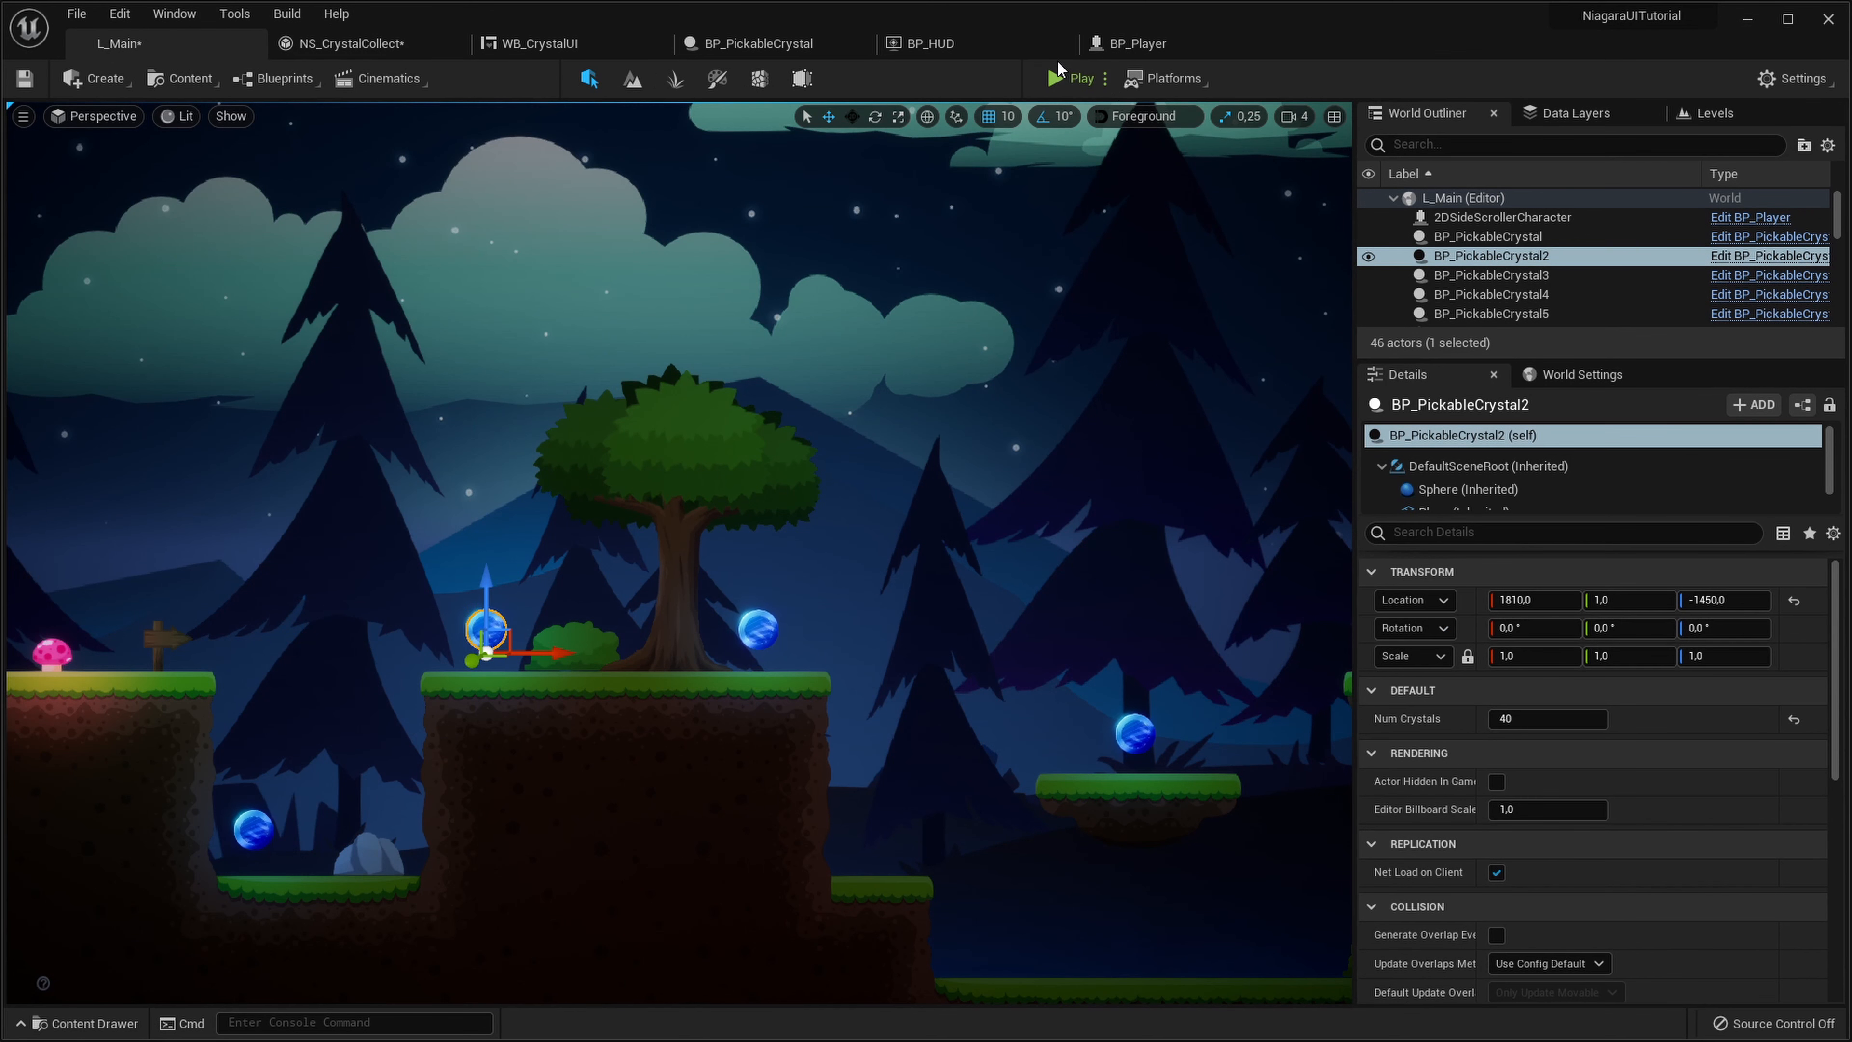
click(1059, 72)
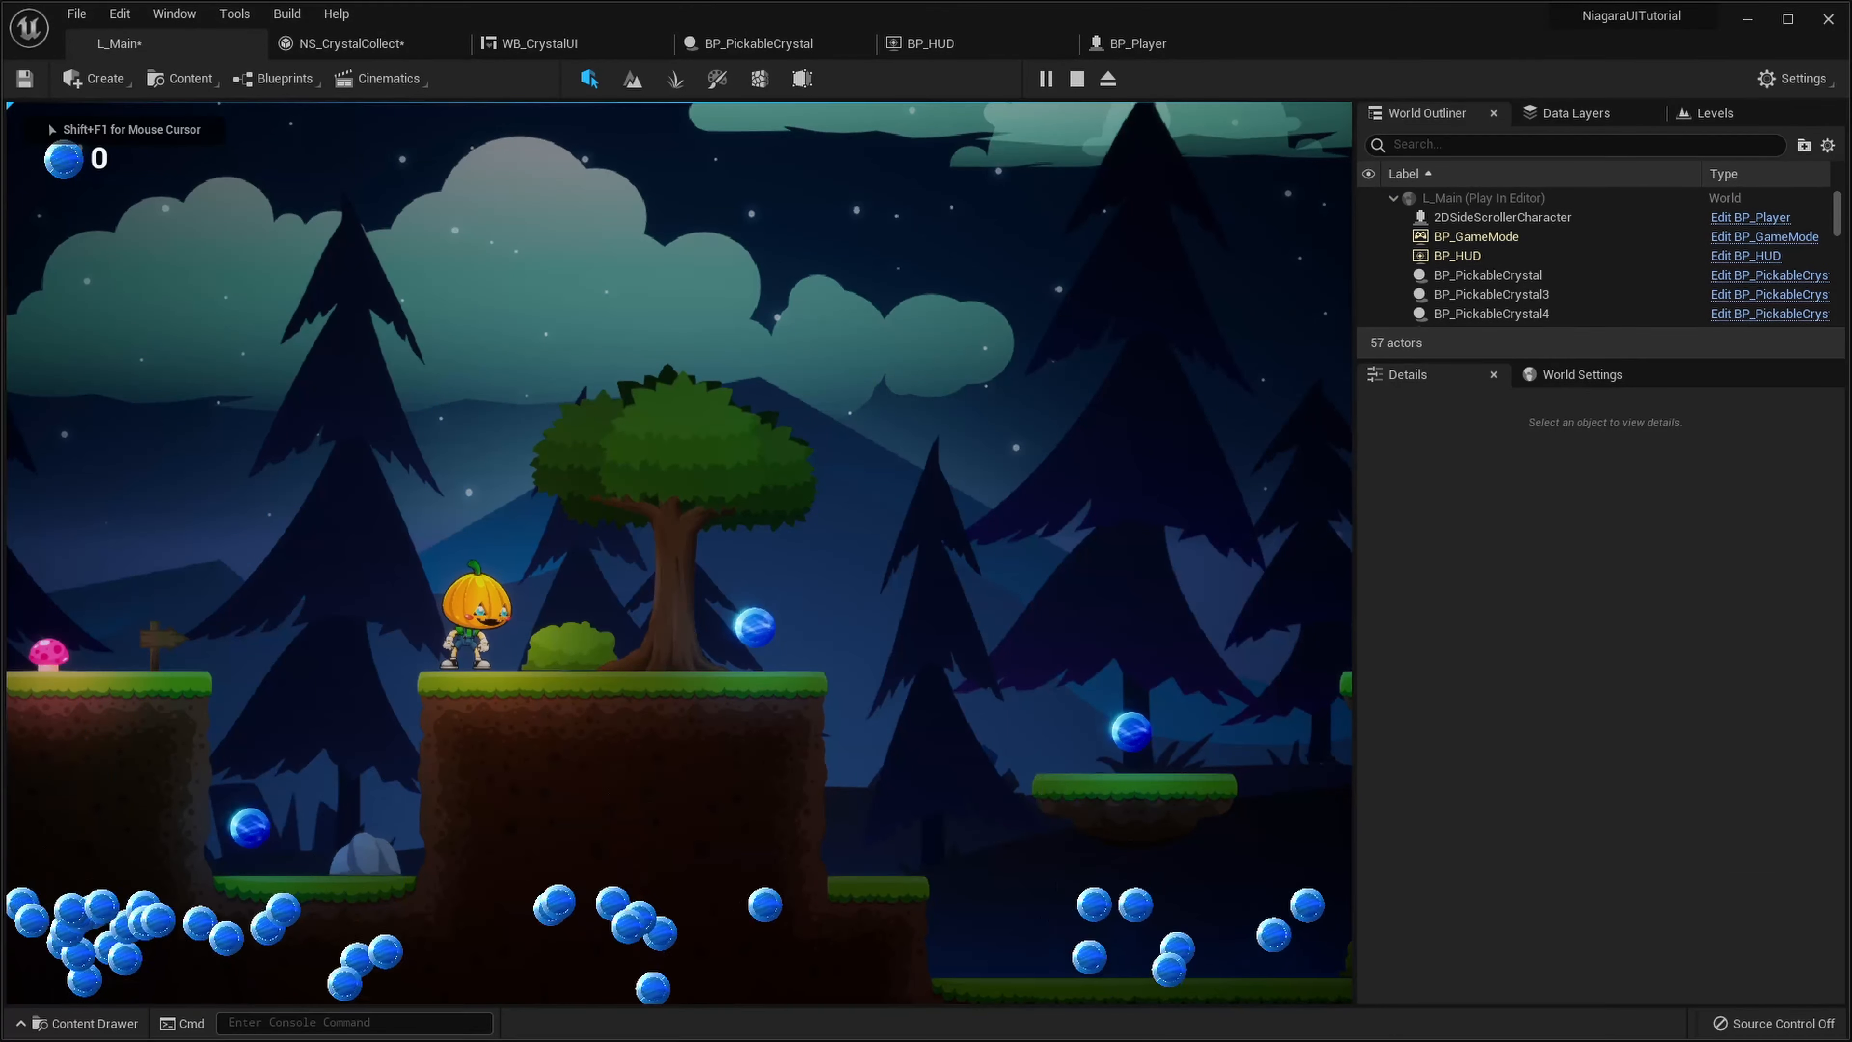
key(Escape)
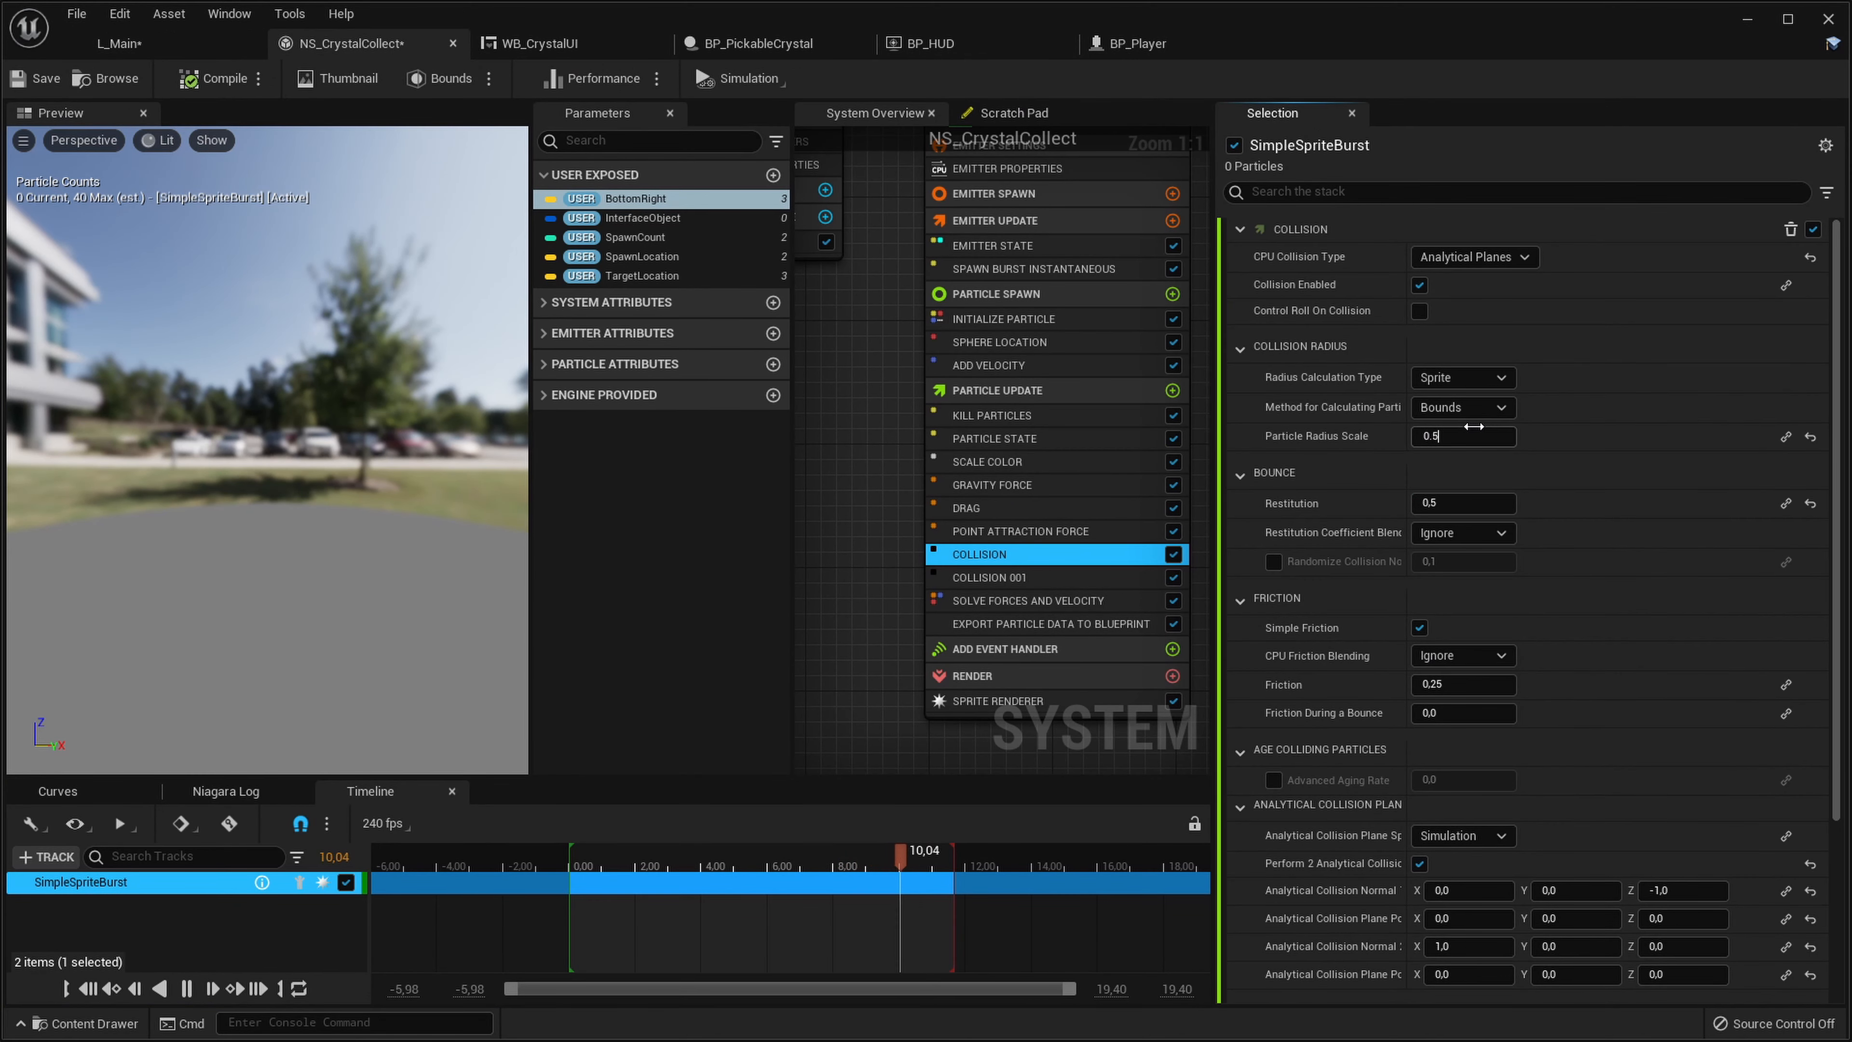
Set the Particle Radius Scale to 0.5 in both Collision and Collision 001, and save NS_CrystalCollect
click(990, 577)
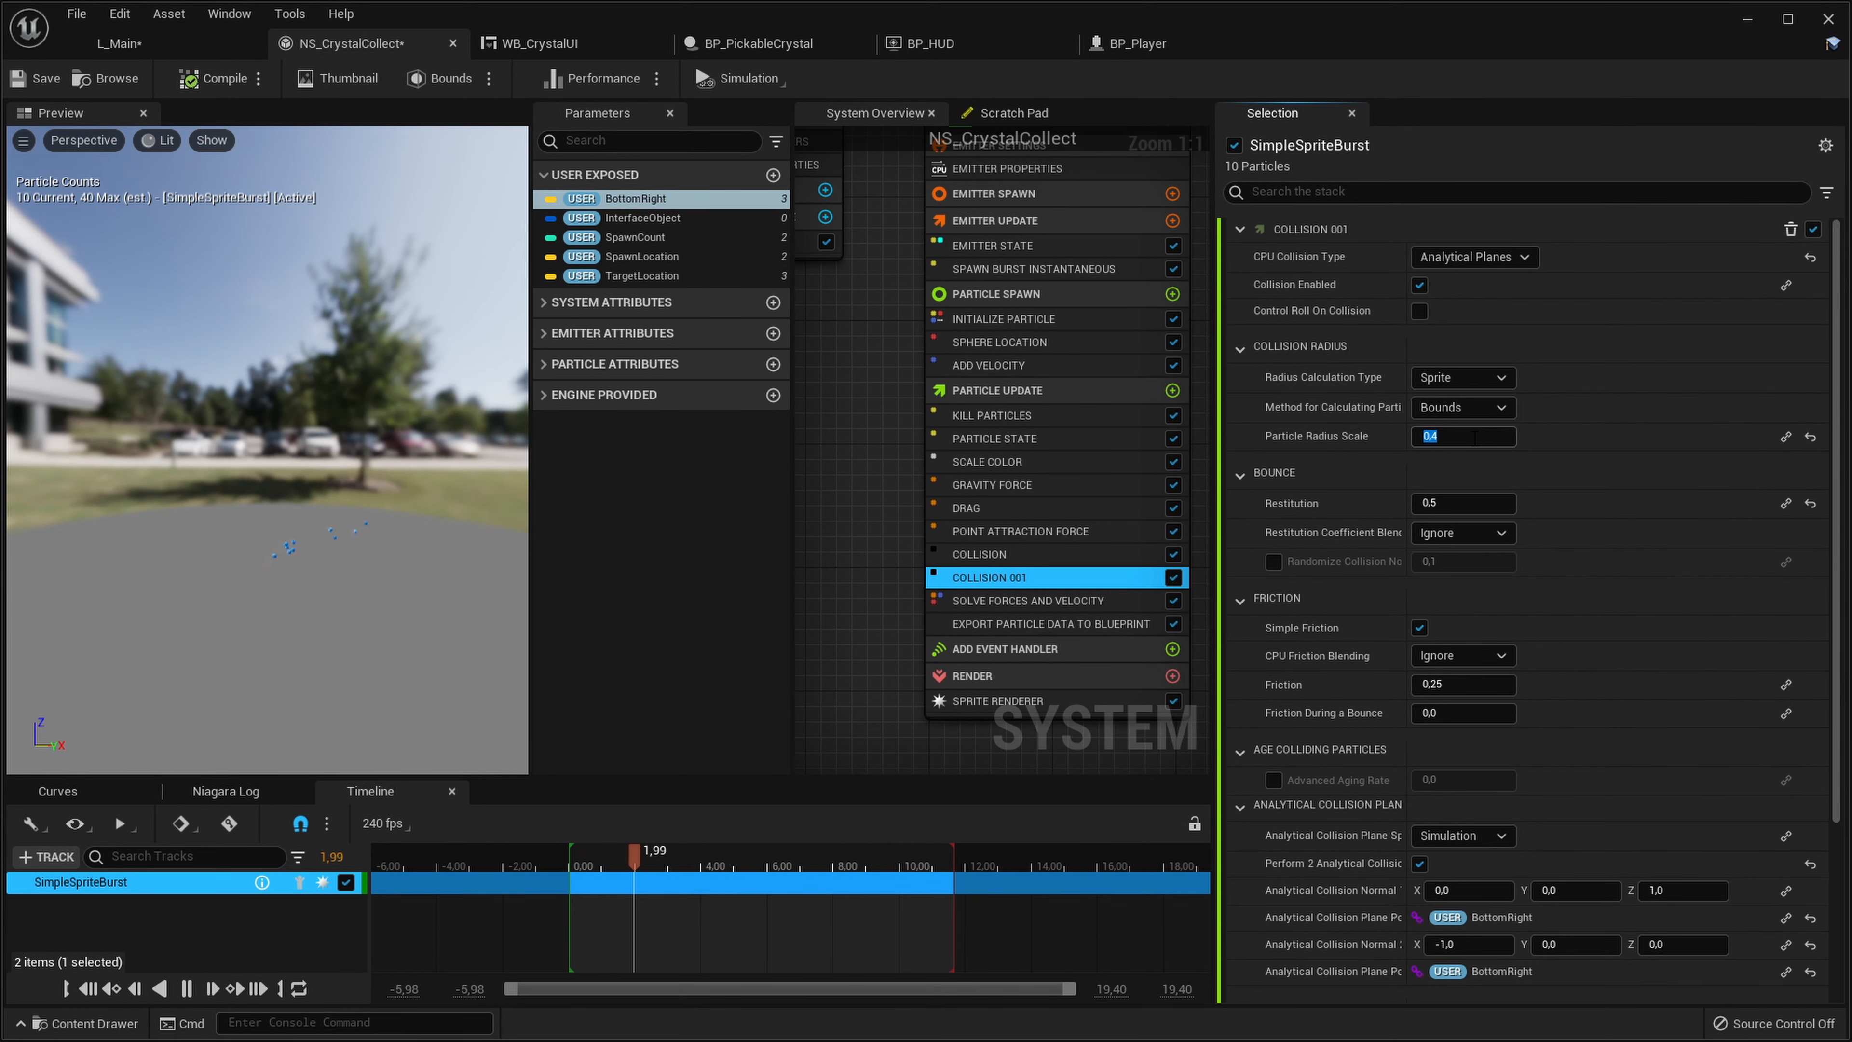
click(42, 82)
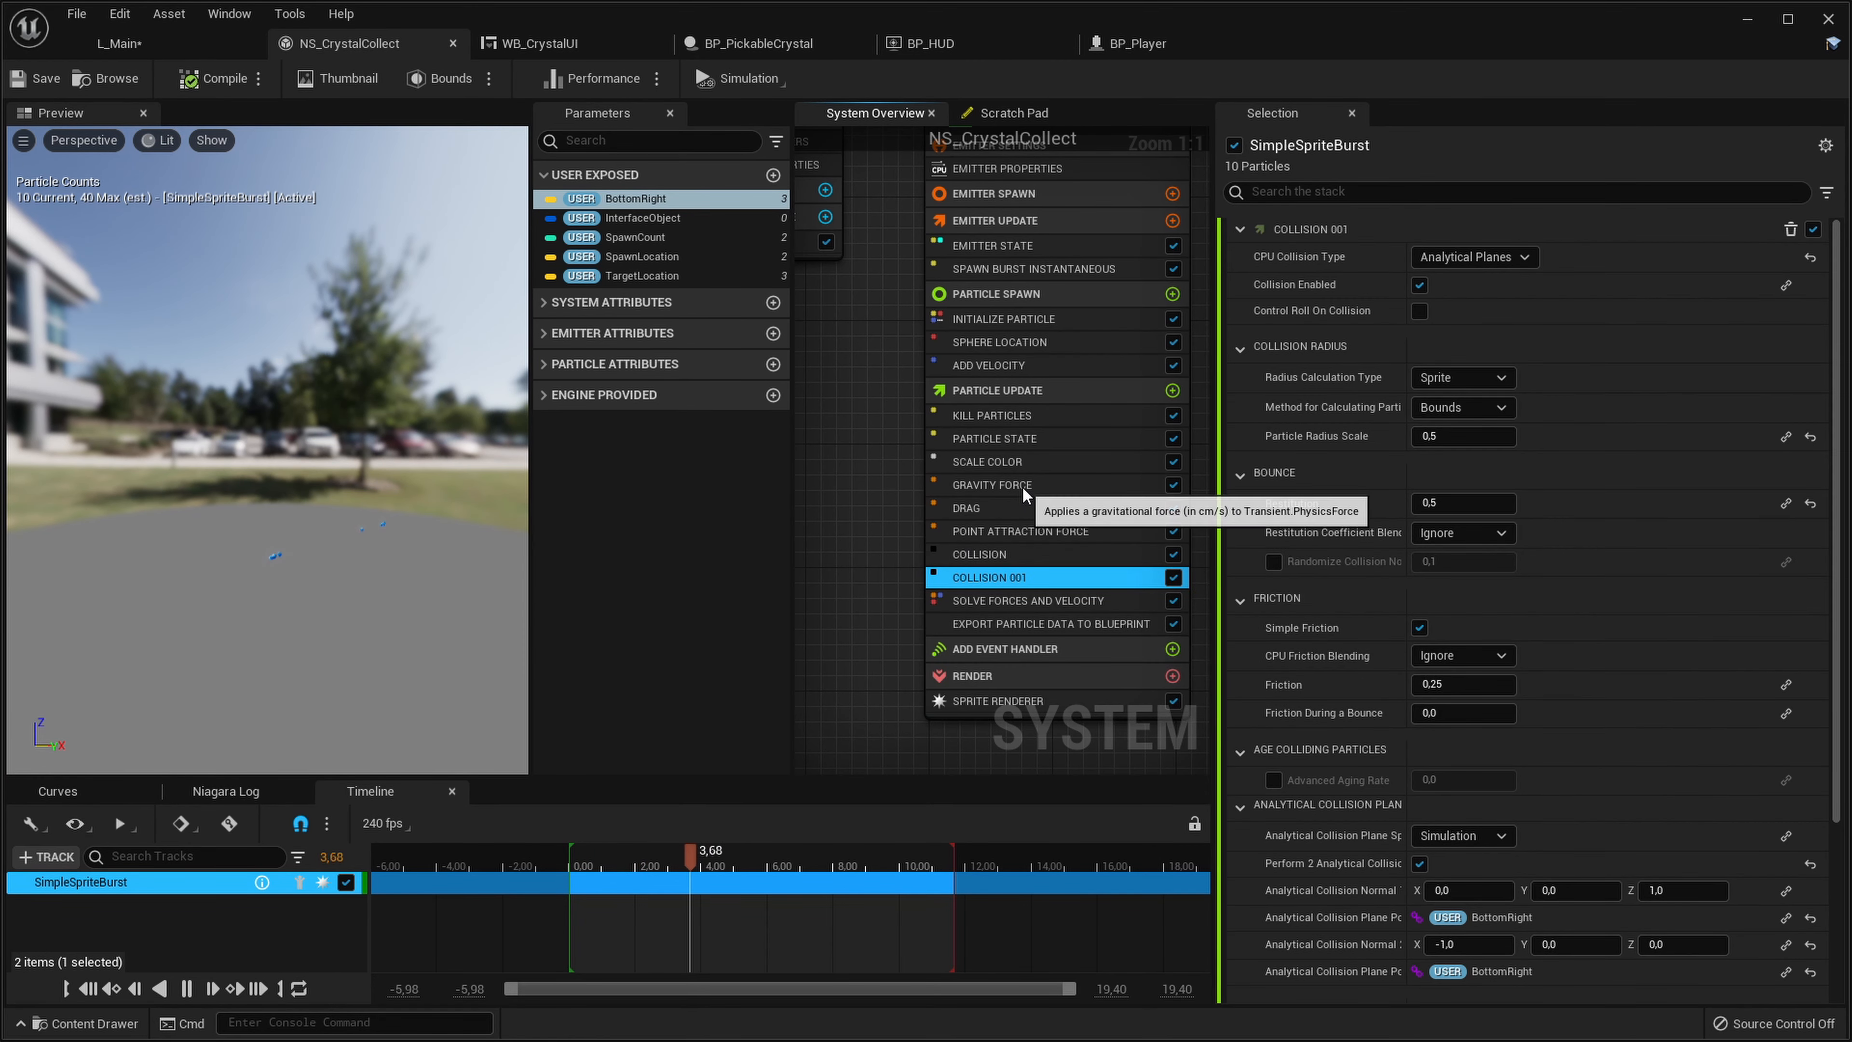
click(1022, 487)
Play L_Main, collect the large crystal to watch the particles with the 0.5 radius scale, and stop the game
click(91, 45)
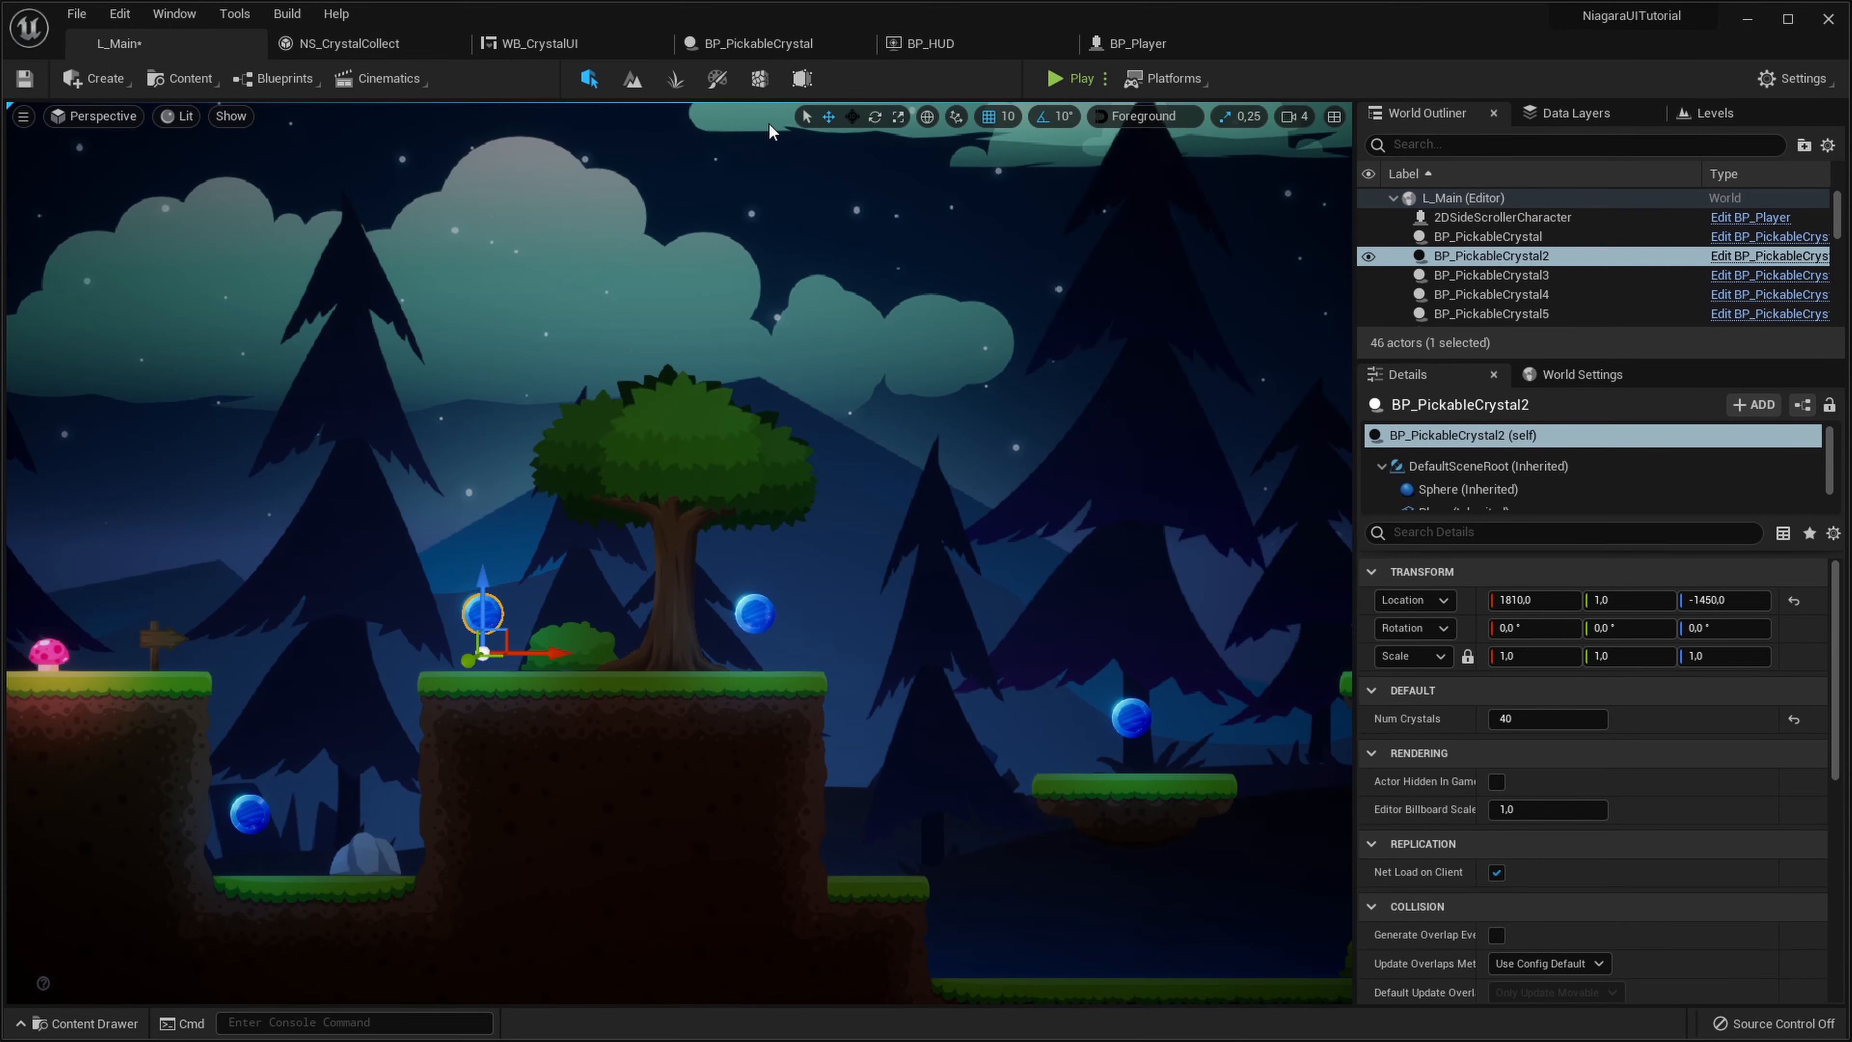
click(1044, 78)
key(d)
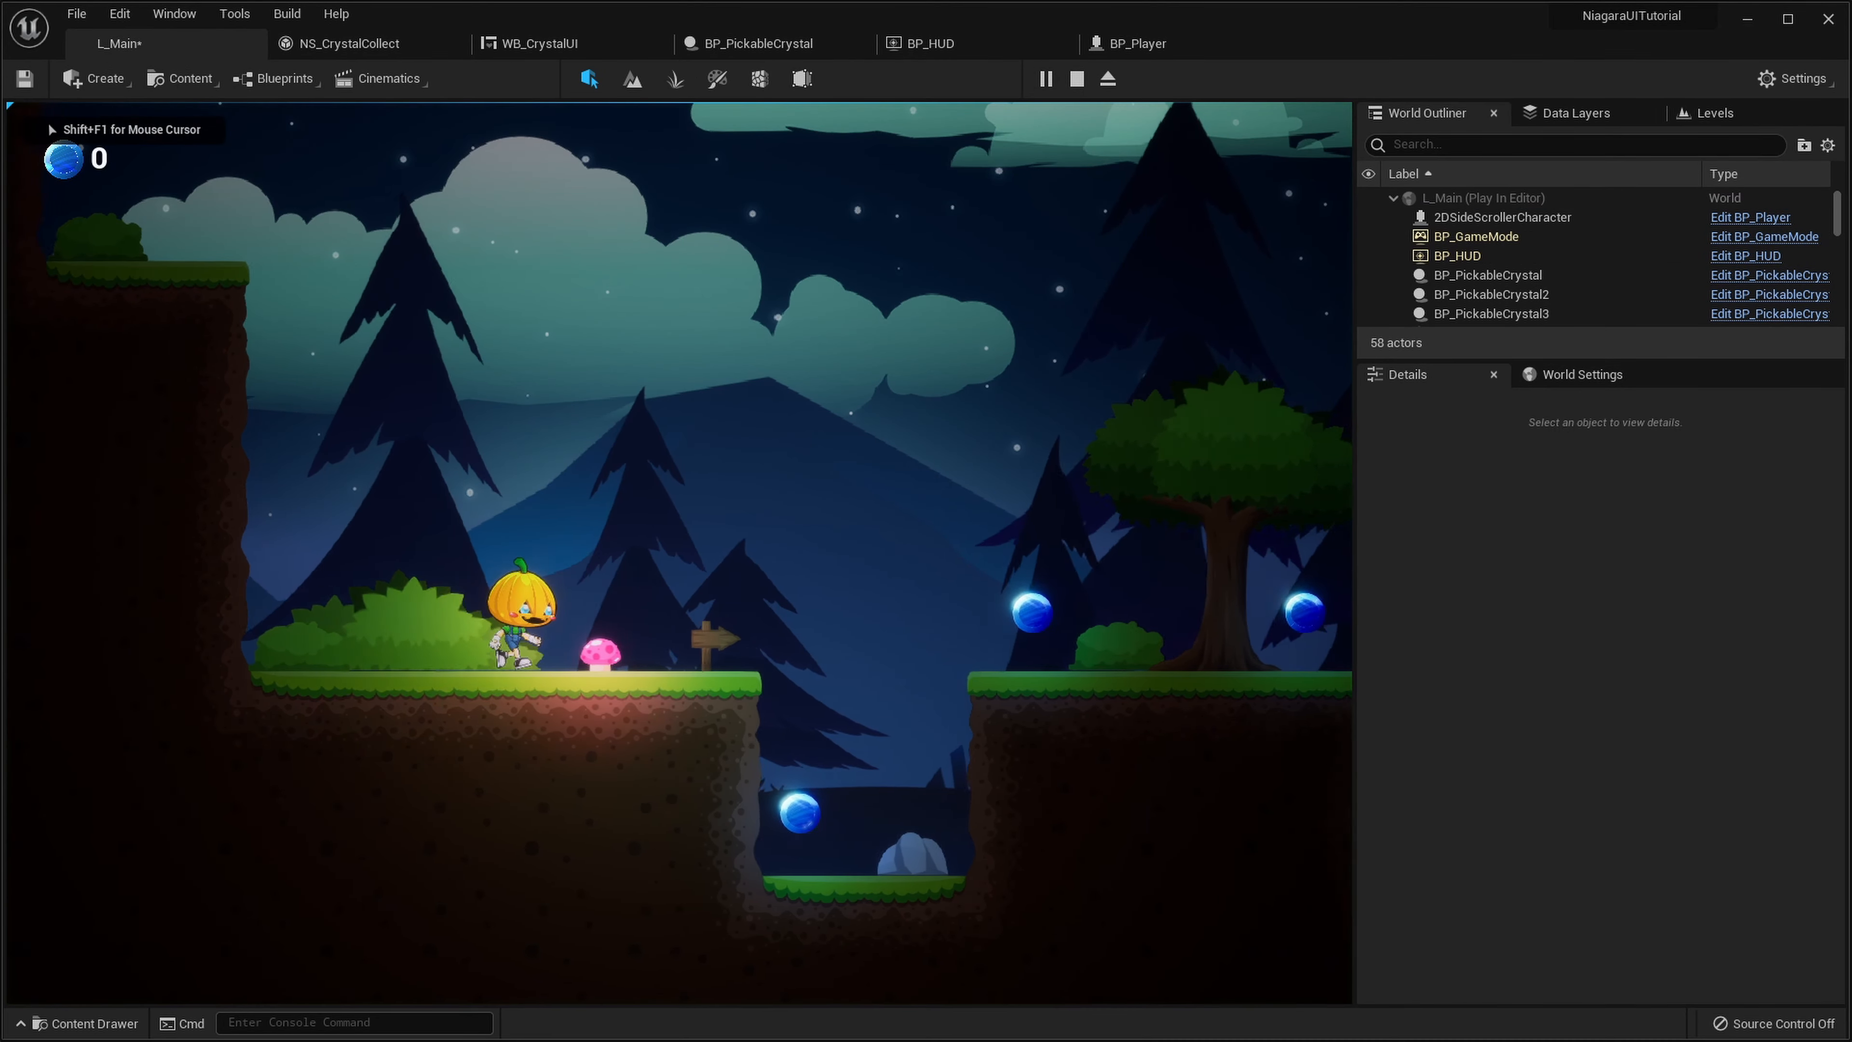
key(space)
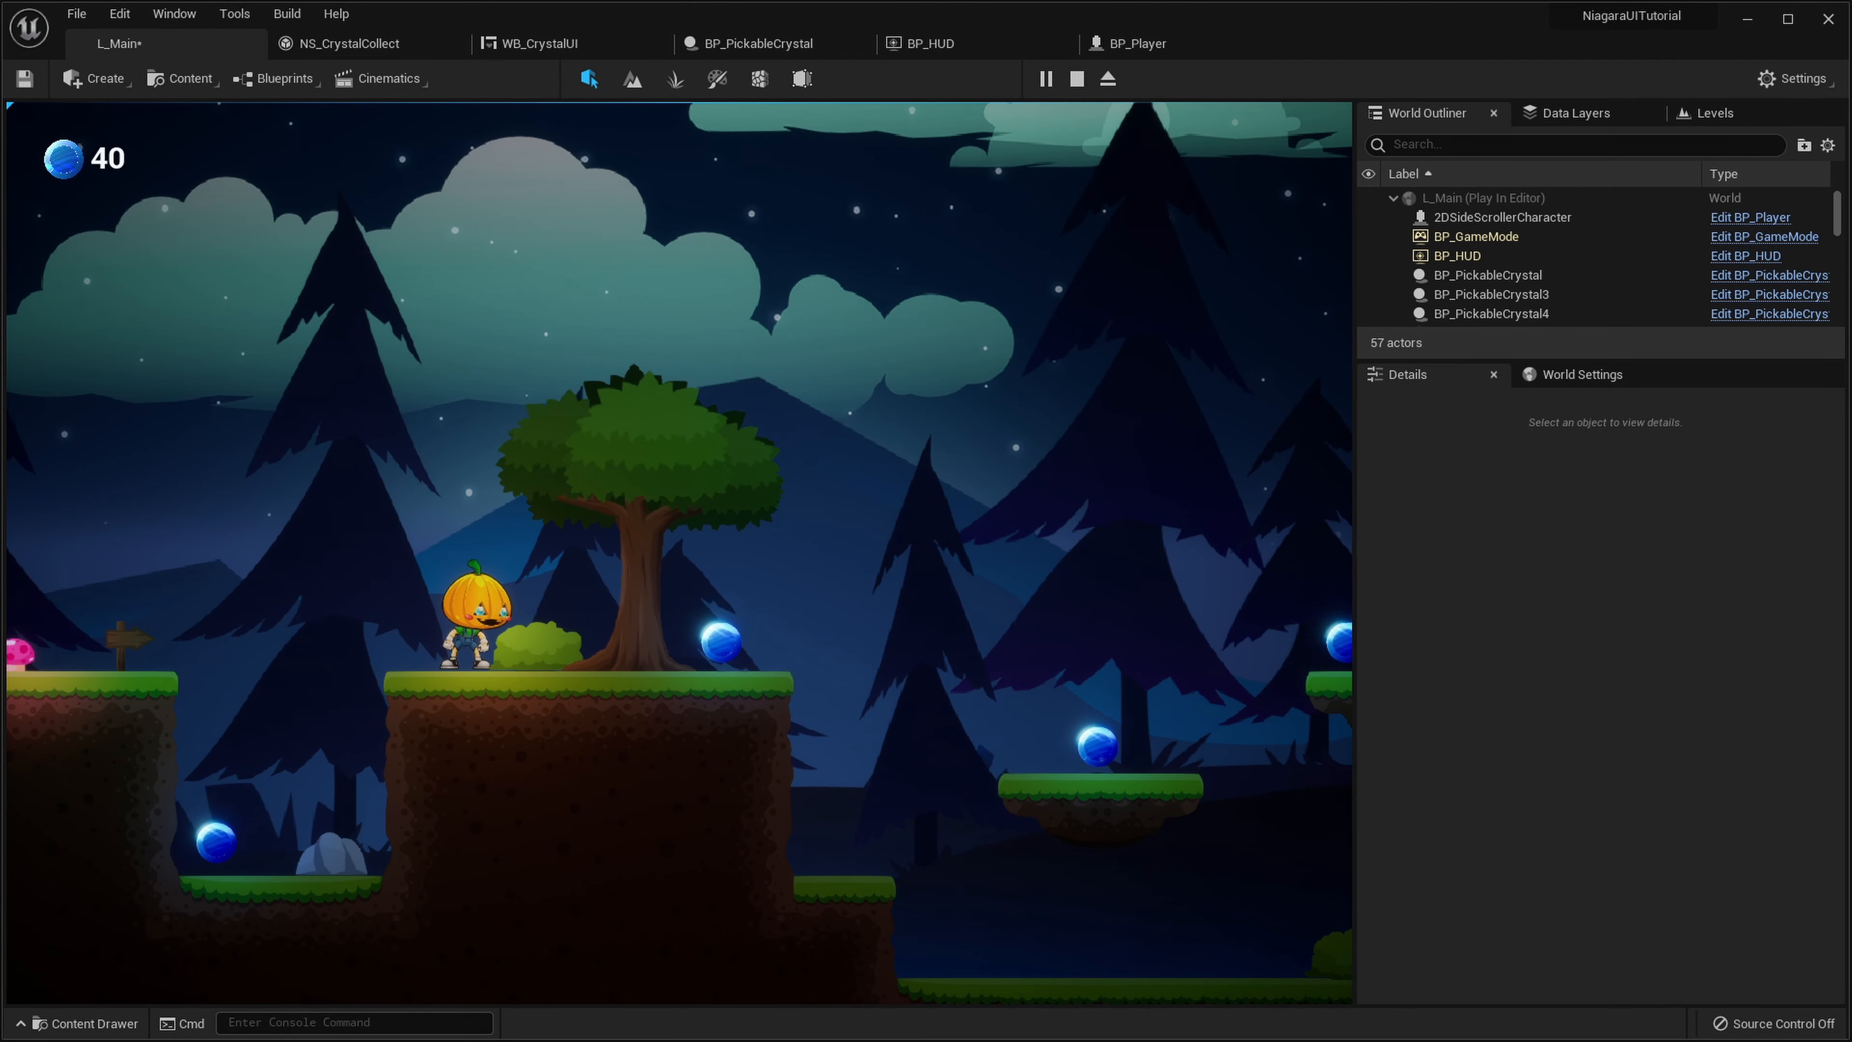
key(Escape)
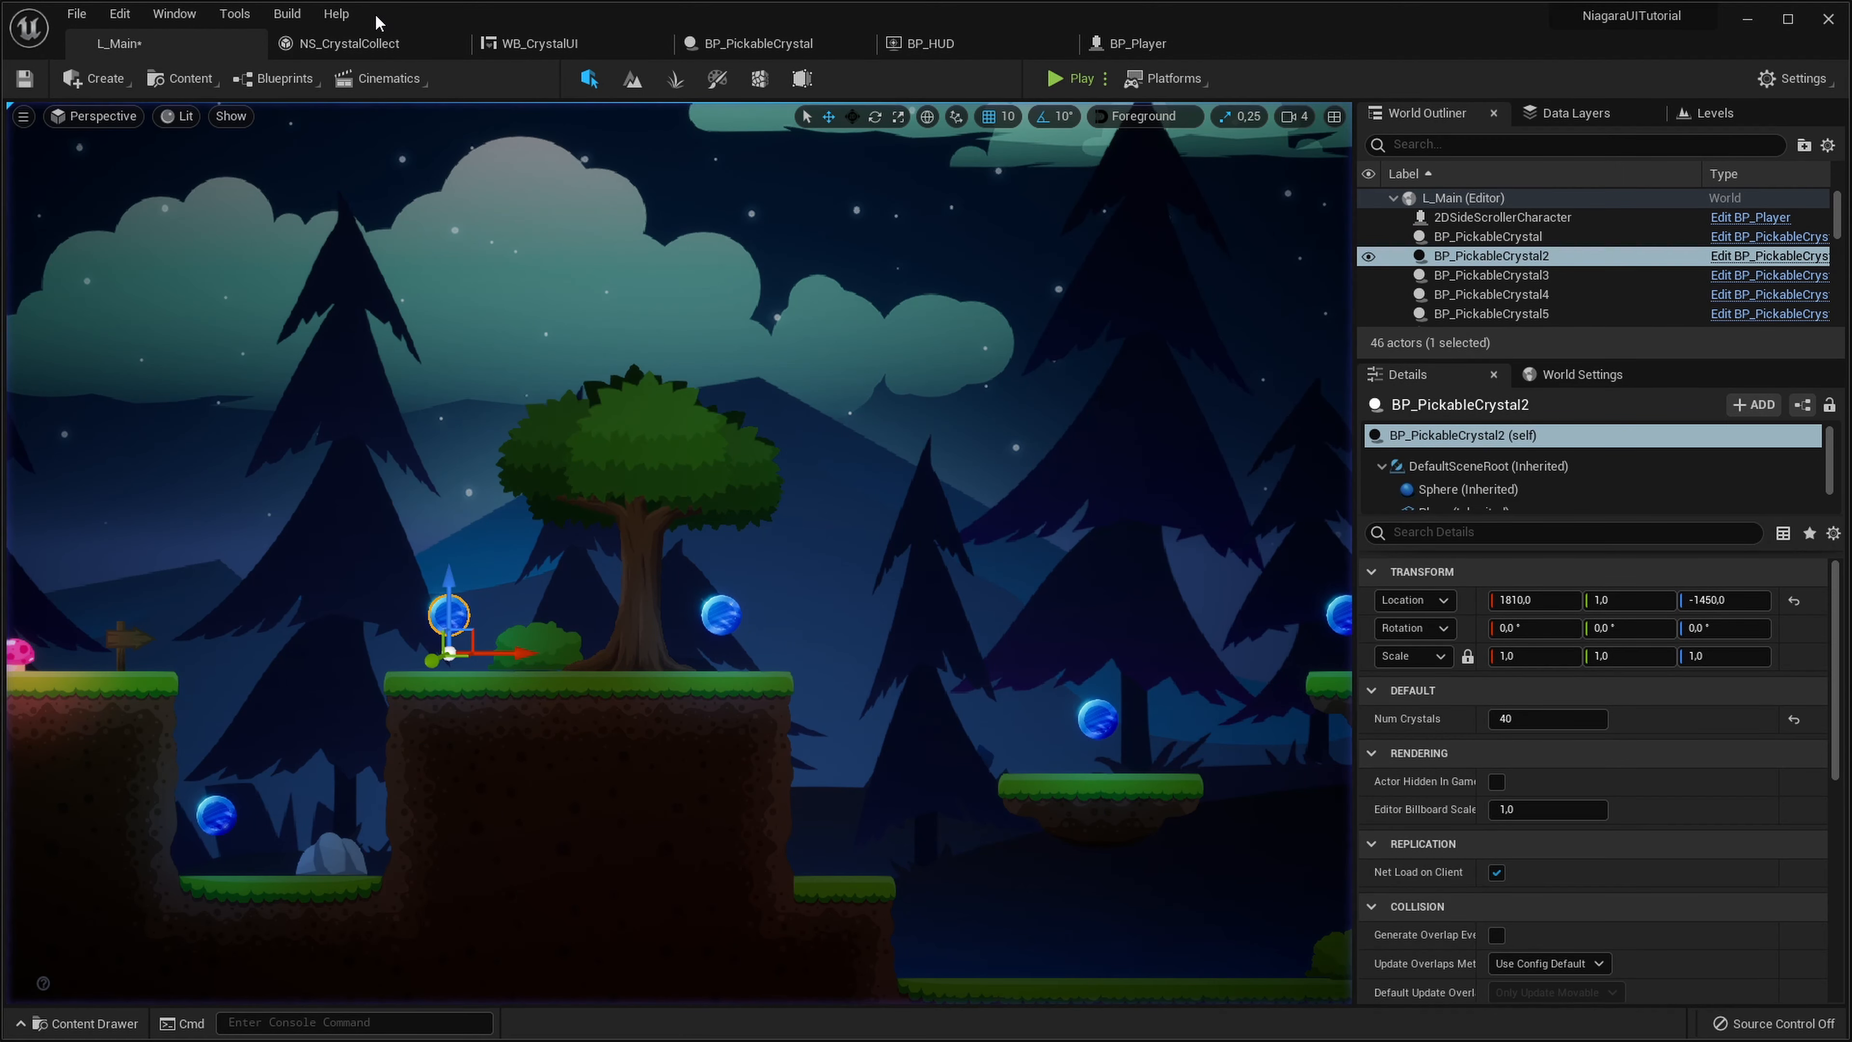
Set the Particle Radius Scale back to 0.6 in both Collision and Collision 001 of NS_CrystalCollect
click(349, 43)
click(1084, 554)
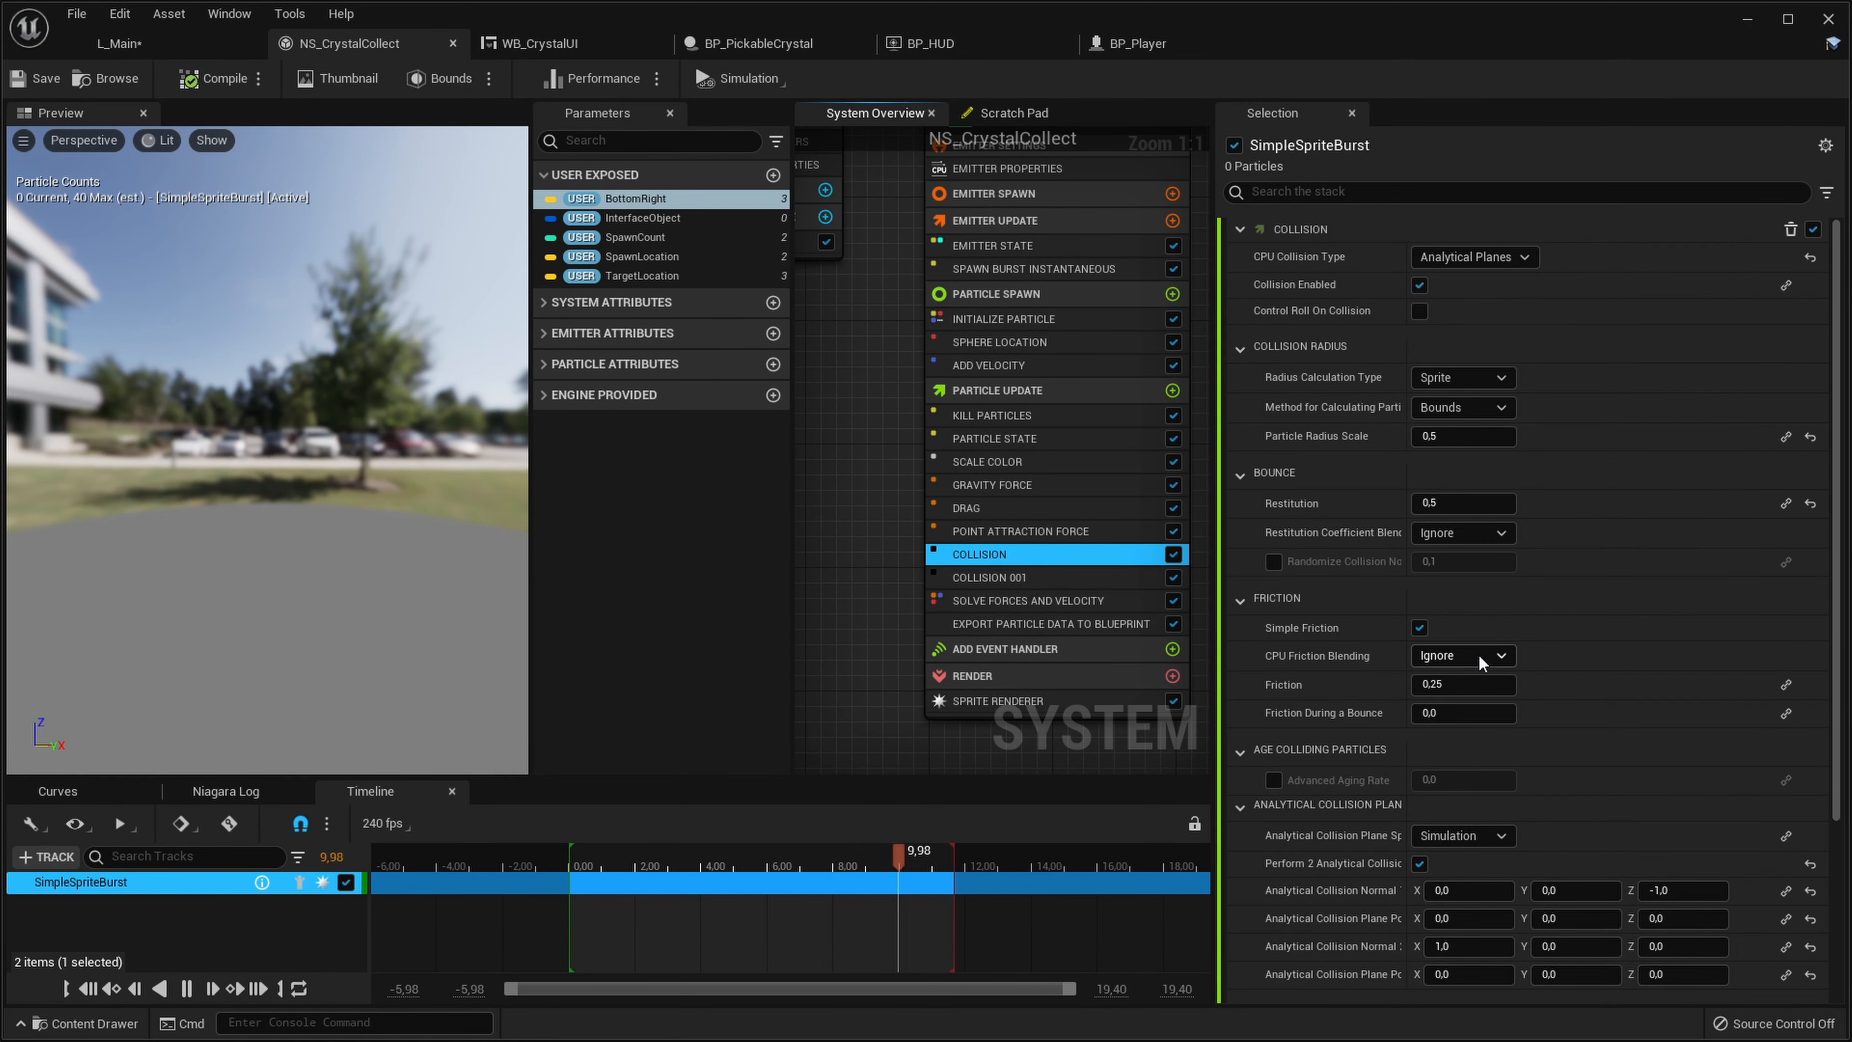
click(1469, 497)
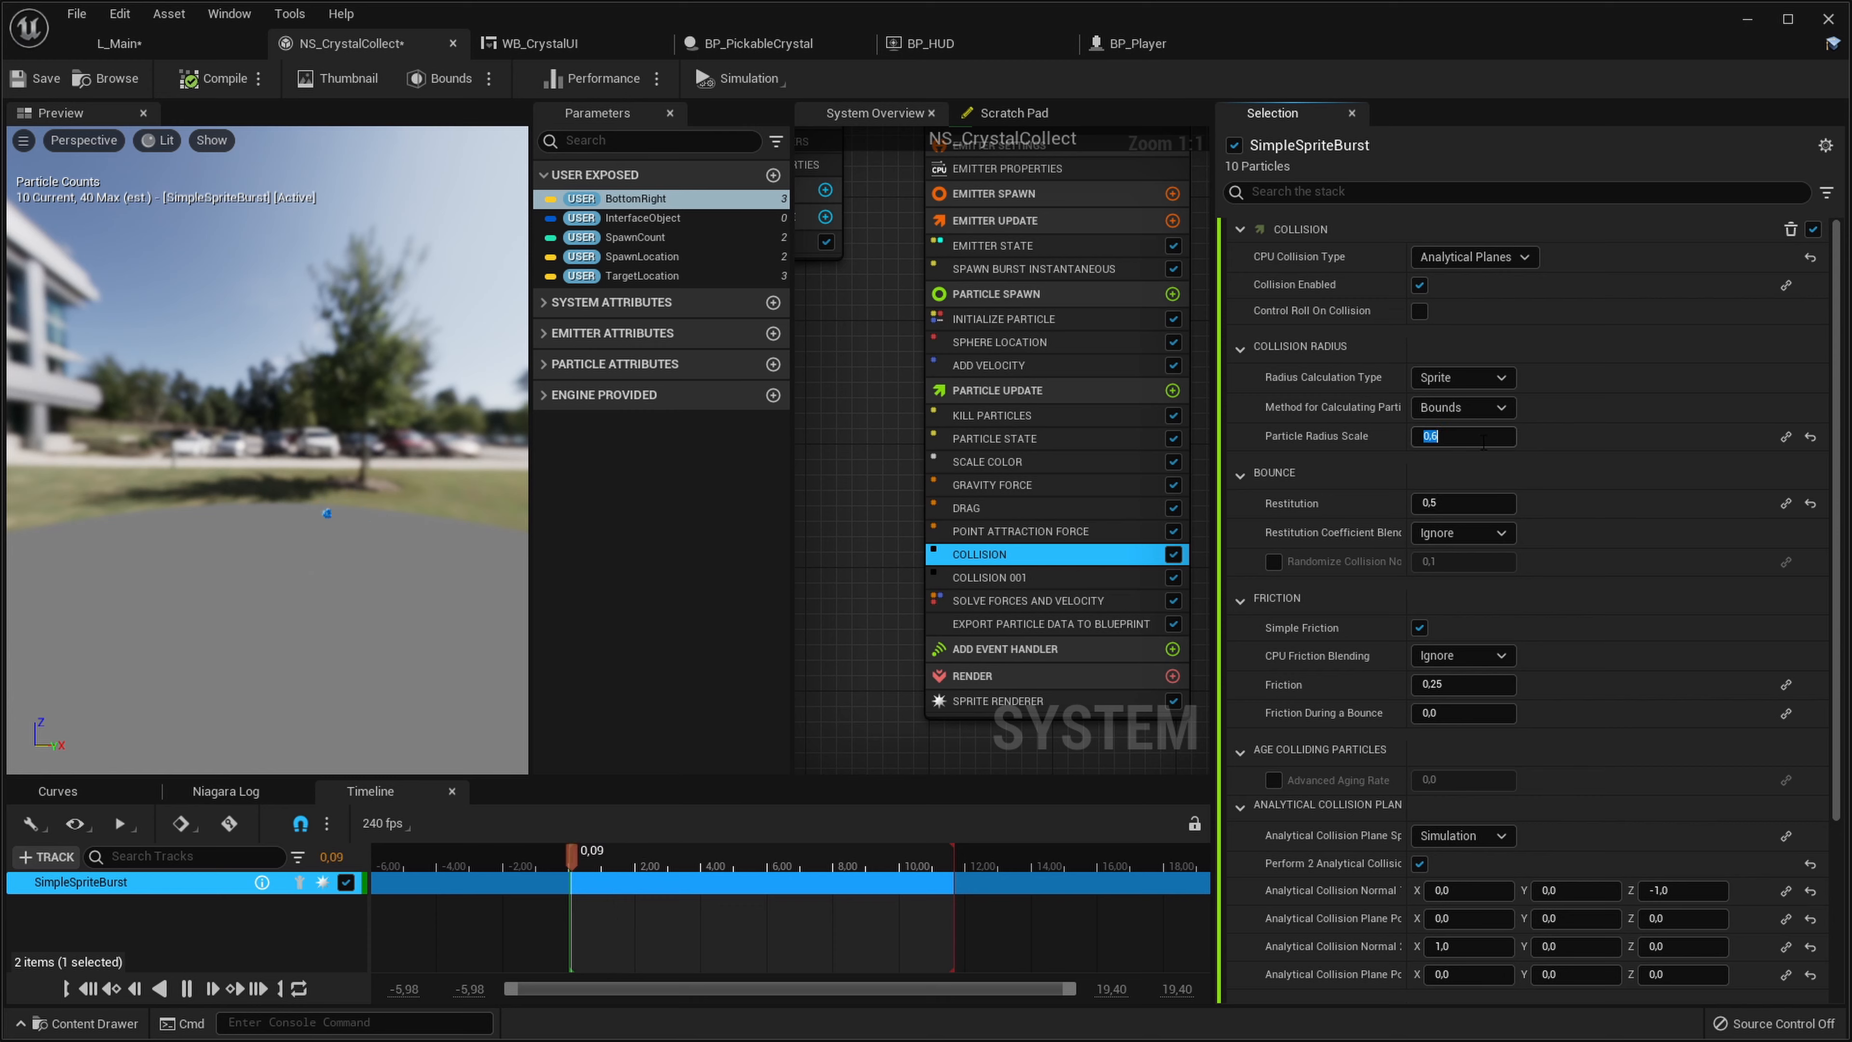
click(1042, 579)
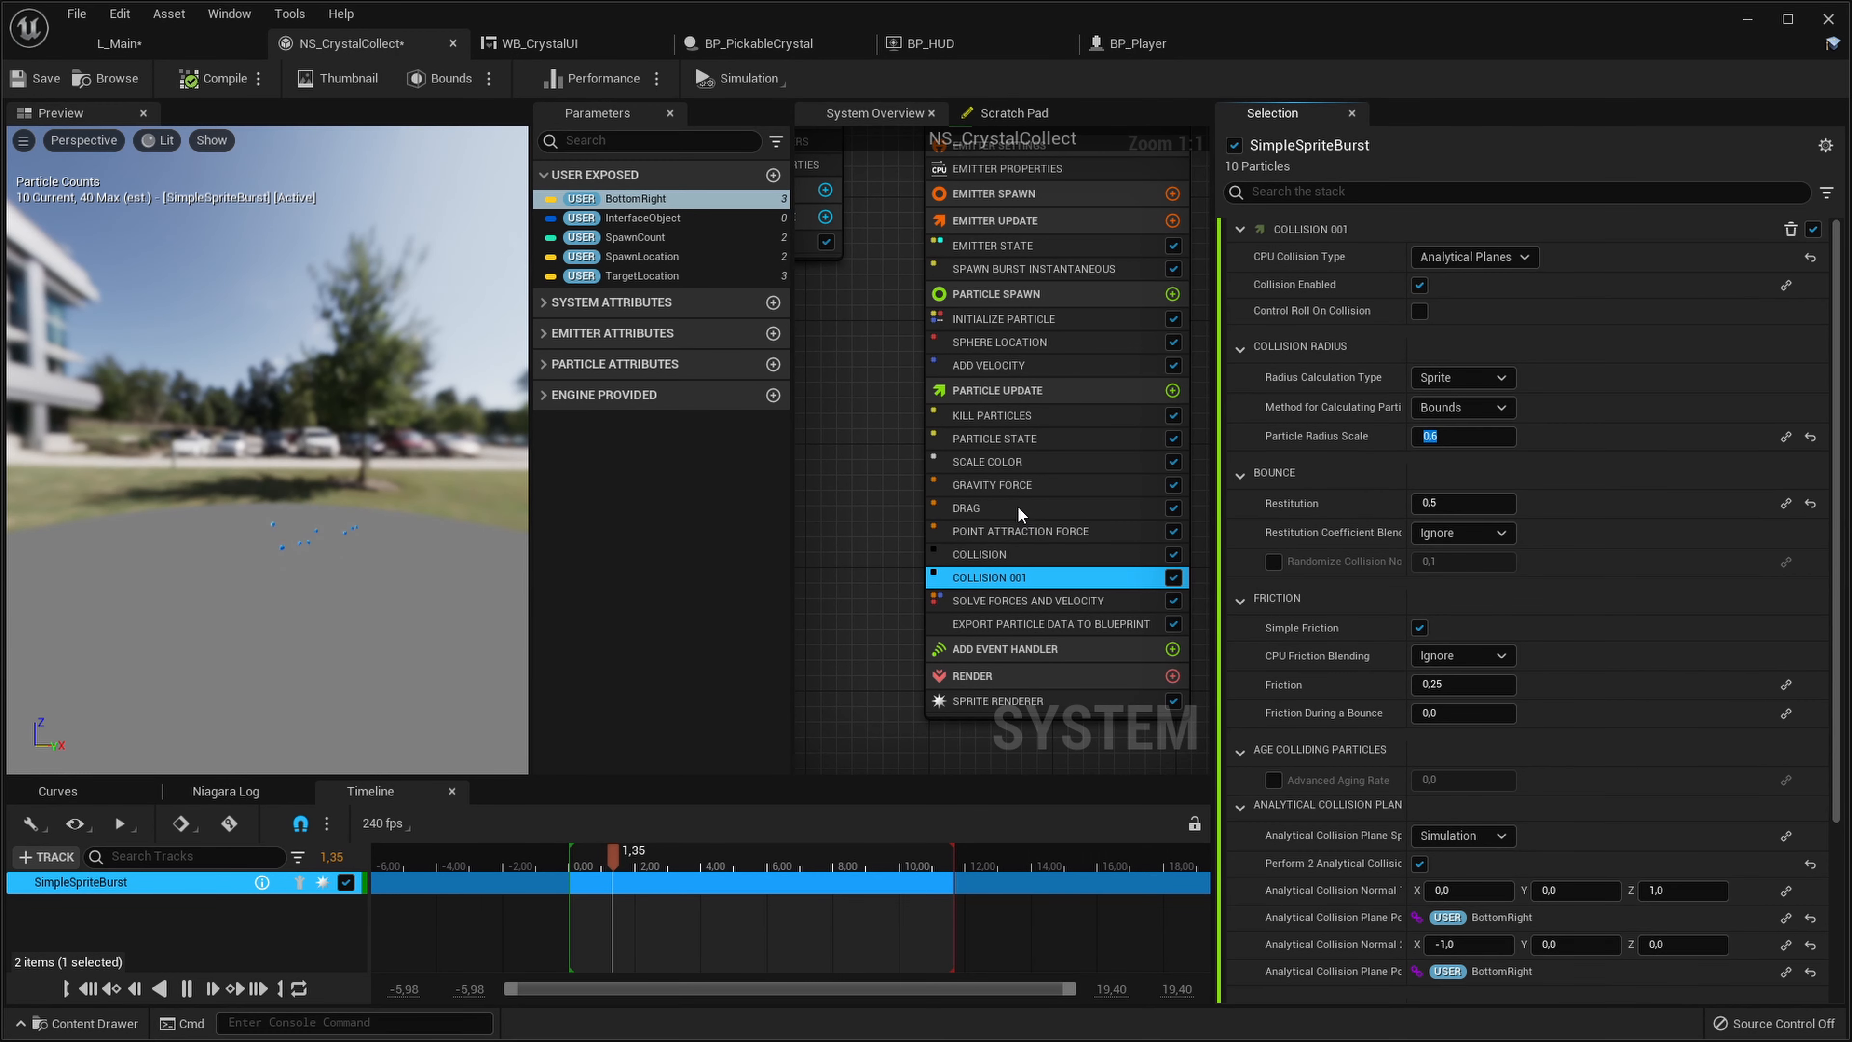
Drive the Gravity Force with Make Custom Vector from Bool, and its Bool with Set Bool by Float Comparison
click(1013, 487)
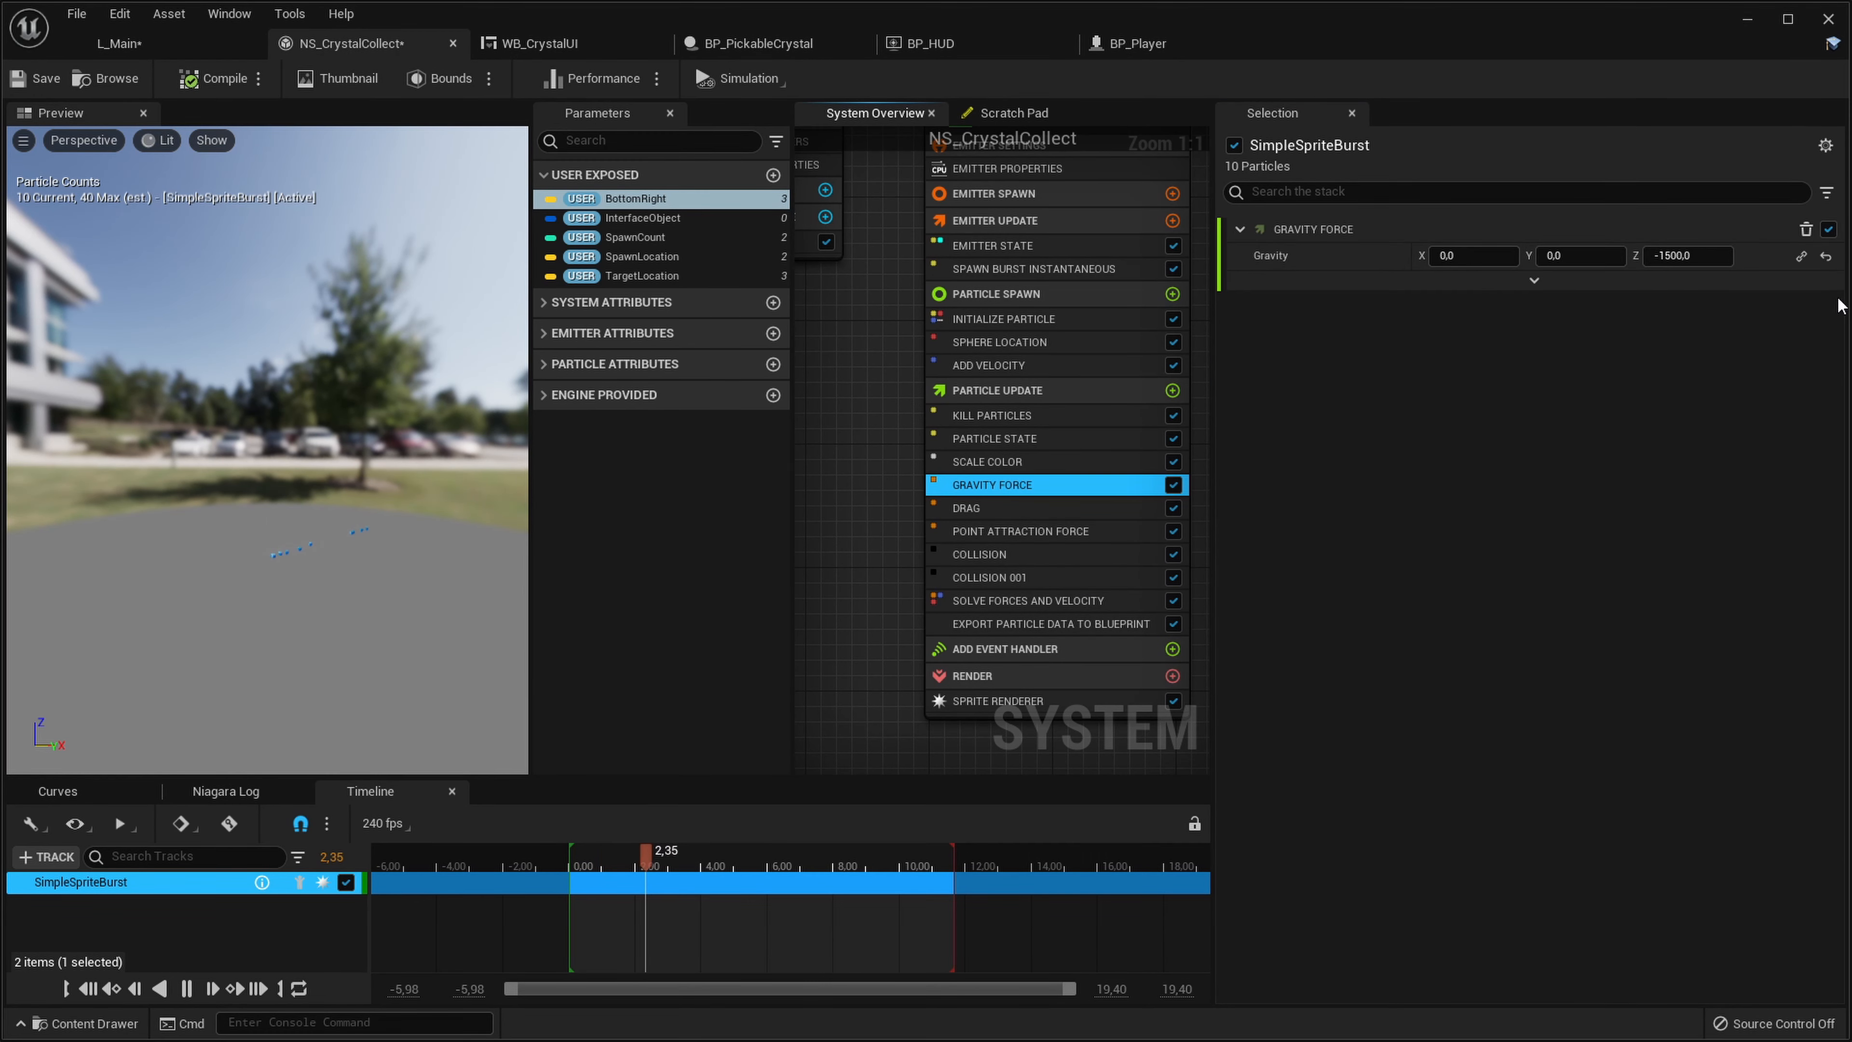
click(1801, 257)
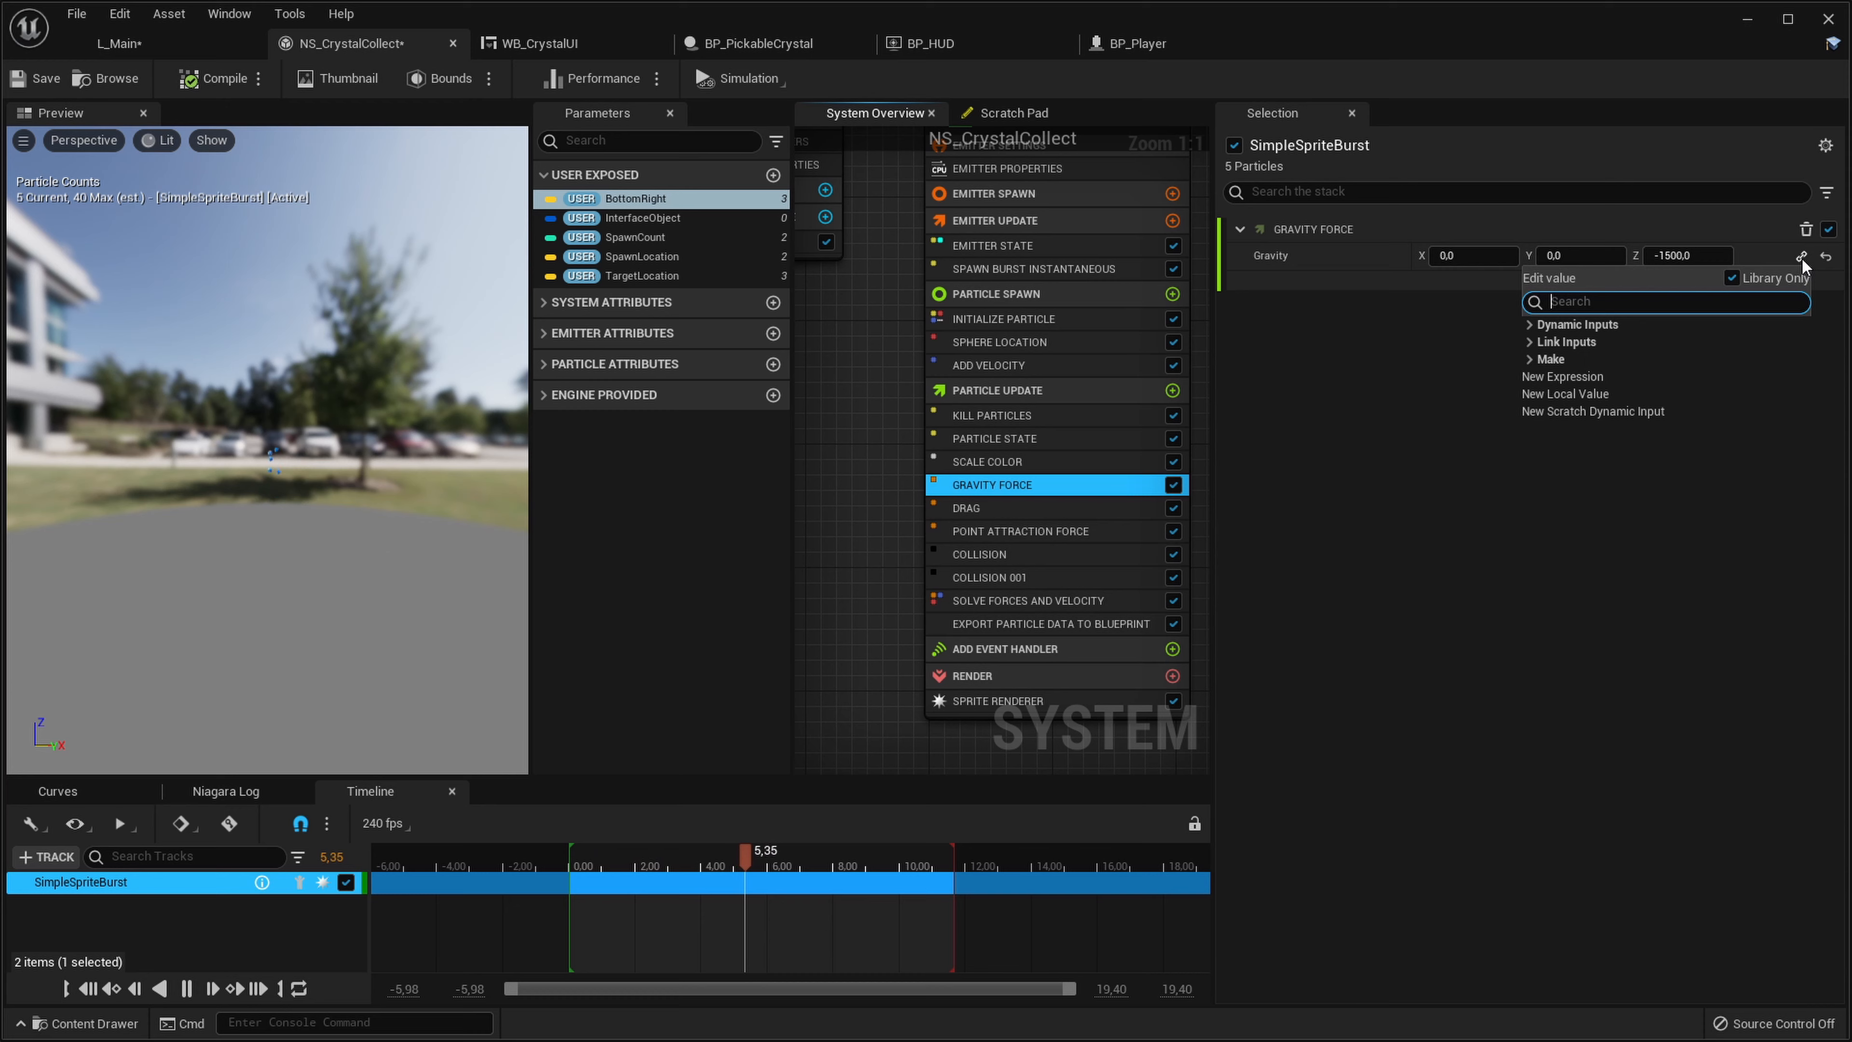
text(sele)
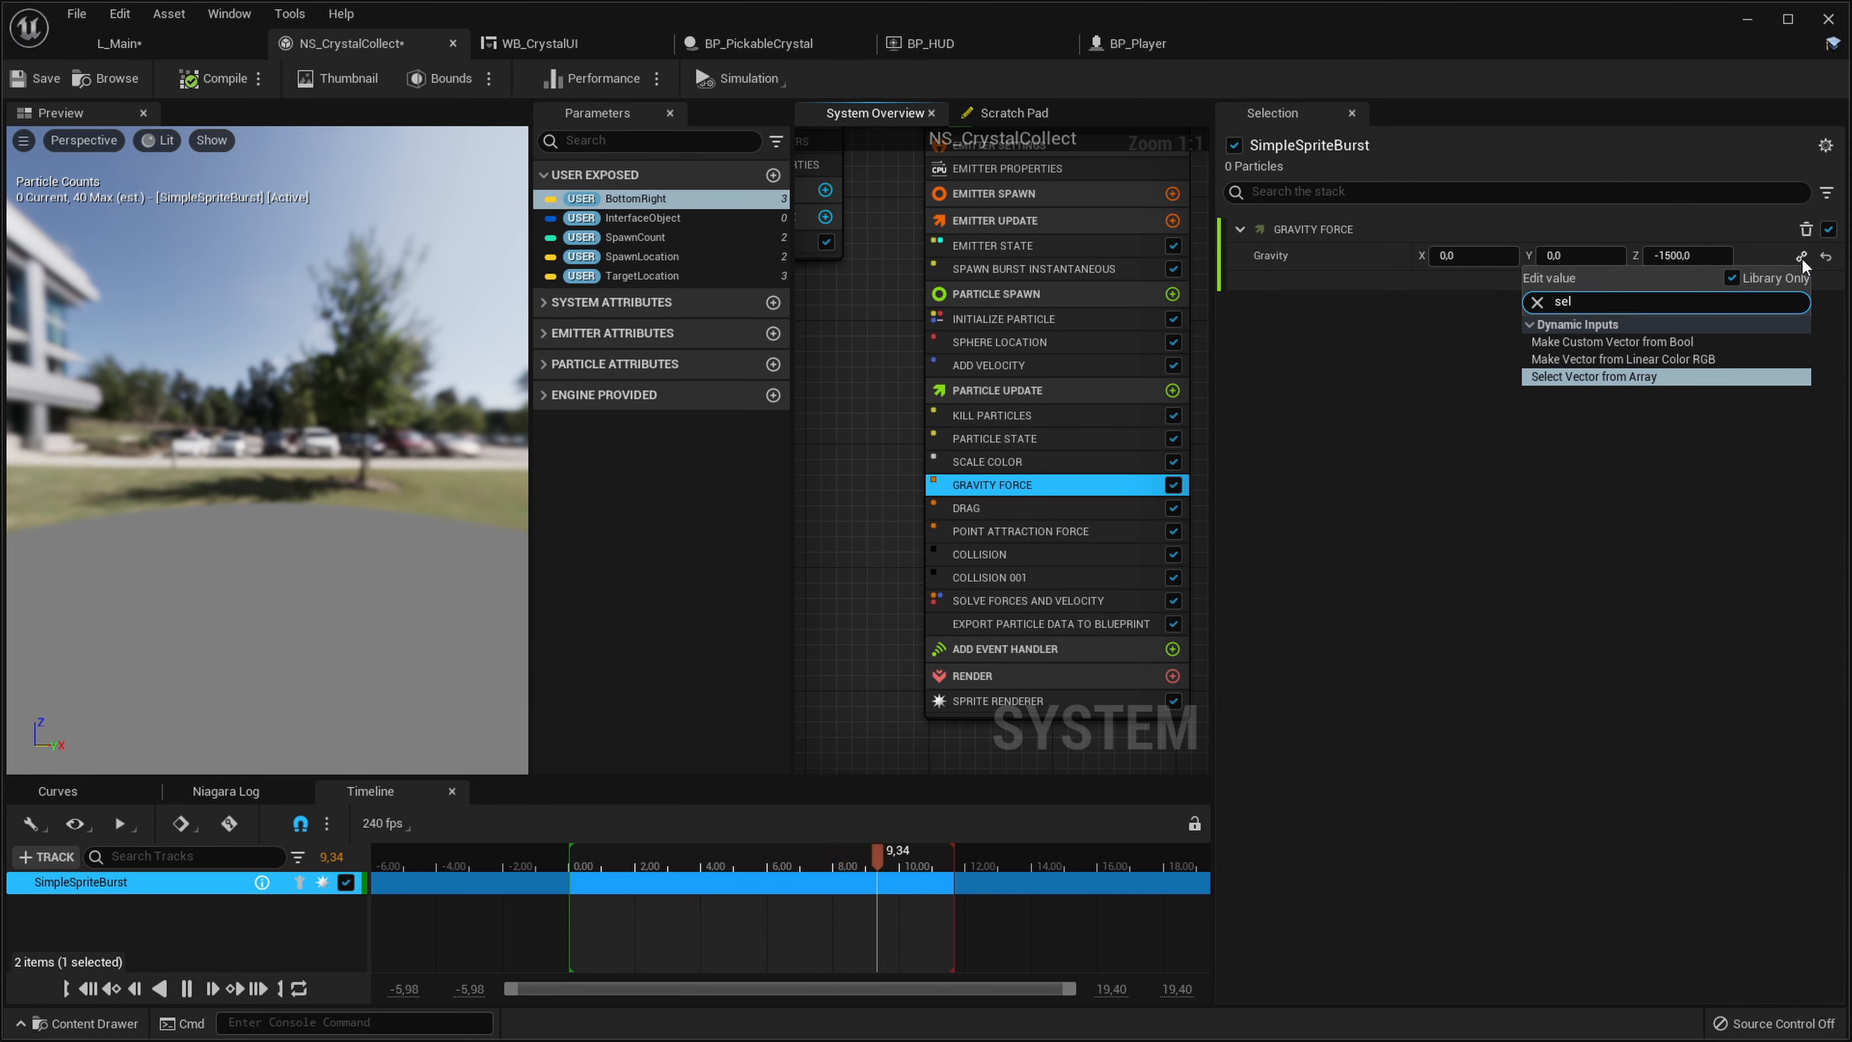
key(Up)
key(Up)
key(Return)
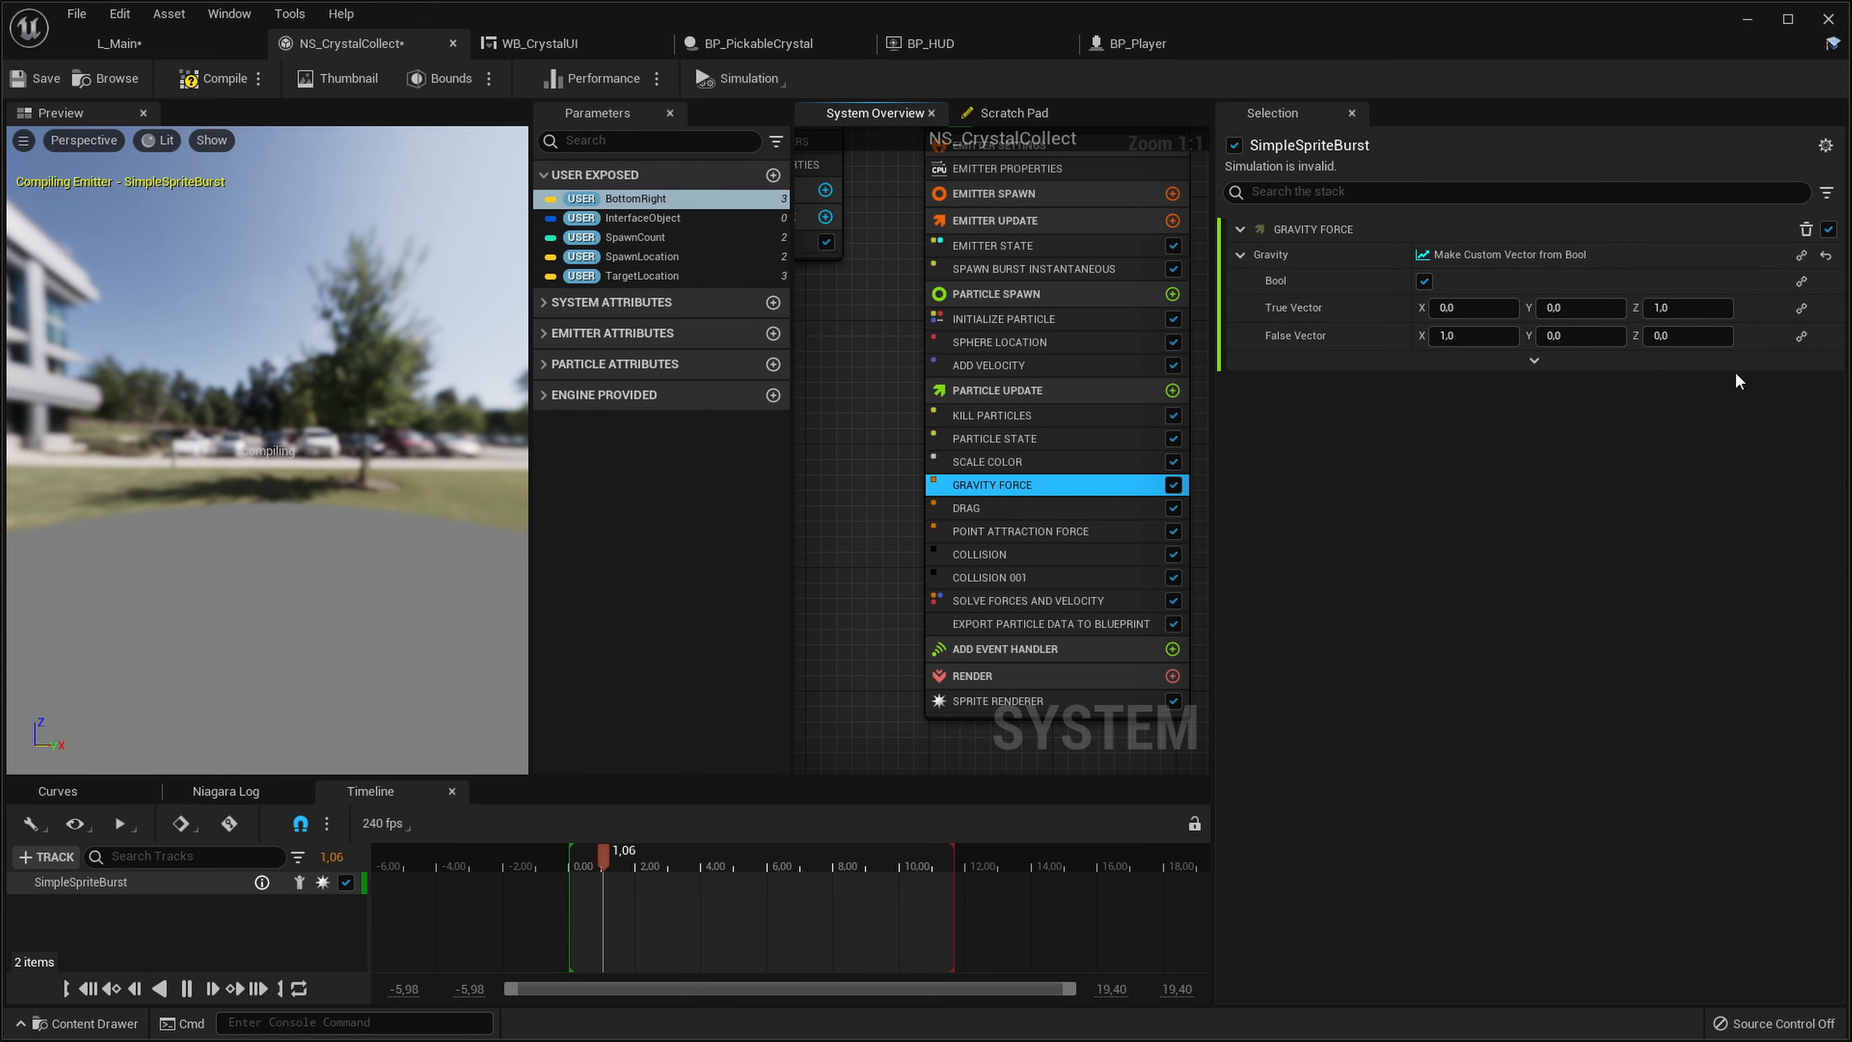
click(1801, 280)
text(float)
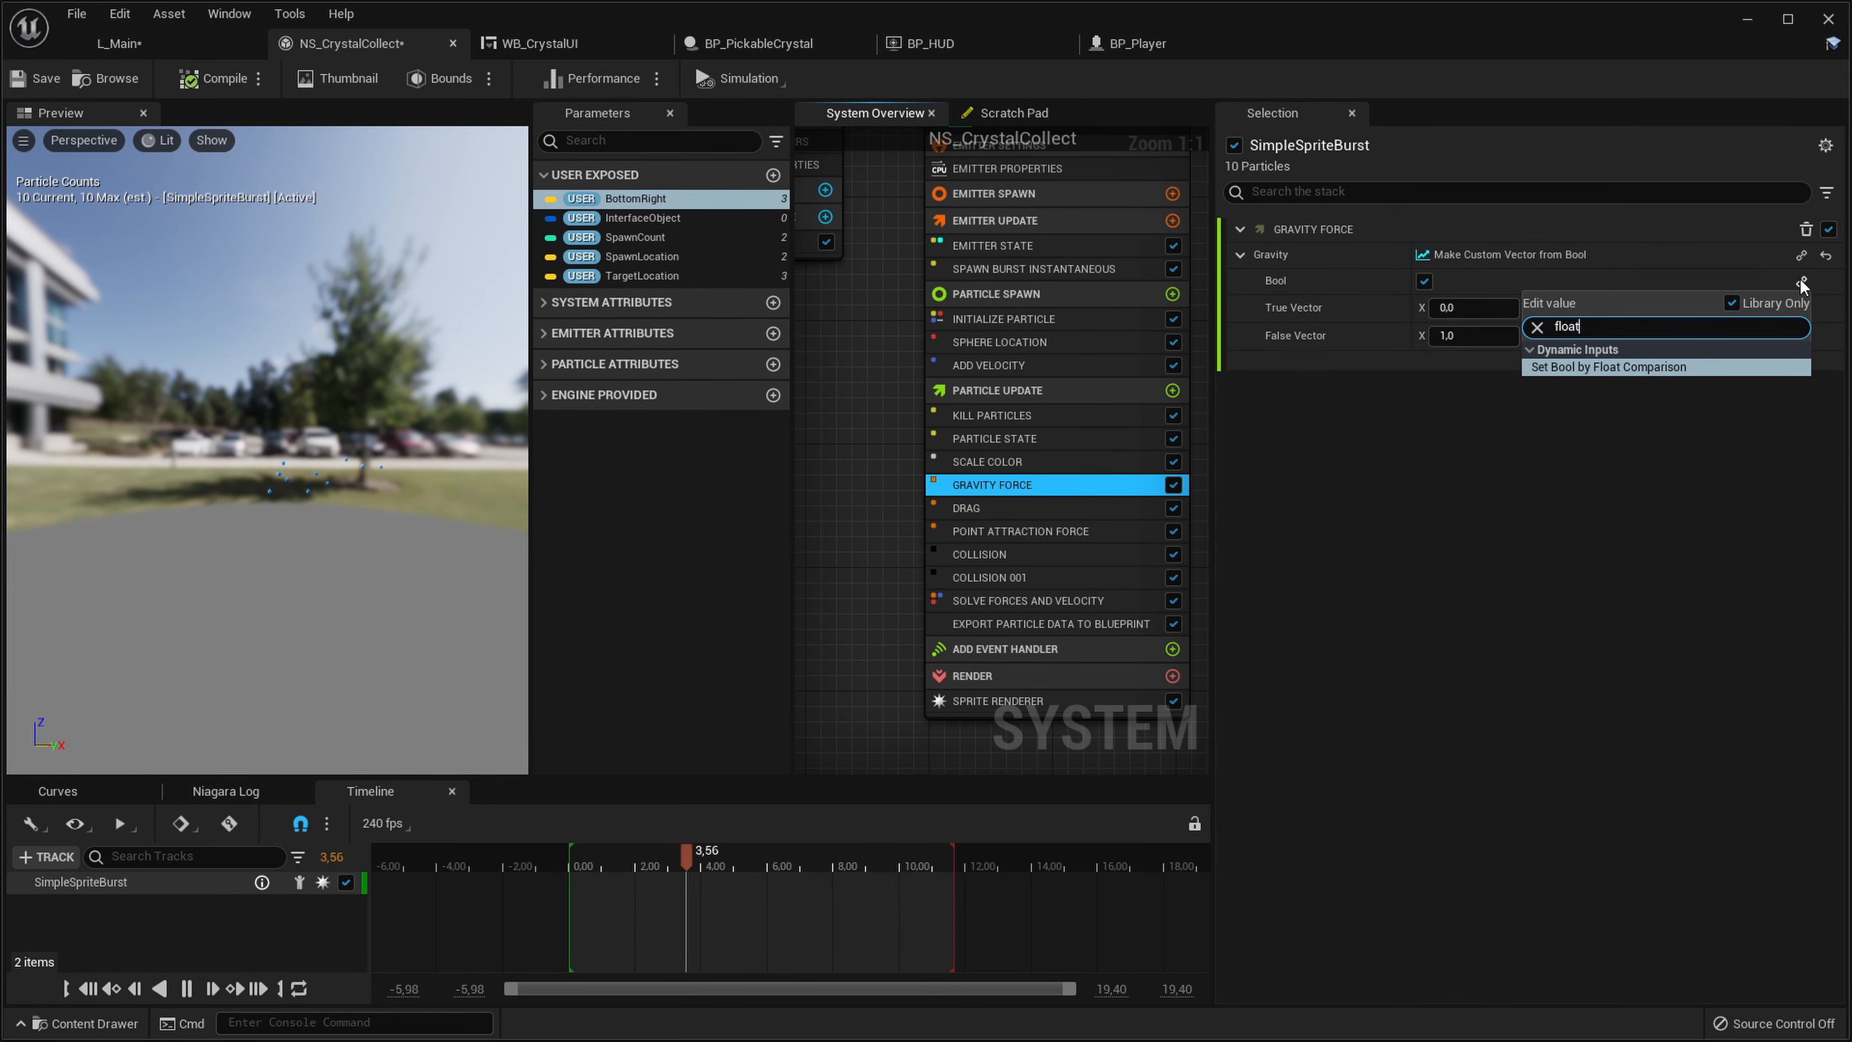
key(Return)
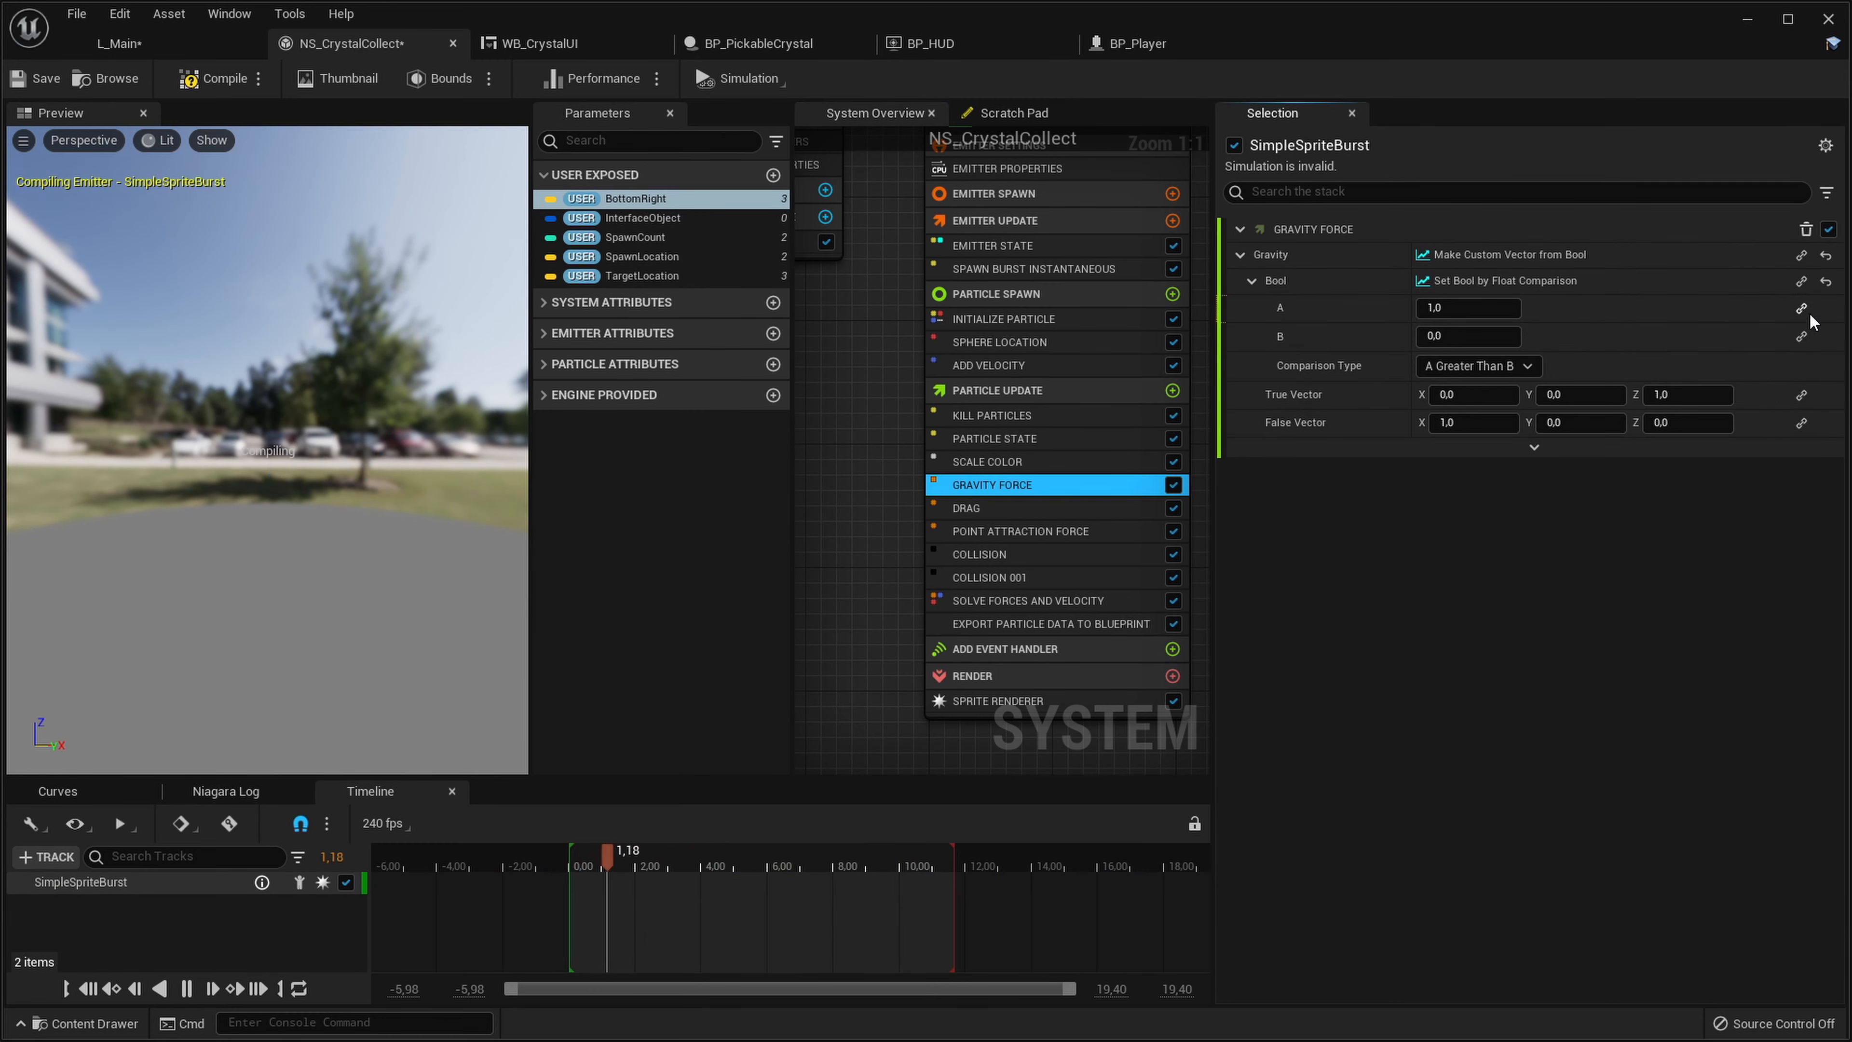
Compare Particles Initial MaterialRandom as A against 0.5 as B, with True Vector Z 1500 and False Vector Z -1500
click(1808, 310)
text(random)
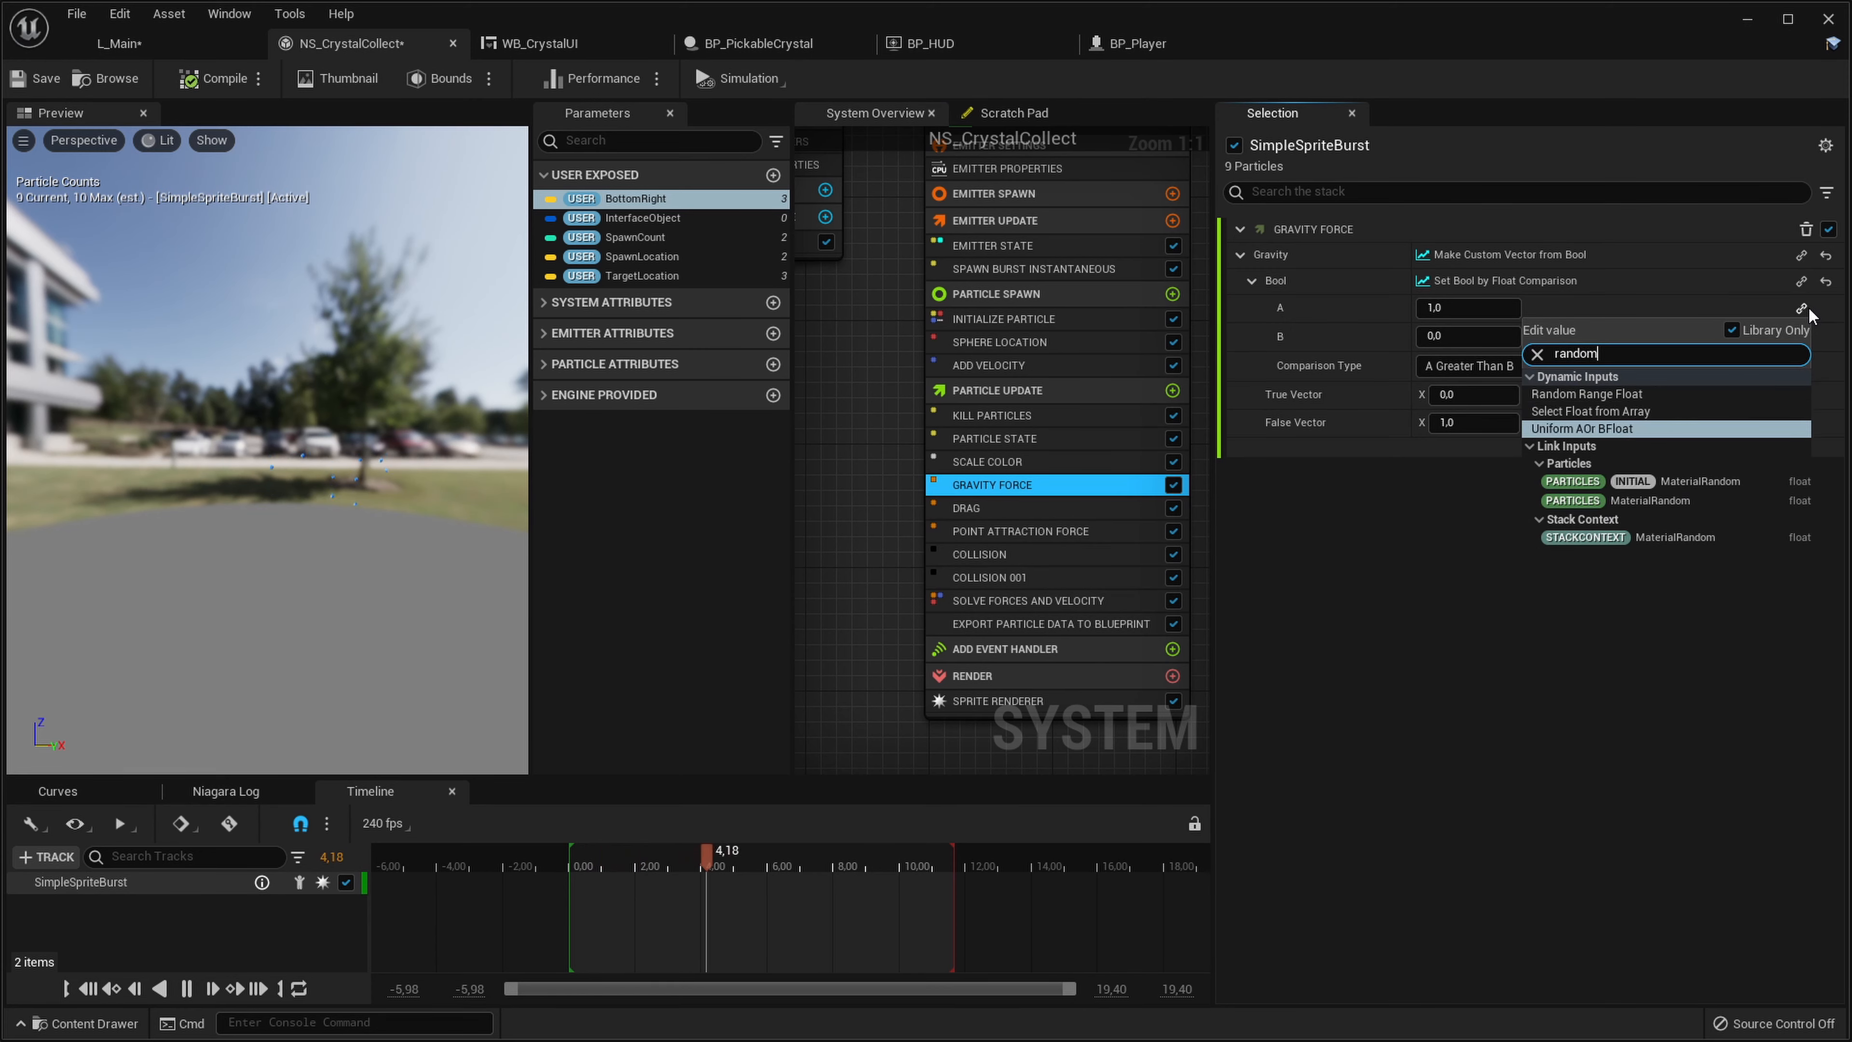
key(Down)
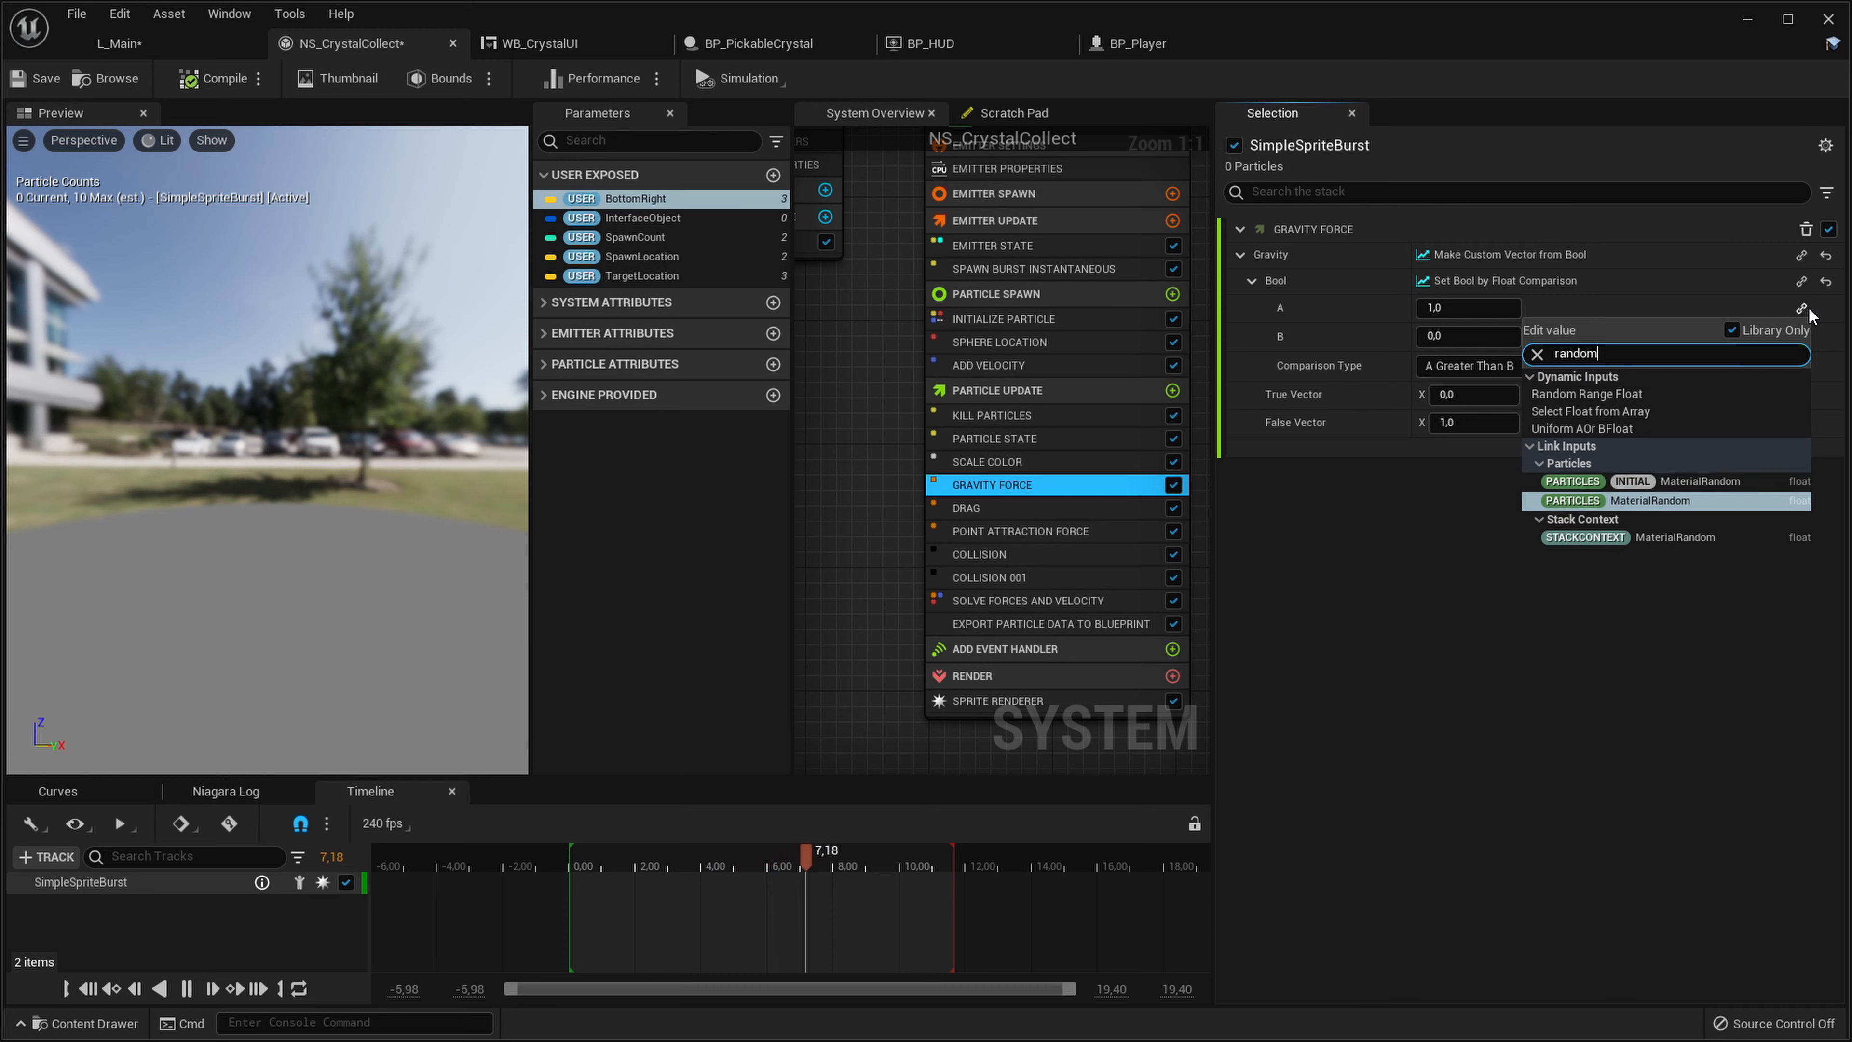
key(Return)
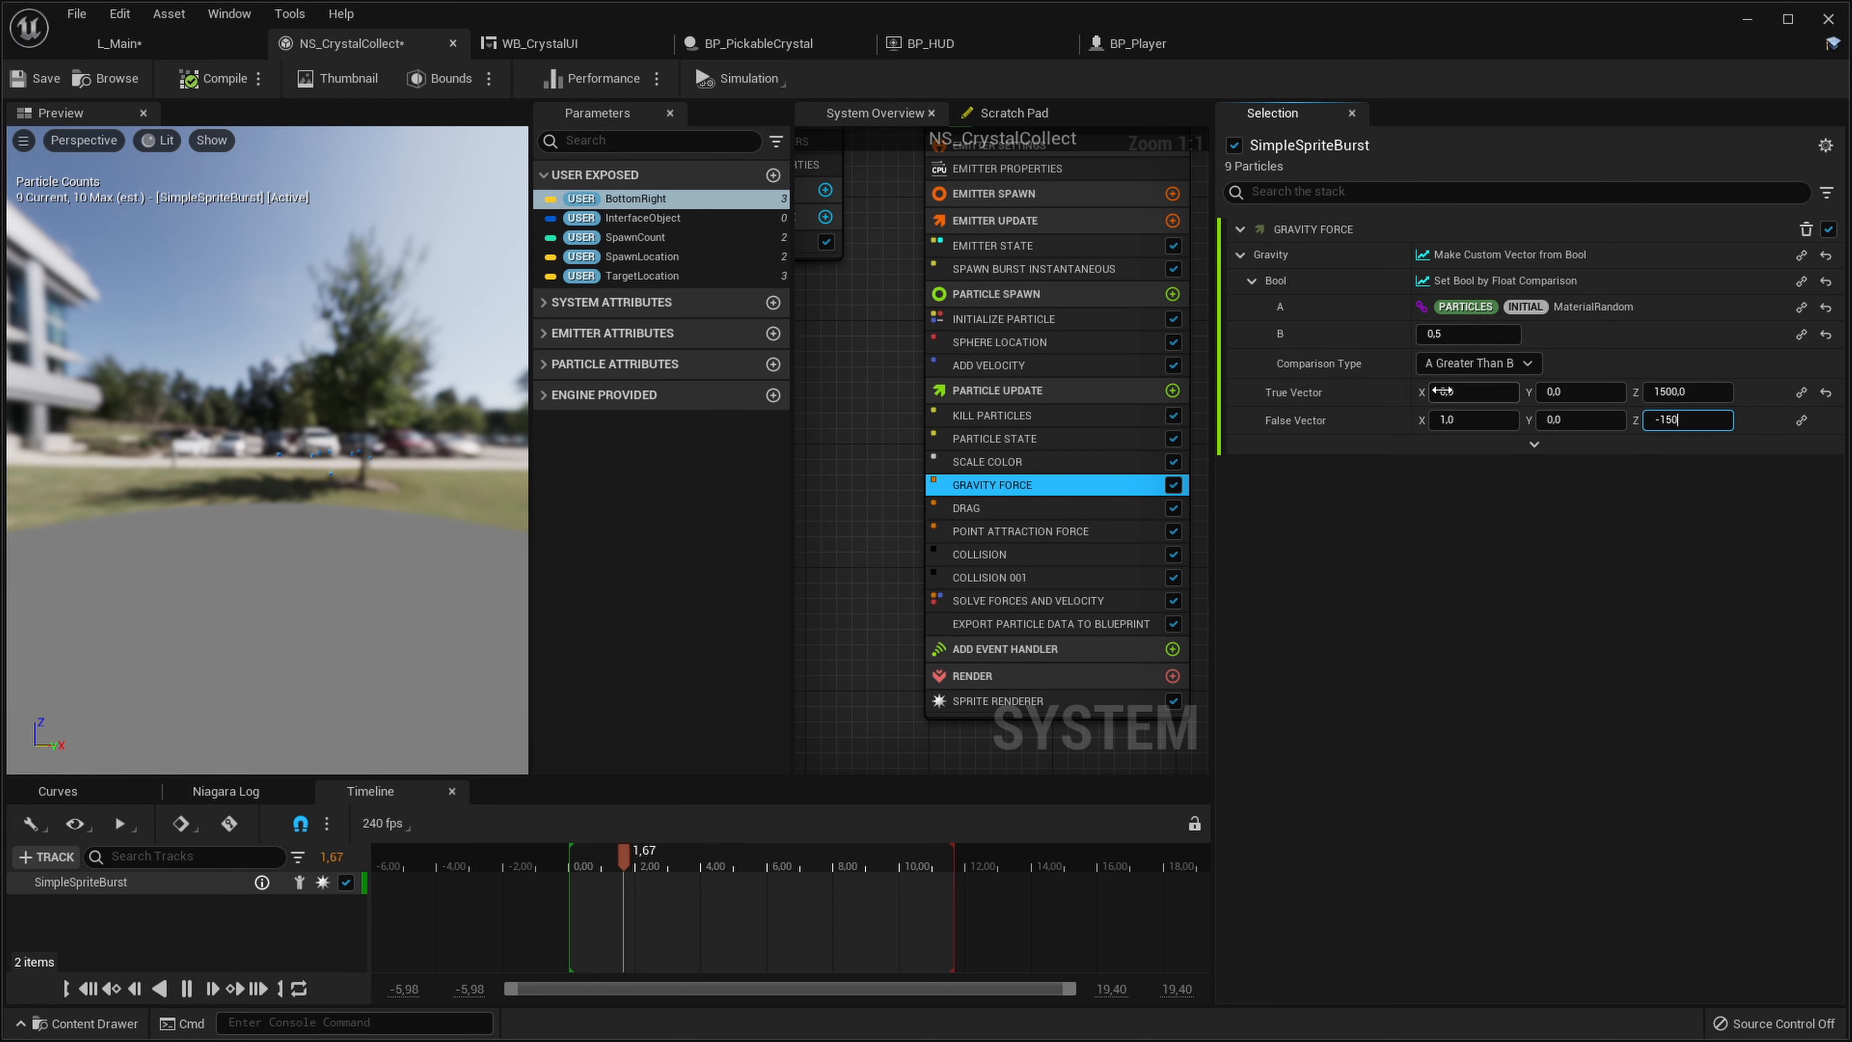
Play L_Main and collect the large crystal and further crystals to watch the particles under randomly split gravity
click(100, 56)
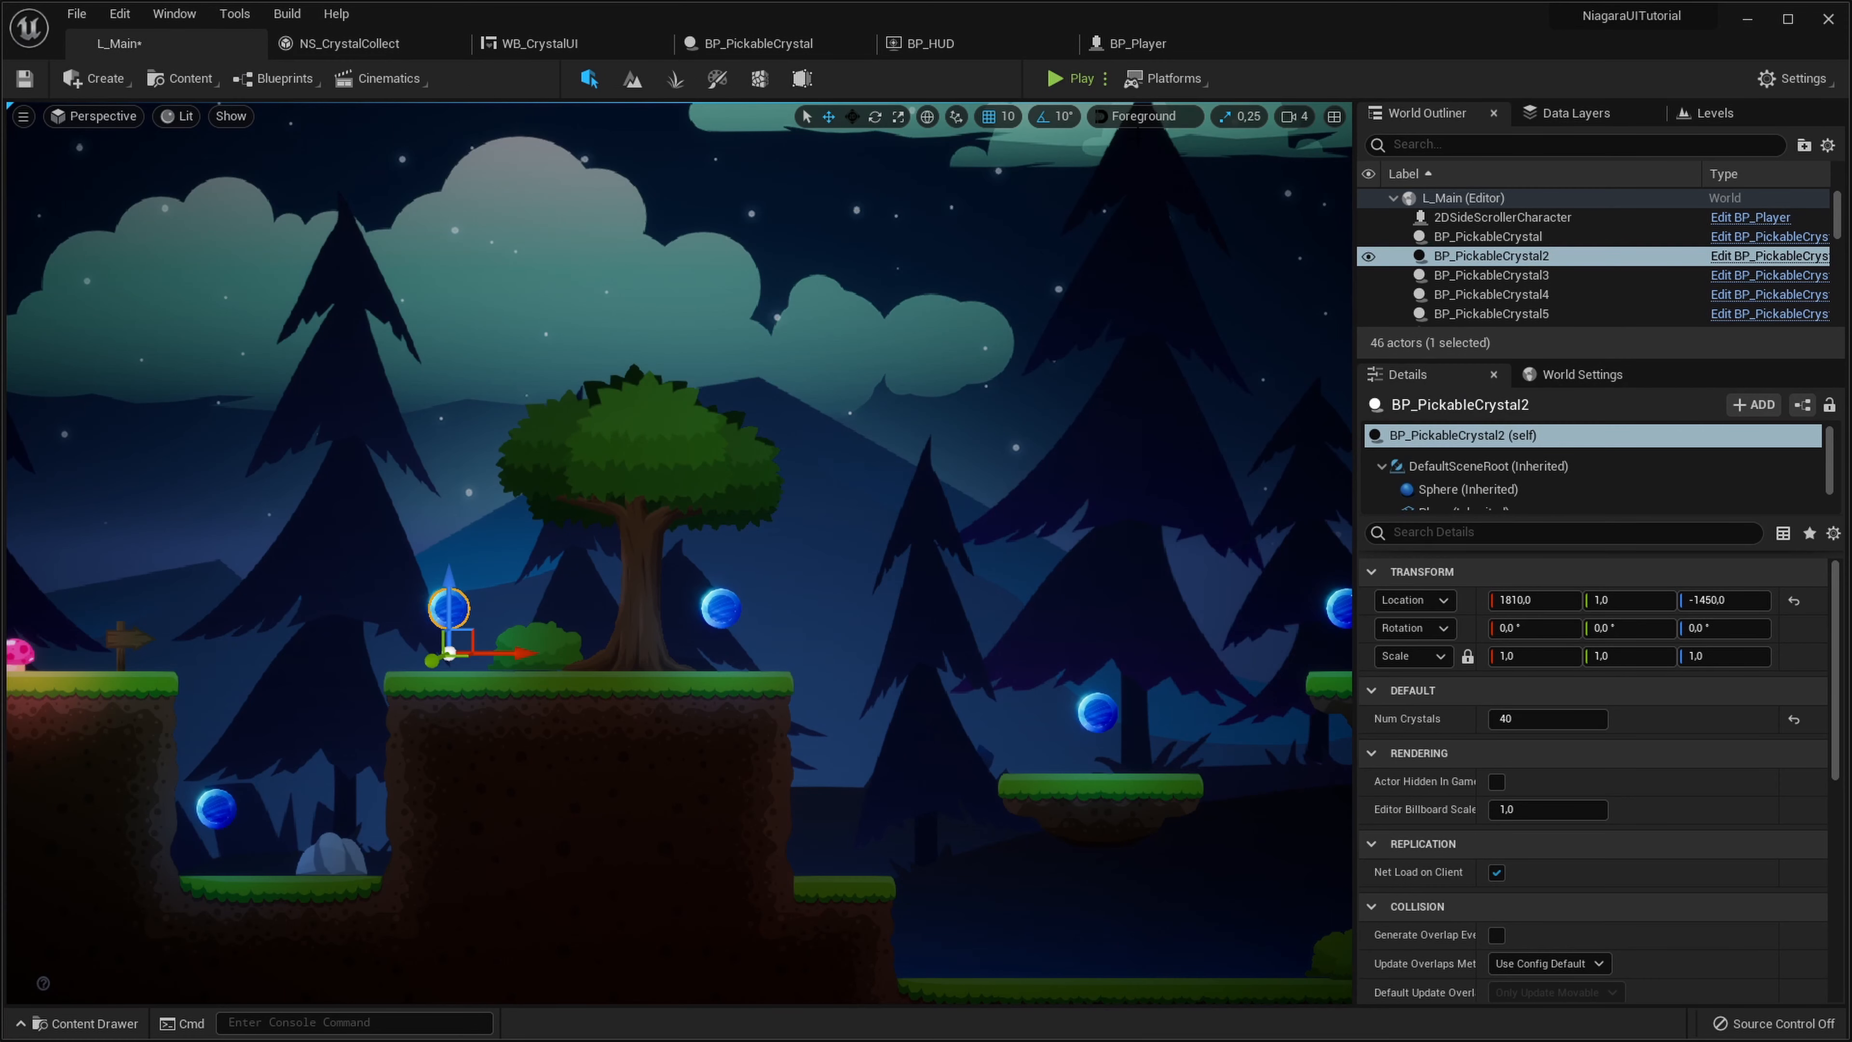
click(1043, 78)
key(d)
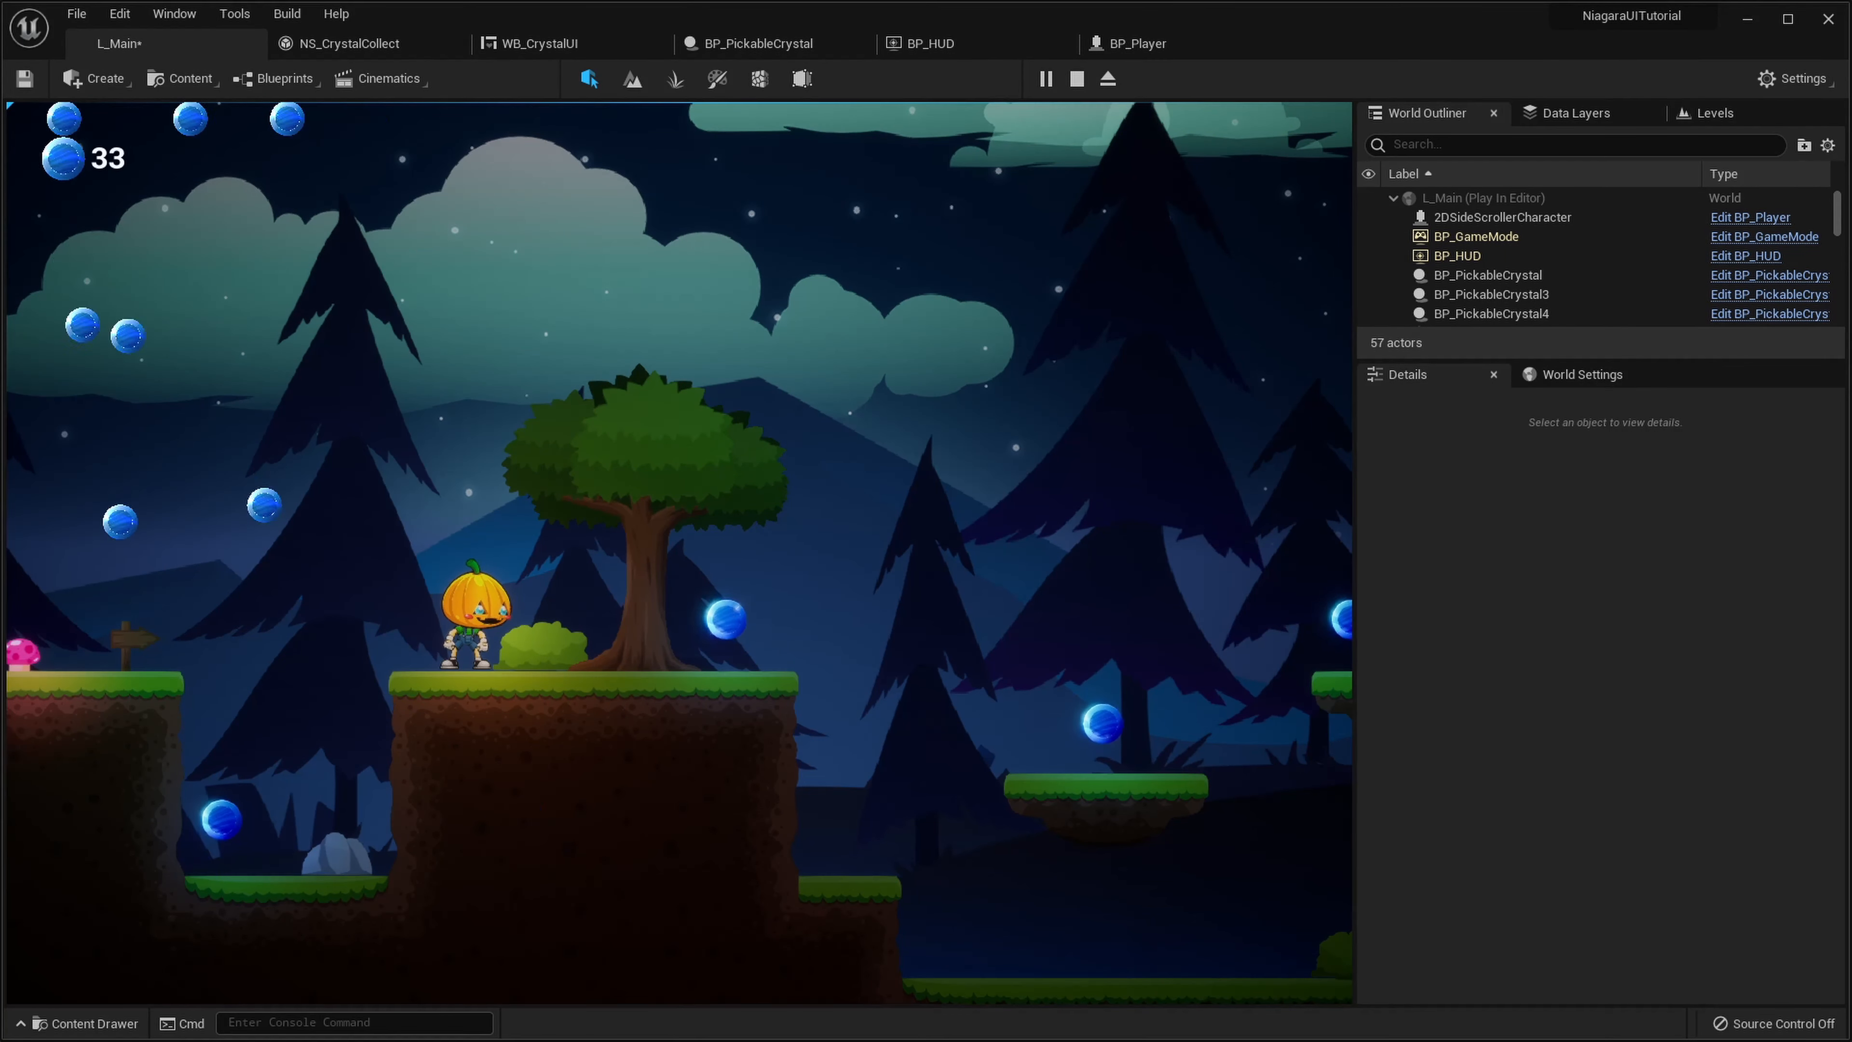
key(d)
key(space)
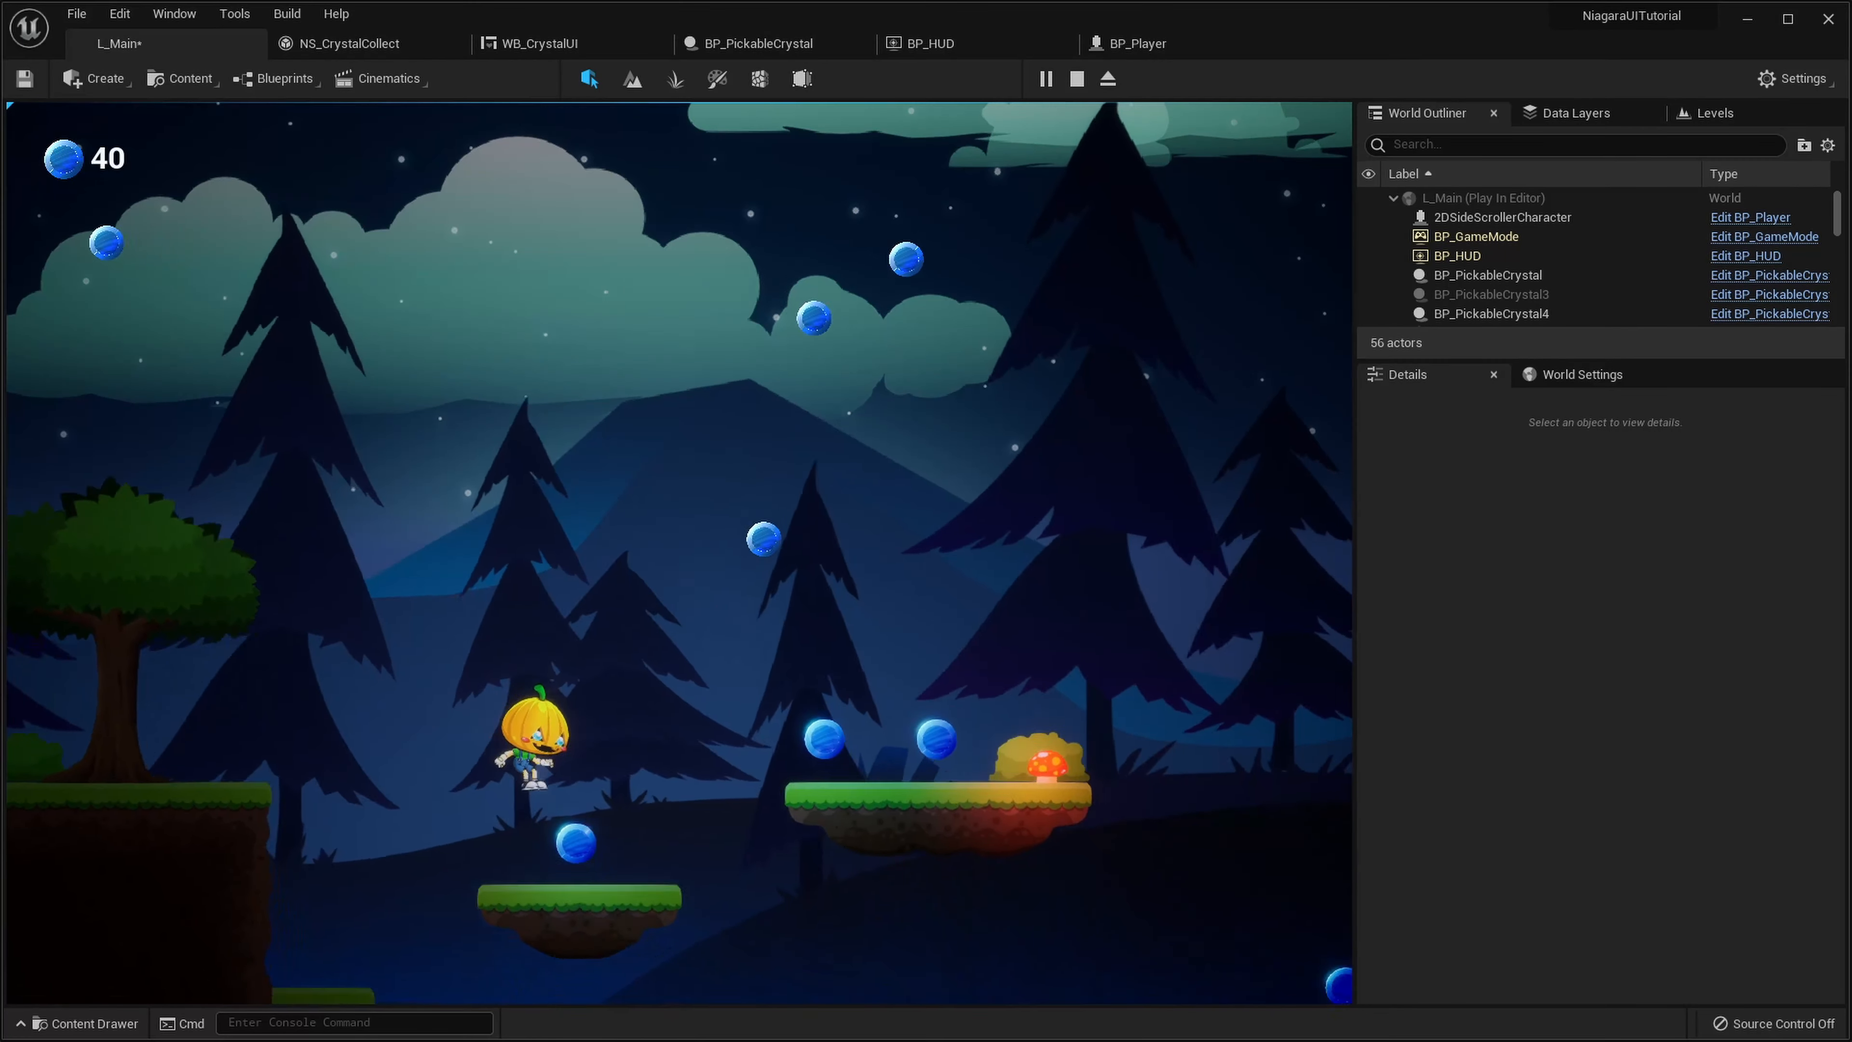
key(space)
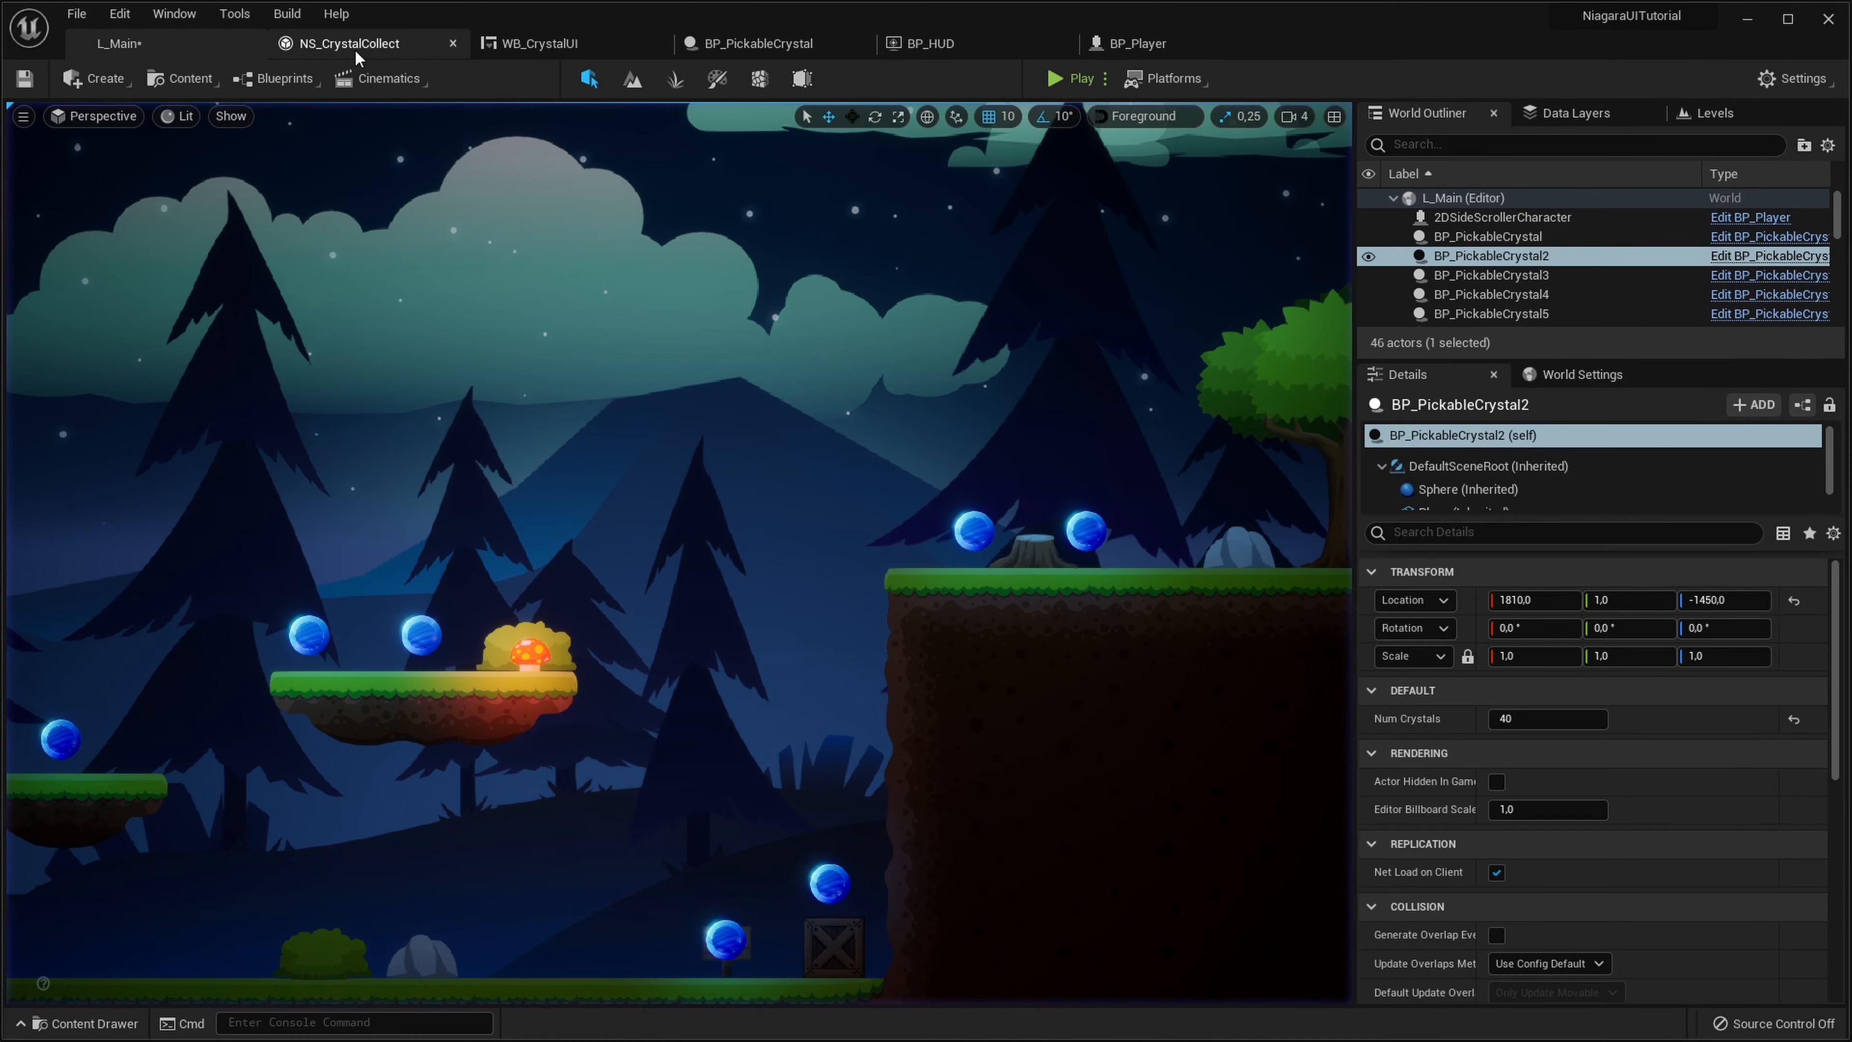
Set Lifetime Min to 12 and Lifetime Max to 15 in Initialize Particle, and review the Point Attraction Force and Collision modules
click(354, 46)
right_drag(982, 455, 879, 509)
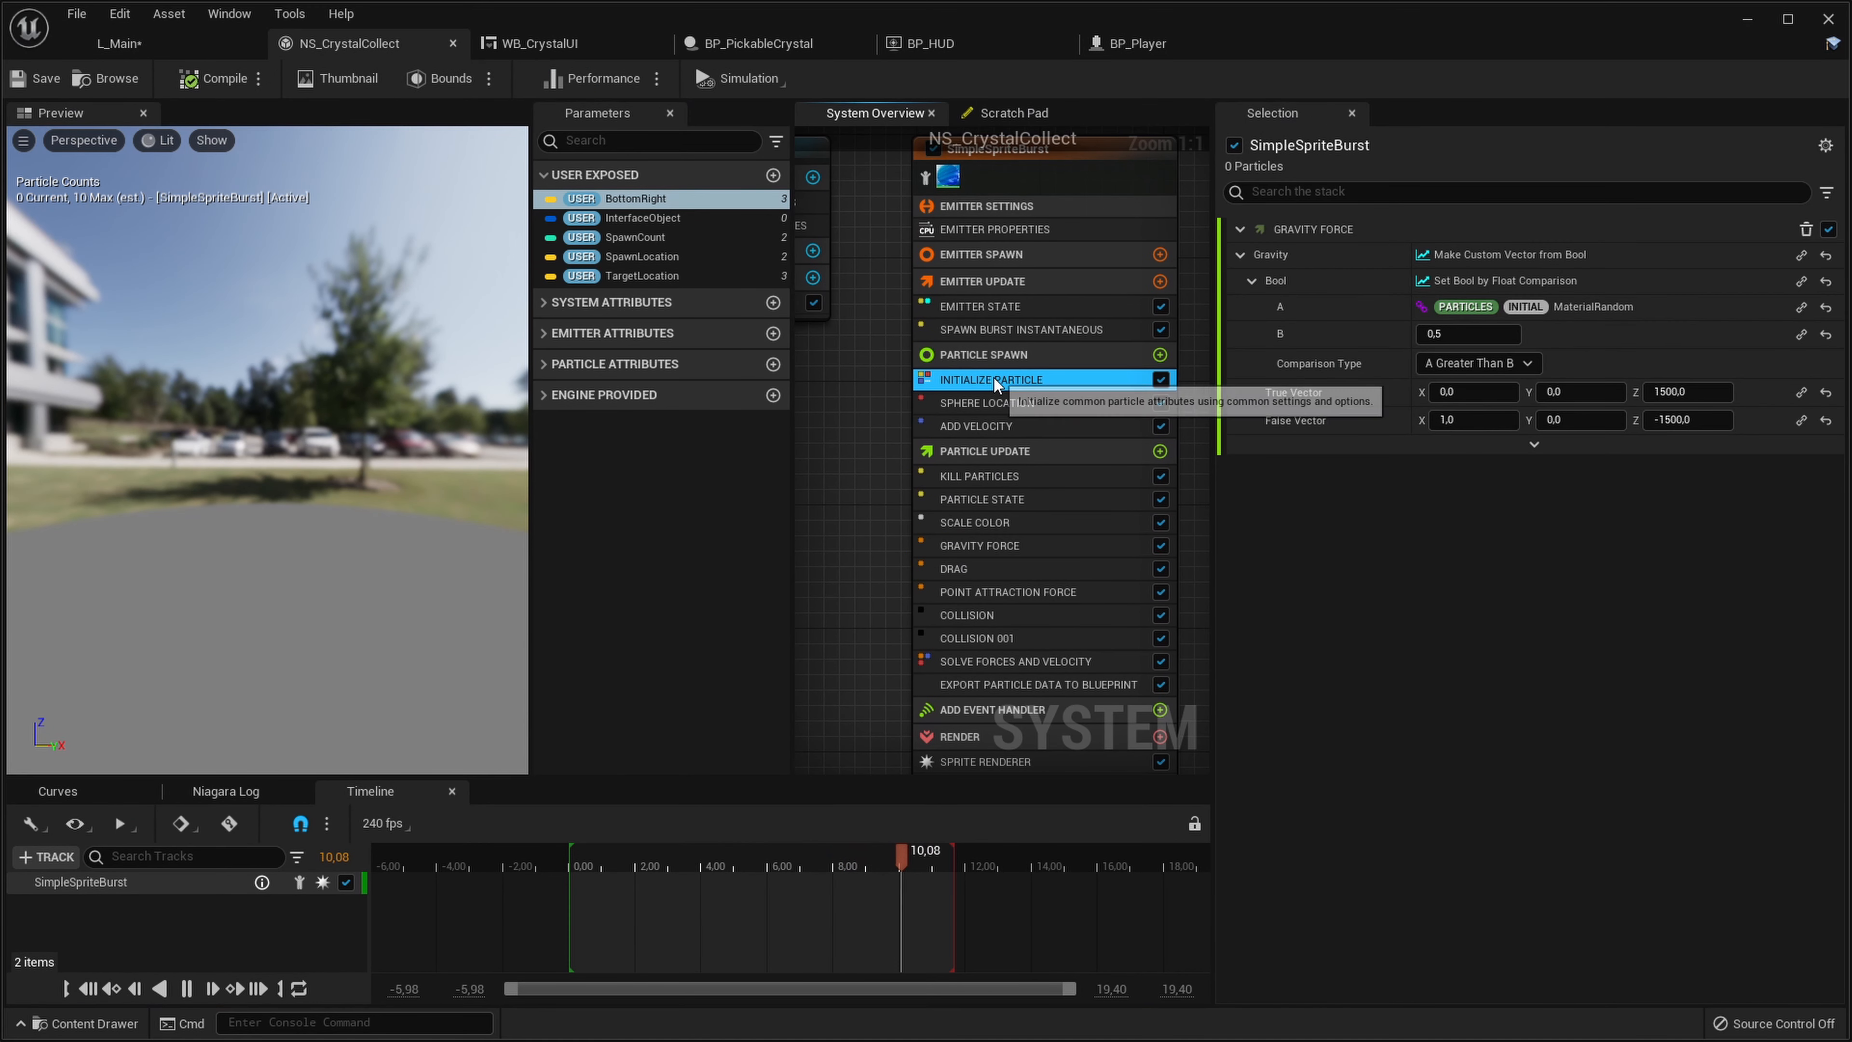
click(994, 378)
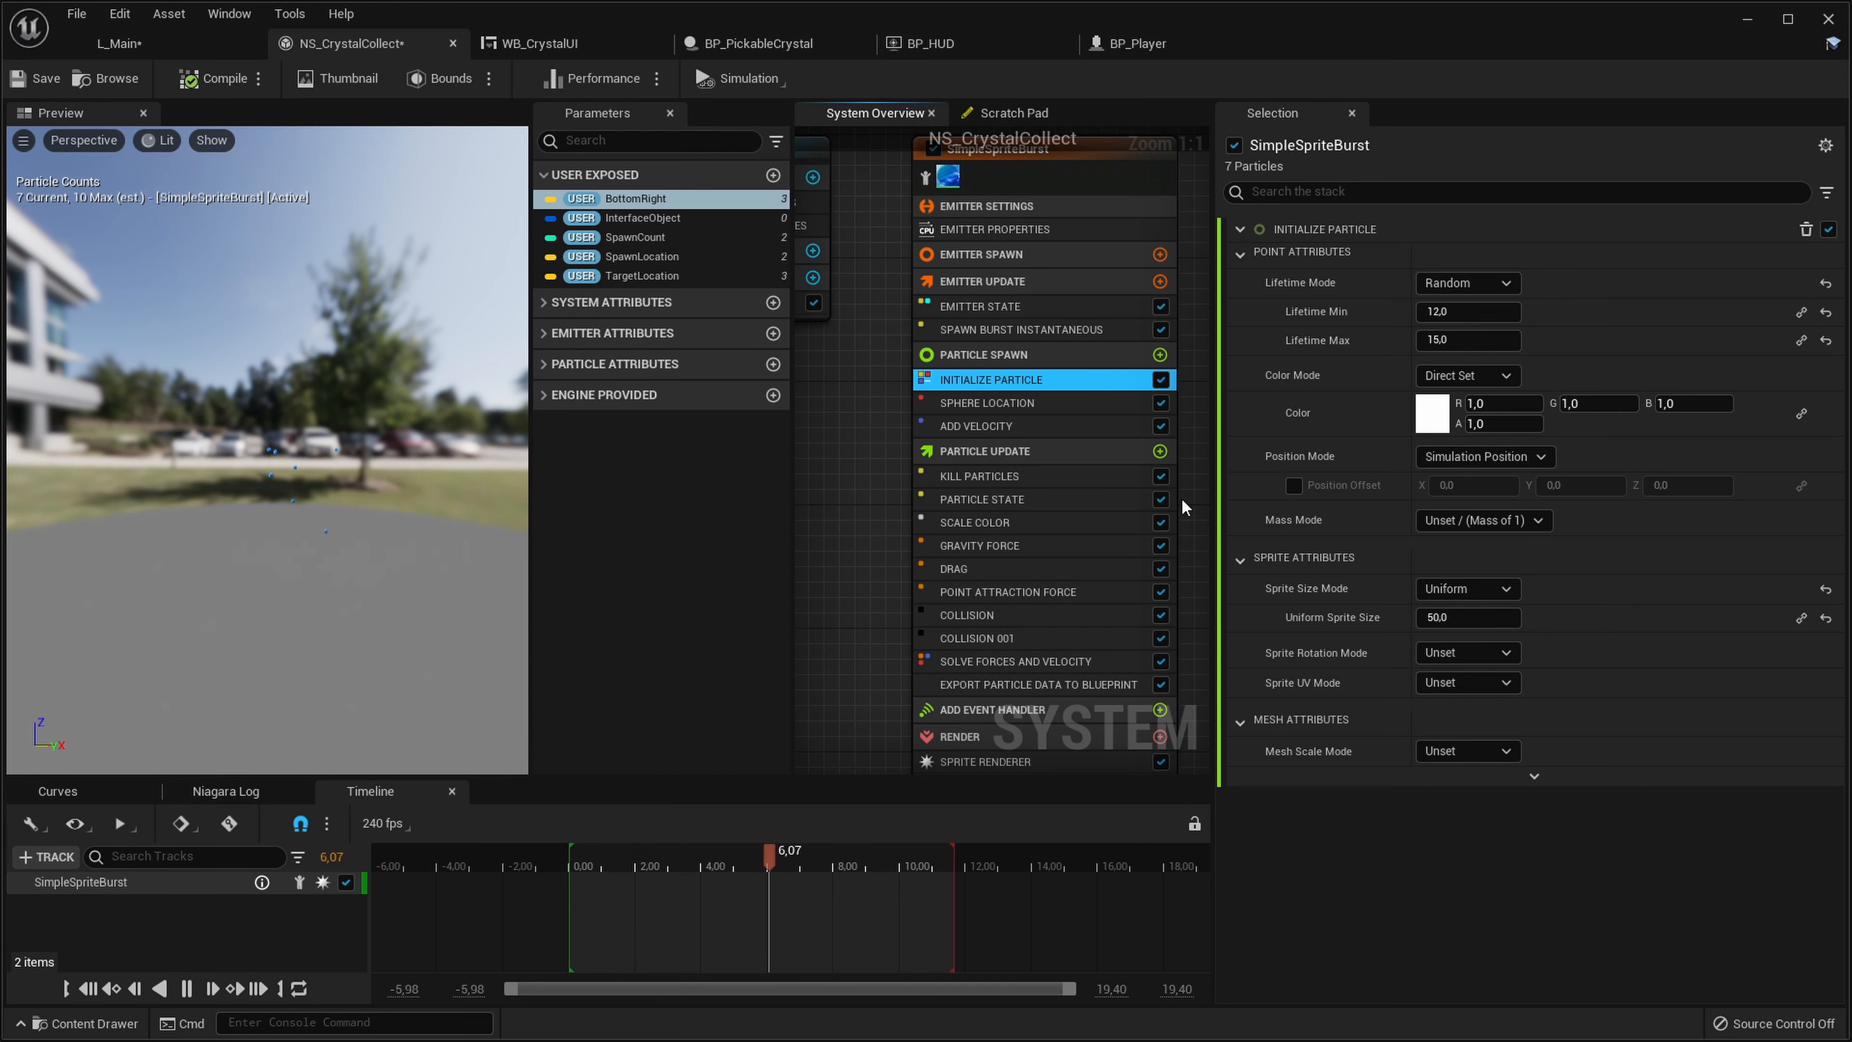
click(1033, 592)
click(1030, 615)
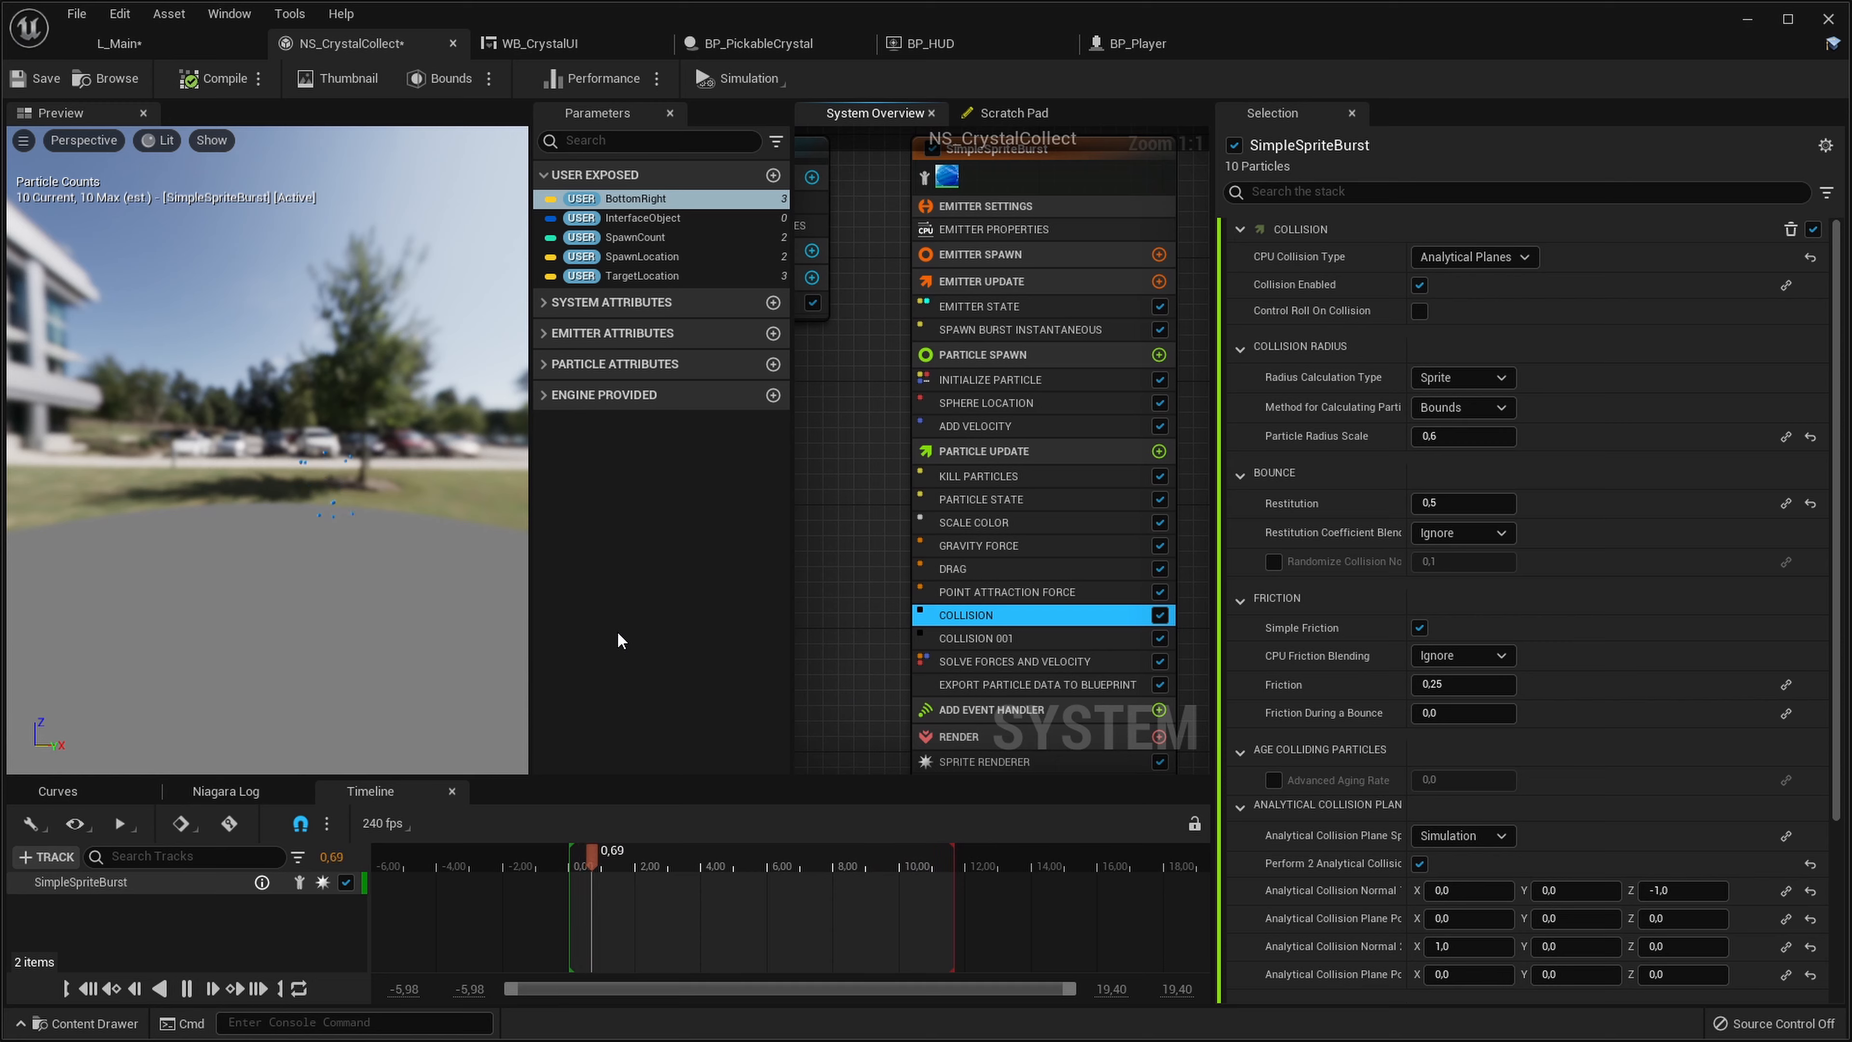
Play L_Main again and collect the large crystal to check the particles with the longer lifetime
click(119, 43)
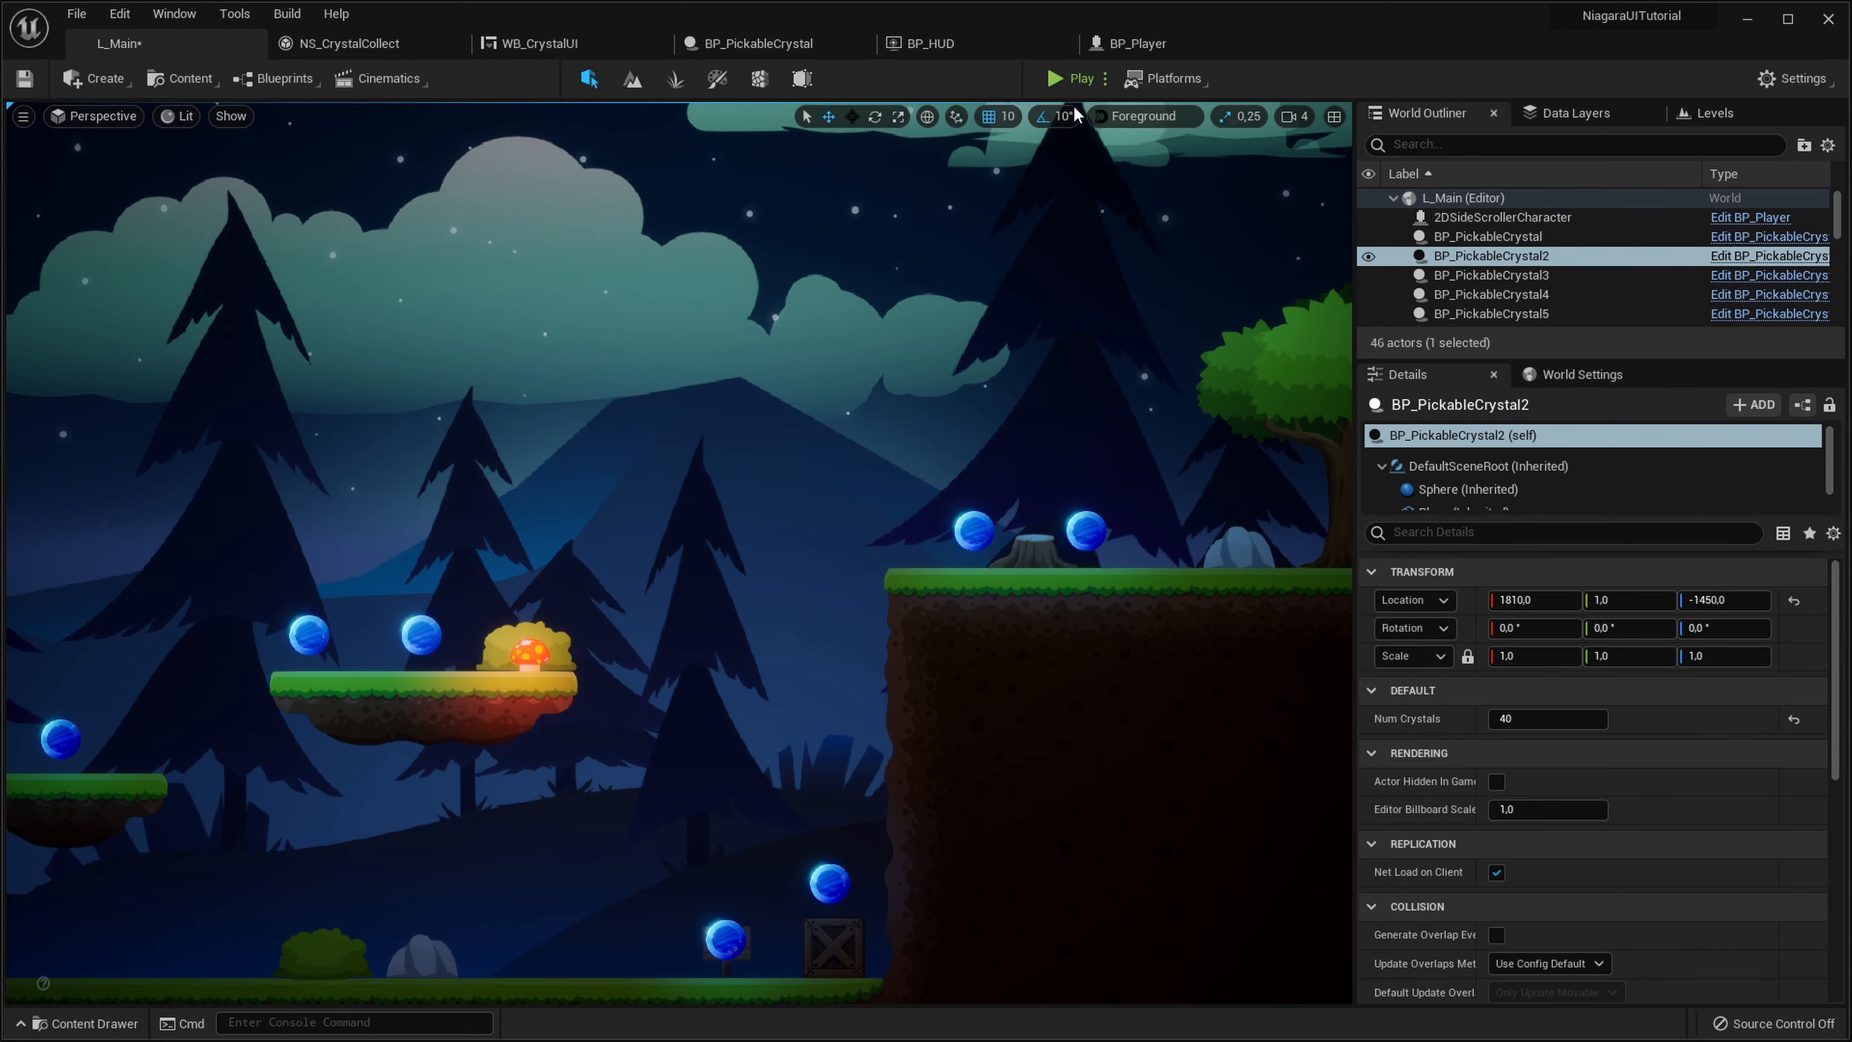
click(1046, 79)
key(d)
key(space)
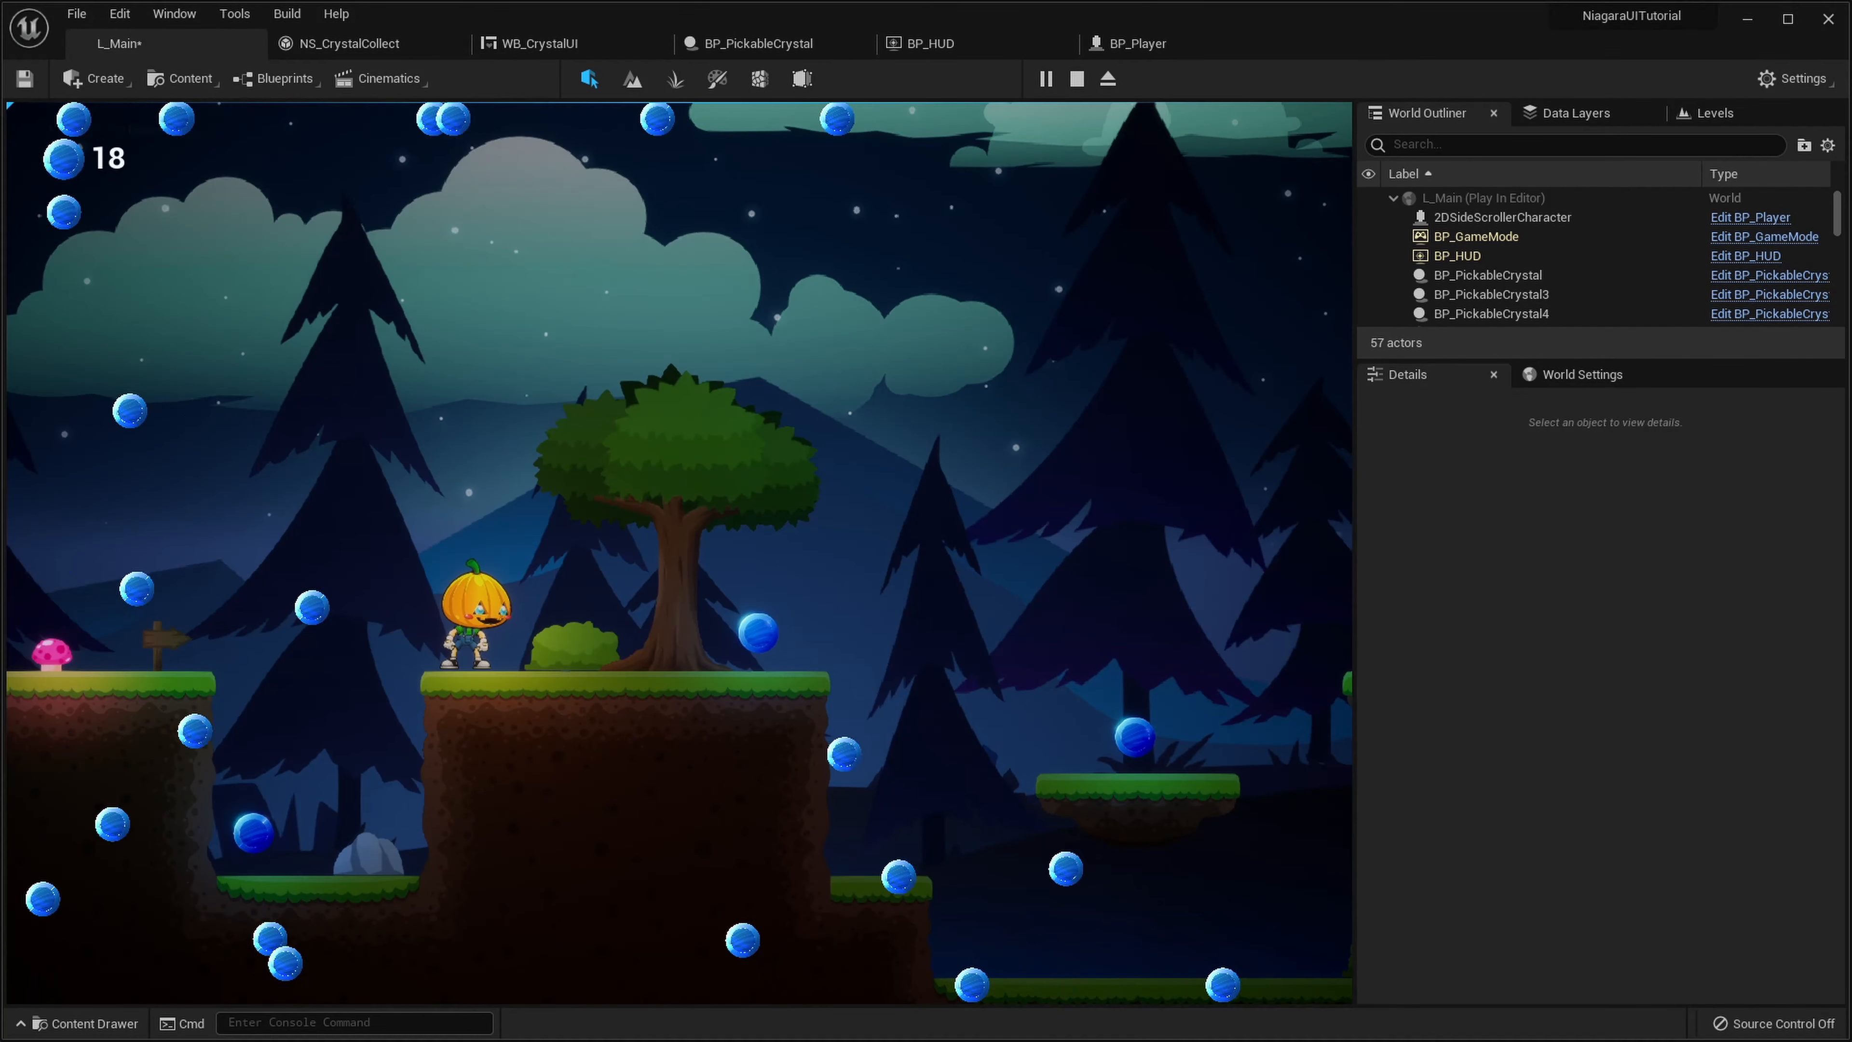
Collect more crystals in the running level to watch the long-lived particles, and end the play-test
key(d)
key(space)
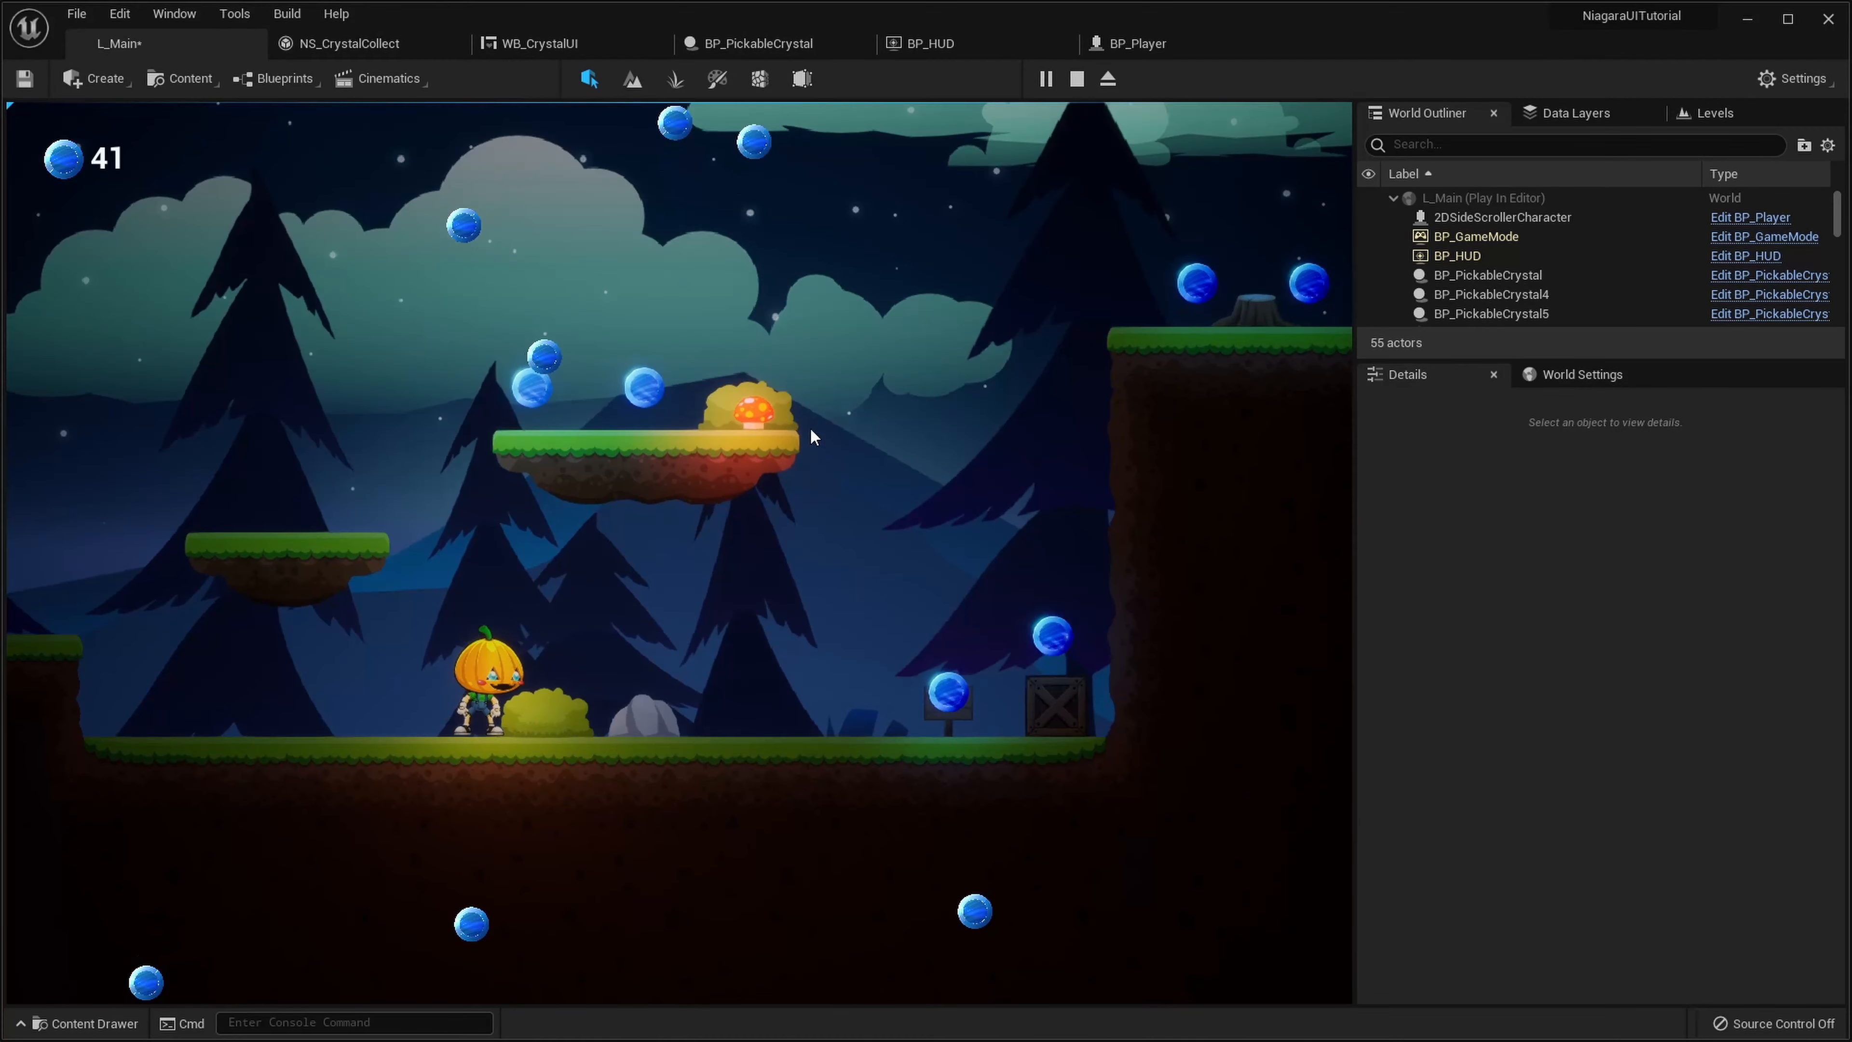
key(Escape)
Set the Attraction Strength multiplier A to 300 in NS_CrystalCollect's Point Attraction Force and save the system
click(357, 46)
click(1021, 592)
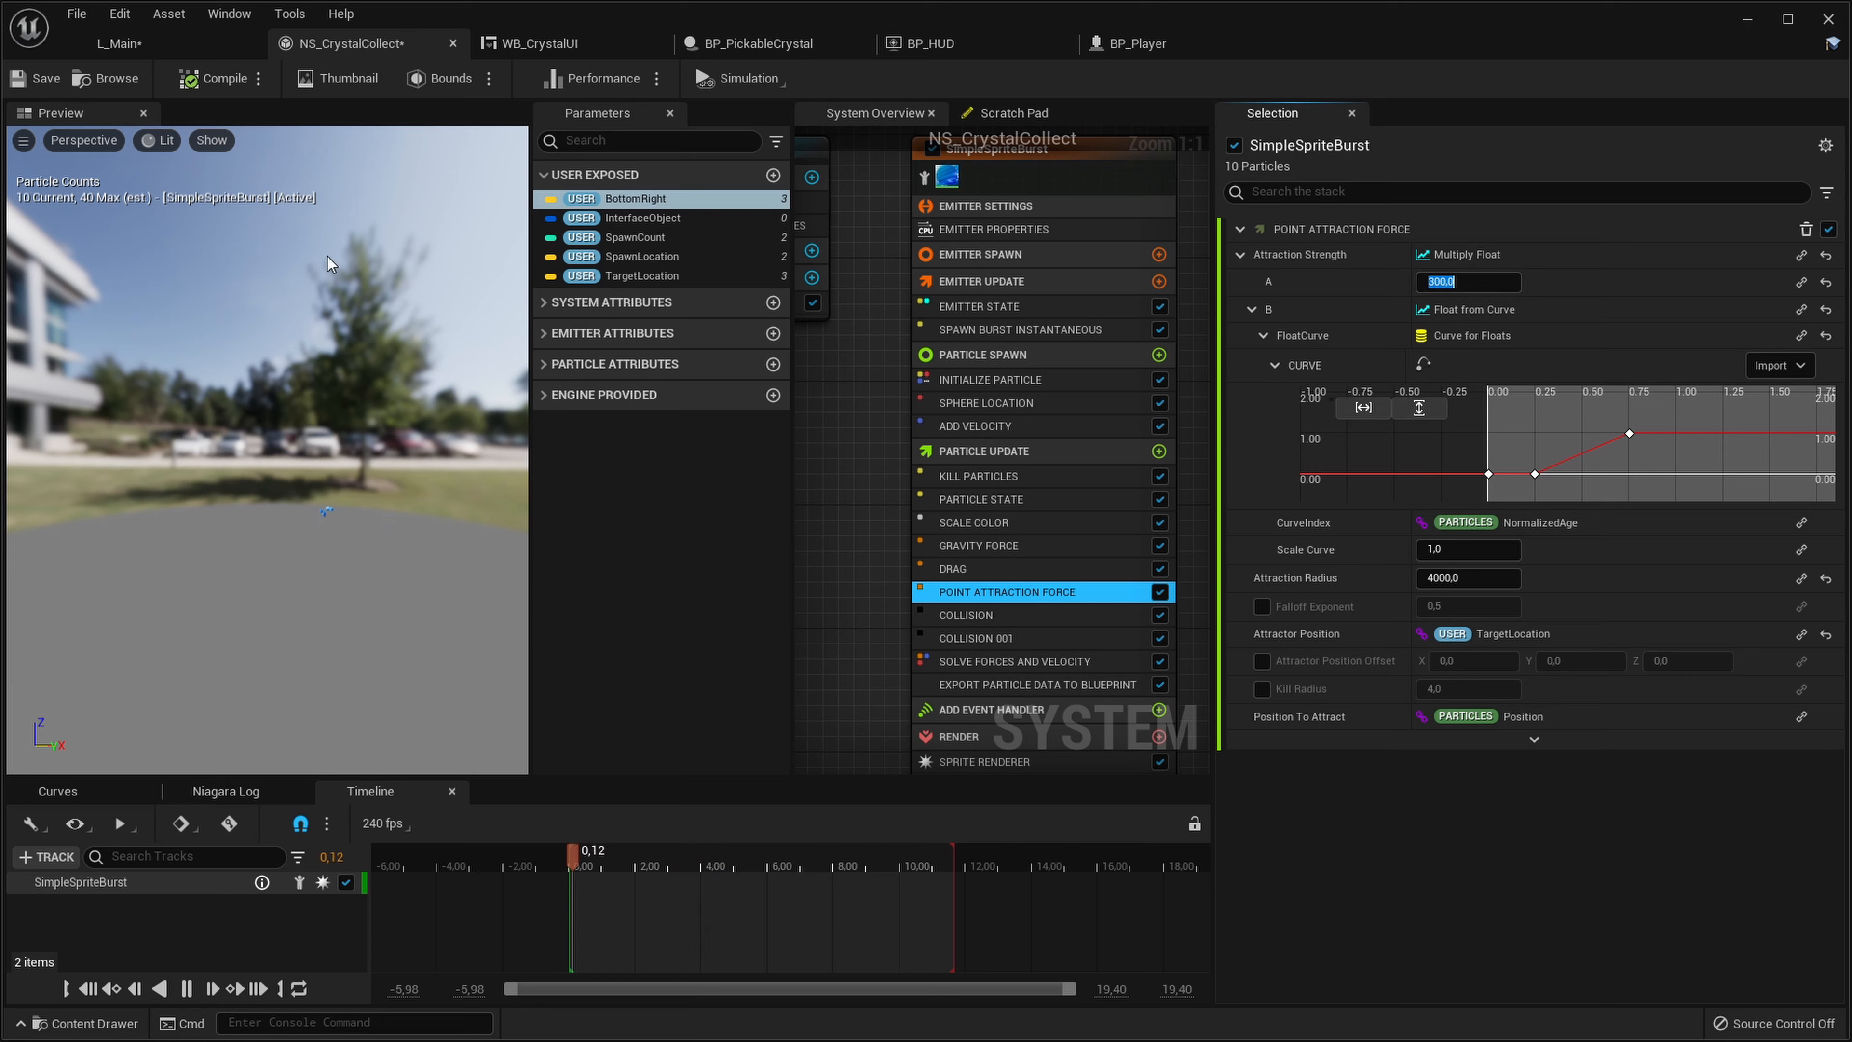
click(41, 82)
Play L_Main and collect the large crystal to check the particles with the 300 attraction strength
click(118, 43)
click(1046, 78)
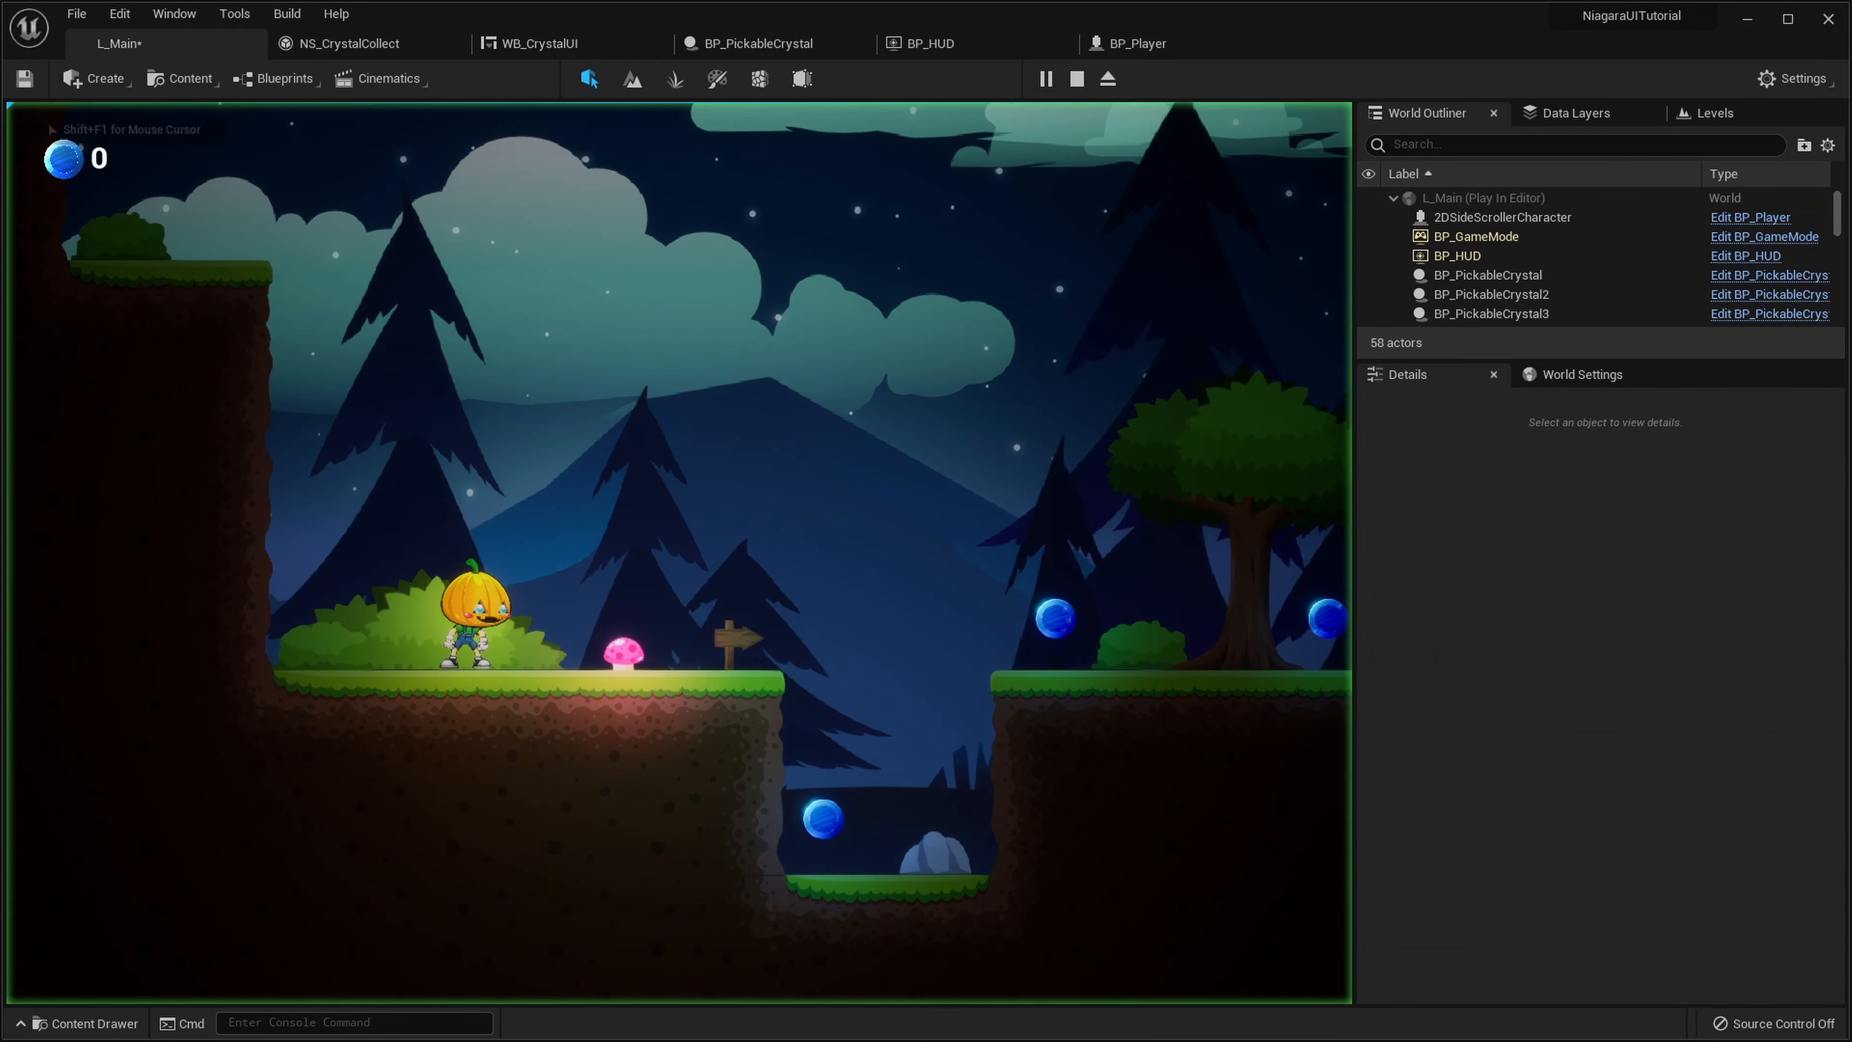
key(d)
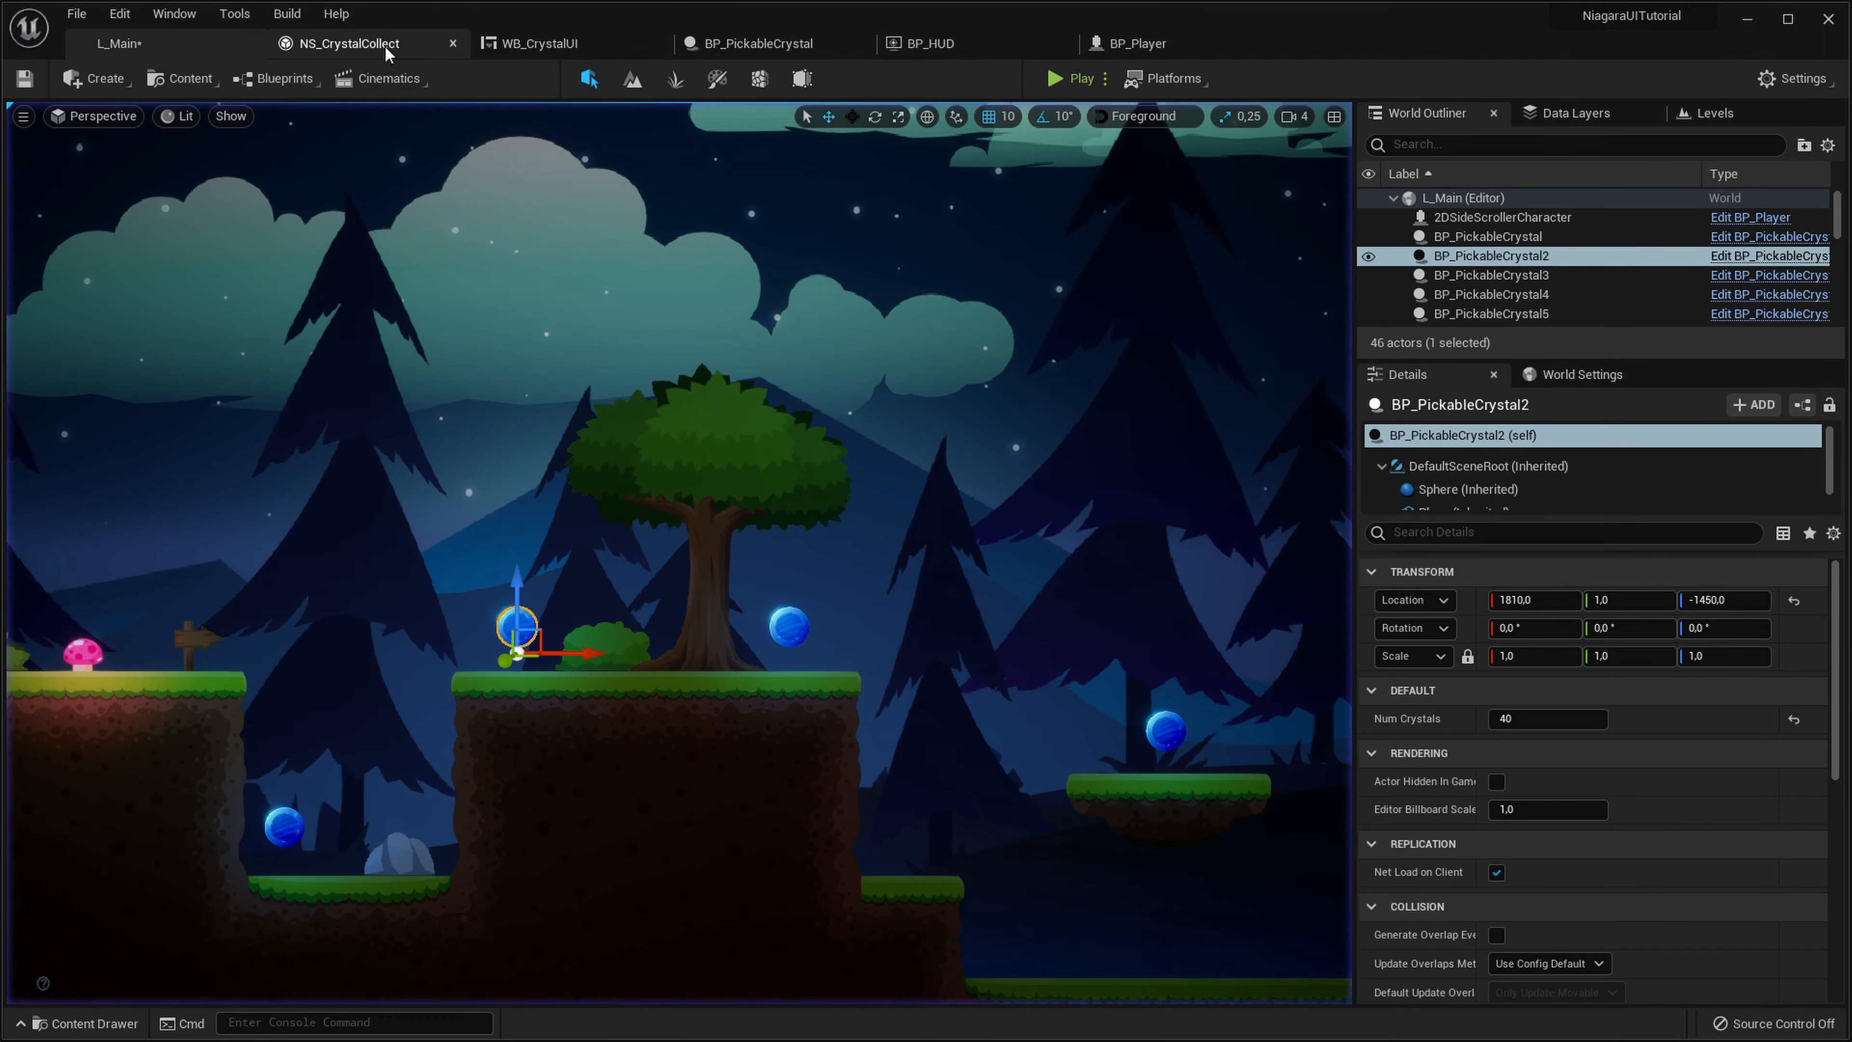
Enable Falloff Exponent at 0.5 in NS_CrystalCollect's Point Attraction Force and return to L_Main
click(385, 45)
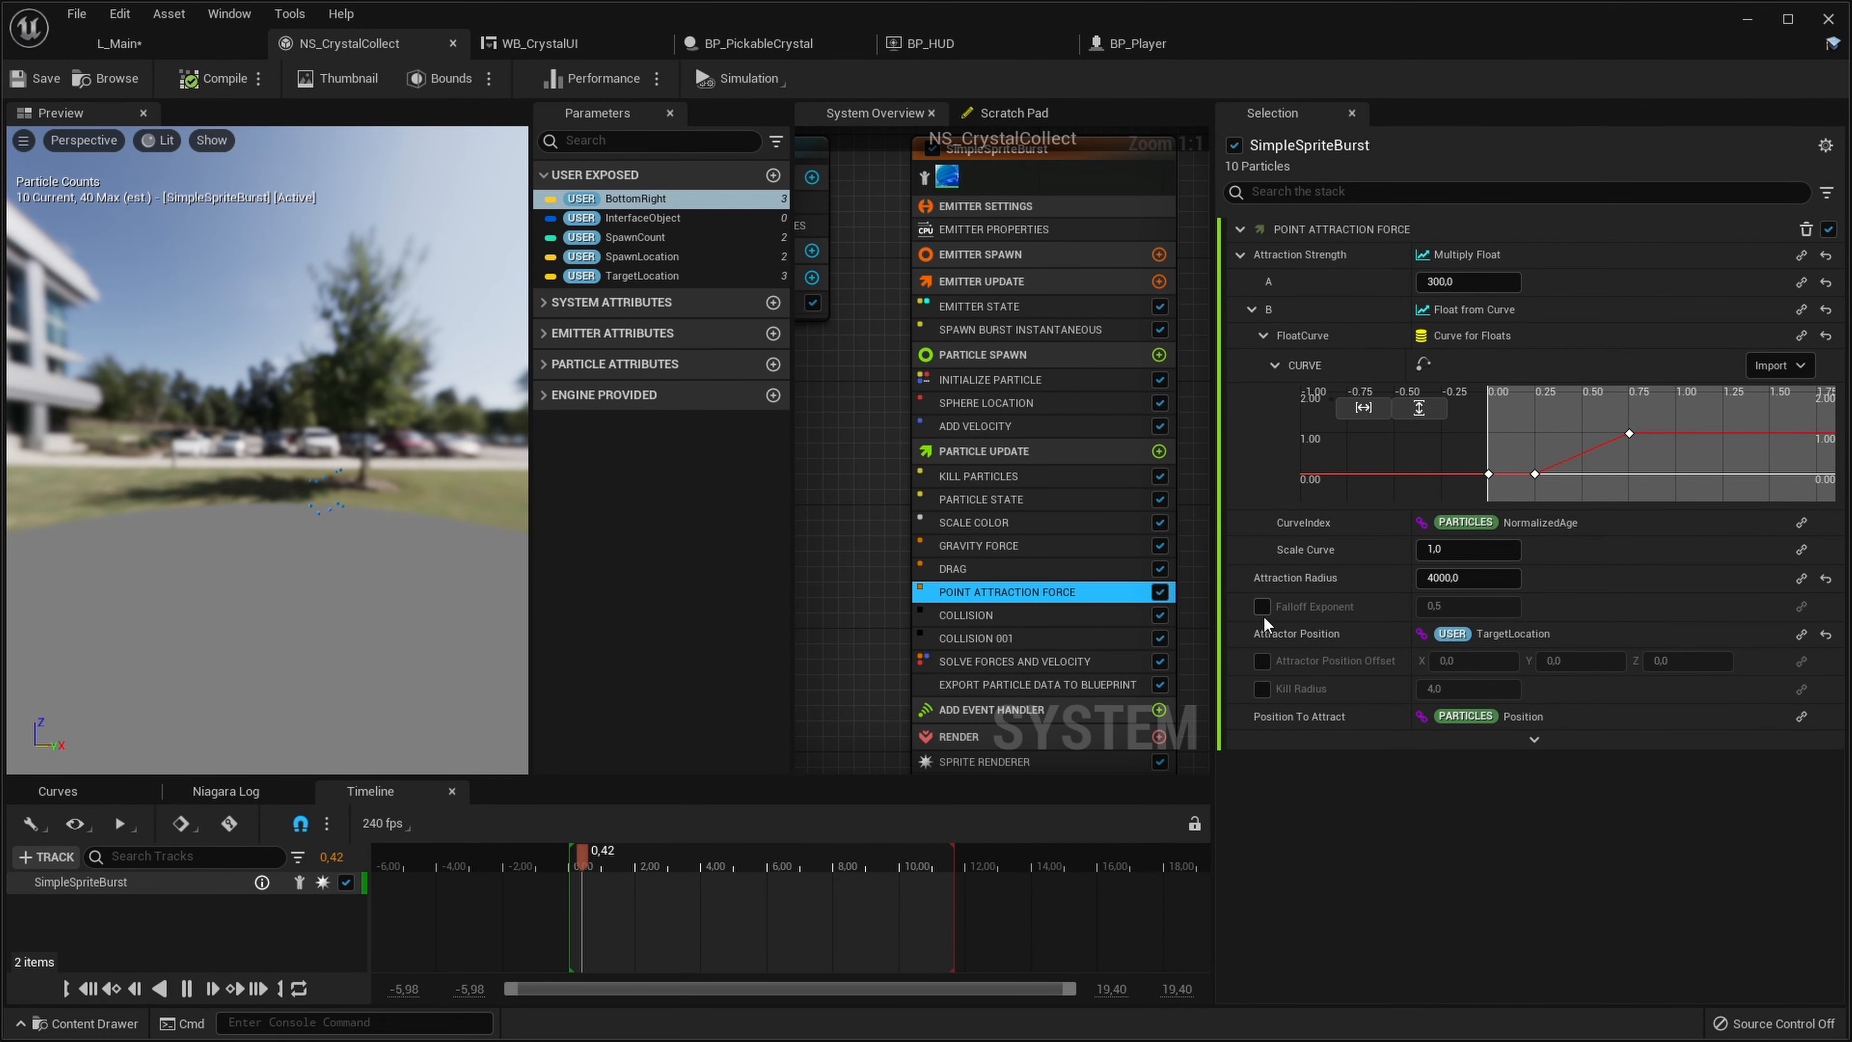
click(189, 52)
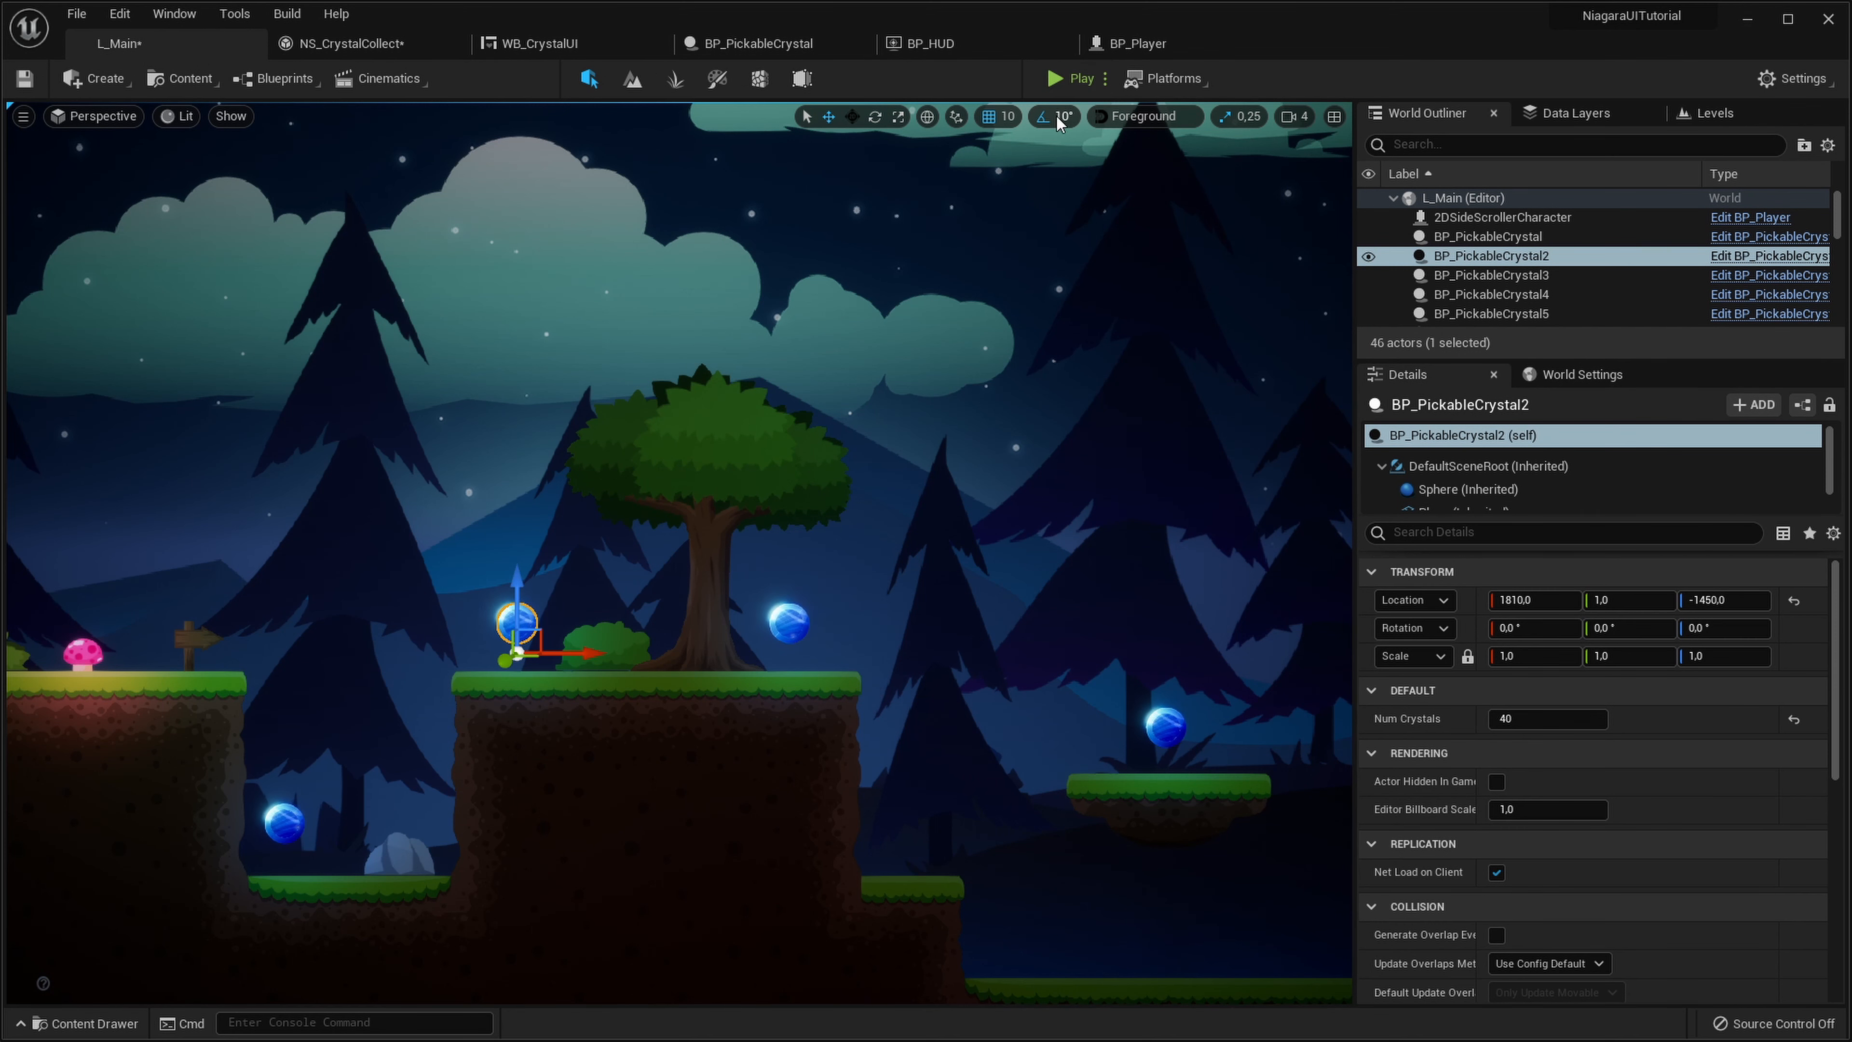
click(1123, 46)
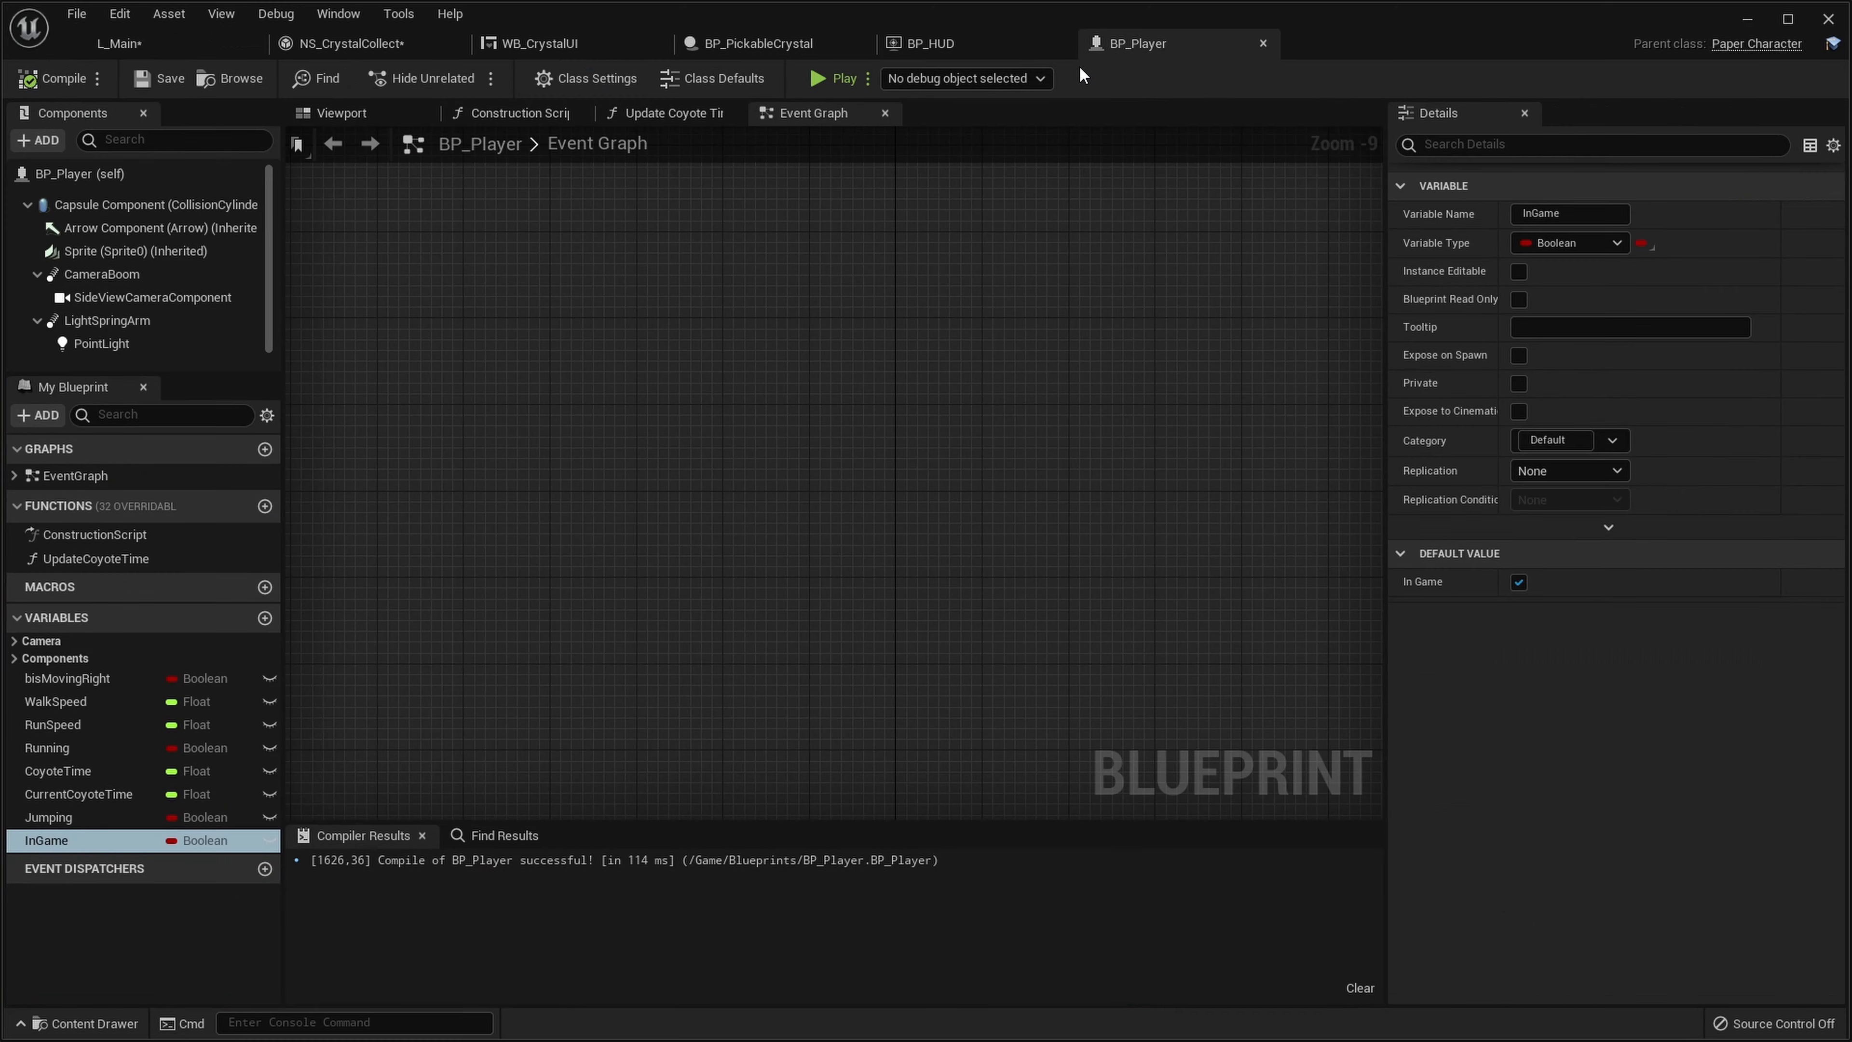
click(212, 44)
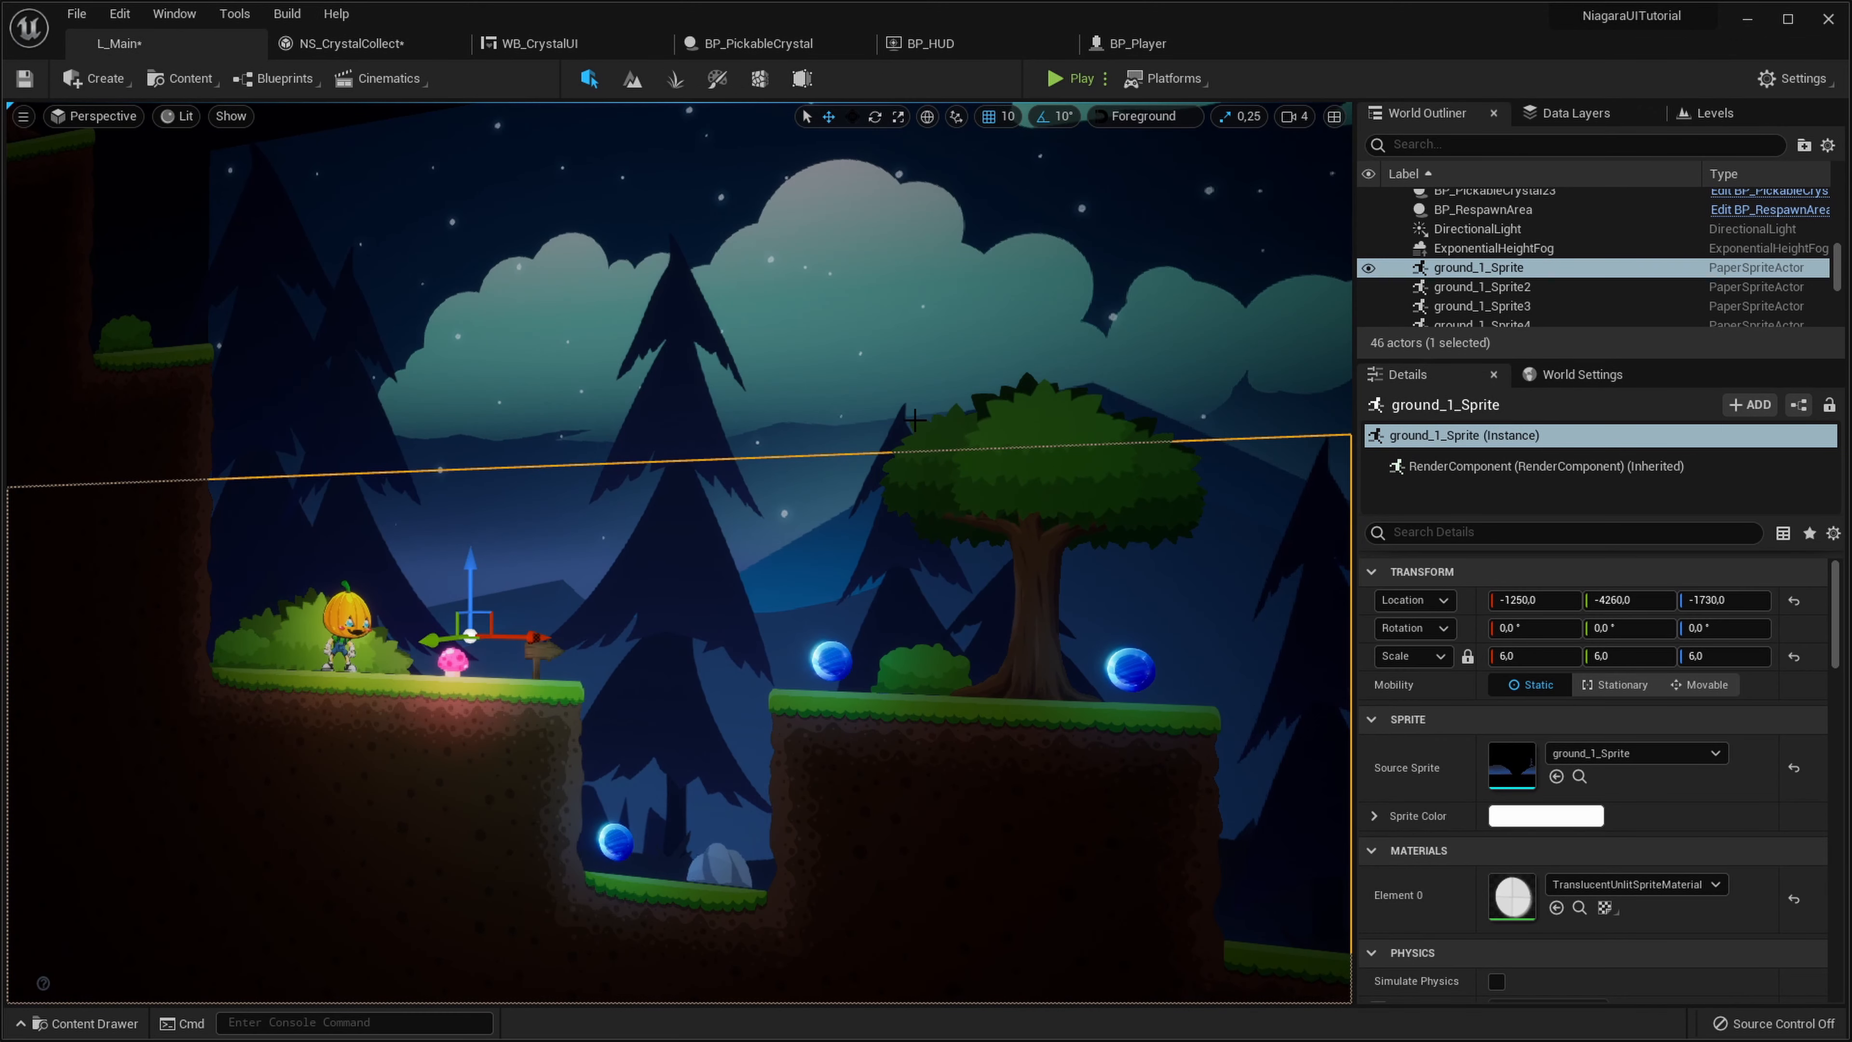
Play L_Main and collect the large crystal to watch how the particles reach the counter with the falloff exponent enabled
click(1058, 78)
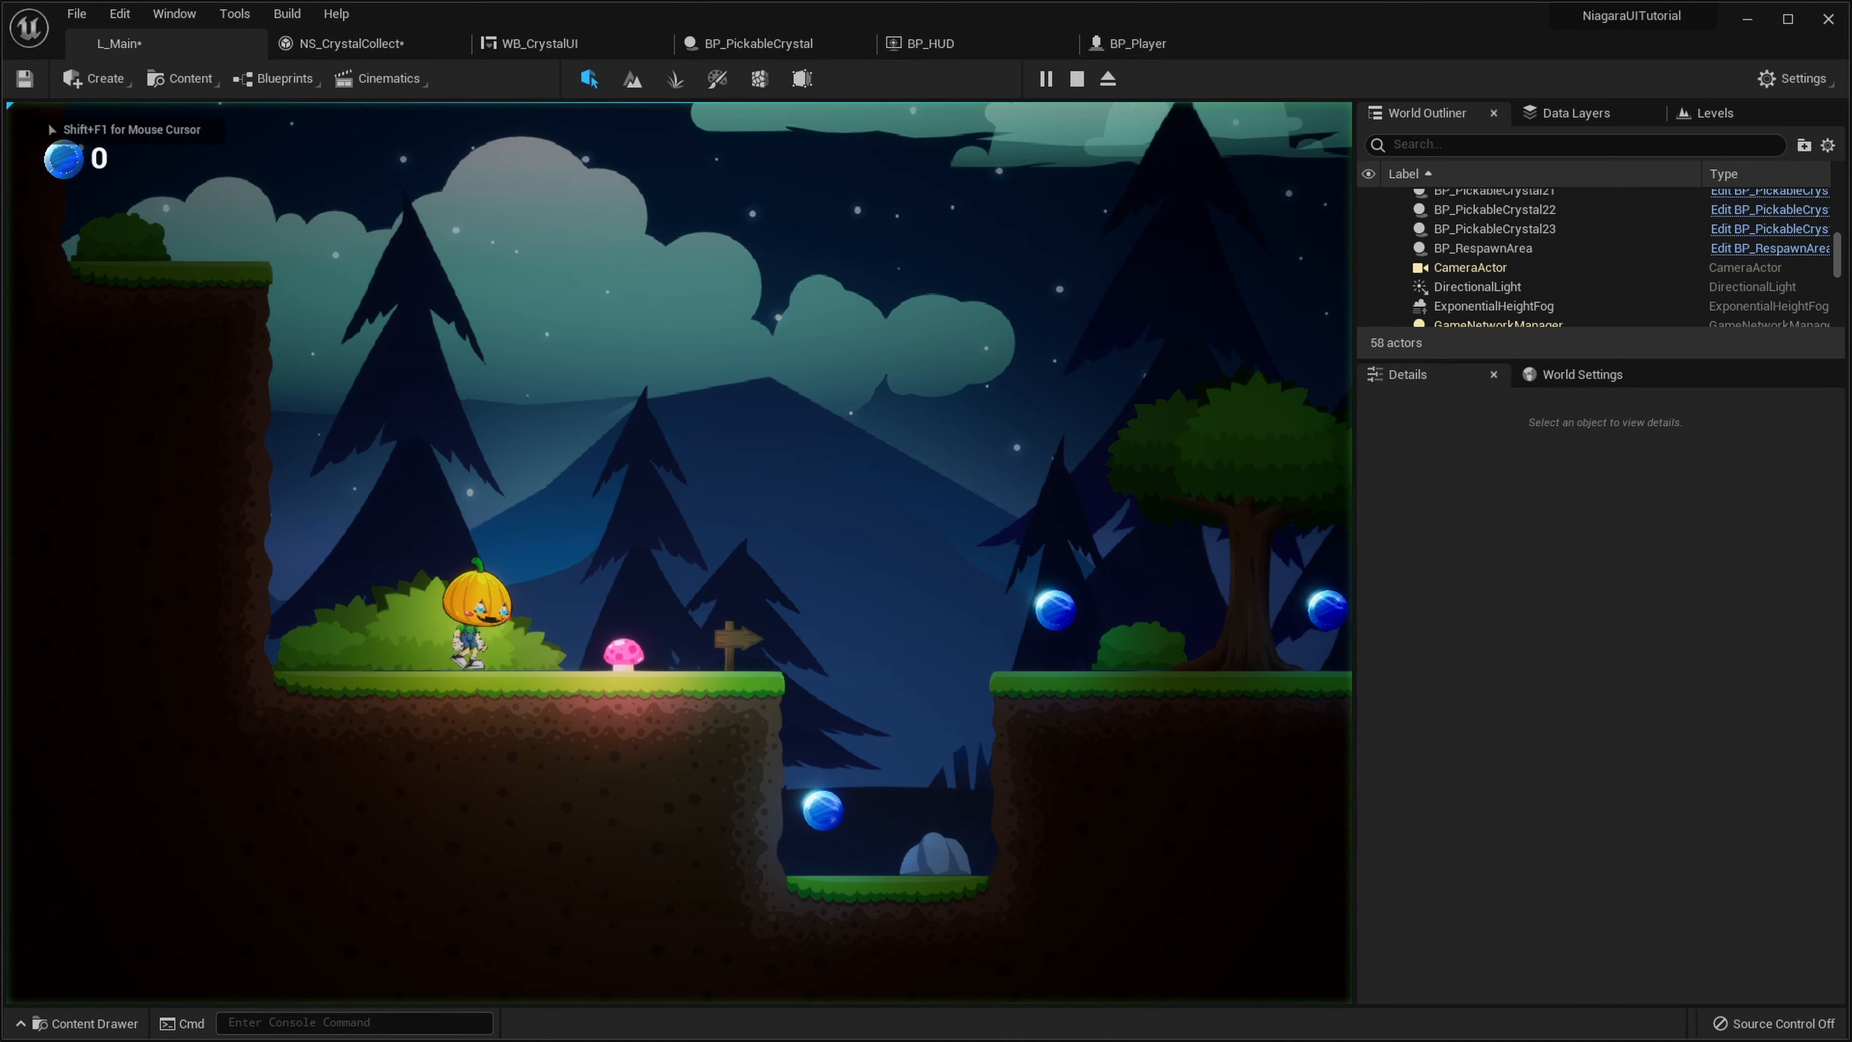
key(d)
key(space)
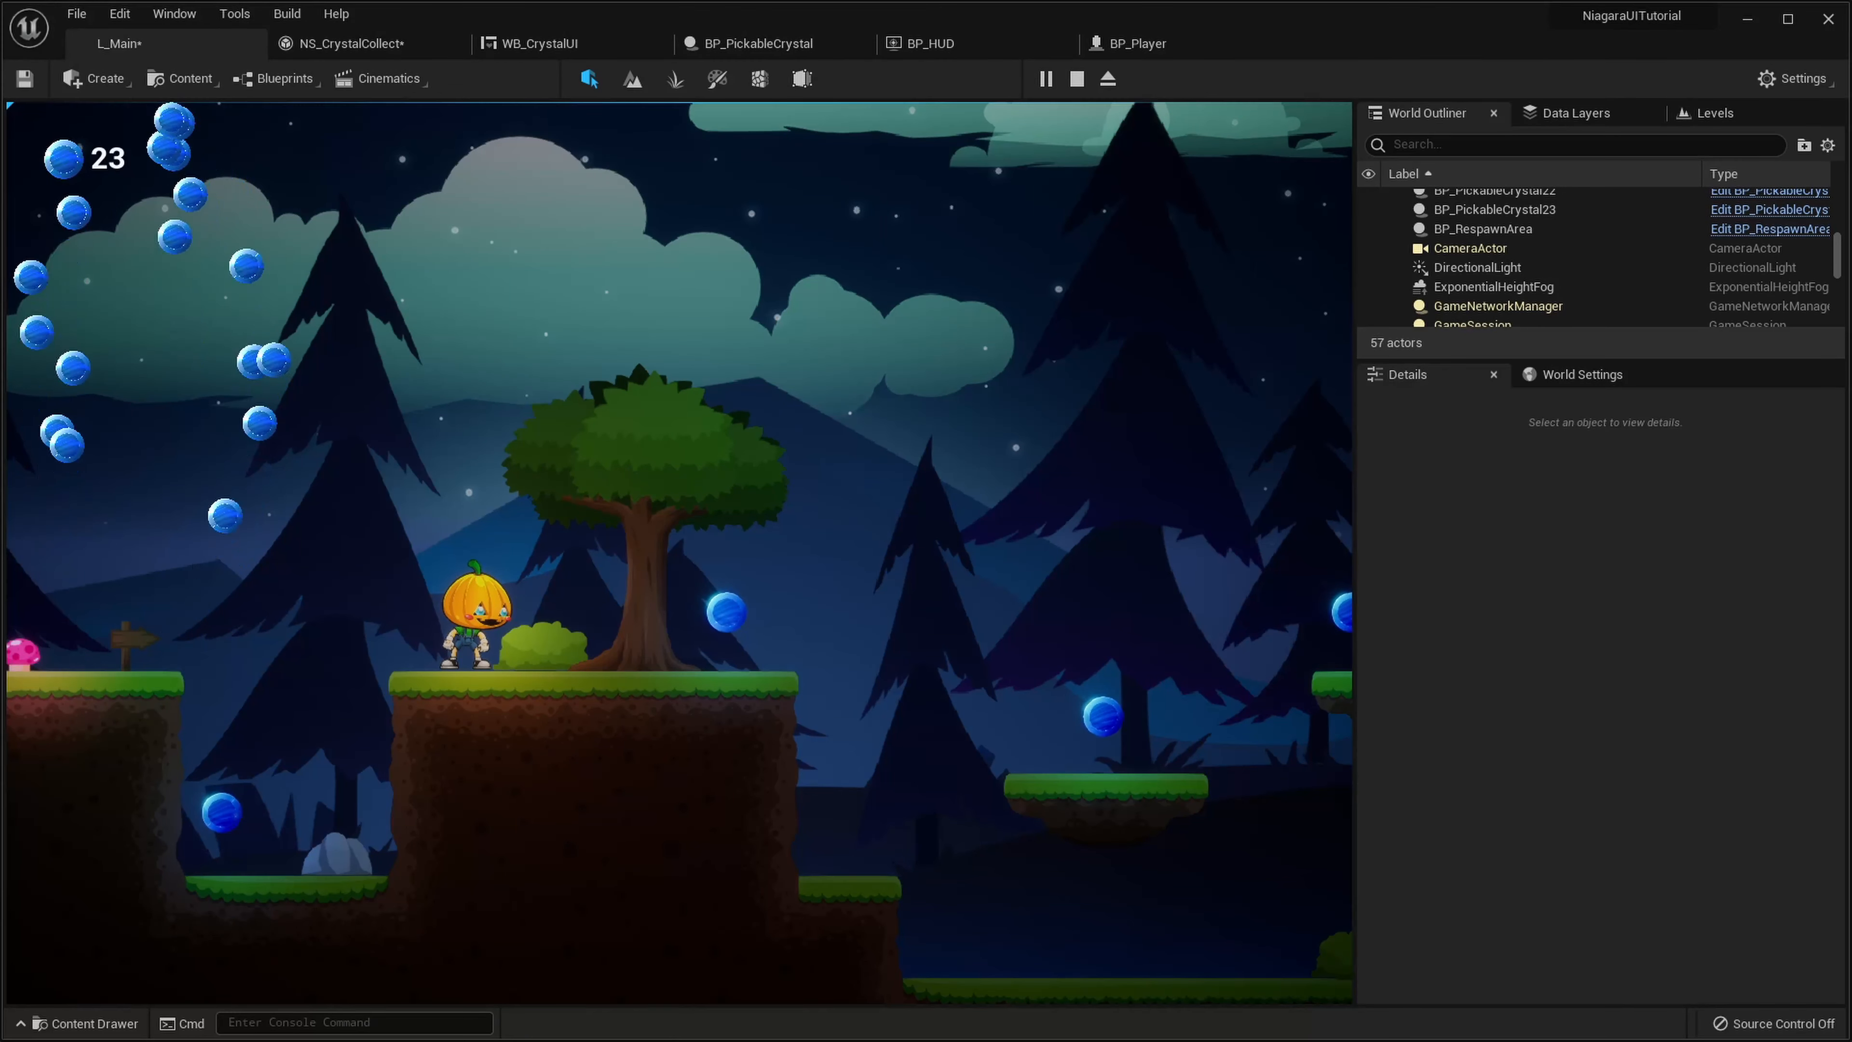
key(Escape)
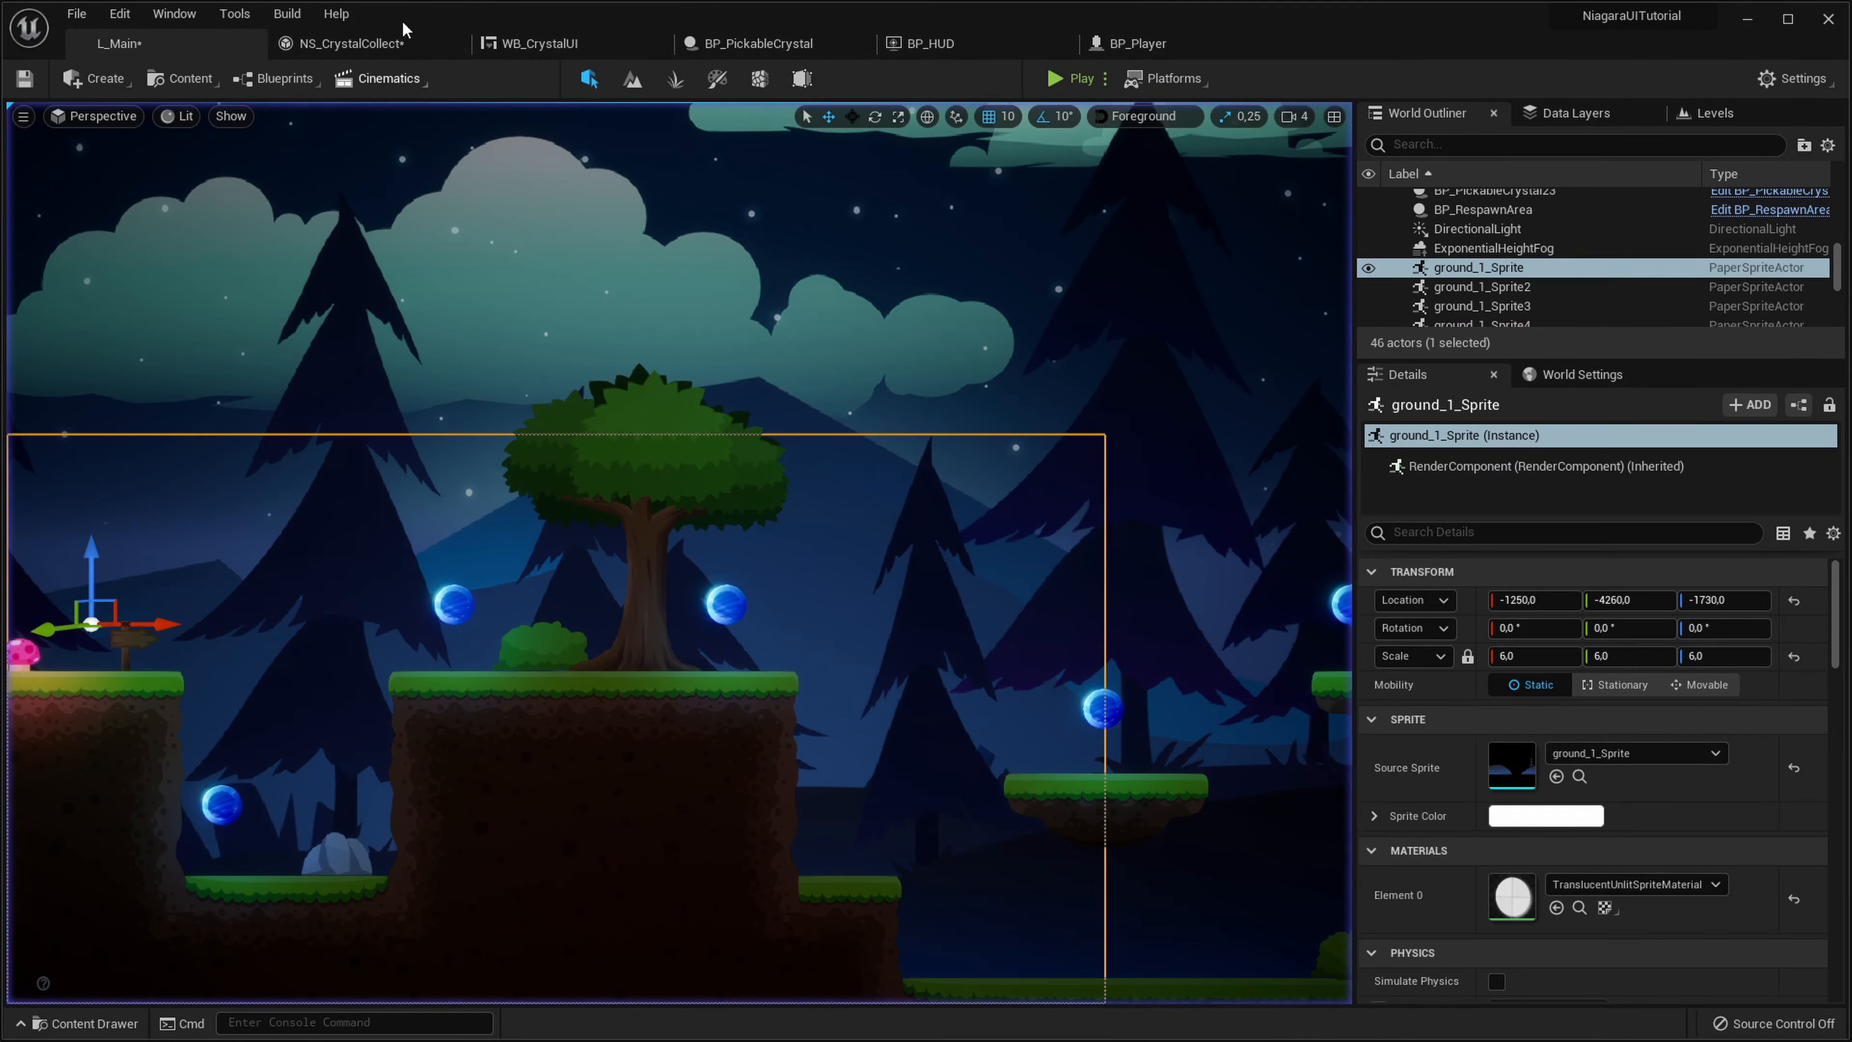
Set the Attraction Strength multiplier A to 600 in Point Attraction Force and save NS_CrystalCollect
click(287, 44)
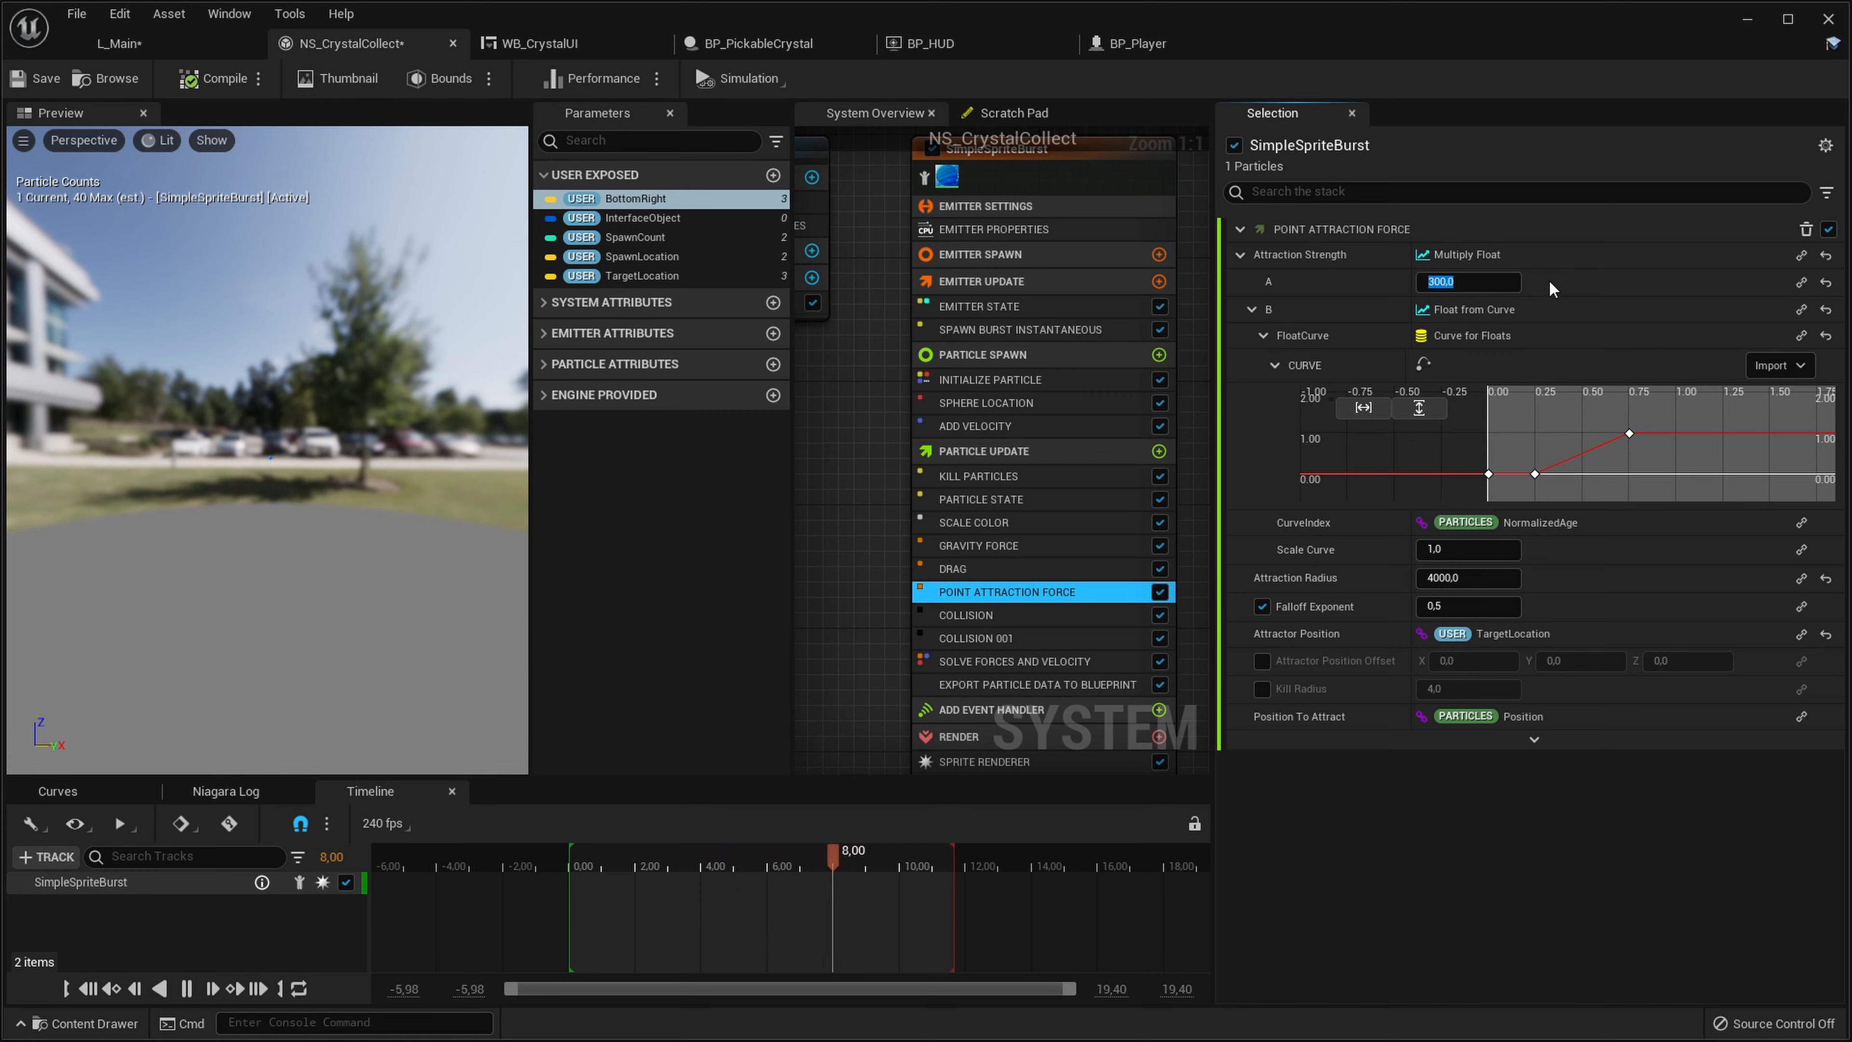
text(600)
key(Return)
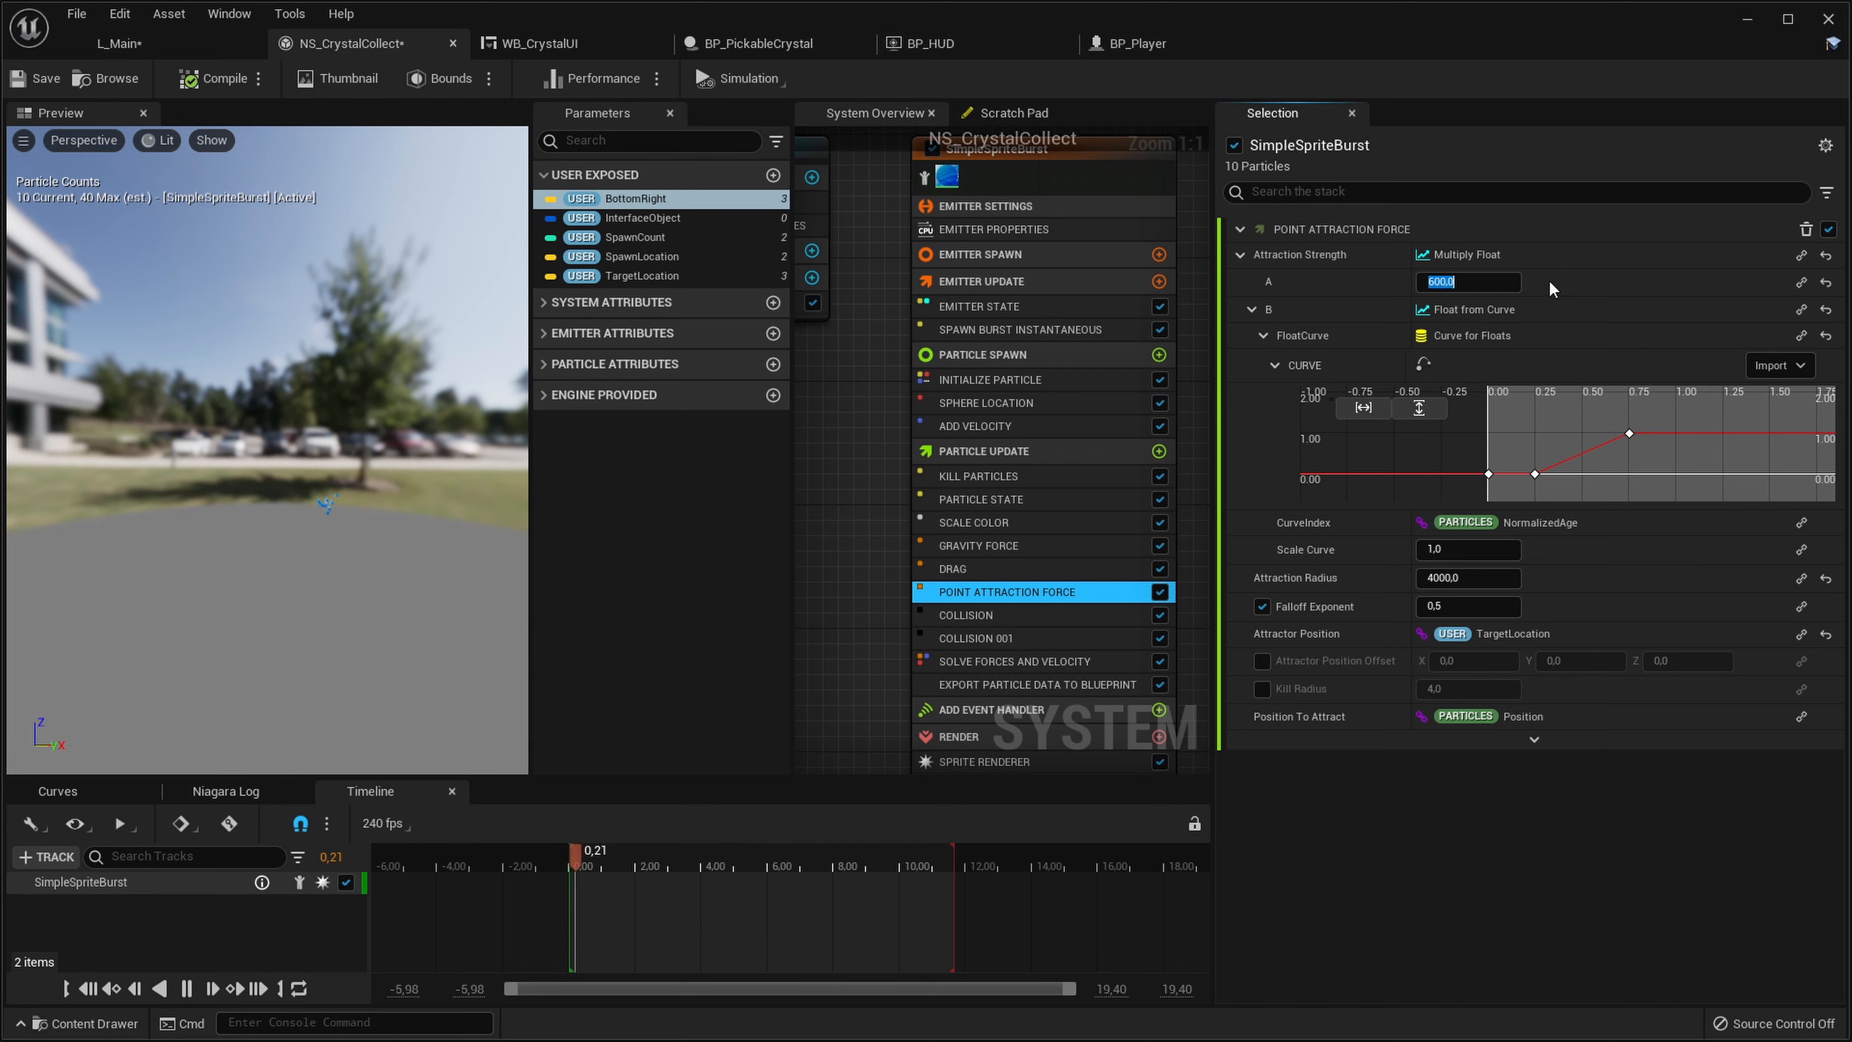
Play L_Main and collect the large crystal and the next ones to check the particles under the 600 attraction strength
click(174, 50)
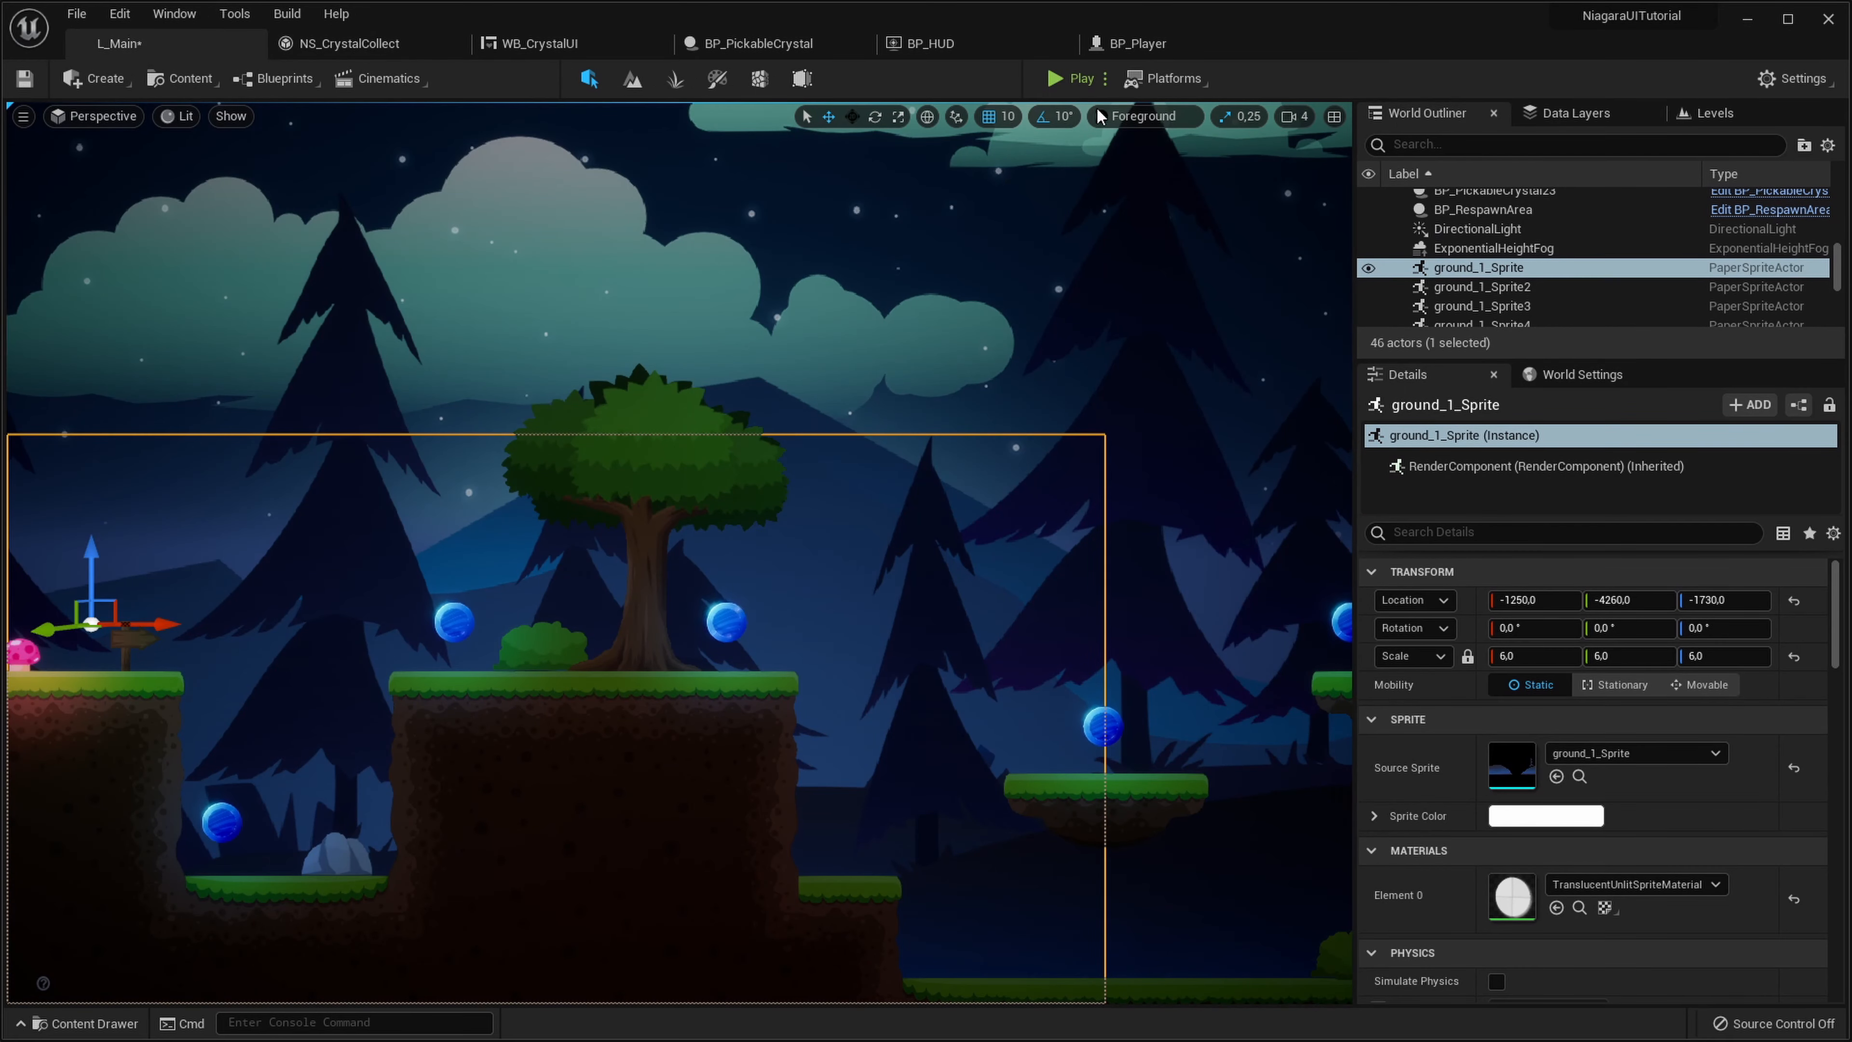
click(1072, 78)
key(d)
key(space)
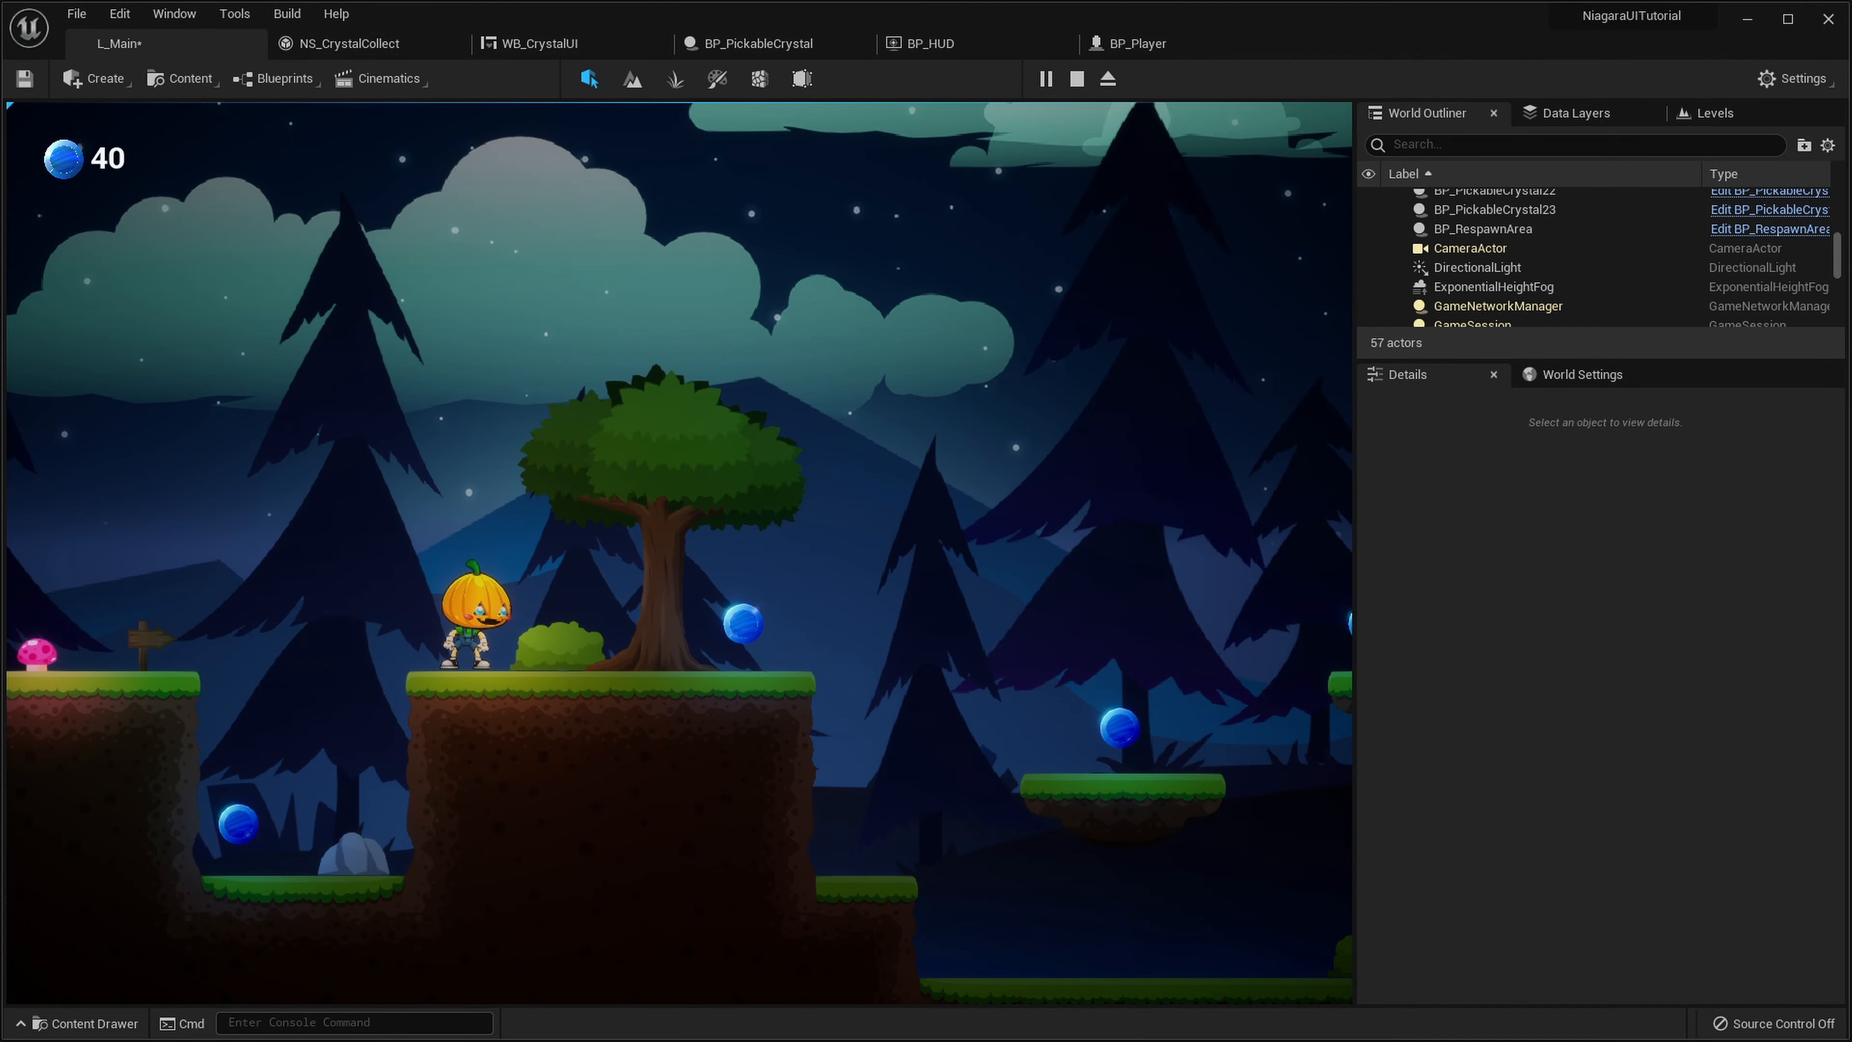
key(d)
key(space)
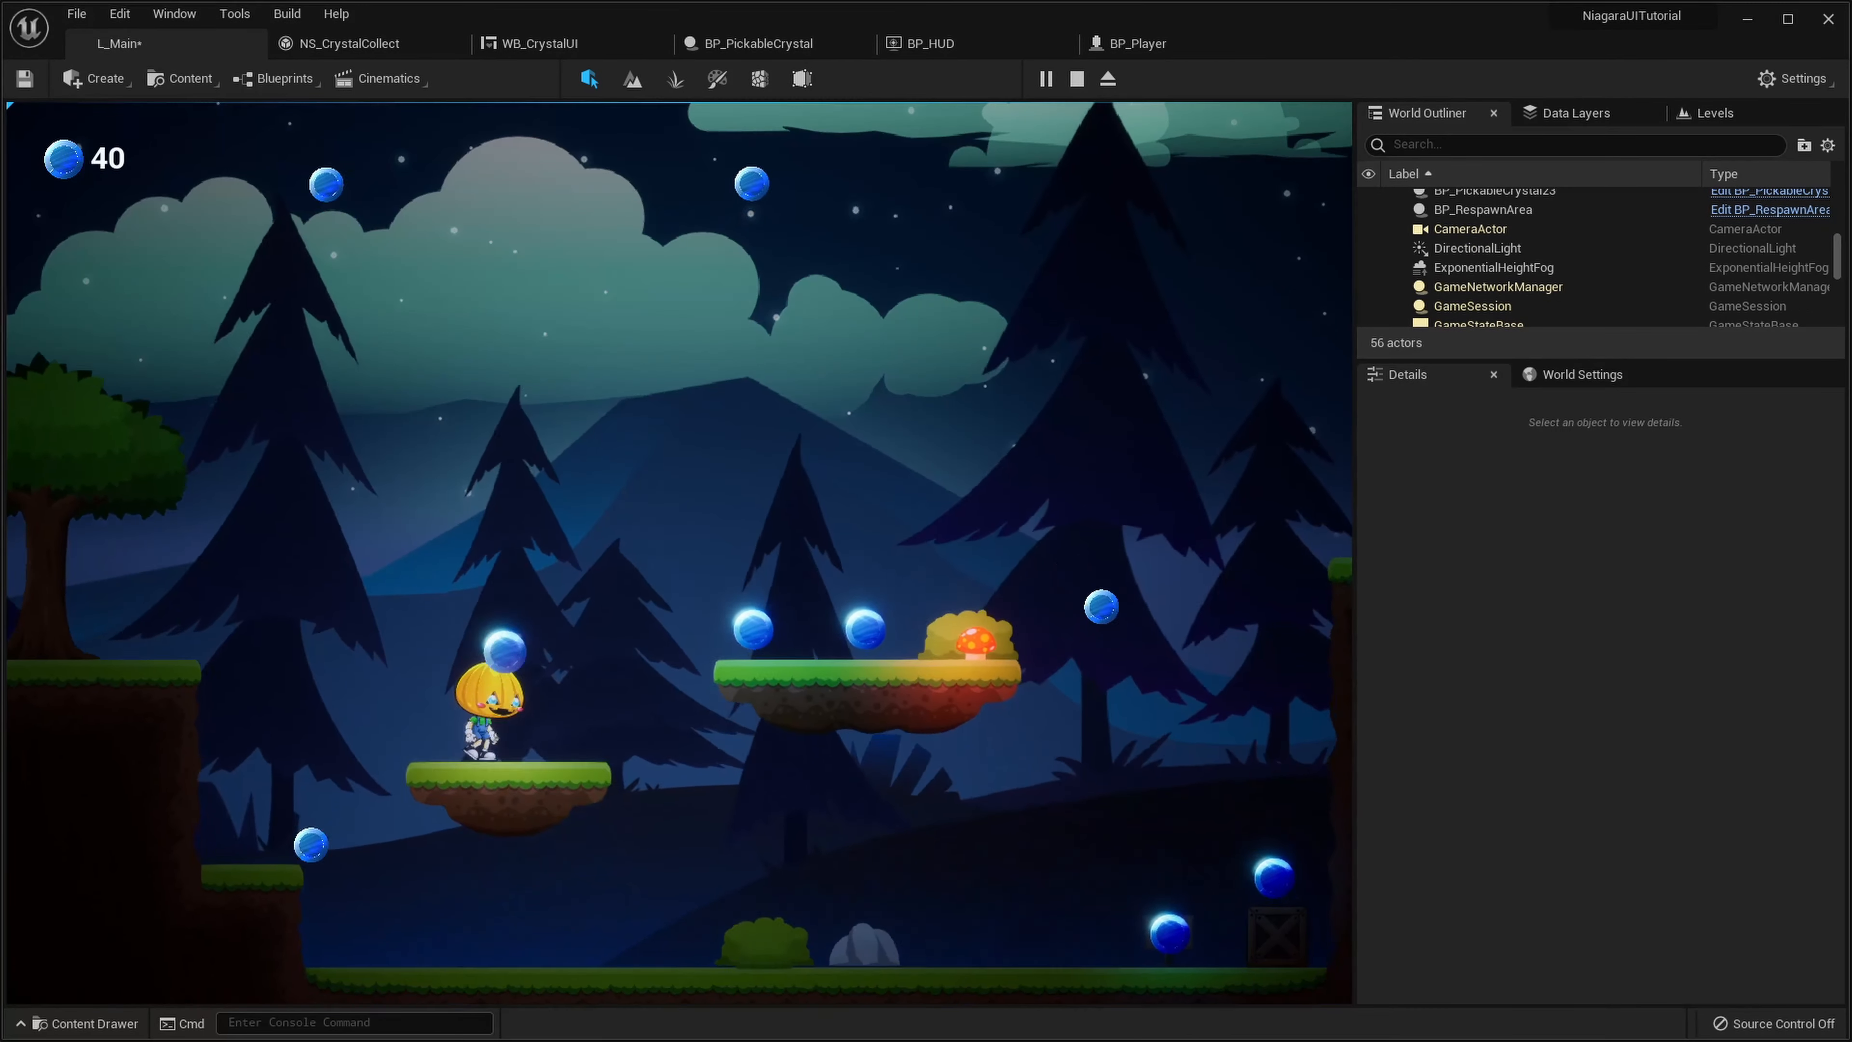
key(space)
key(Escape)
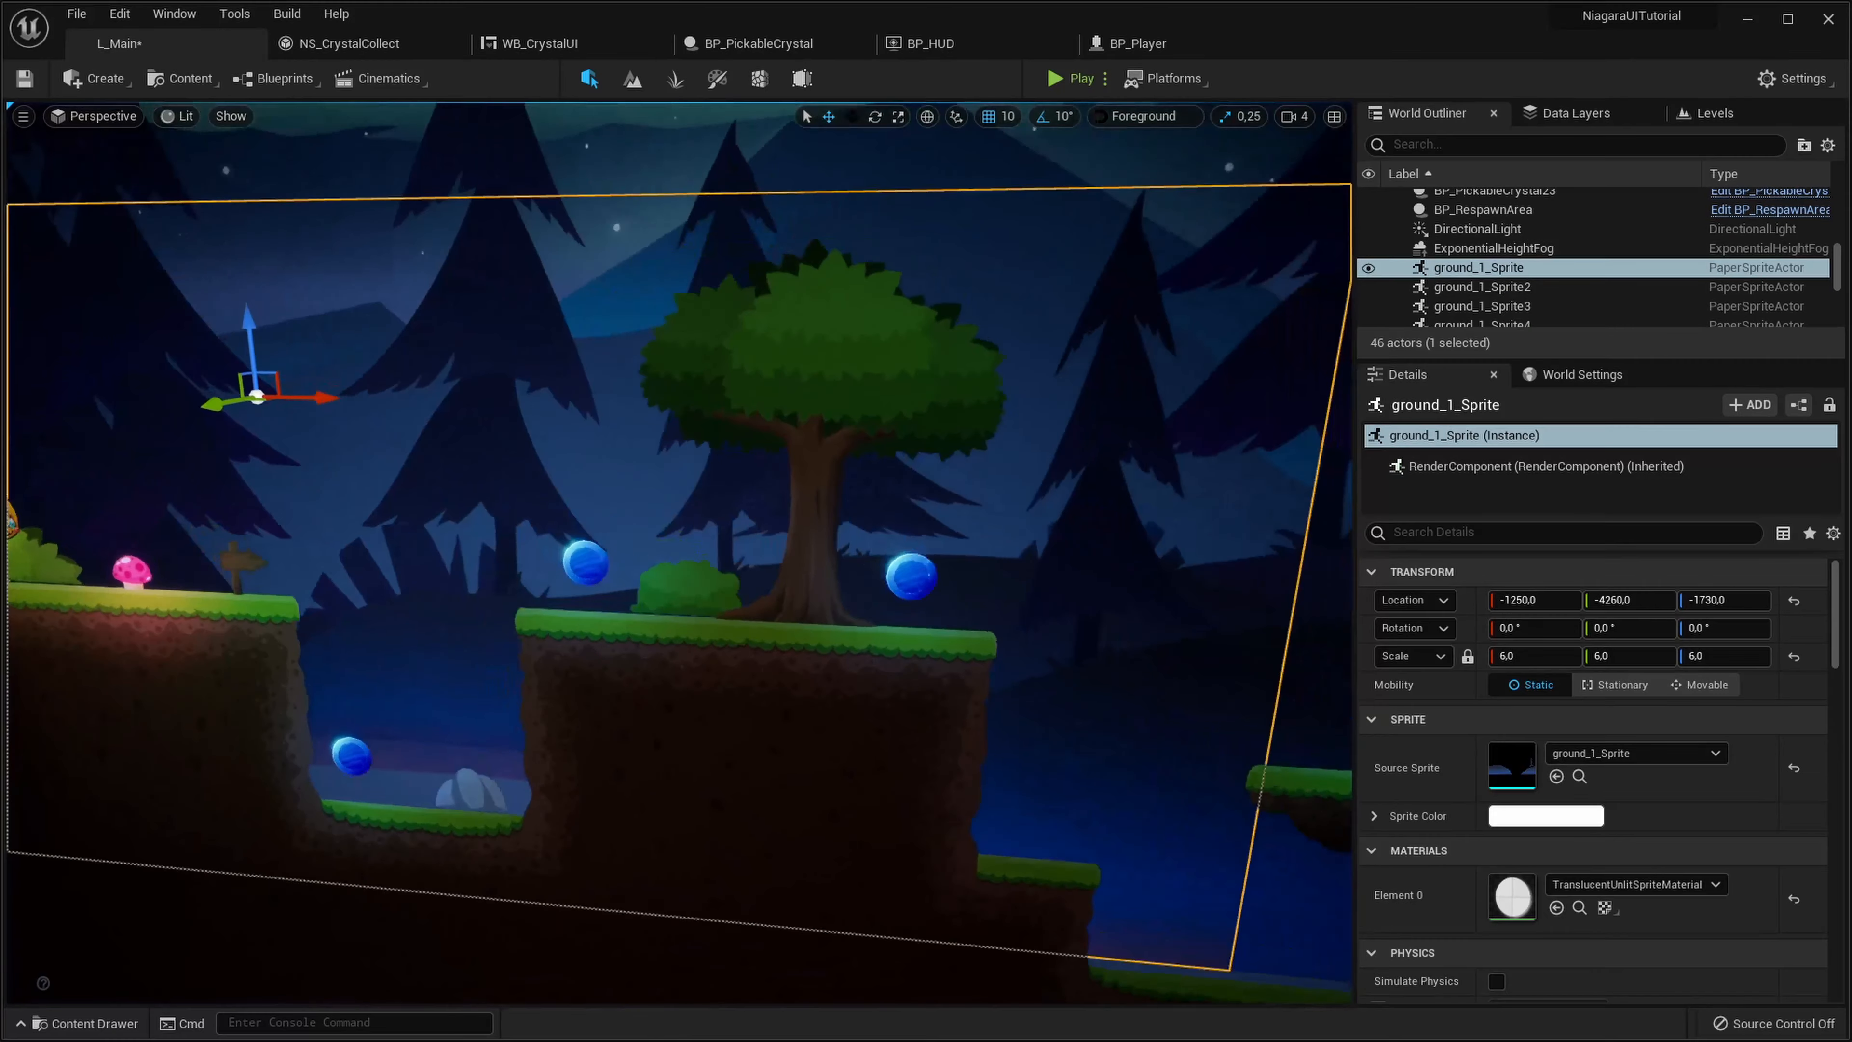
Set Num Crystals of BP_PickableCrystal2 to 4 and save L_Main
click(815, 652)
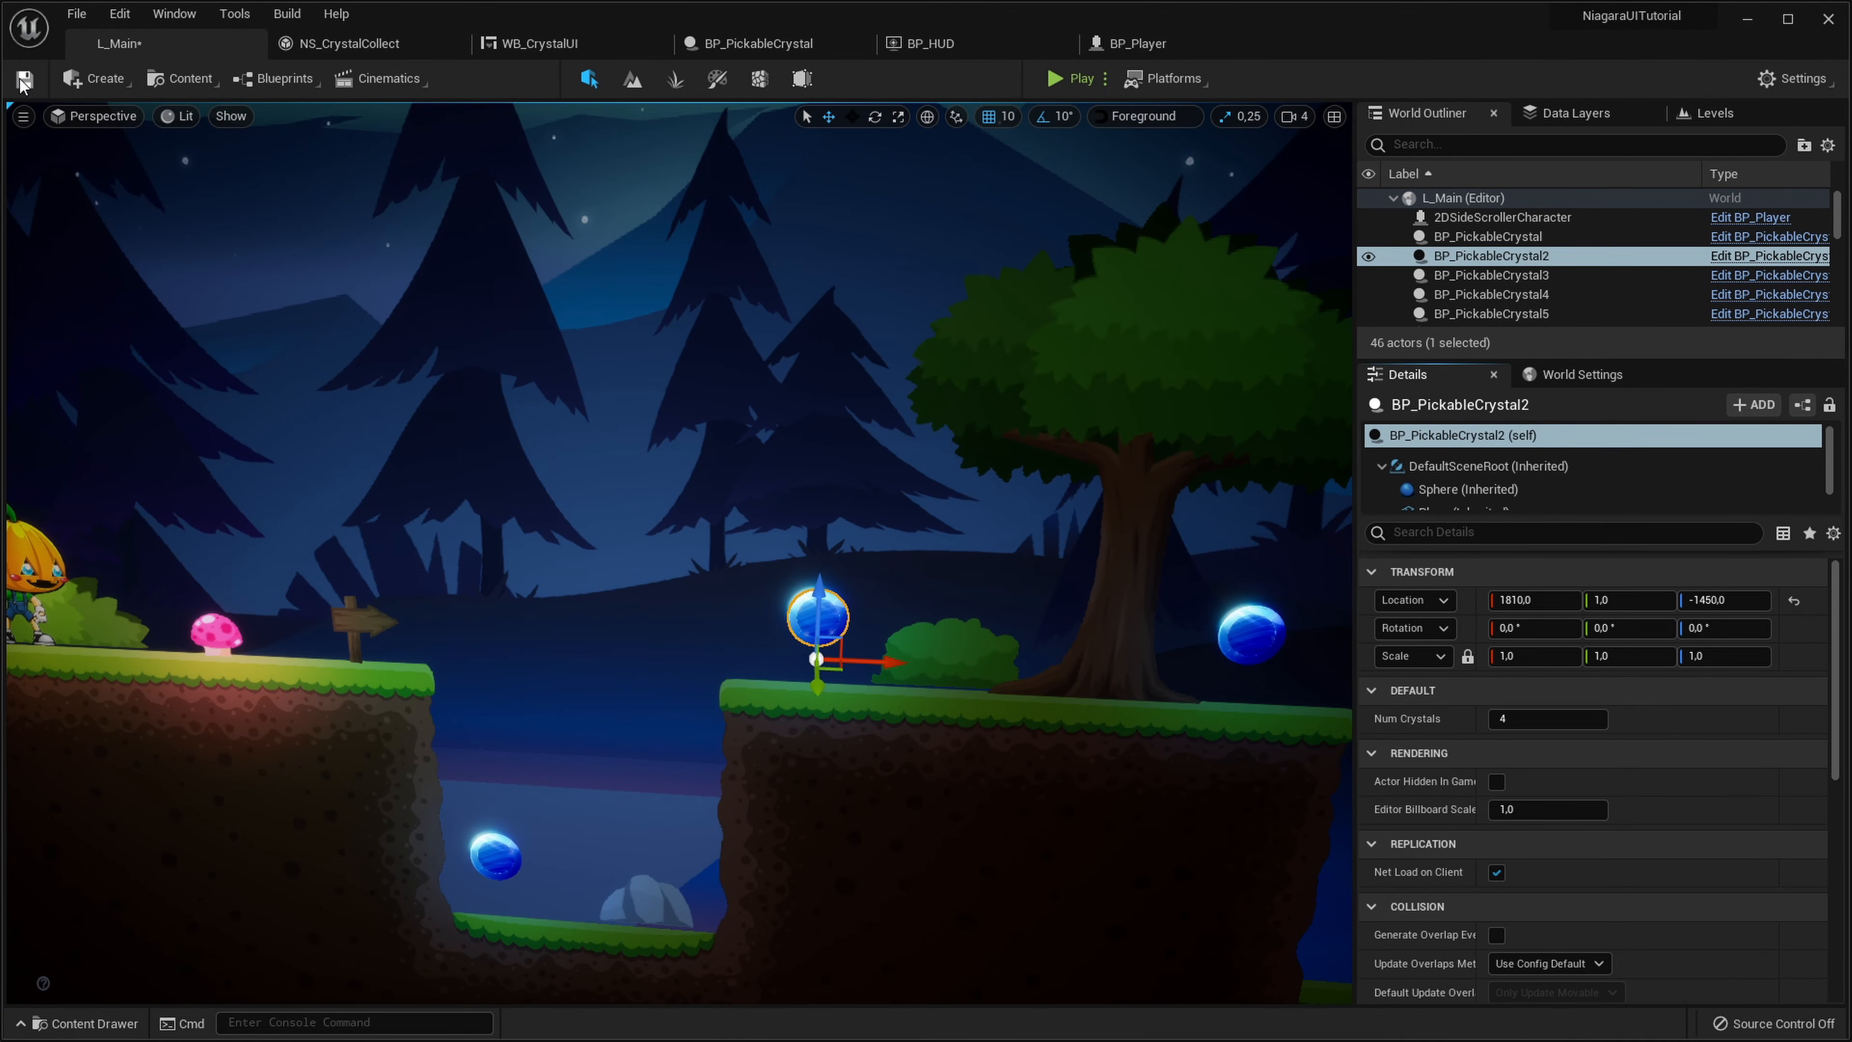
Play L_Main and collect the crystals from the start pit through the floating platforms to the ground-level crate
click(1071, 78)
key(d)
key(space)
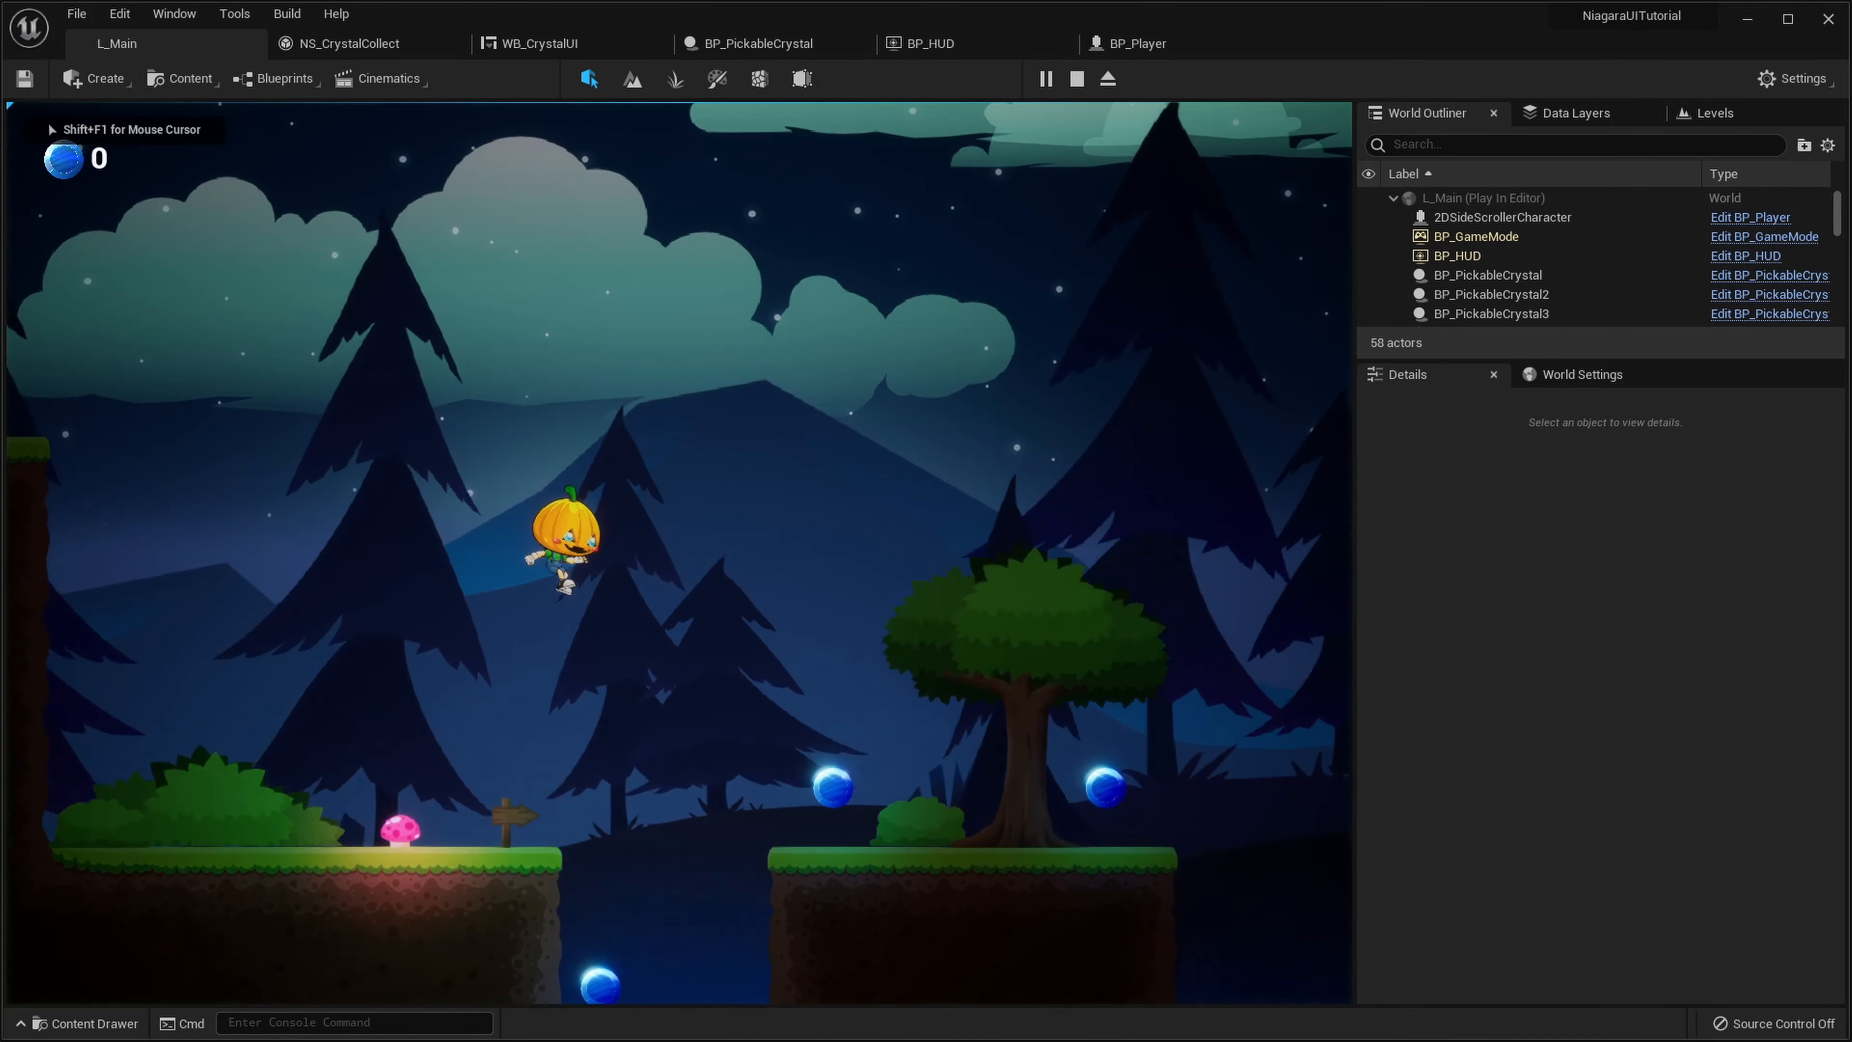
key(d)
key(space)
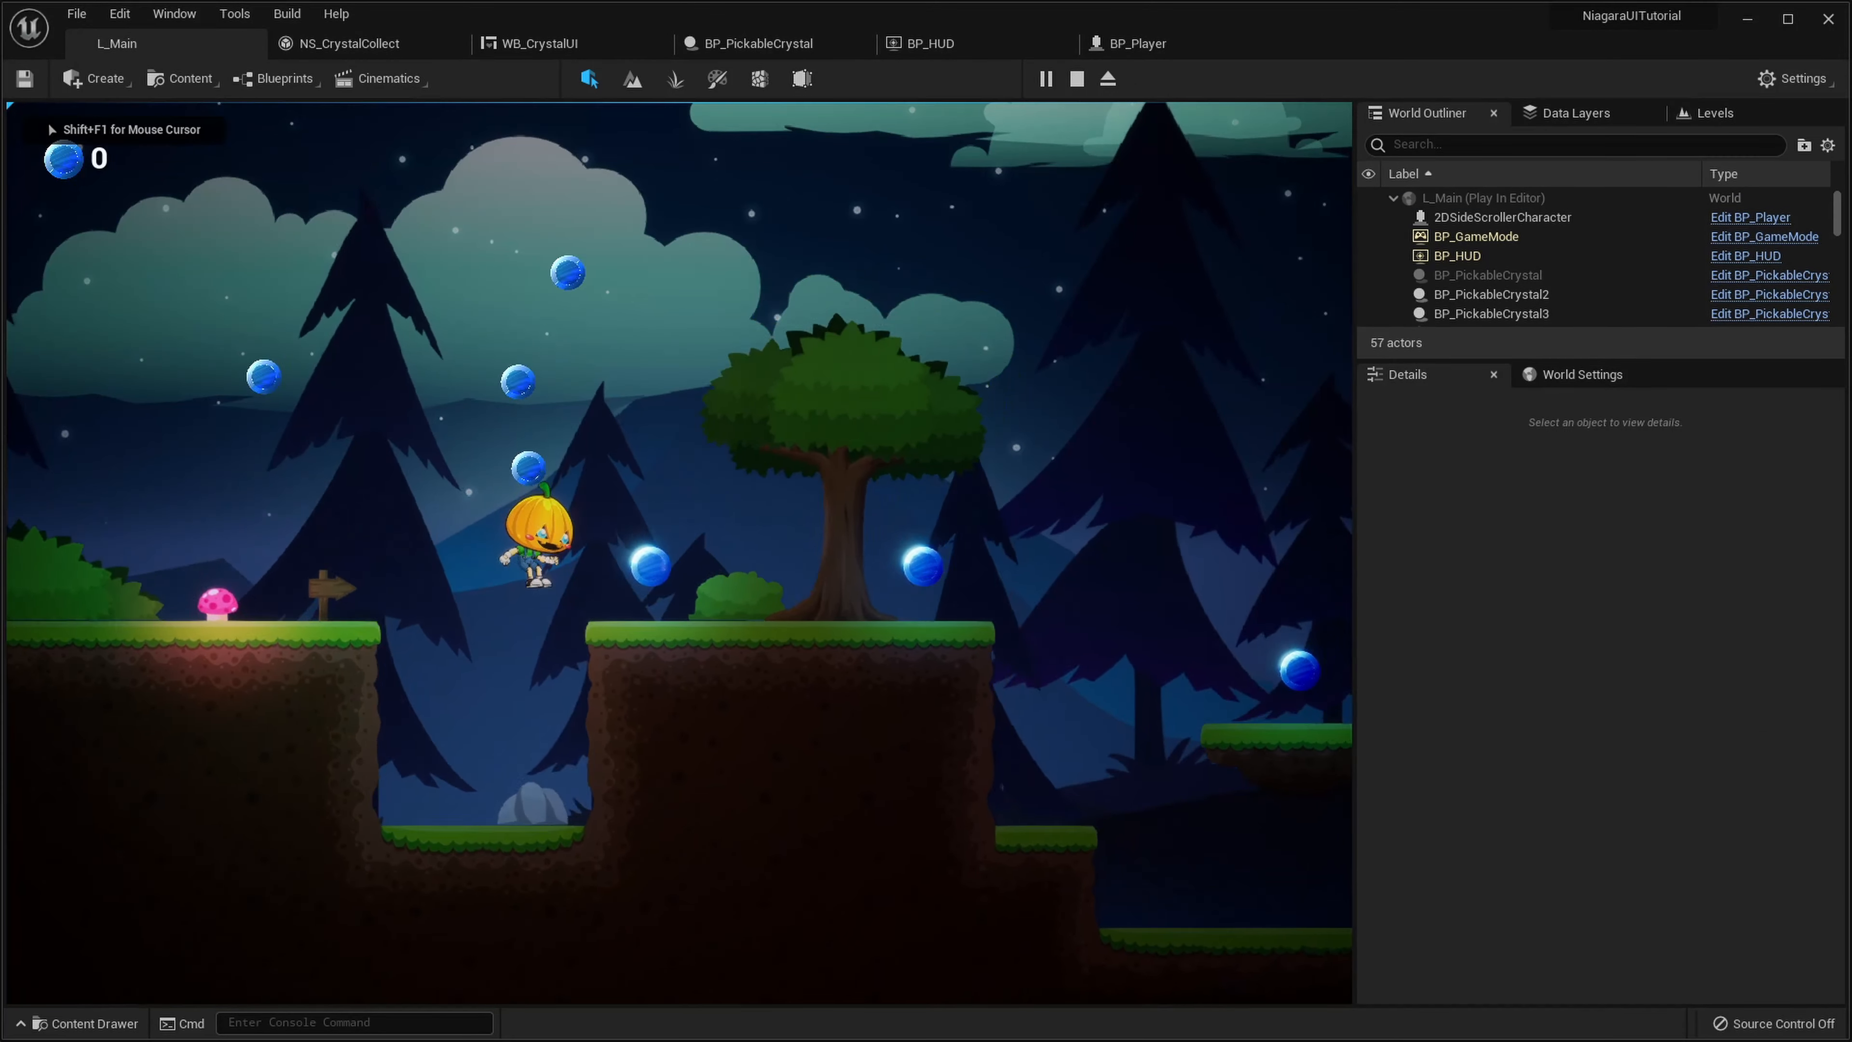
key(space)
key(d)
key(space)
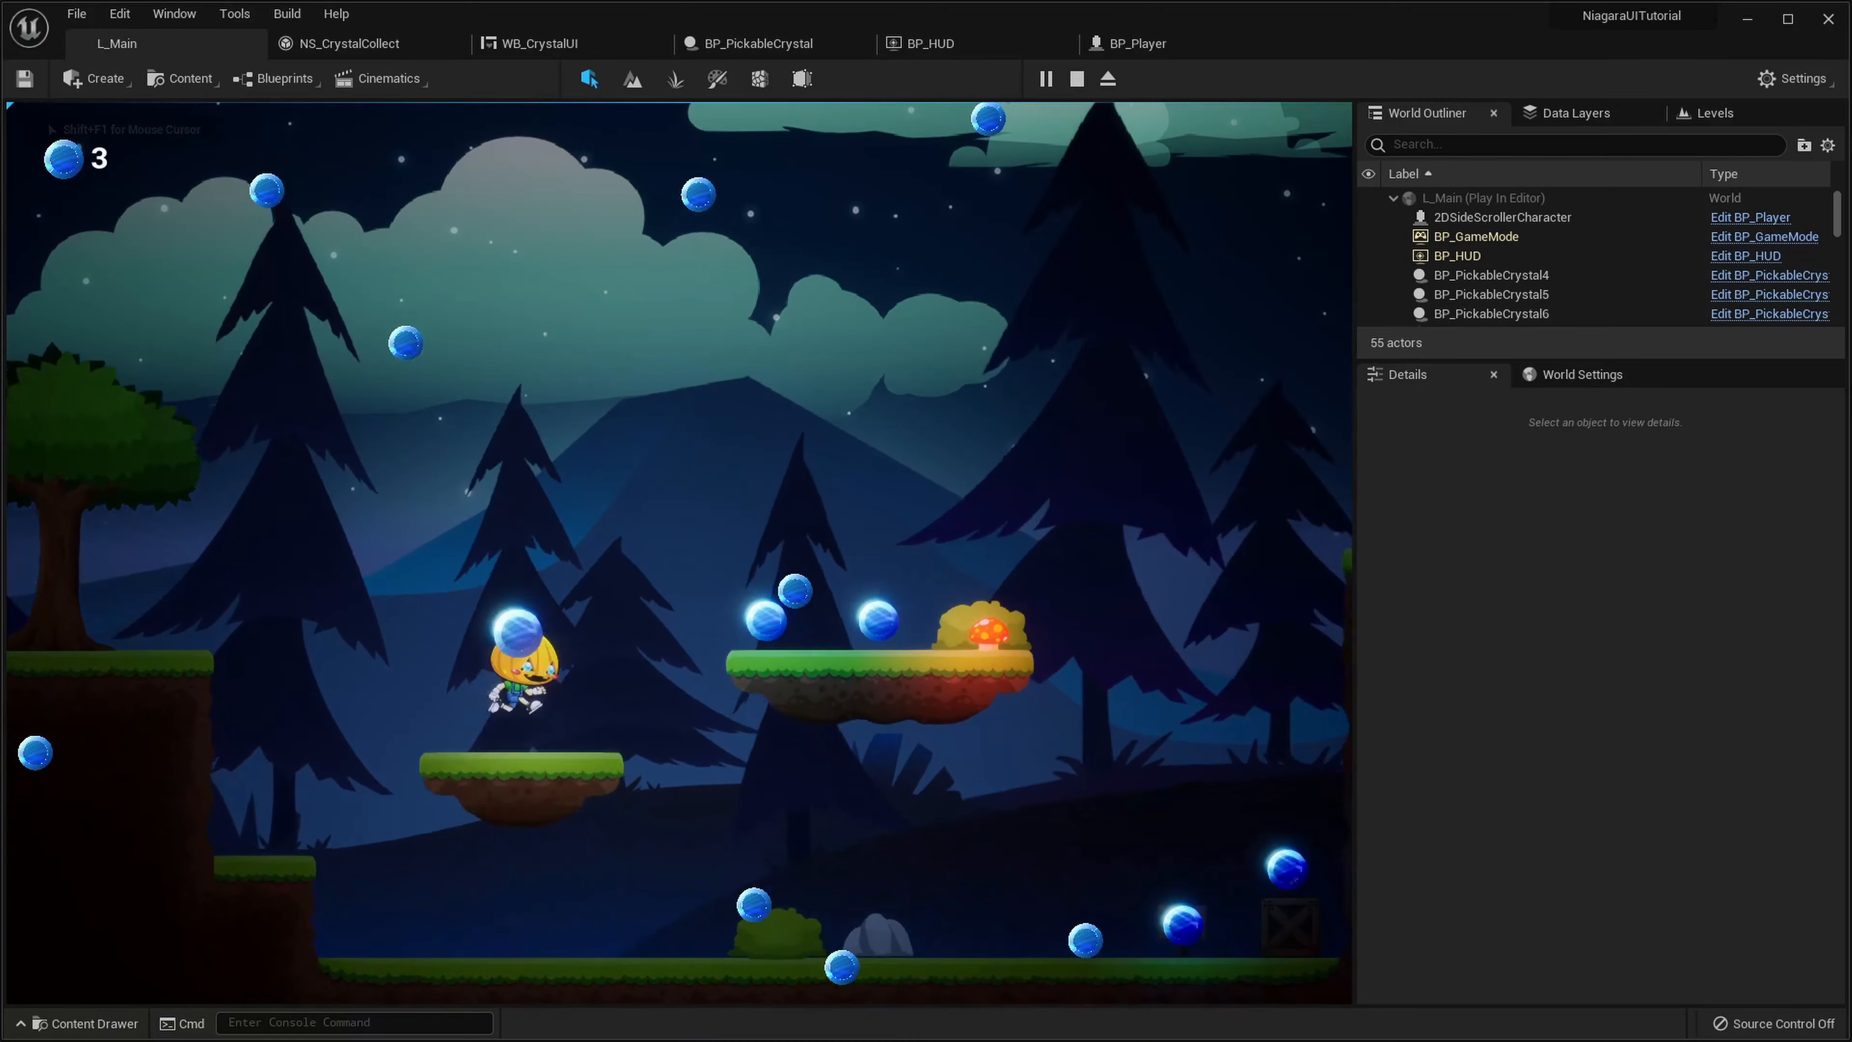
key(d)
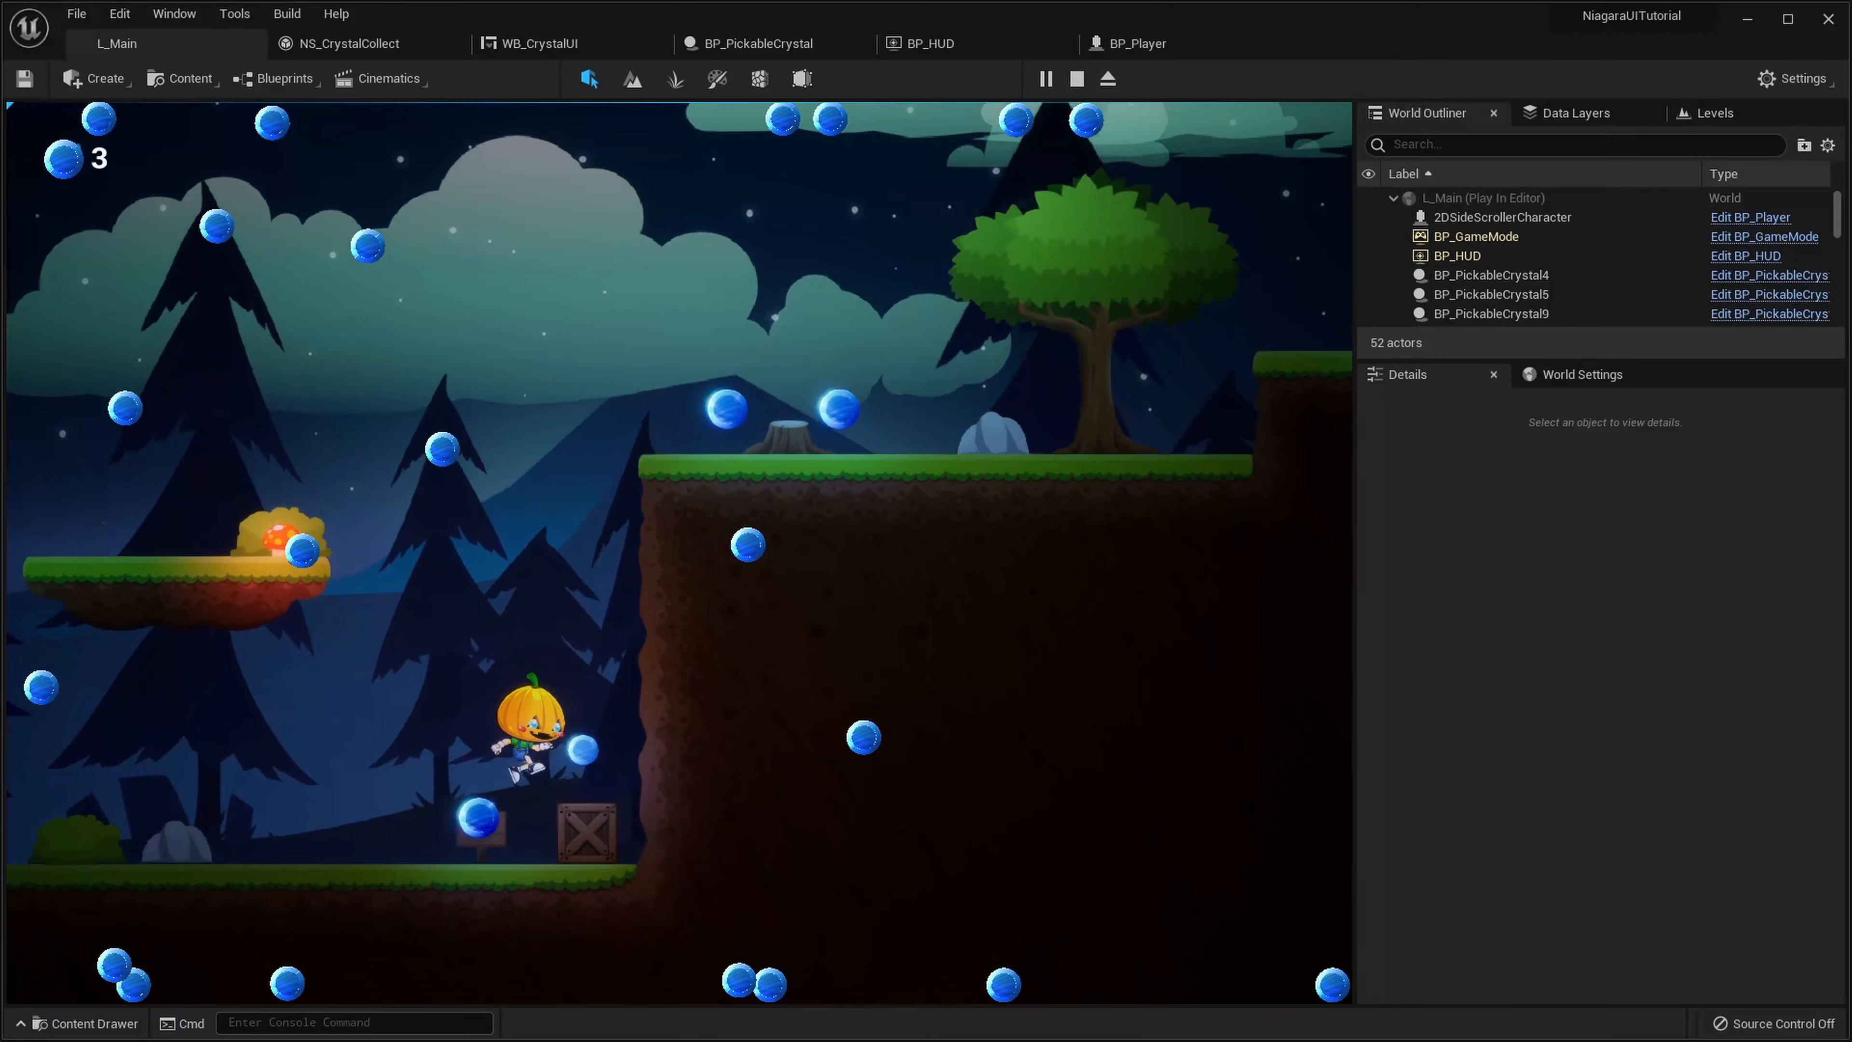
Return to the small floating platform, then cross the cliff with the tree stump, collecting the crystals along the way
key(a)
key(space)
key(d)
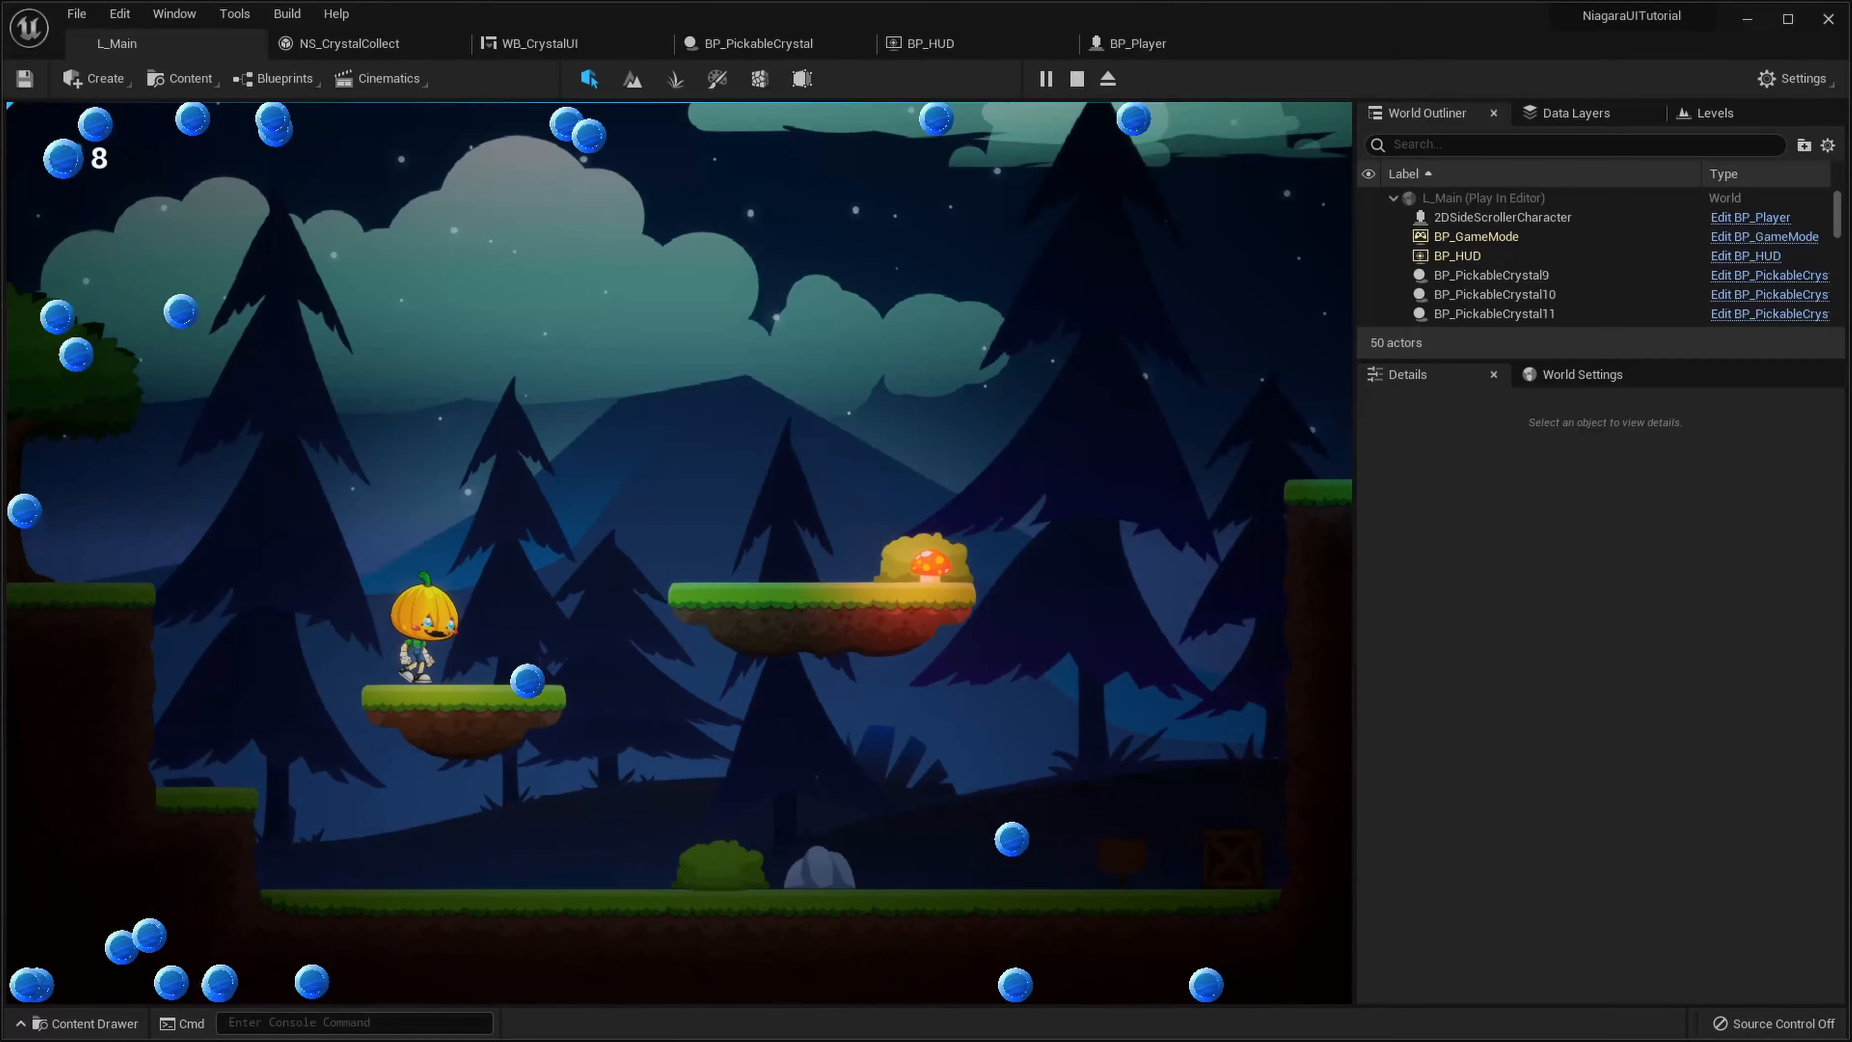
key(space)
key(space)
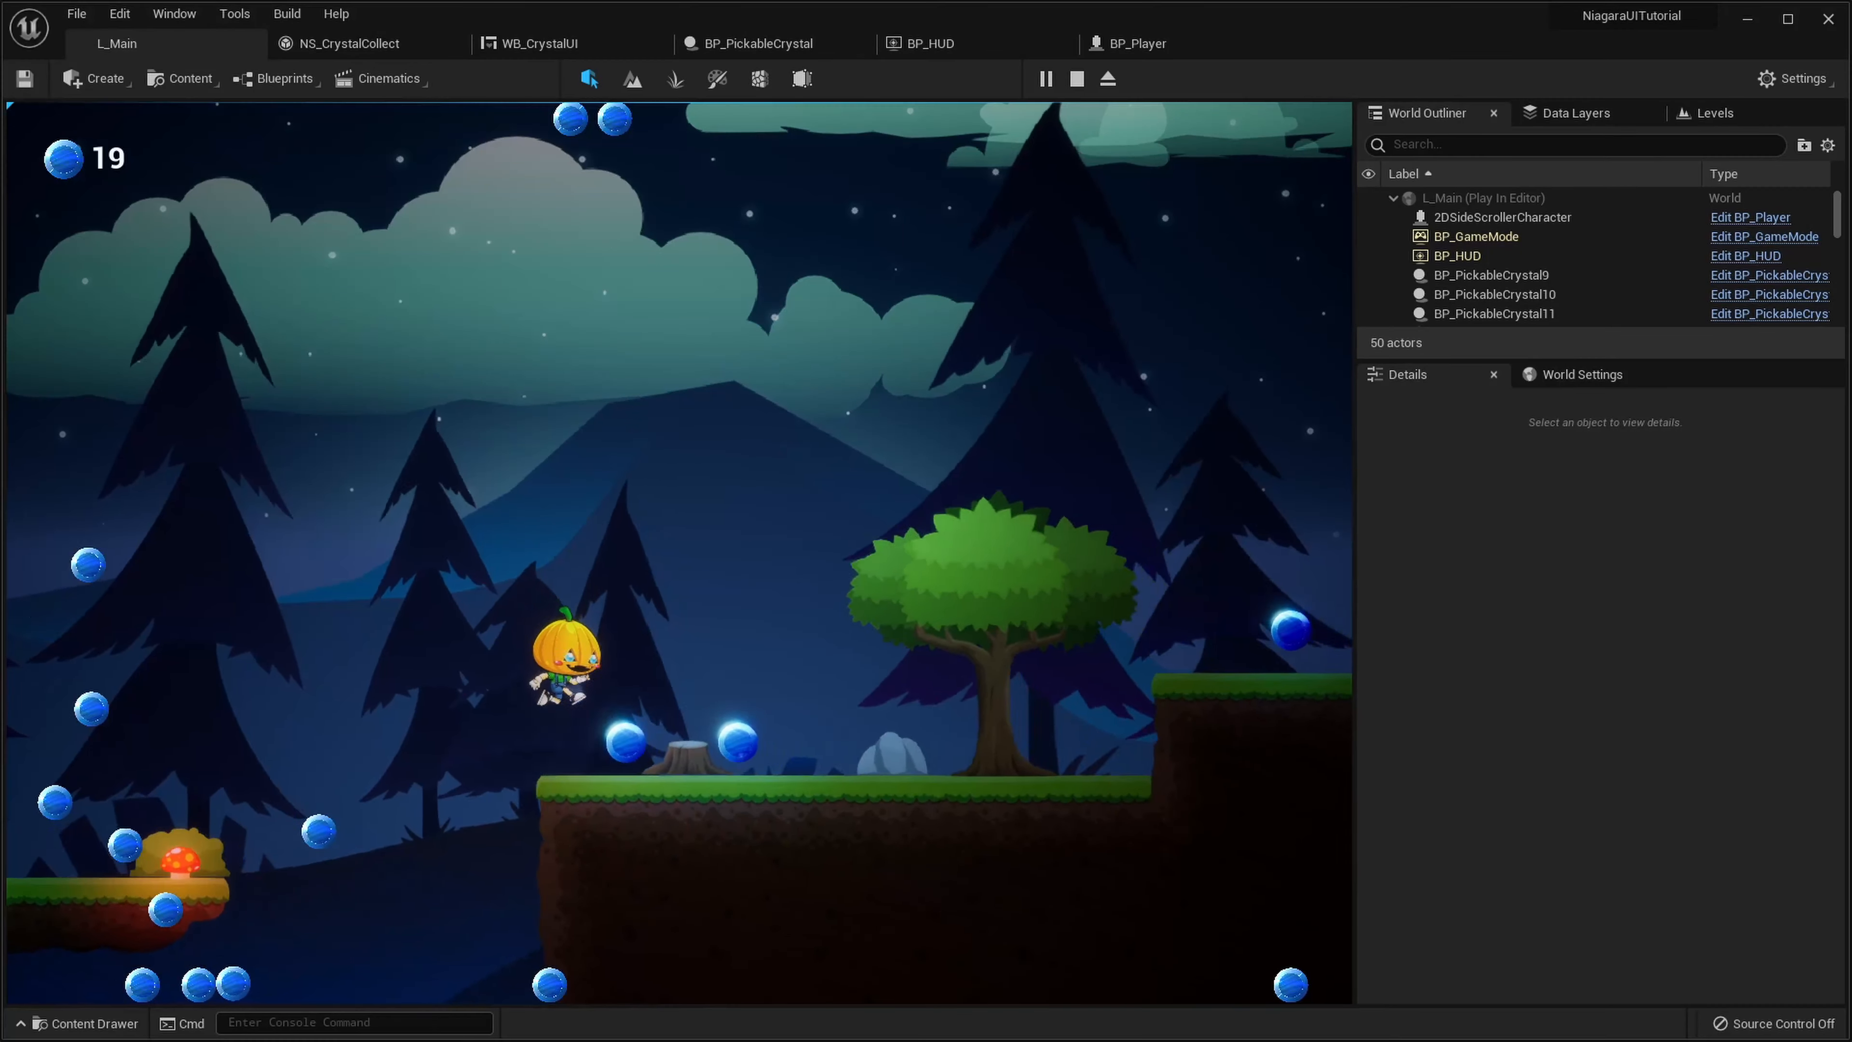
key(space)
key(space)
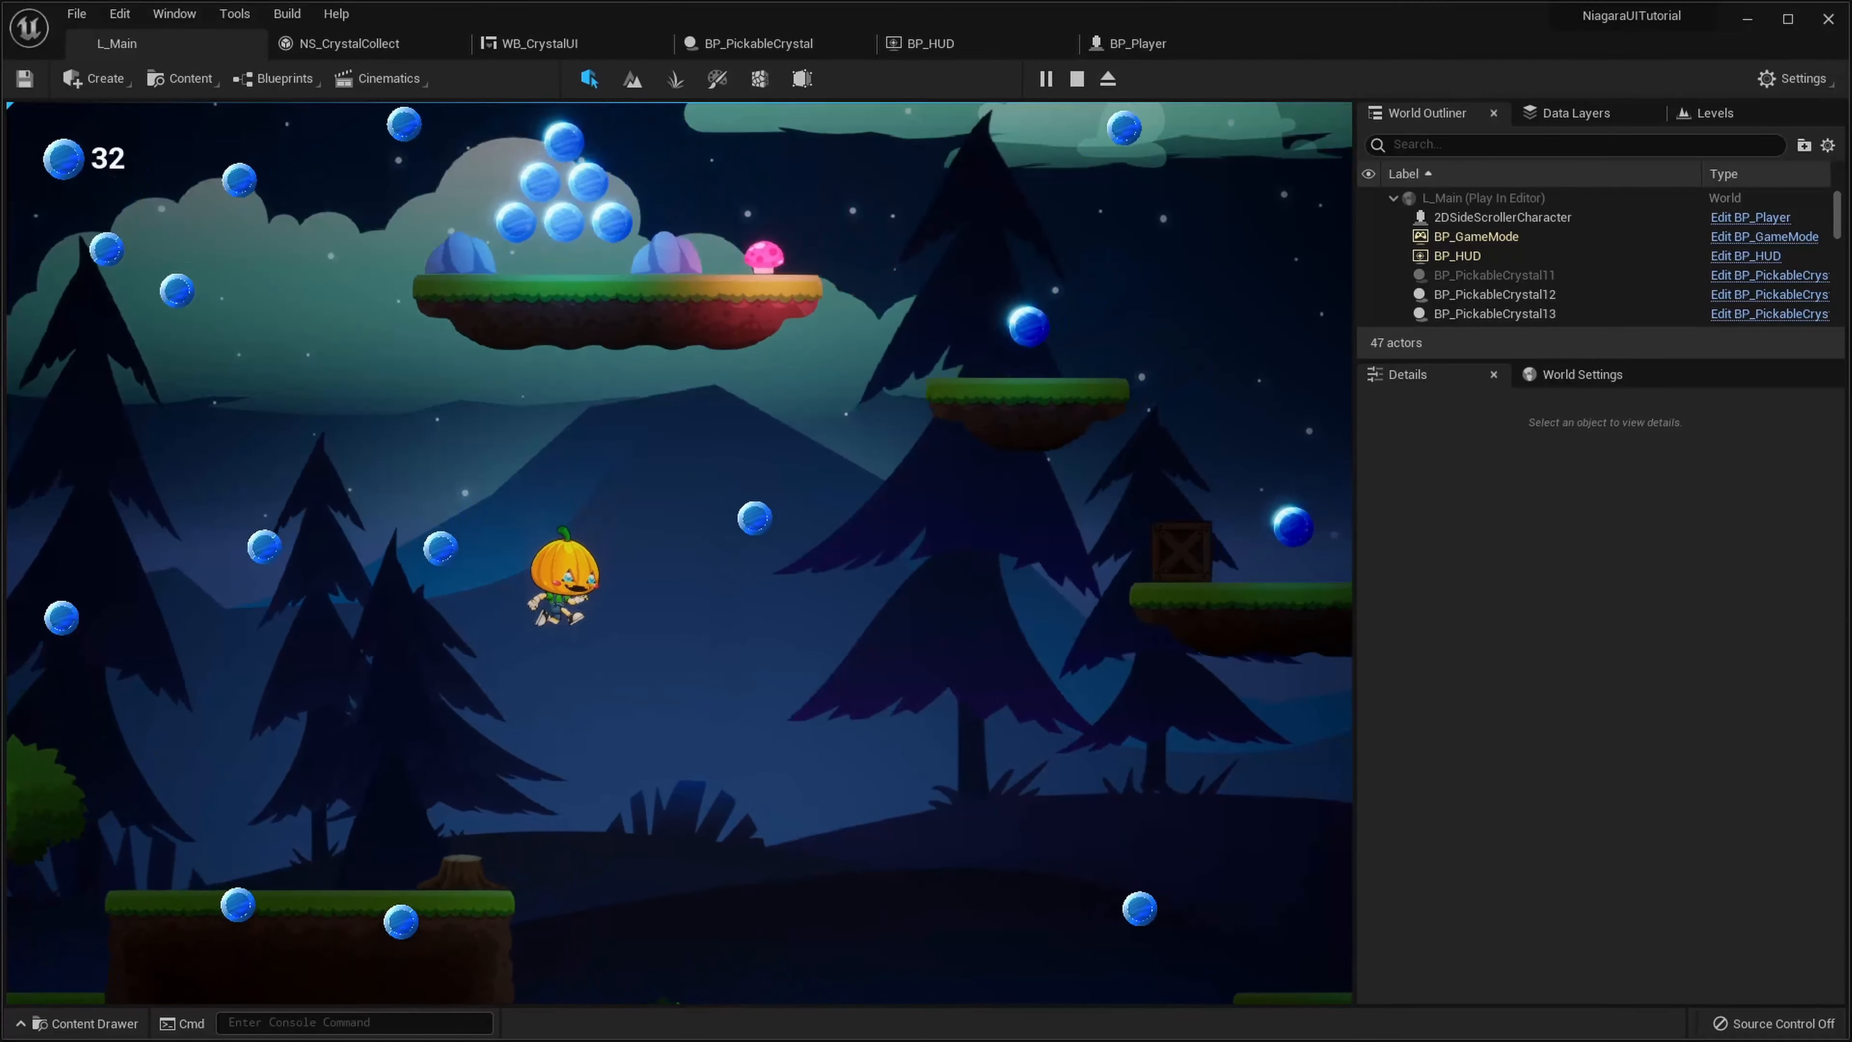
Collect the remaining platform crystals and the six-crystal pyramid by the pink mushroom, watching all particles reach the counter
key(a)
key(d)
key(space)
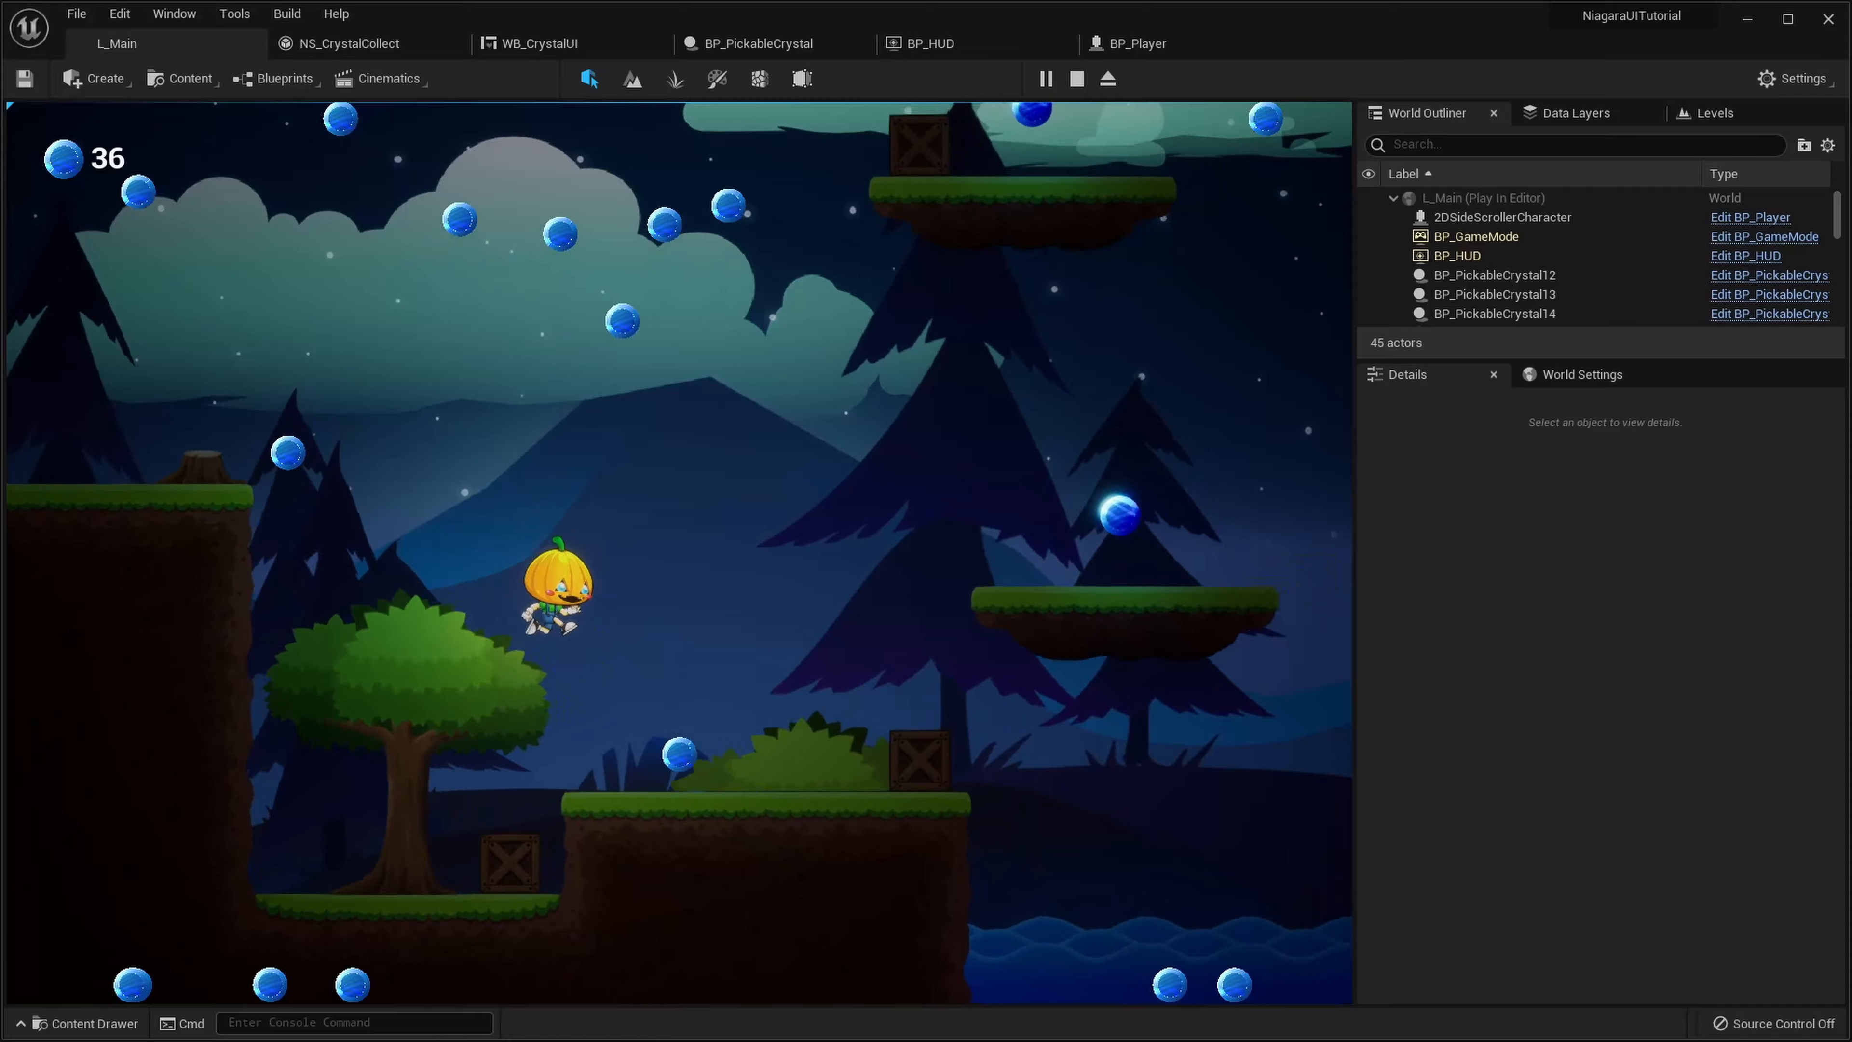
key(space)
key(a)
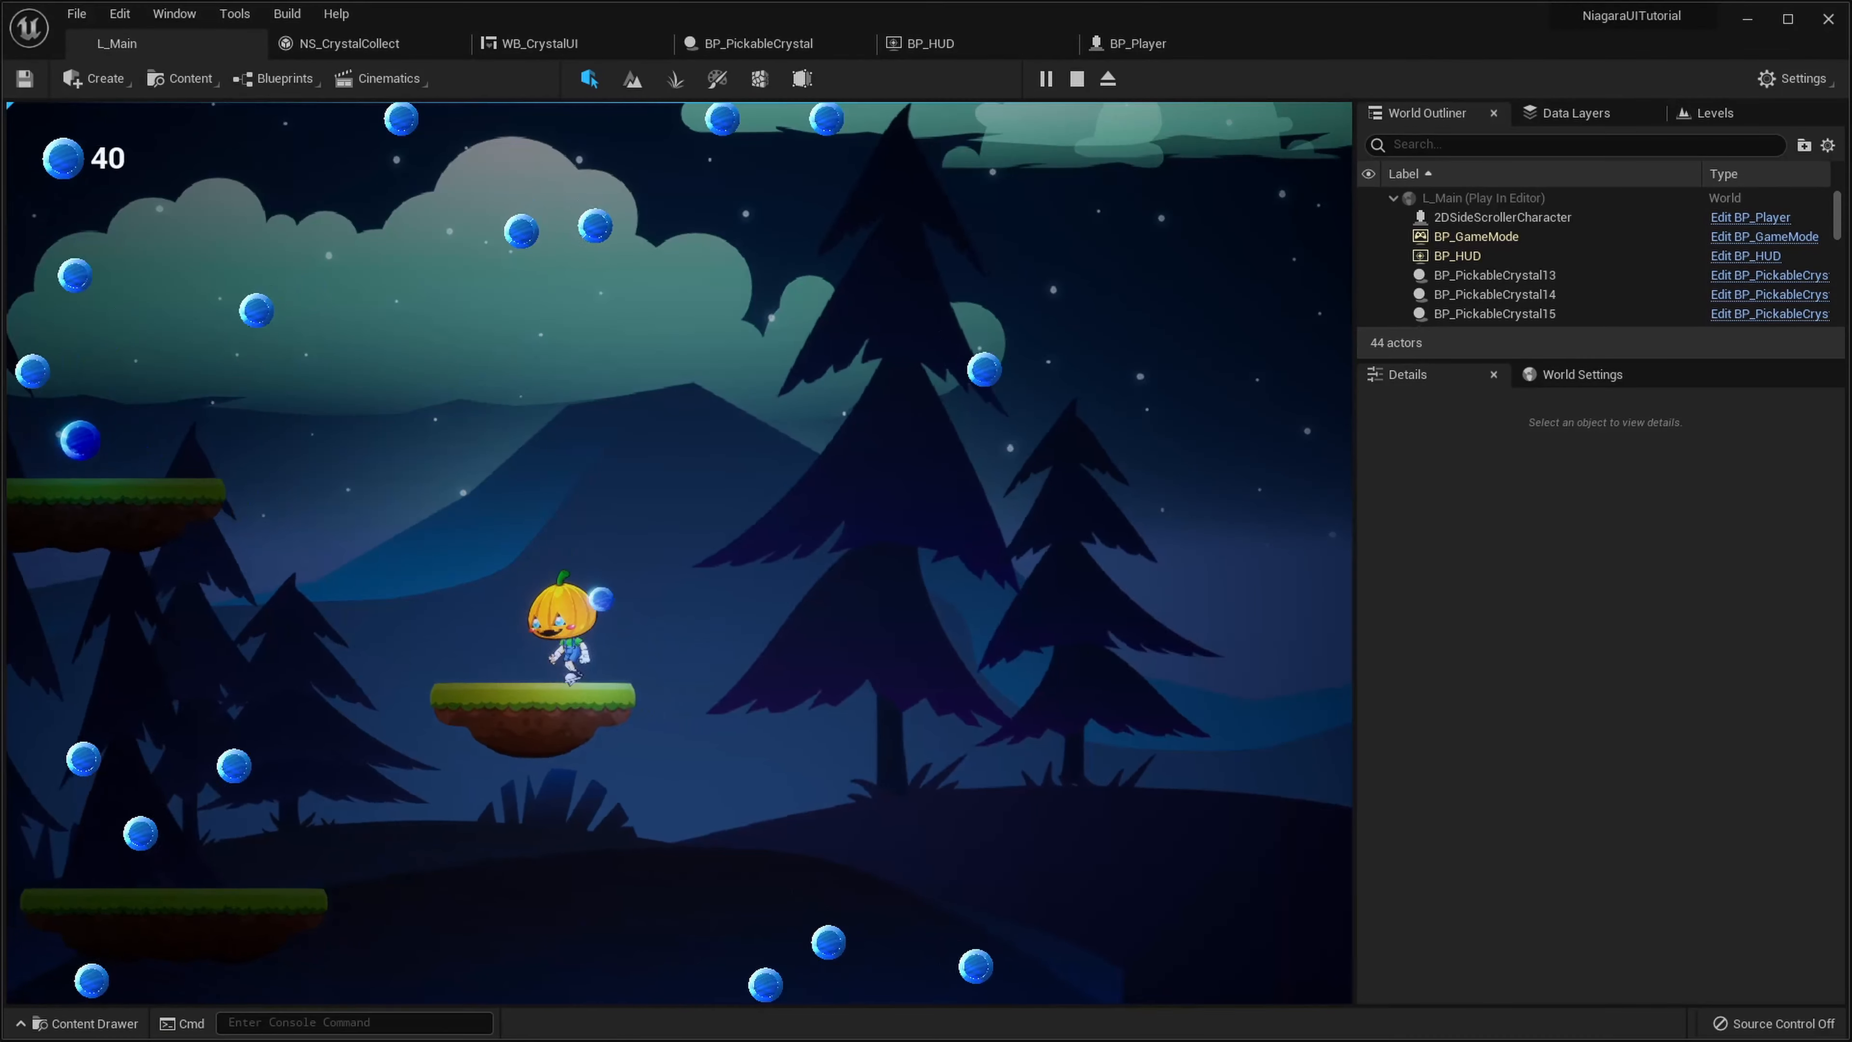
key(space)
key(space)
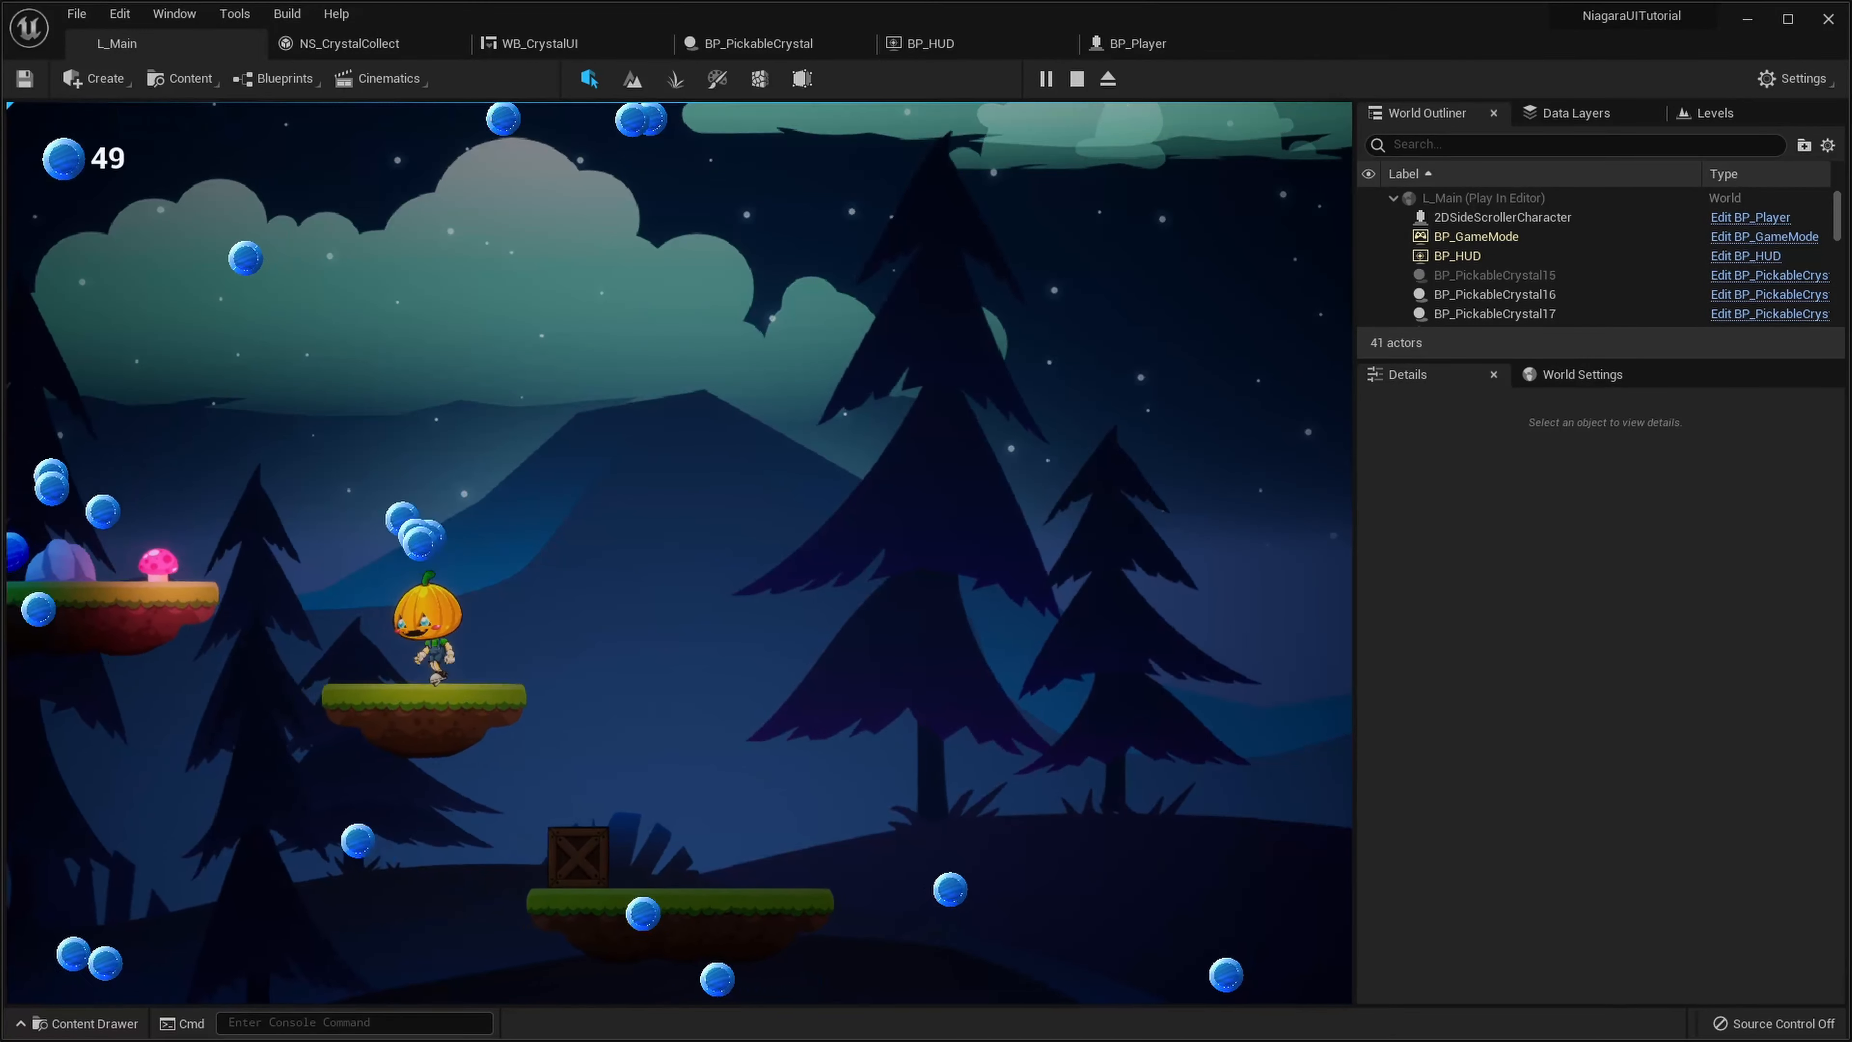
key(d)
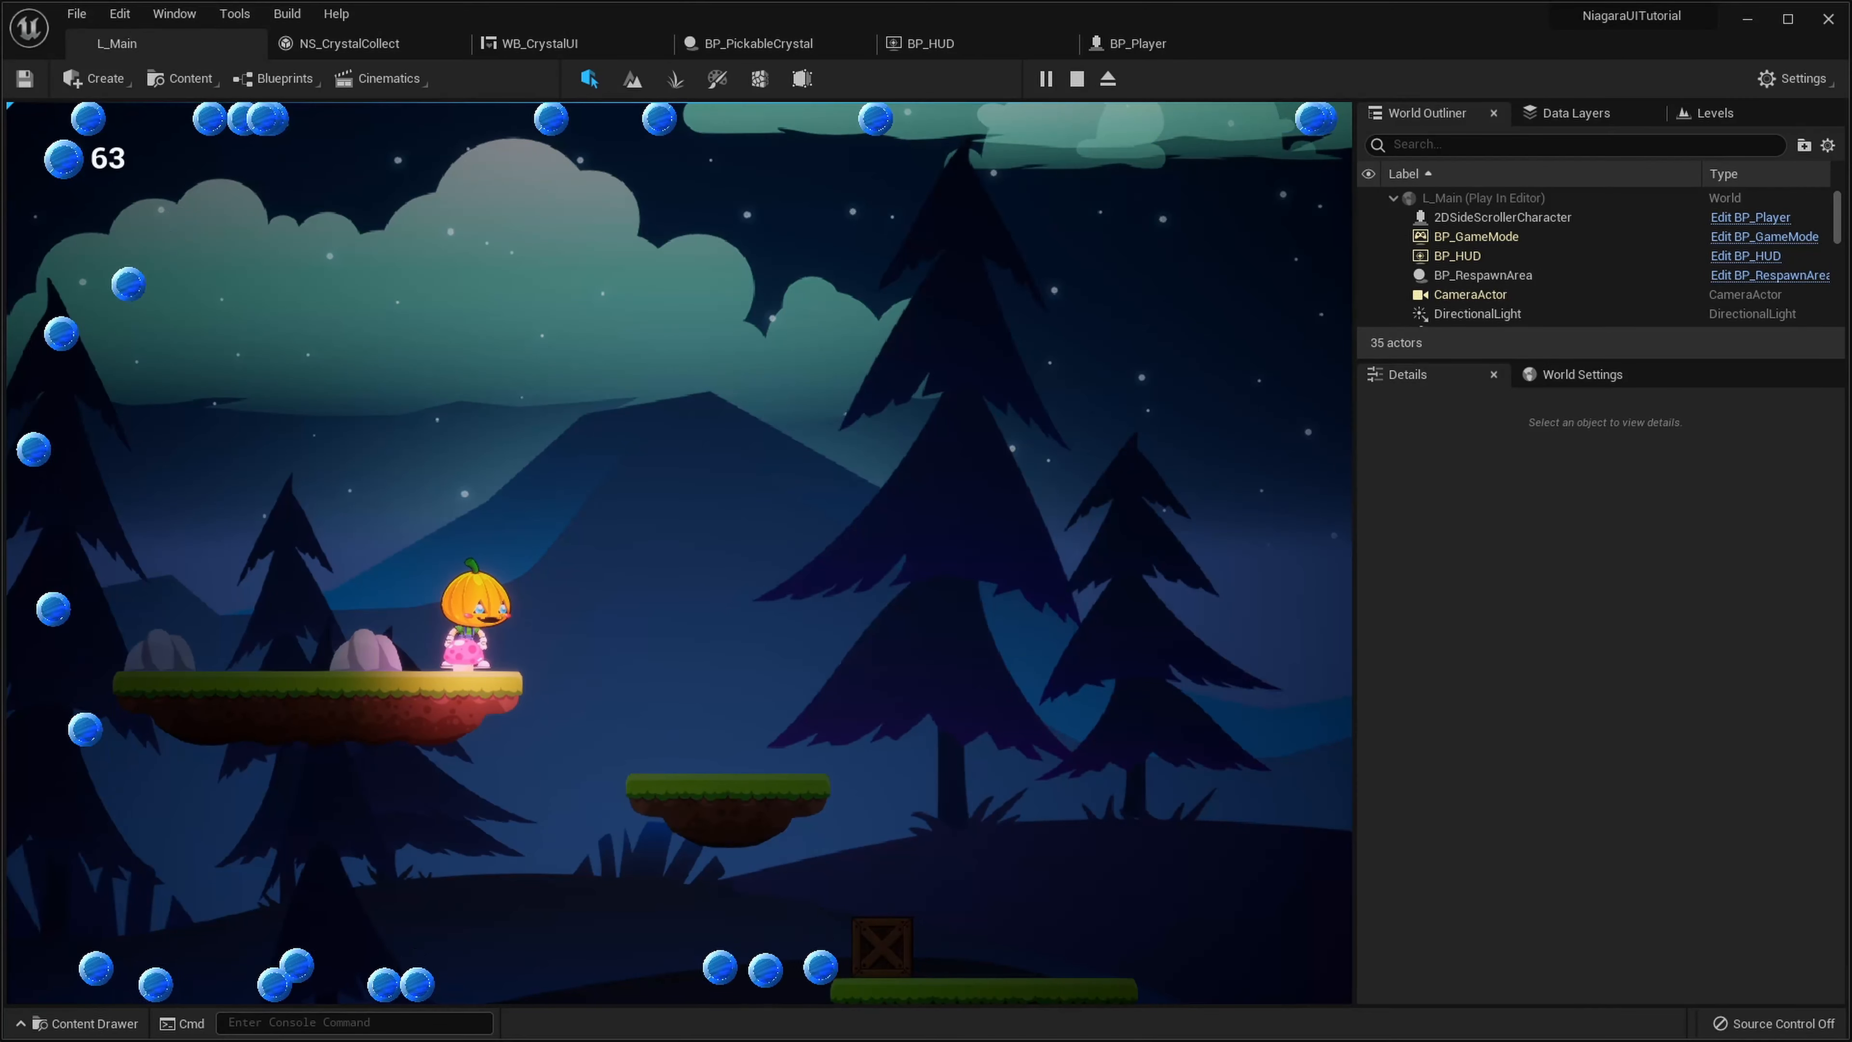
key(a)
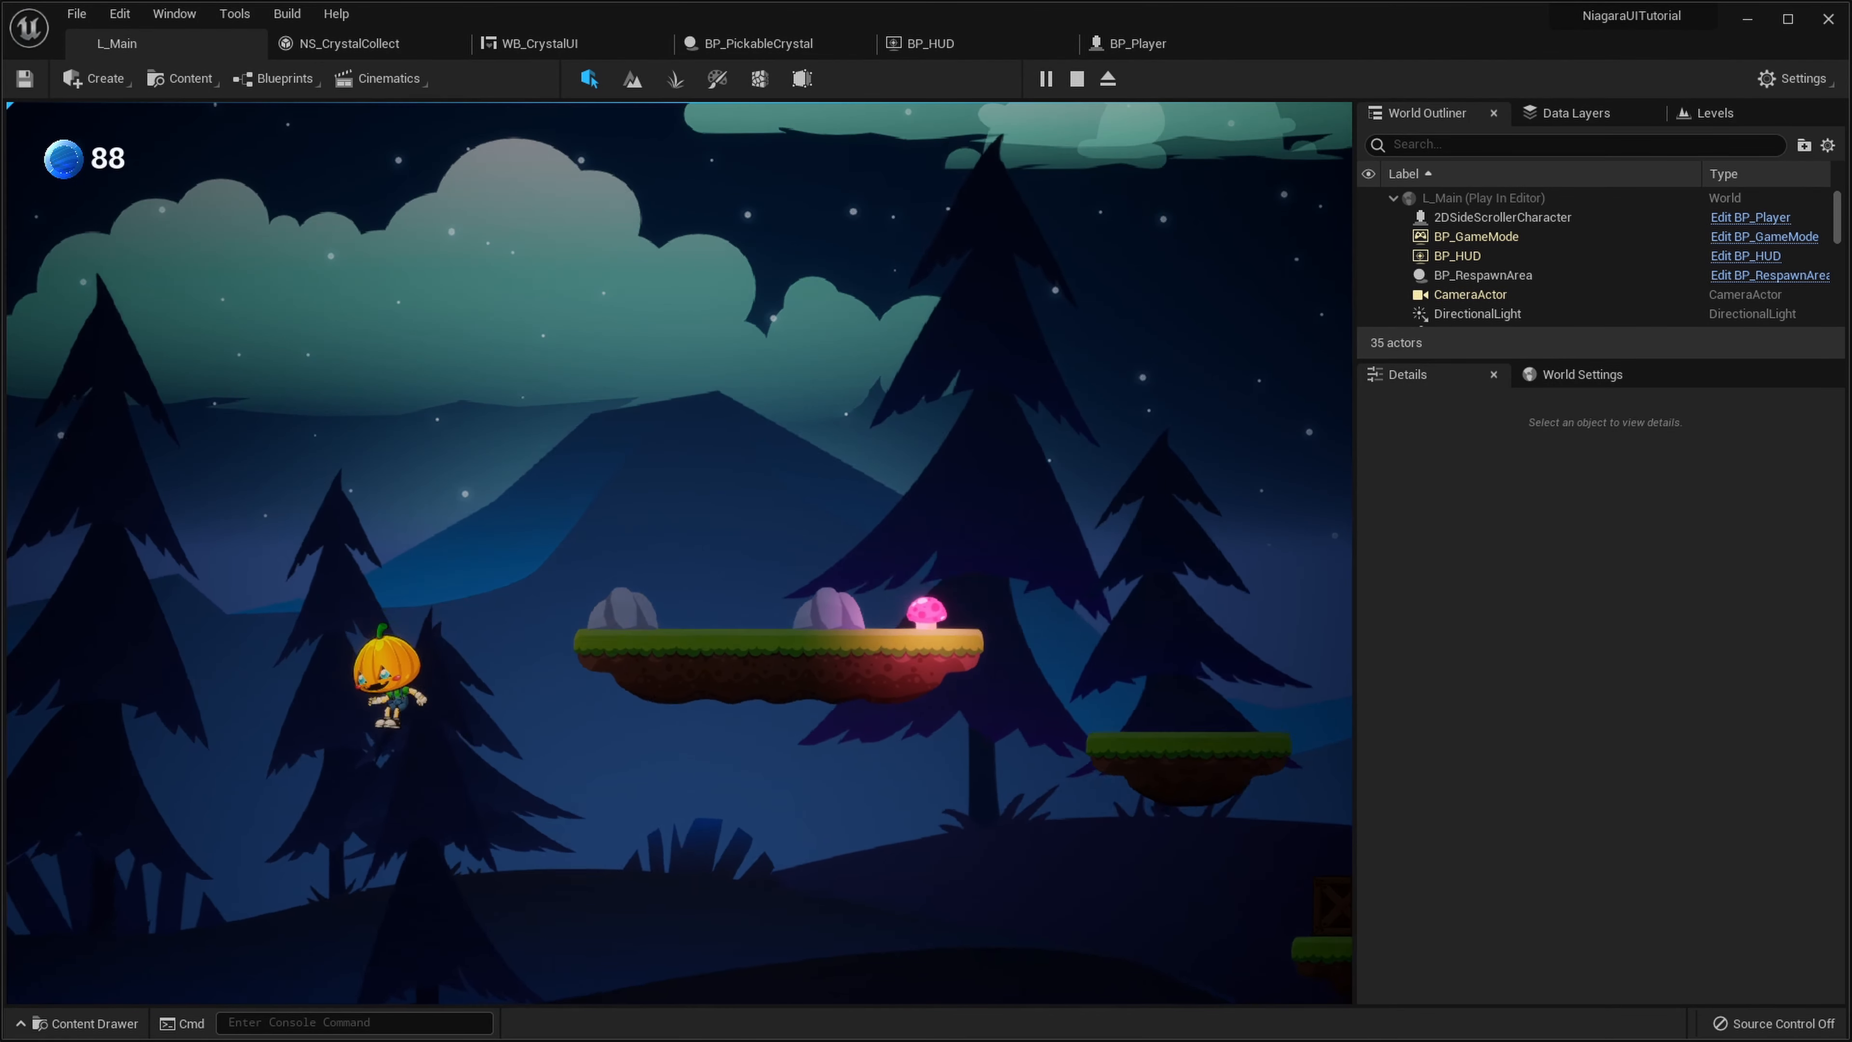
key(d)
key(space)
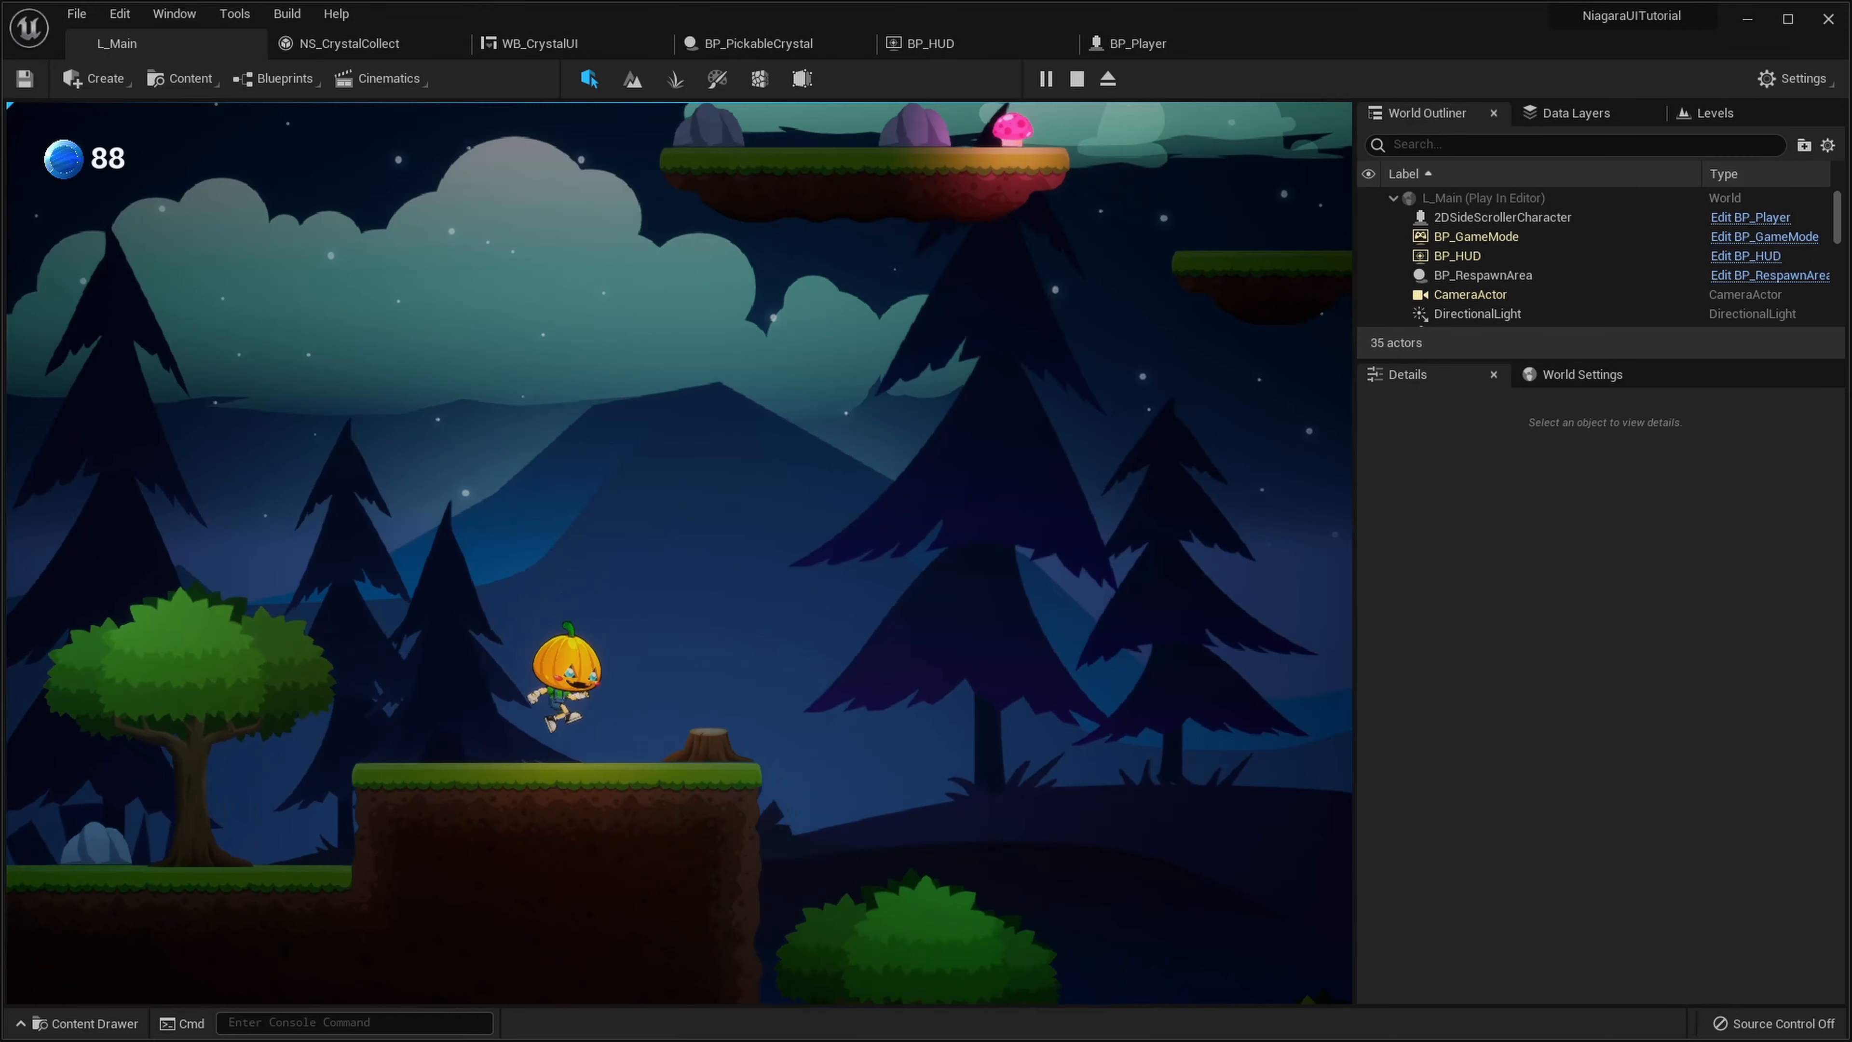
key(space)
key(space)
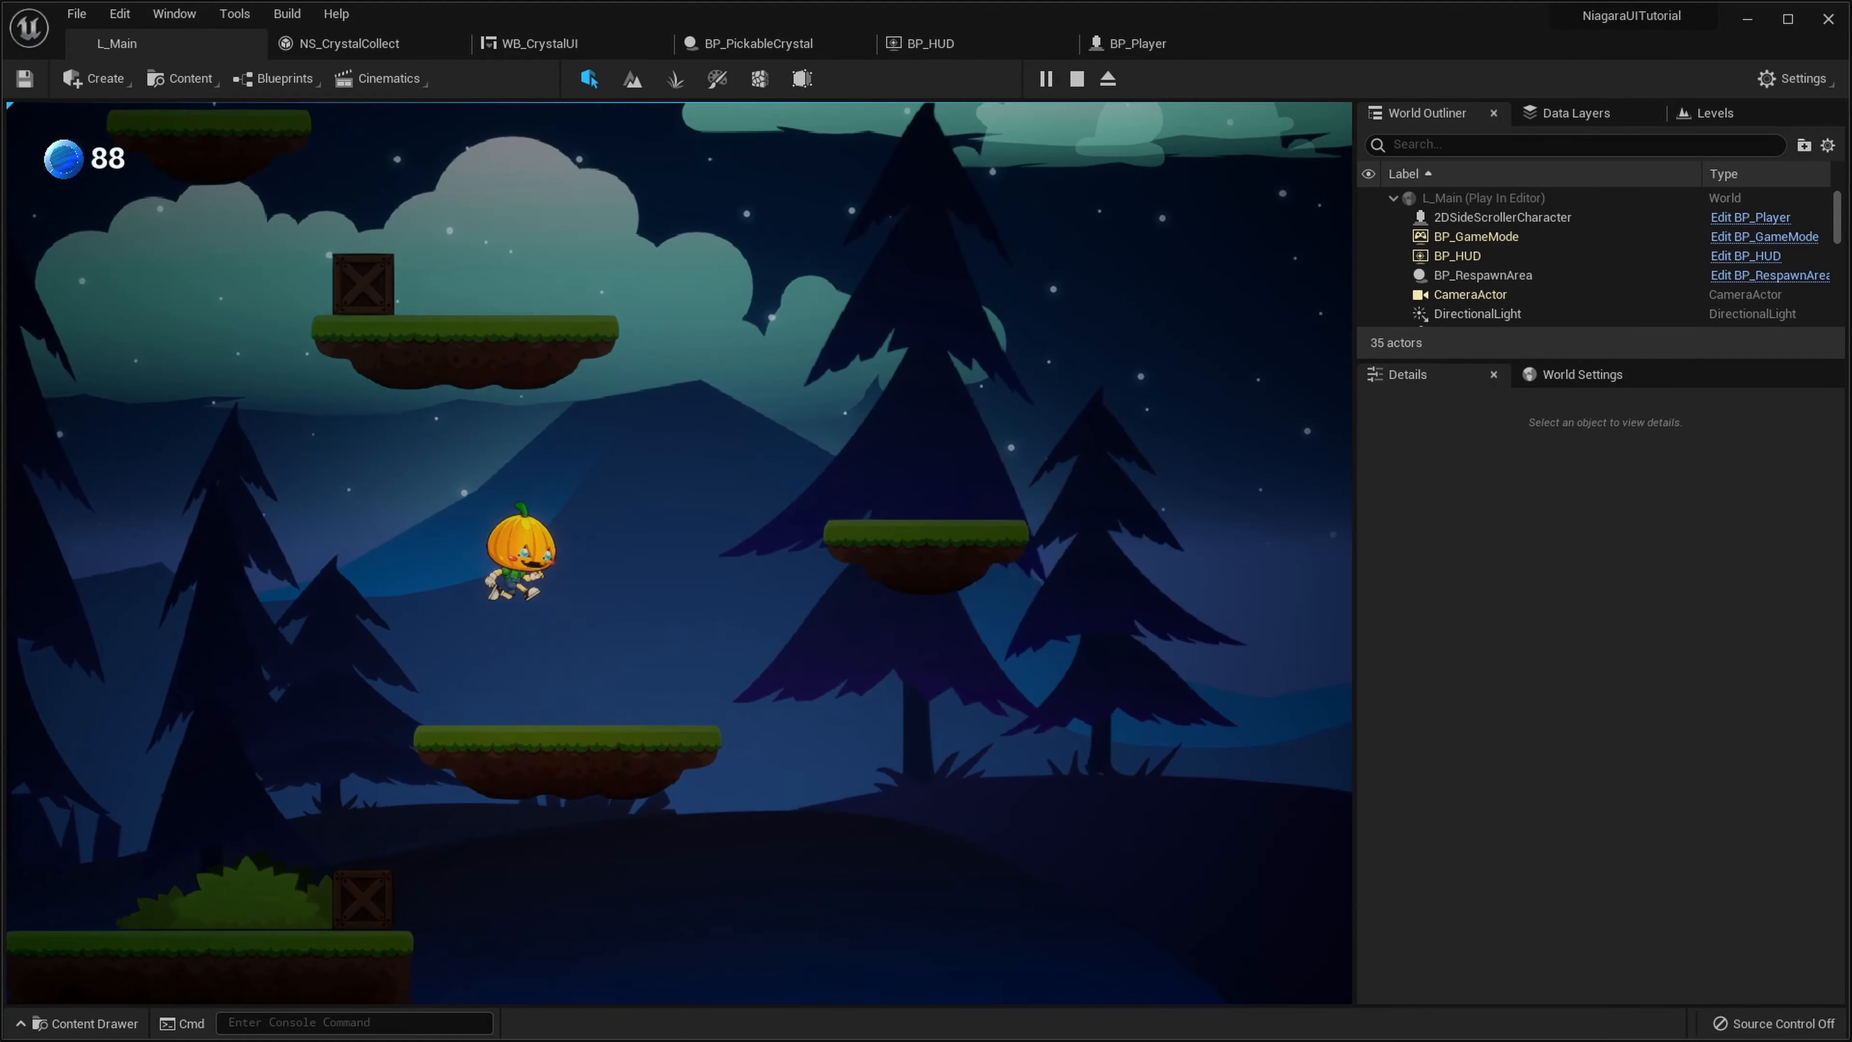
key(a)
key(space)
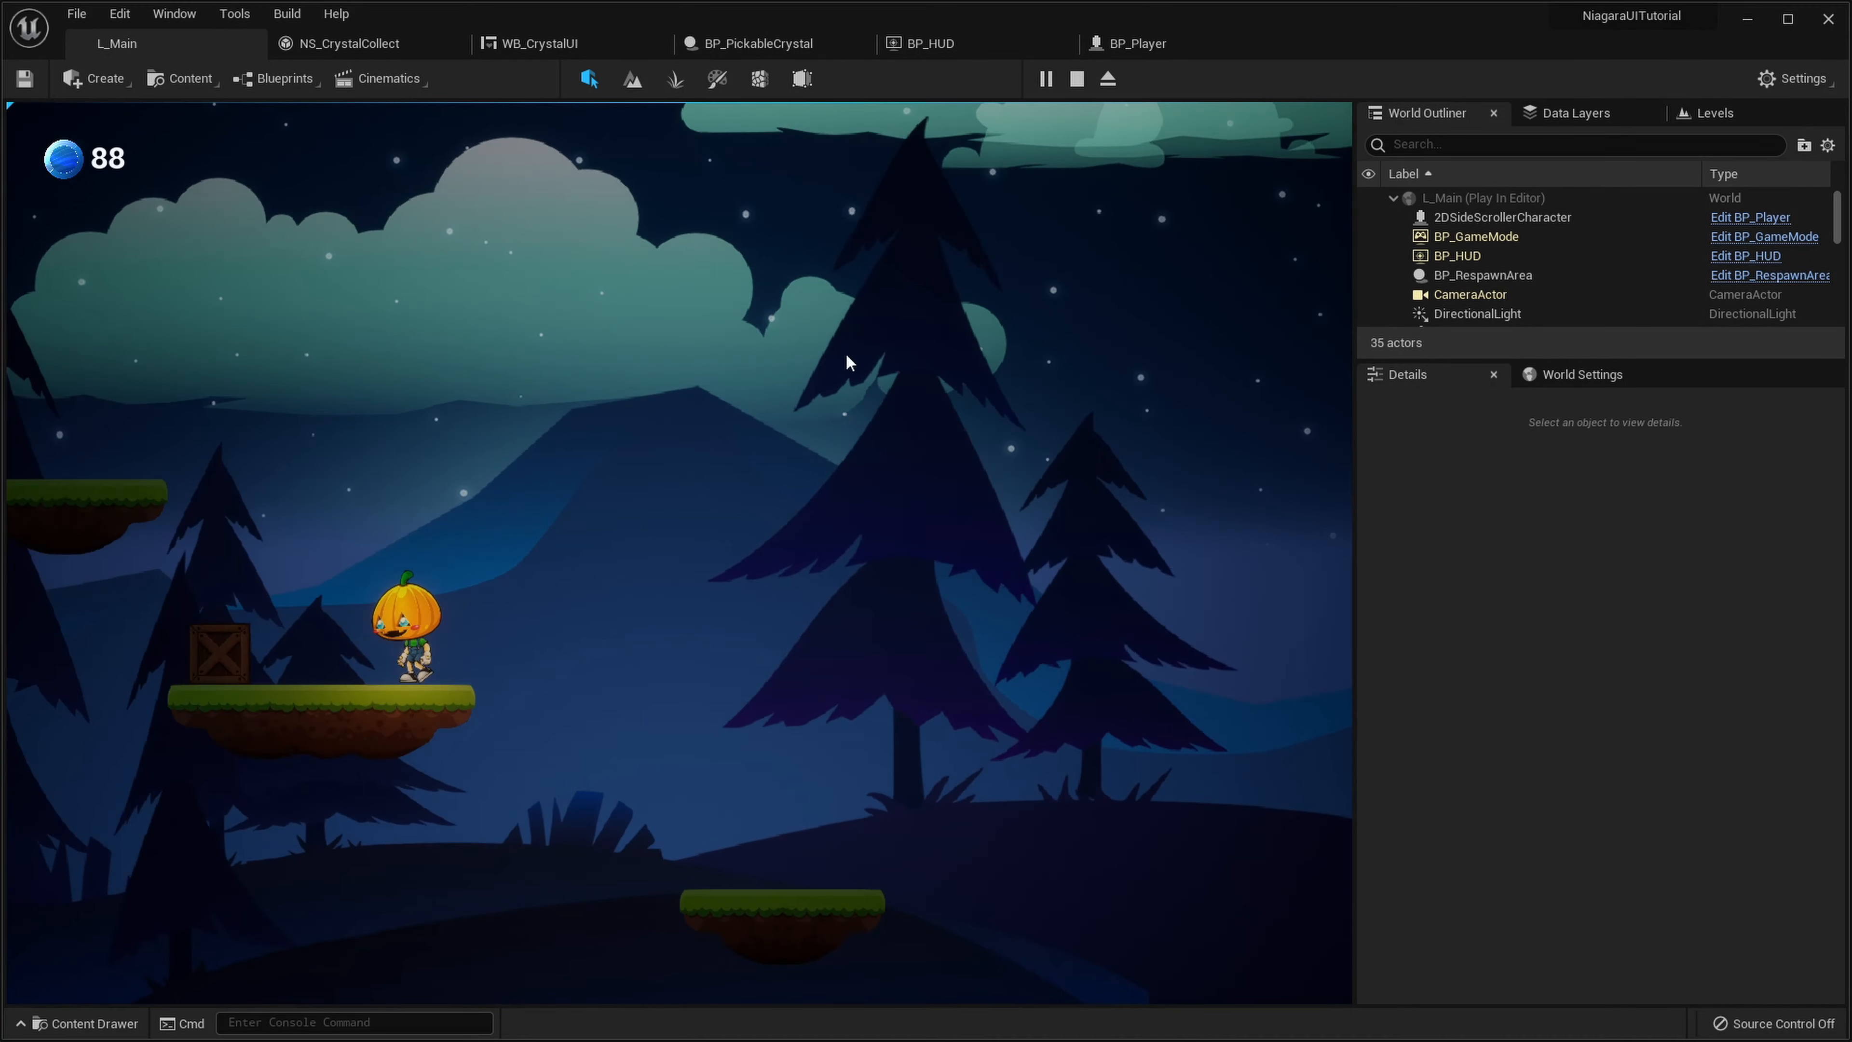
Stop the play session and select the upper-right crystal of the pyramid above the mushroom platform
key(Escape)
key(w)
mouse_move(740, 424)
right_down()
mouse_move(678, 416)
mouse_move(707, 364)
mouse_move(740, 424)
right_up()
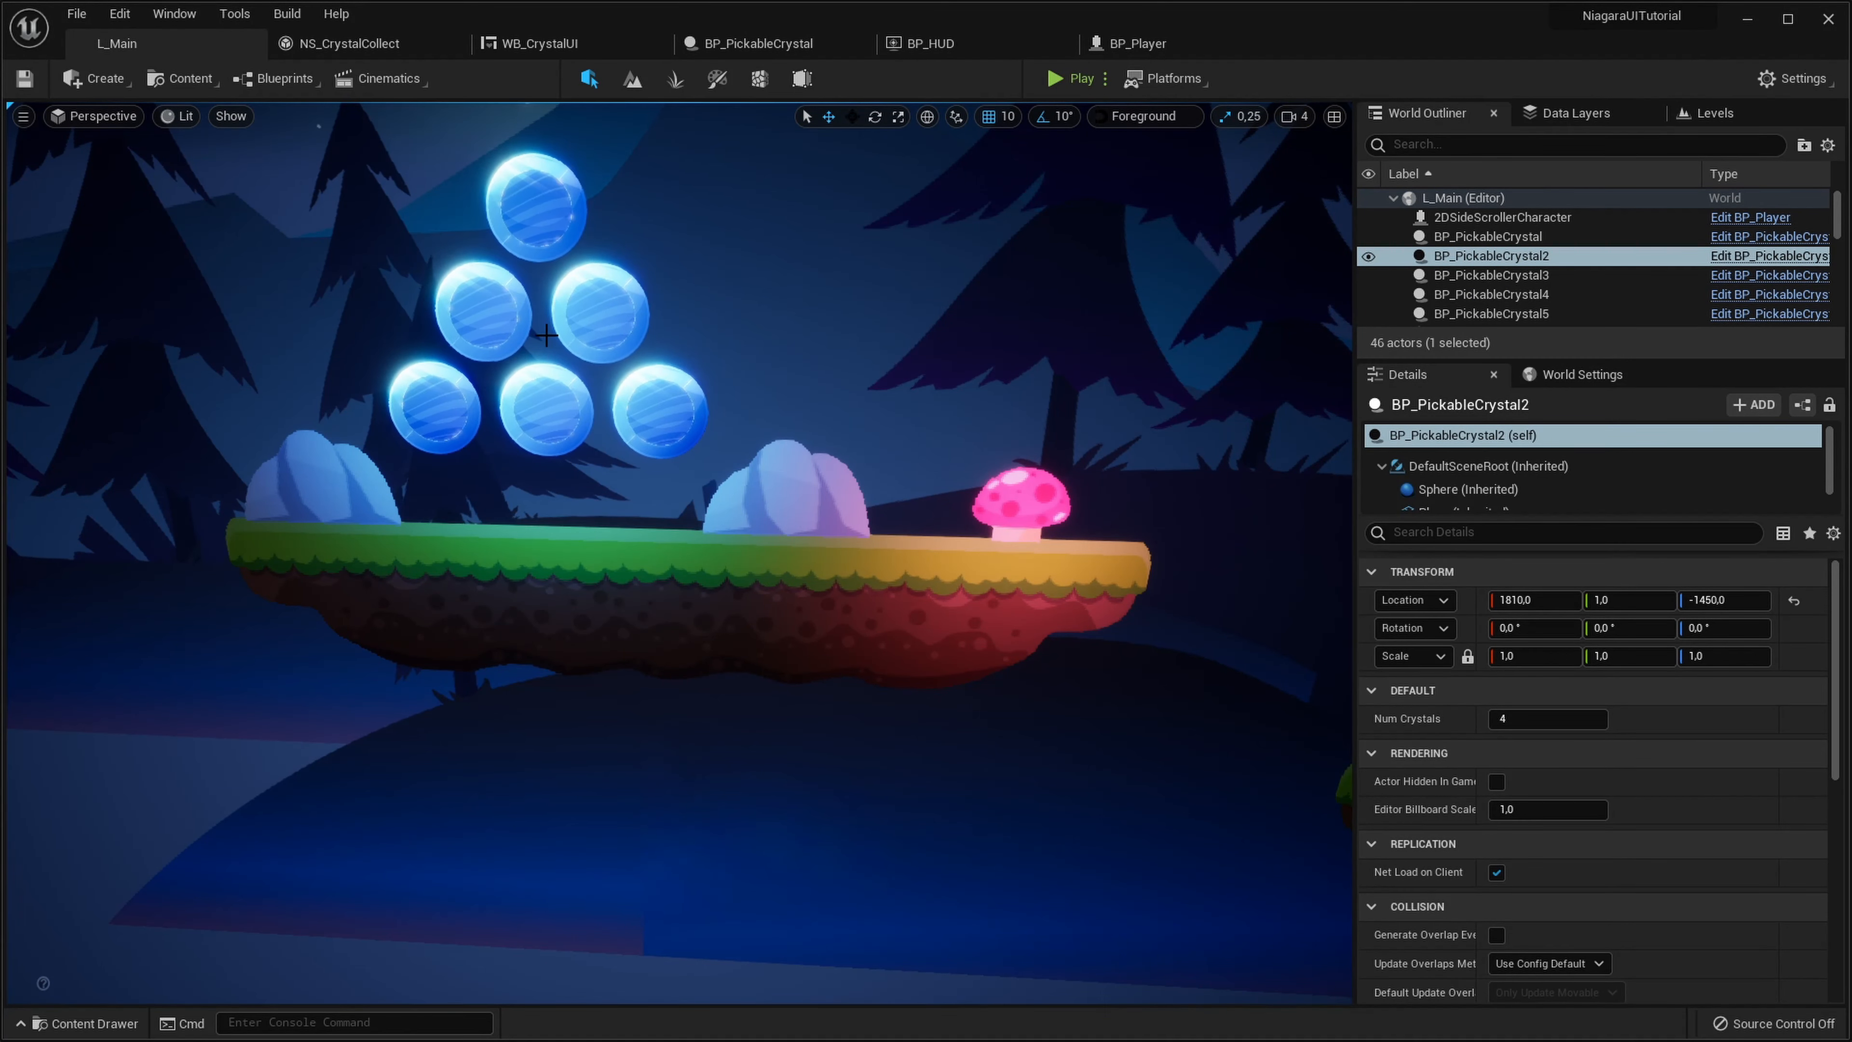
click(600, 297)
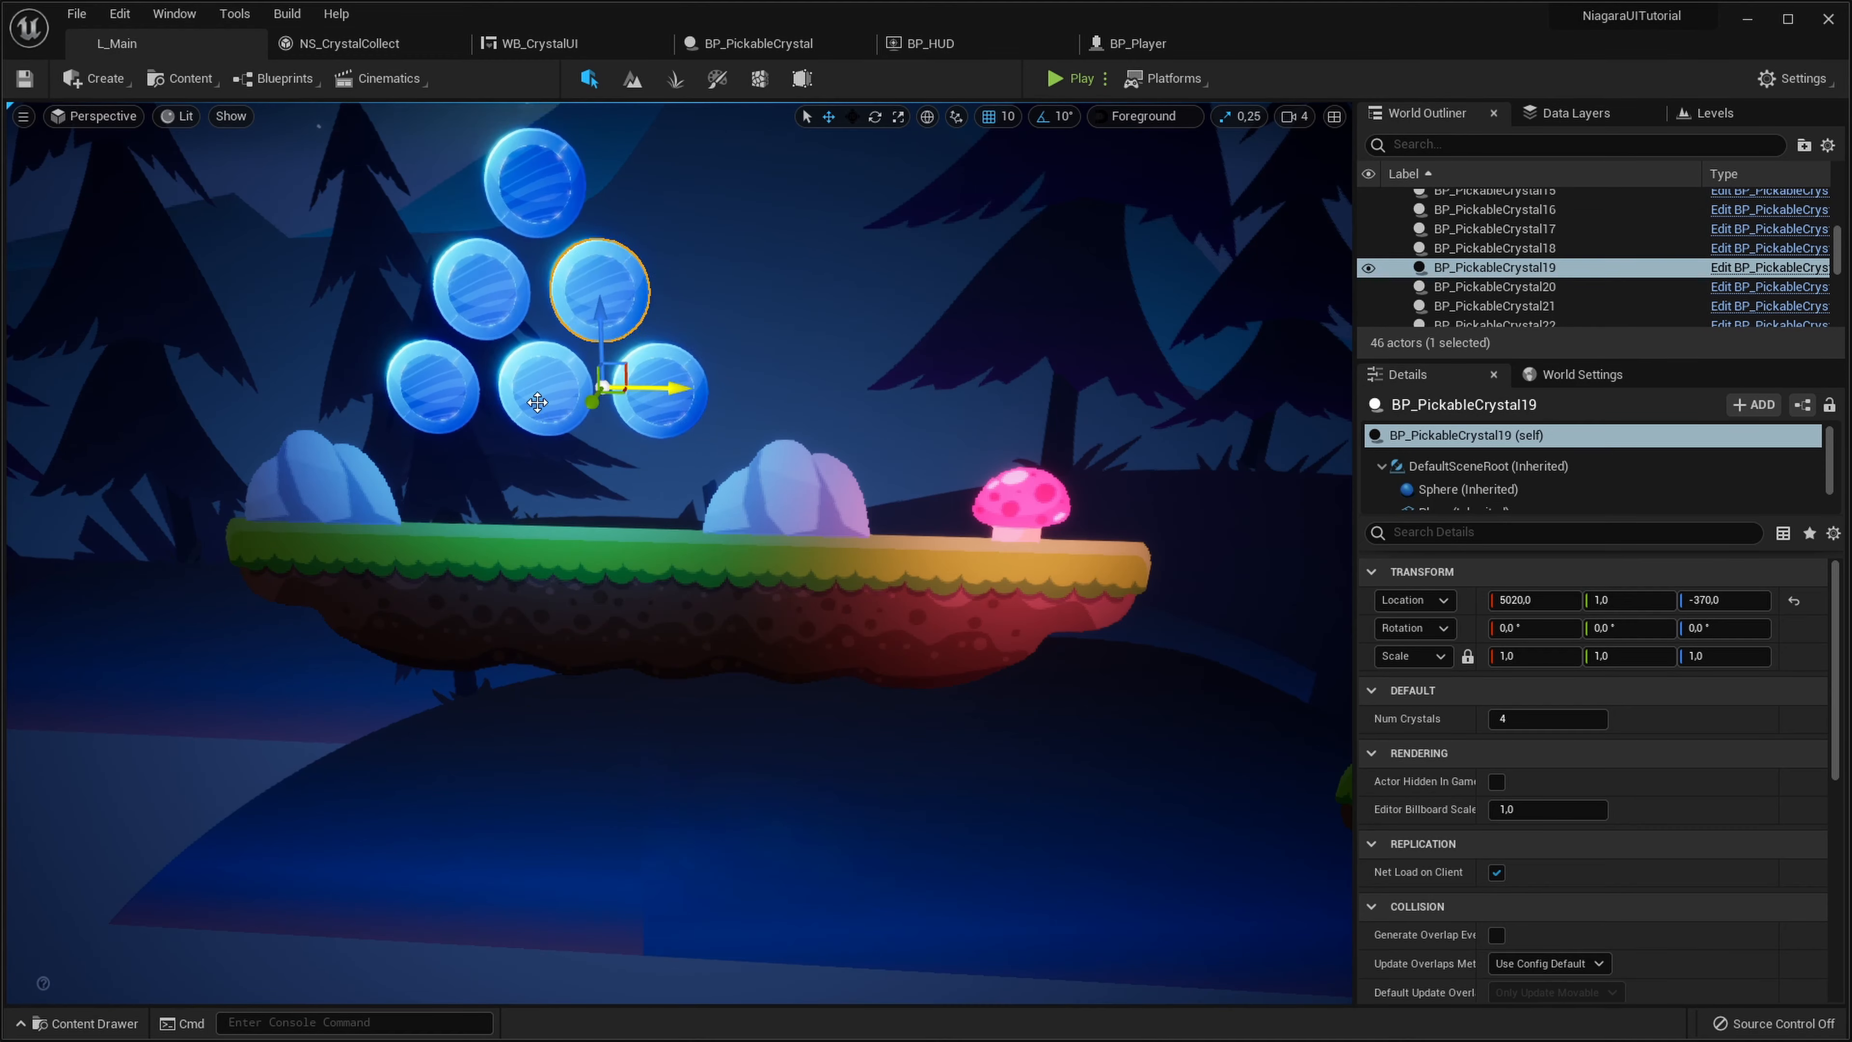
Look through NS_CrystalCollect, BP_PickableCrystal and BP_HUD, and return to WB_CrystalUI
click(350, 43)
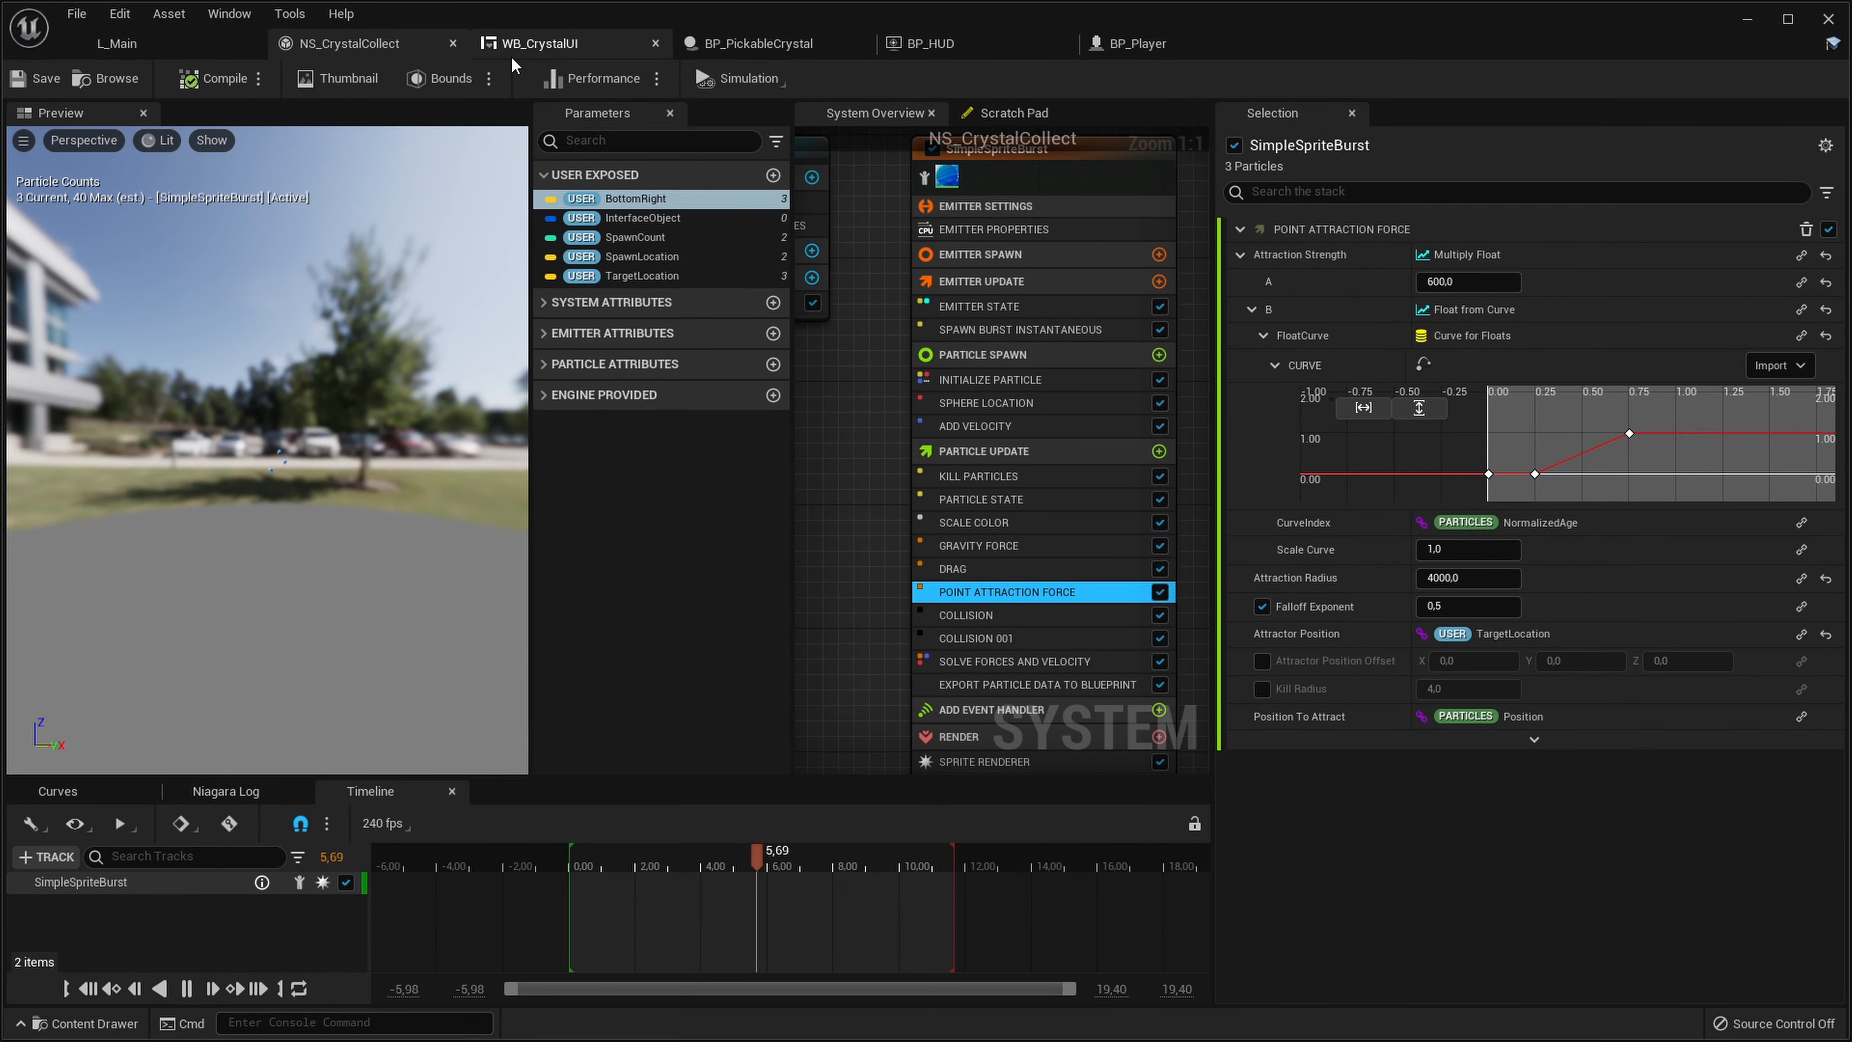
click(509, 53)
click(779, 44)
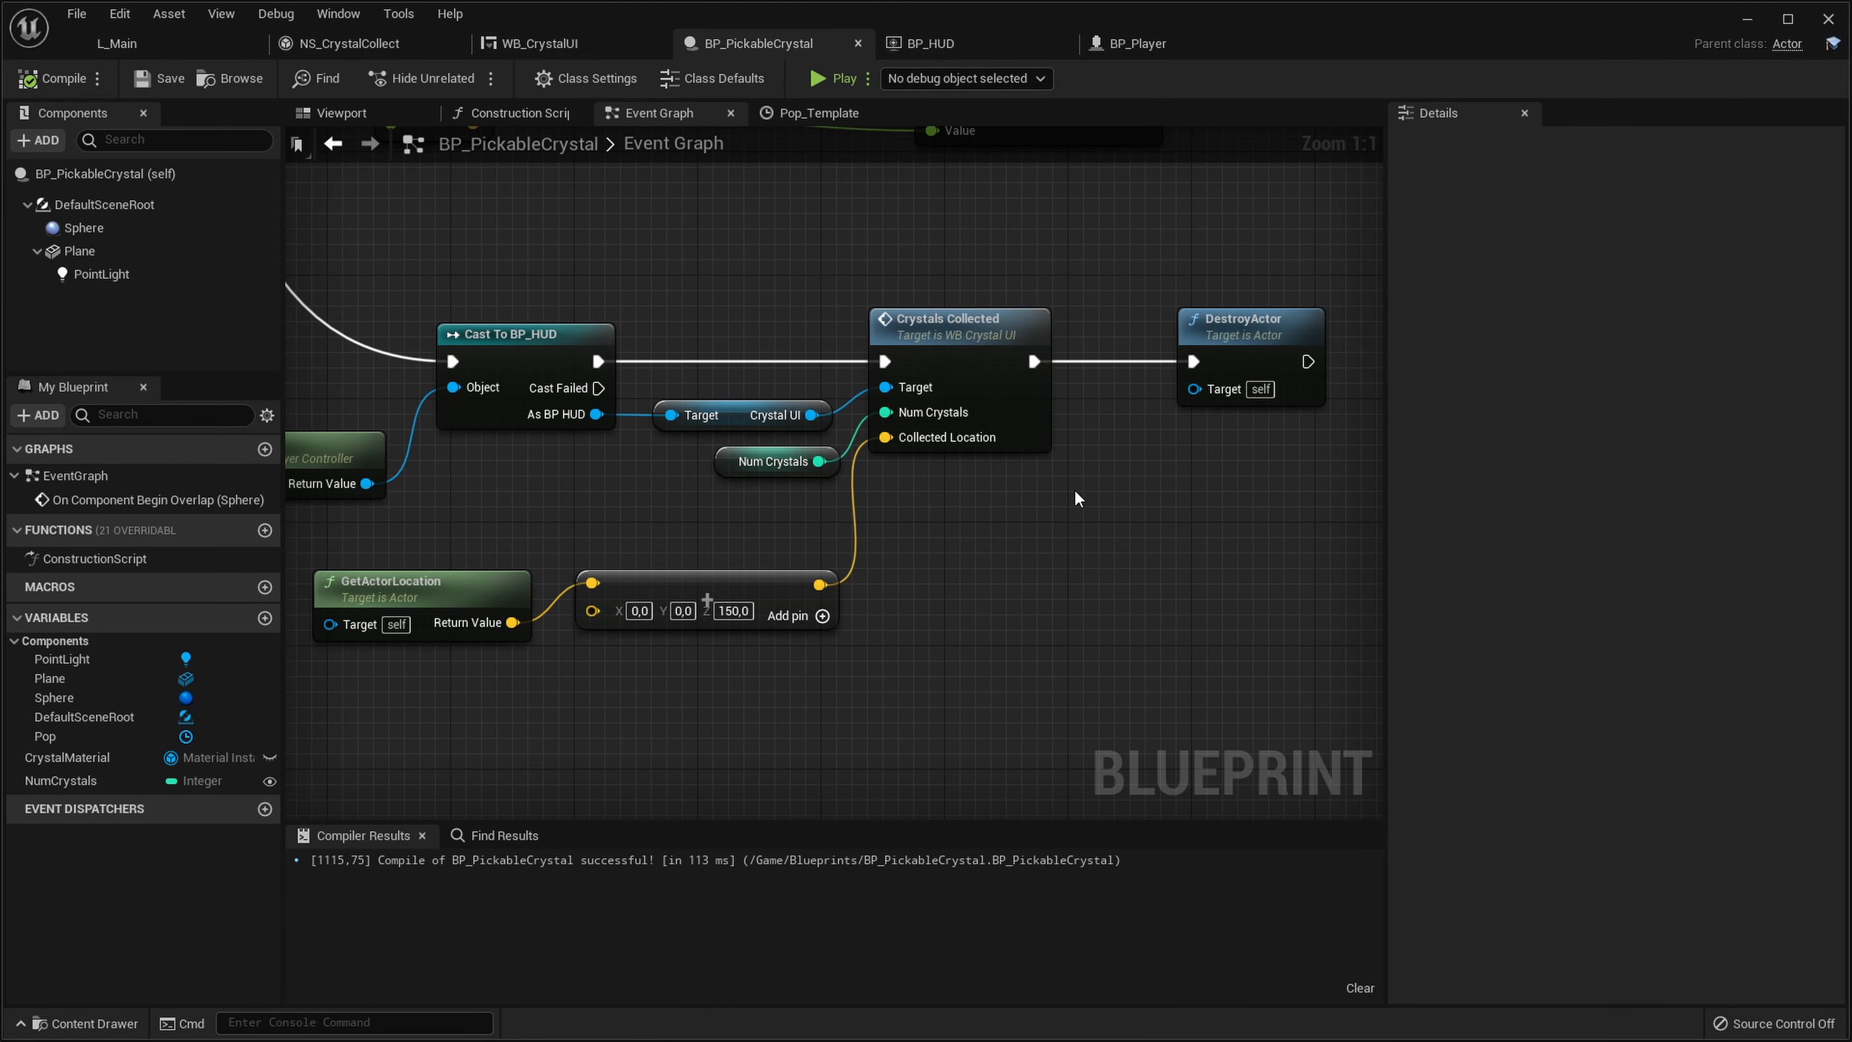
click(948, 44)
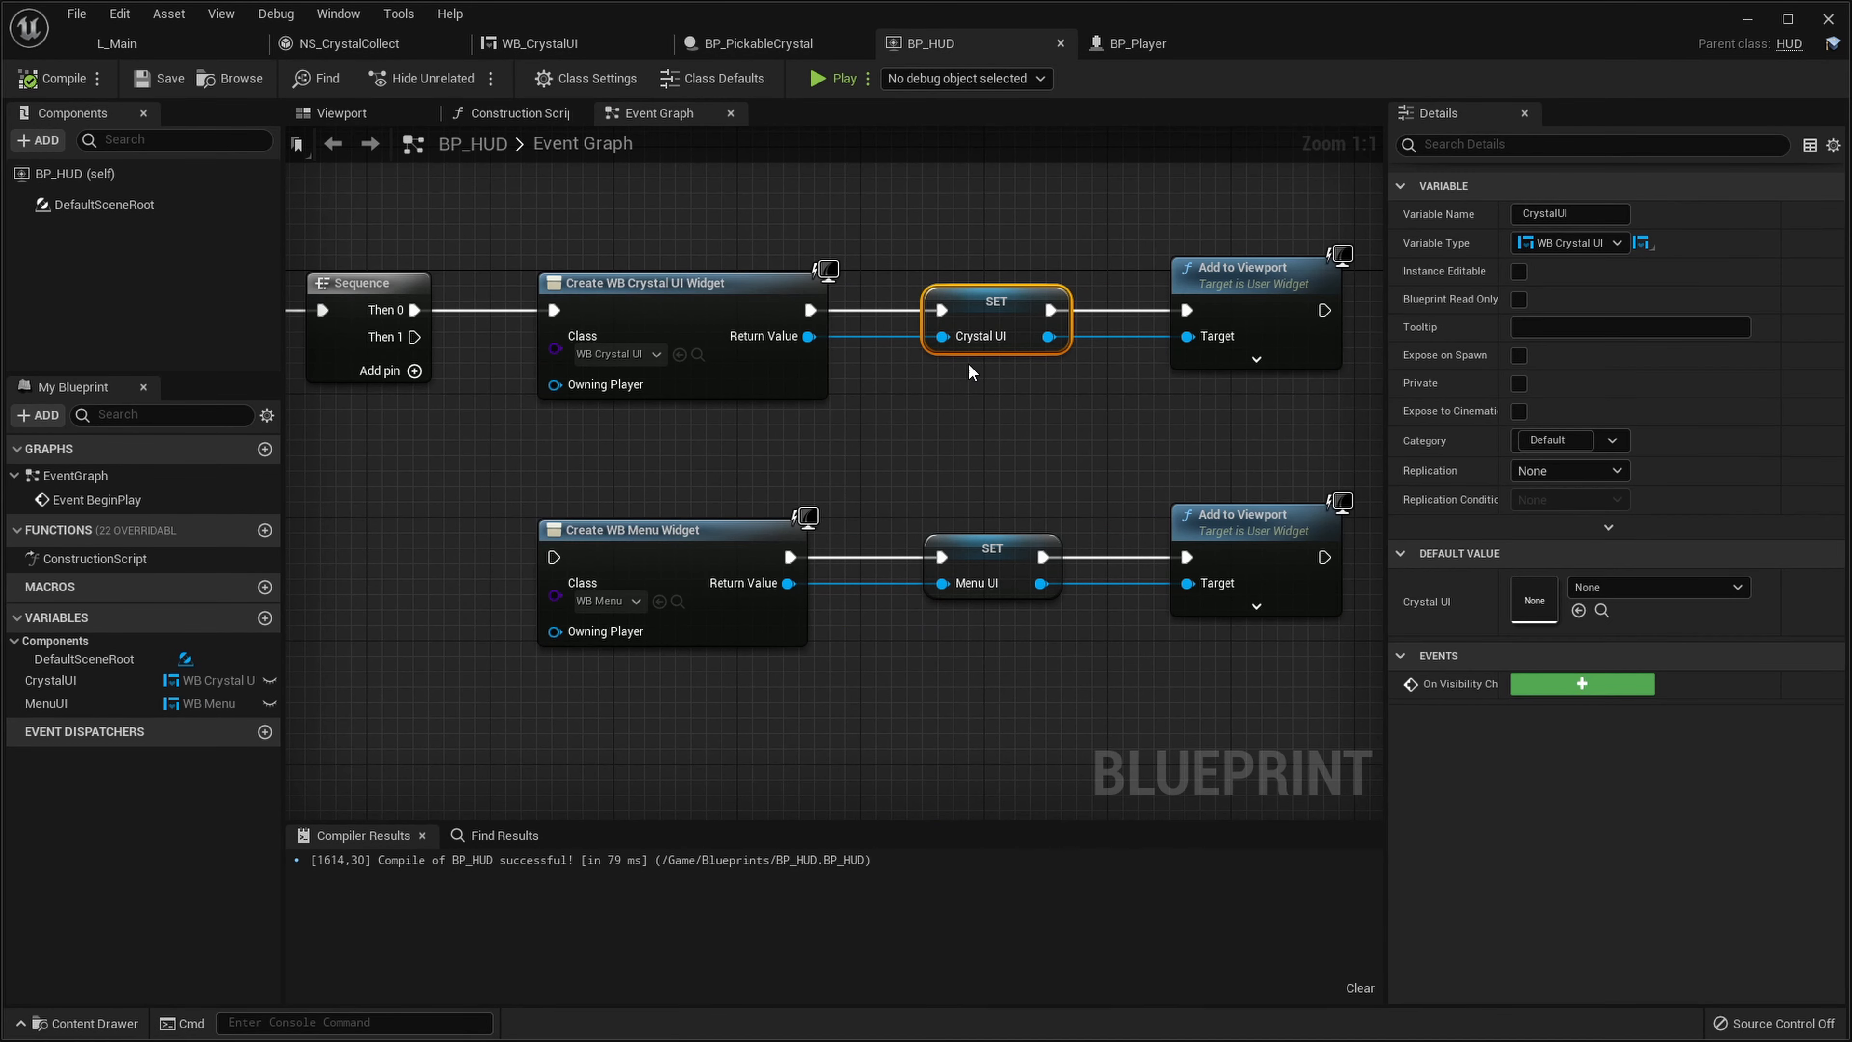
click(503, 46)
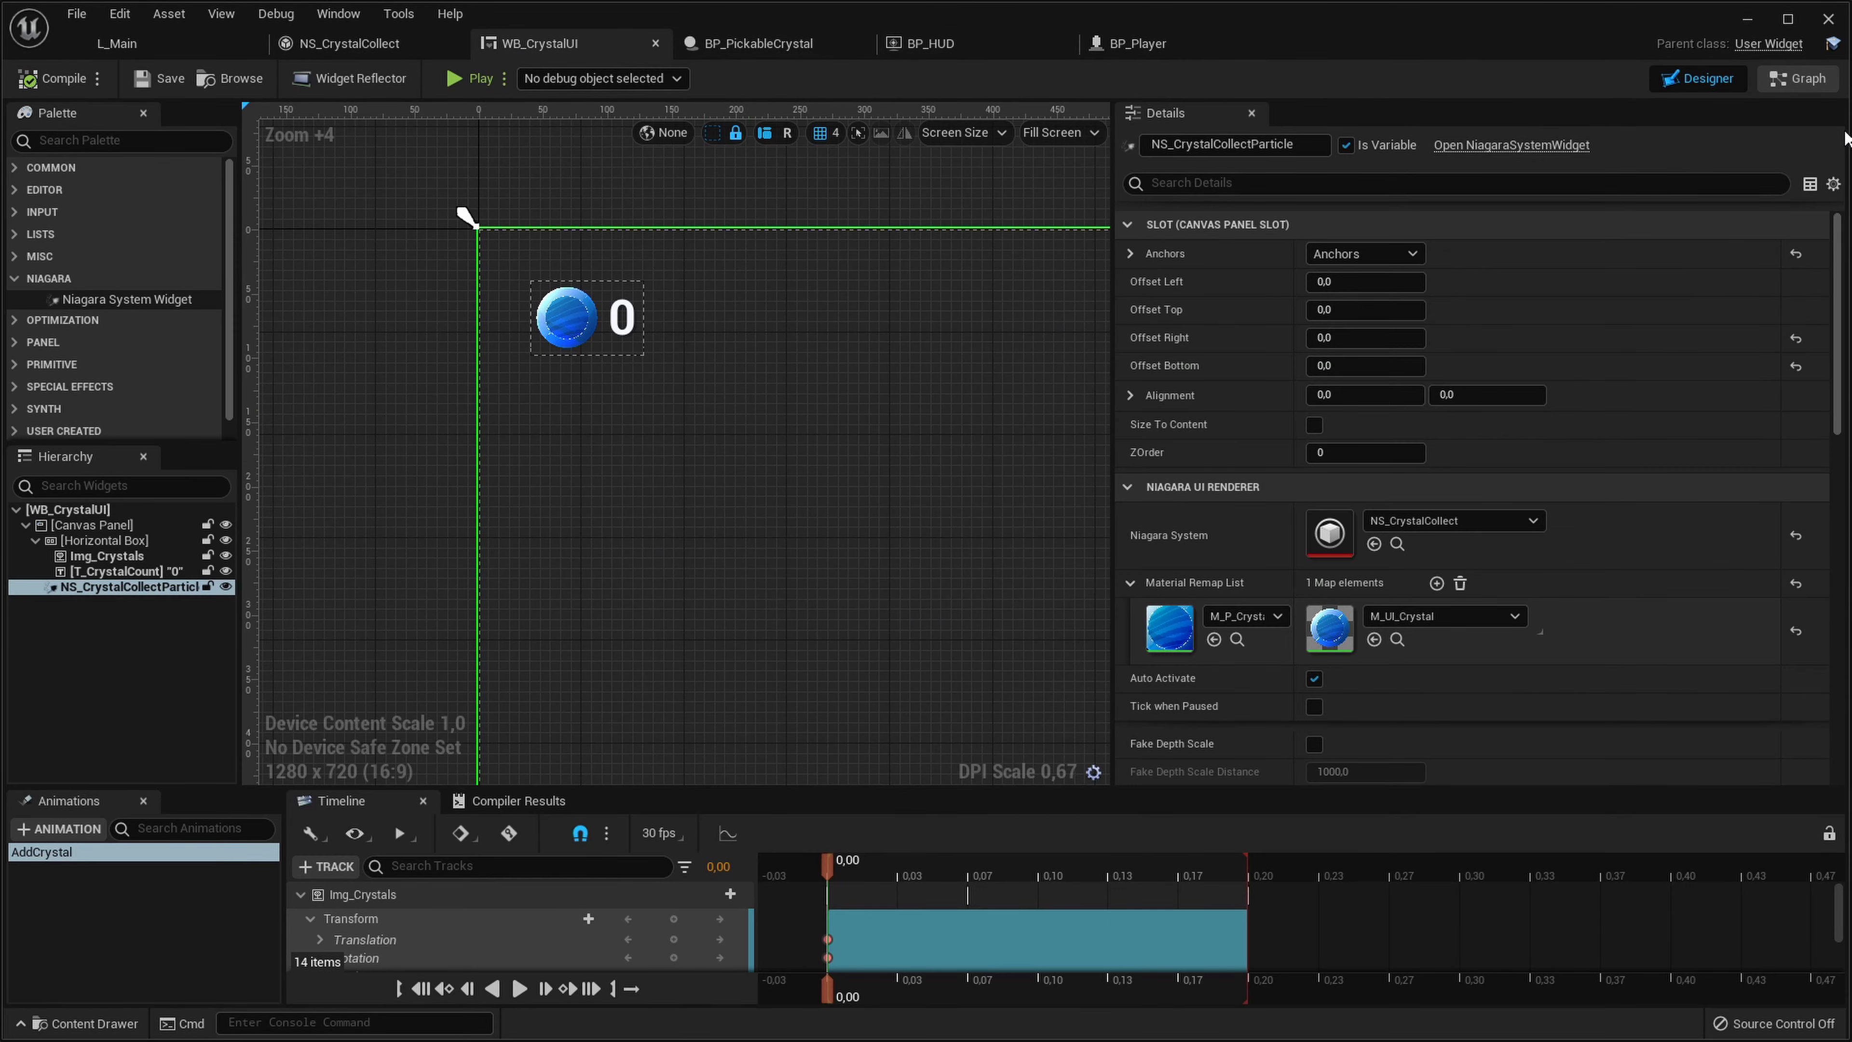
Open the event graph of WB_CrystalUI and locate the CrystalsCollected event
click(1805, 93)
scroll(996, 567, down, 6)
right_drag(996, 567, 1175, 406)
scroll(1091, 464, up, 5)
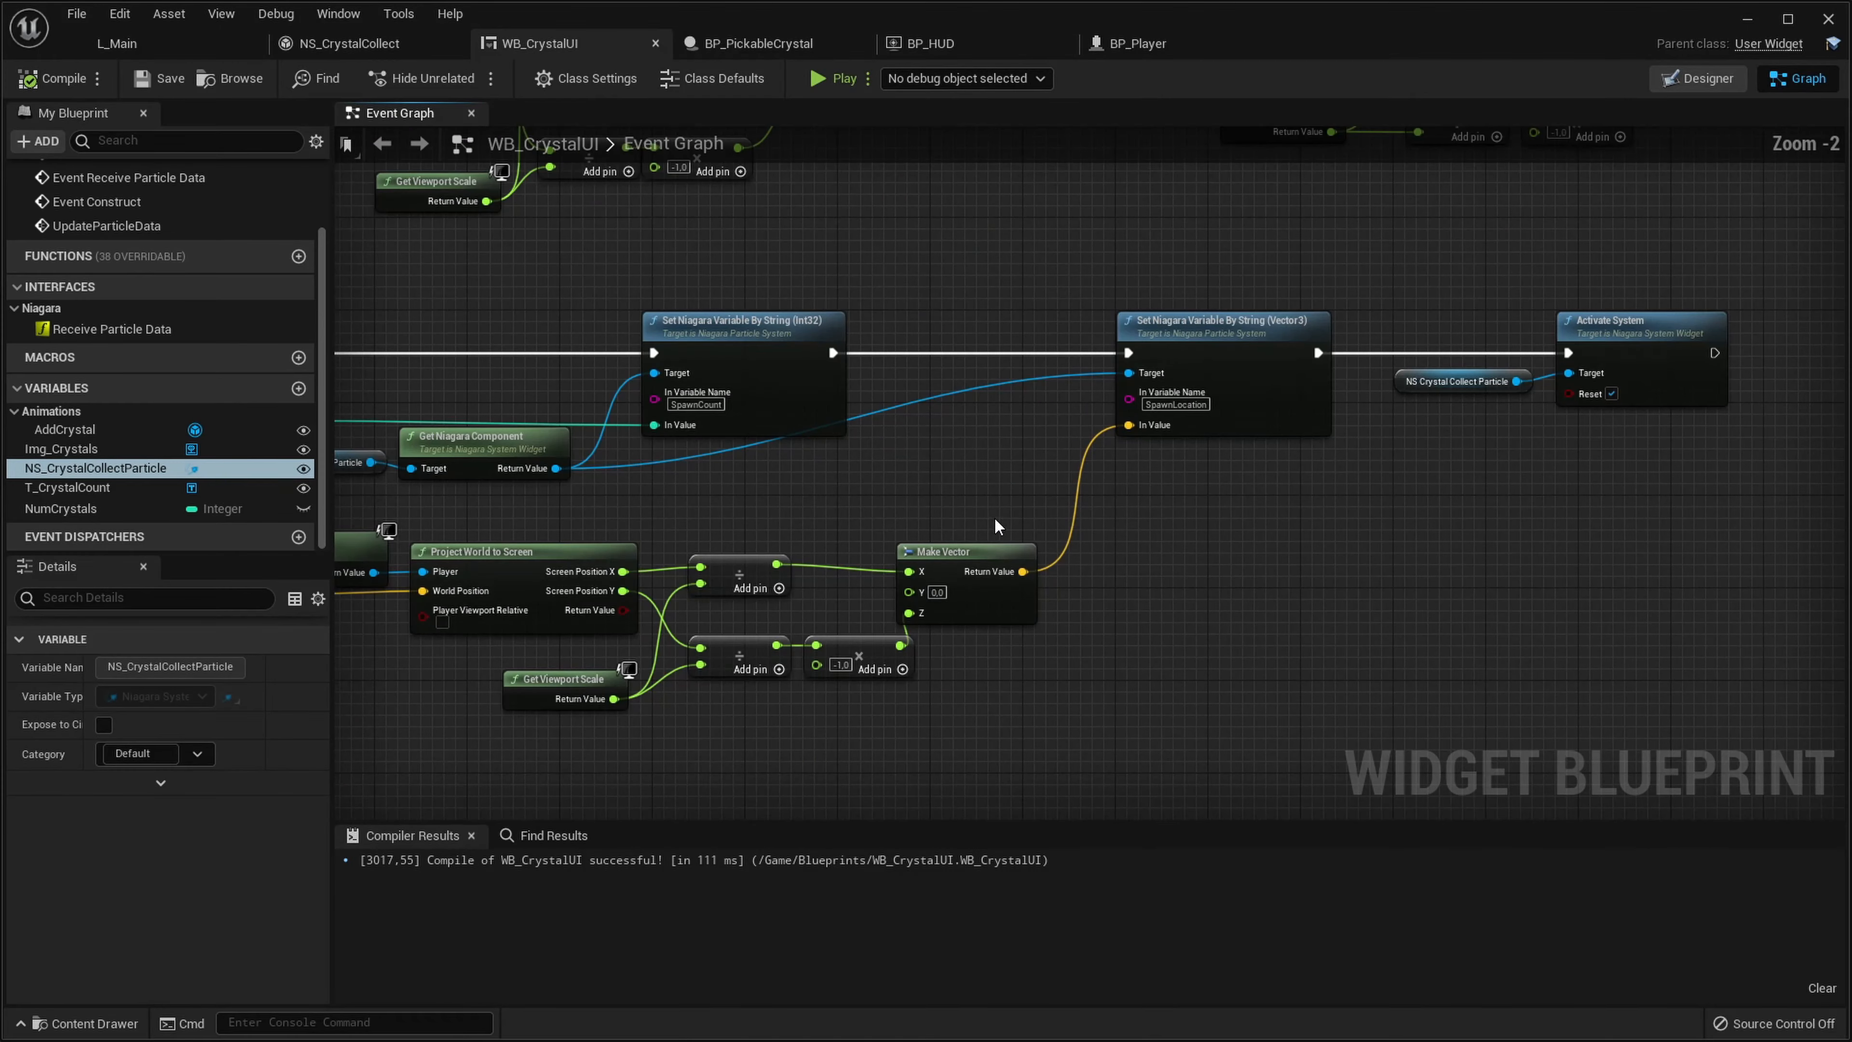
right_drag(1210, 523, 1727, 520)
right_drag(956, 612, 959, 610)
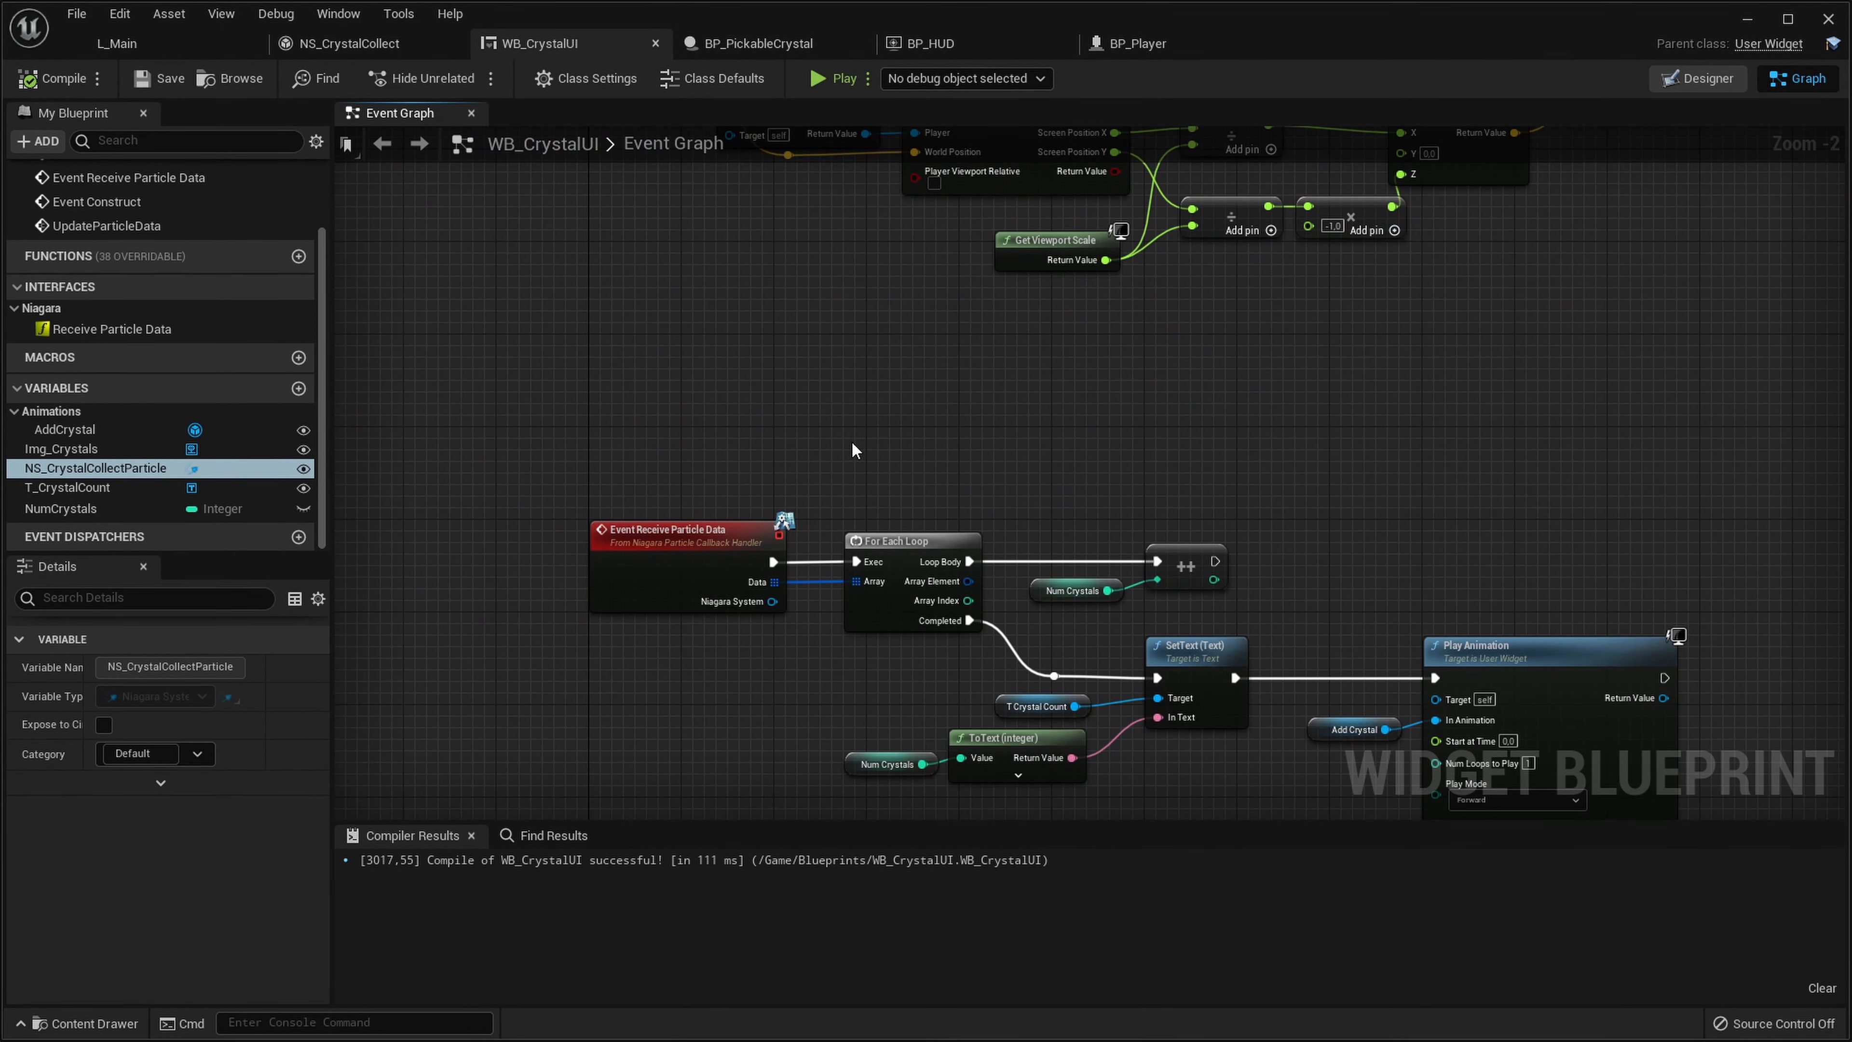
right_drag(850, 440, 951, 757)
right_drag(645, 387, 658, 132)
scroll(797, 429, up, 2)
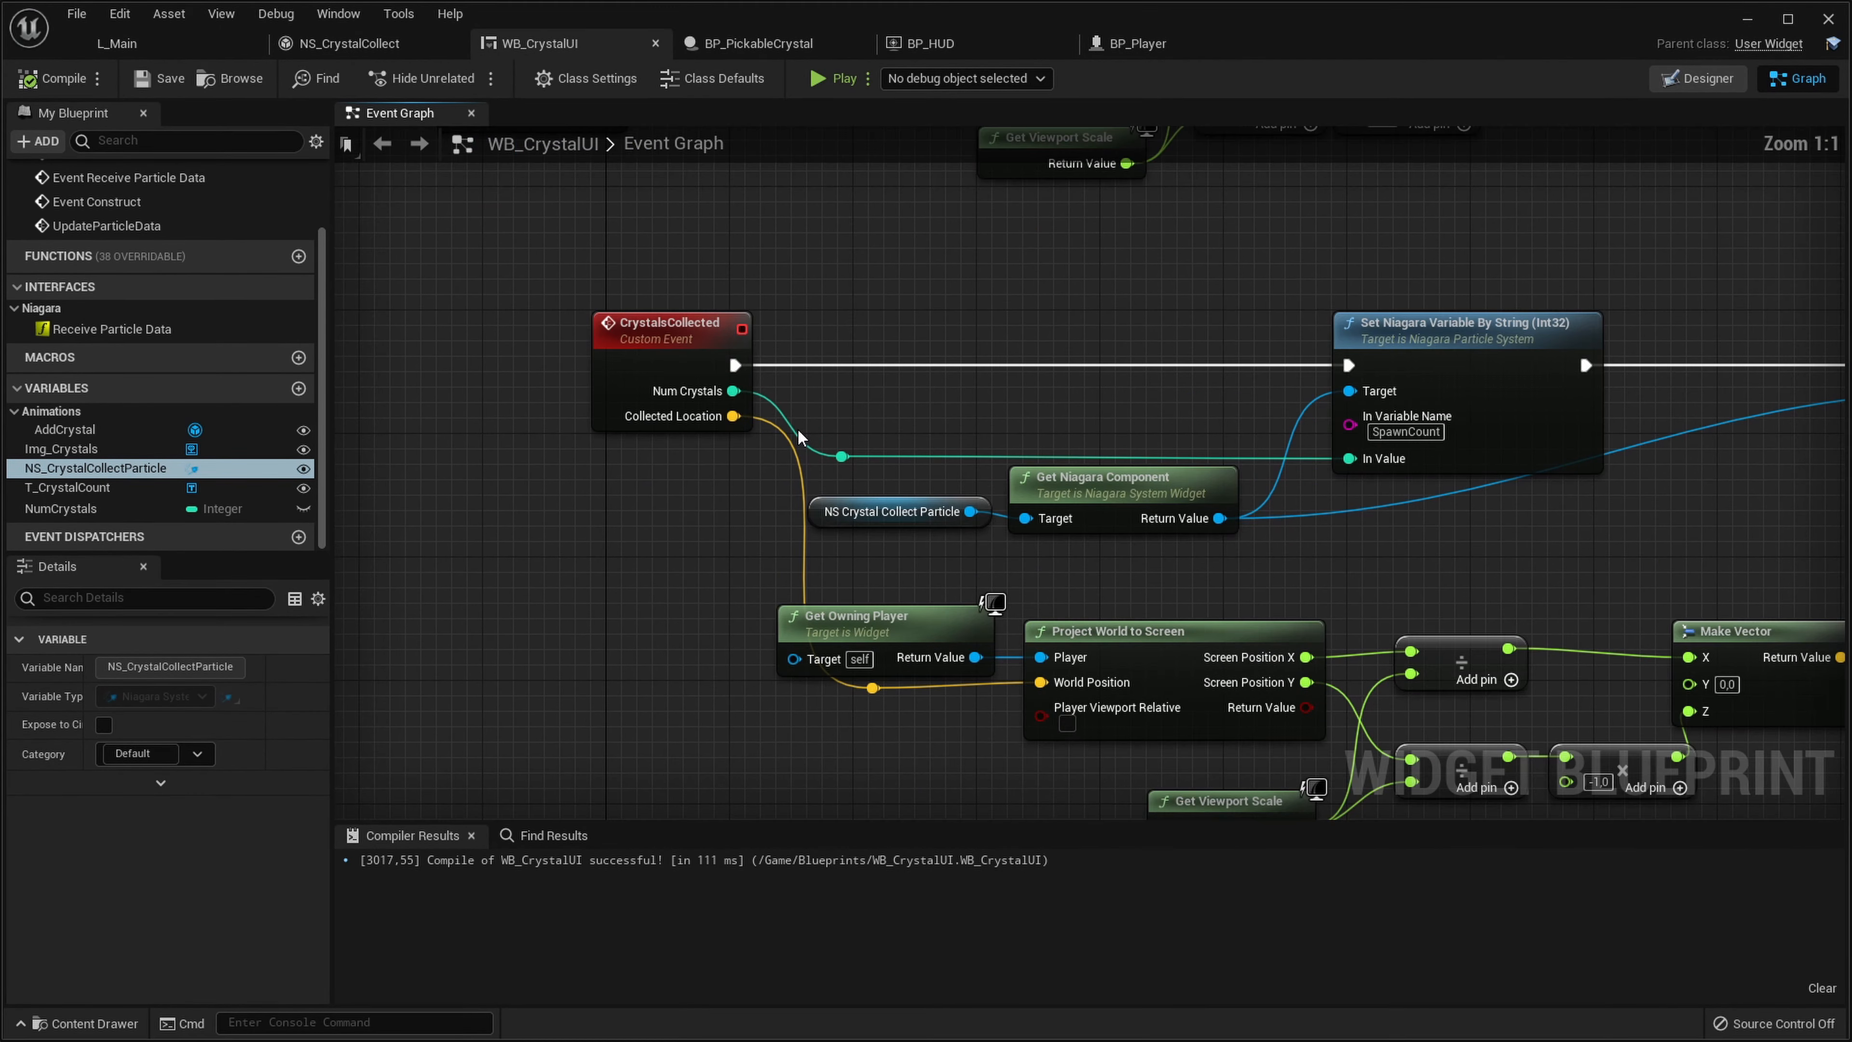
Examine the CrystalsCollected node chain through the SpawnCount and SpawnLocation setters to the Activate System node
right_drag(797, 428, 567, 377)
click(611, 258)
right_drag(610, 257, 405, 279)
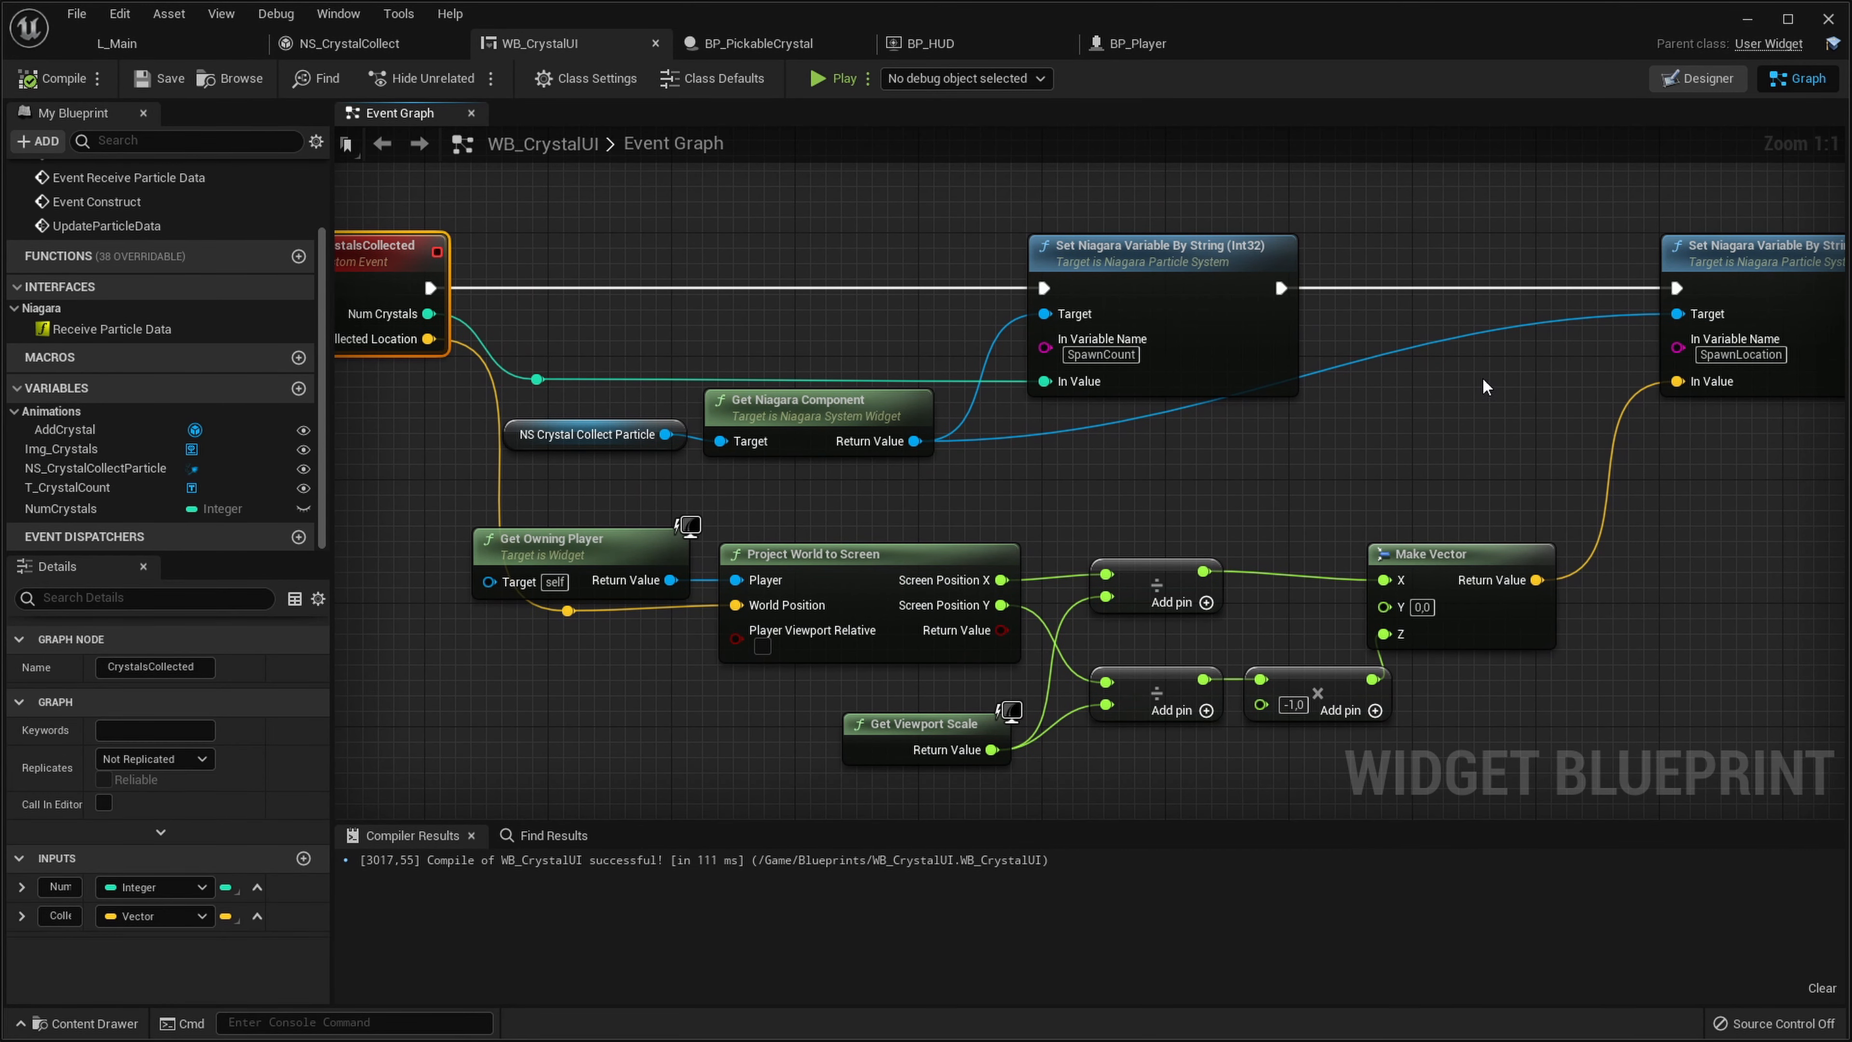
right_drag(987, 385, 150, 420)
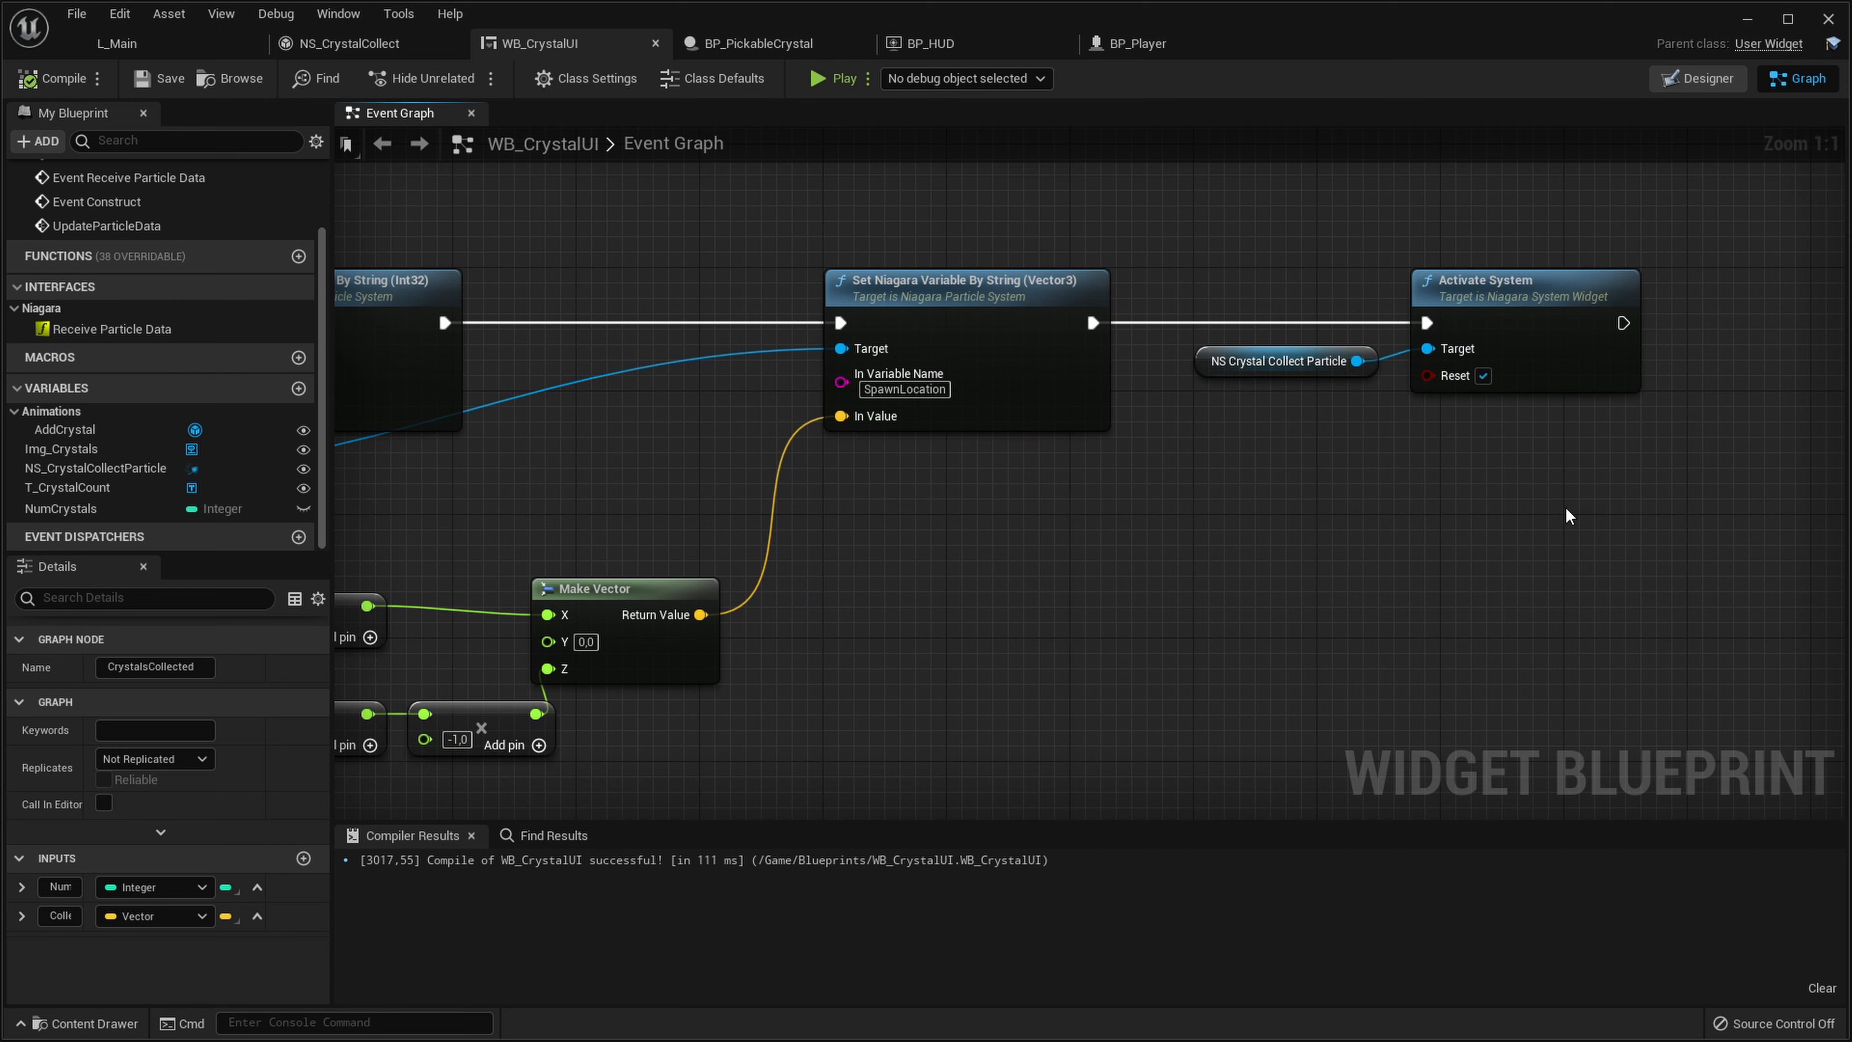
drag(1620, 587, 1275, 208)
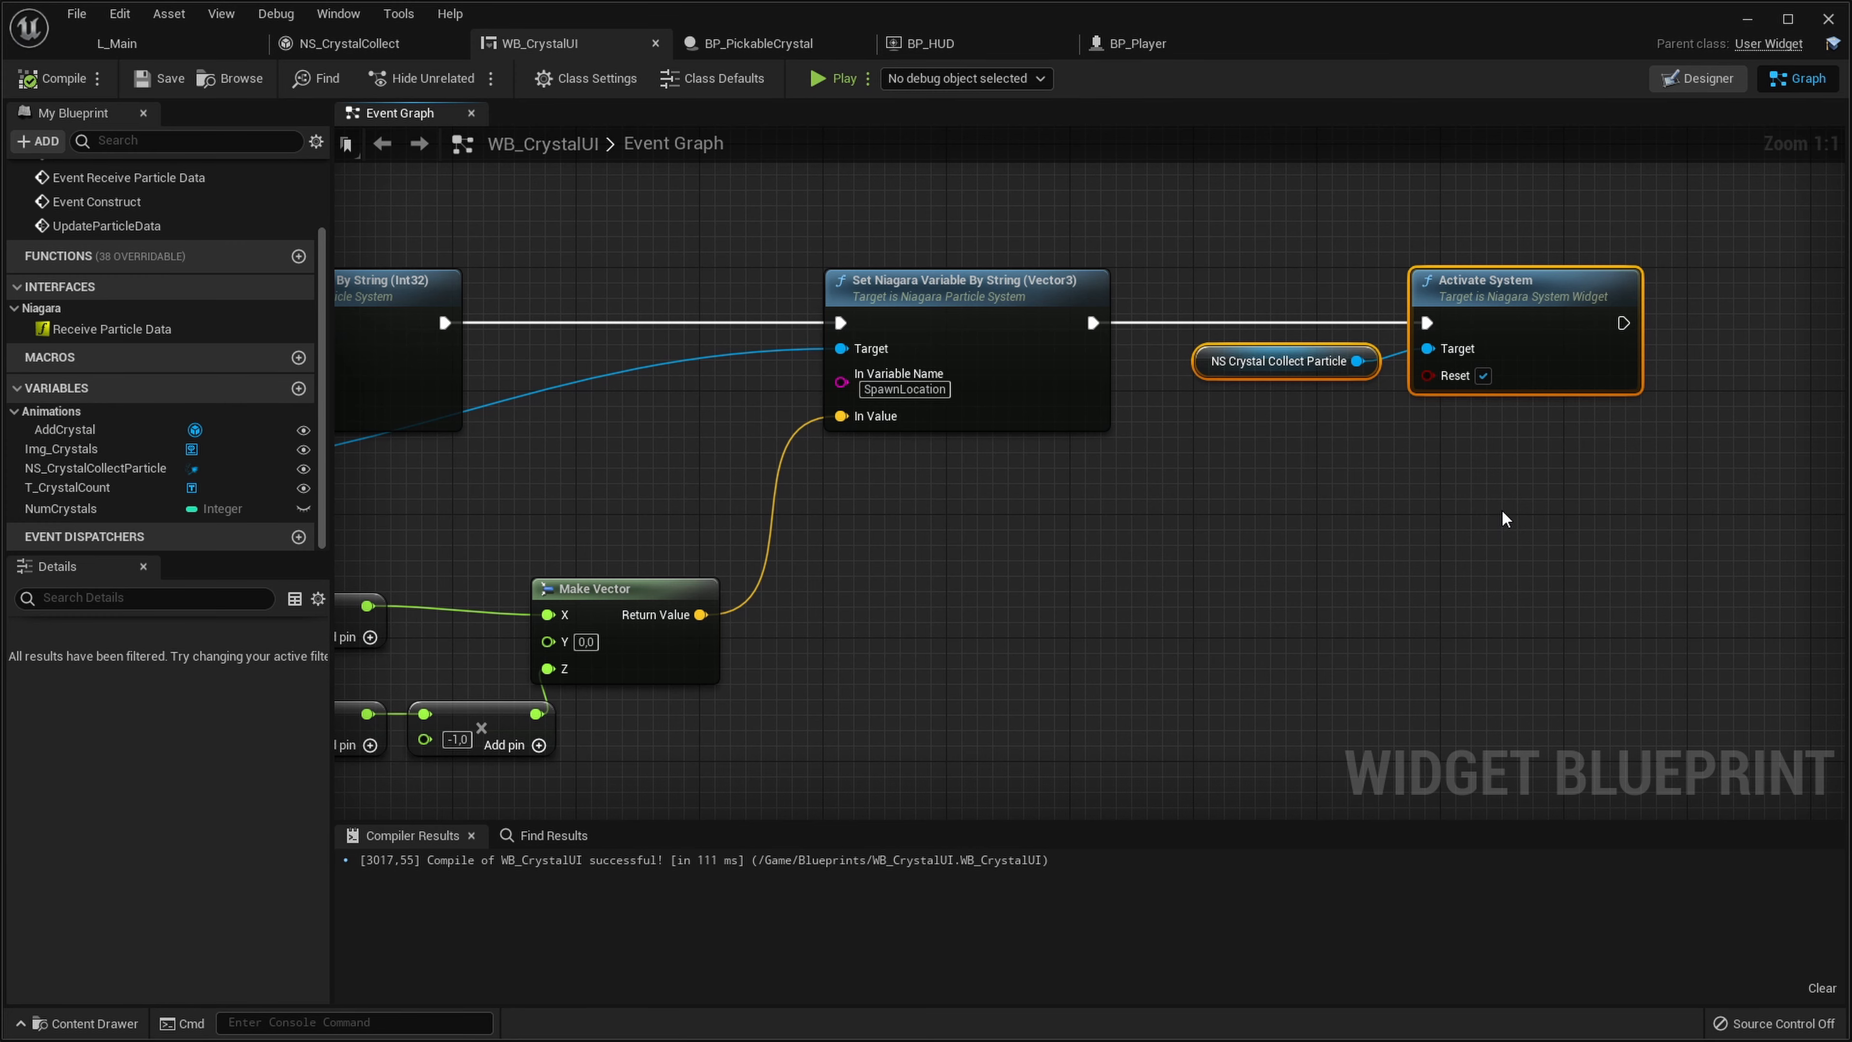
right_drag(634, 422, 1044, 387)
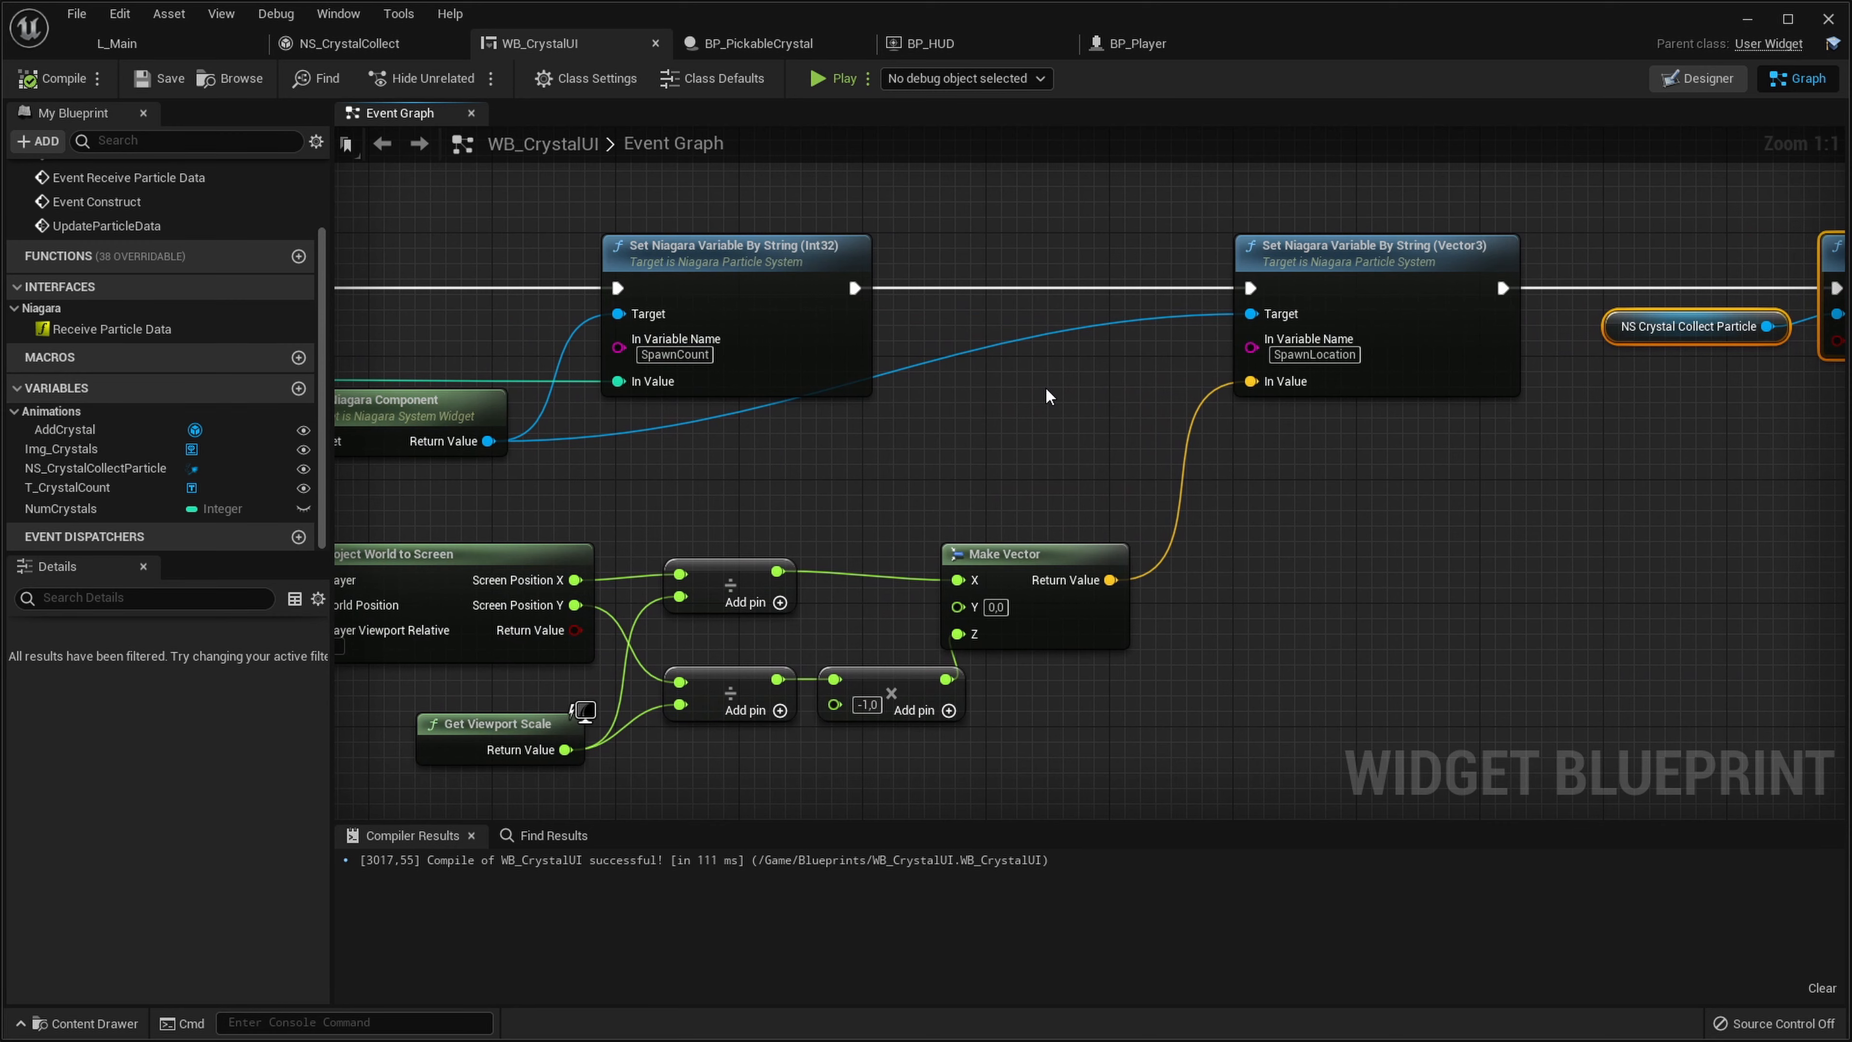
right_drag(732, 467, 1405, 482)
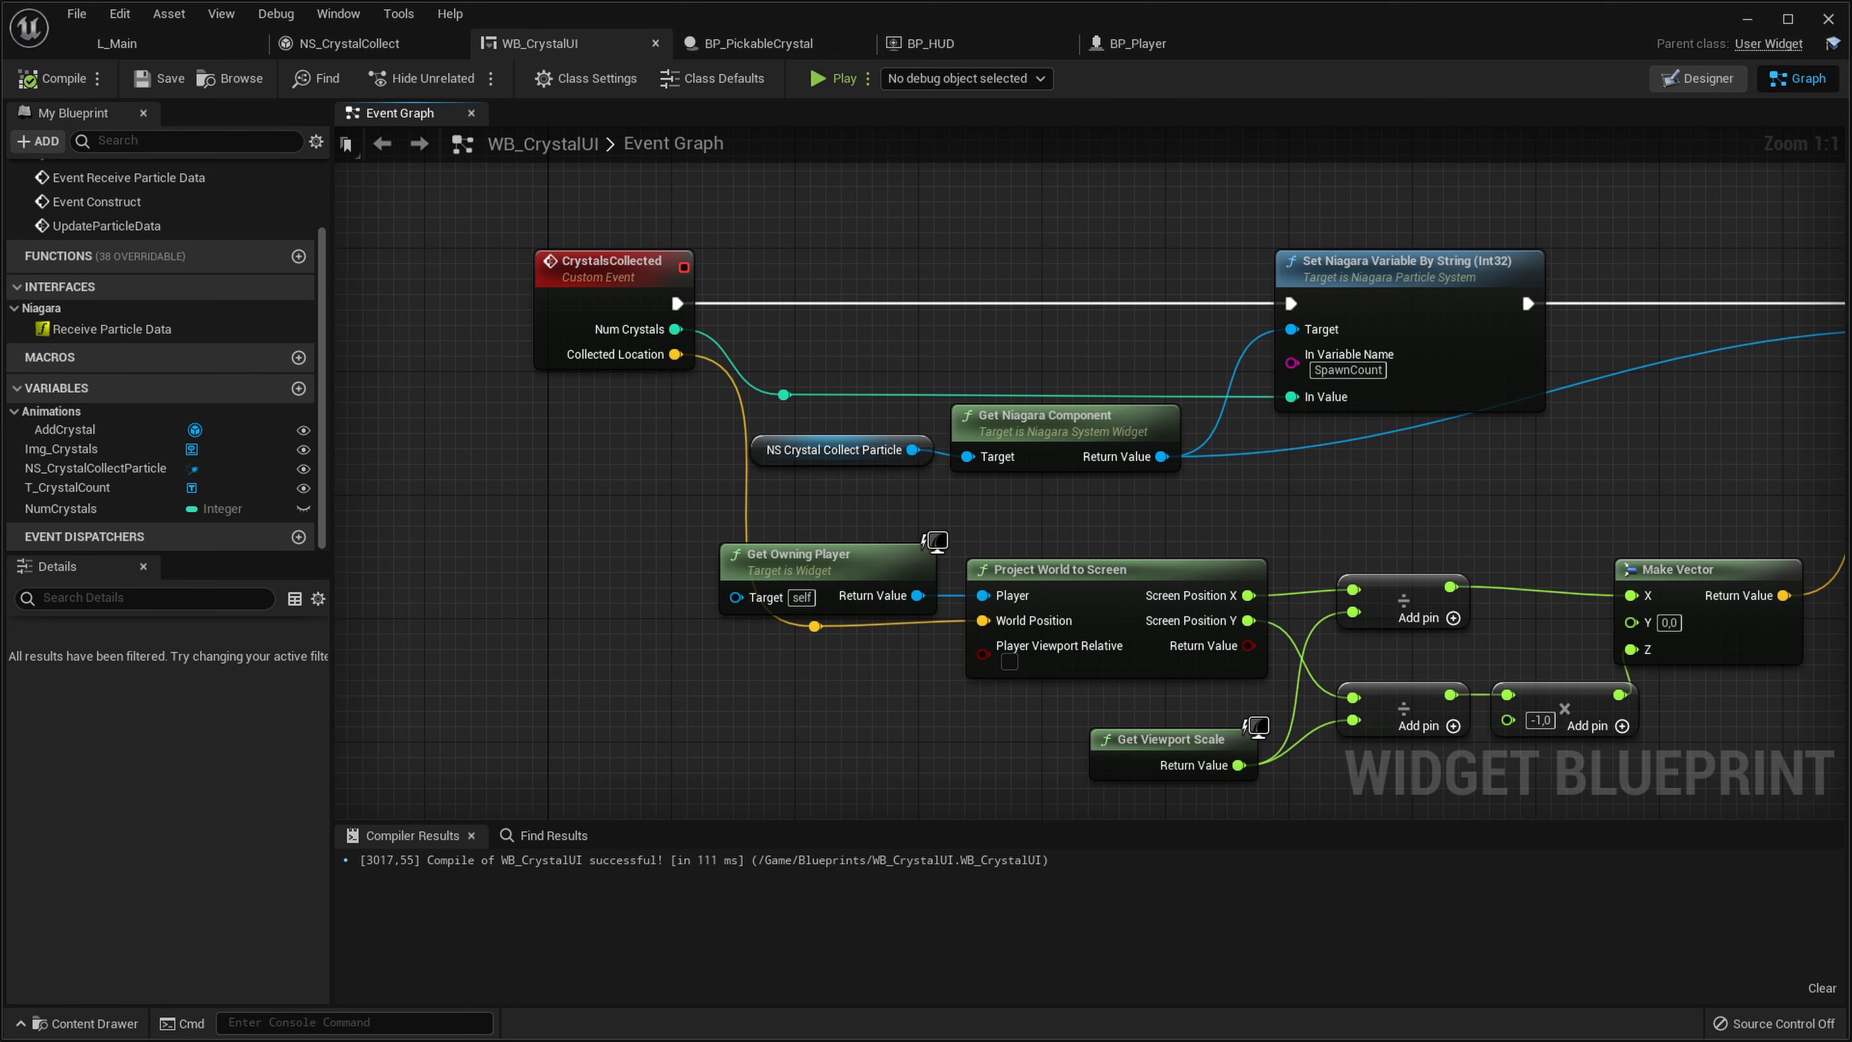
Move the CrystalsCollected event and its two reroute nodes away from the Niagara setters to make room for new nodes
right_drag(1016, 571, 1278, 532)
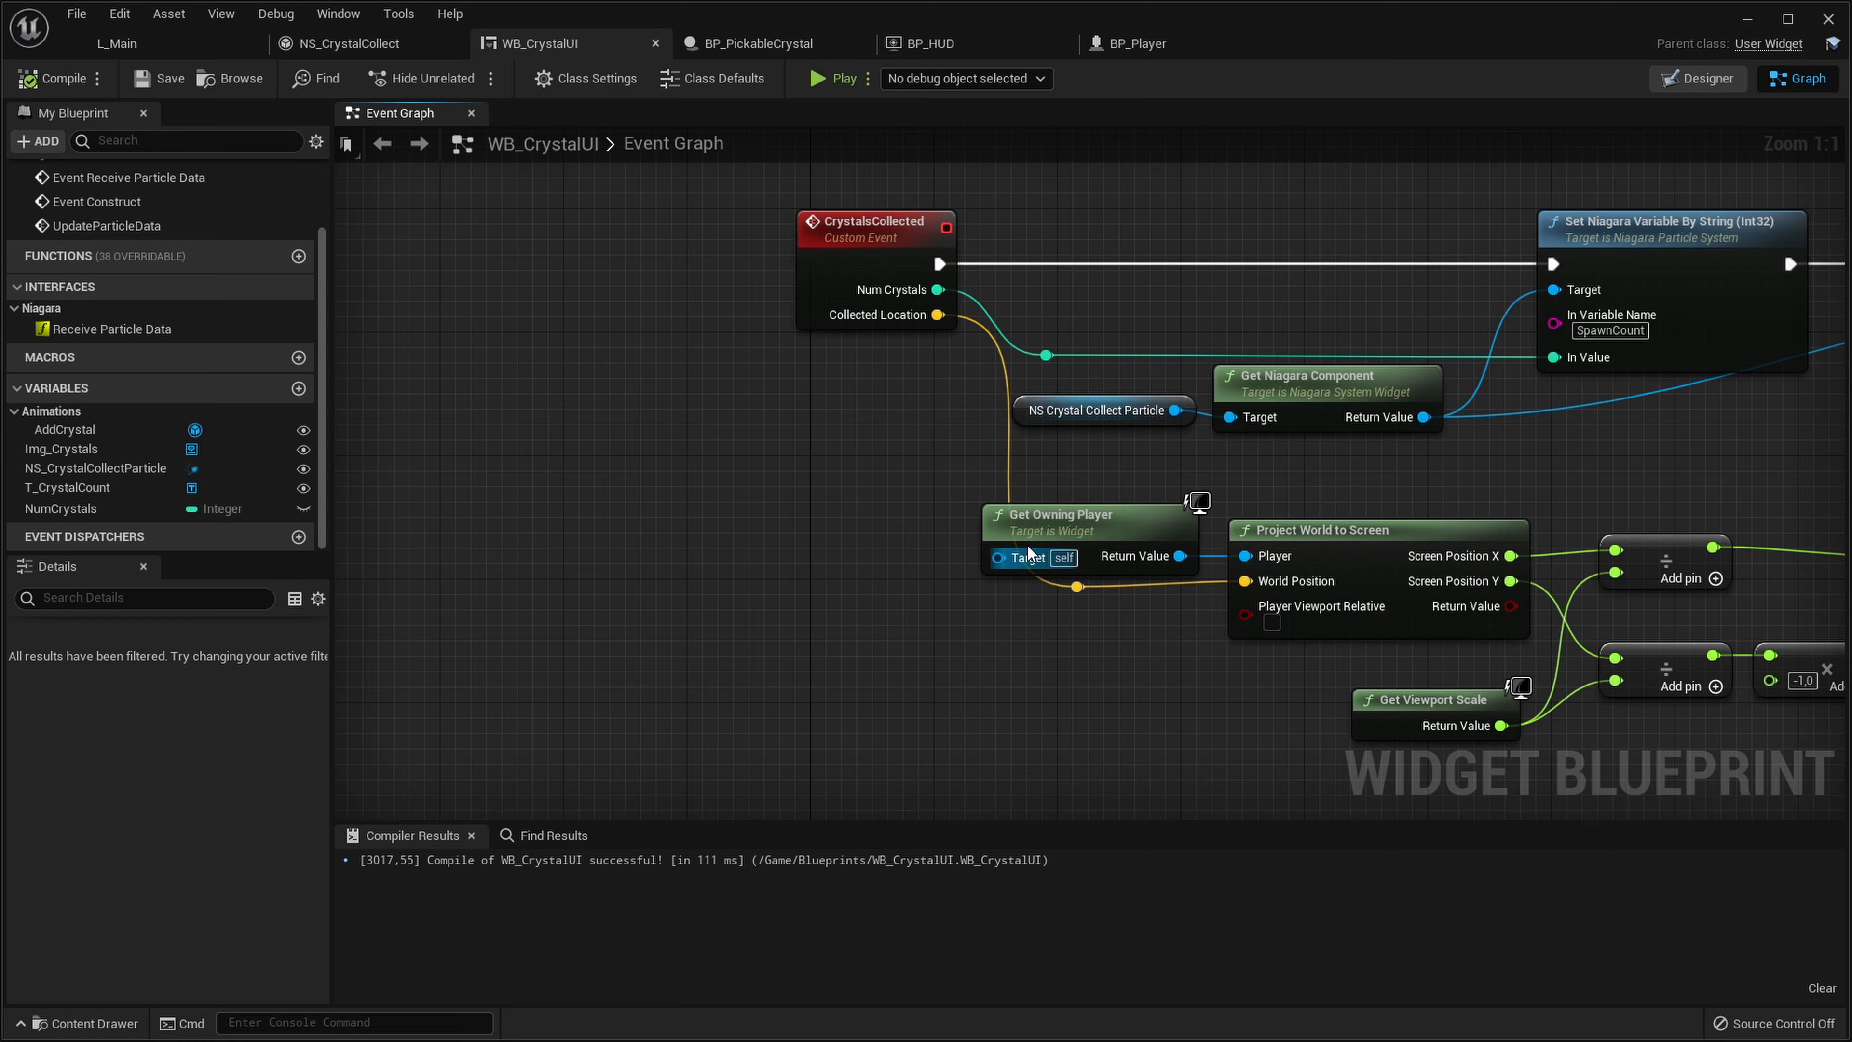
scroll(941, 555, down, 1)
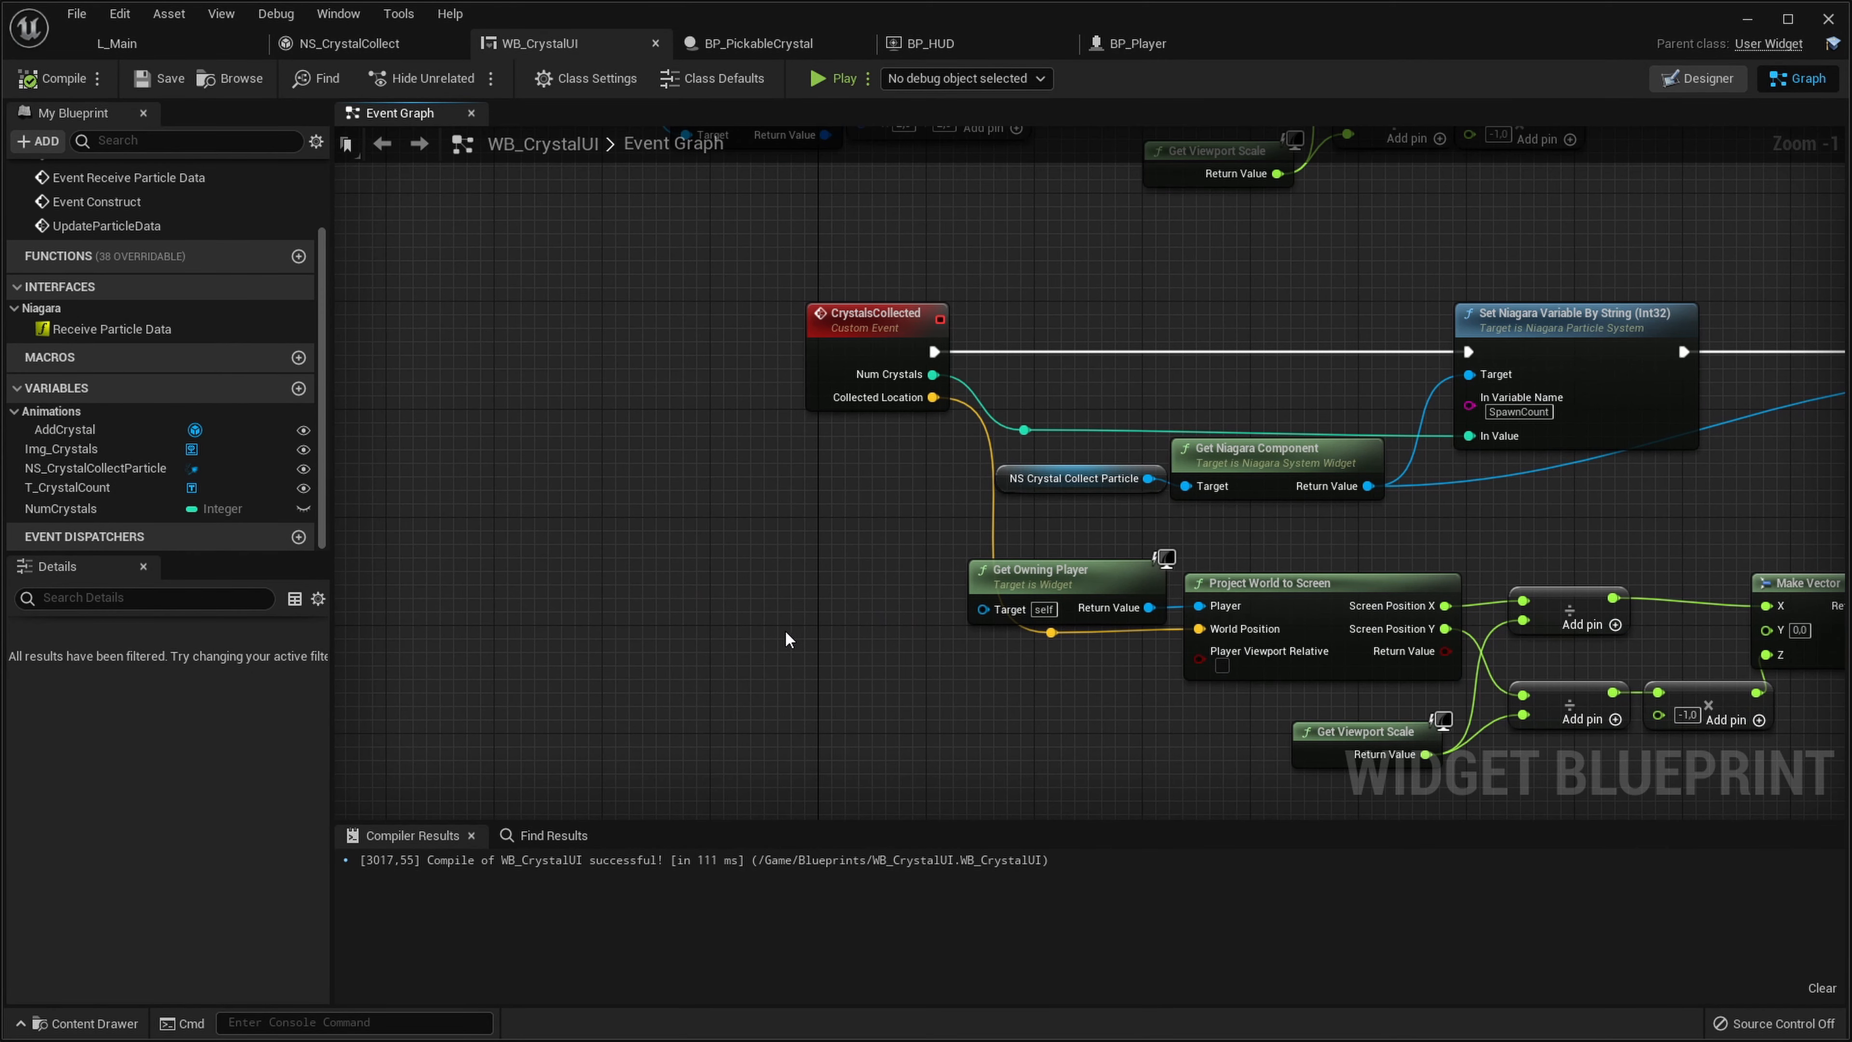
right_drag(845, 622, 686, 597)
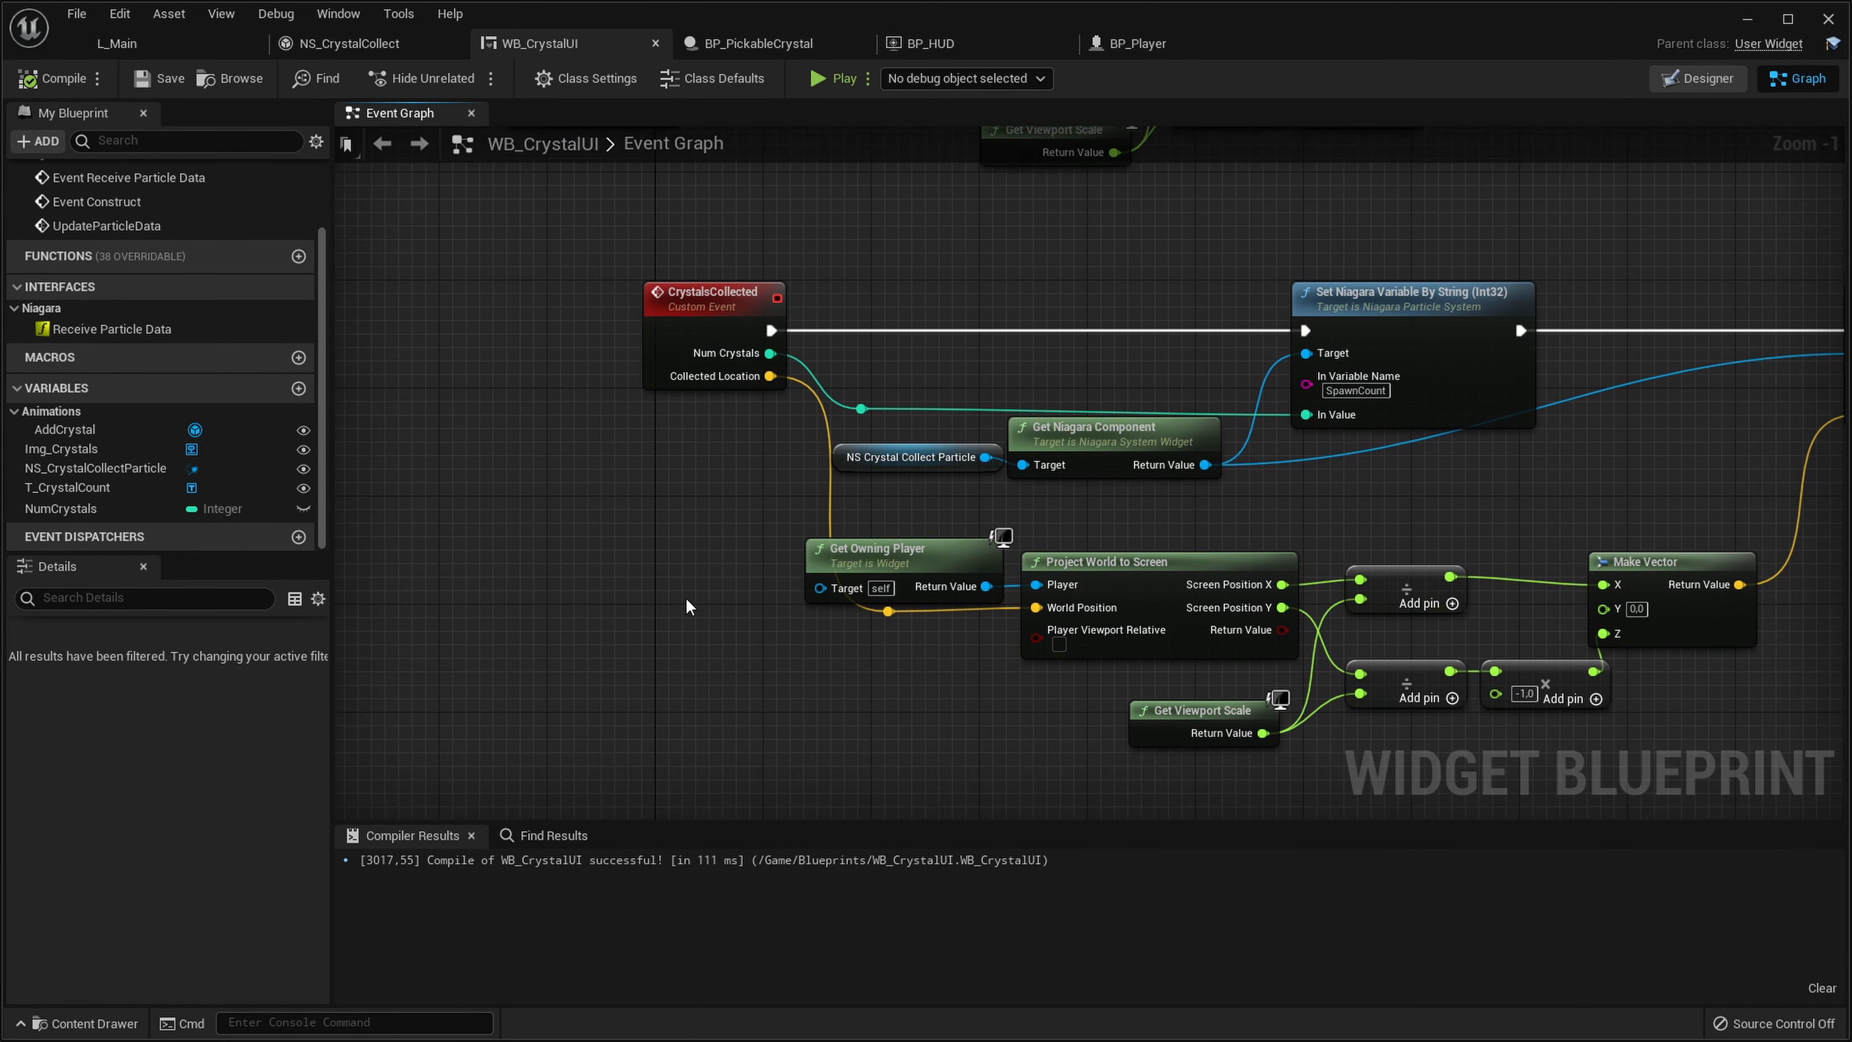
right_drag(817, 594, 952, 599)
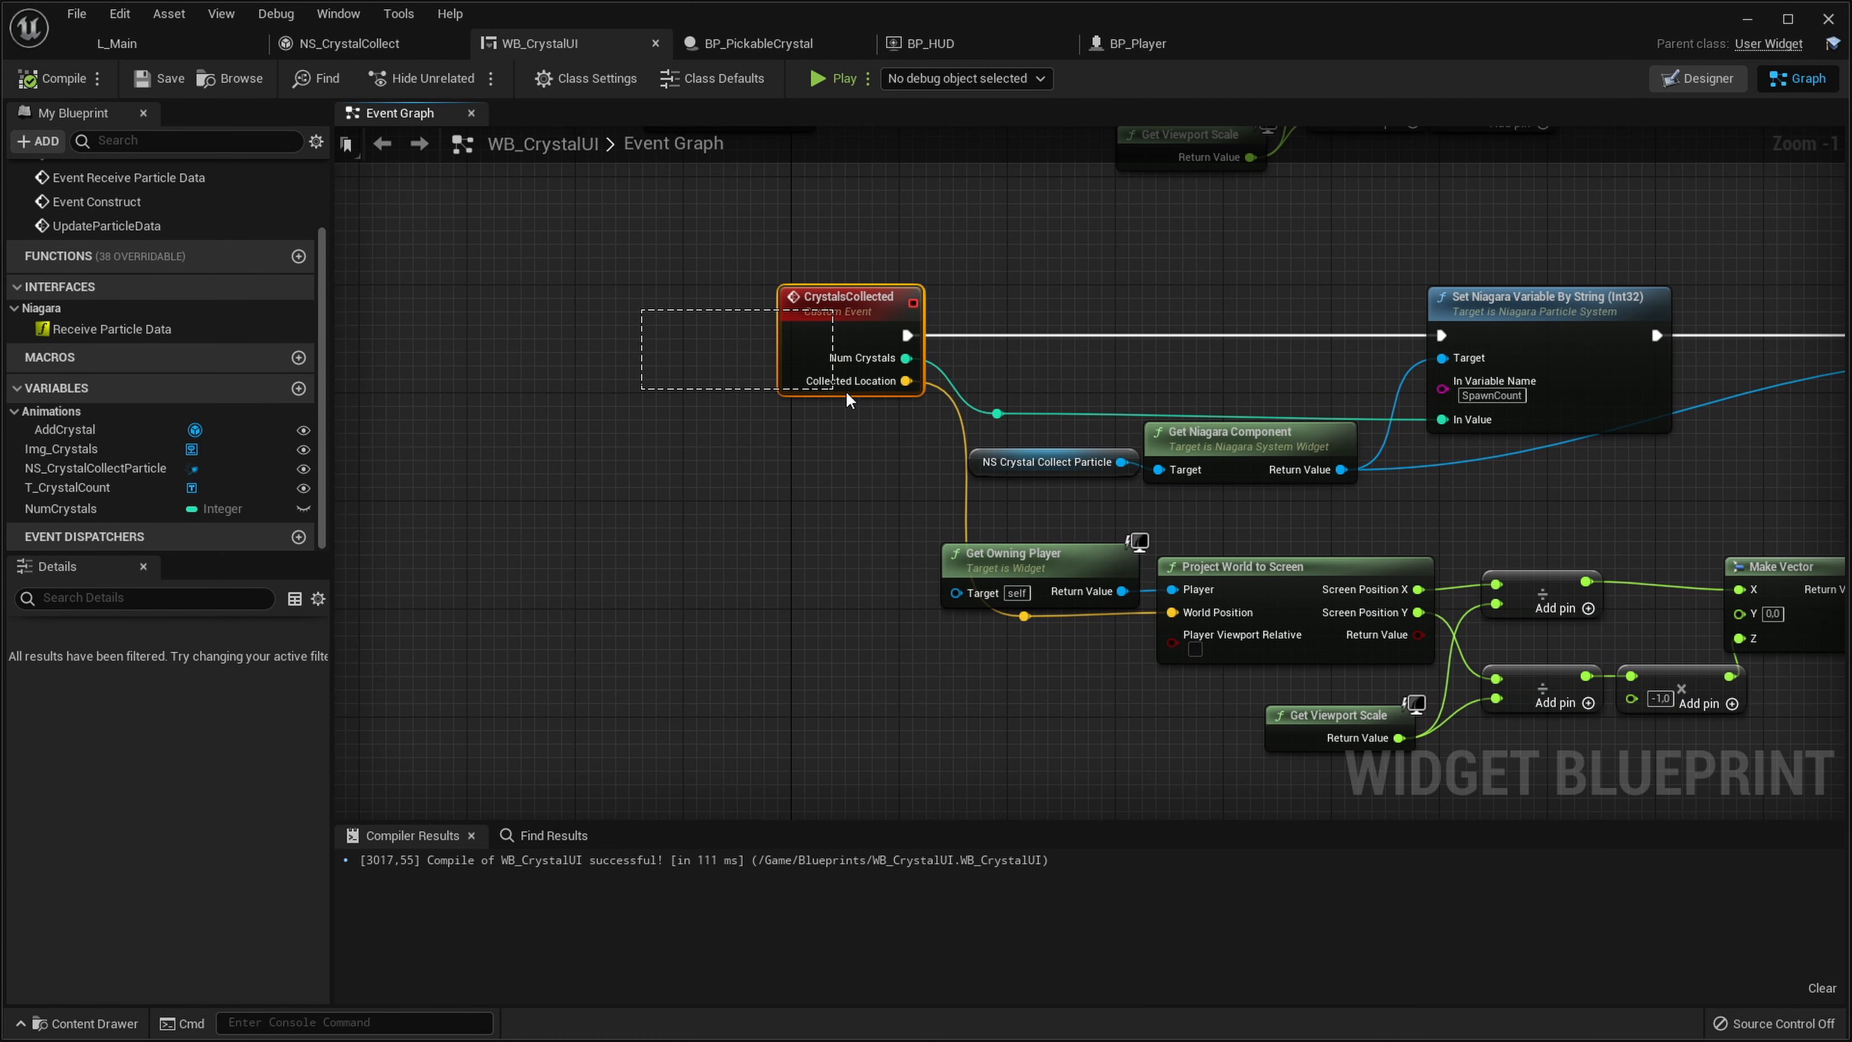
drag(1023, 413, 1023, 413)
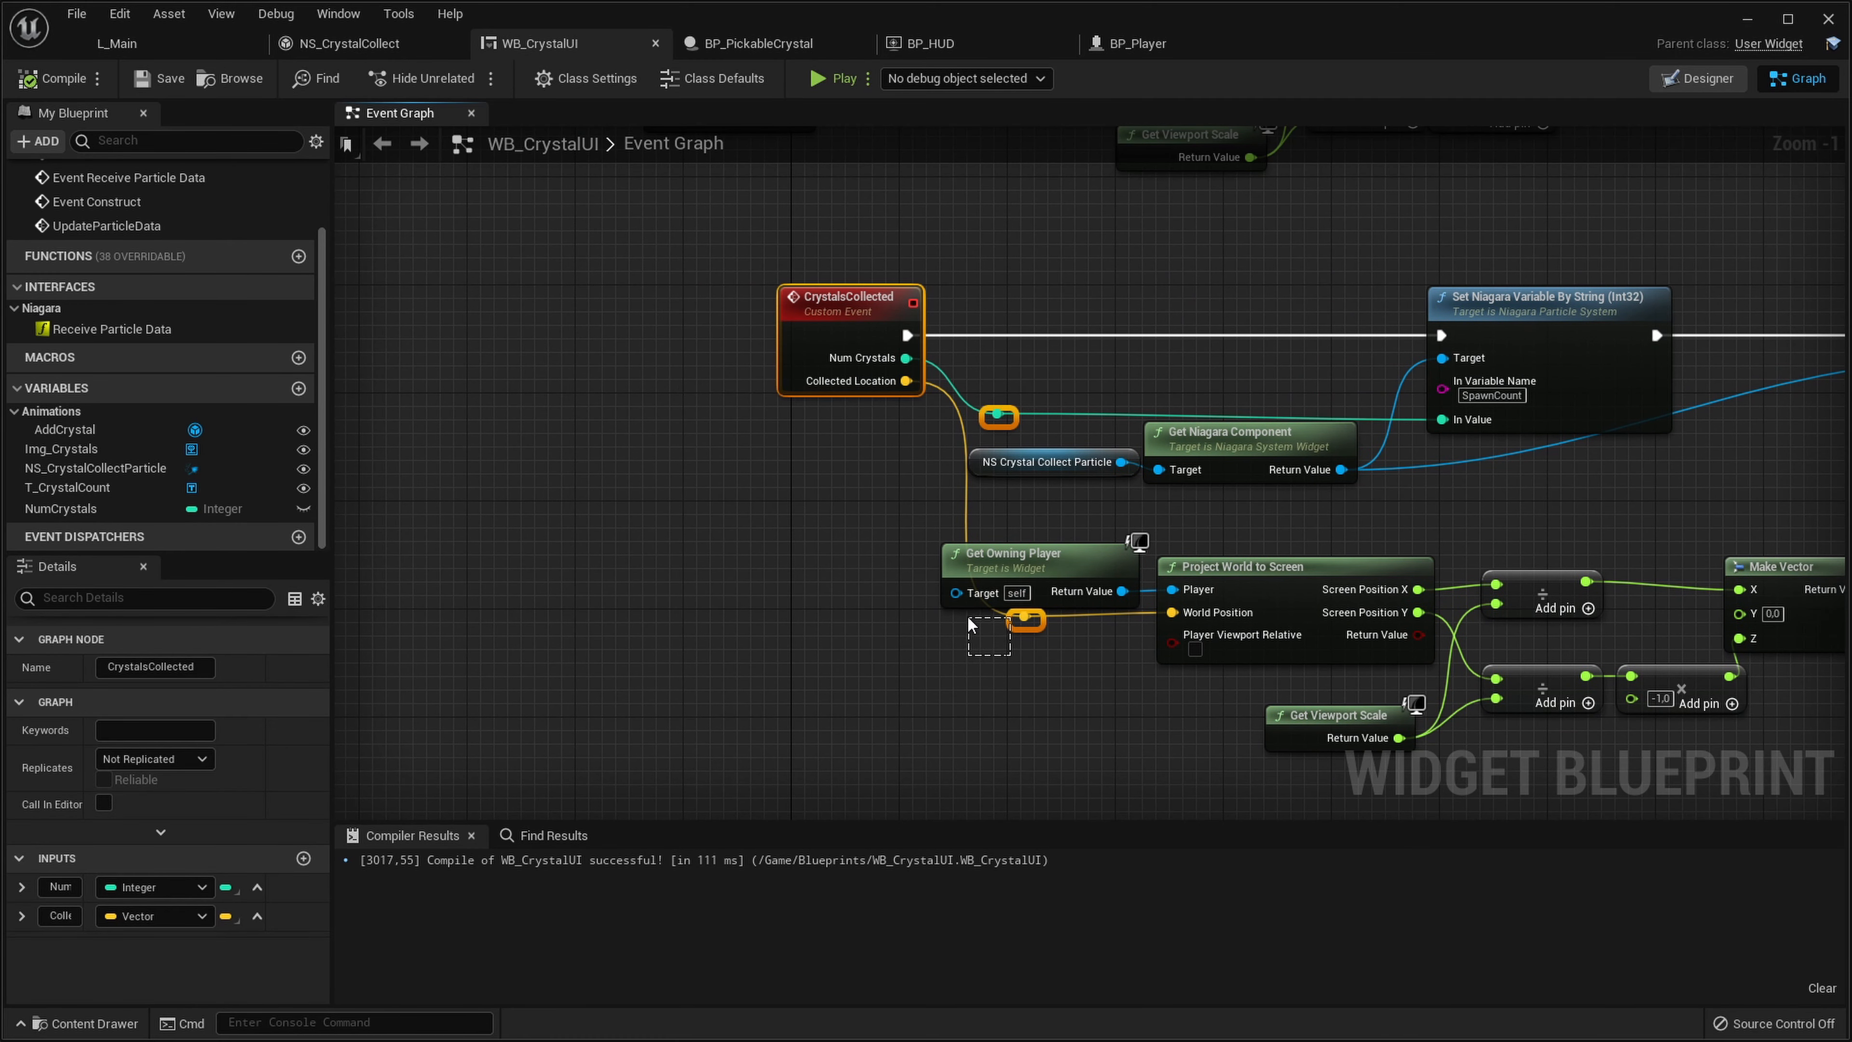
drag(967, 615, 967, 617)
drag(825, 340, 376, 340)
click(605, 496)
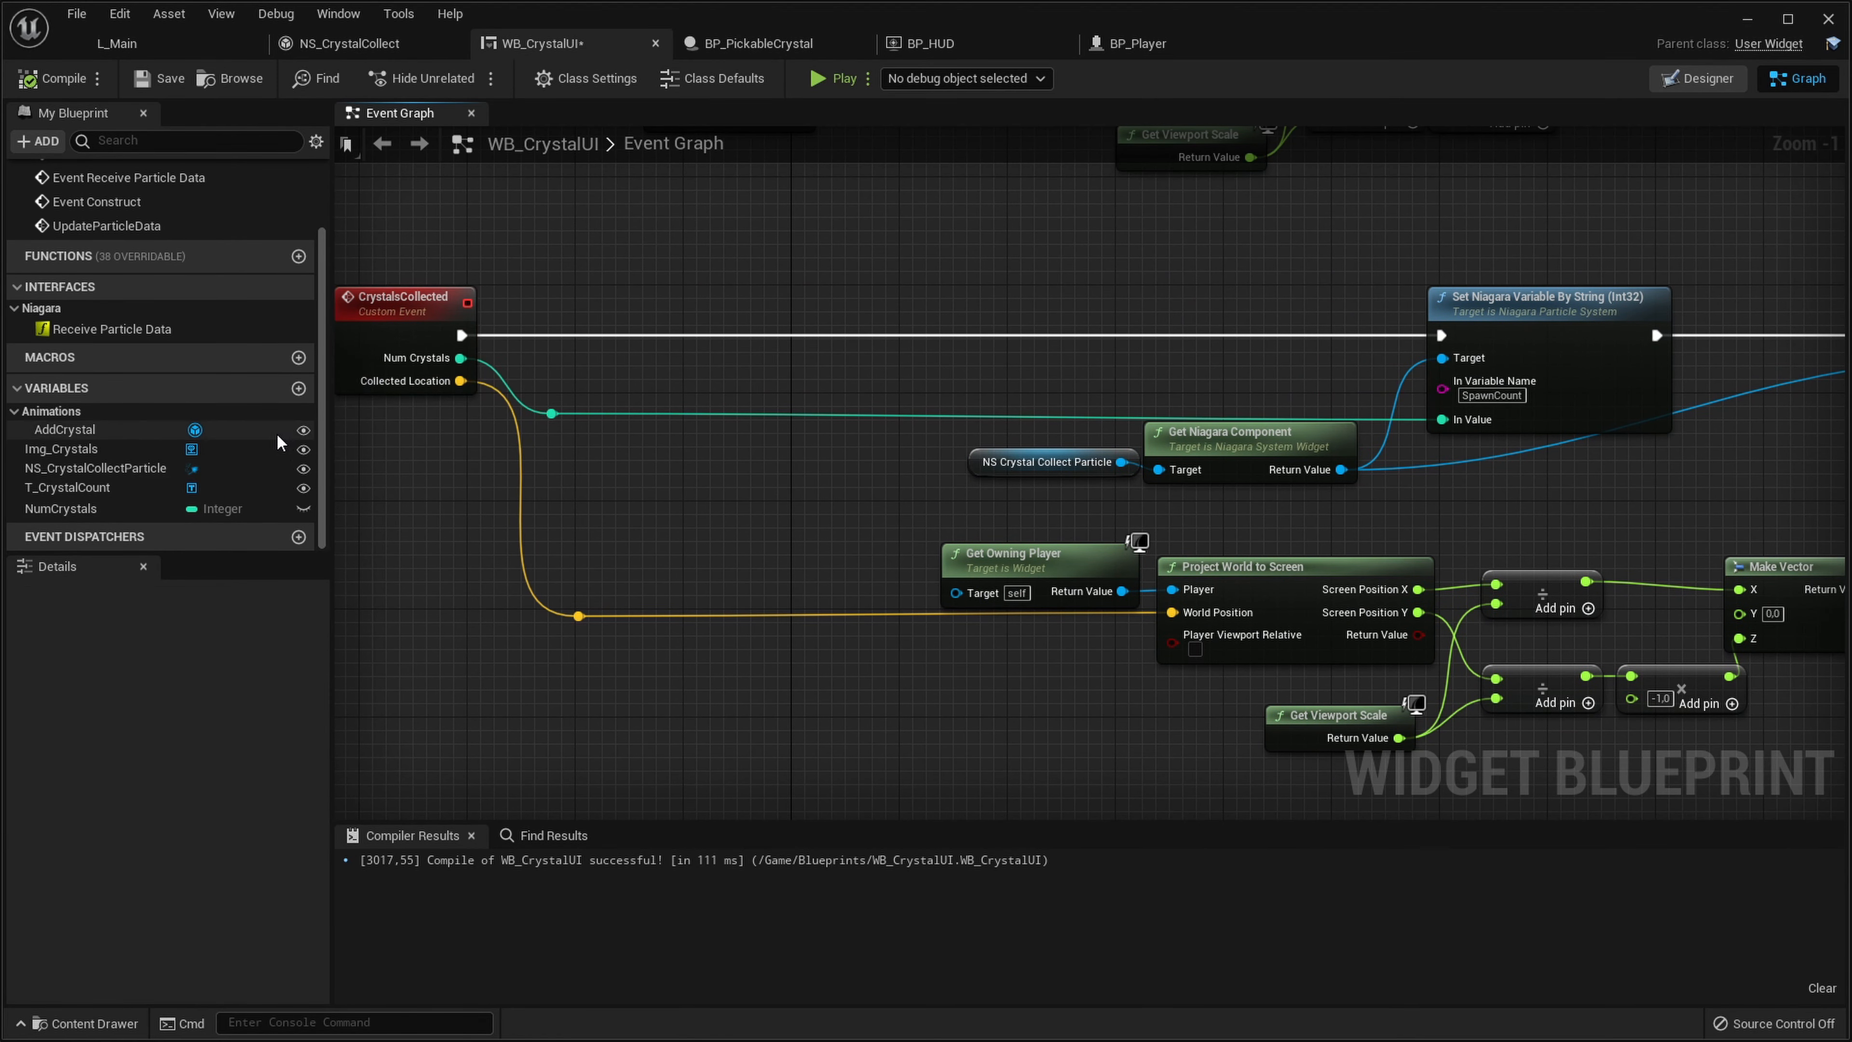
Add an integer variable named NumSpawnThisFrame and compile the widget blueprint
click(300, 389)
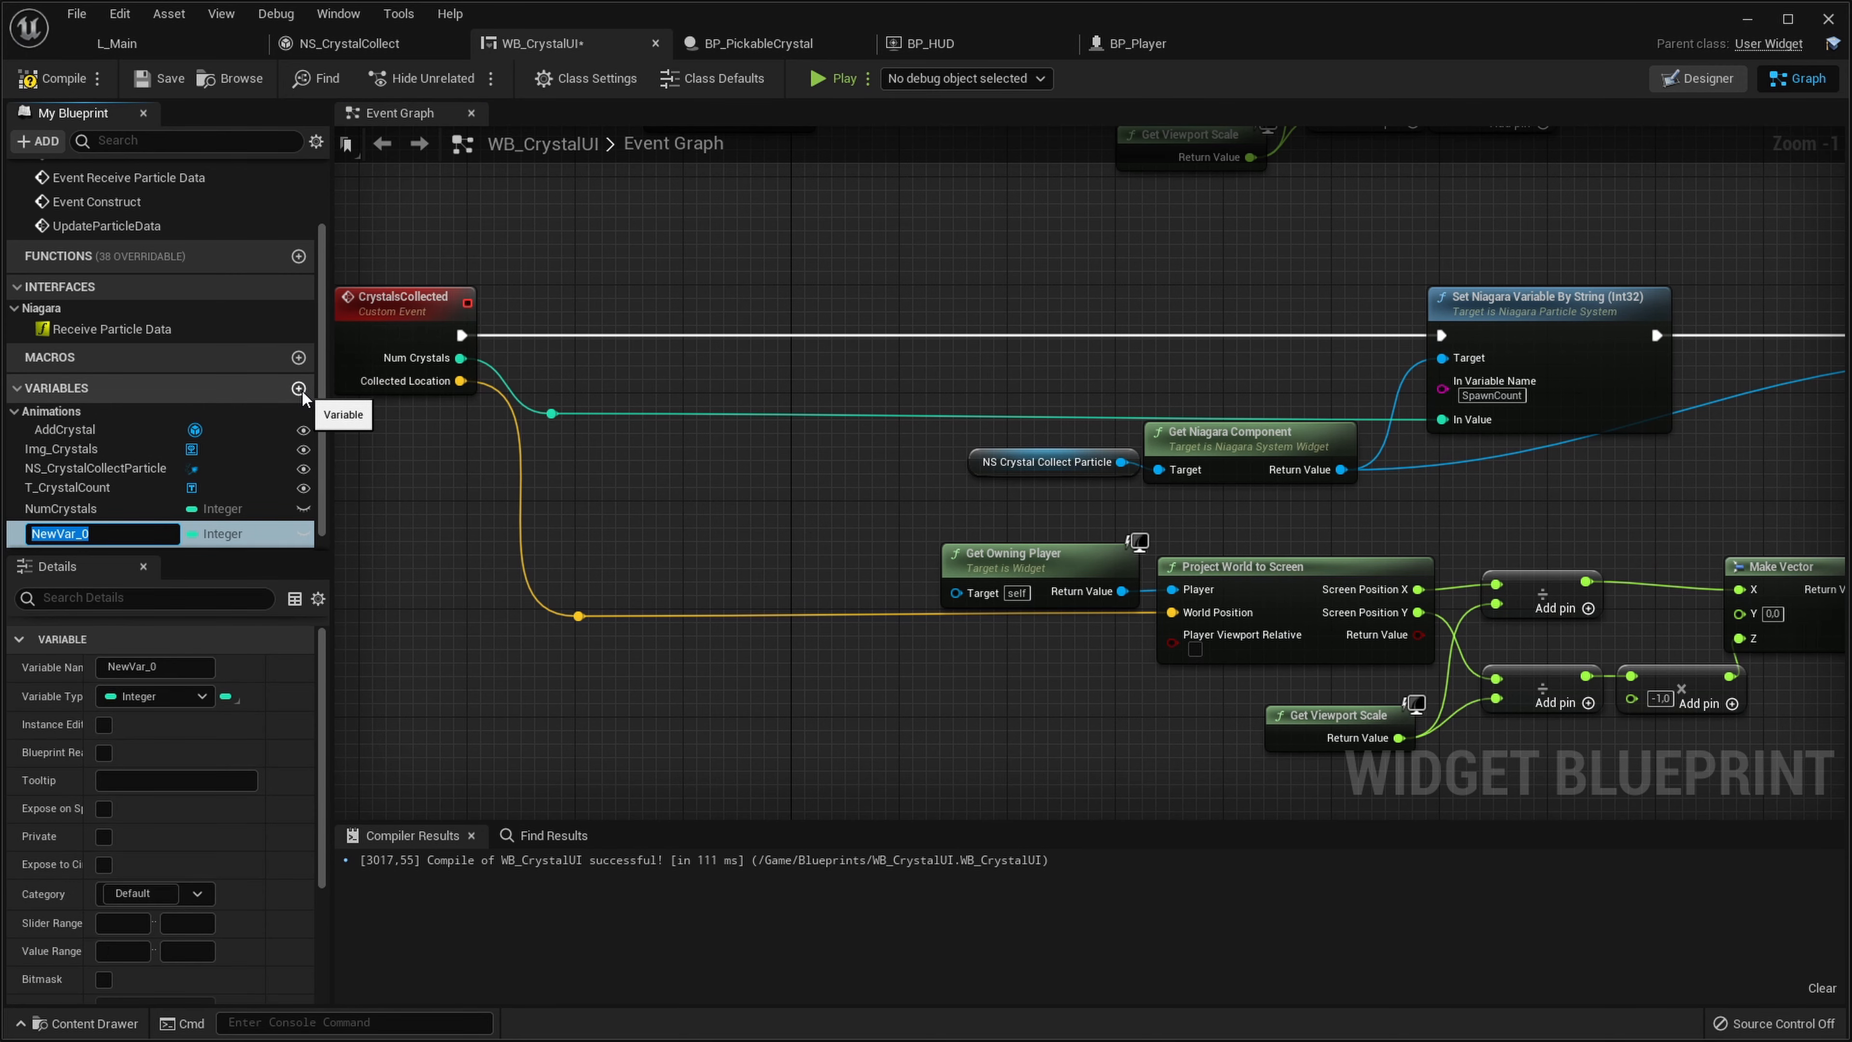
text(NumSpawnThisFrame)
key(Return)
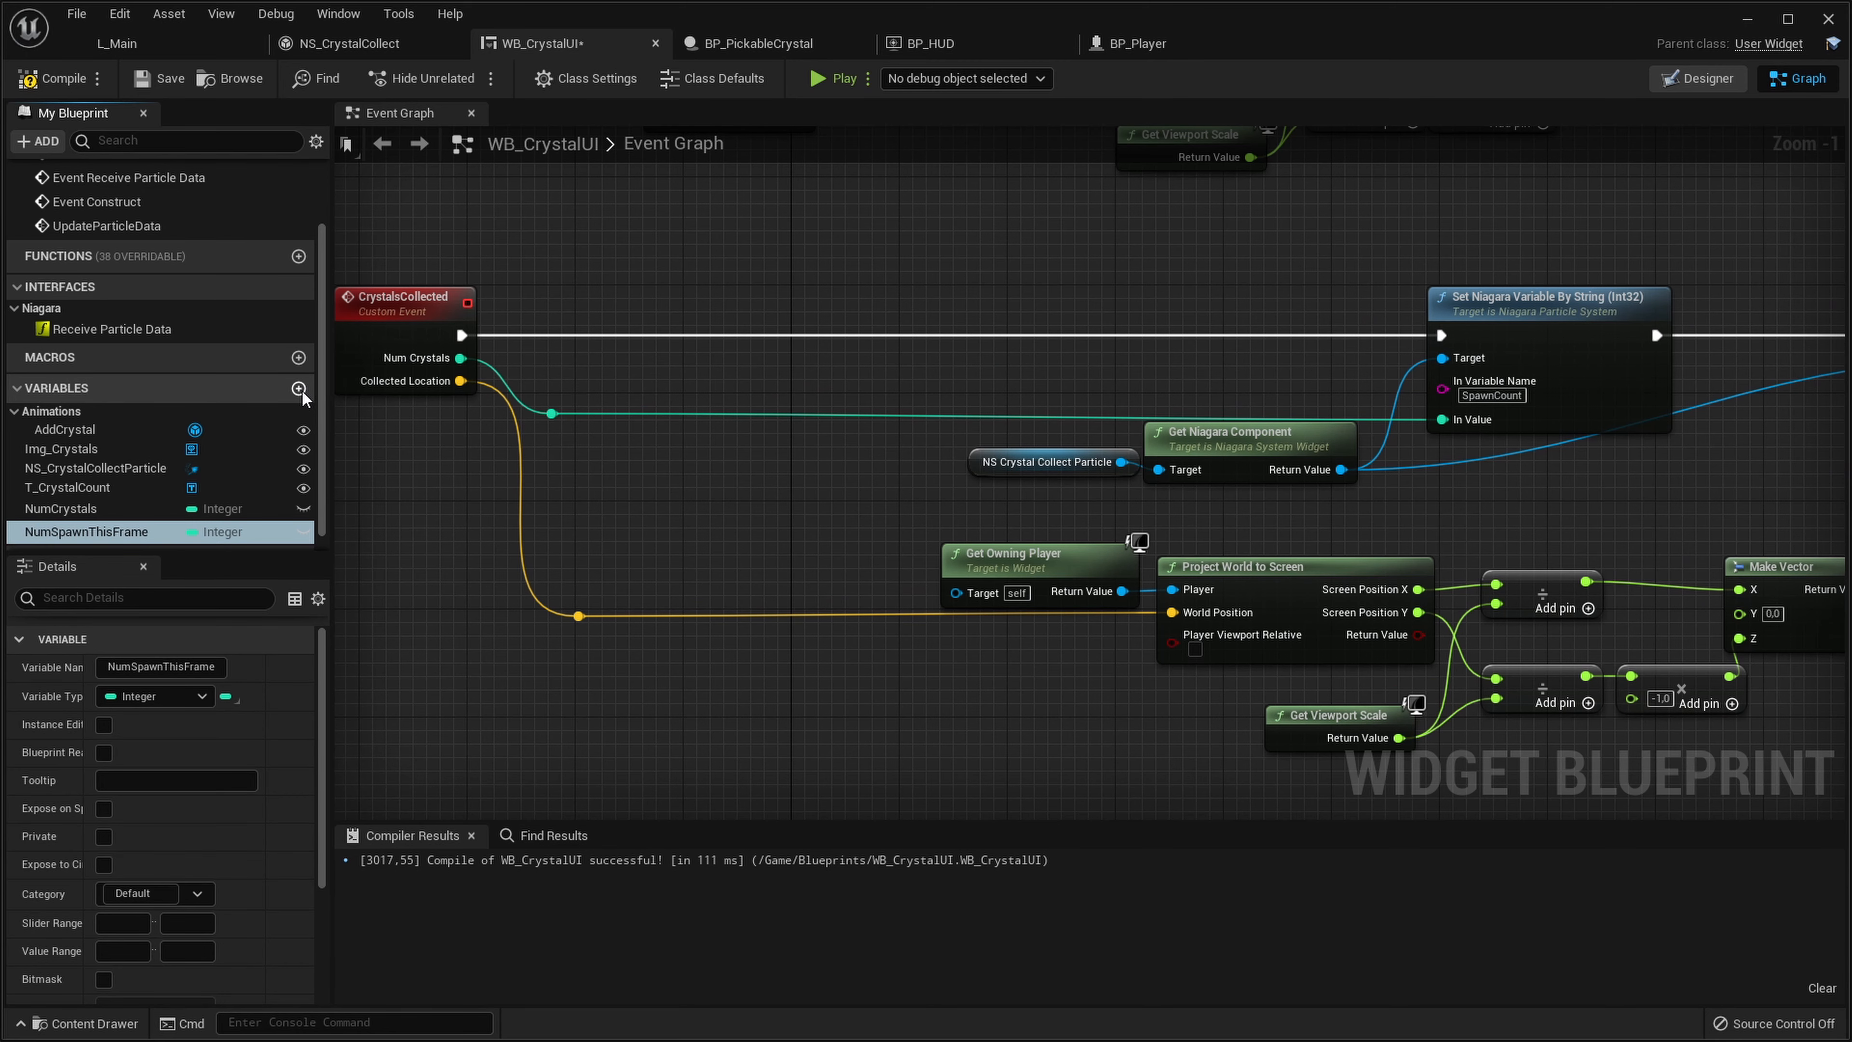
click(66, 71)
Insert a Set NumSpawnThisFrame node in the execution line between CrystalsCollected and the SpawnCount setter
alt+drag(71, 531, 460, 335)
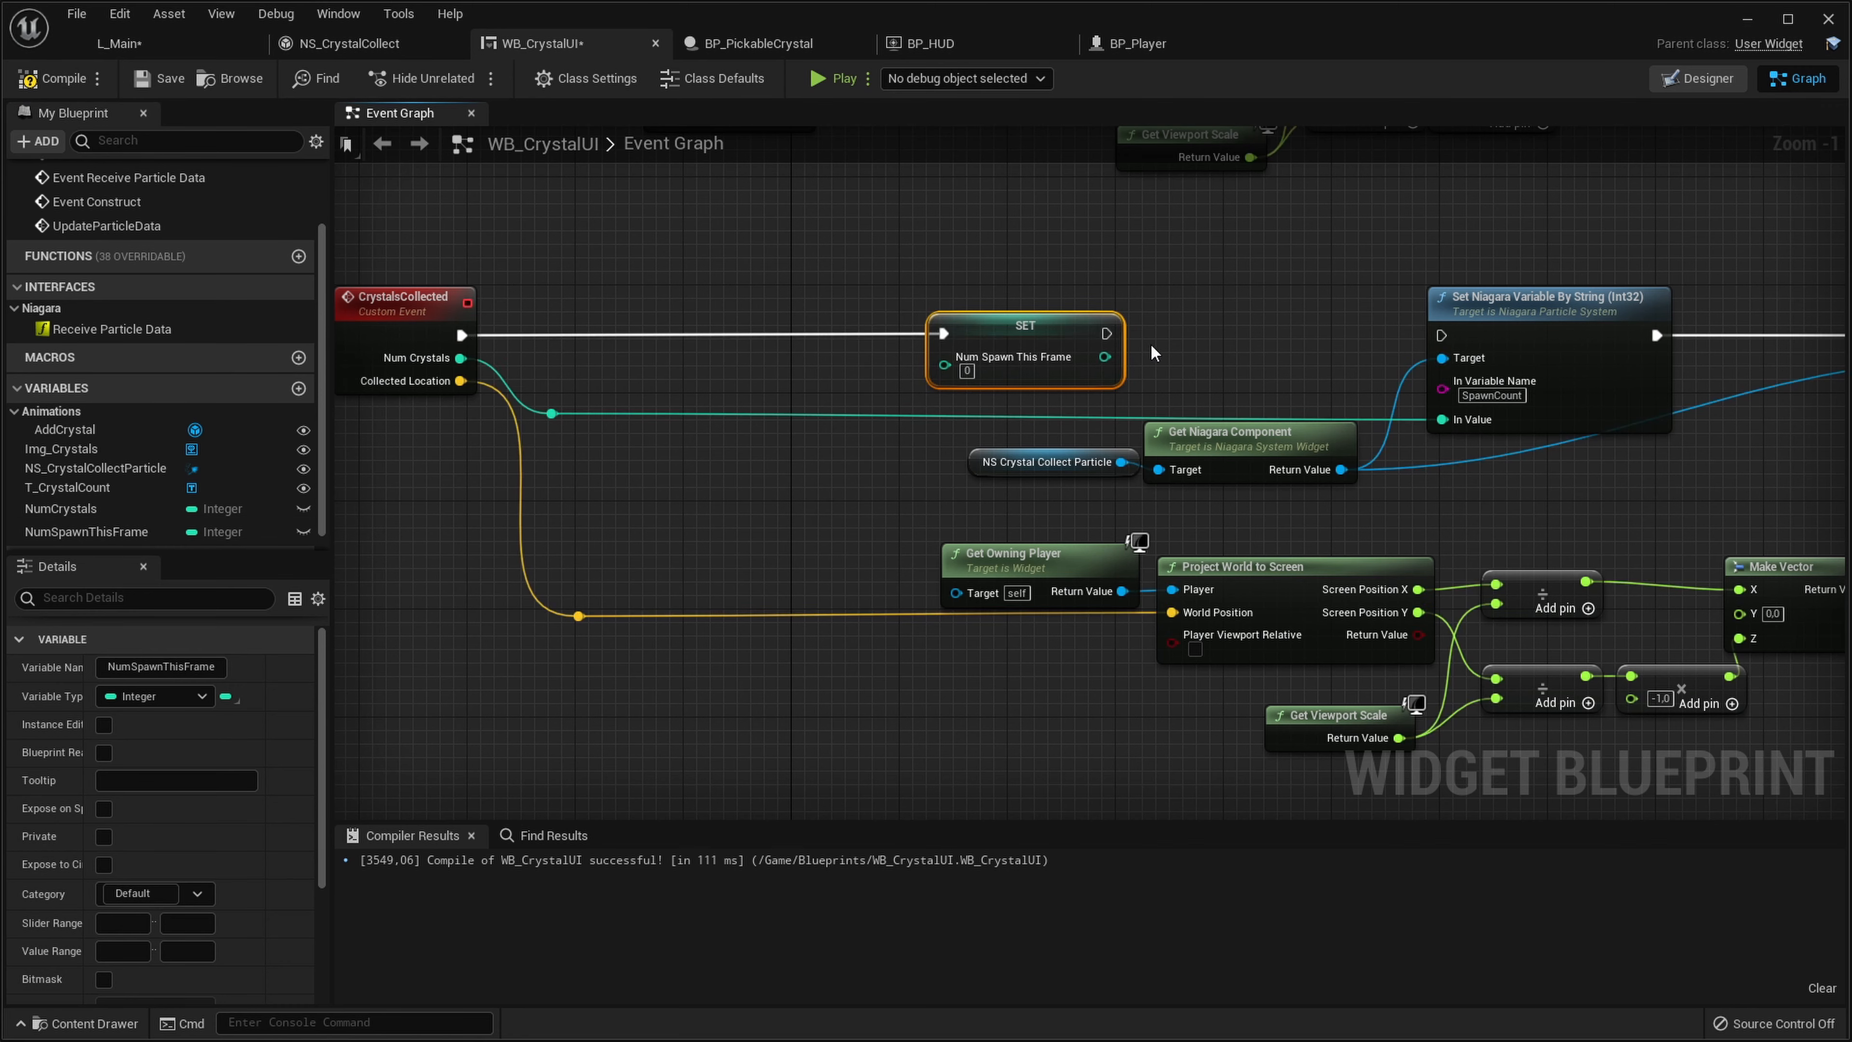
drag(1107, 333, 1443, 336)
drag(1030, 326, 1170, 329)
click(873, 380)
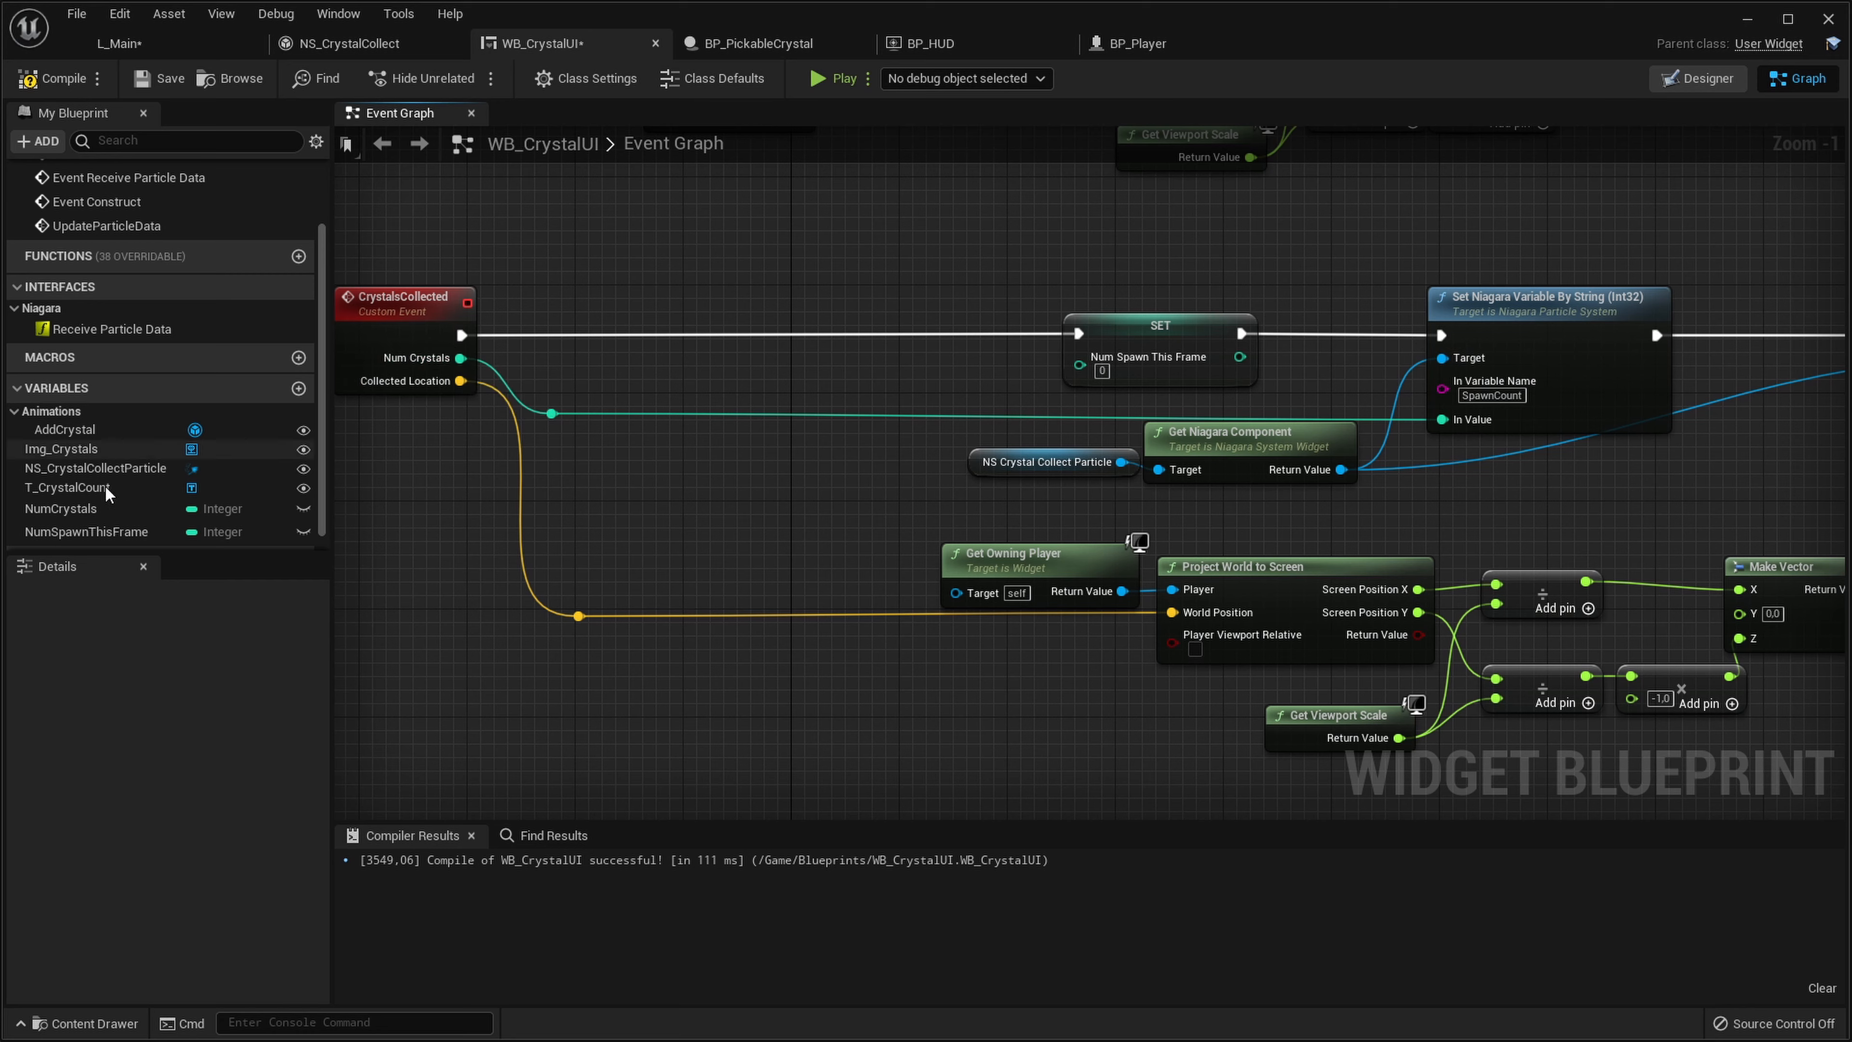
Add NumSpawnThisFrame and the event's Num Crystals in an Add node and feed the sum into Set NumSpawnThisFrame
scroll(99, 511, down, 1)
drag(85, 514, 770, 358)
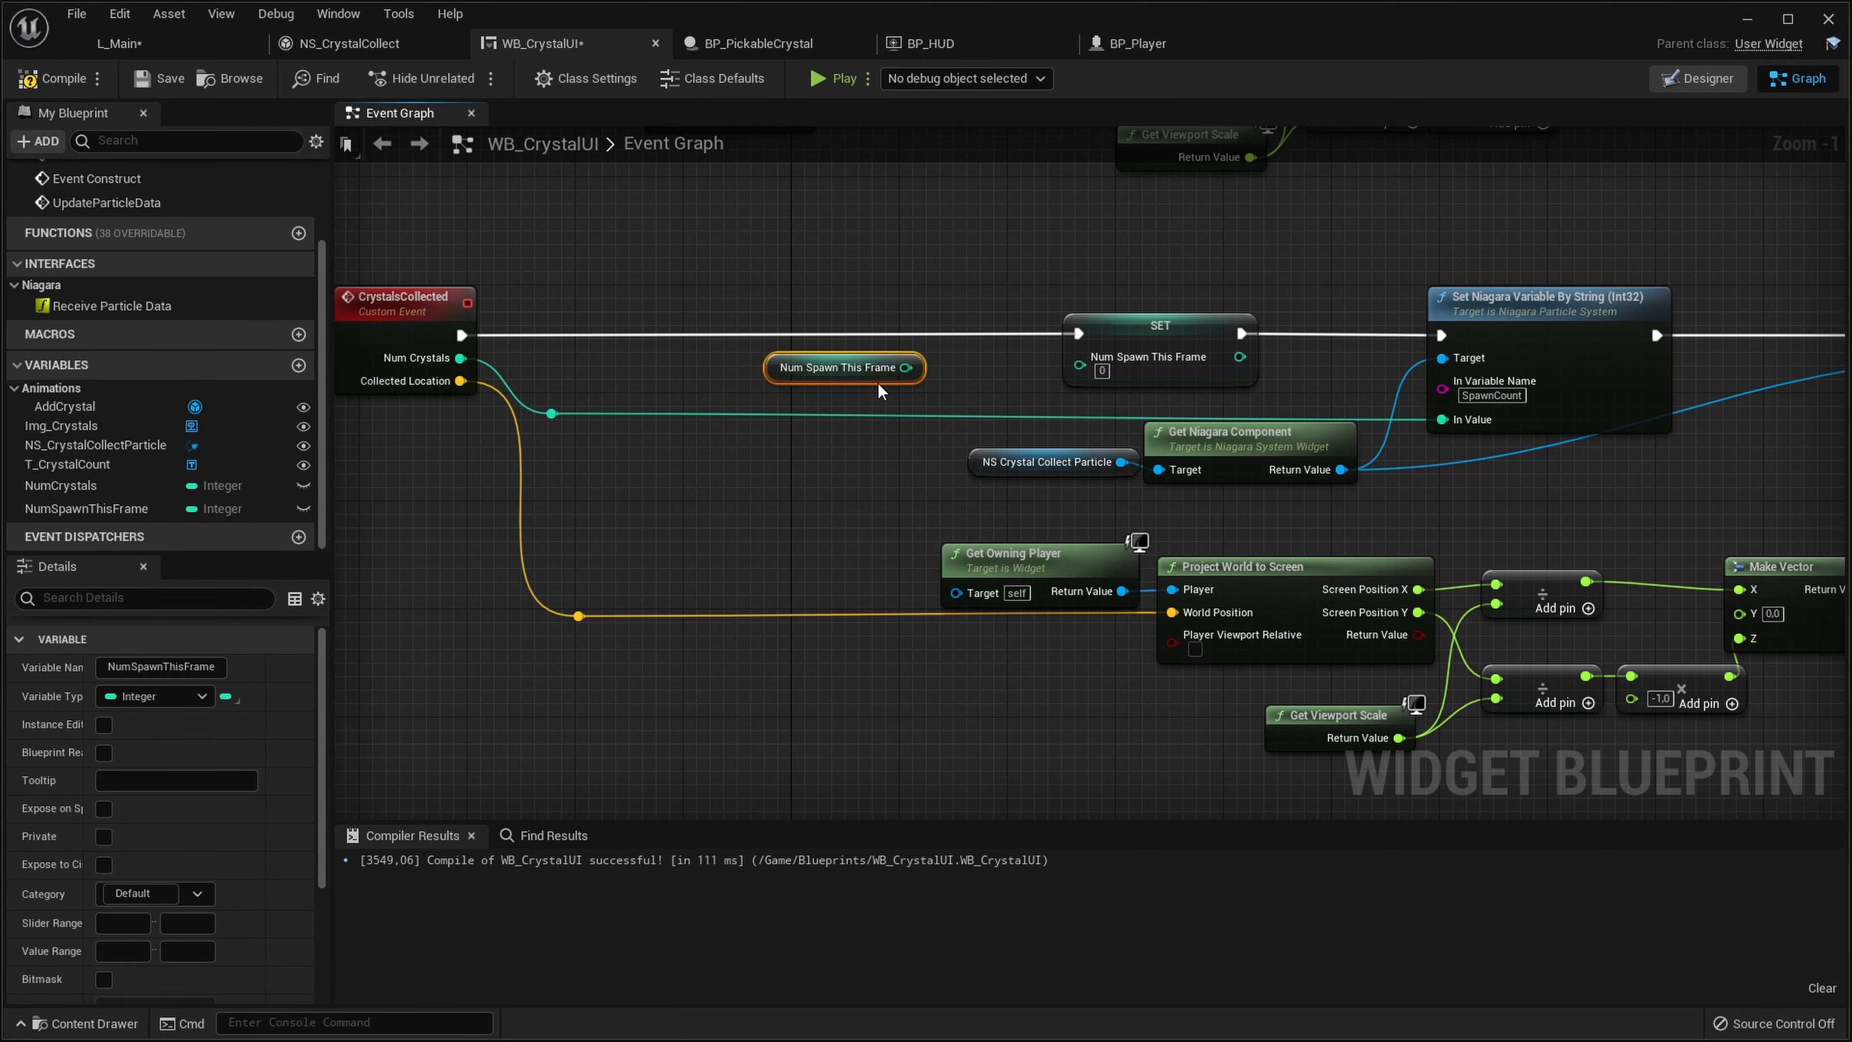
drag(905, 367, 940, 366)
text(+)
key(Return)
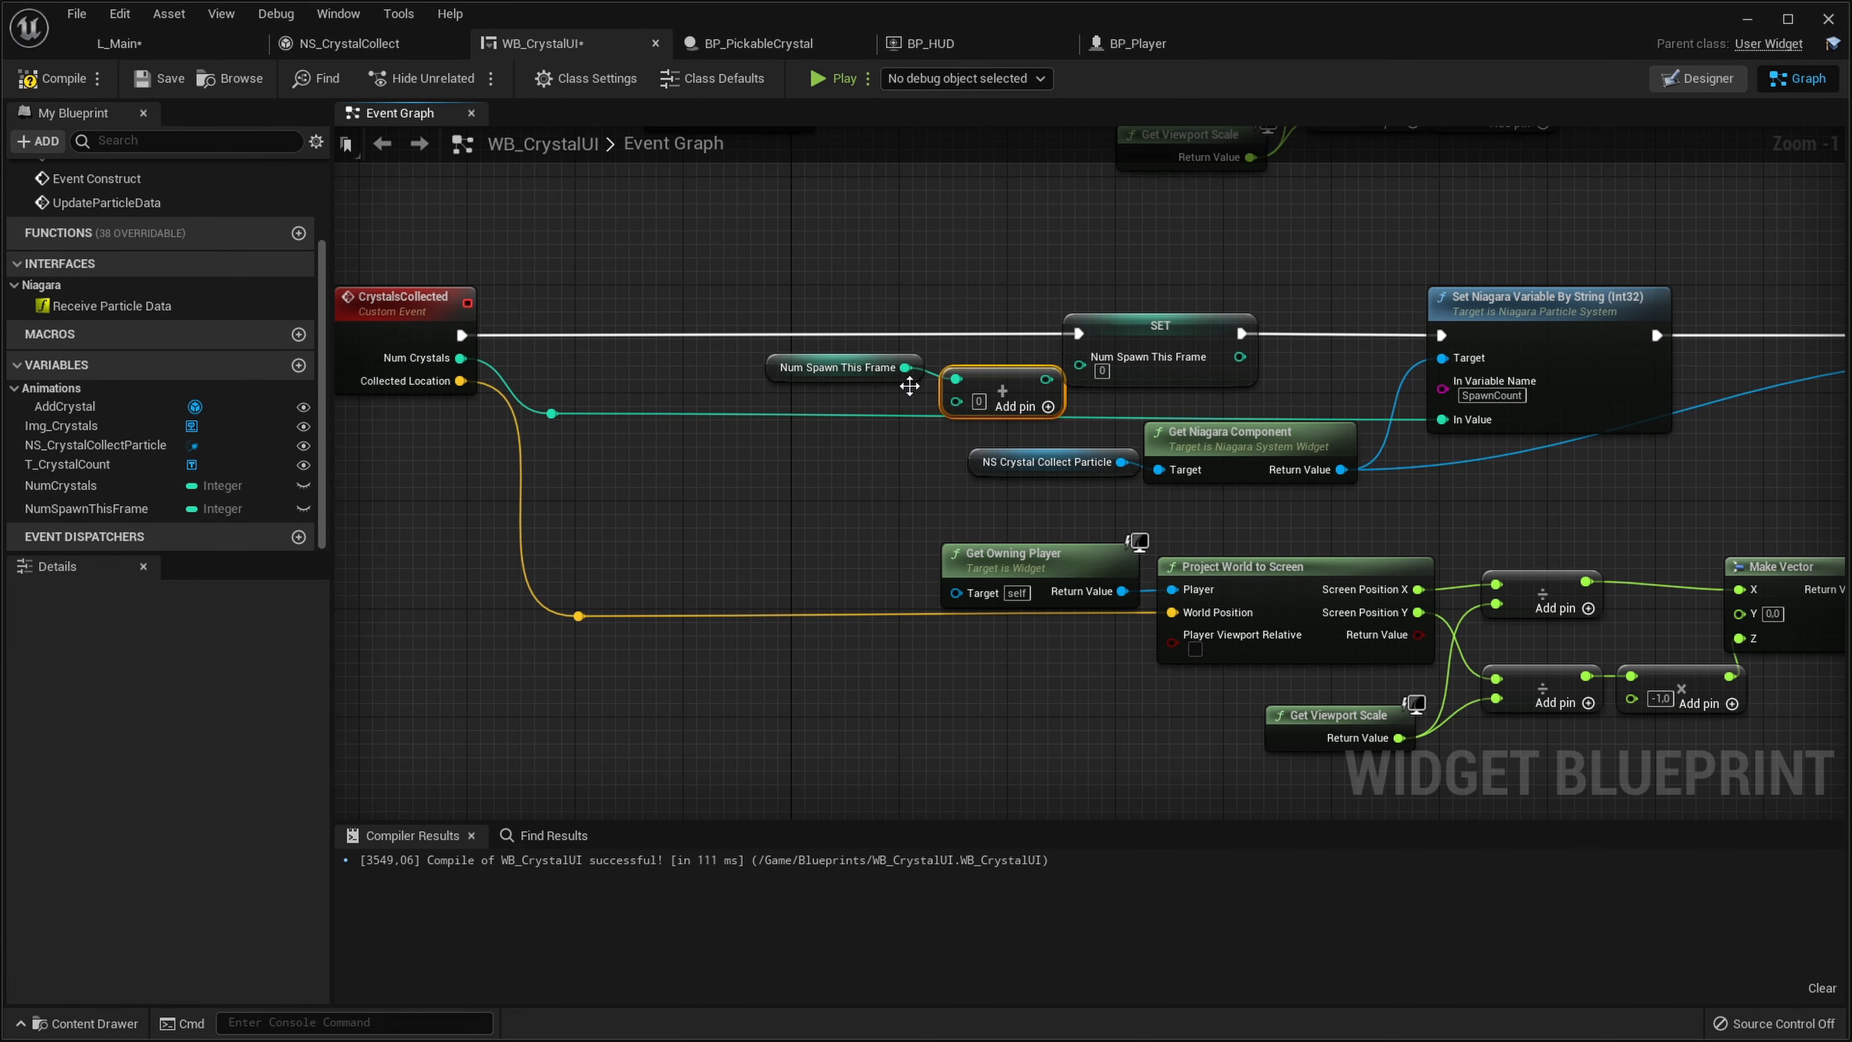
drag(552, 408, 1006, 405)
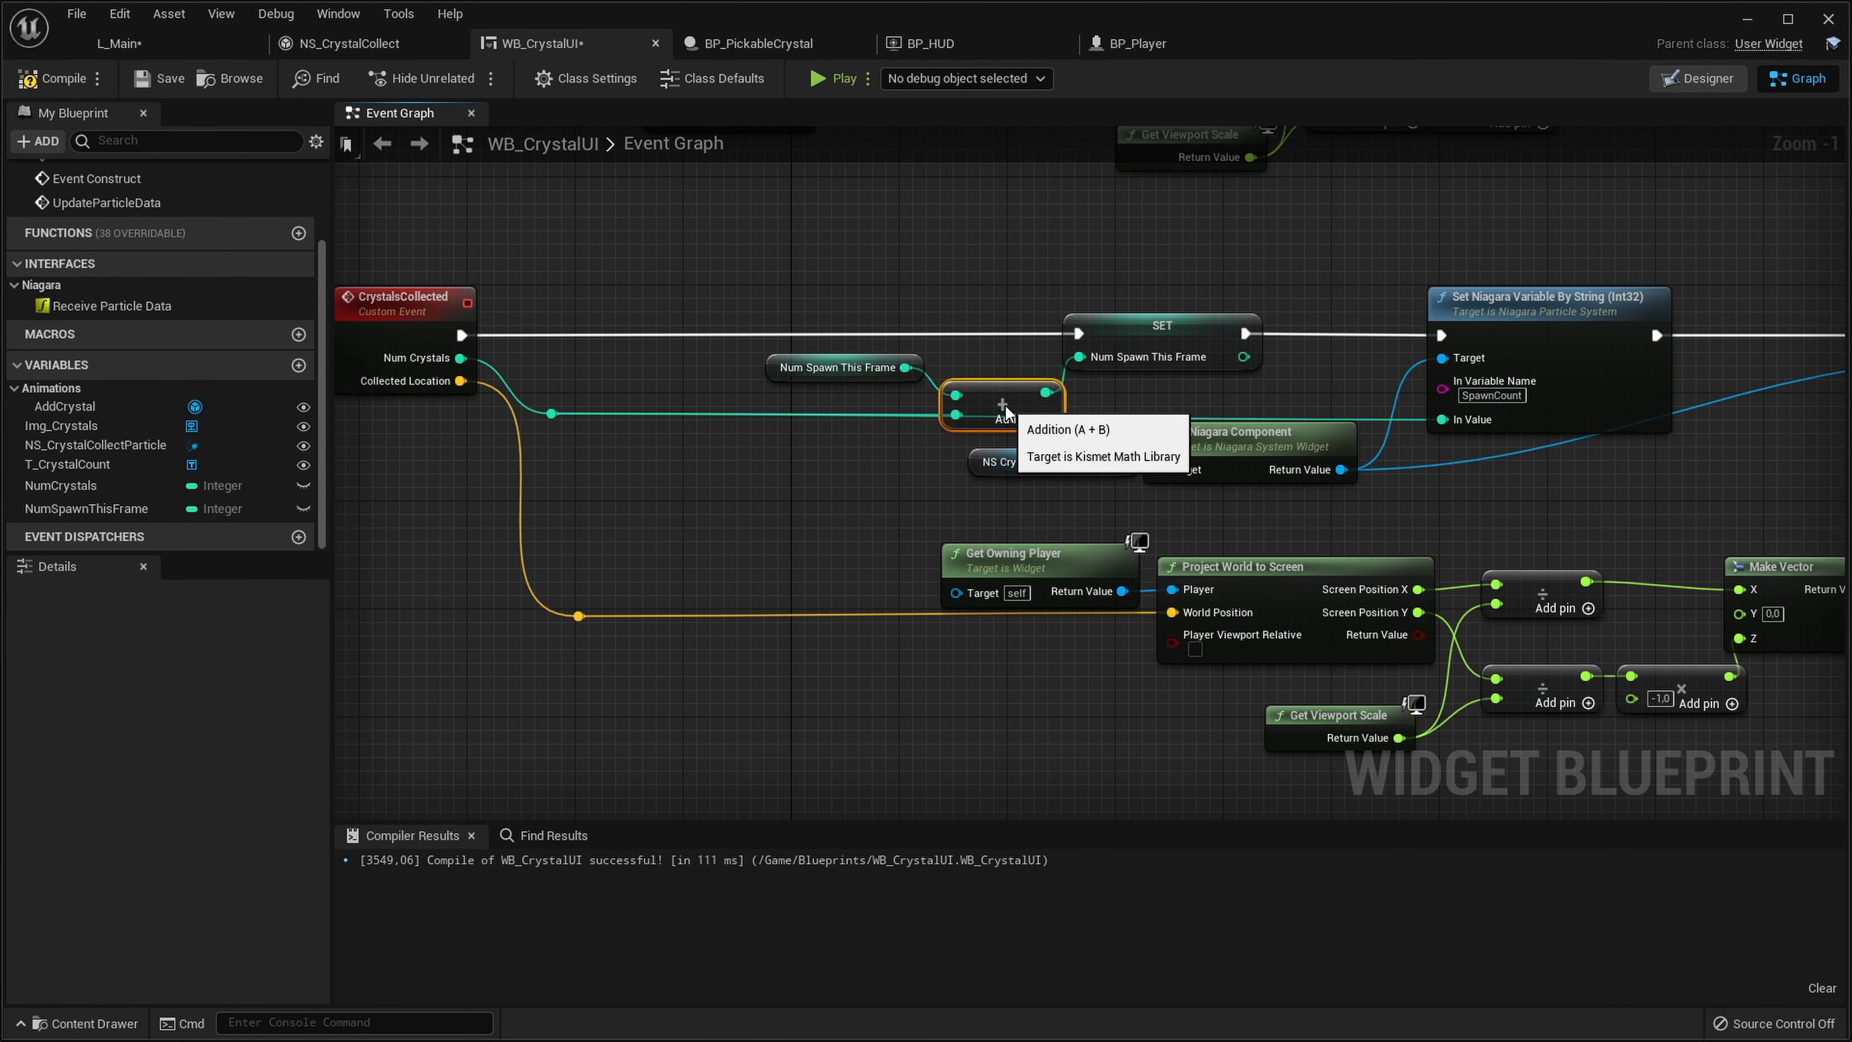
Disconnect Num Crystals from the SpawnCount setter's In Value and connect the Set NumSpawnThisFrame output to it instead
alt+click(1448, 420)
right_drag(1299, 386, 1017, 363)
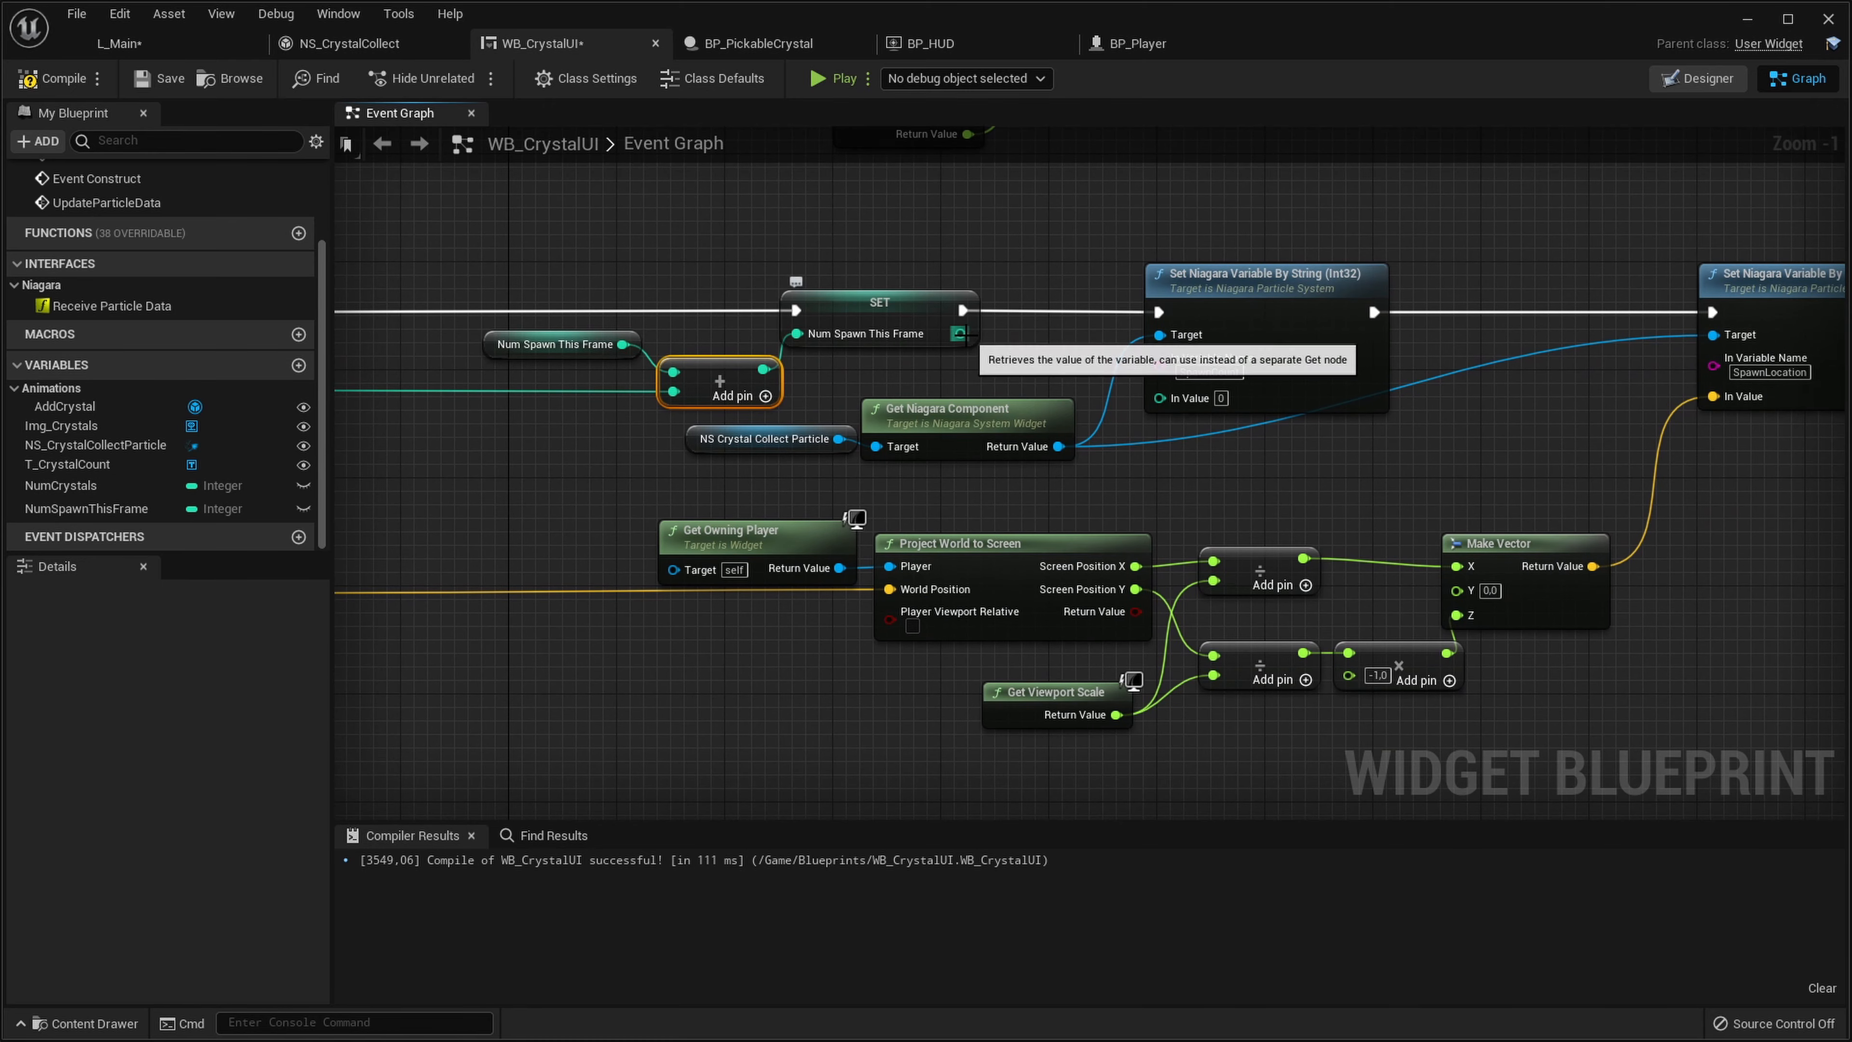
drag(962, 333, 1178, 400)
click(1378, 473)
Add a Delay node with a duration of 0.0 after Activate System and connect their execution pins
scroll(1381, 474, down, 4)
right_drag(1578, 481, 1083, 360)
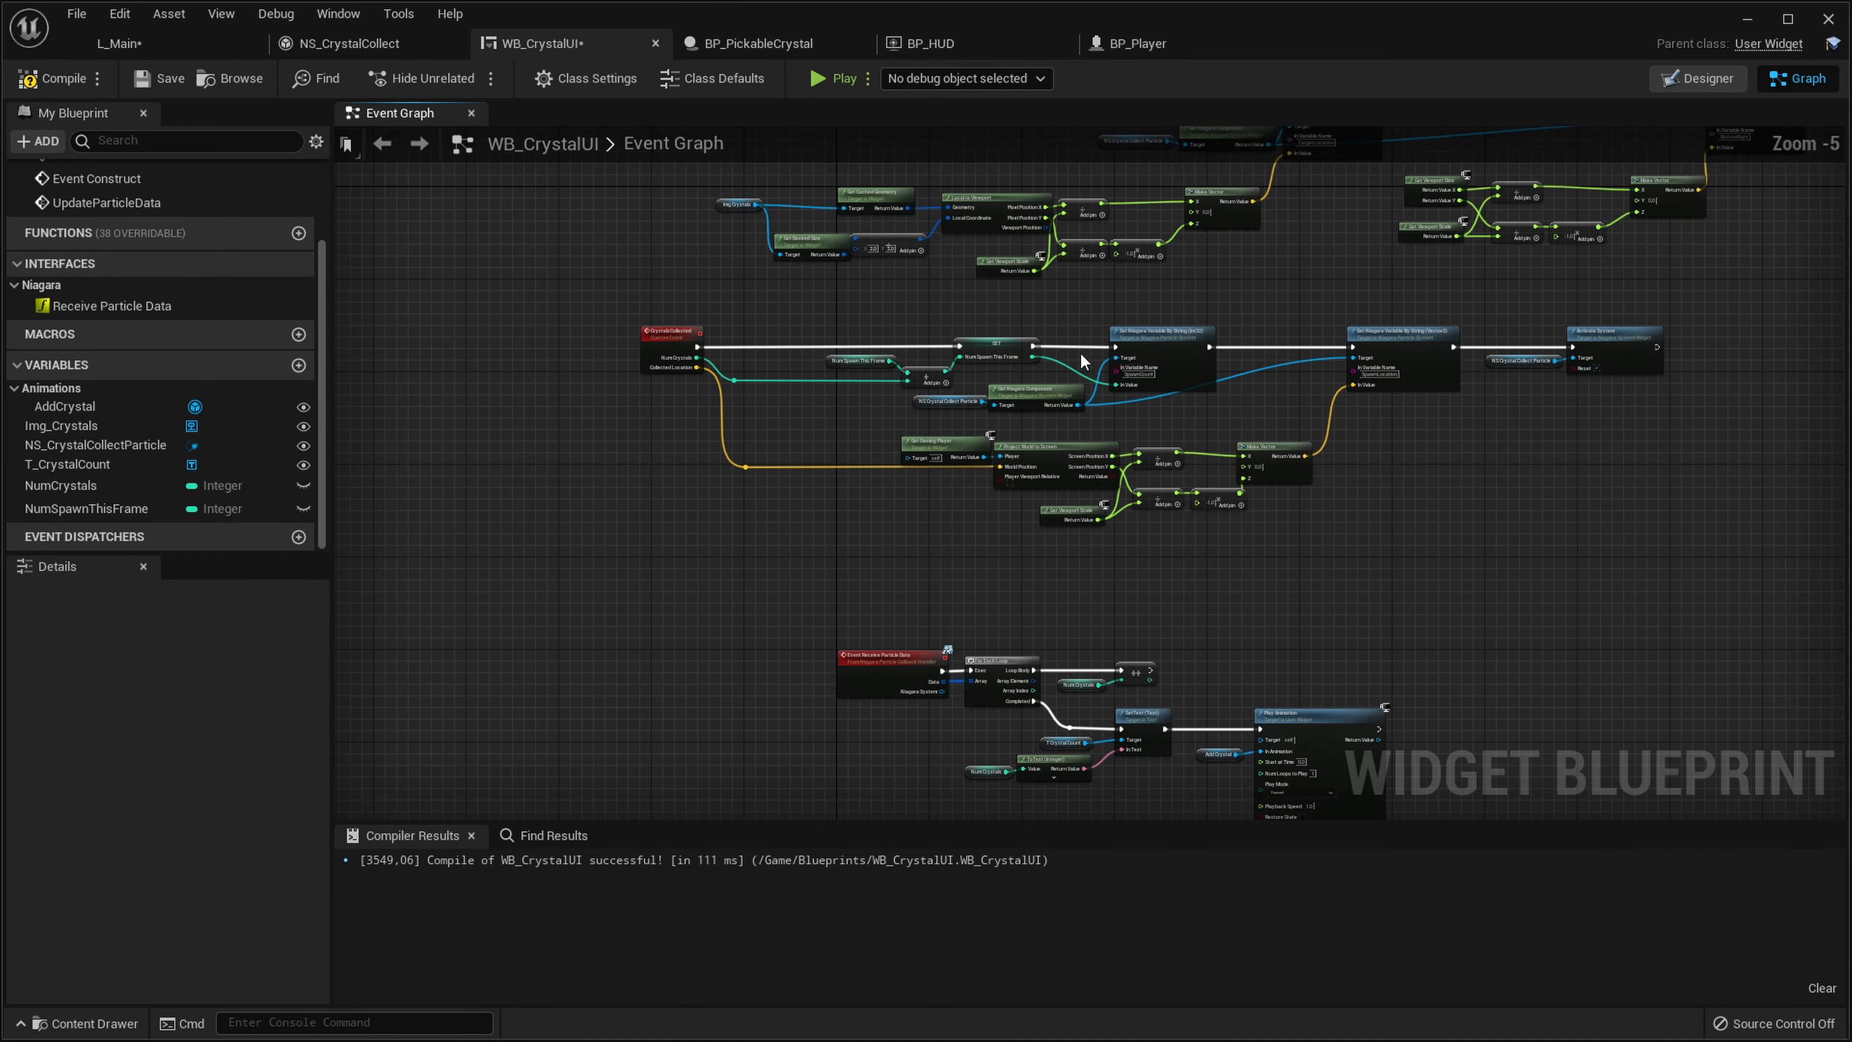
scroll(1285, 380, up, 5)
right_drag(1311, 446, 783, 497)
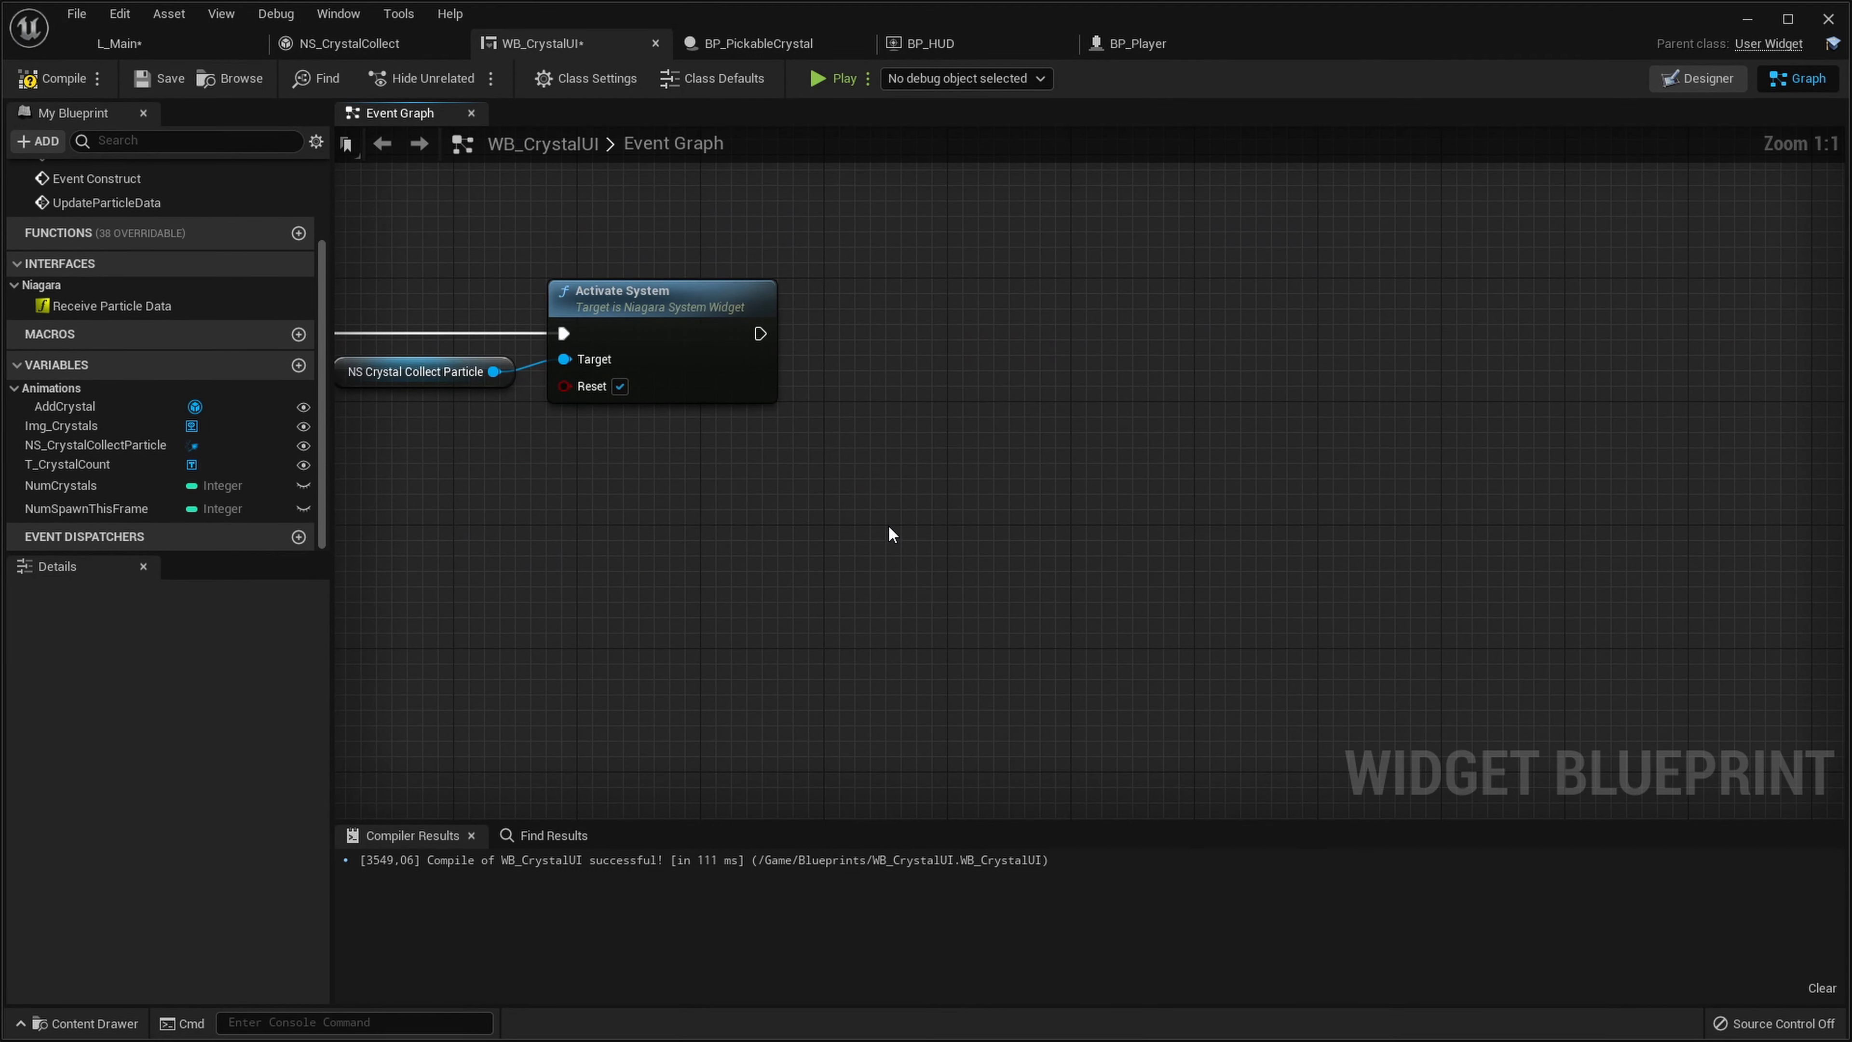
right_drag(797, 365, 773, 398)
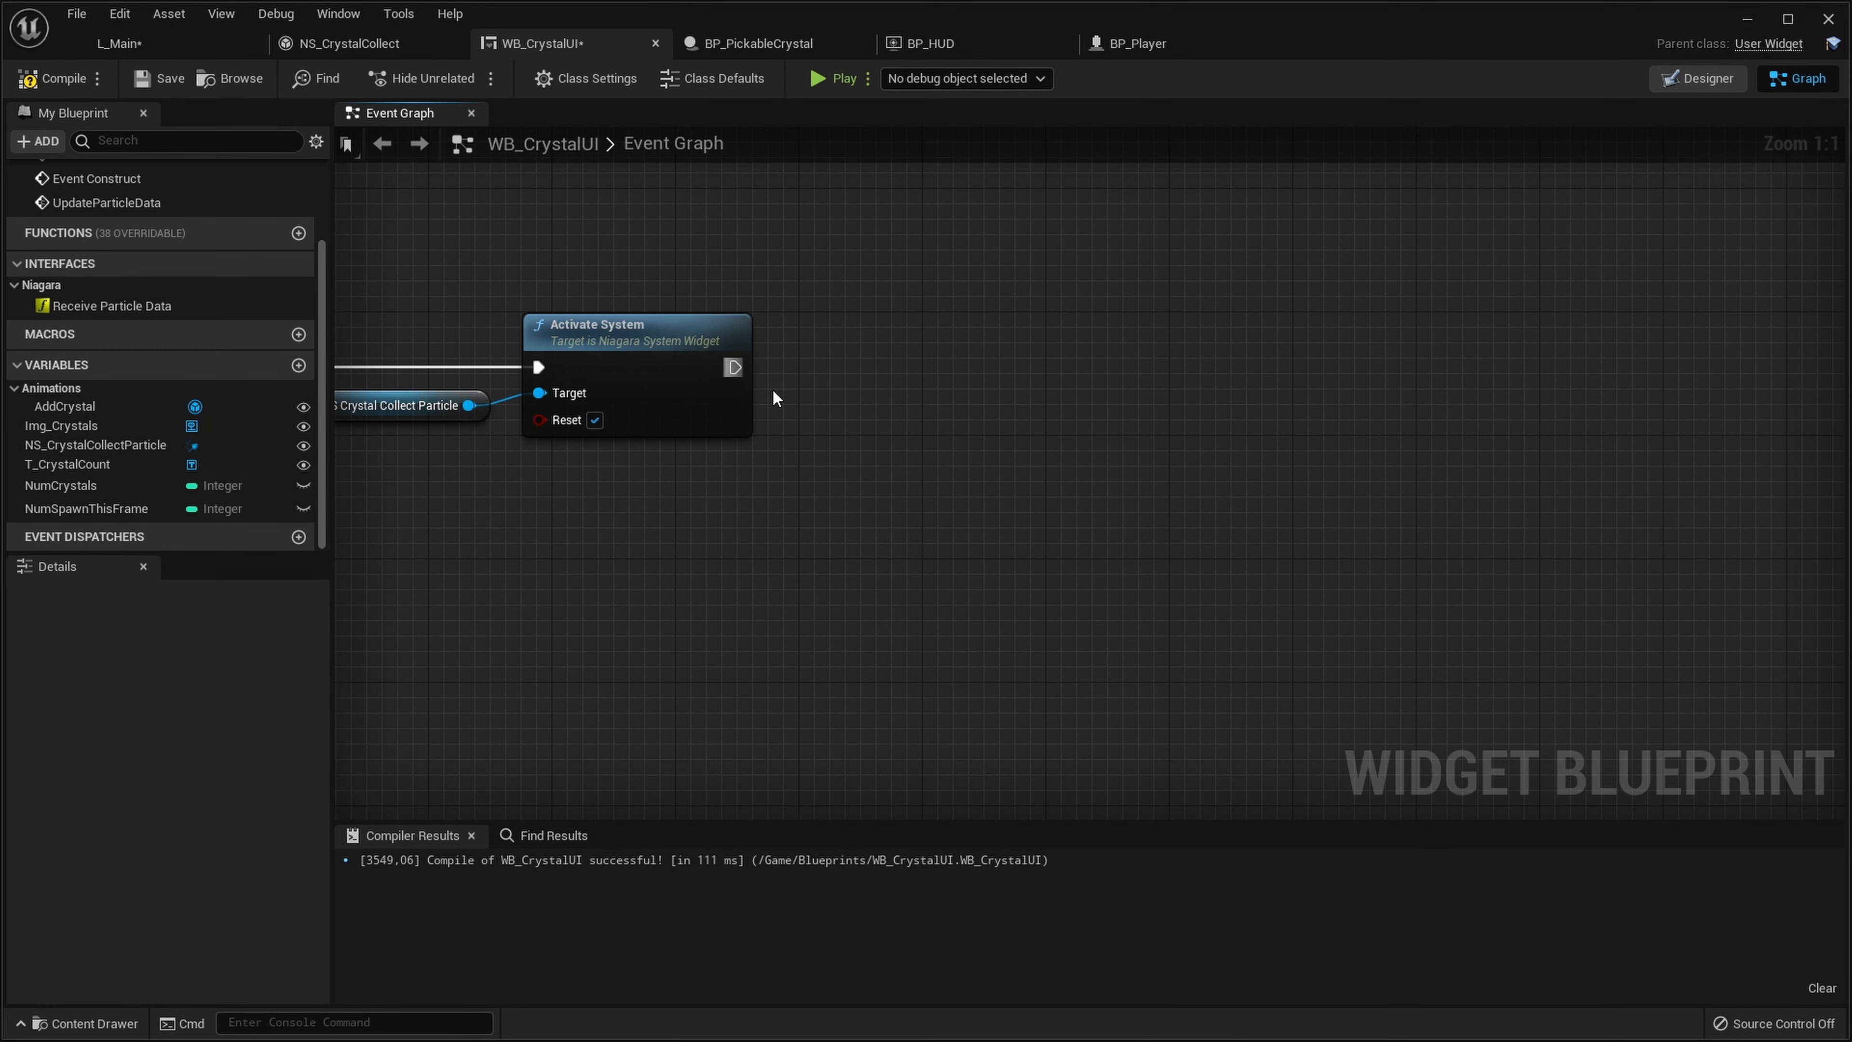
key(d)
click(836, 334)
click(928, 397)
text(1)
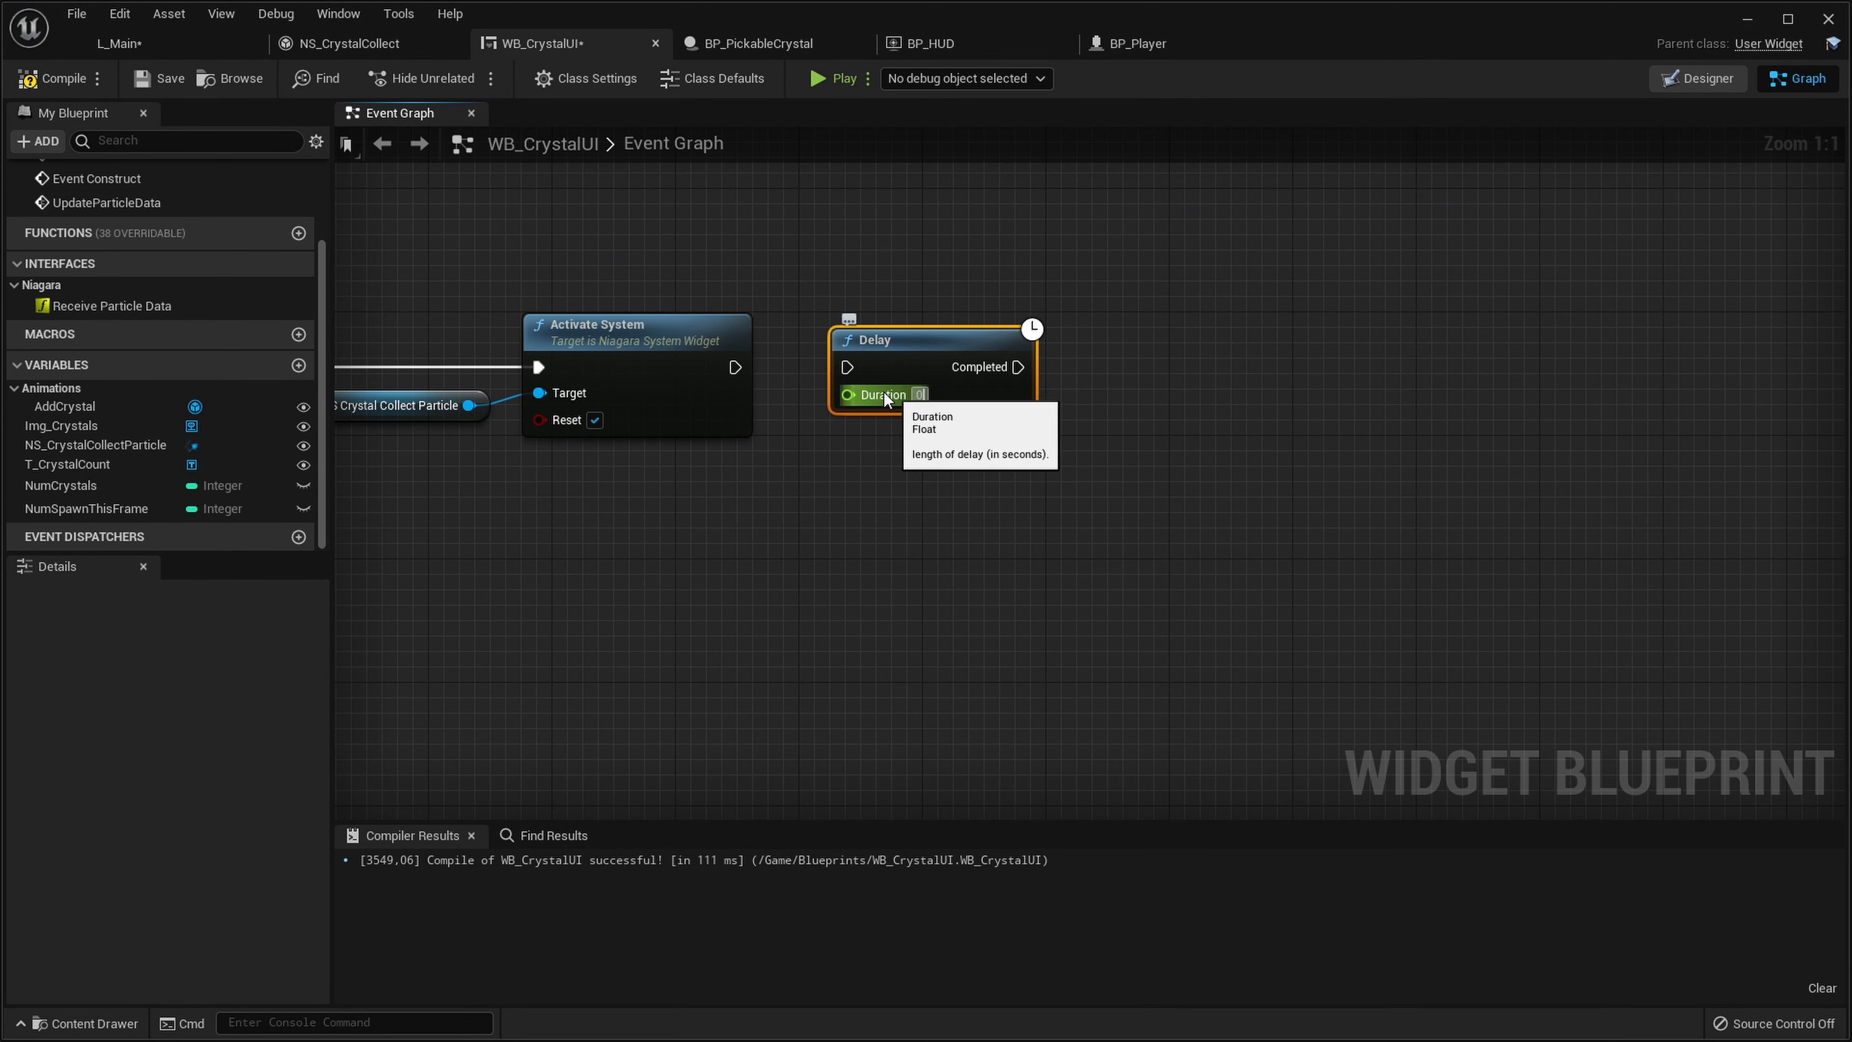
key(Return)
drag(849, 376, 755, 374)
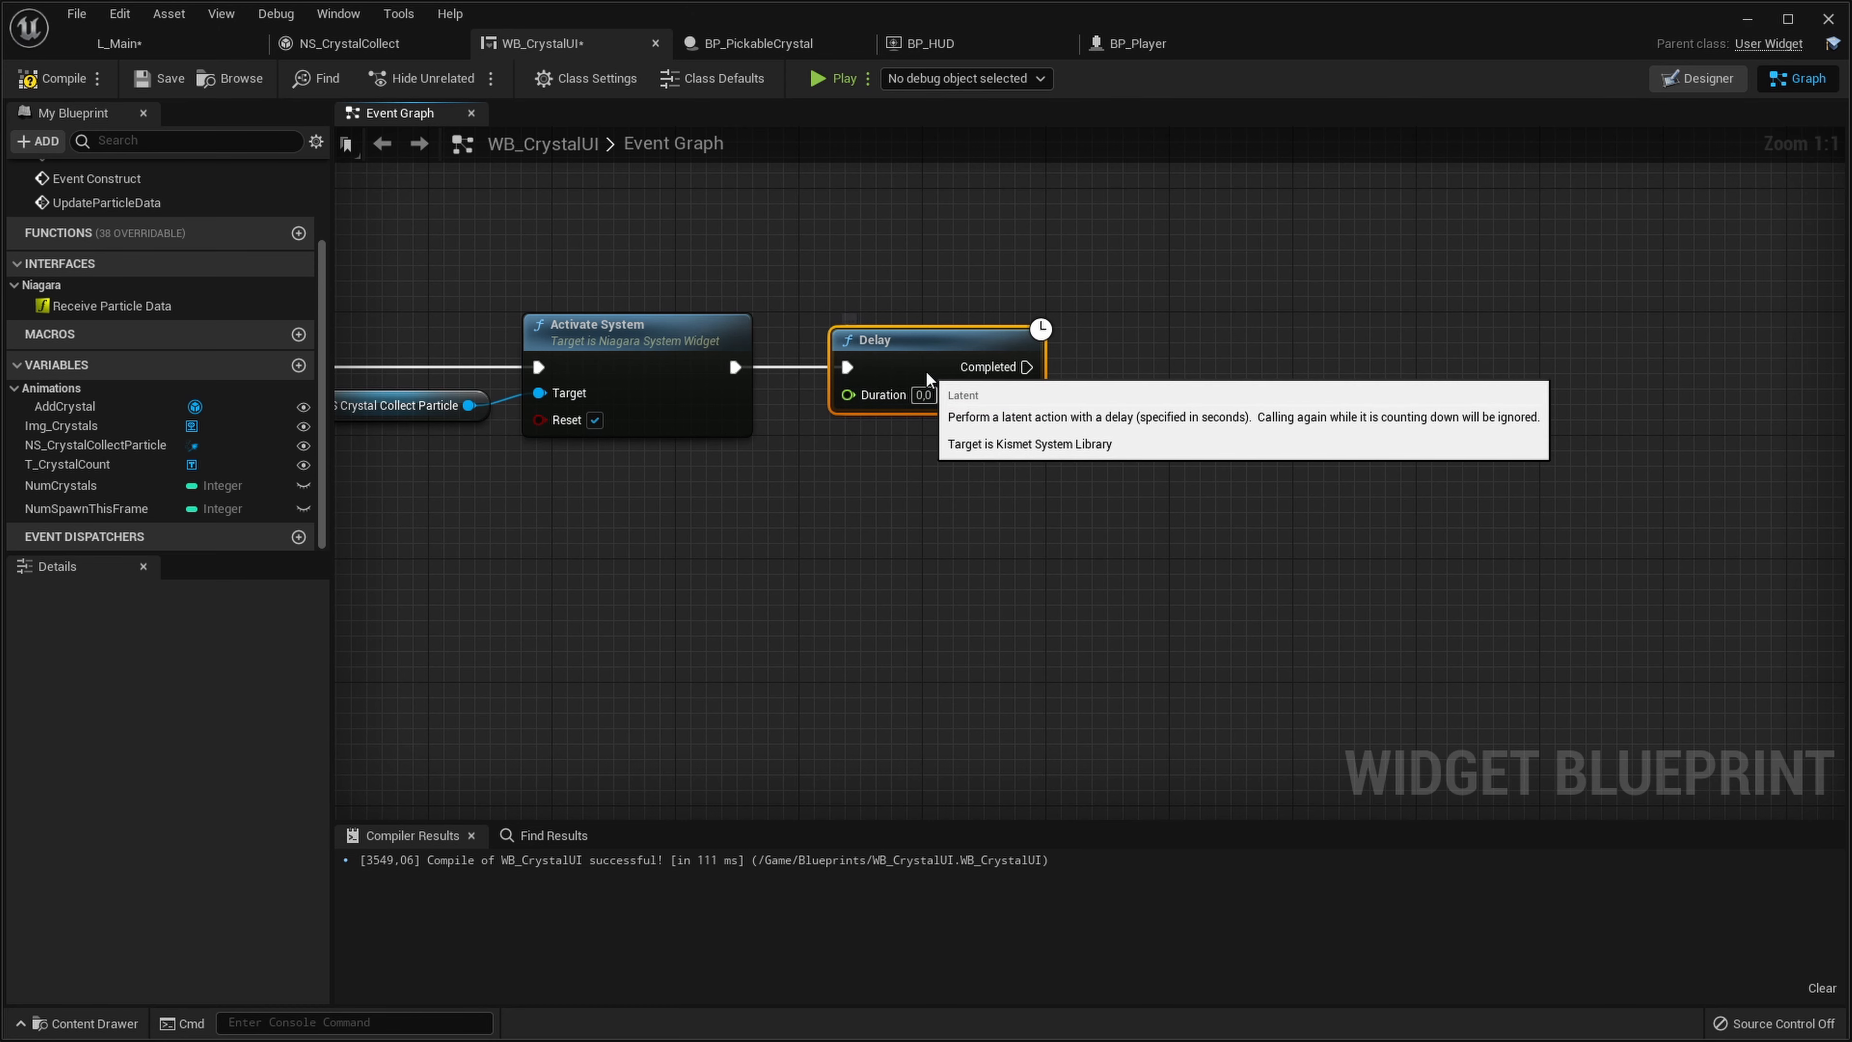
Add a Set NumSpawnThisFrame node with value 0 on the Delay's Completed output
click(946, 520)
right_drag(946, 520, 742, 525)
alt+drag(85, 508, 850, 376)
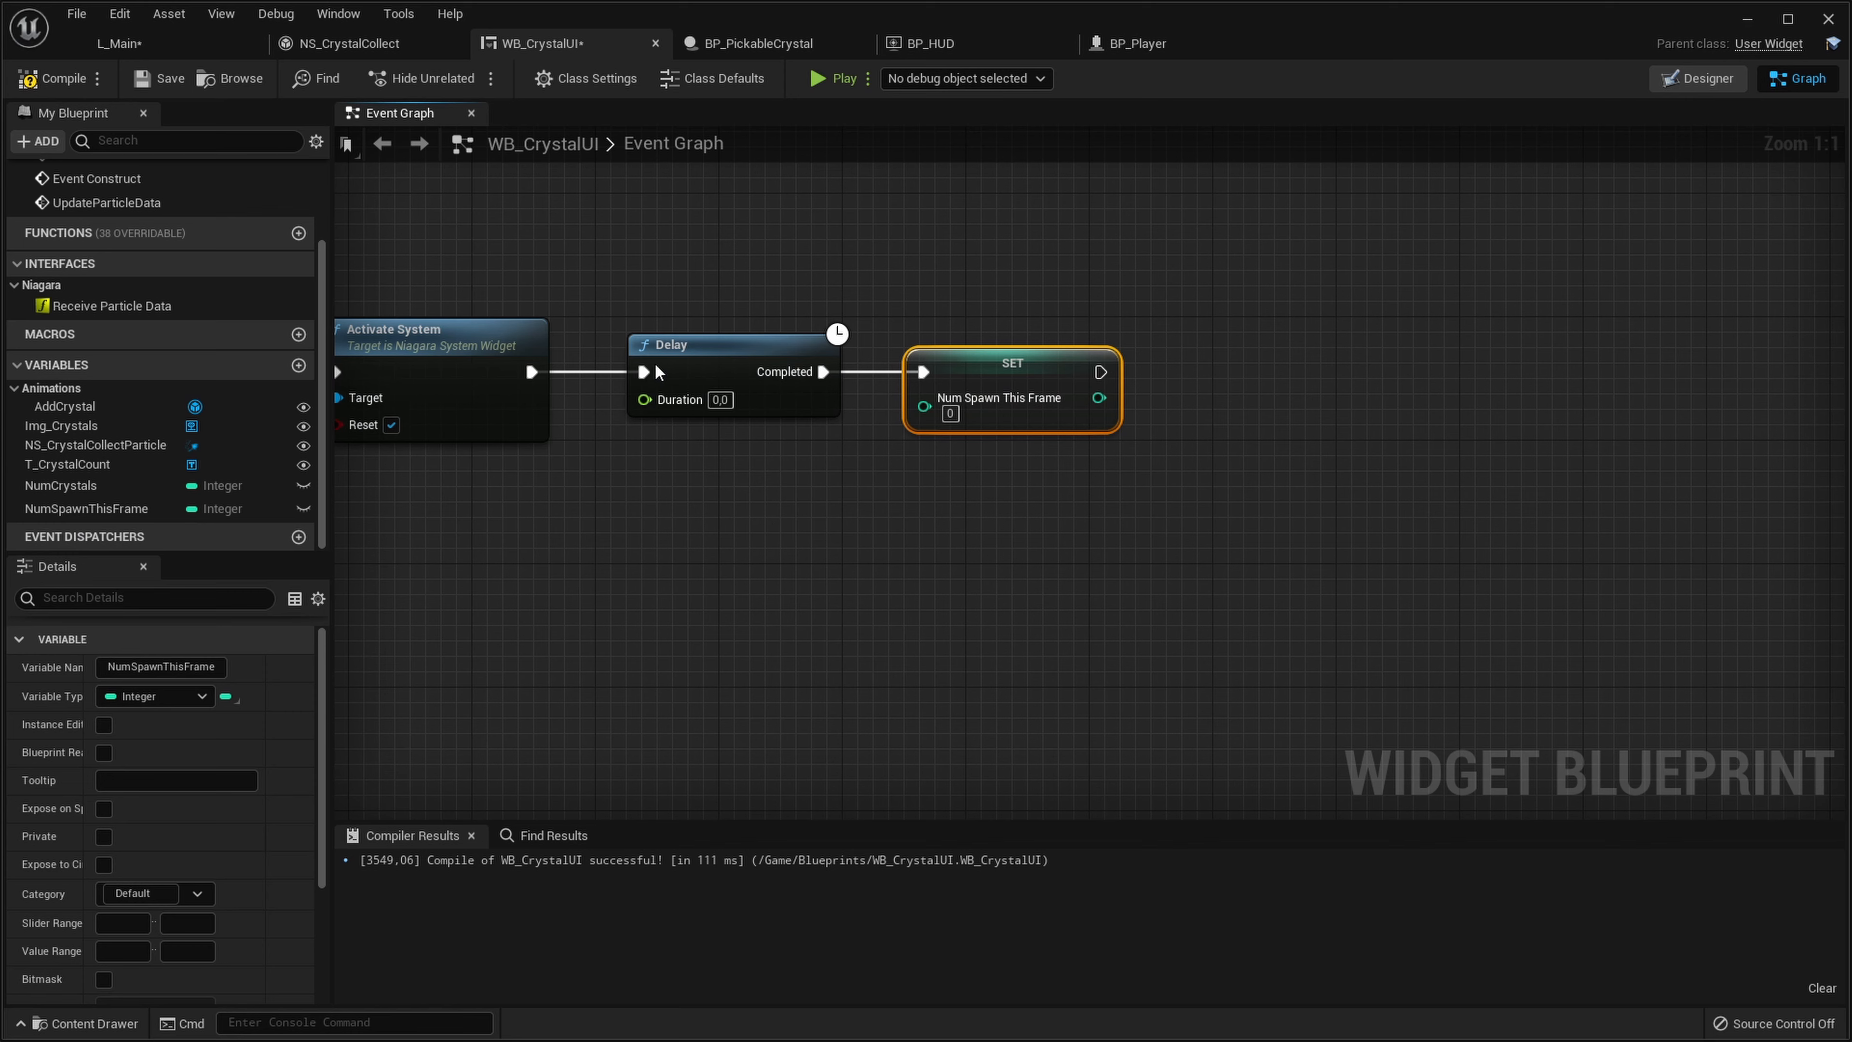
drag(613, 314, 878, 467)
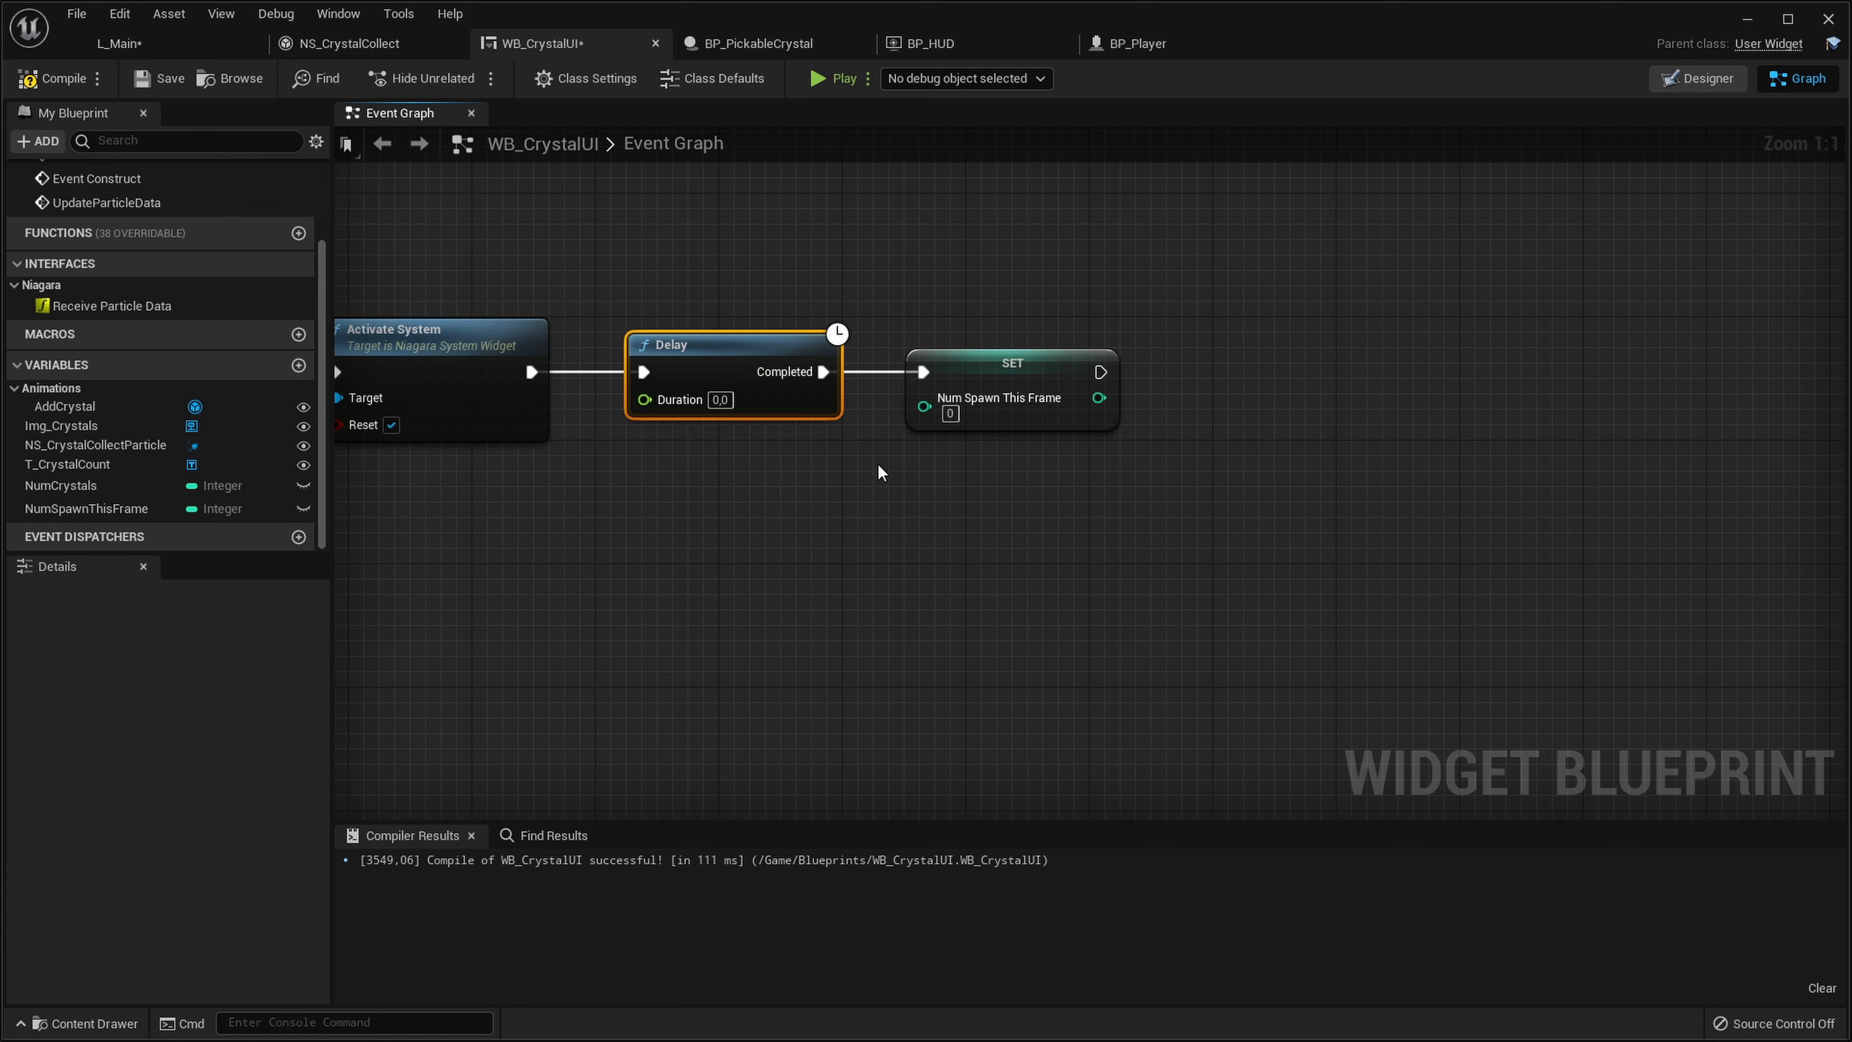
Paste three Delay nodes with 0.0 duration below the existing Delay and chain each Completed output to the following node's execution input
click(940, 535)
right_drag(978, 546, 1051, 519)
scroll(1117, 438, down, 2)
scroll(1116, 437, up, 2)
drag(973, 515, 828, 290)
right_drag(878, 565, 846, 443)
key(ctrl+v)
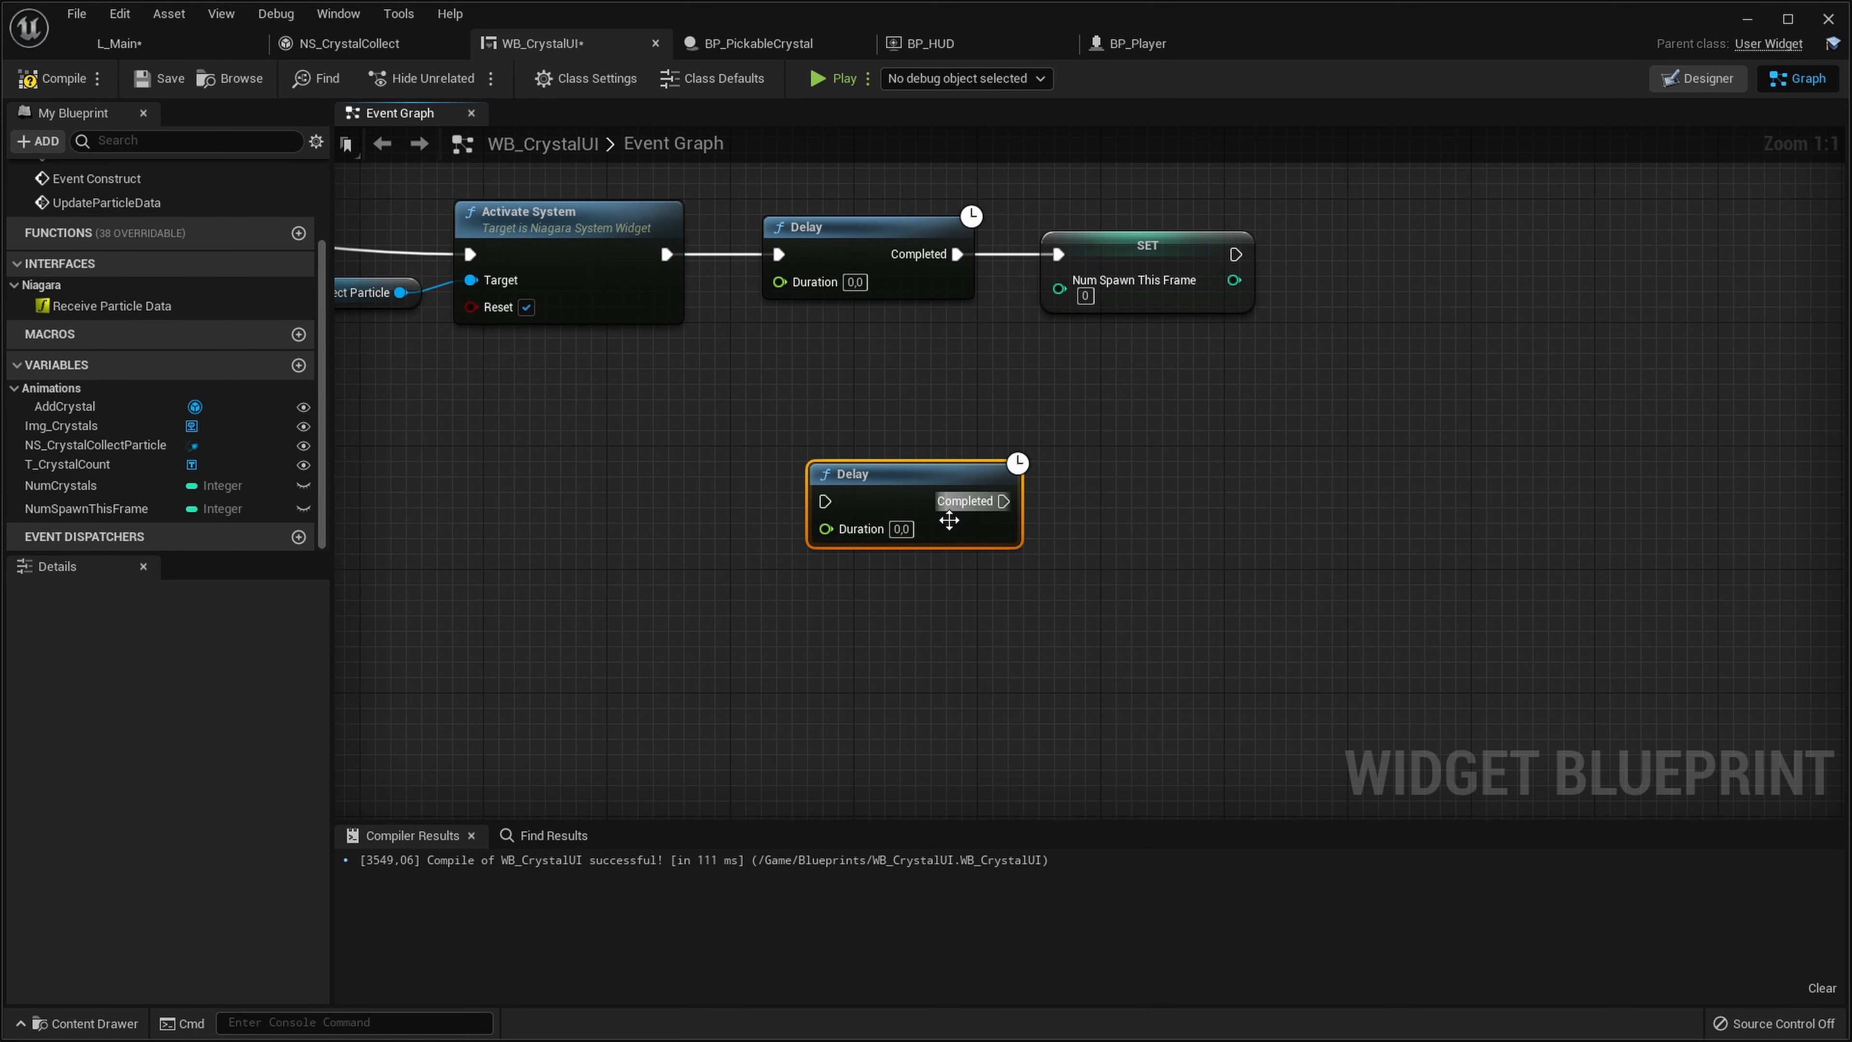
key(ctrl+v)
drag(1118, 501, 1004, 501)
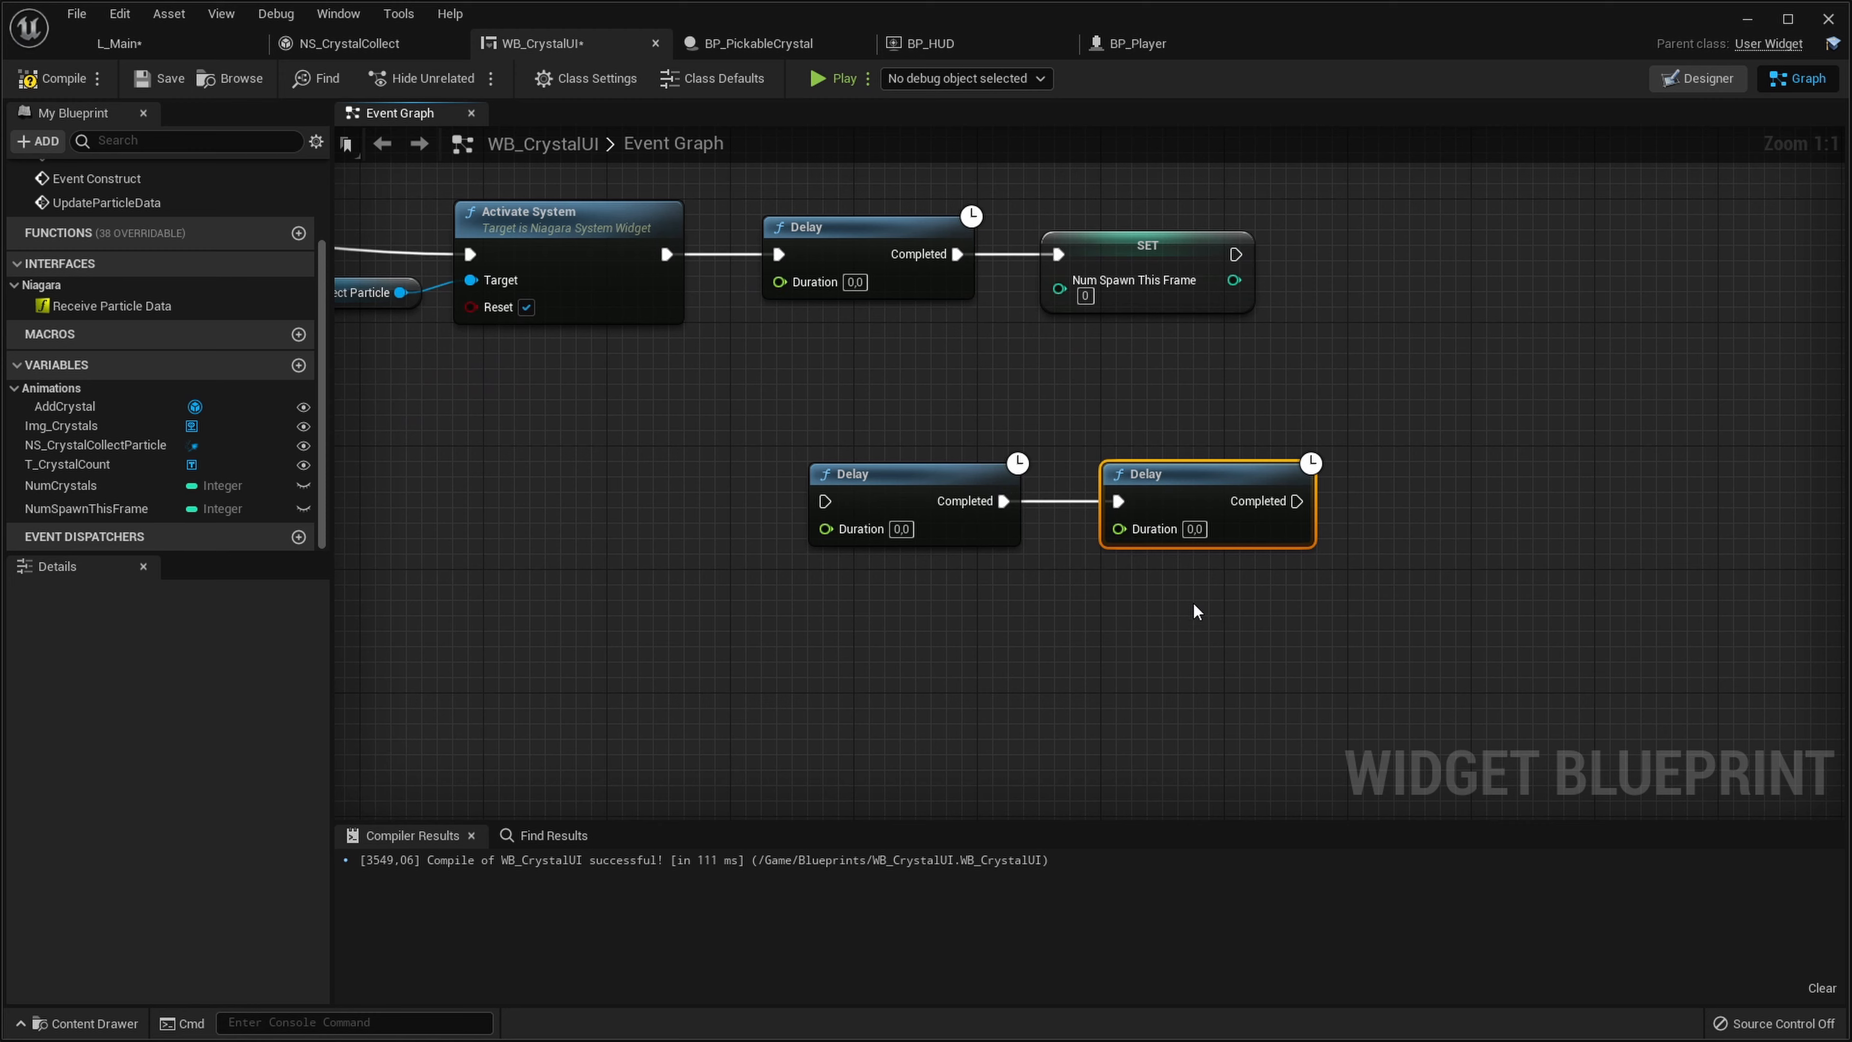
key(ctrl+v)
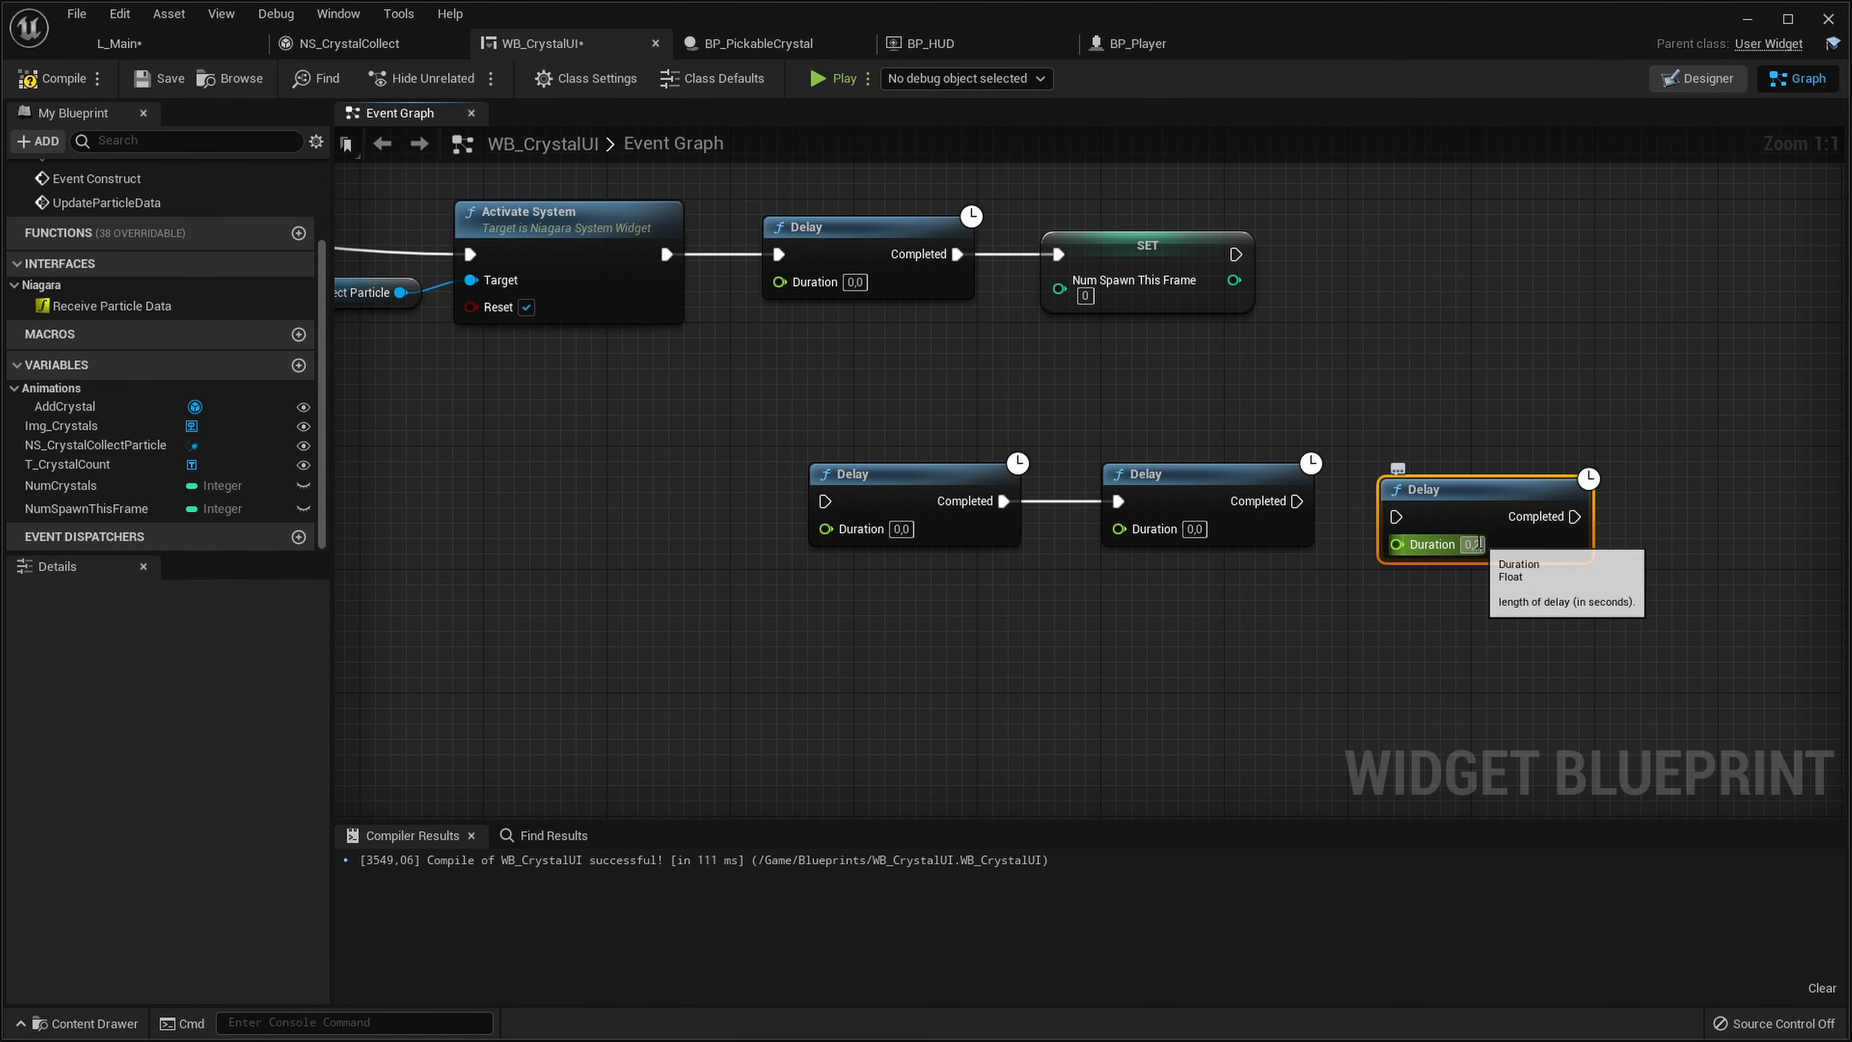
drag(1398, 517, 1297, 501)
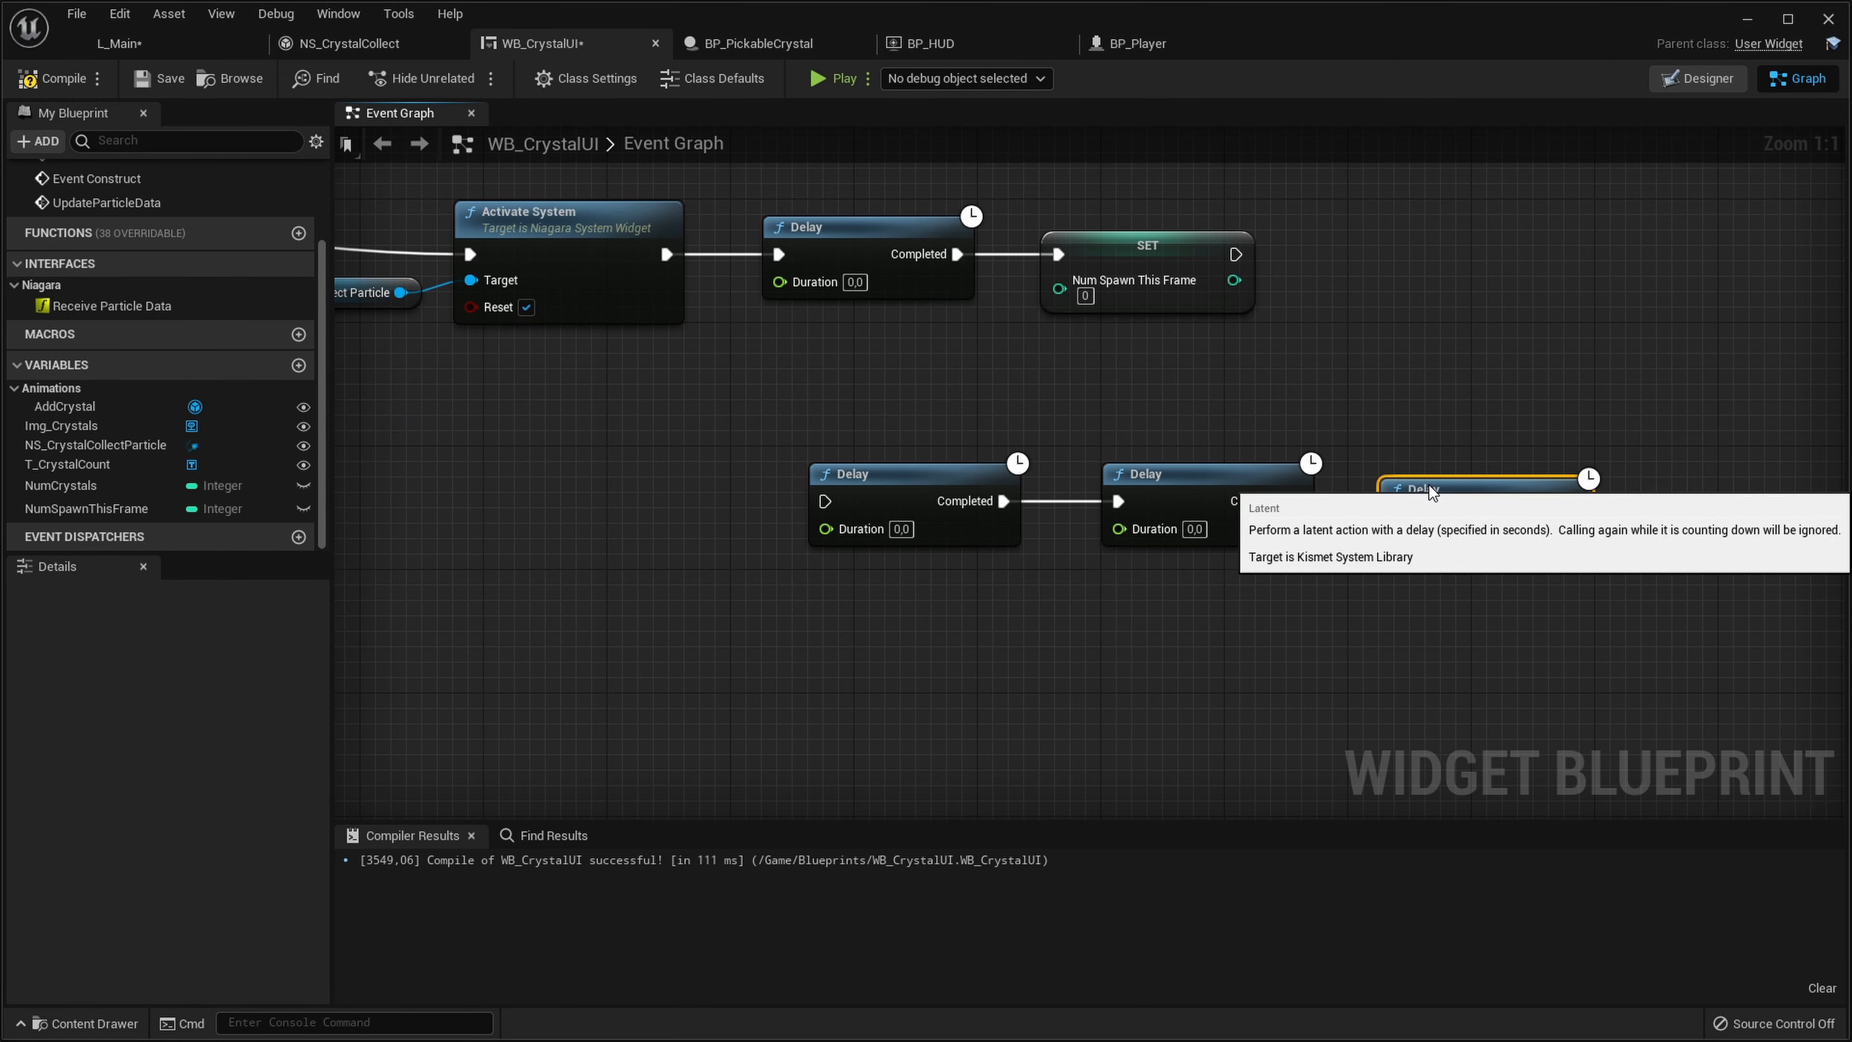
drag(1426, 497, 1432, 485)
click(1364, 586)
right_drag(1329, 567, 1127, 507)
drag(516, 336, 1490, 547)
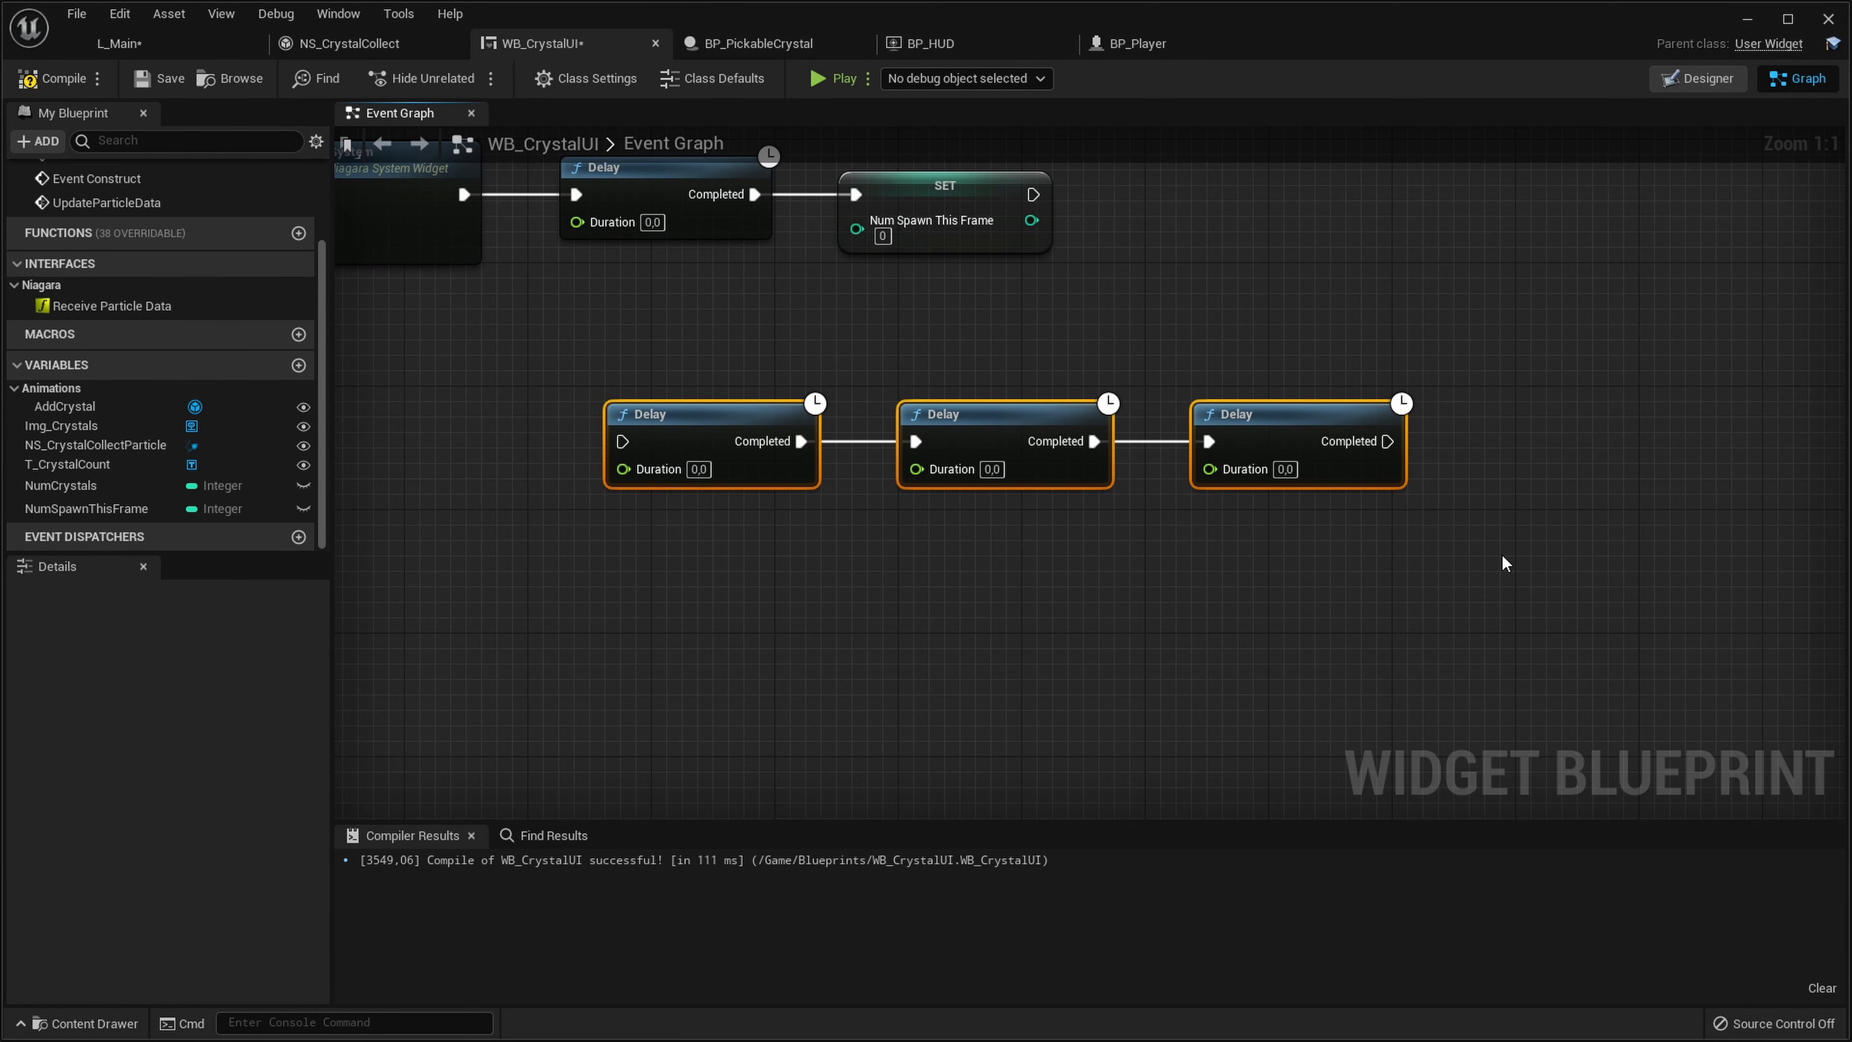
Delete the three chained Delay nodes below the main execution line
right_drag(1502, 553, 1598, 586)
drag(1589, 618, 607, 427)
key(Delete)
right_drag(607, 427, 852, 588)
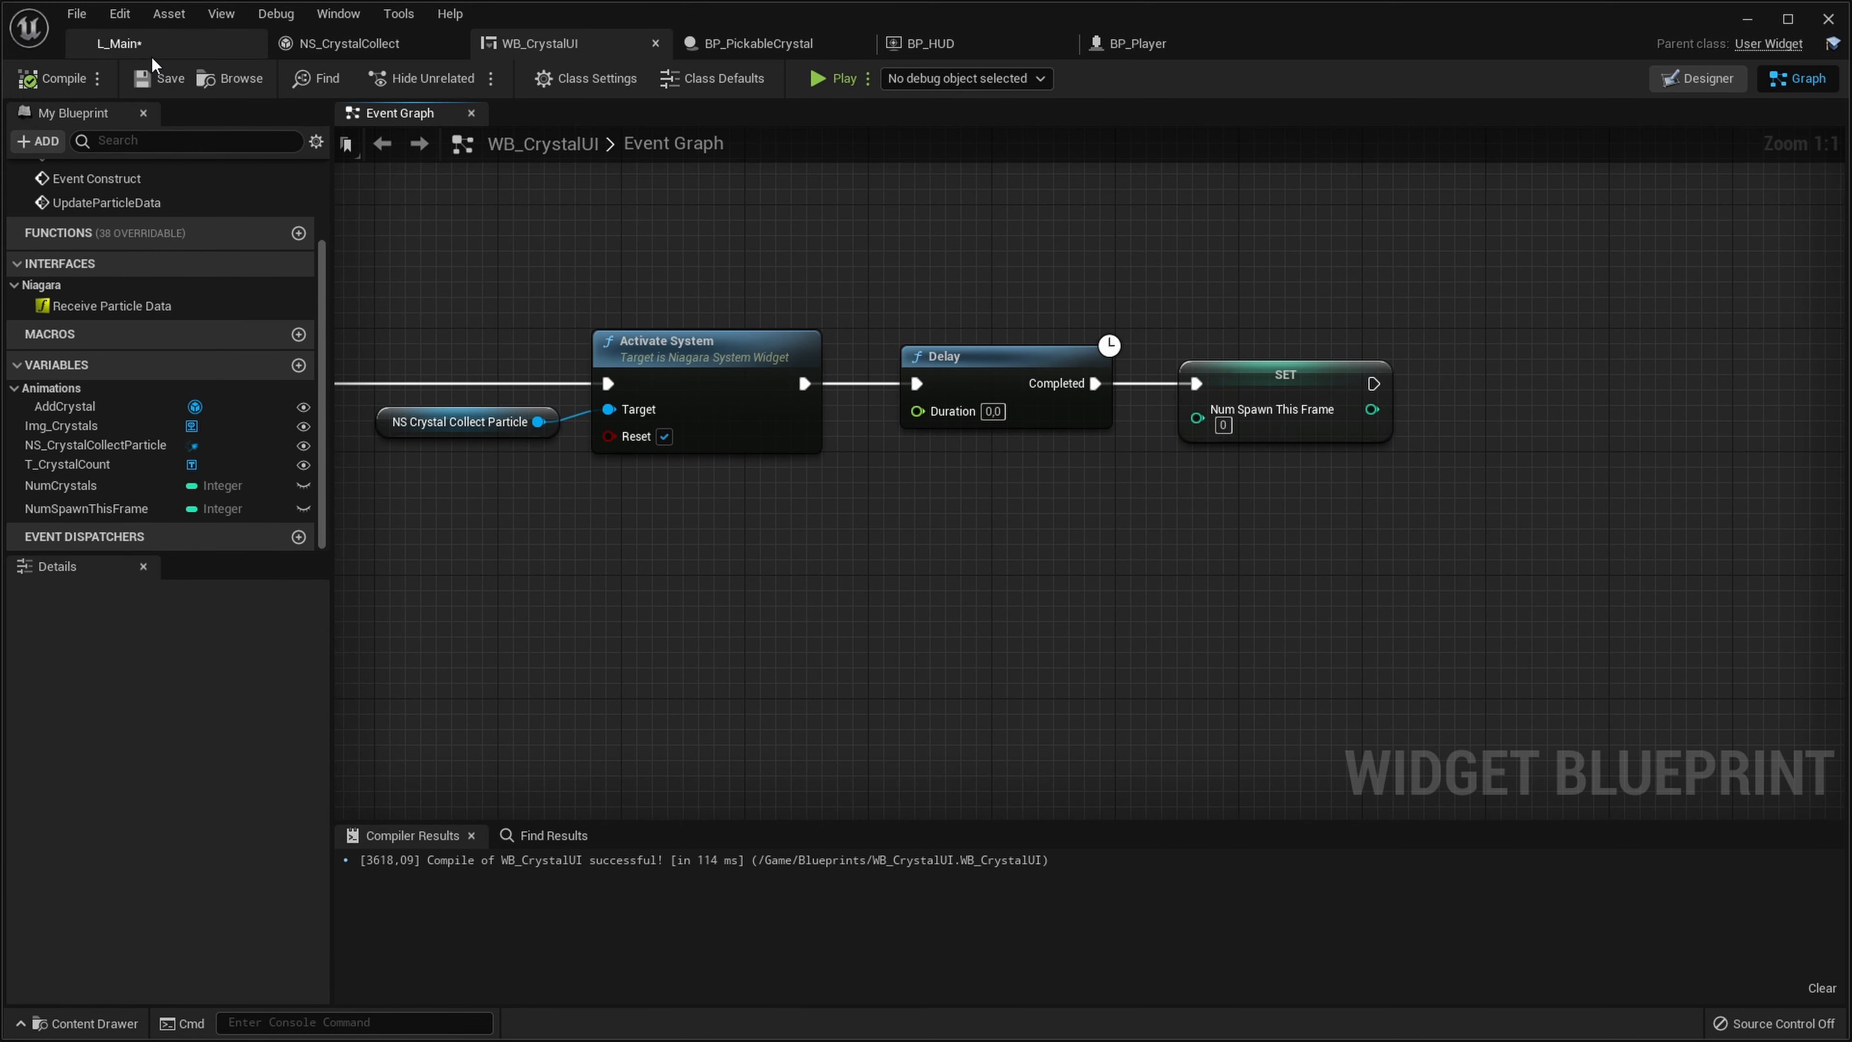
Play-test L_Main fullscreen, running and jumping through the level to collect crystals and check how their UI particles reach the counter
click(119, 43)
click(1055, 78)
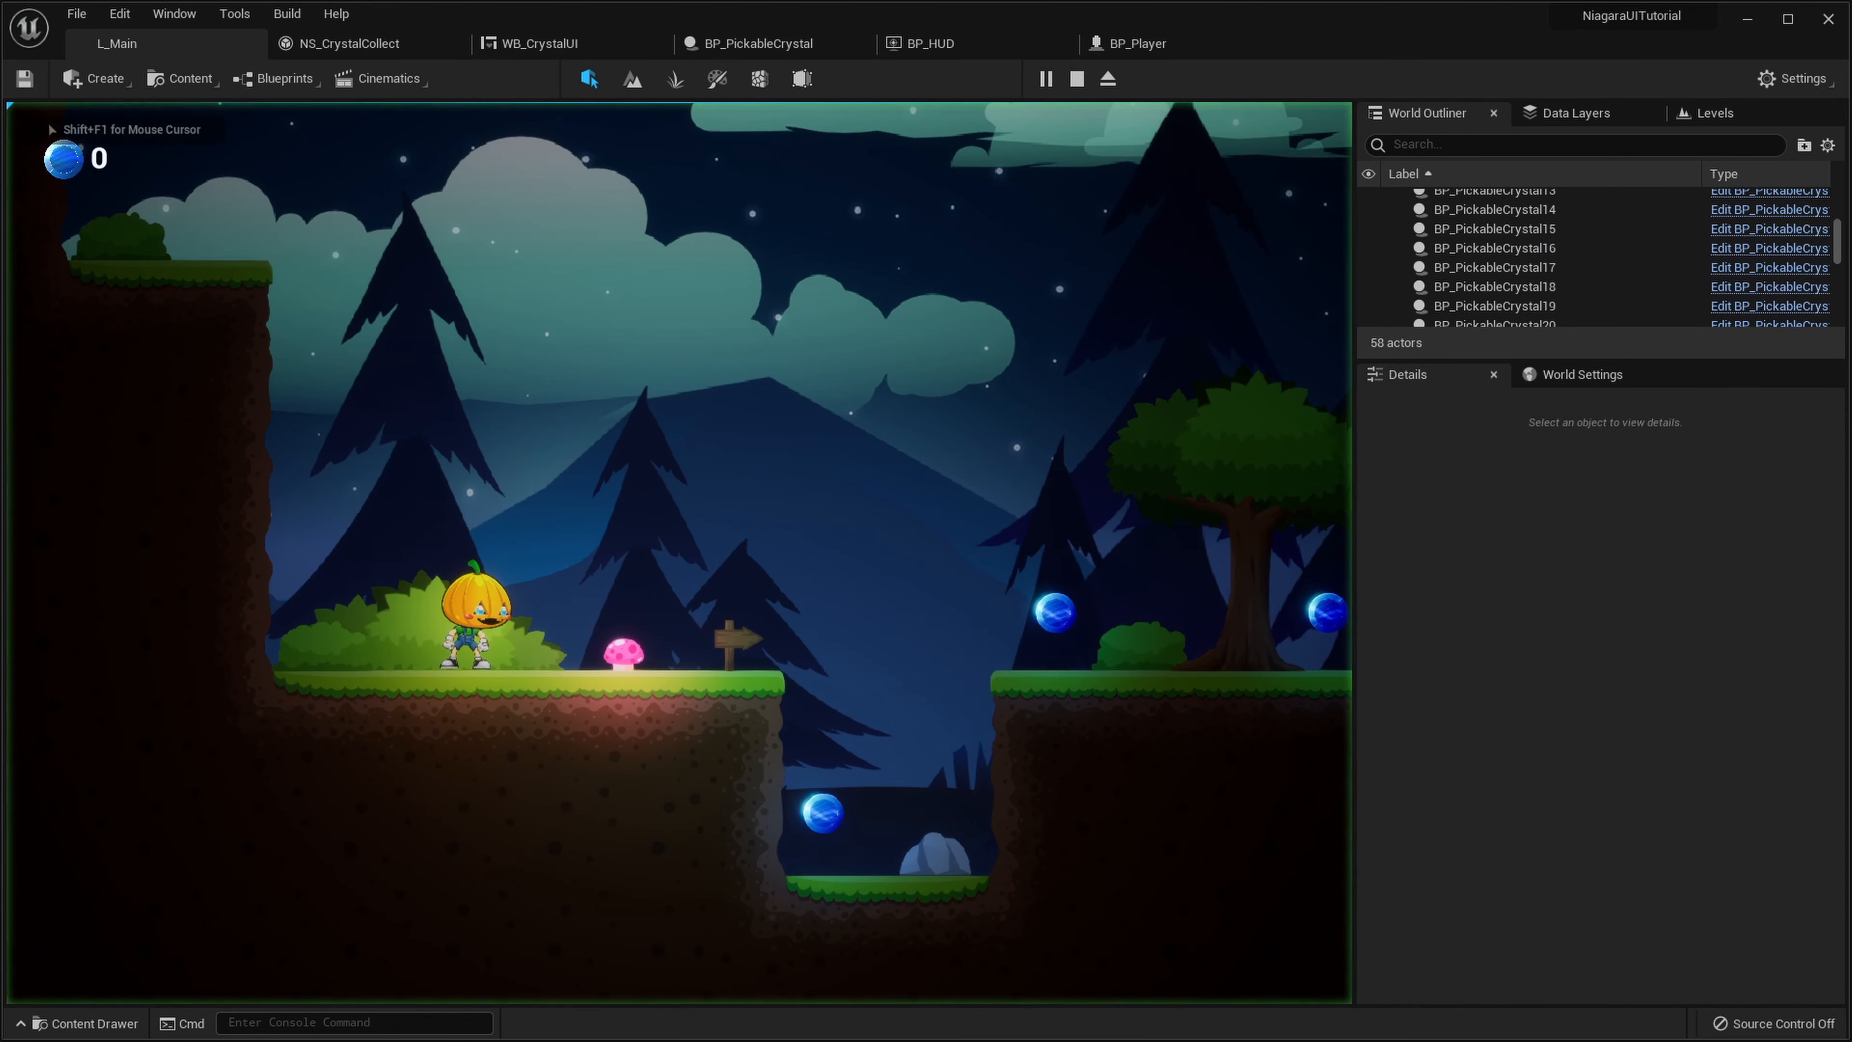
key(F11)
key(d)
key(space)
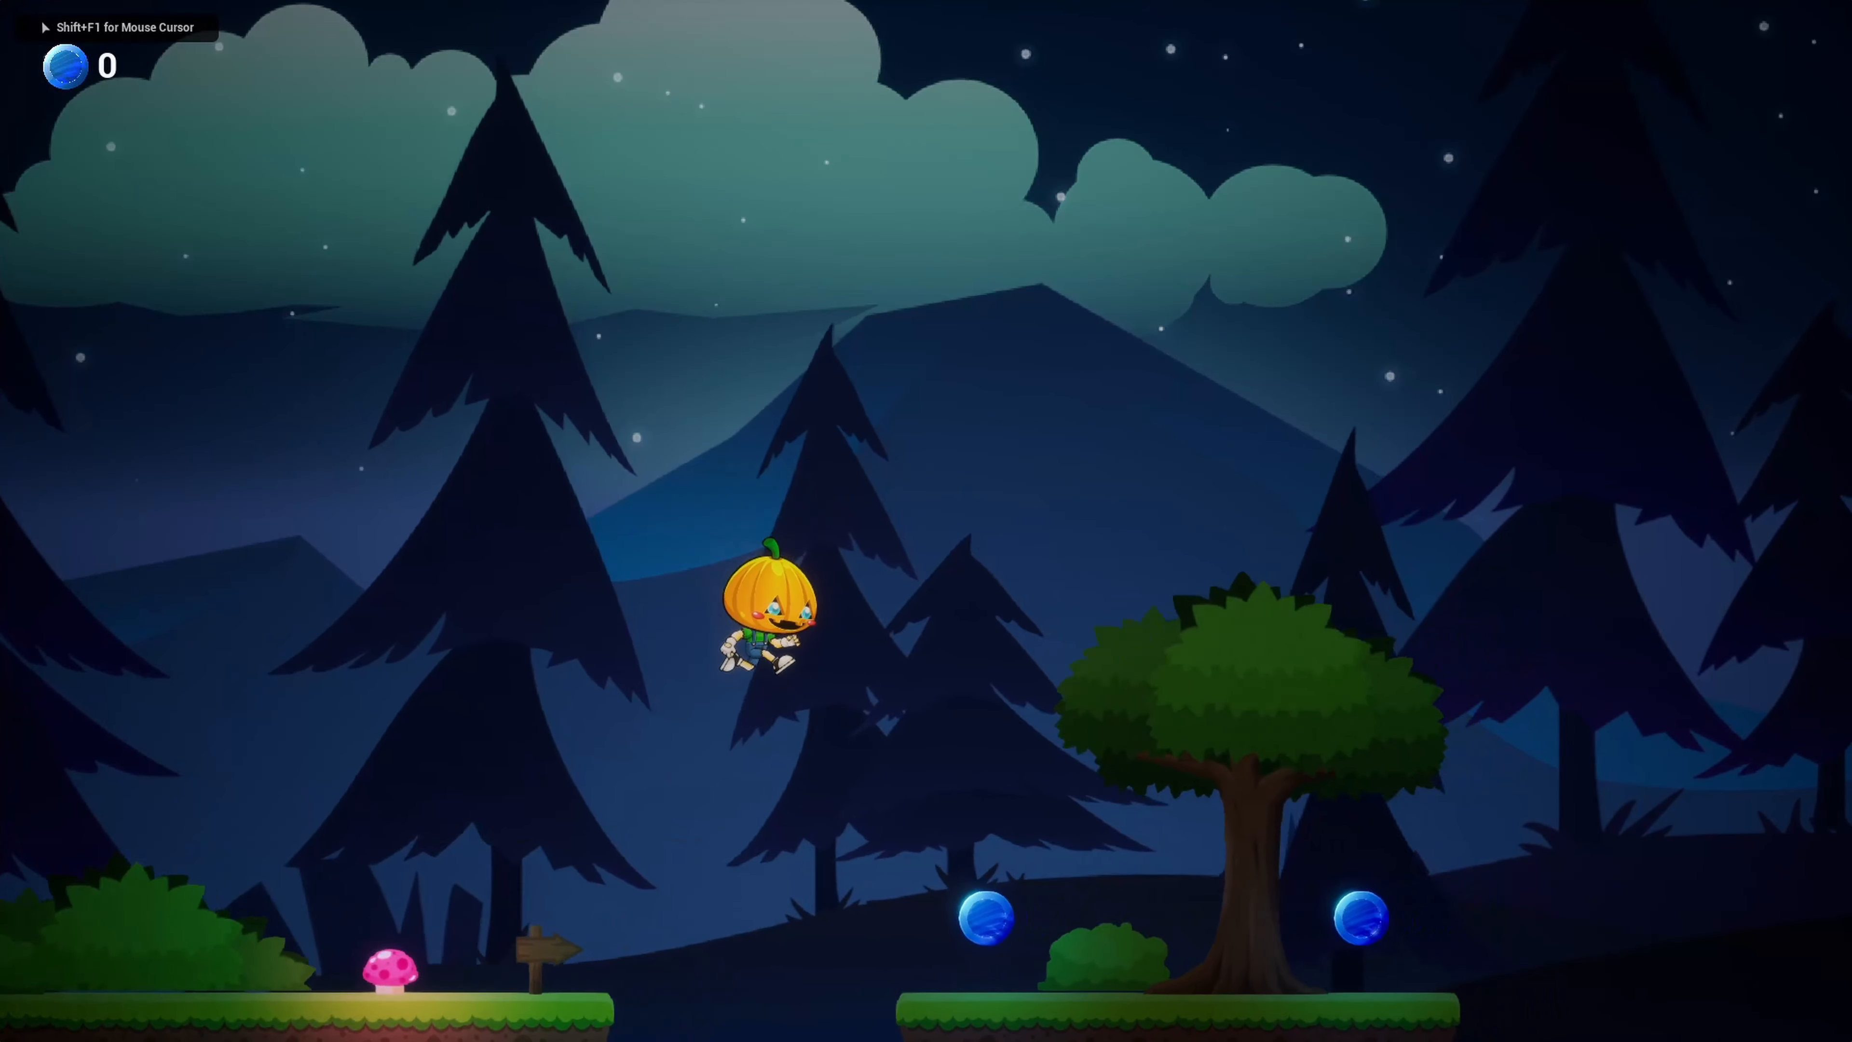
key(space)
key(a)
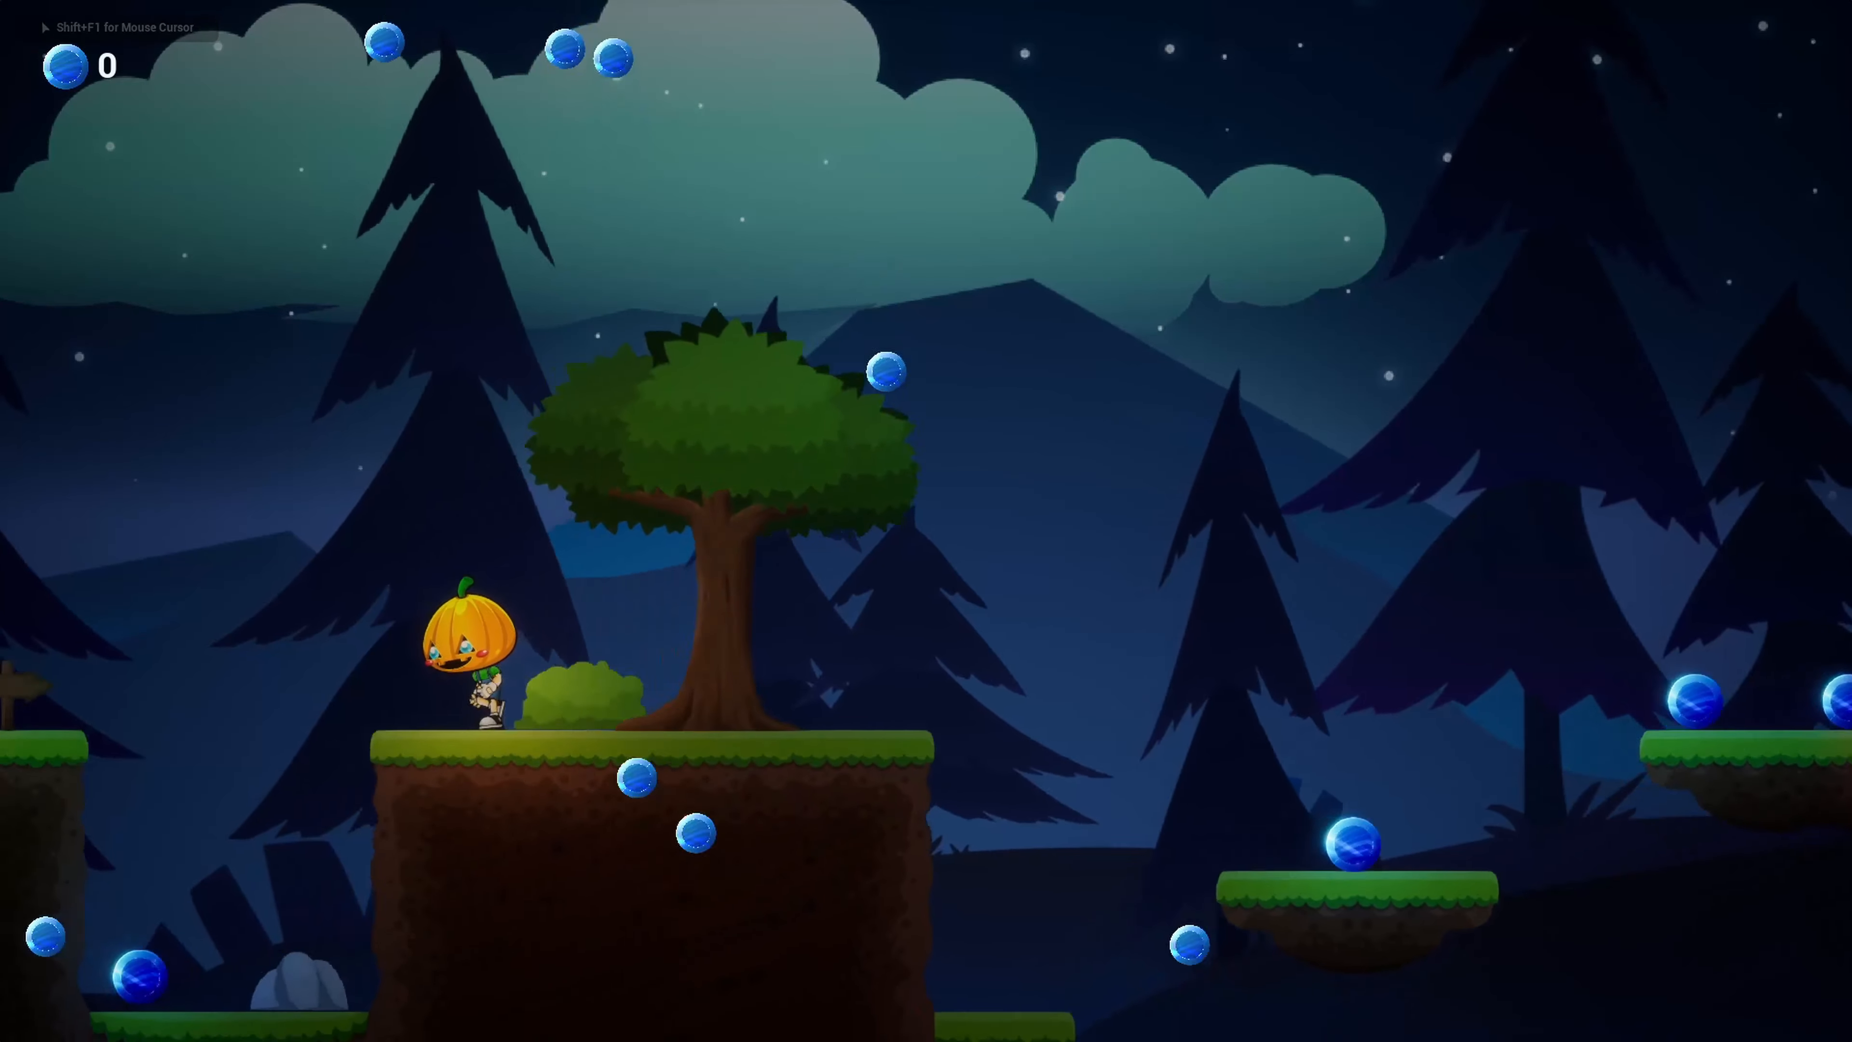
key(d)
key(space)
key(space)
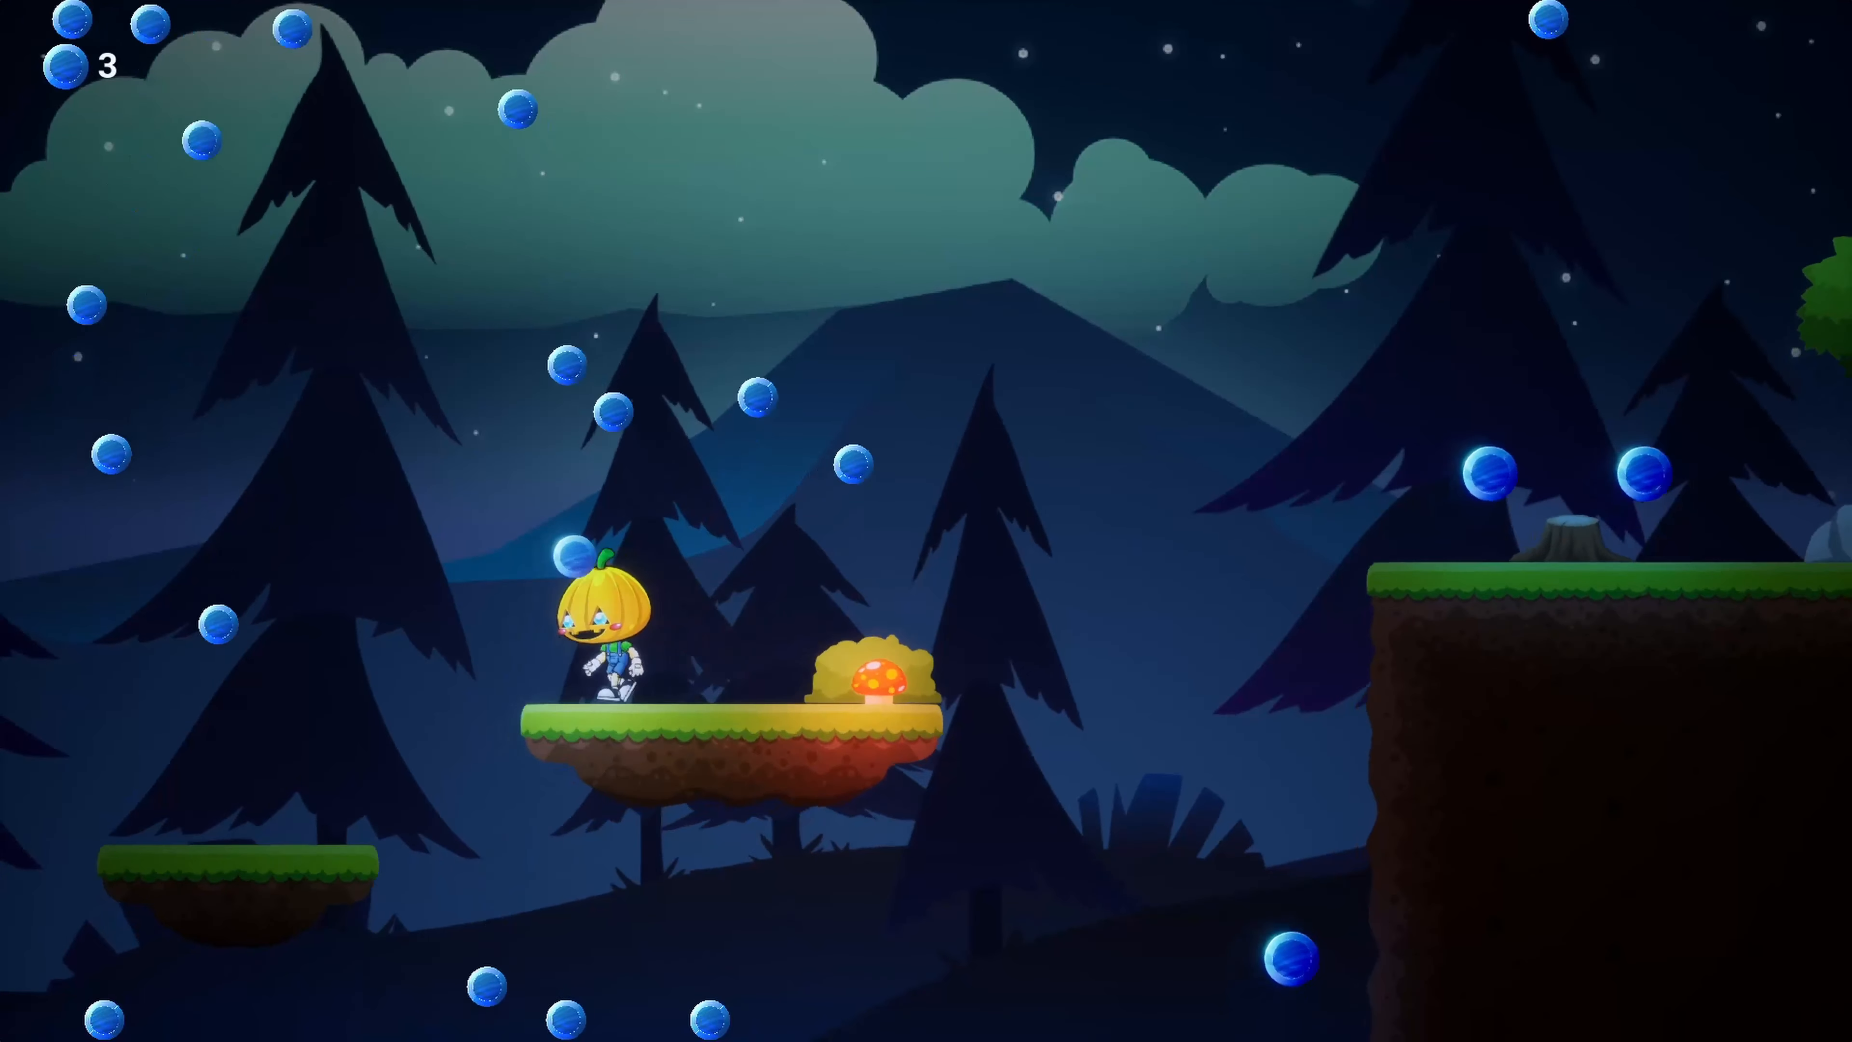
key(space)
key(a)
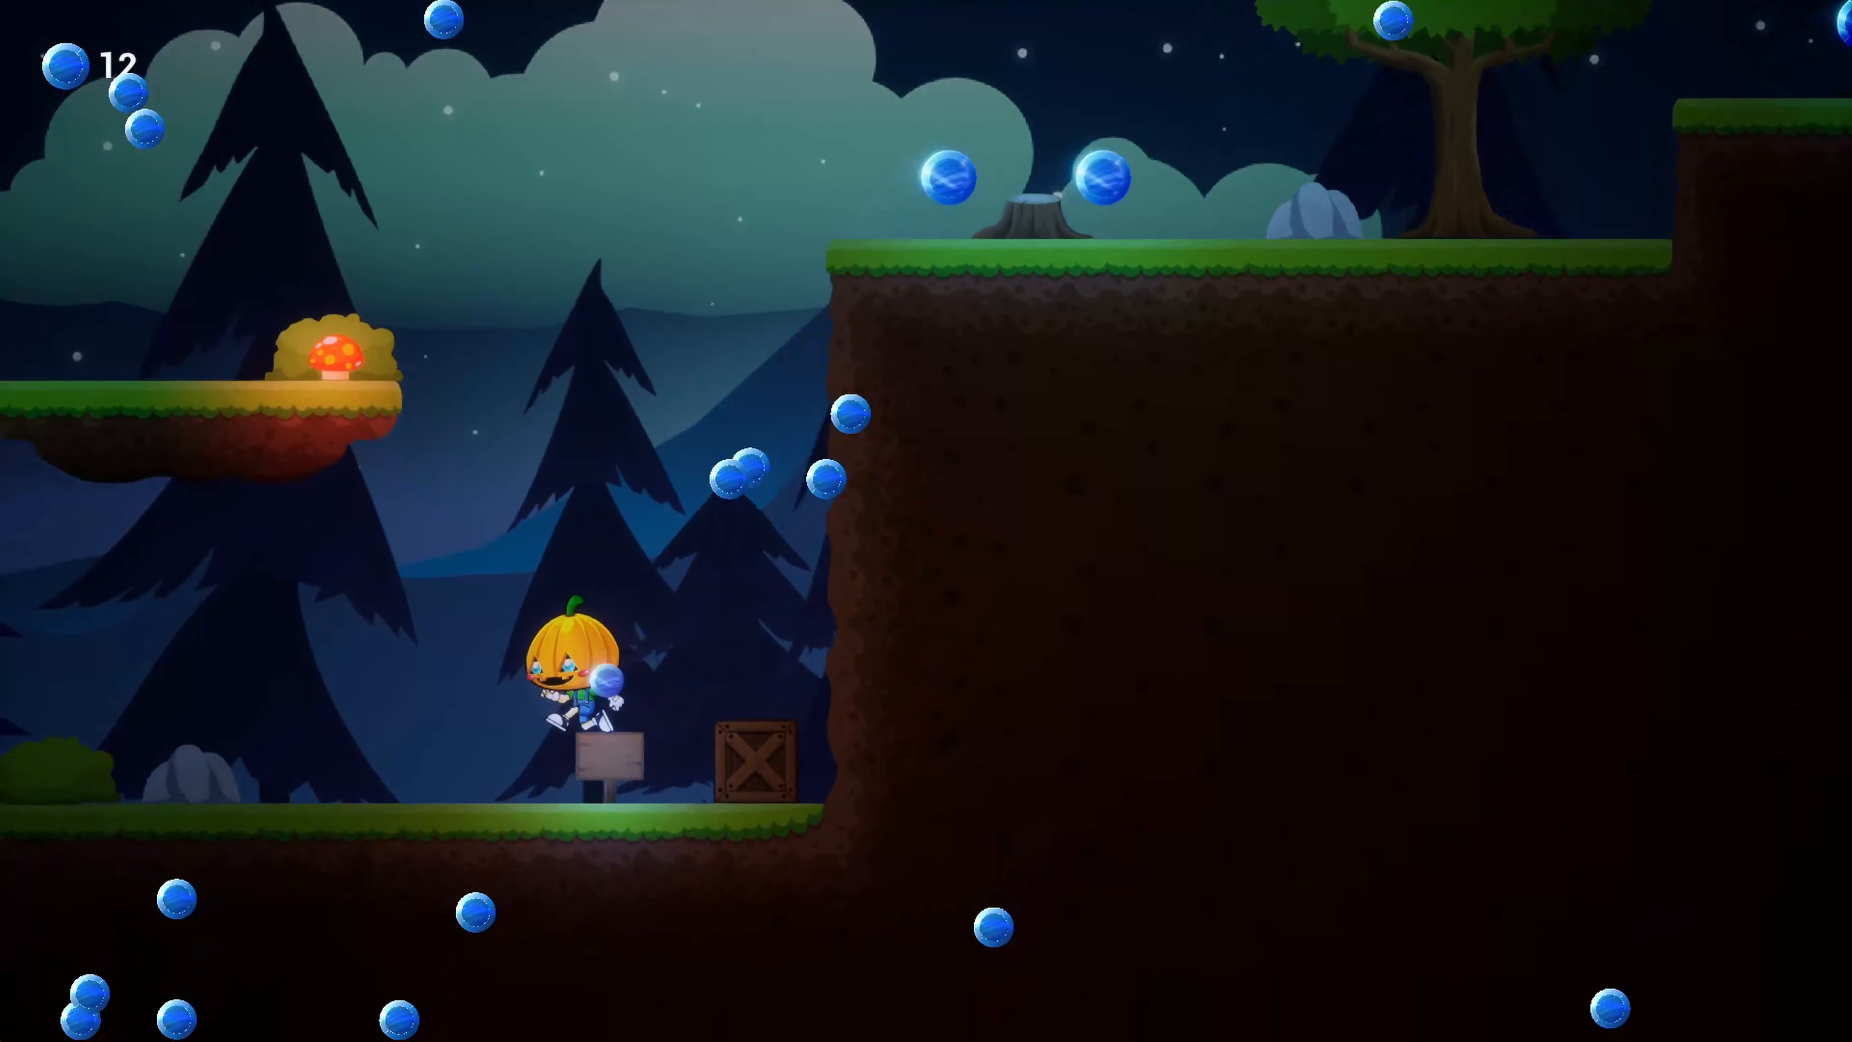
key(space)
key(space)
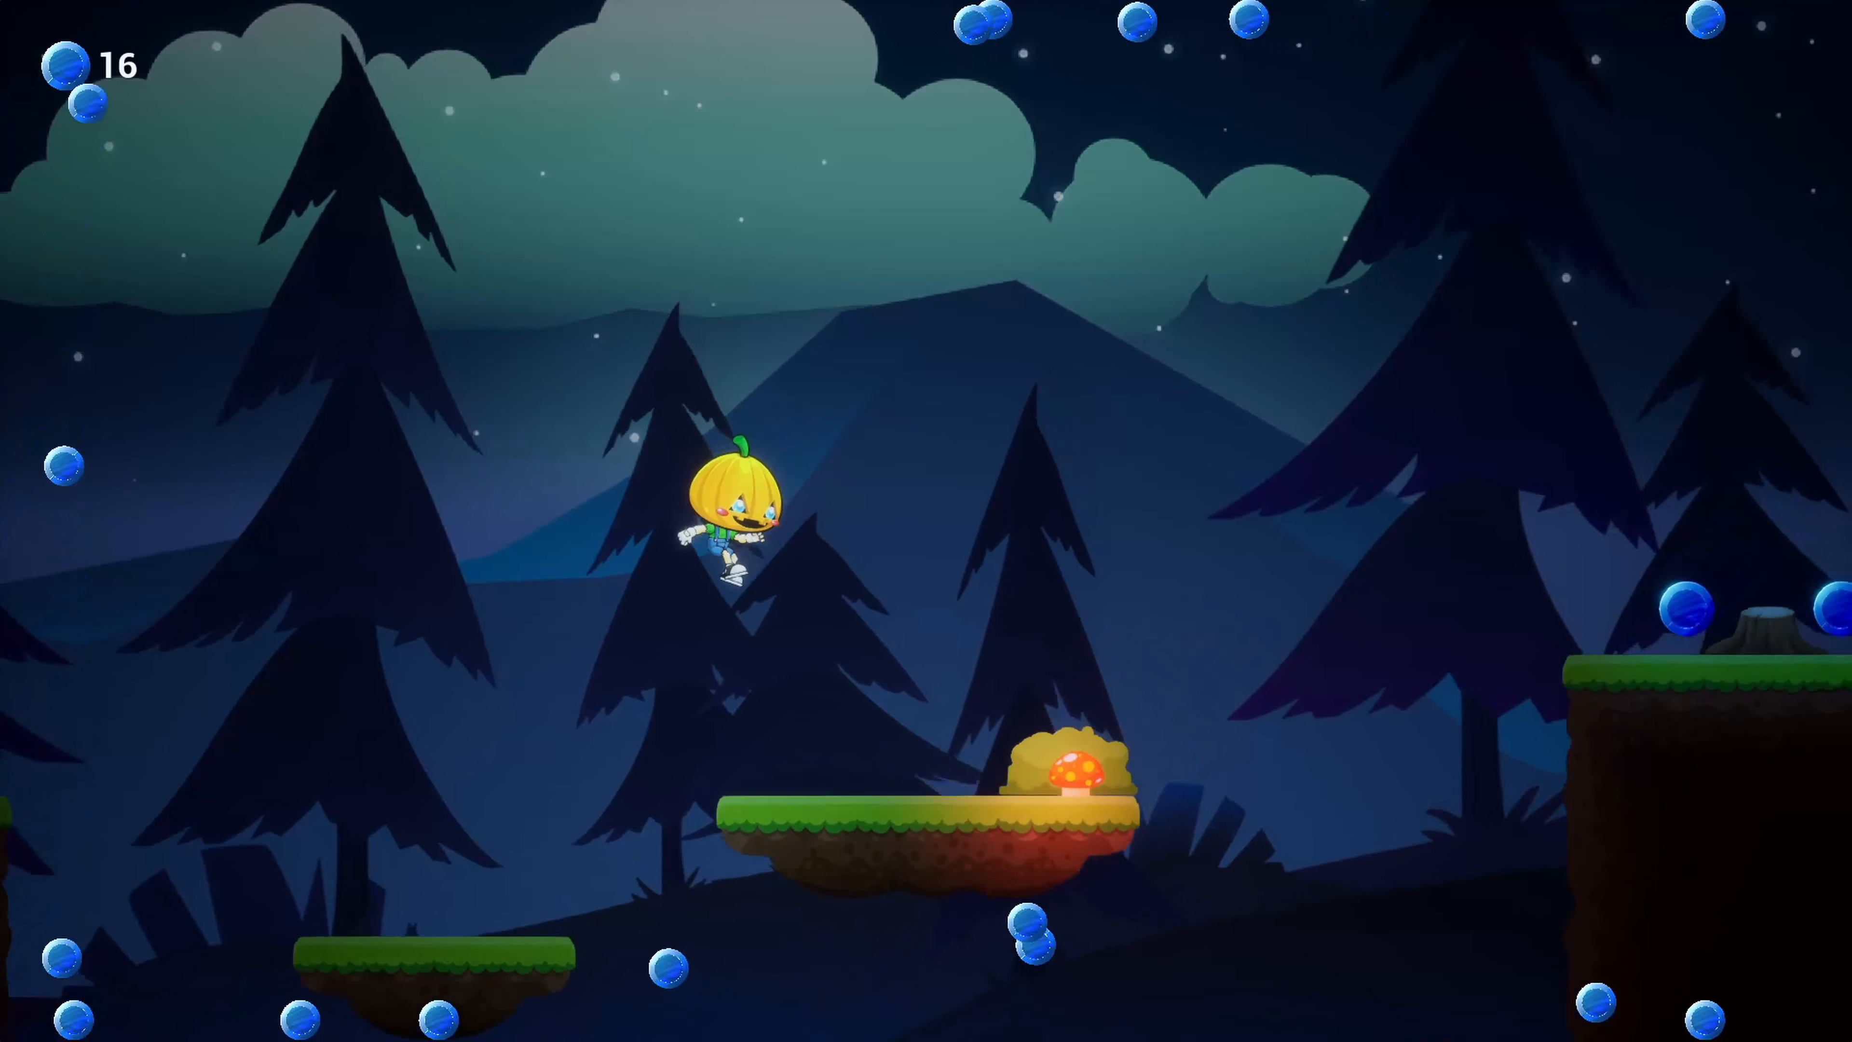
key(space)
key(space)
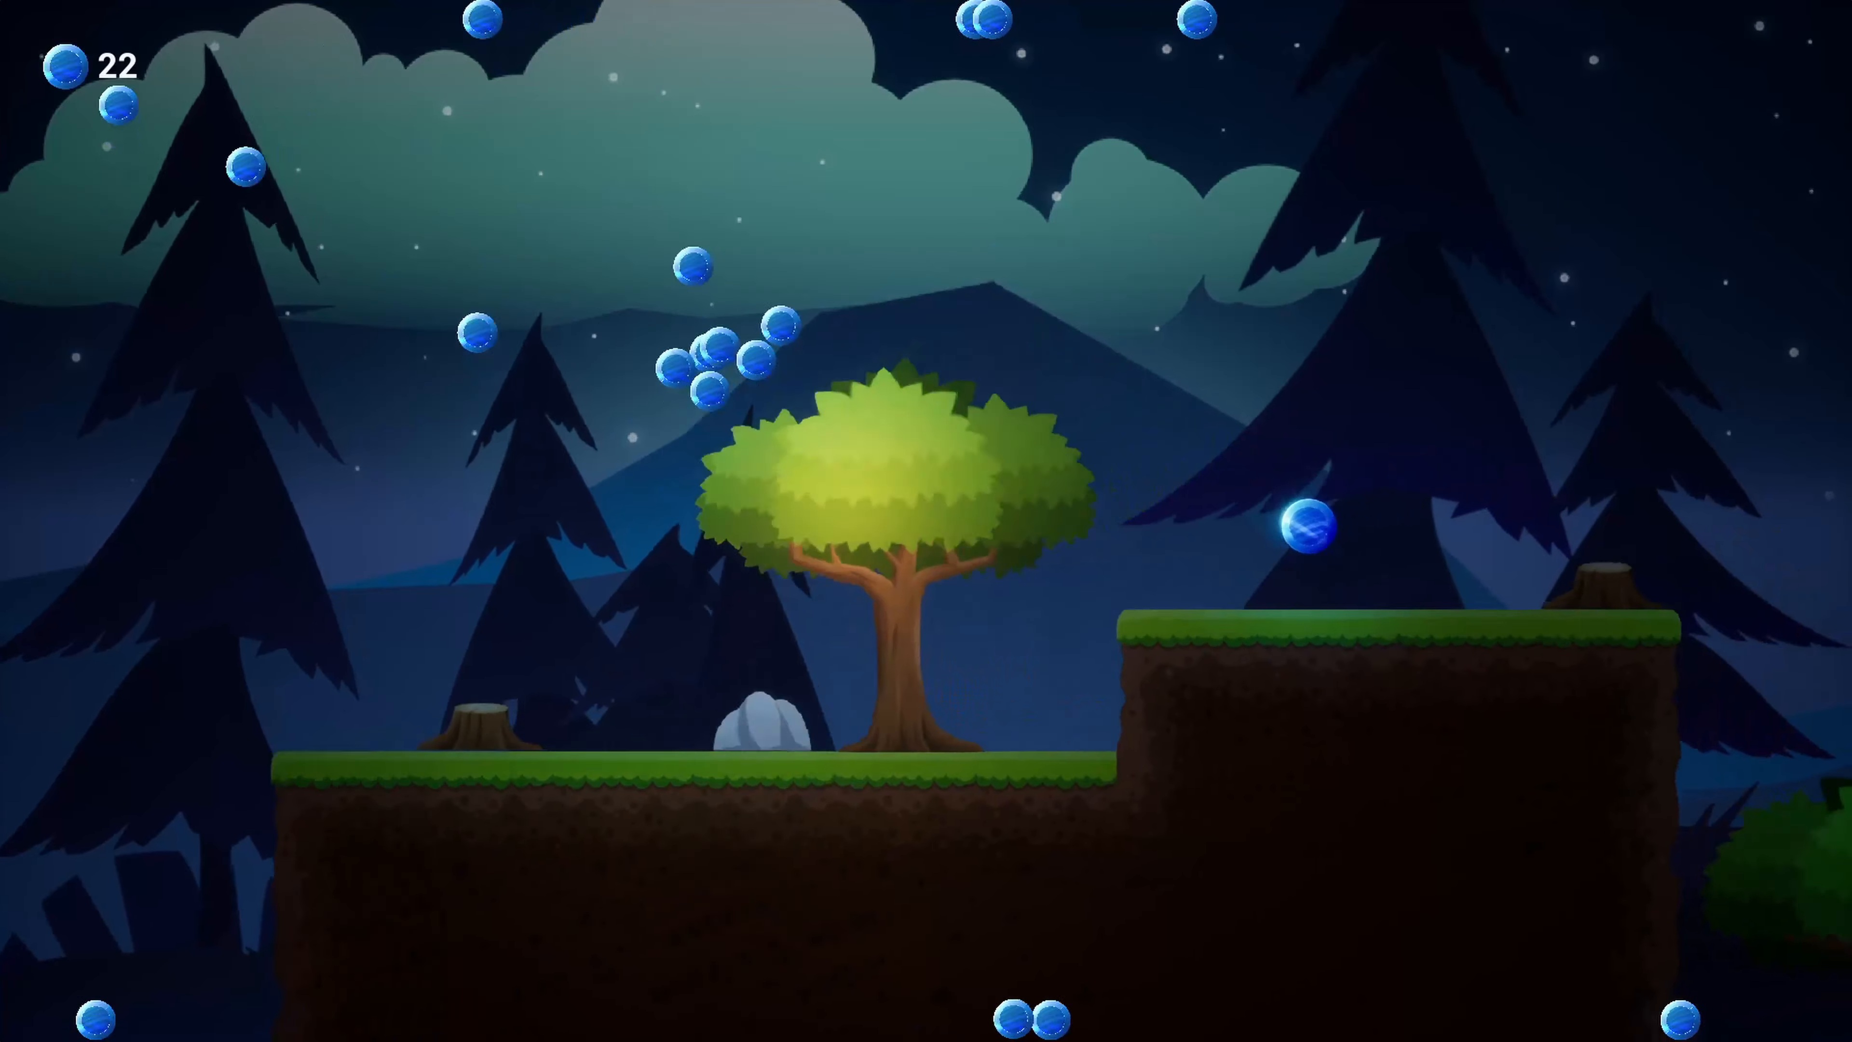
key(a)
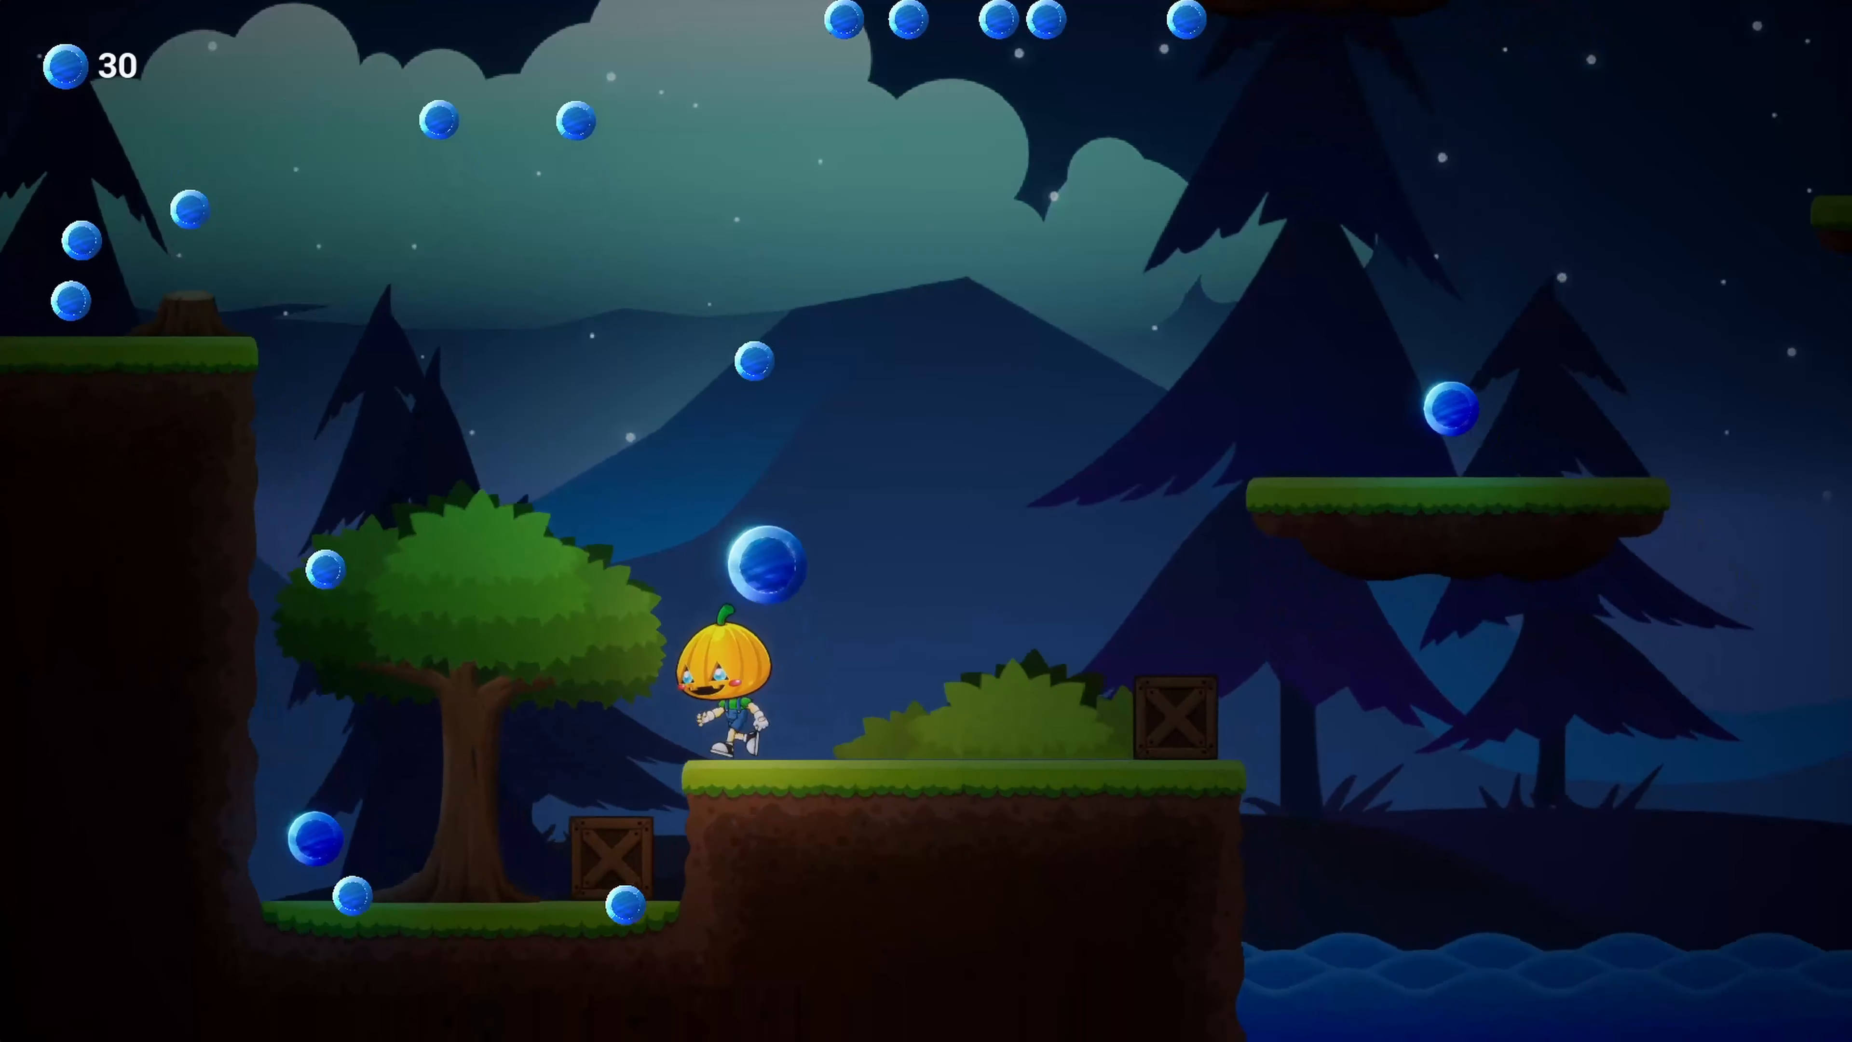
key(d)
key(space)
key(space)
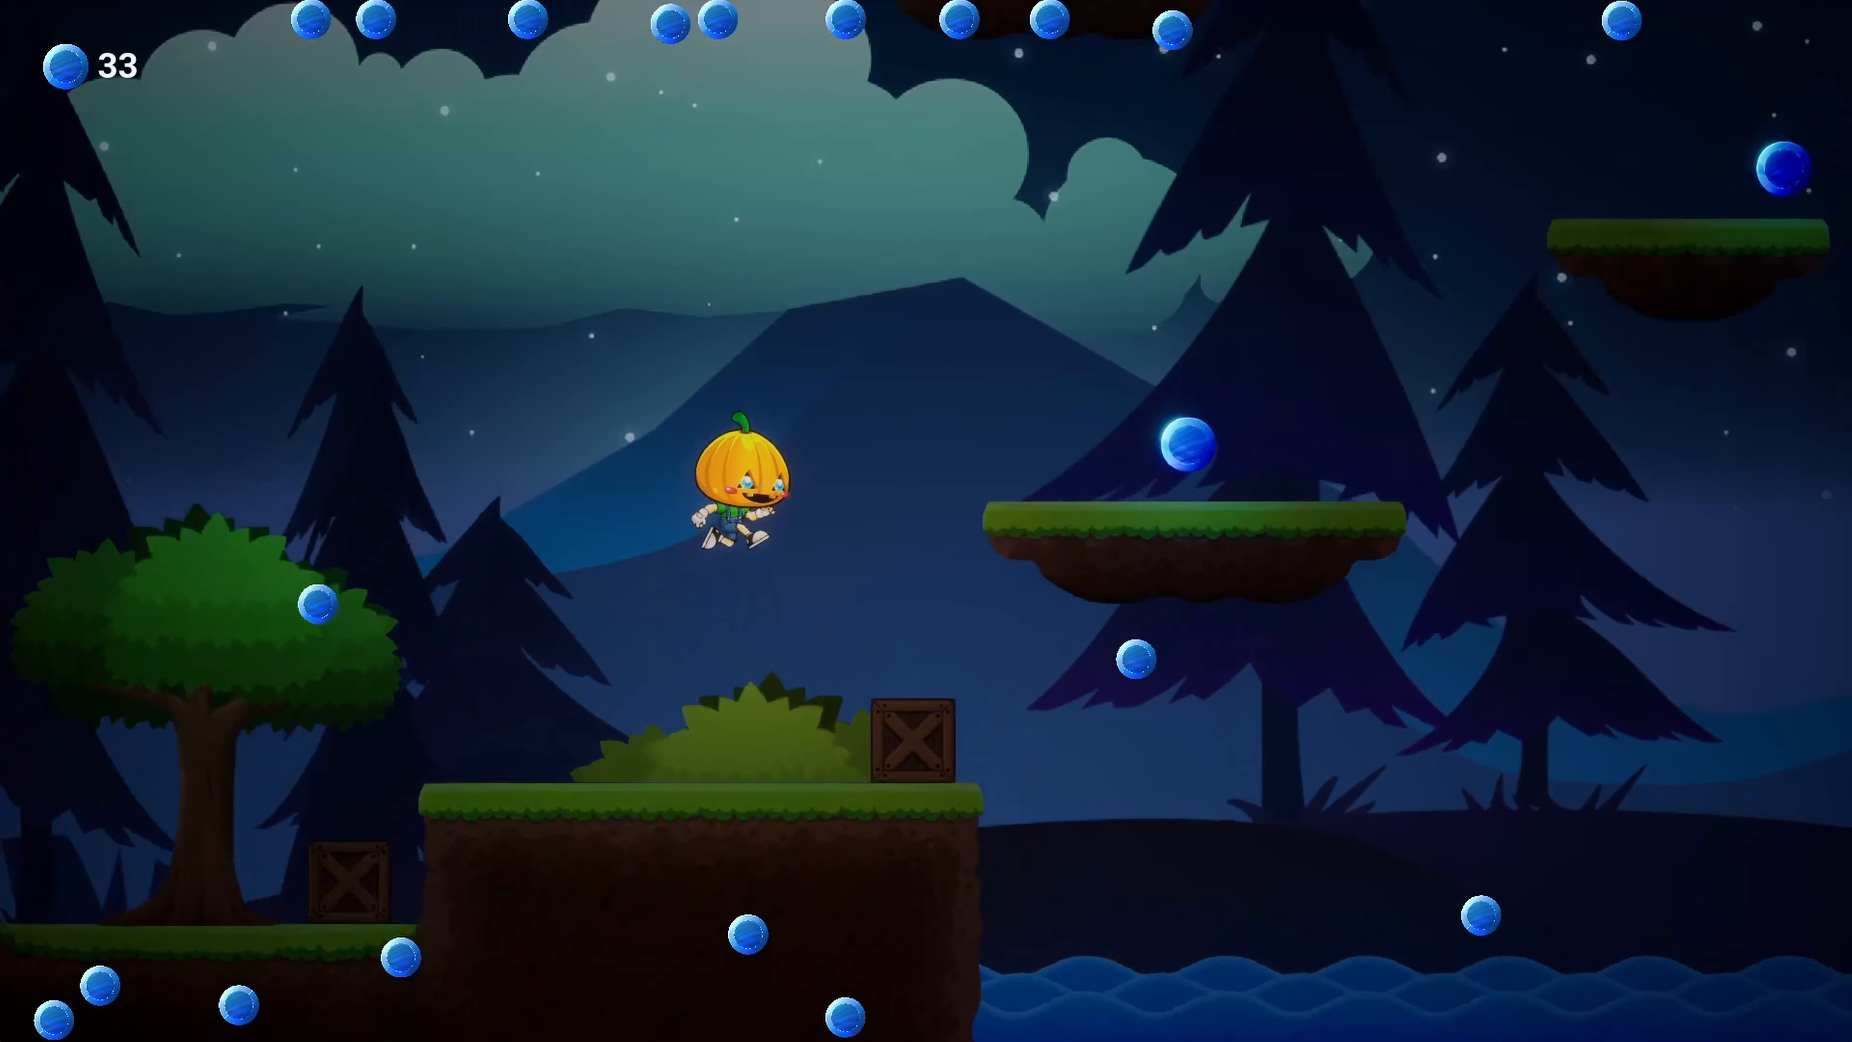
key(space)
key(a)
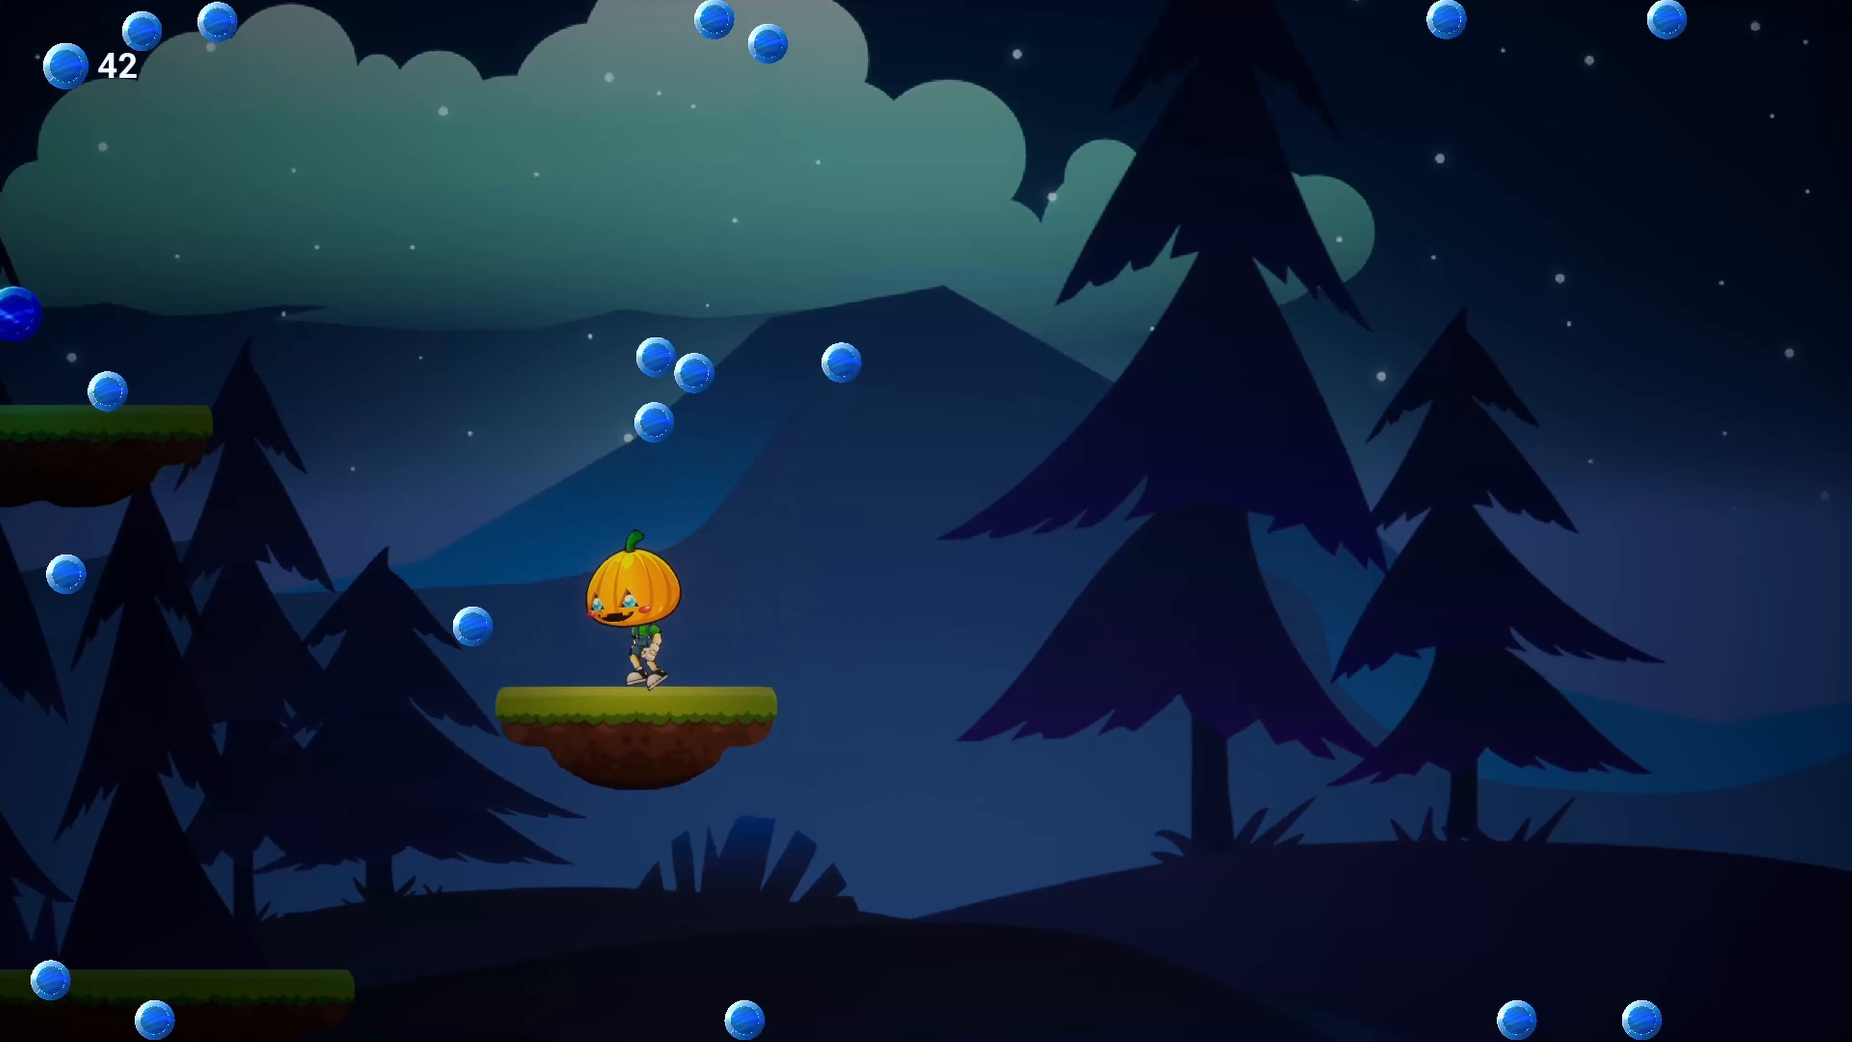
key(space)
key(space)
key(space)
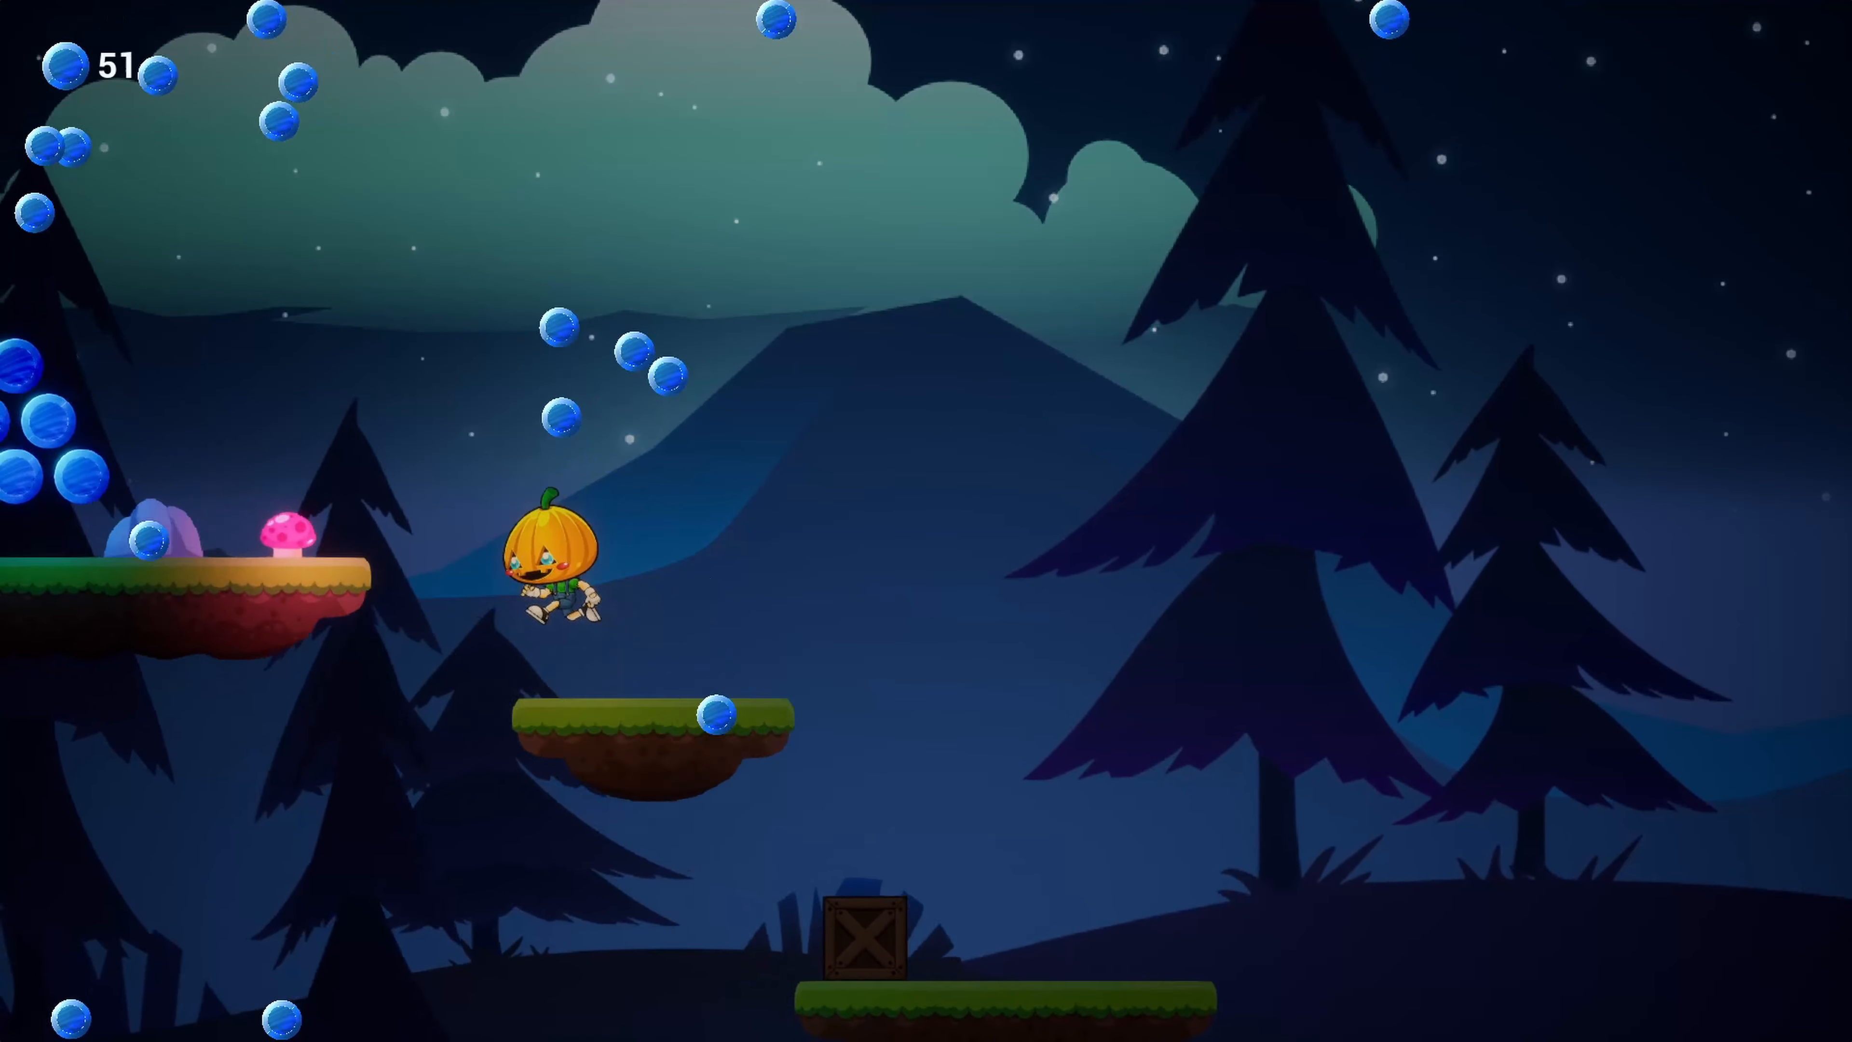
key(d)
key(a)
key(space)
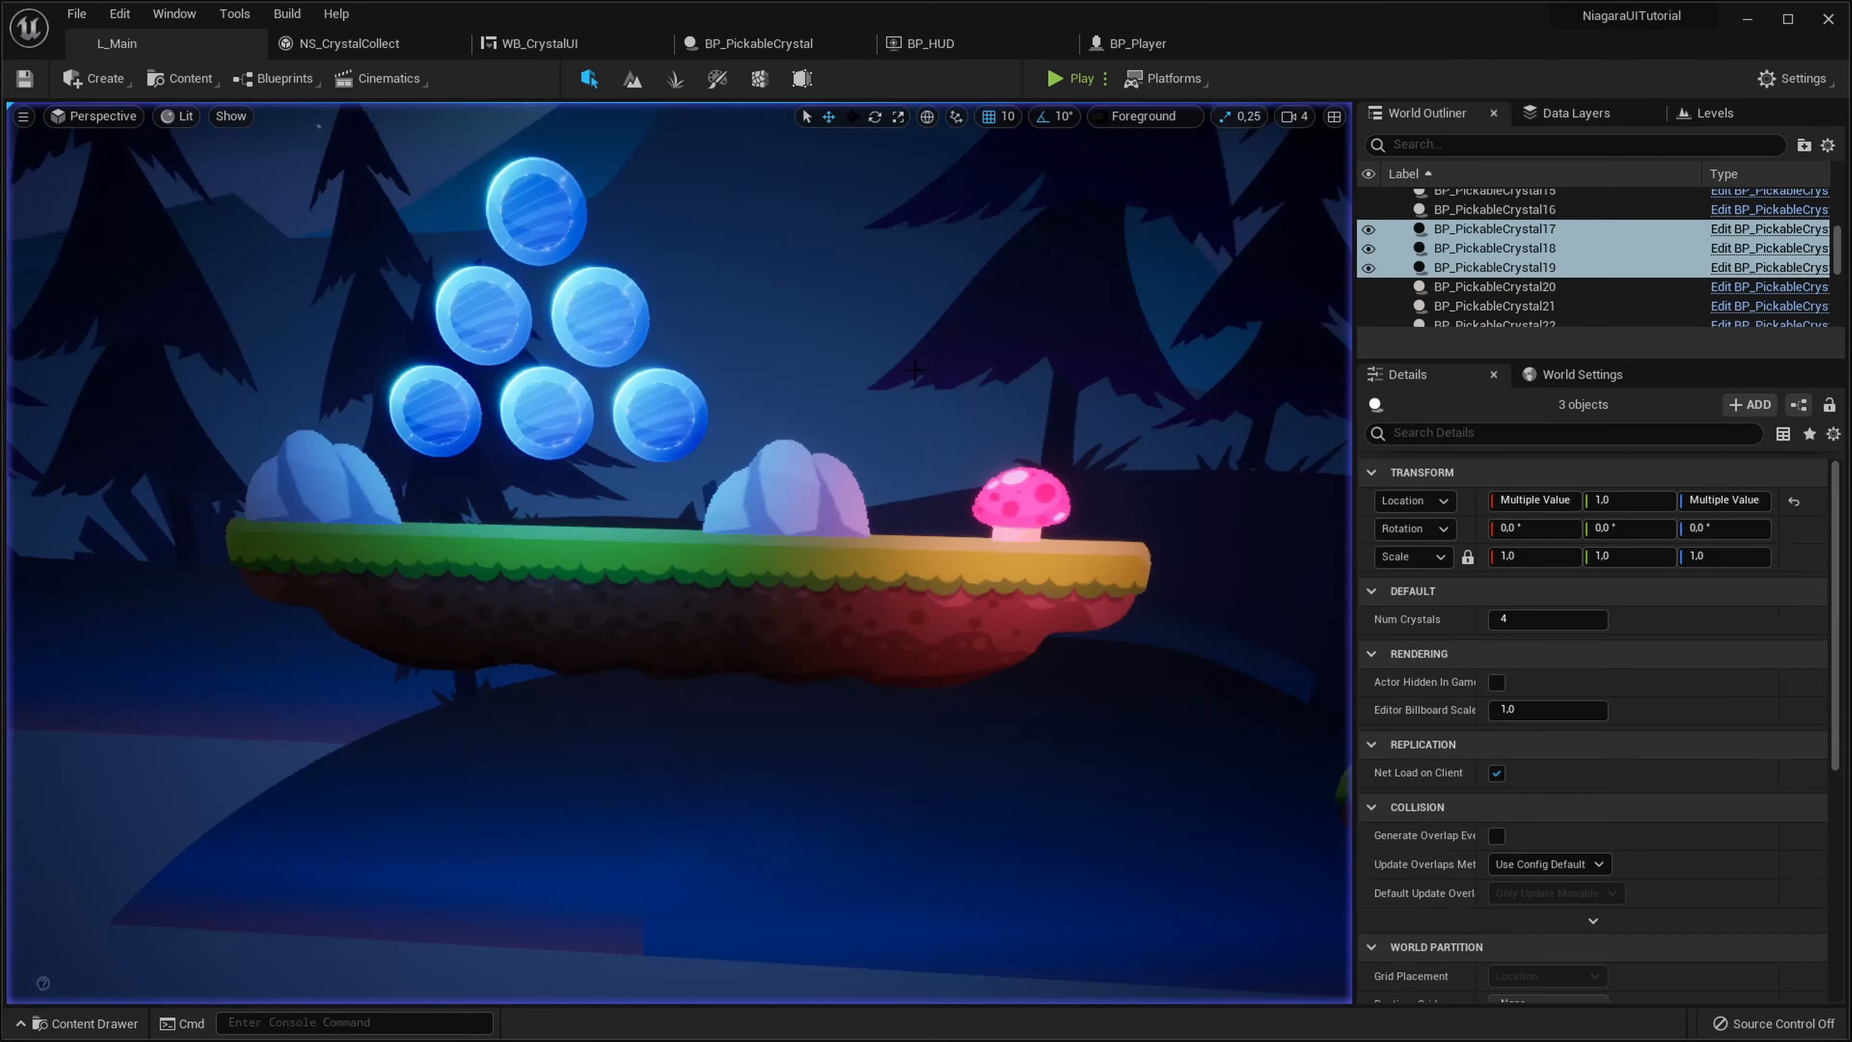
In BP_HUD, connect the Sequence's Then 1 output to the Create WB Menu Widget node and save the blueprint
right_drag(915, 370, 815, 364)
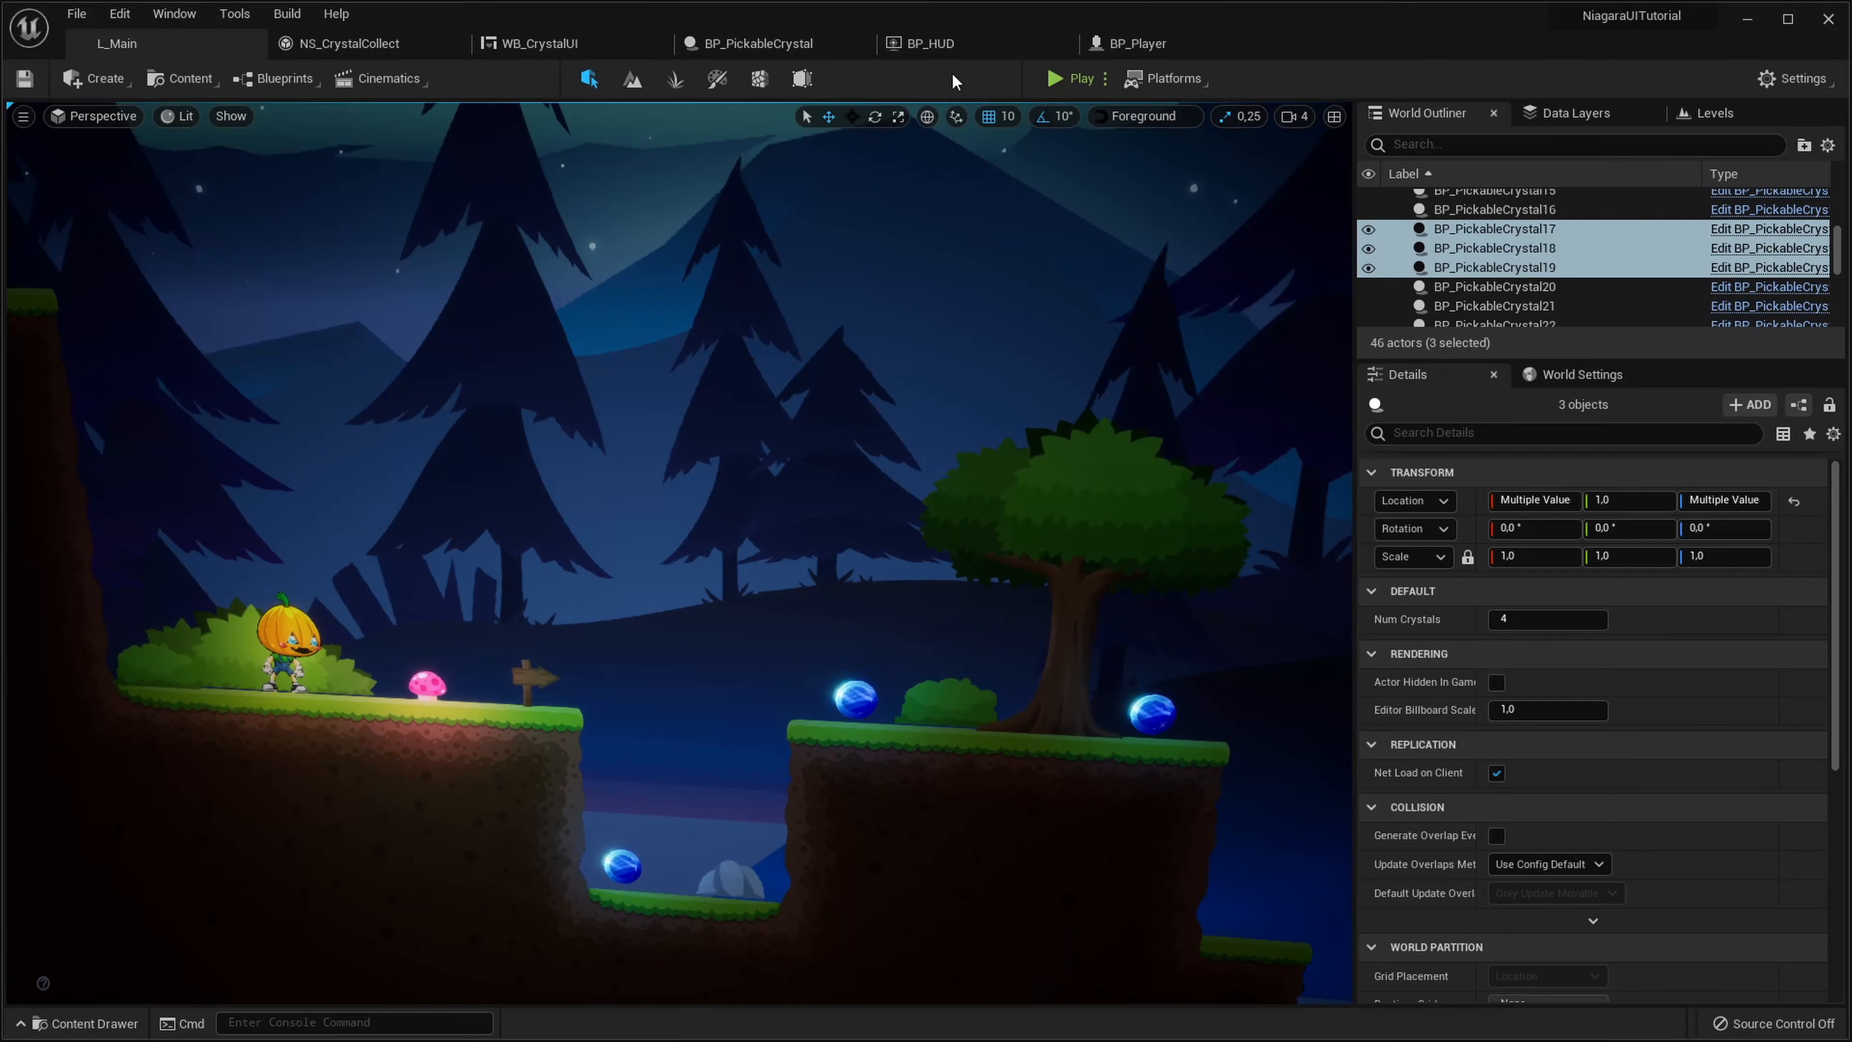
click(975, 42)
drag(422, 344, 555, 558)
click(163, 79)
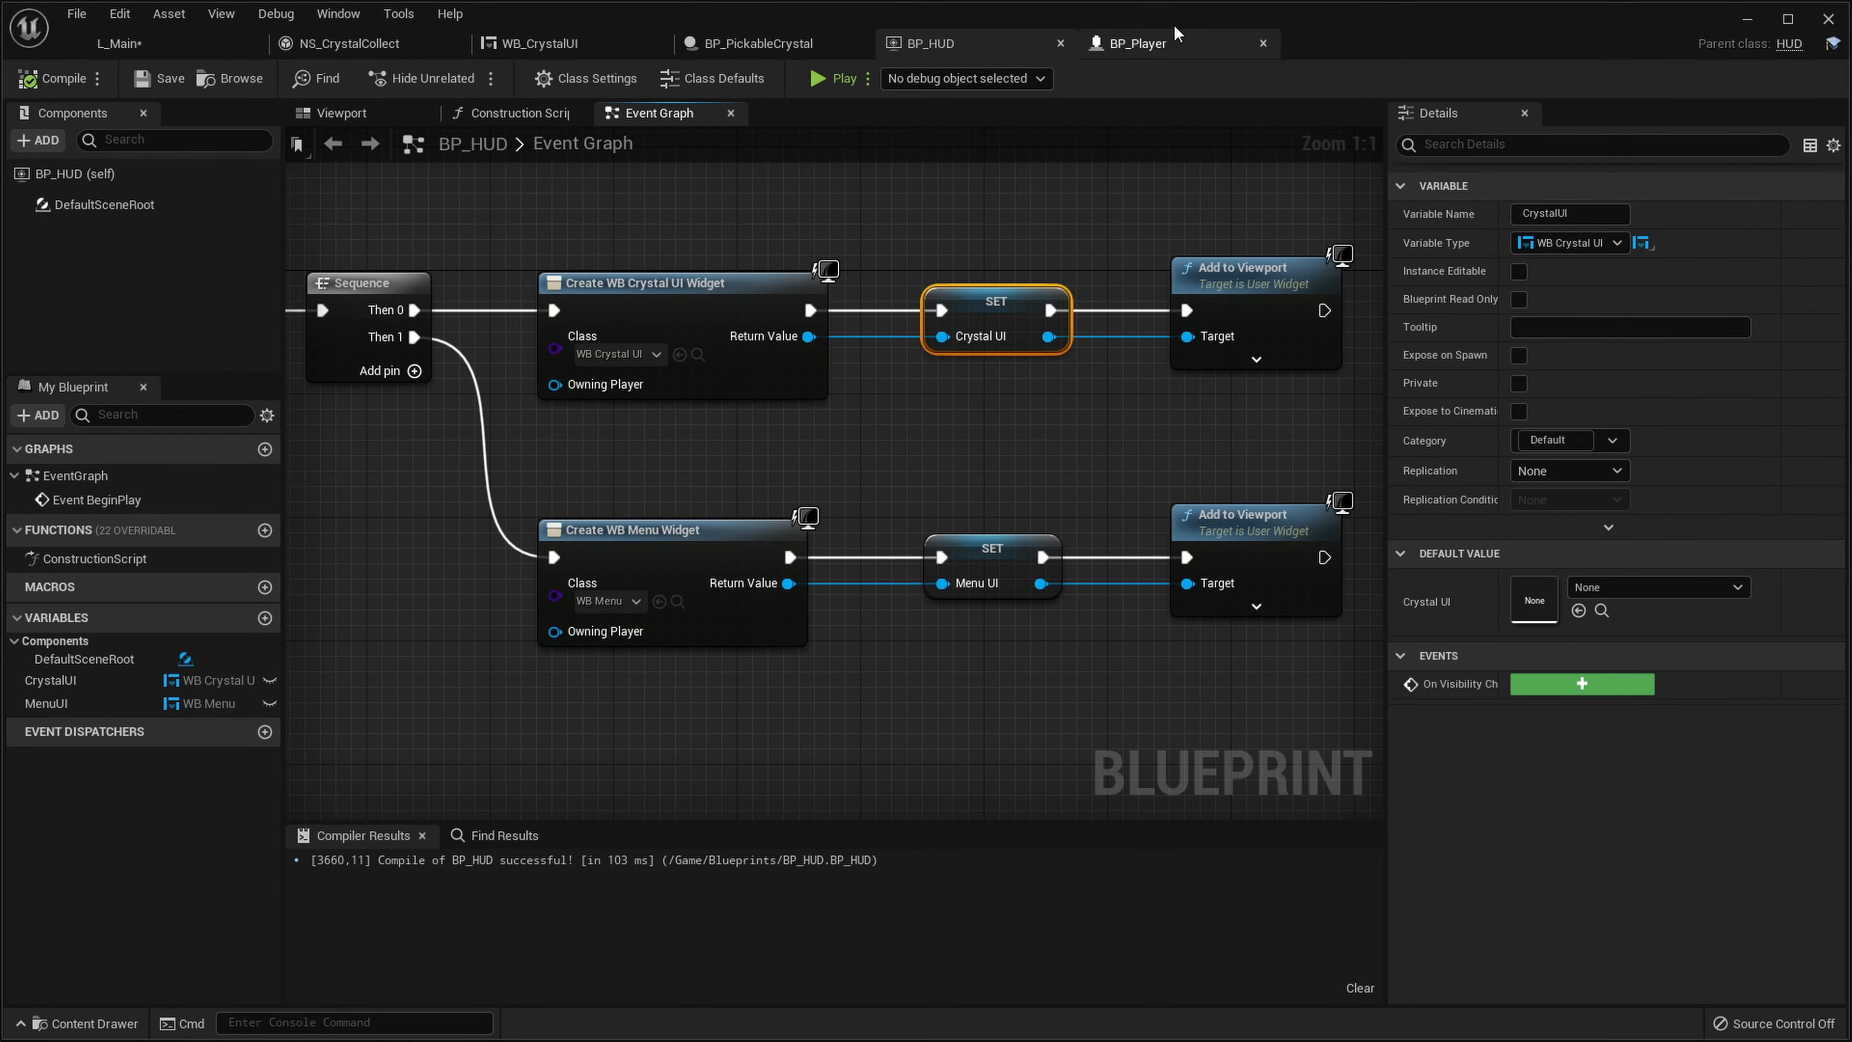
In BP_Player, turn off the default value of the InGame variable and compile the blueprint
click(1135, 43)
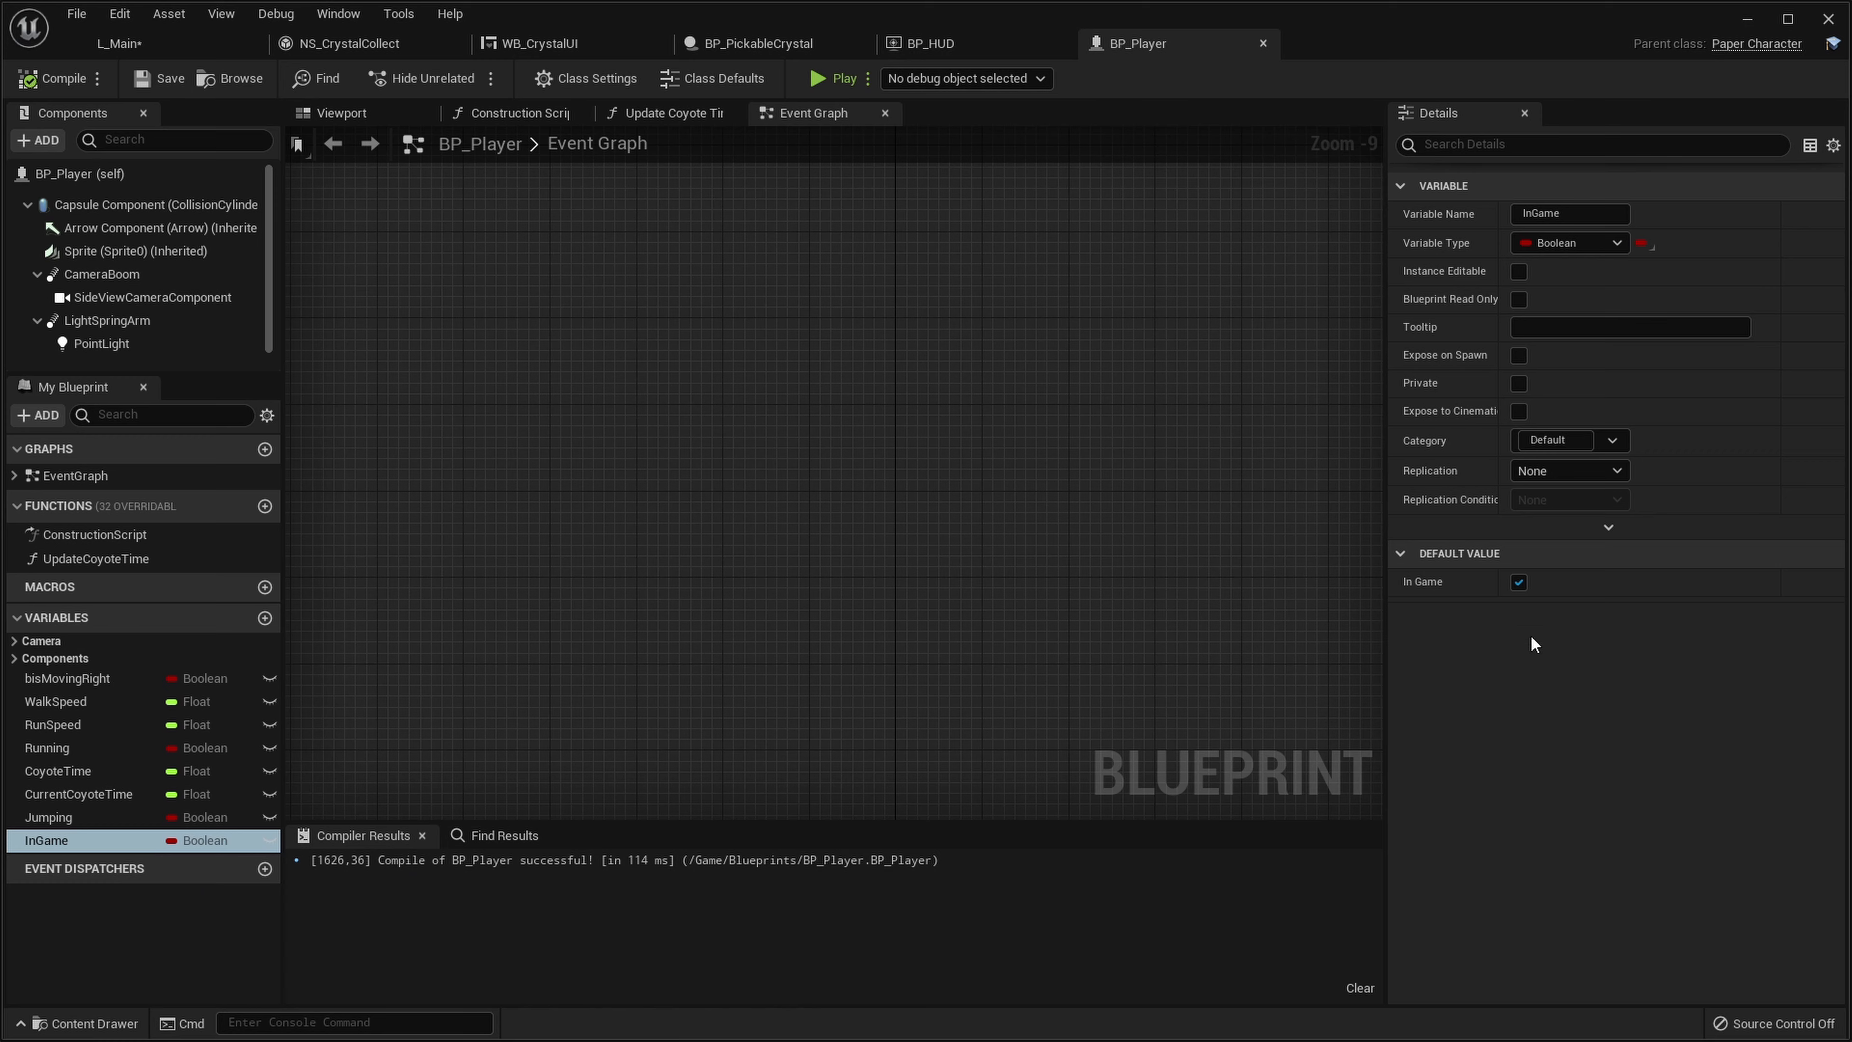
click(1520, 583)
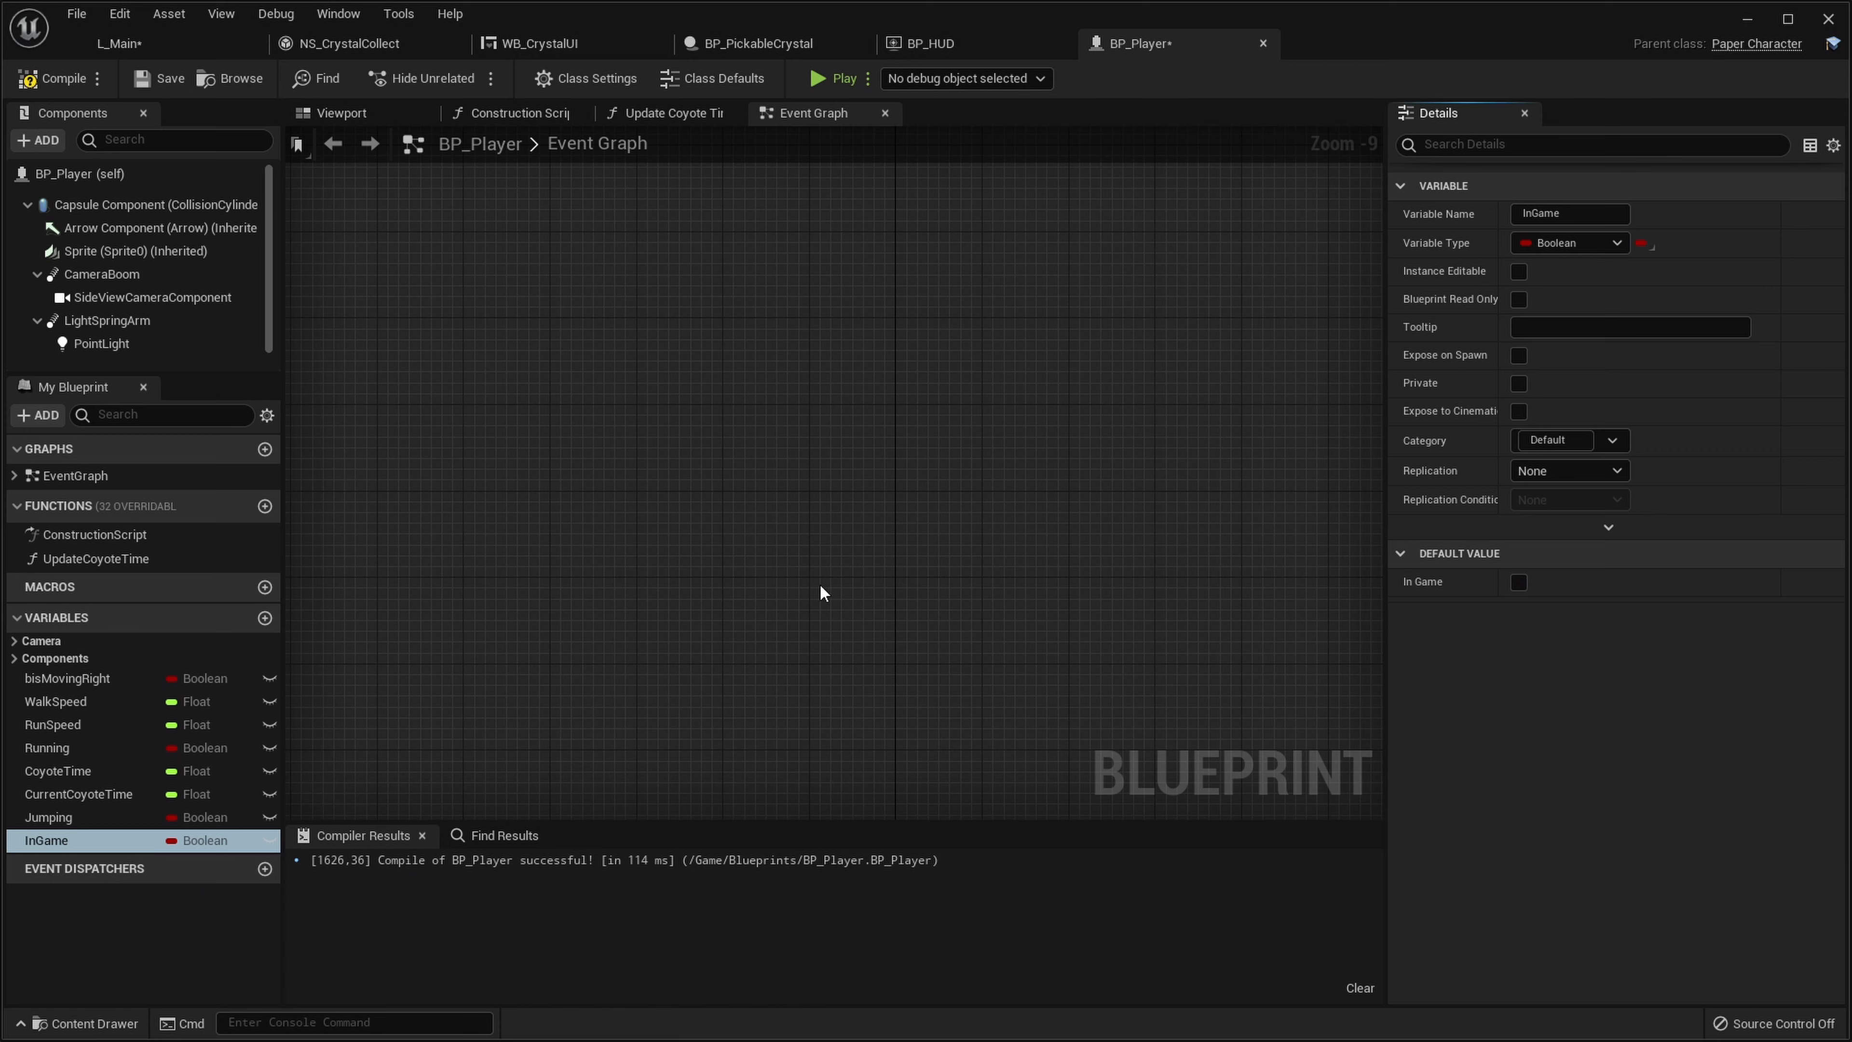
click(29, 73)
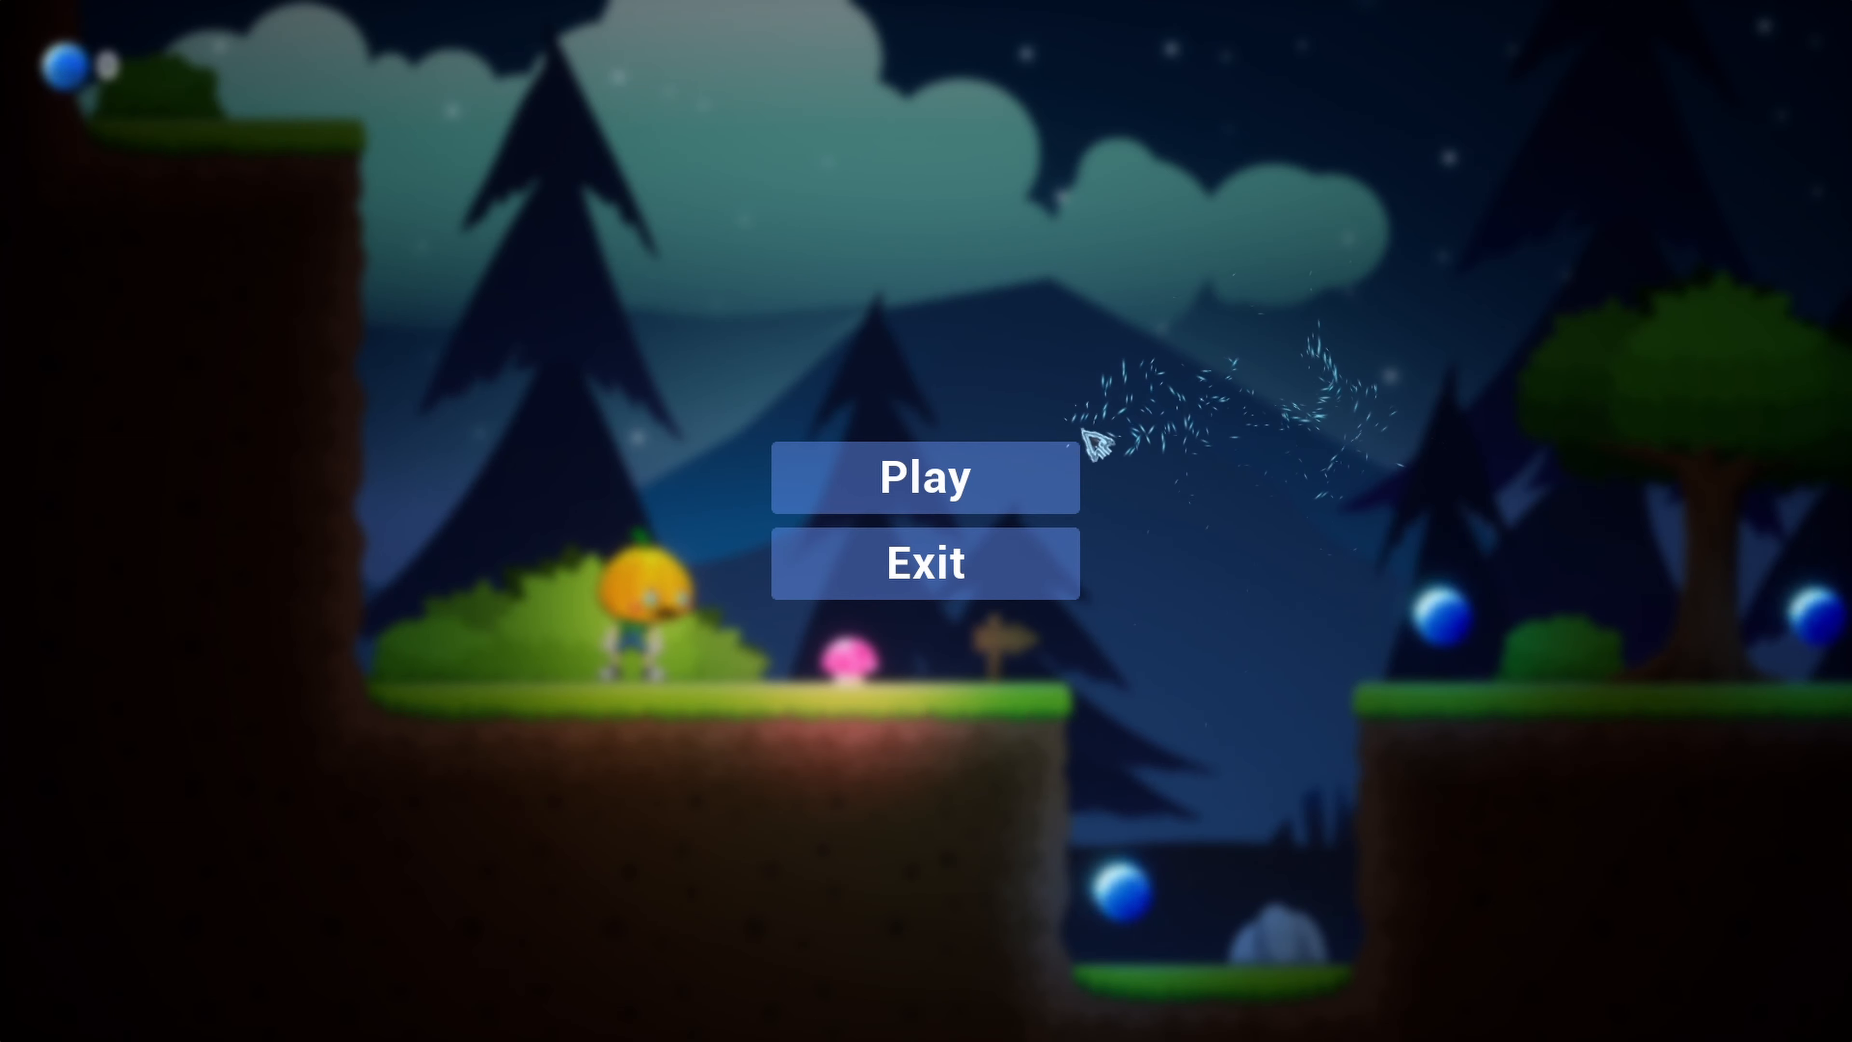
Start the game from the in-game menu, collect a few crystals to test the menu and counter, and end the play session
click(971, 471)
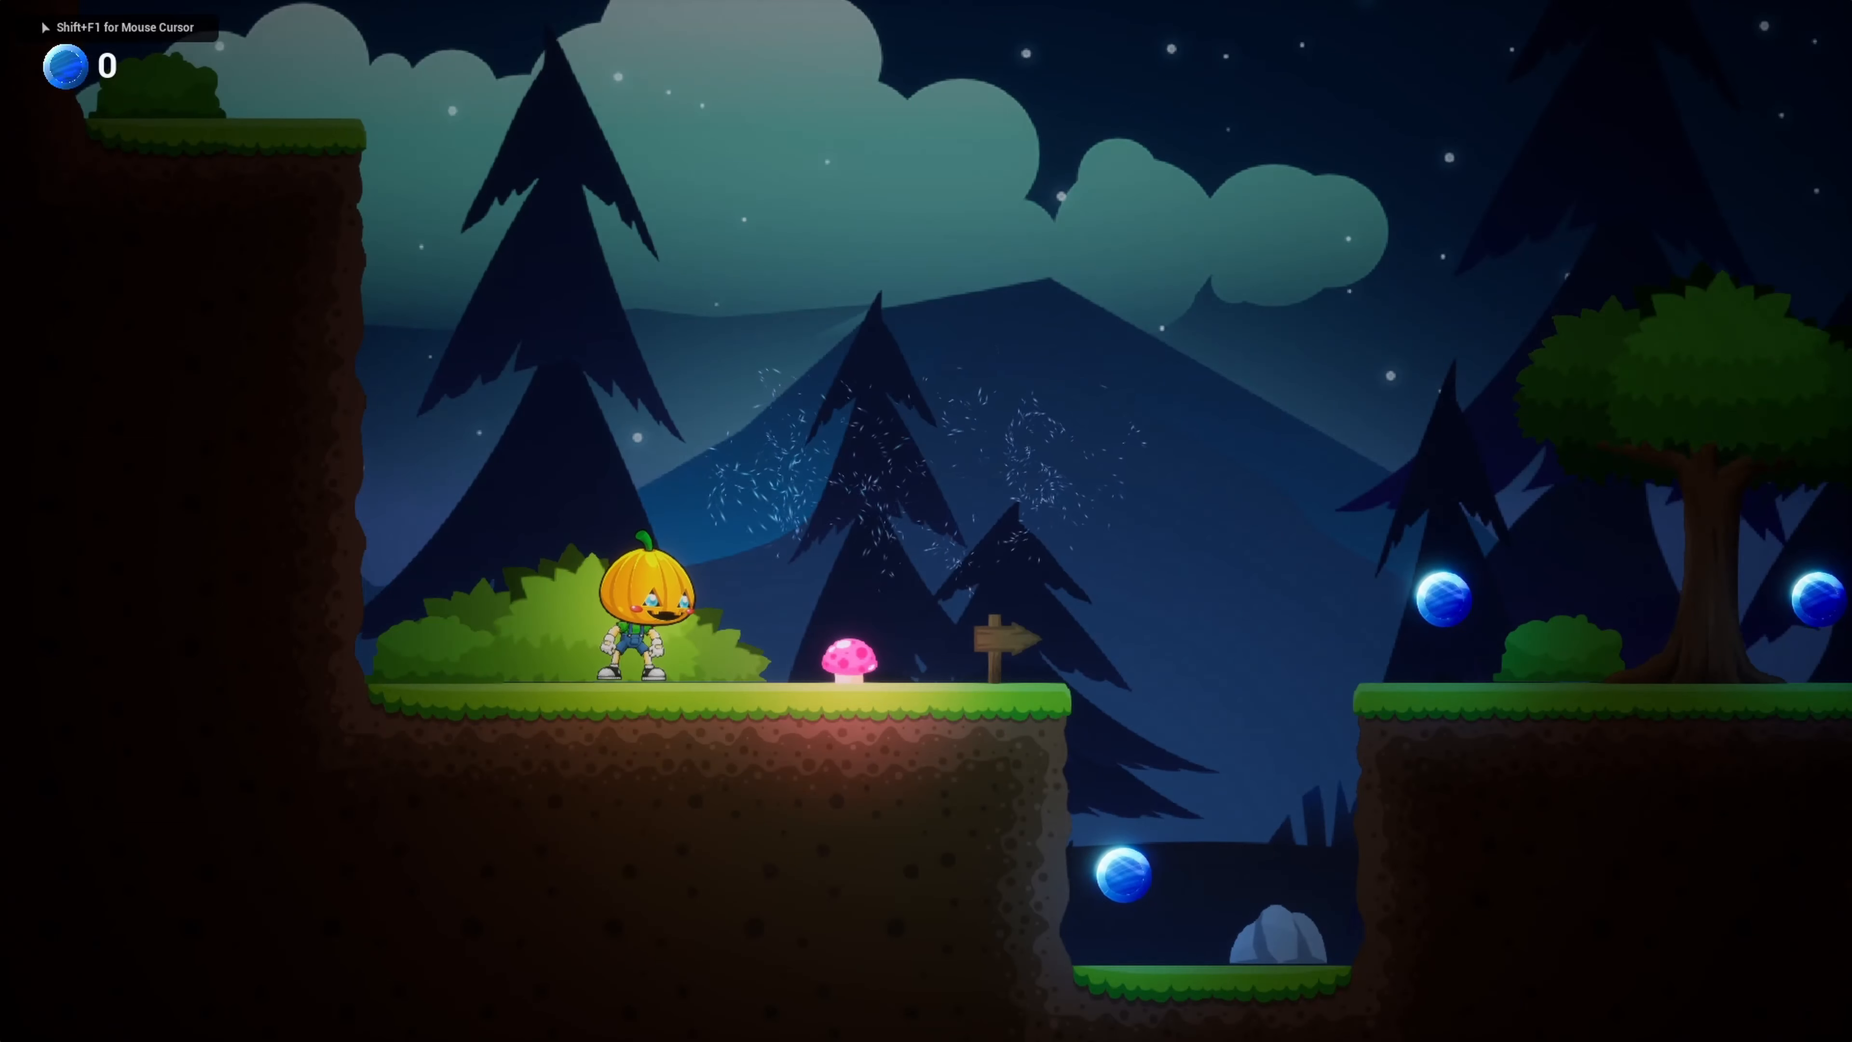
key(Right)
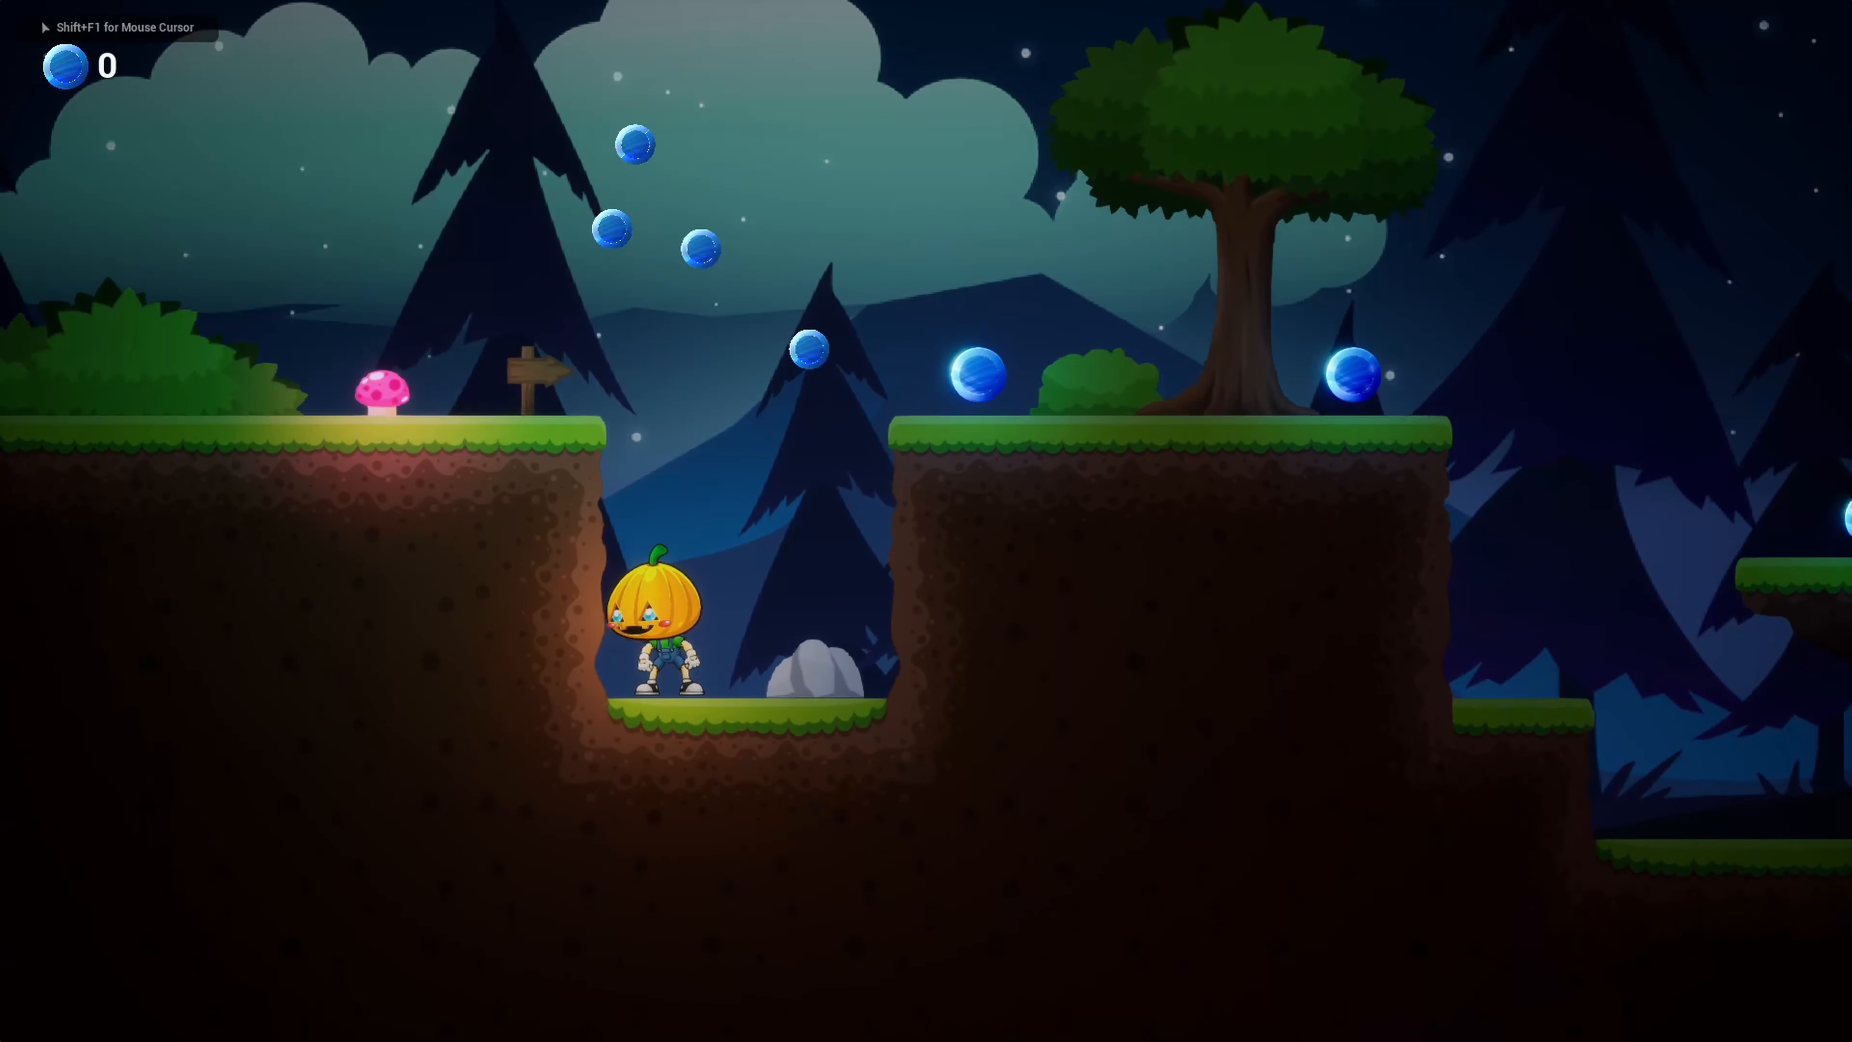
key(space)
key(Right)
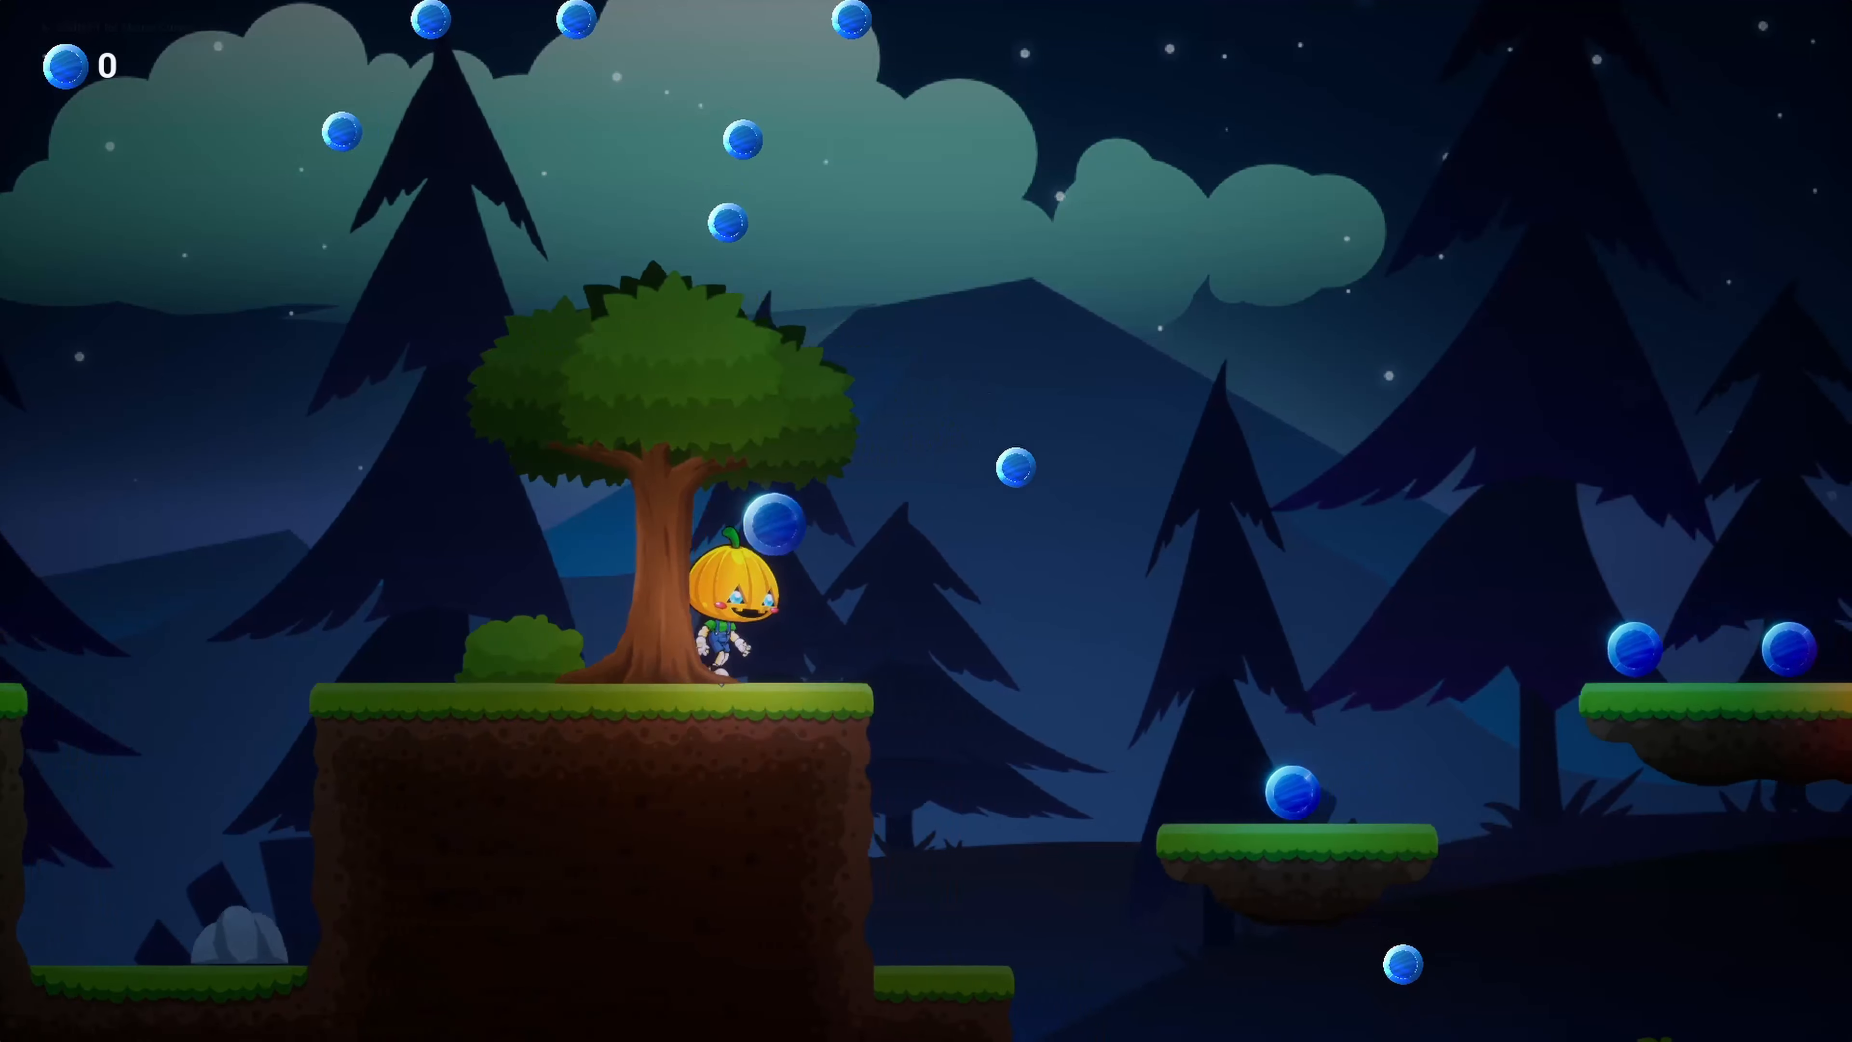
key(Right)
key(space)
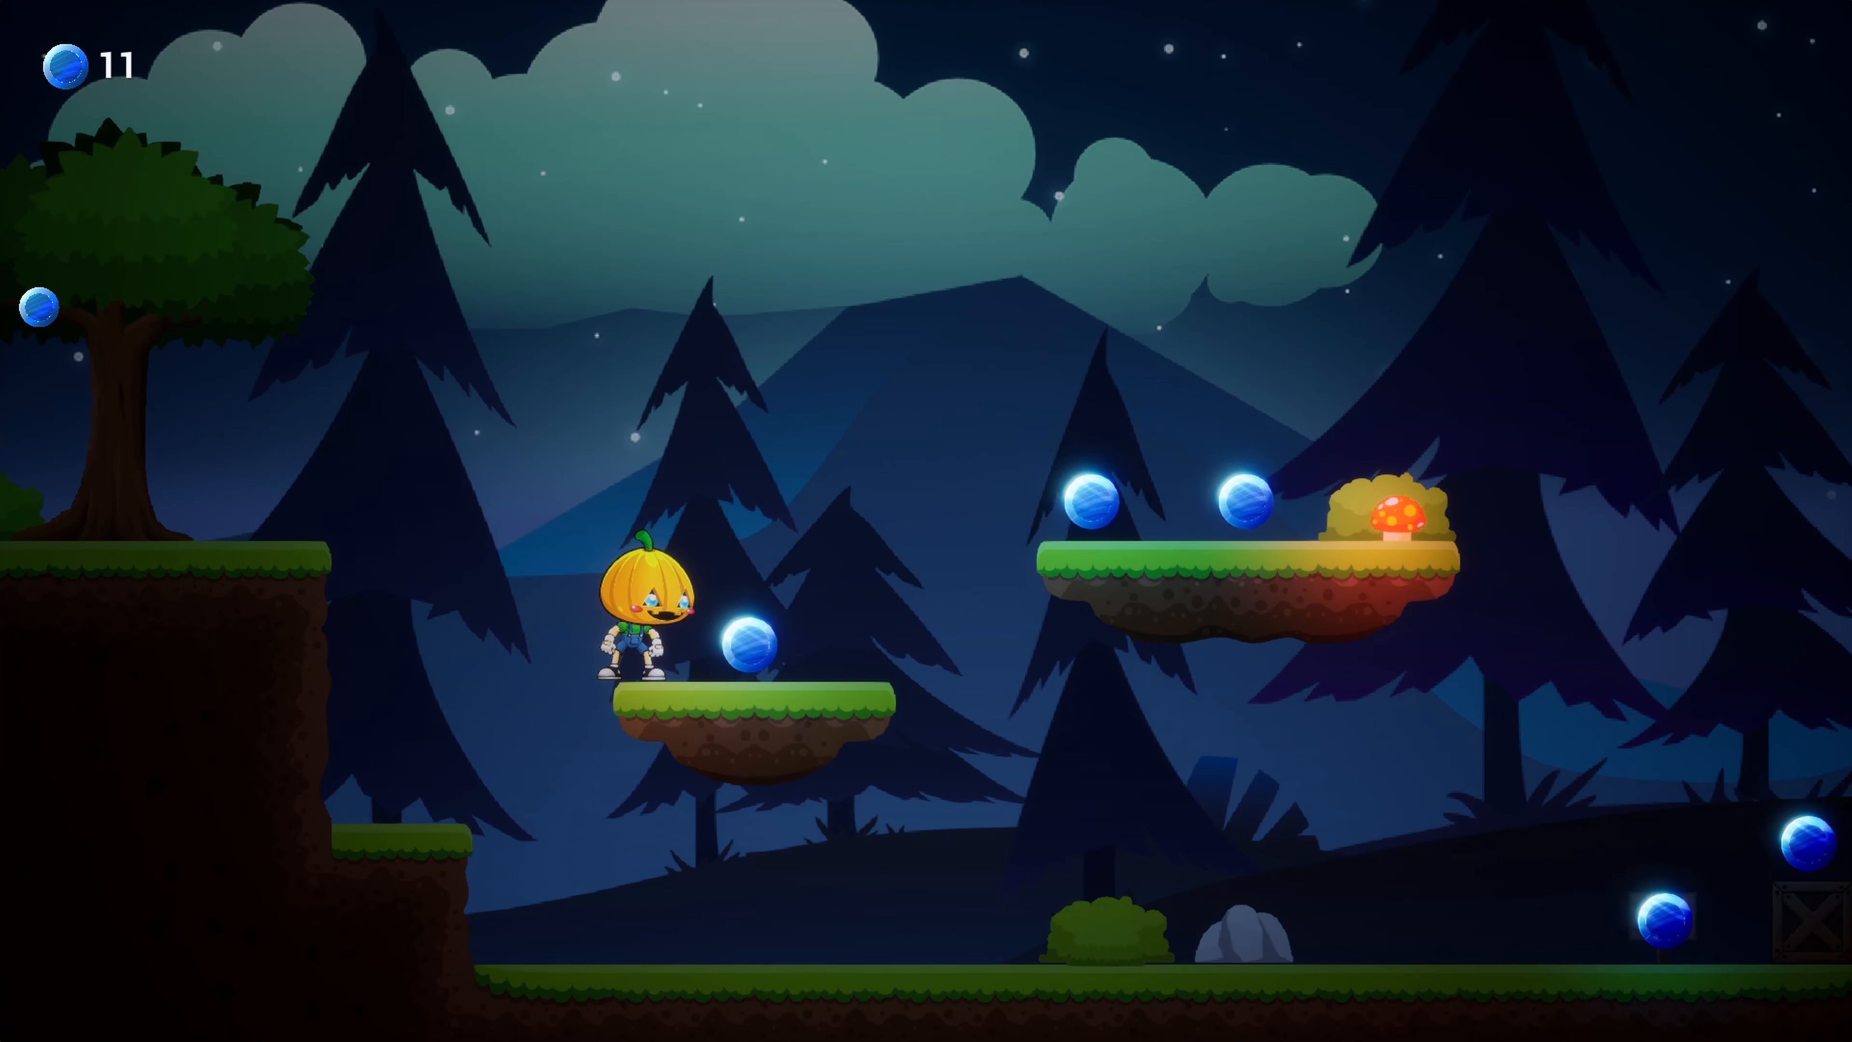
key(F11)
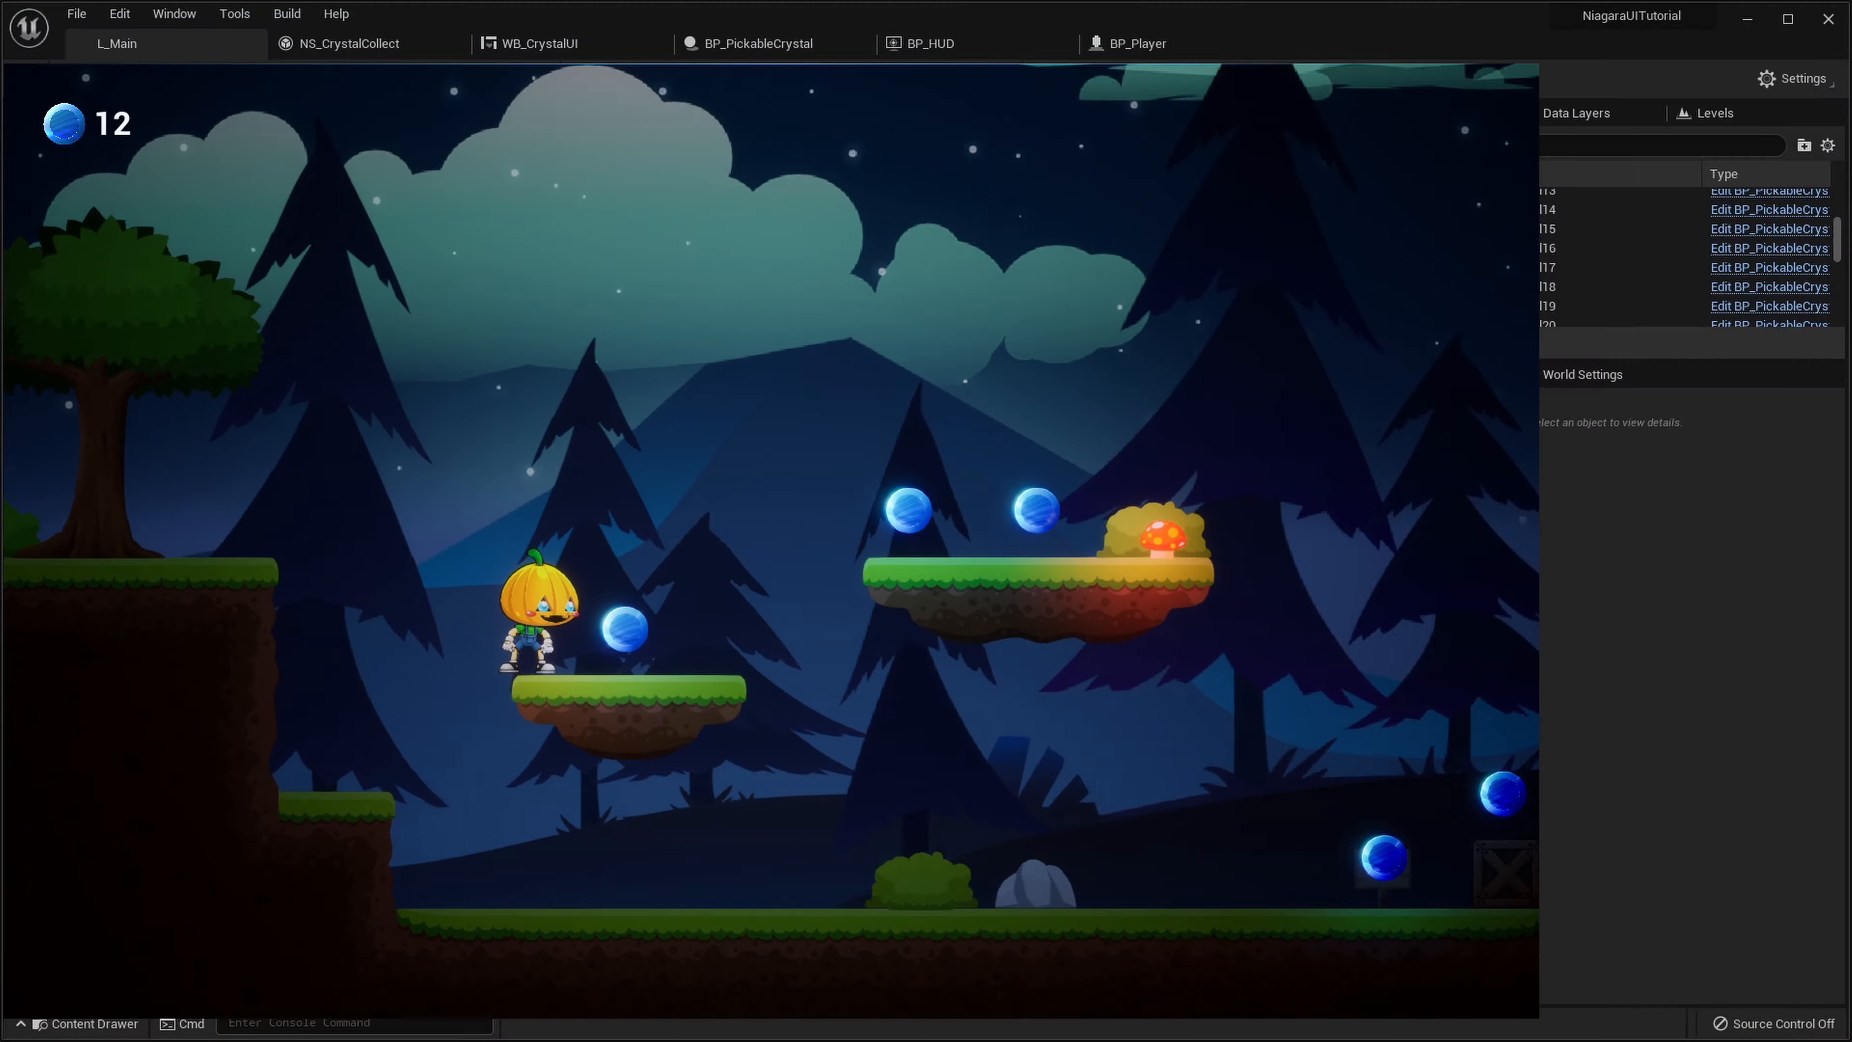
key(Escape)
In the WB_CrystalUI designer, anchor the Horizontal Box to the canvas's top-right corner with alignment X 1.0 and Position X -40
middle_drag(802, 555, 510, 532)
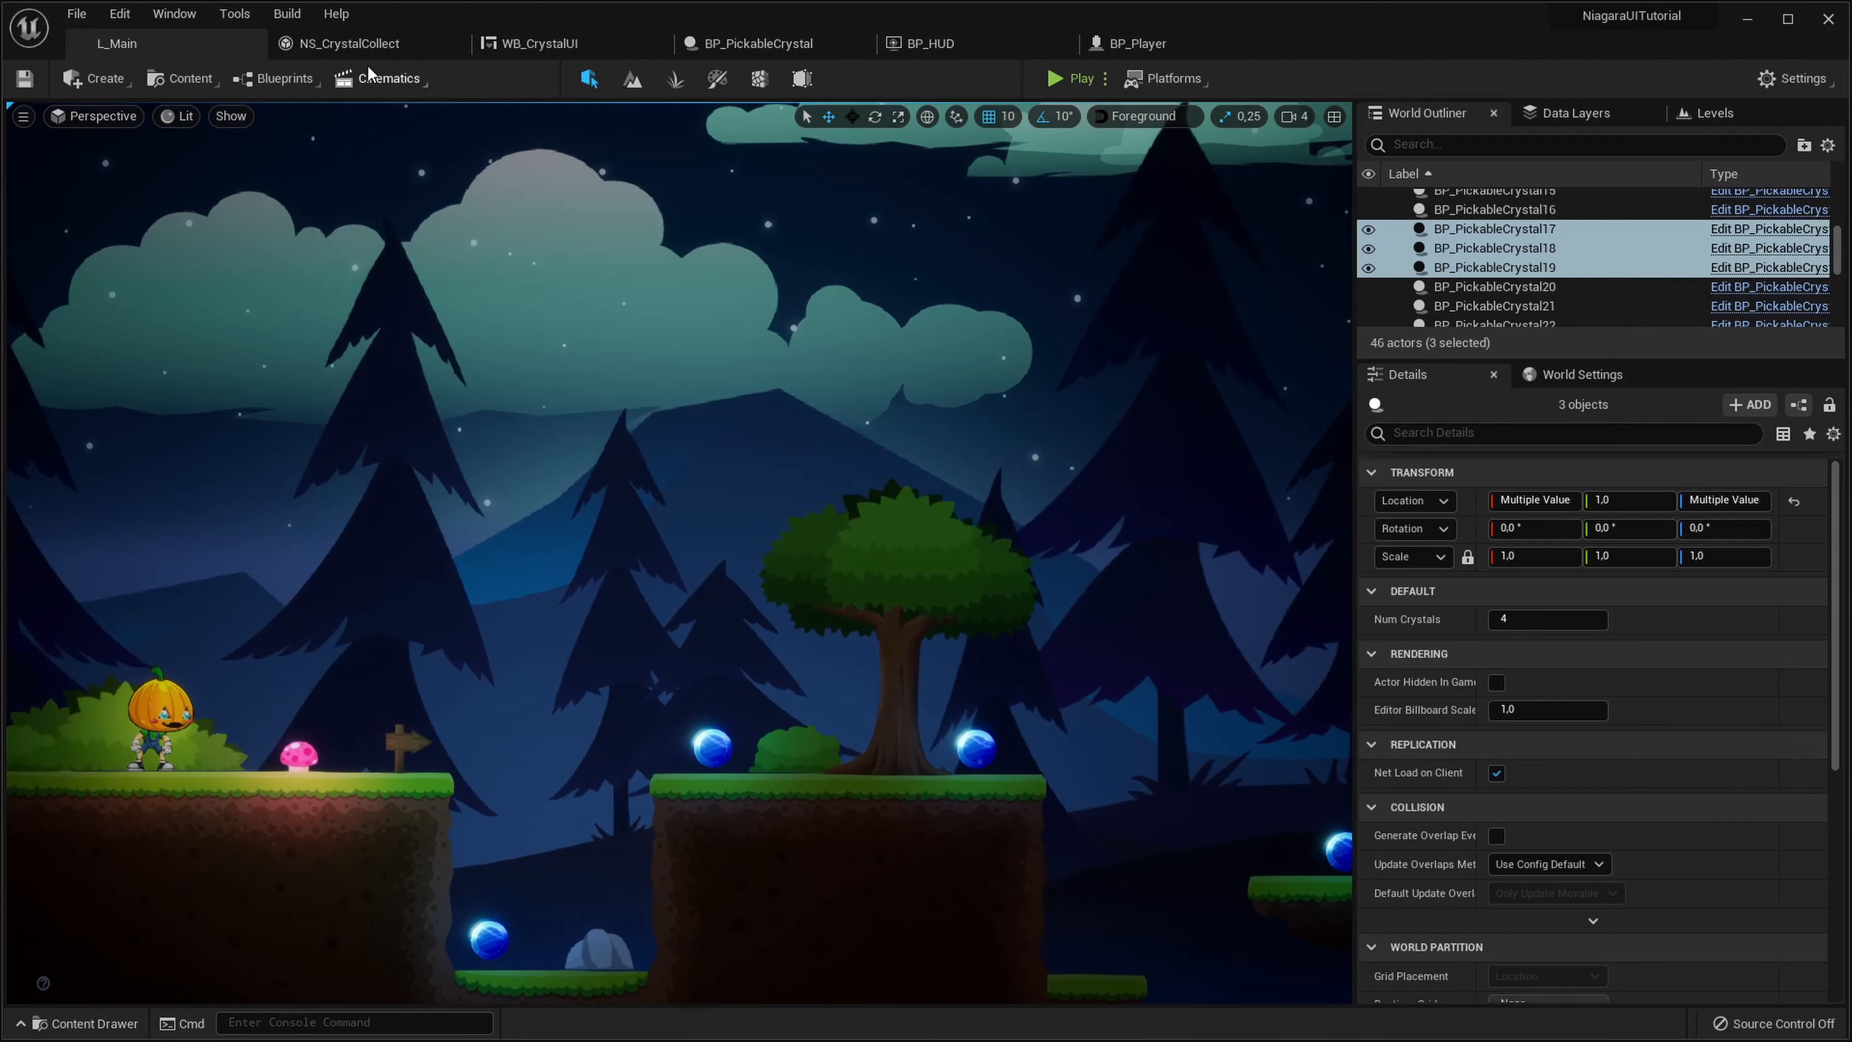
click(365, 43)
click(554, 45)
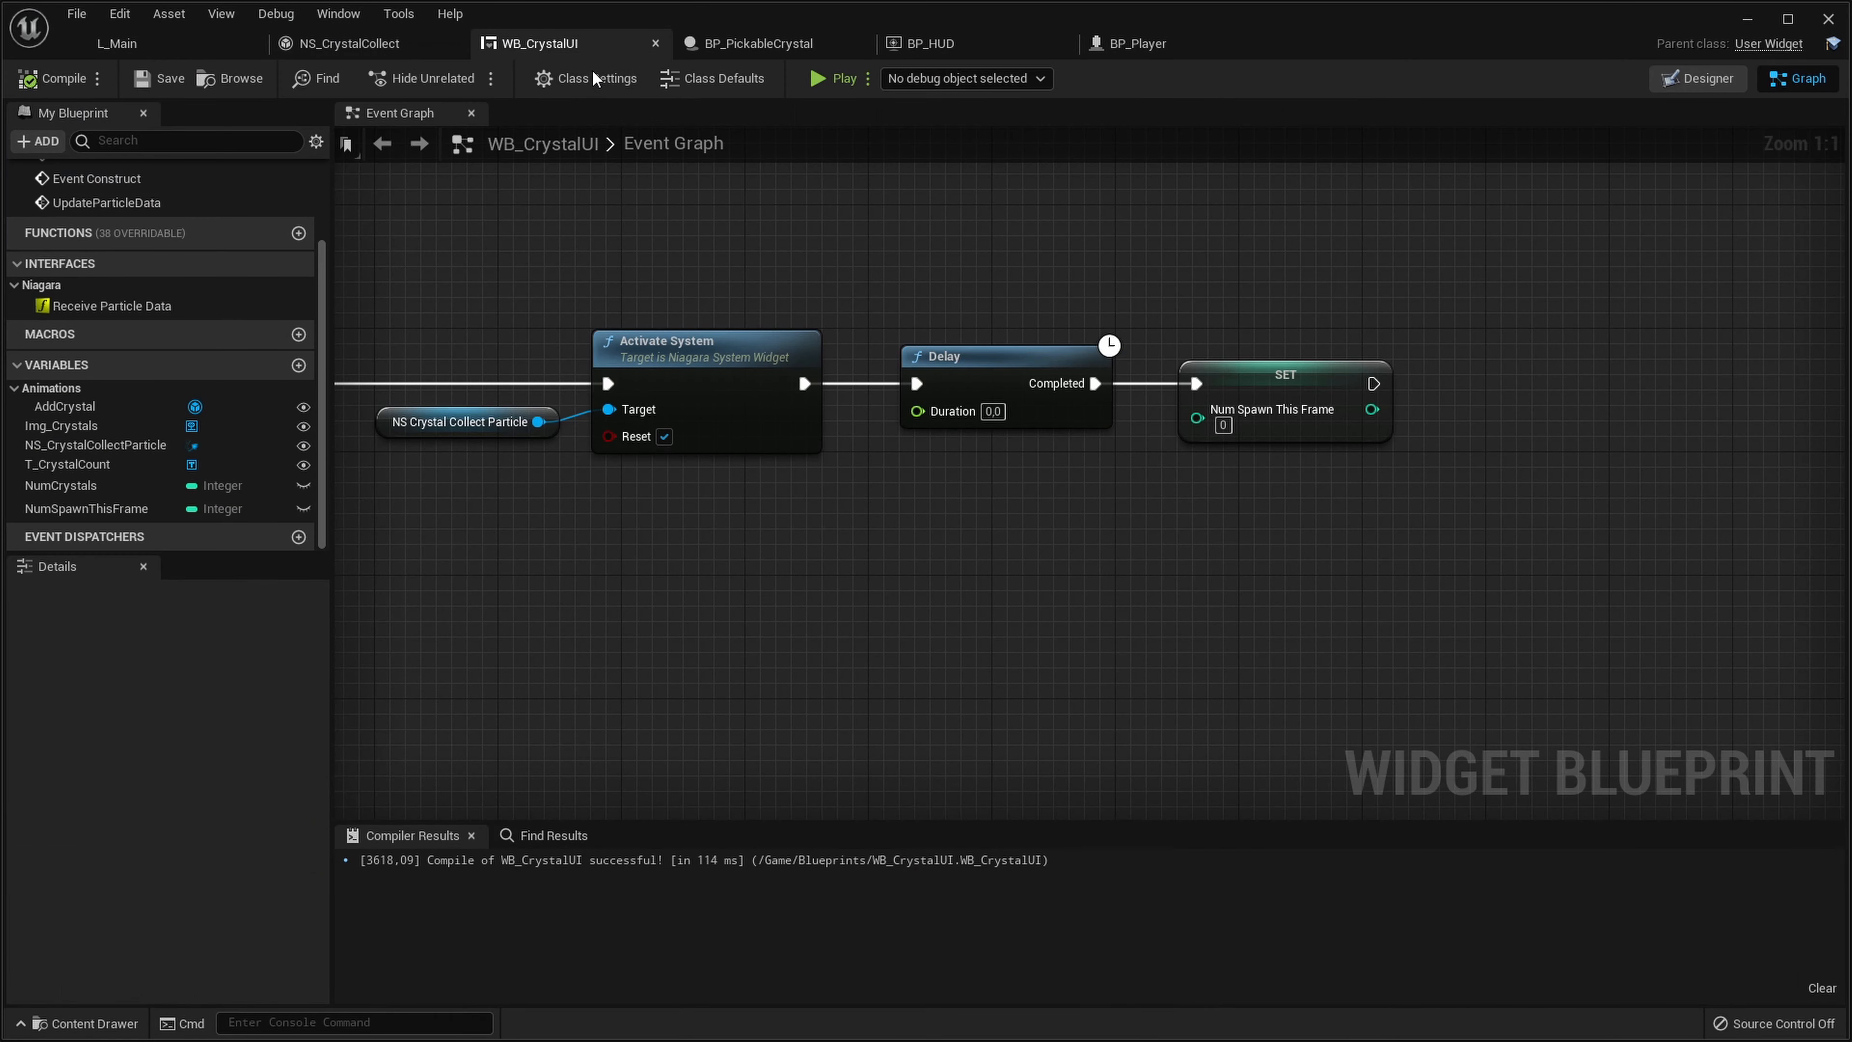
click(1732, 76)
scroll(550, 343, up, 4)
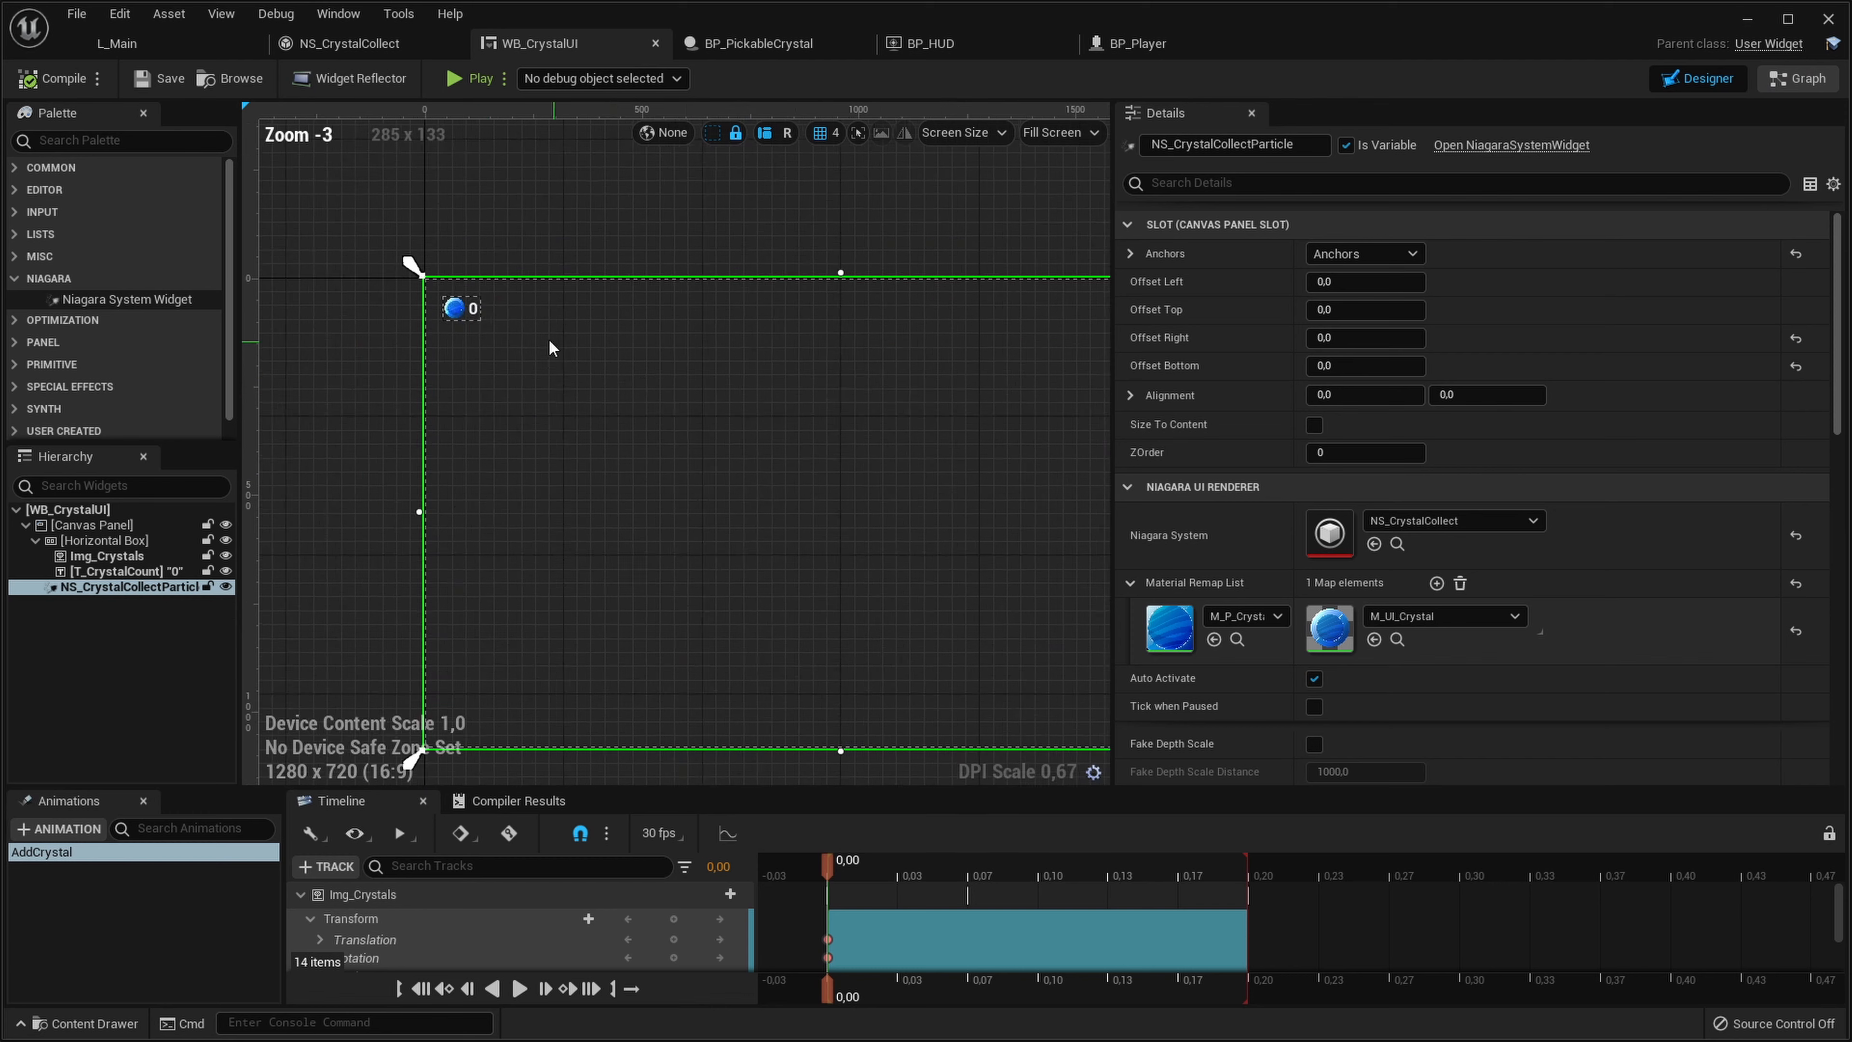
click(104, 540)
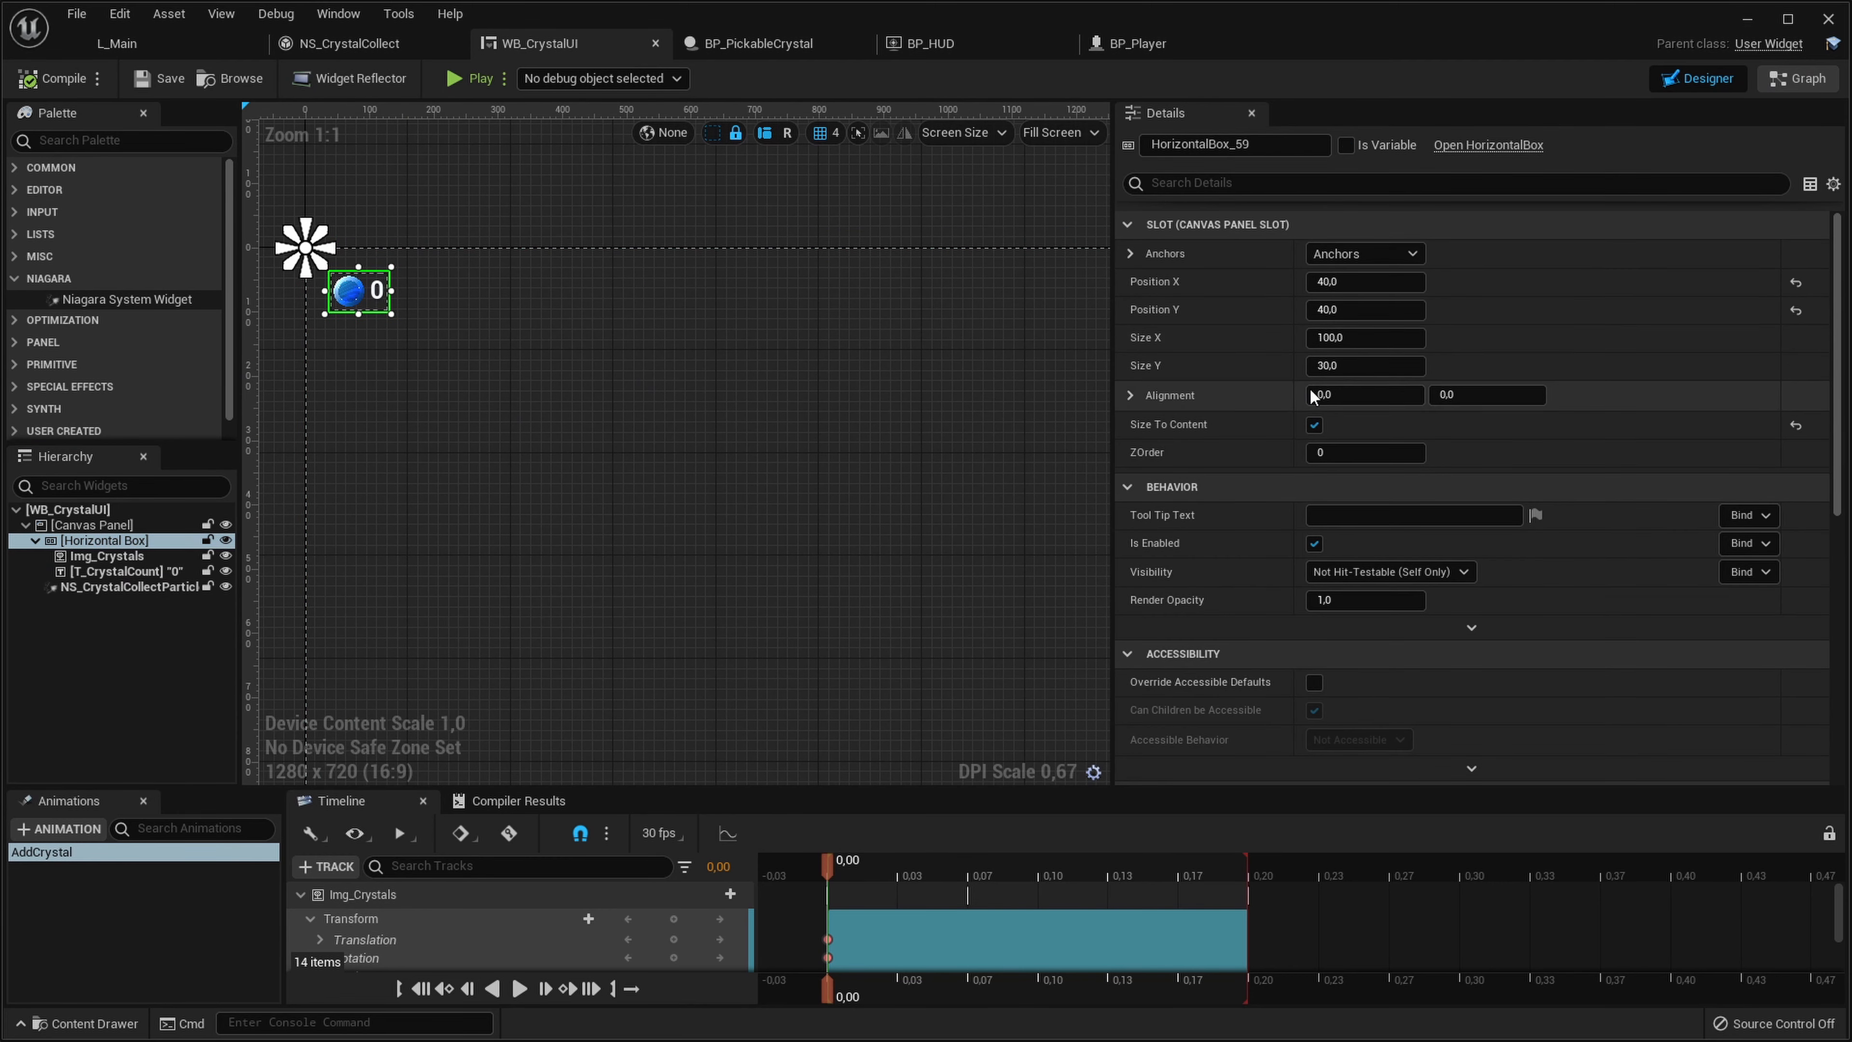
click(1369, 259)
click(1481, 309)
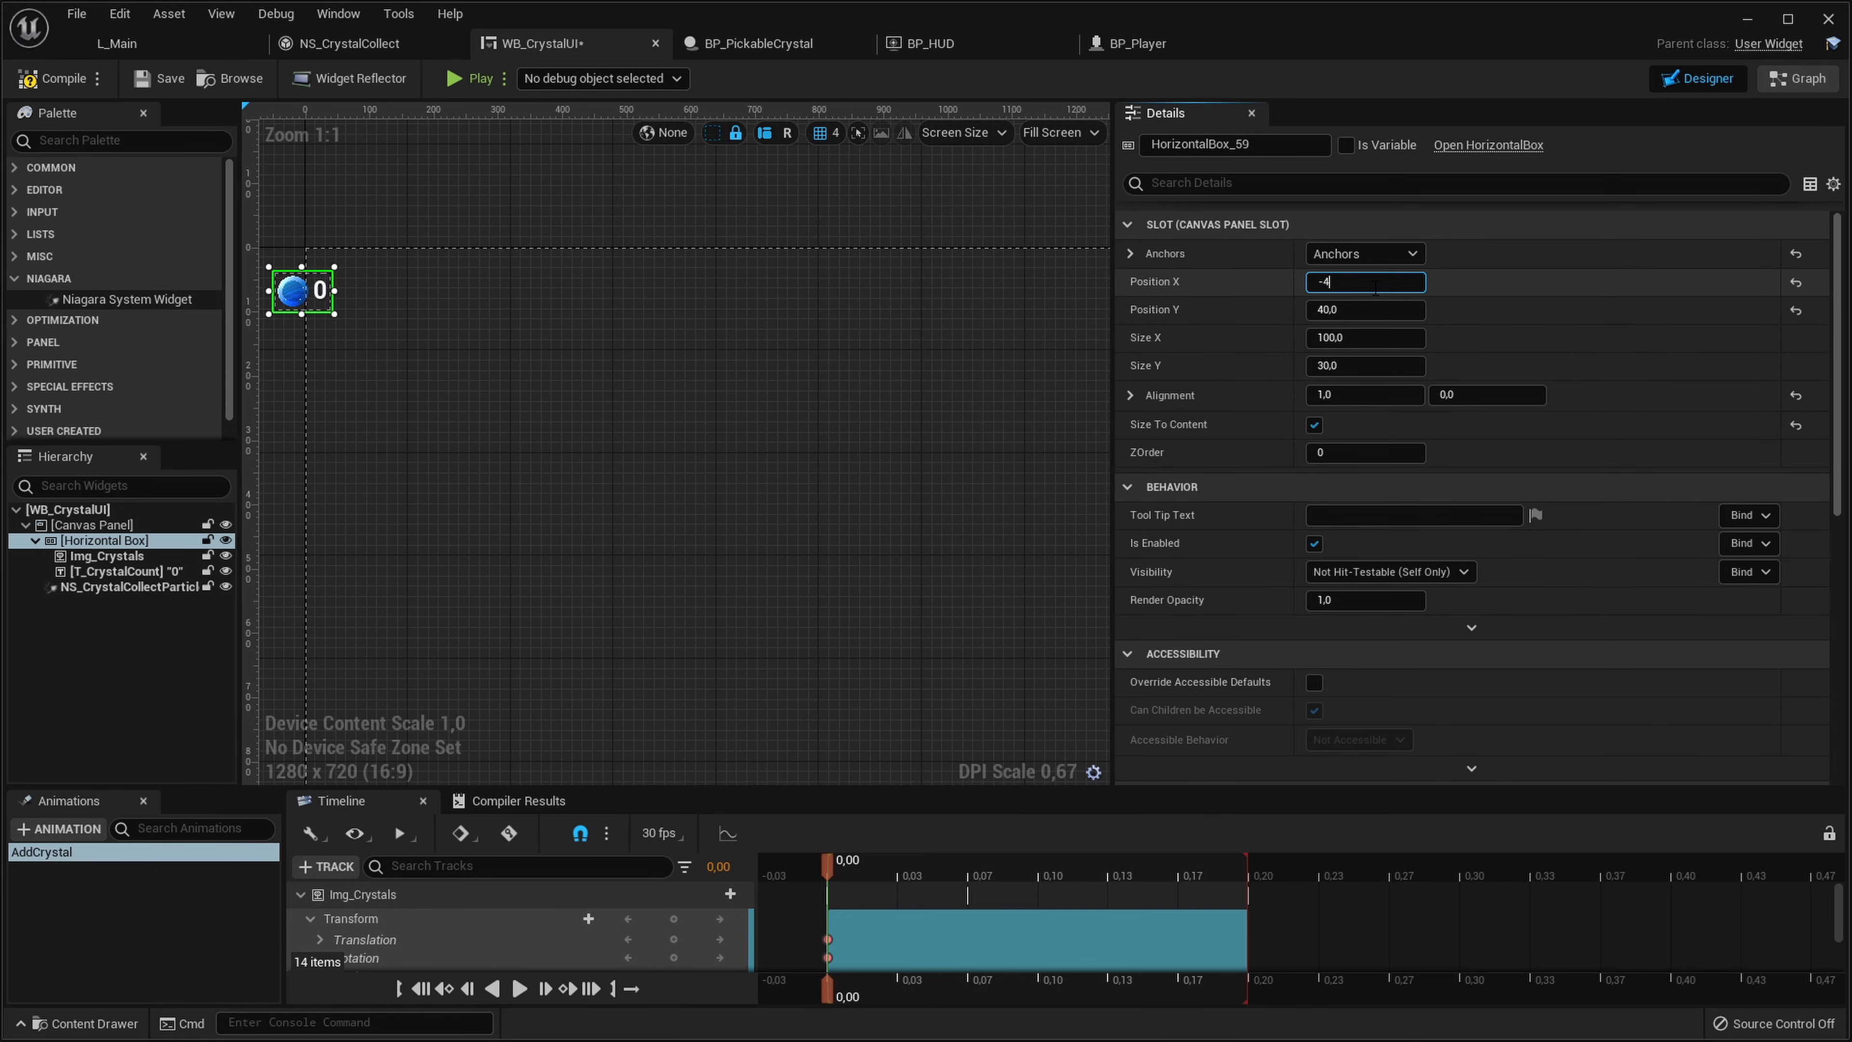
scroll(640, 276, up, 4)
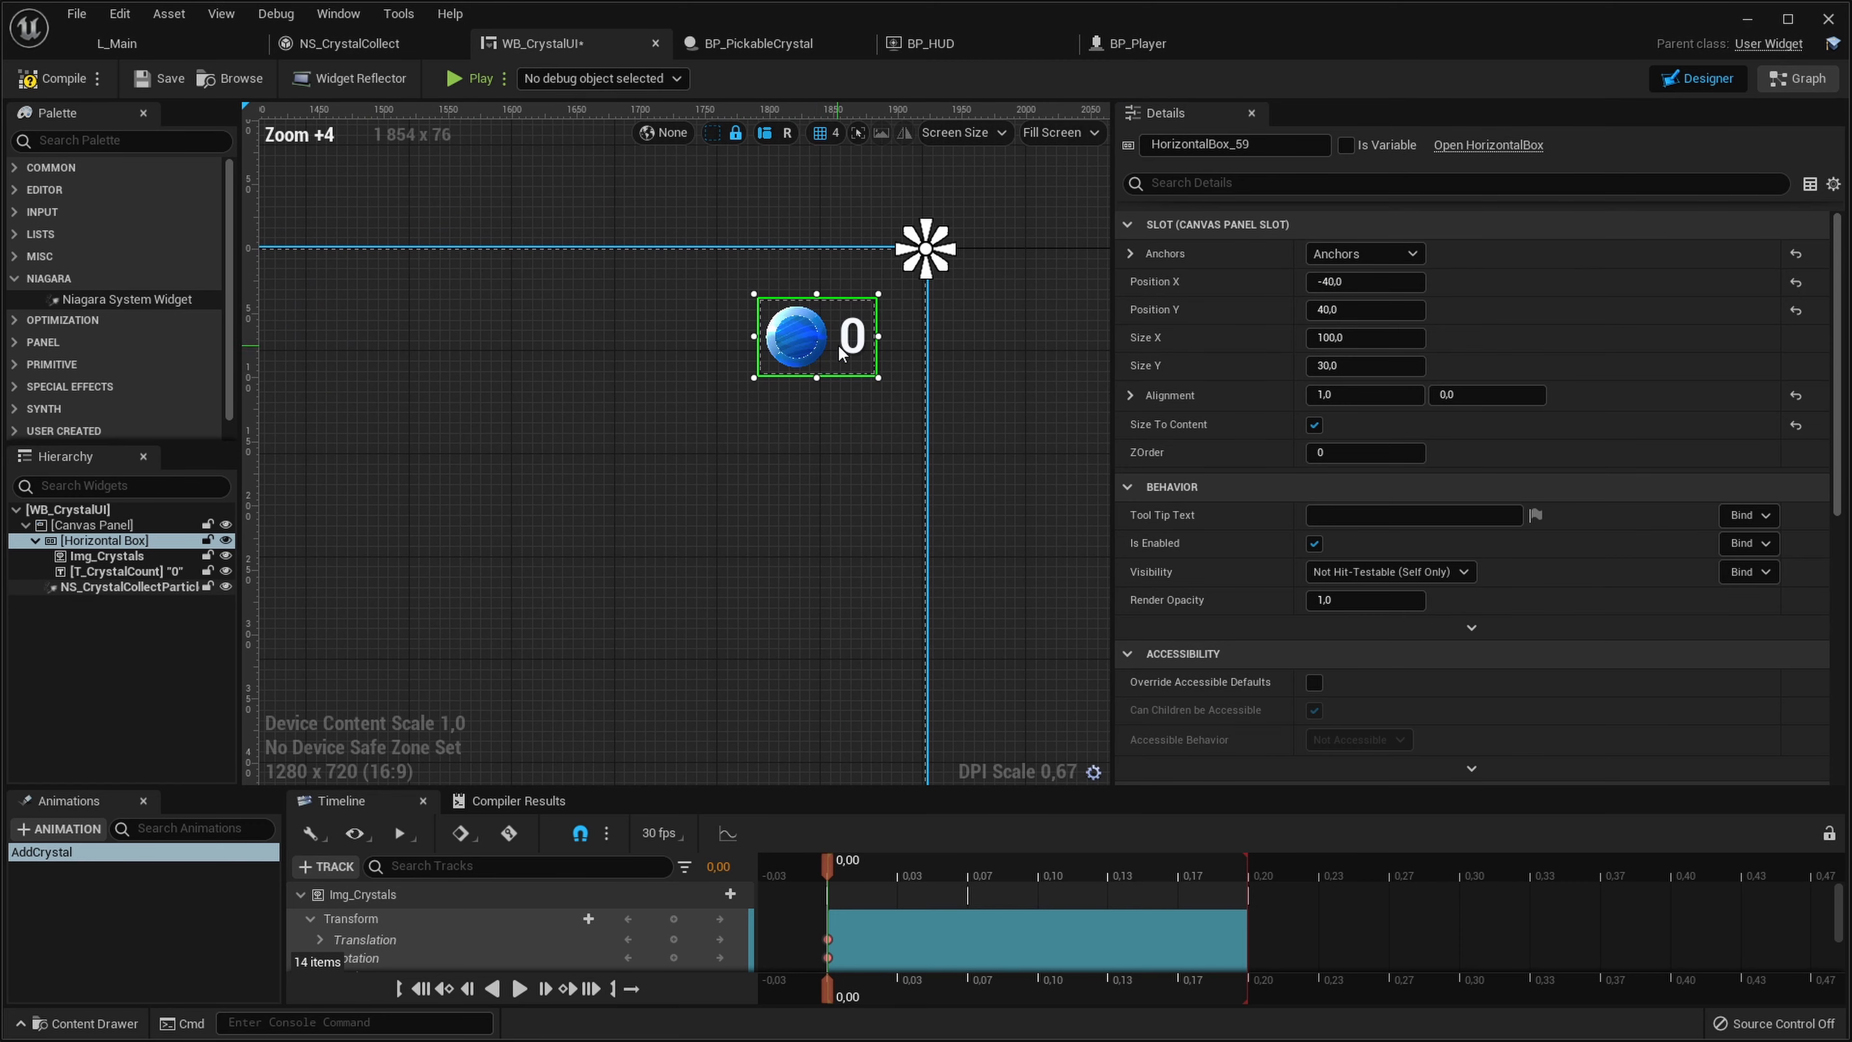
In WB_CrystalUI, place the T_CrystalCount text before the Img_Crystals image in the Horizontal Box and save the widget
click(859, 349)
click(63, 573)
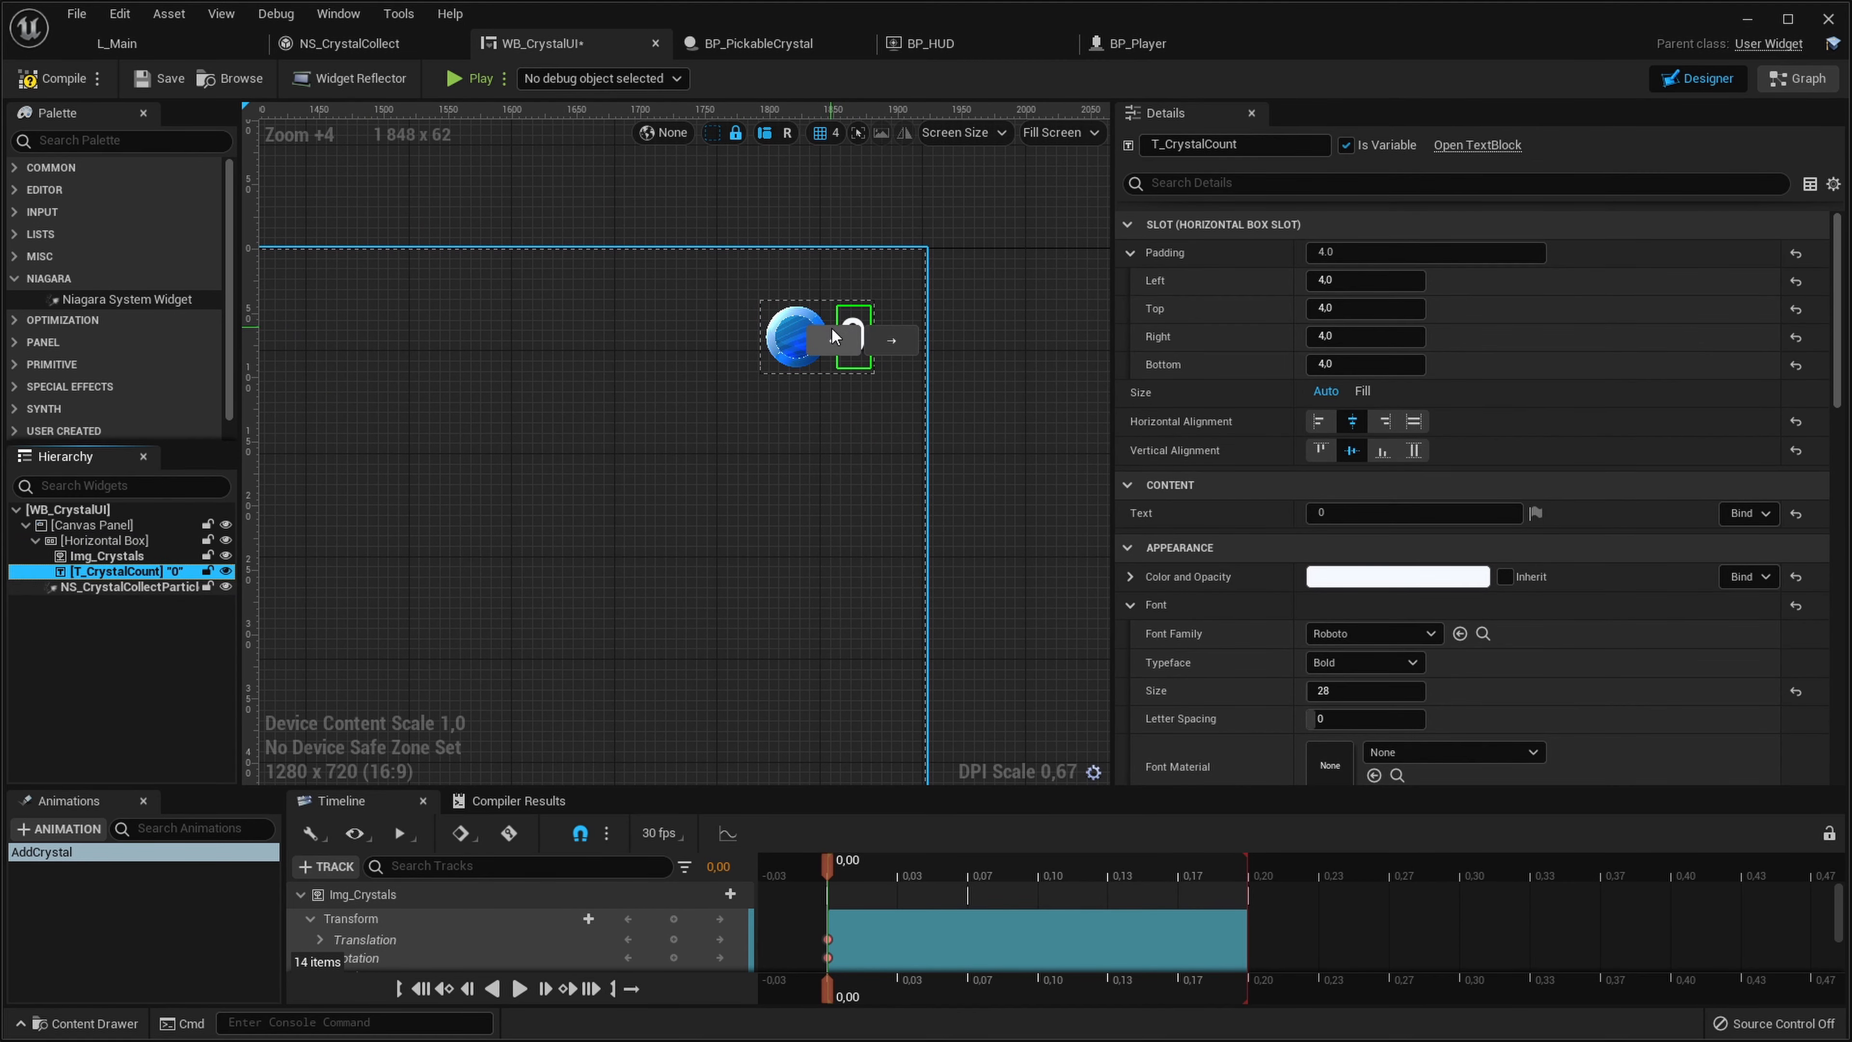
drag(833, 335, 779, 337)
click(610, 516)
click(149, 82)
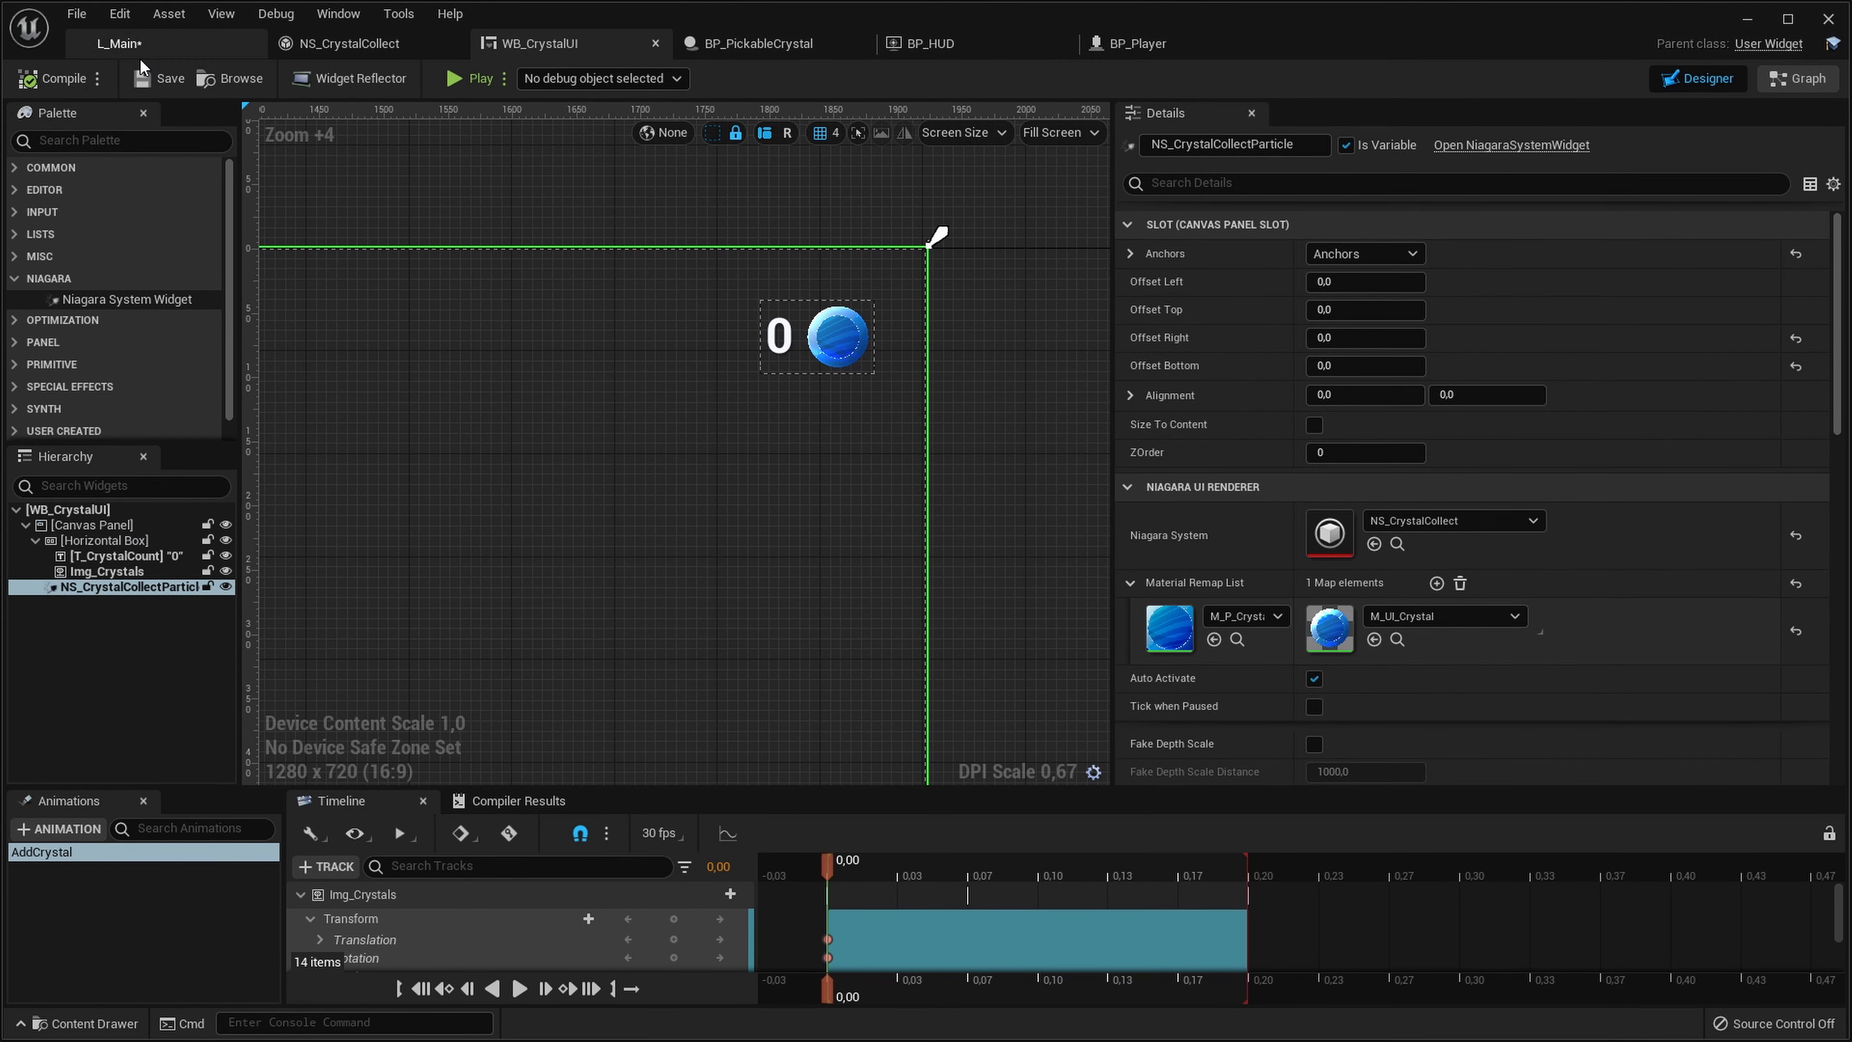
In NS_CrystalCollect, set the Kill Particles comparison's B value to 40 and save the system
click(140, 51)
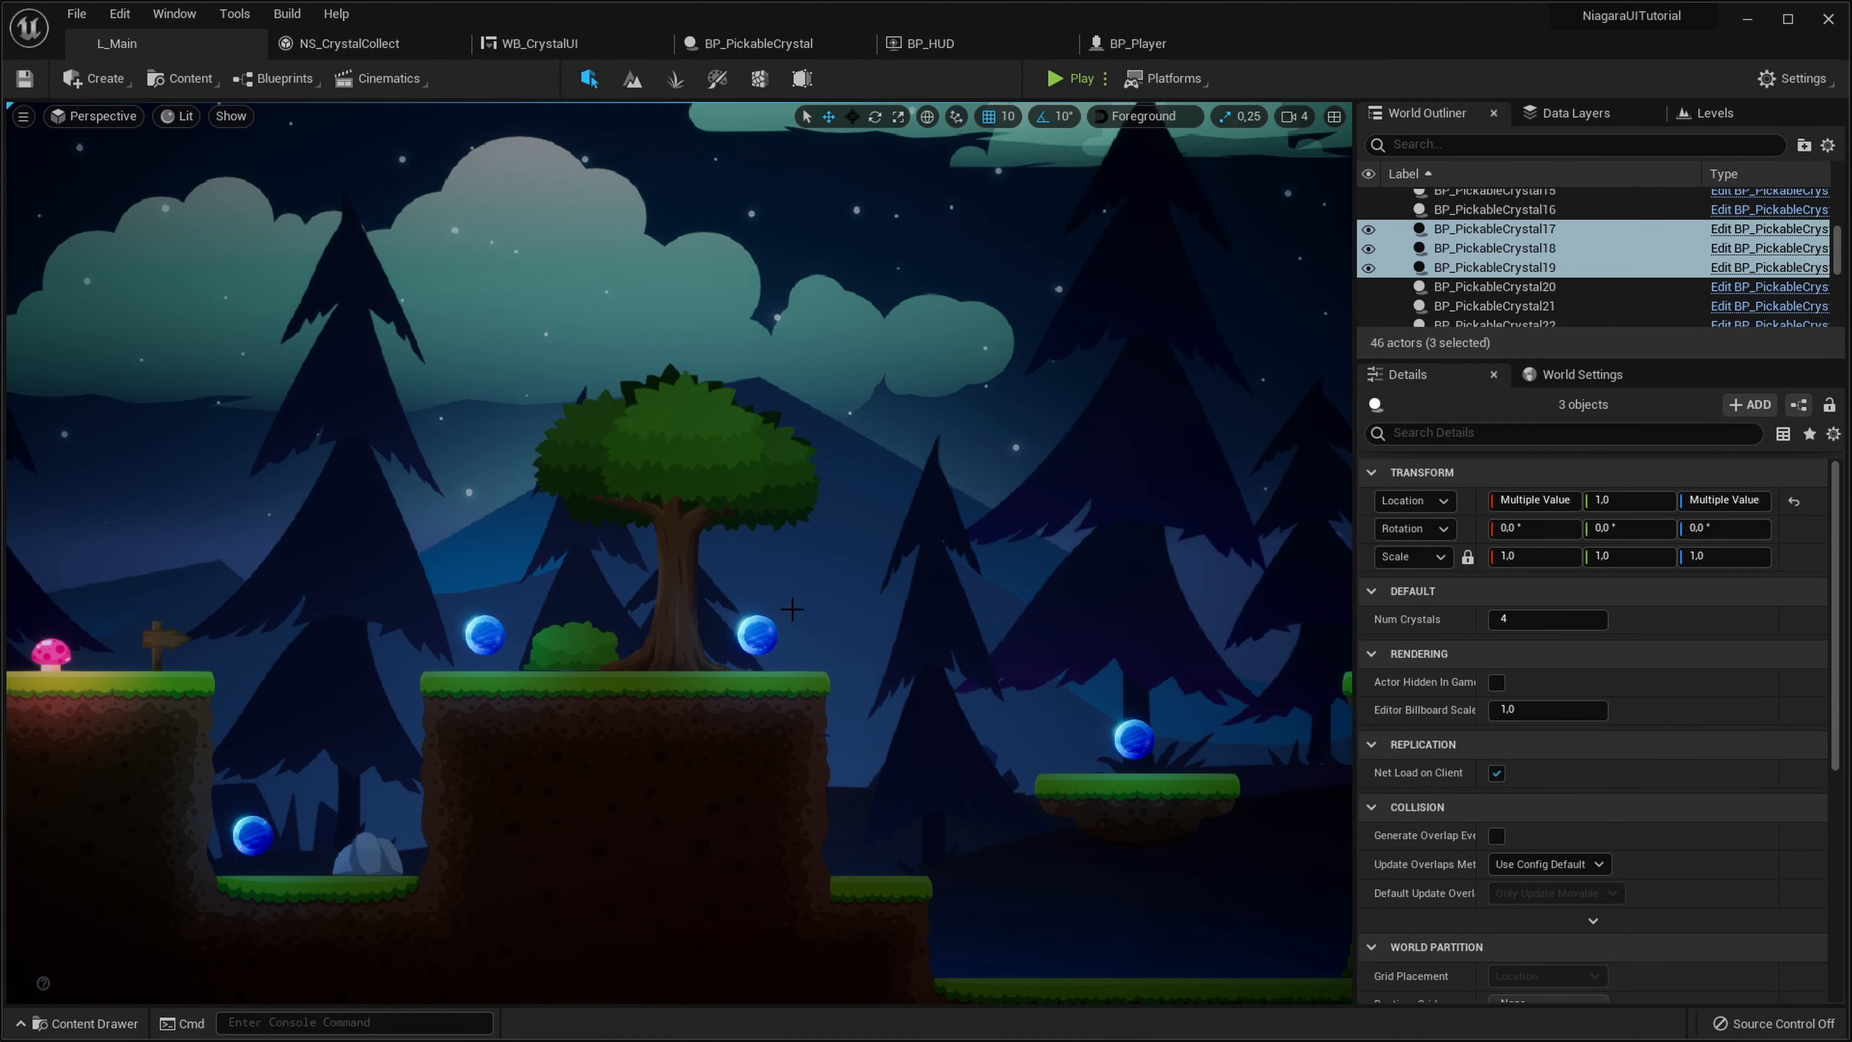
click(350, 44)
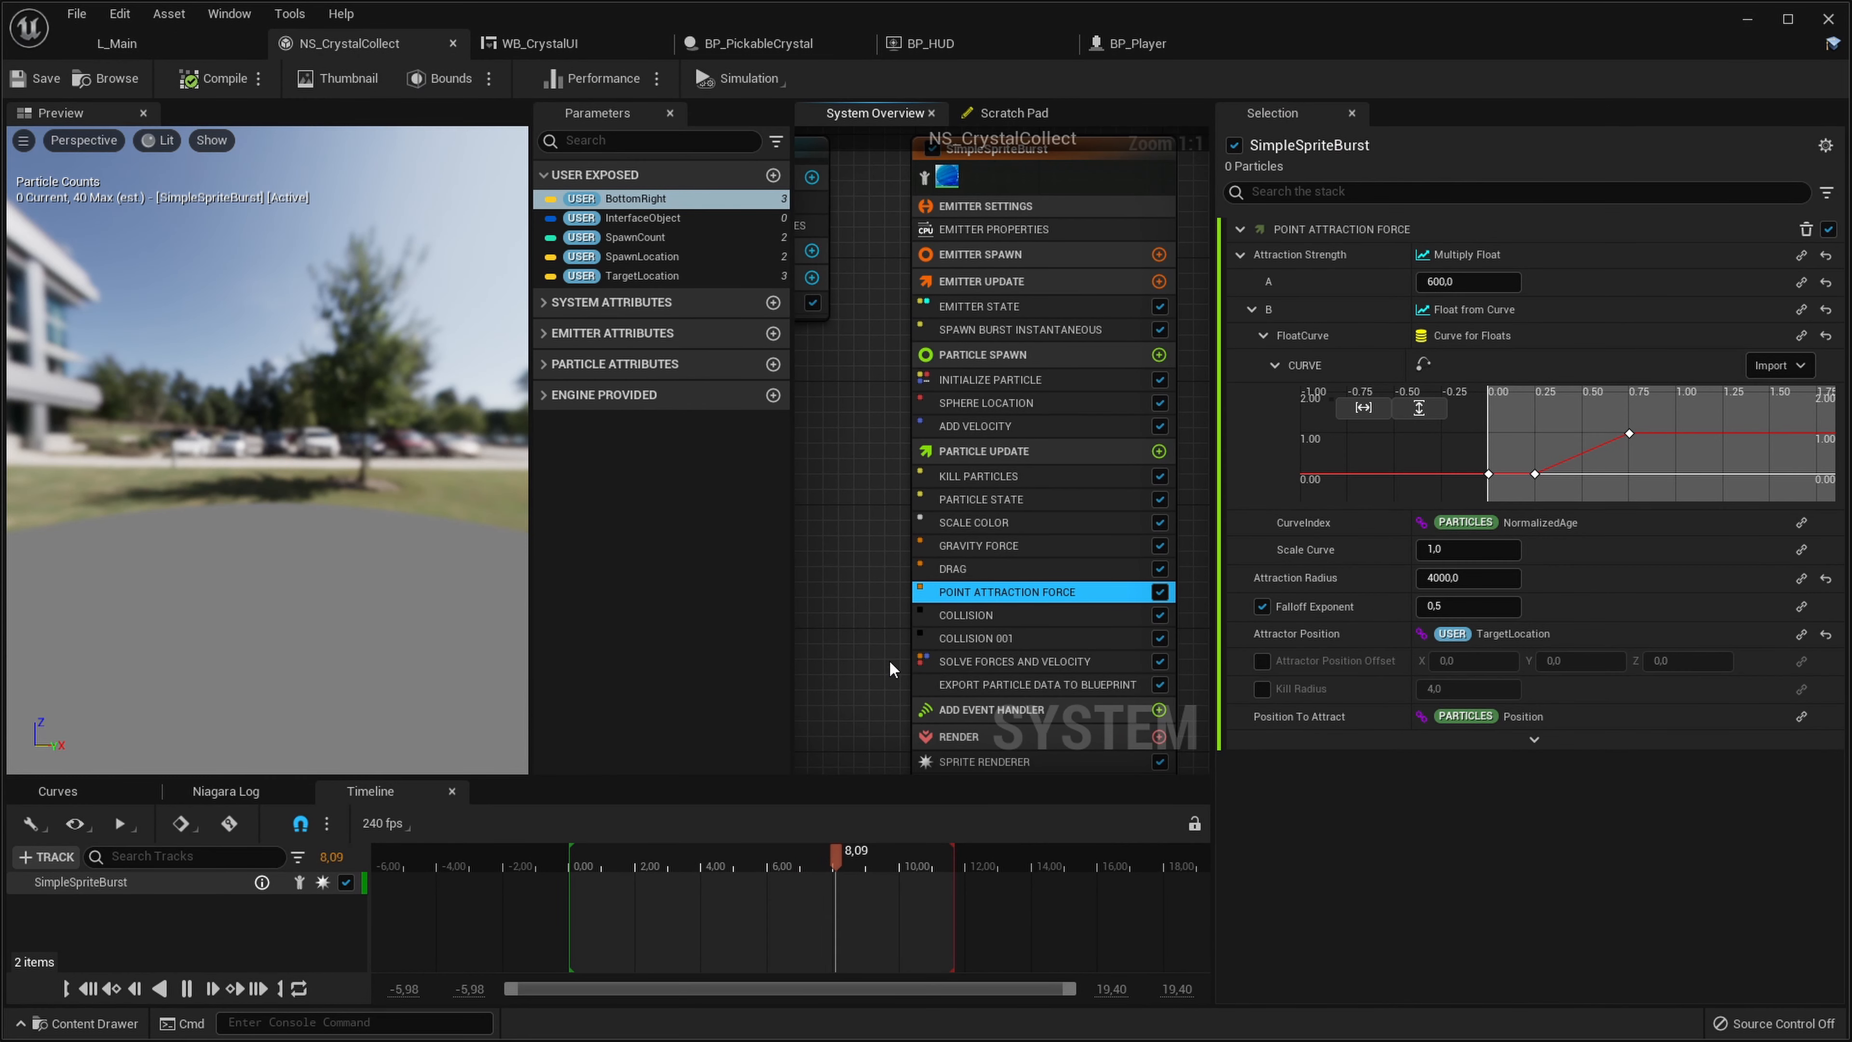
right_drag(868, 618, 831, 600)
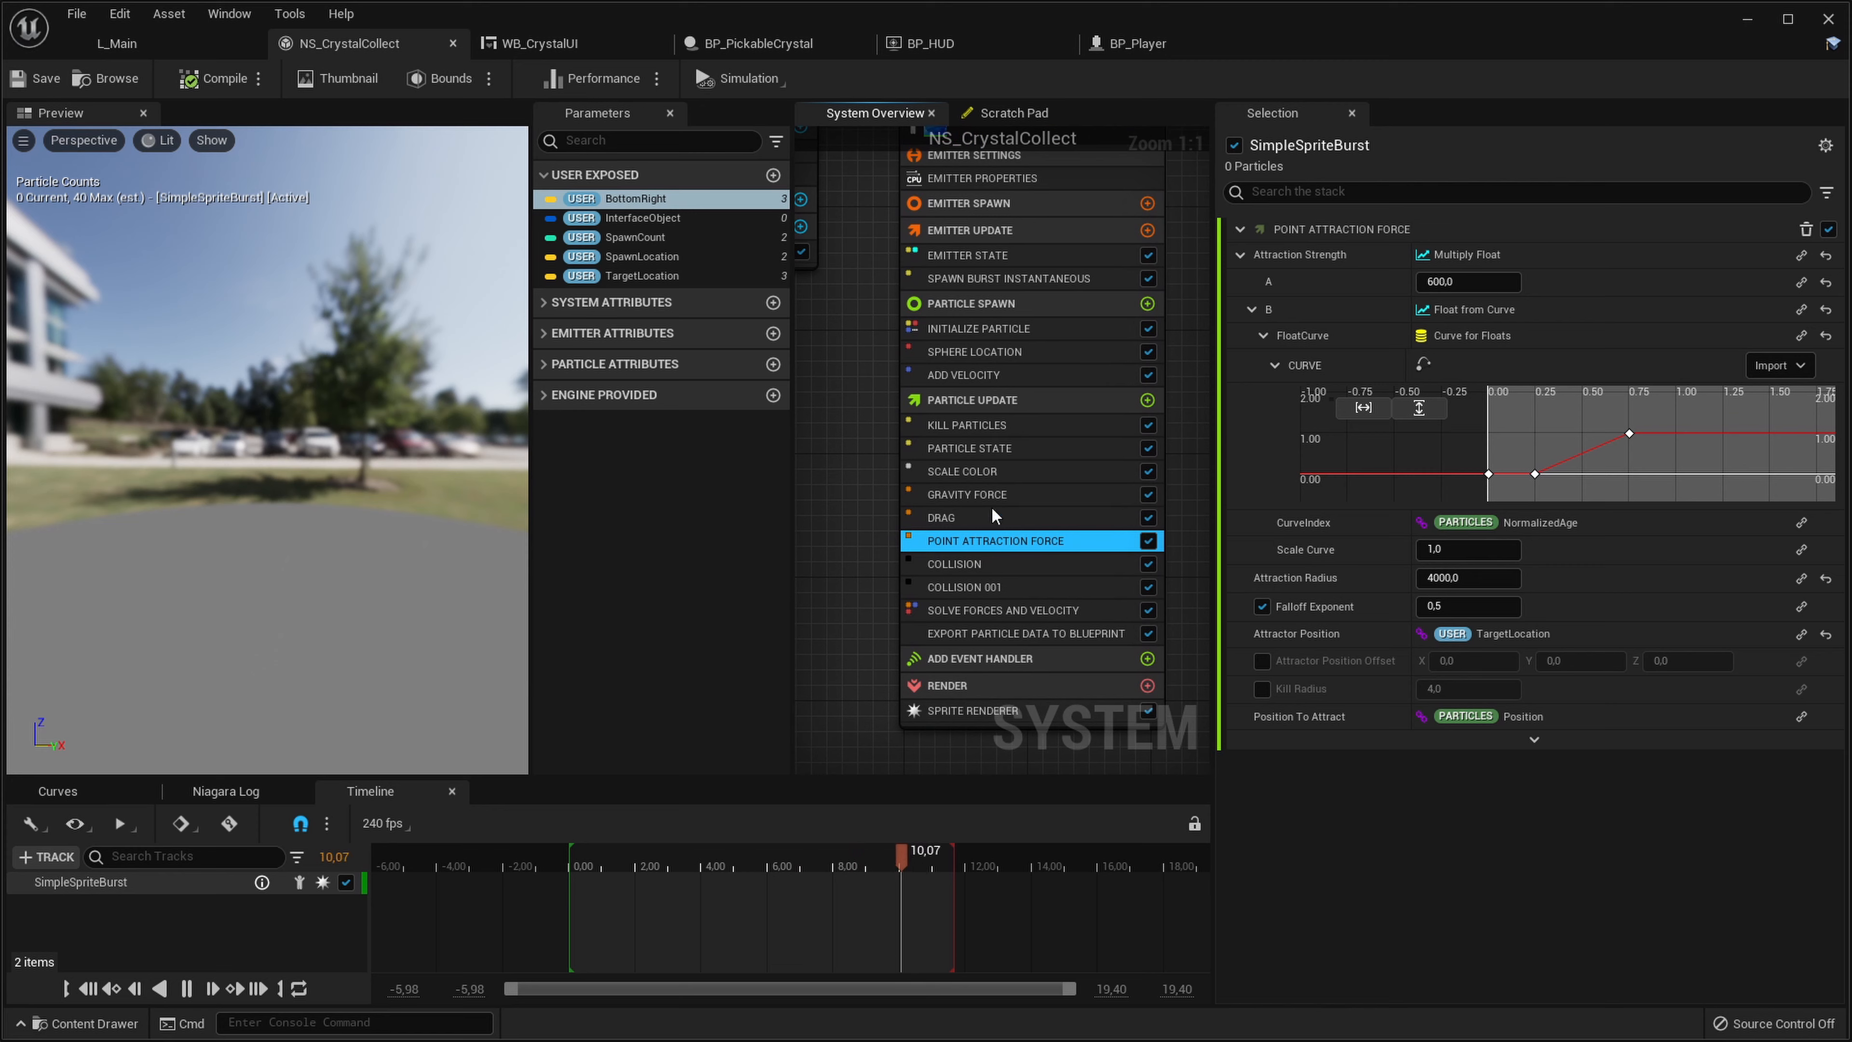
click(970, 425)
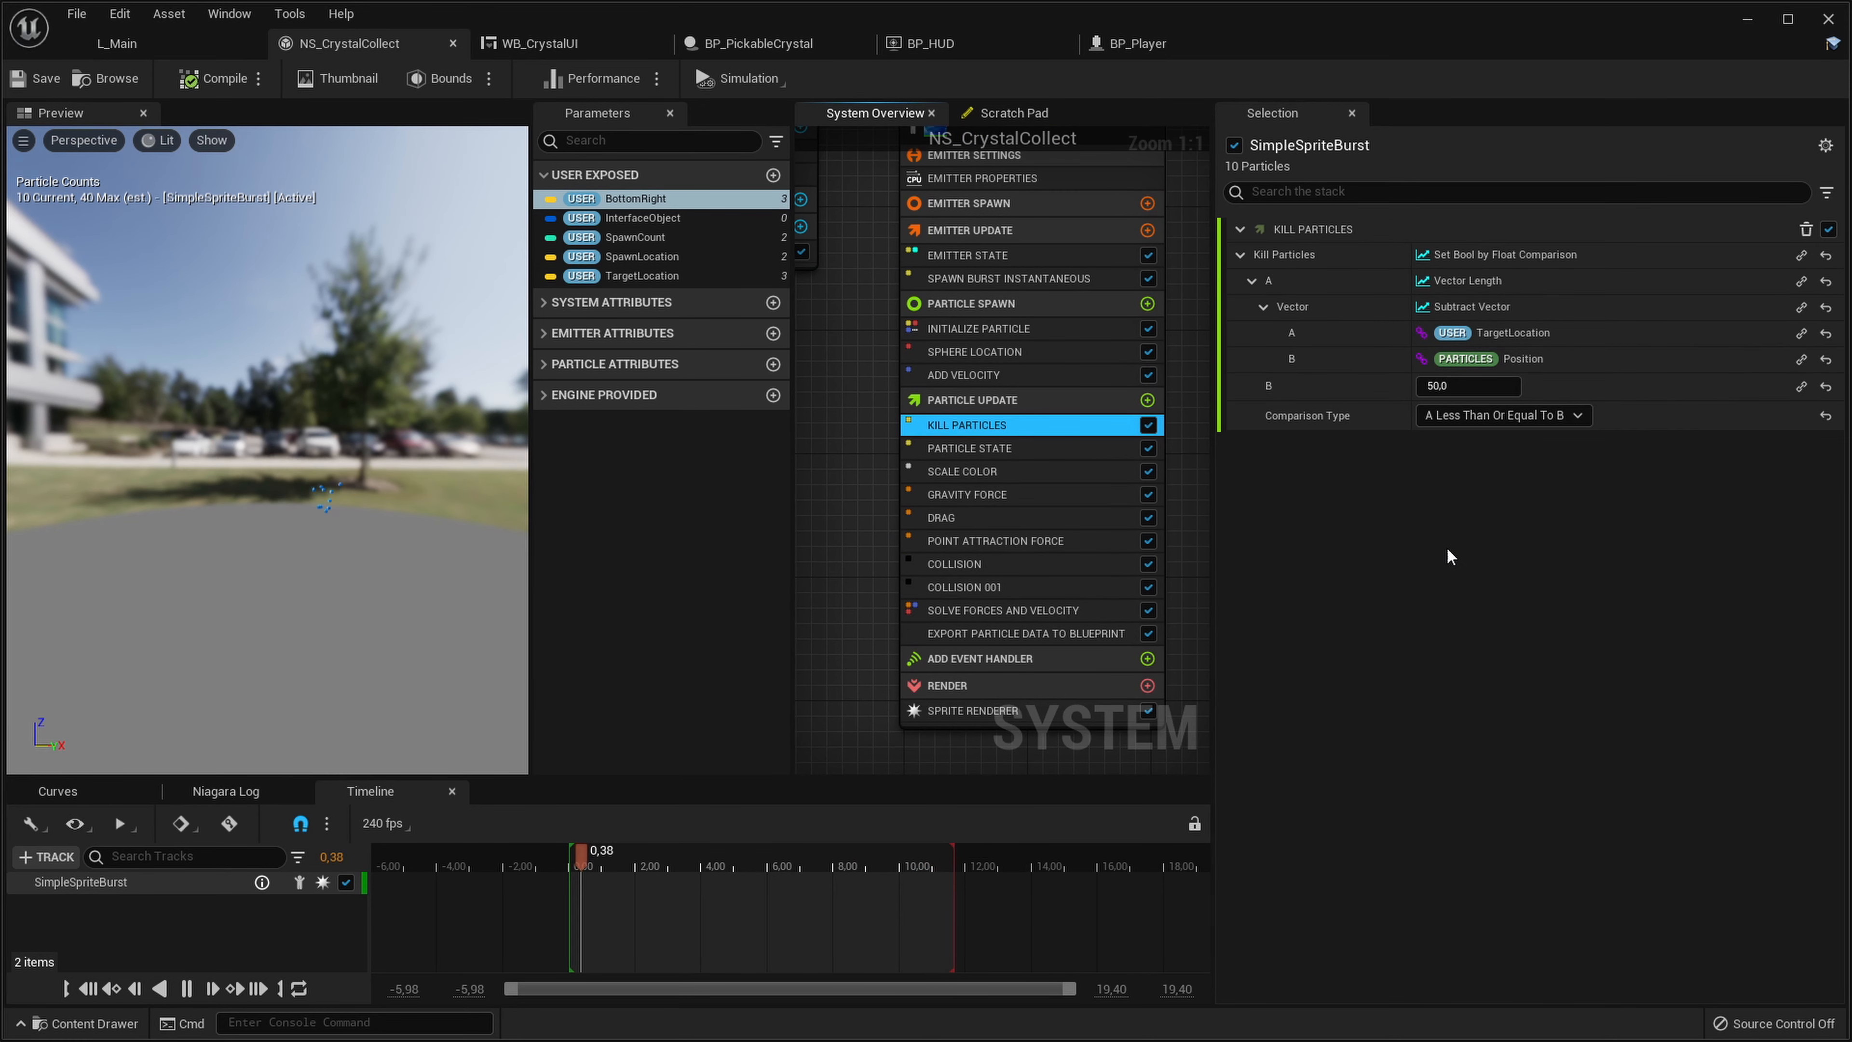
click(1499, 395)
text(40)
key(Return)
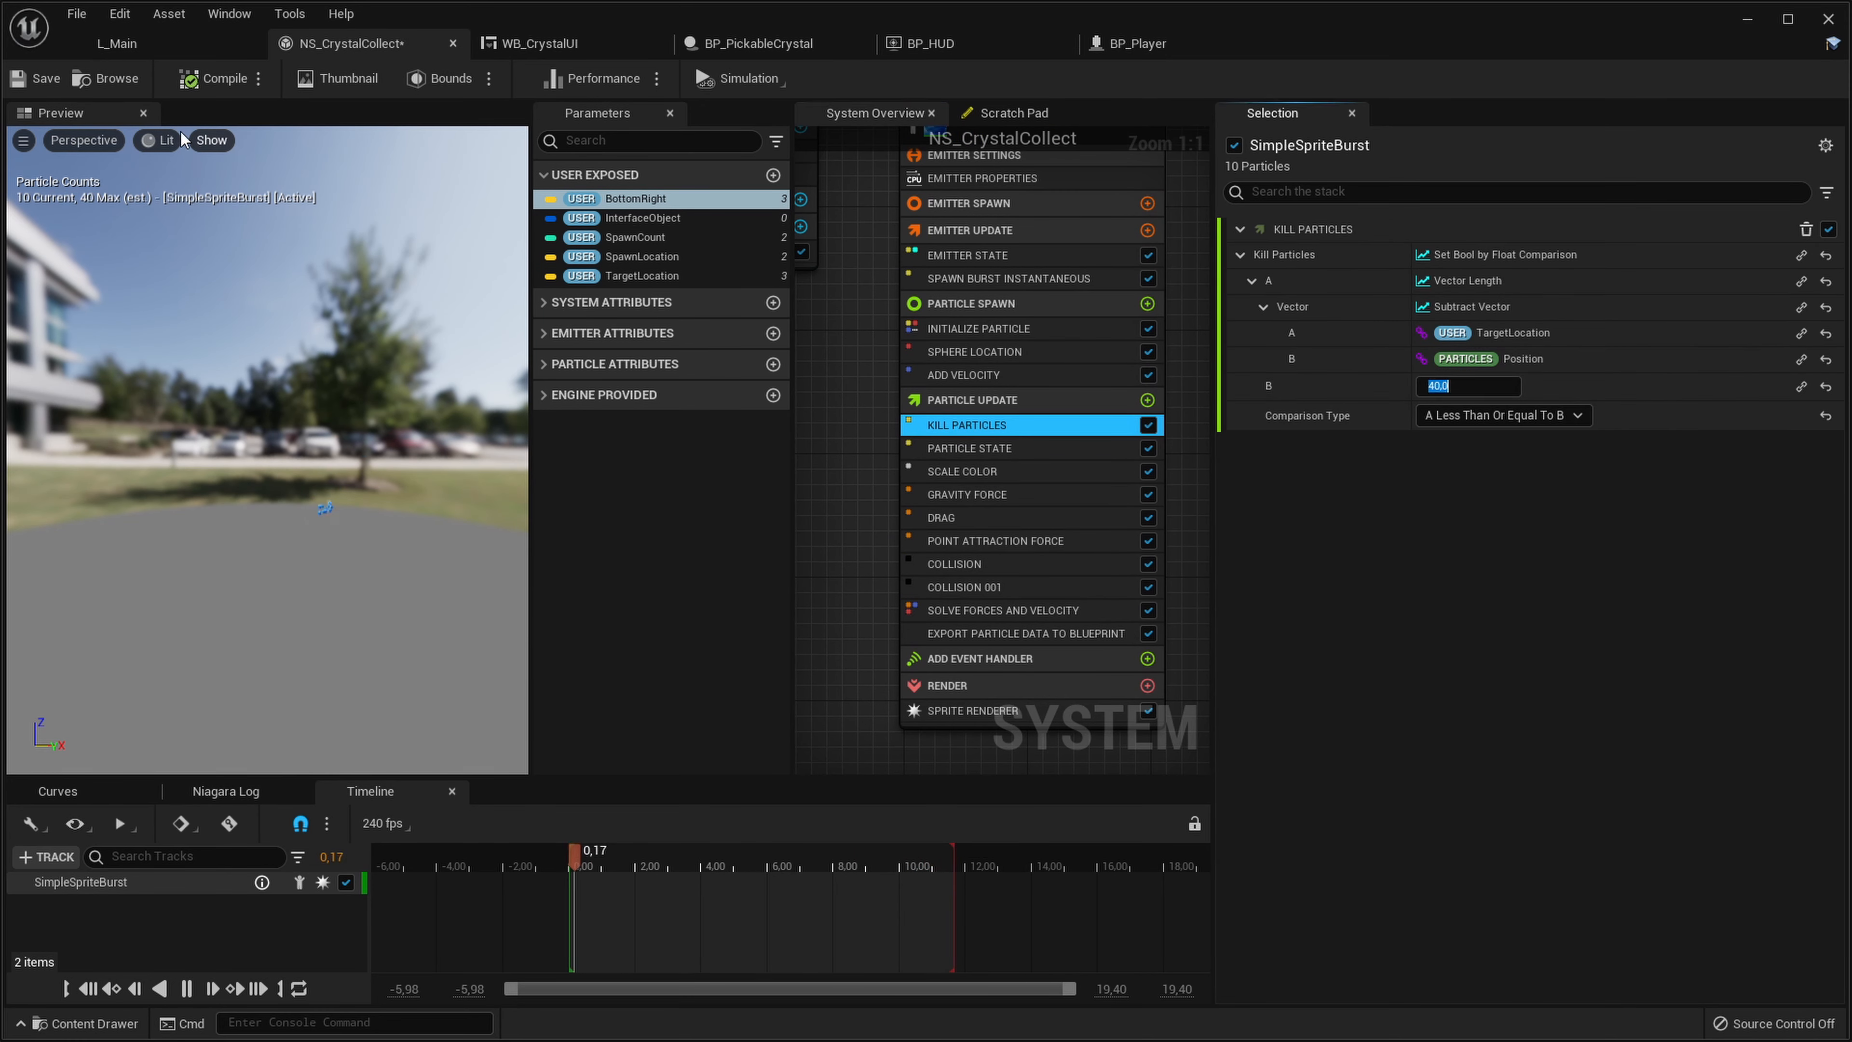
Run the L_Main level, switch the play window to full screen and start the game from its menu
click(120, 44)
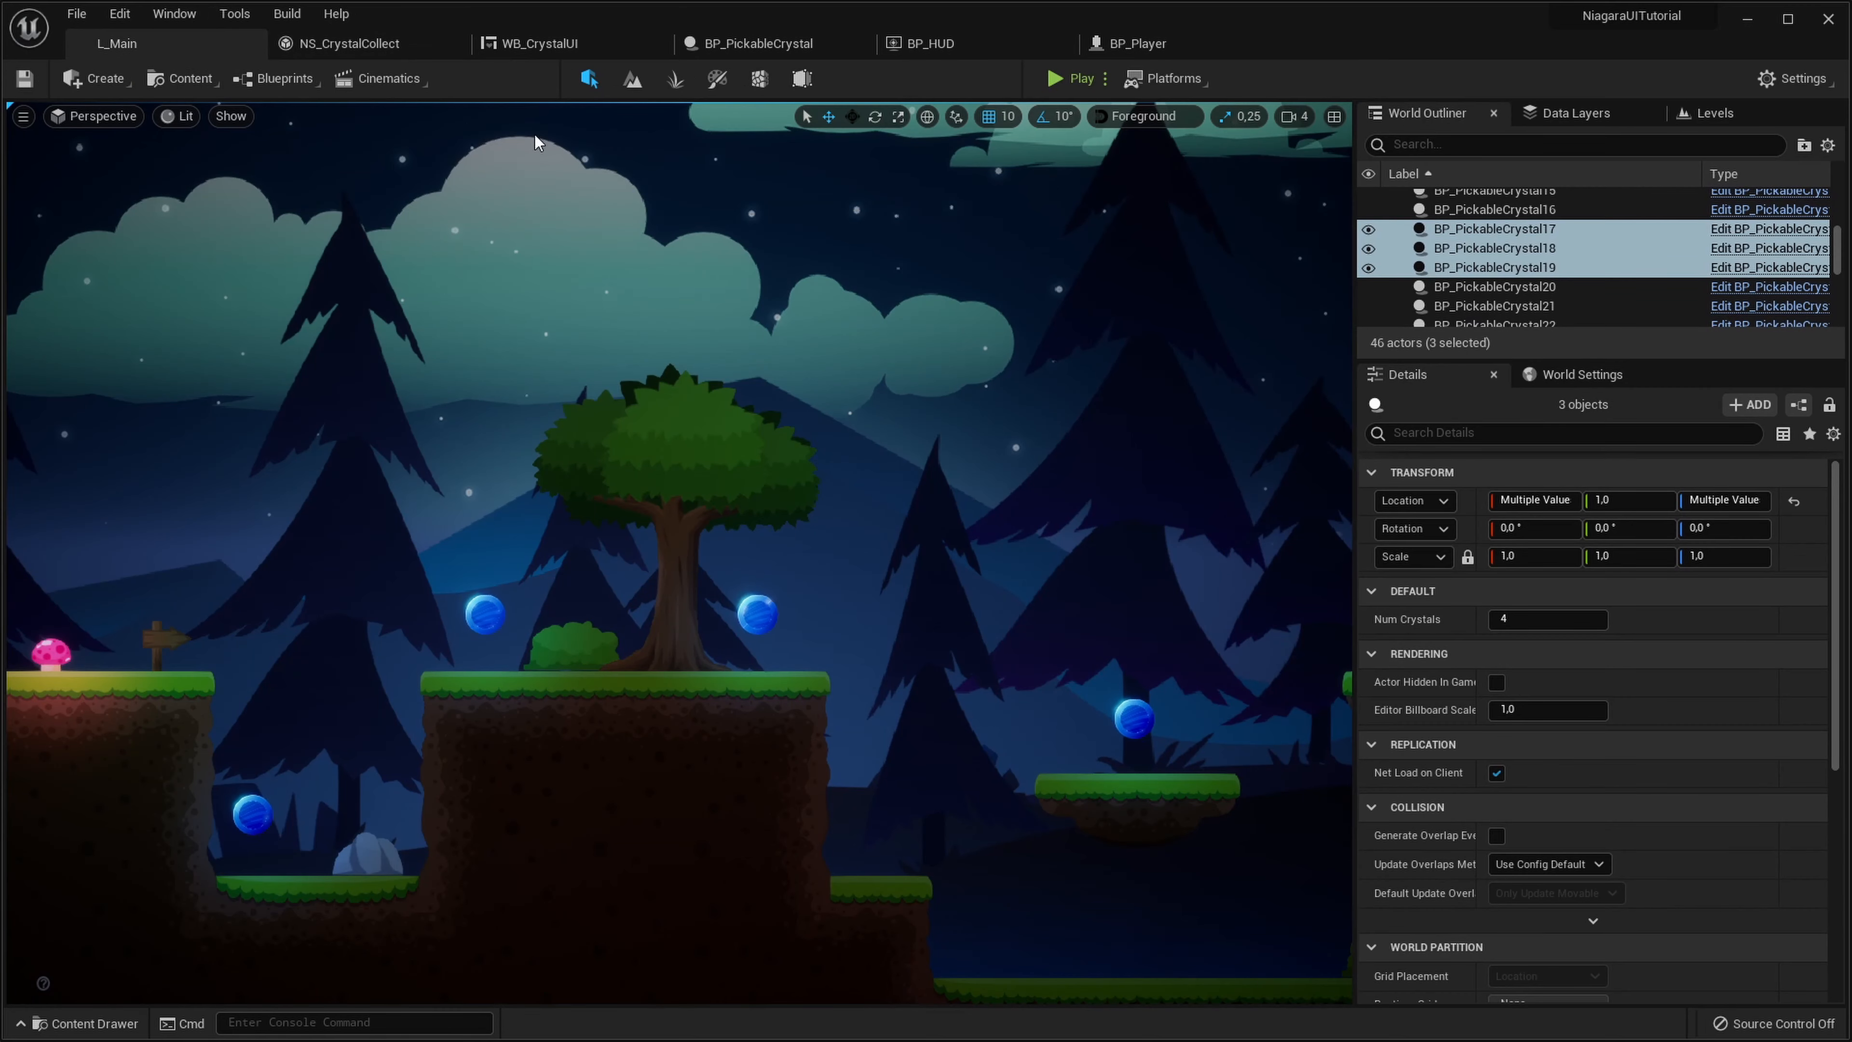
click(1072, 78)
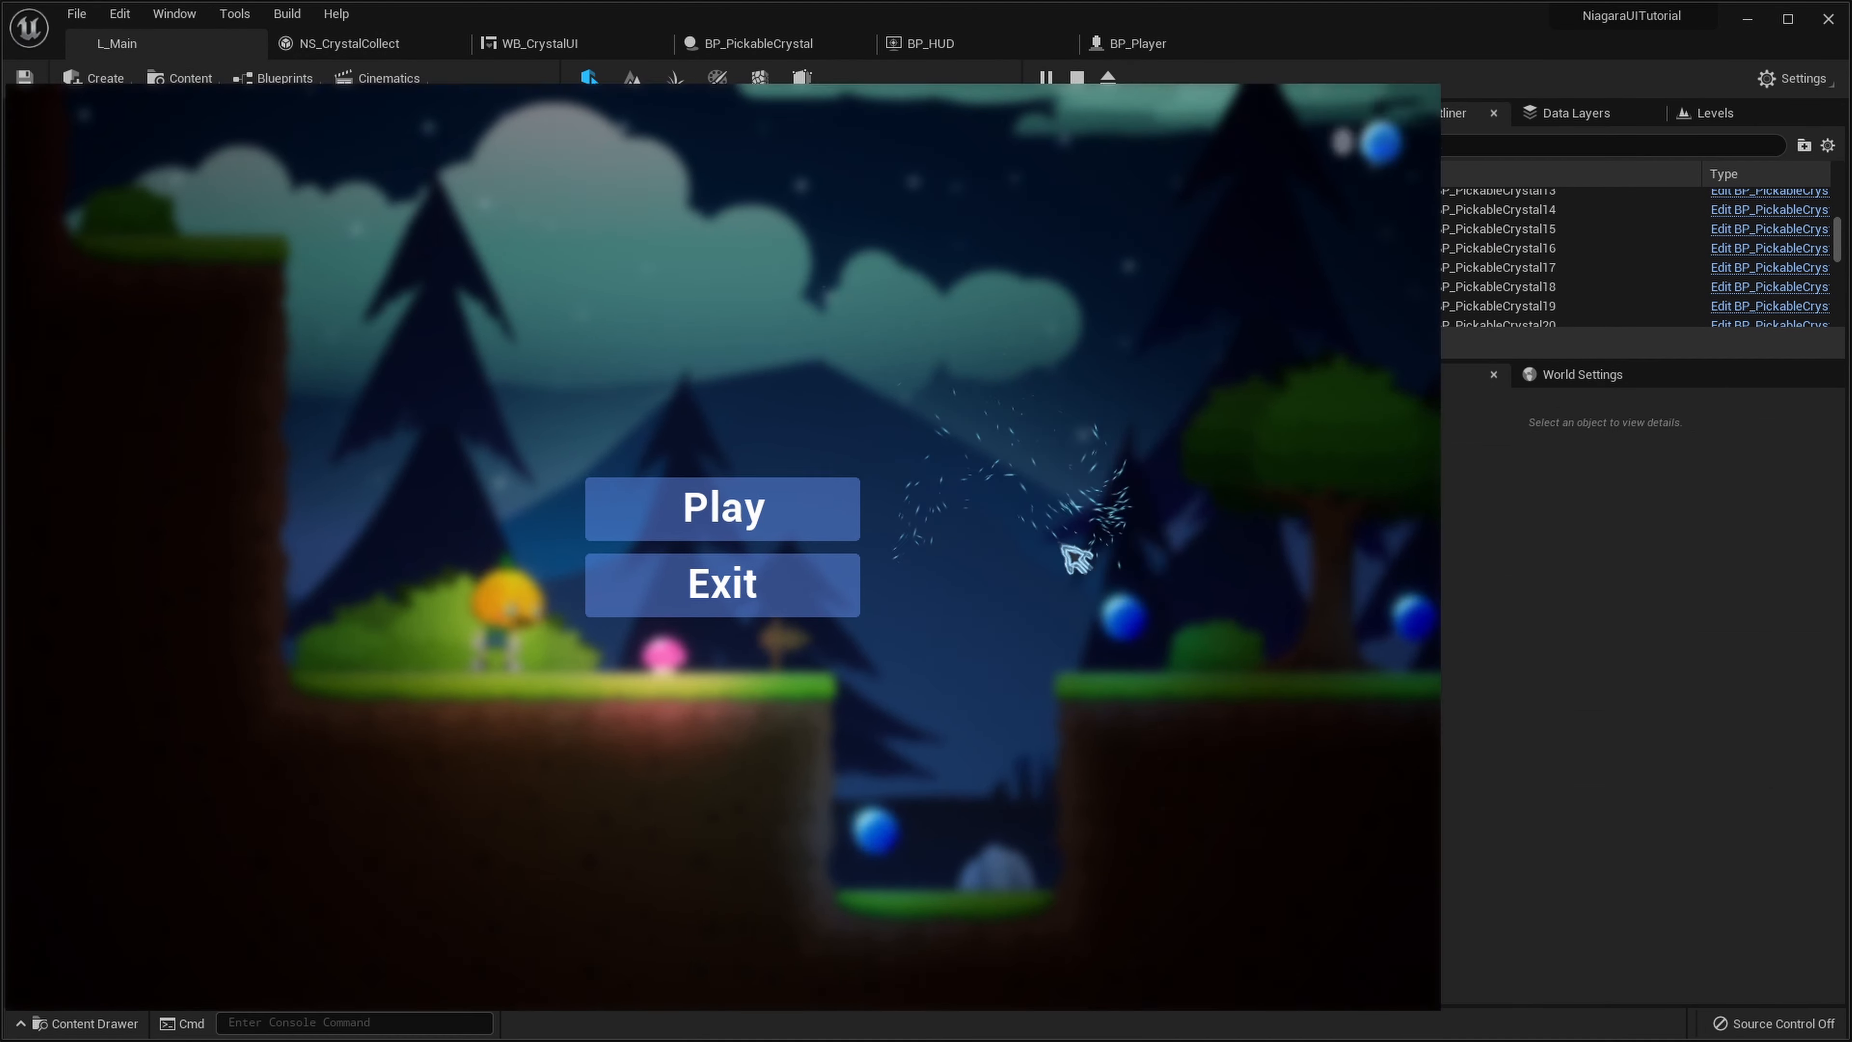
key(F11)
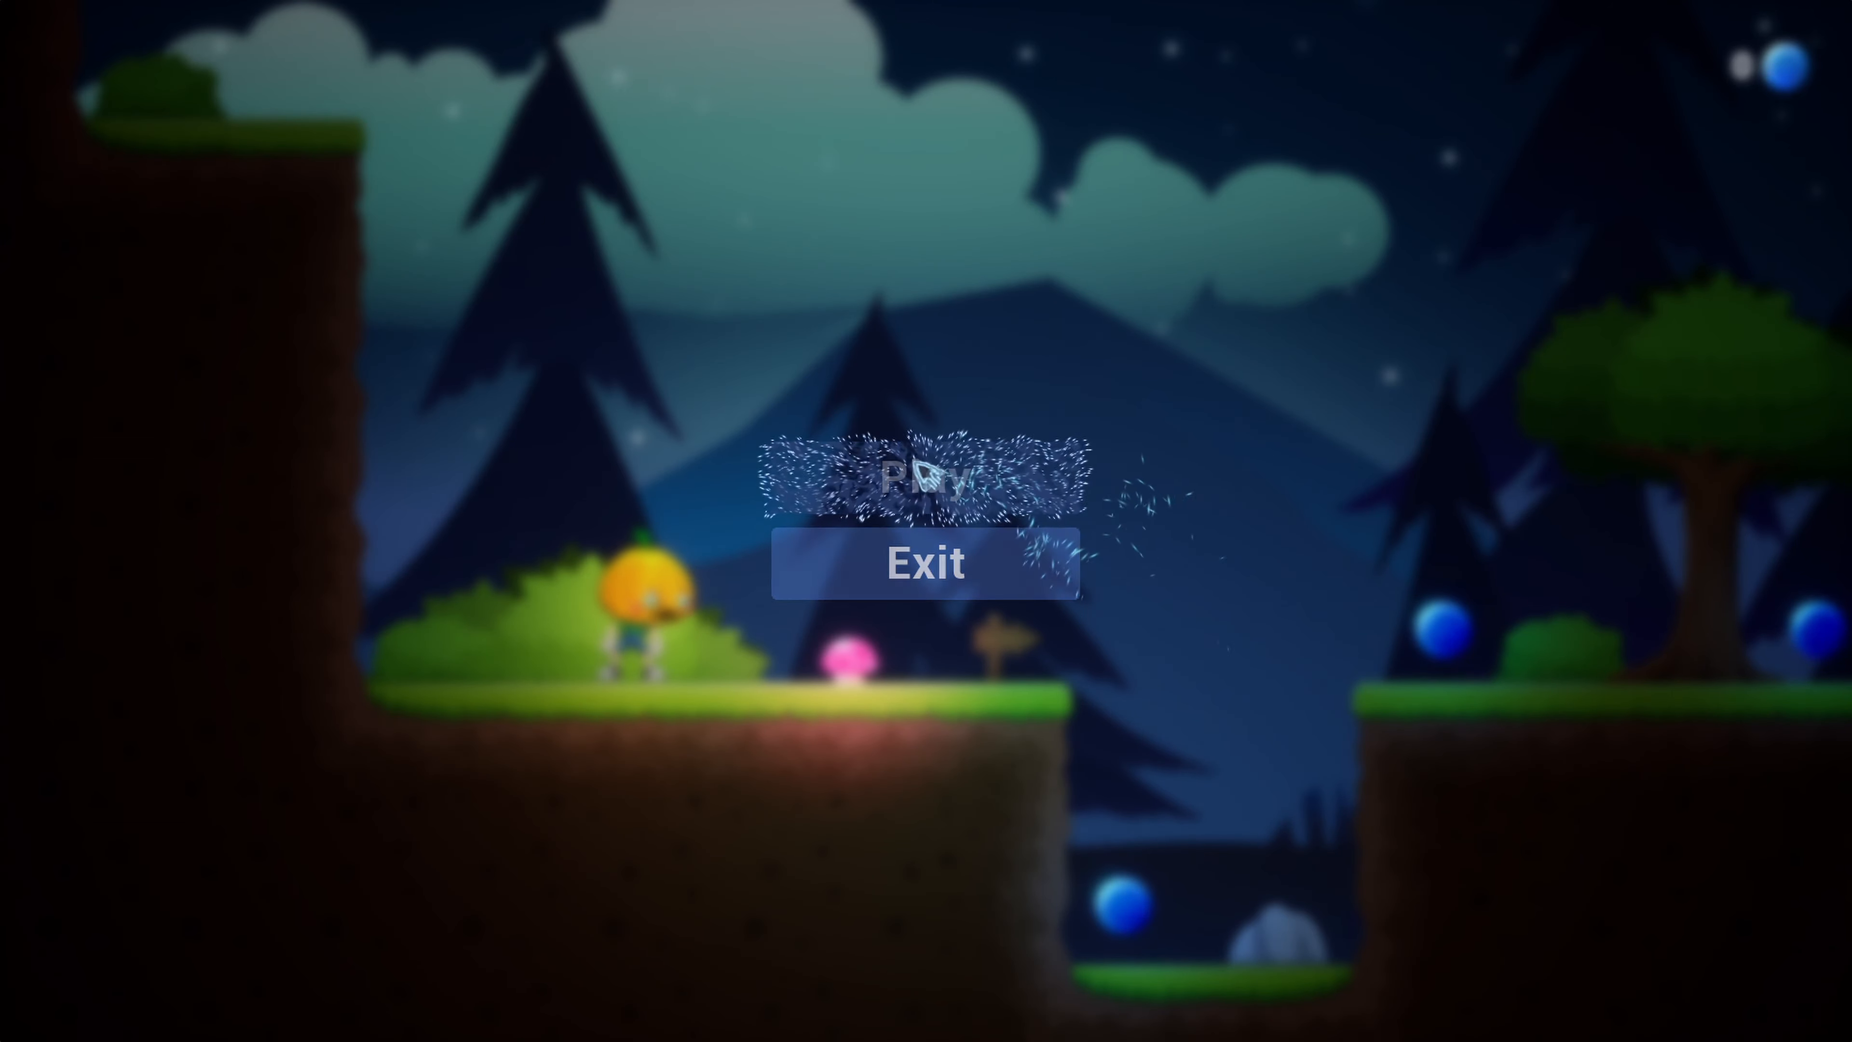
click(926, 477)
Run and jump the character across the platforms, collecting crystals to test the particle effect and the top-right counter
key(d)
key(space)
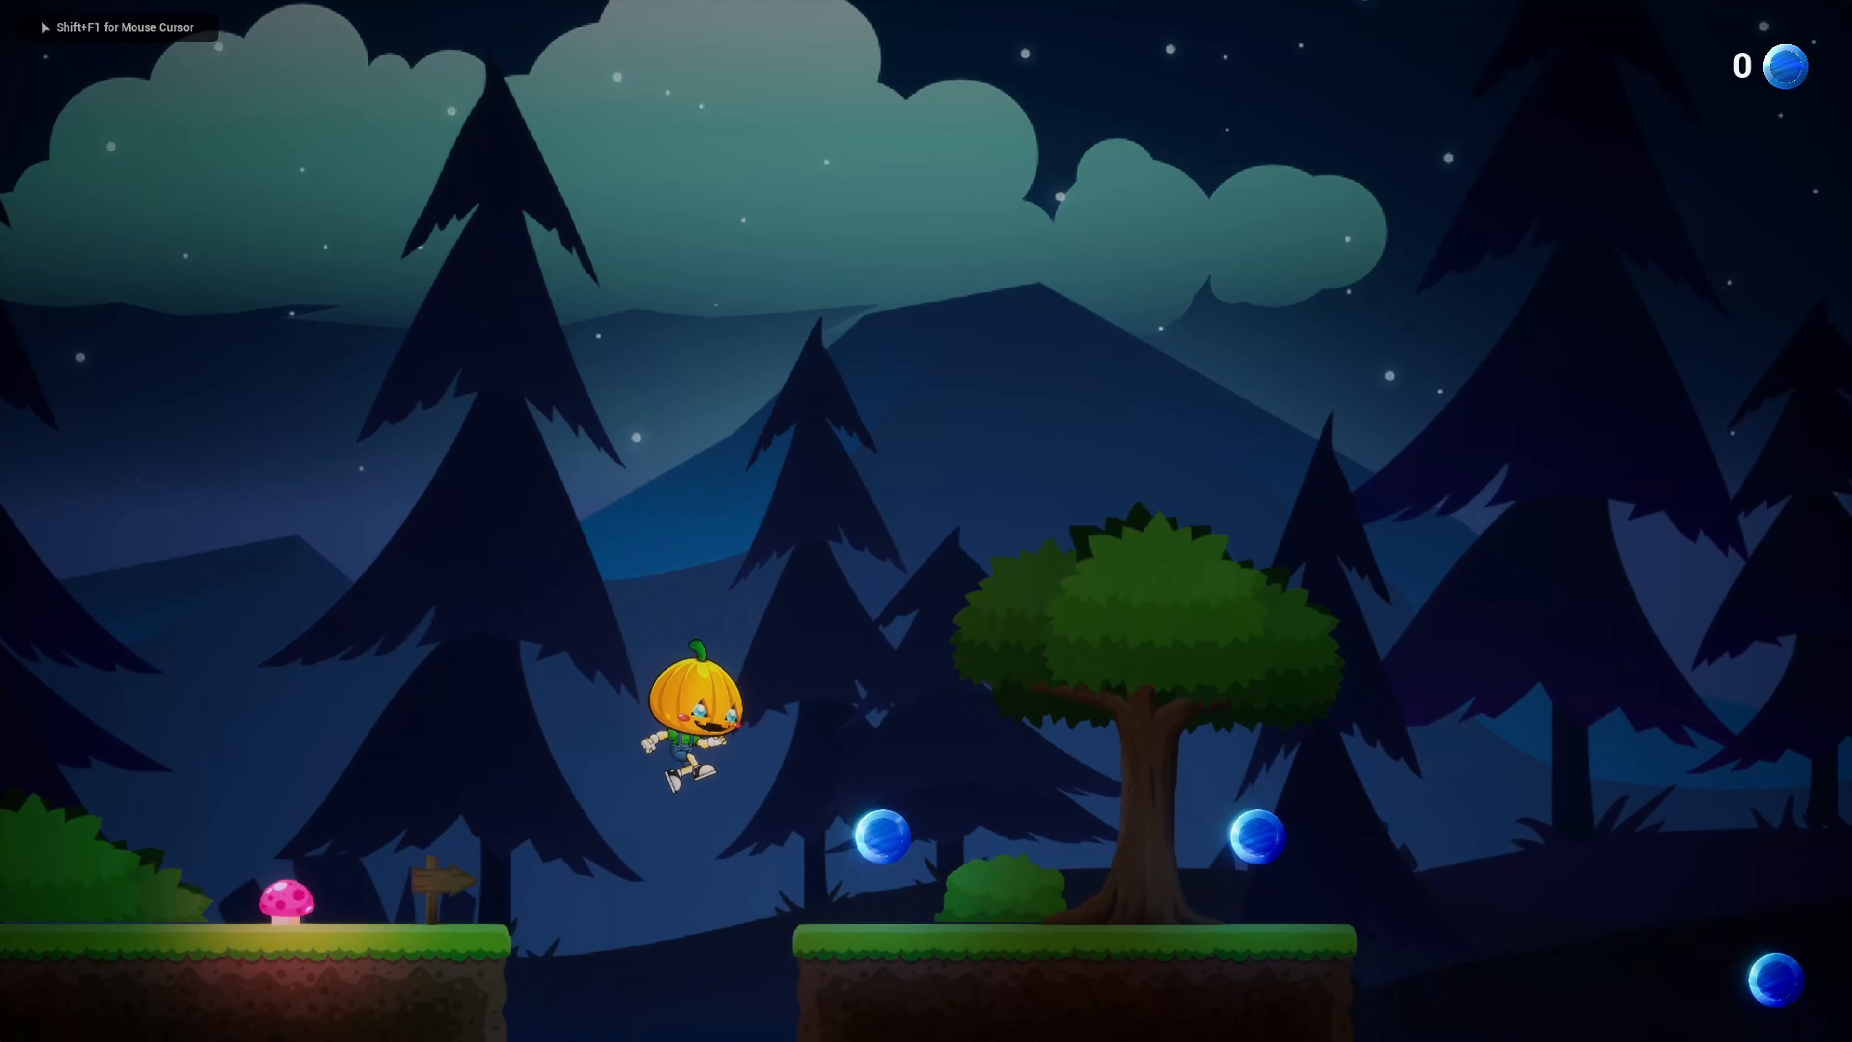
key(a)
key(d)
key(space)
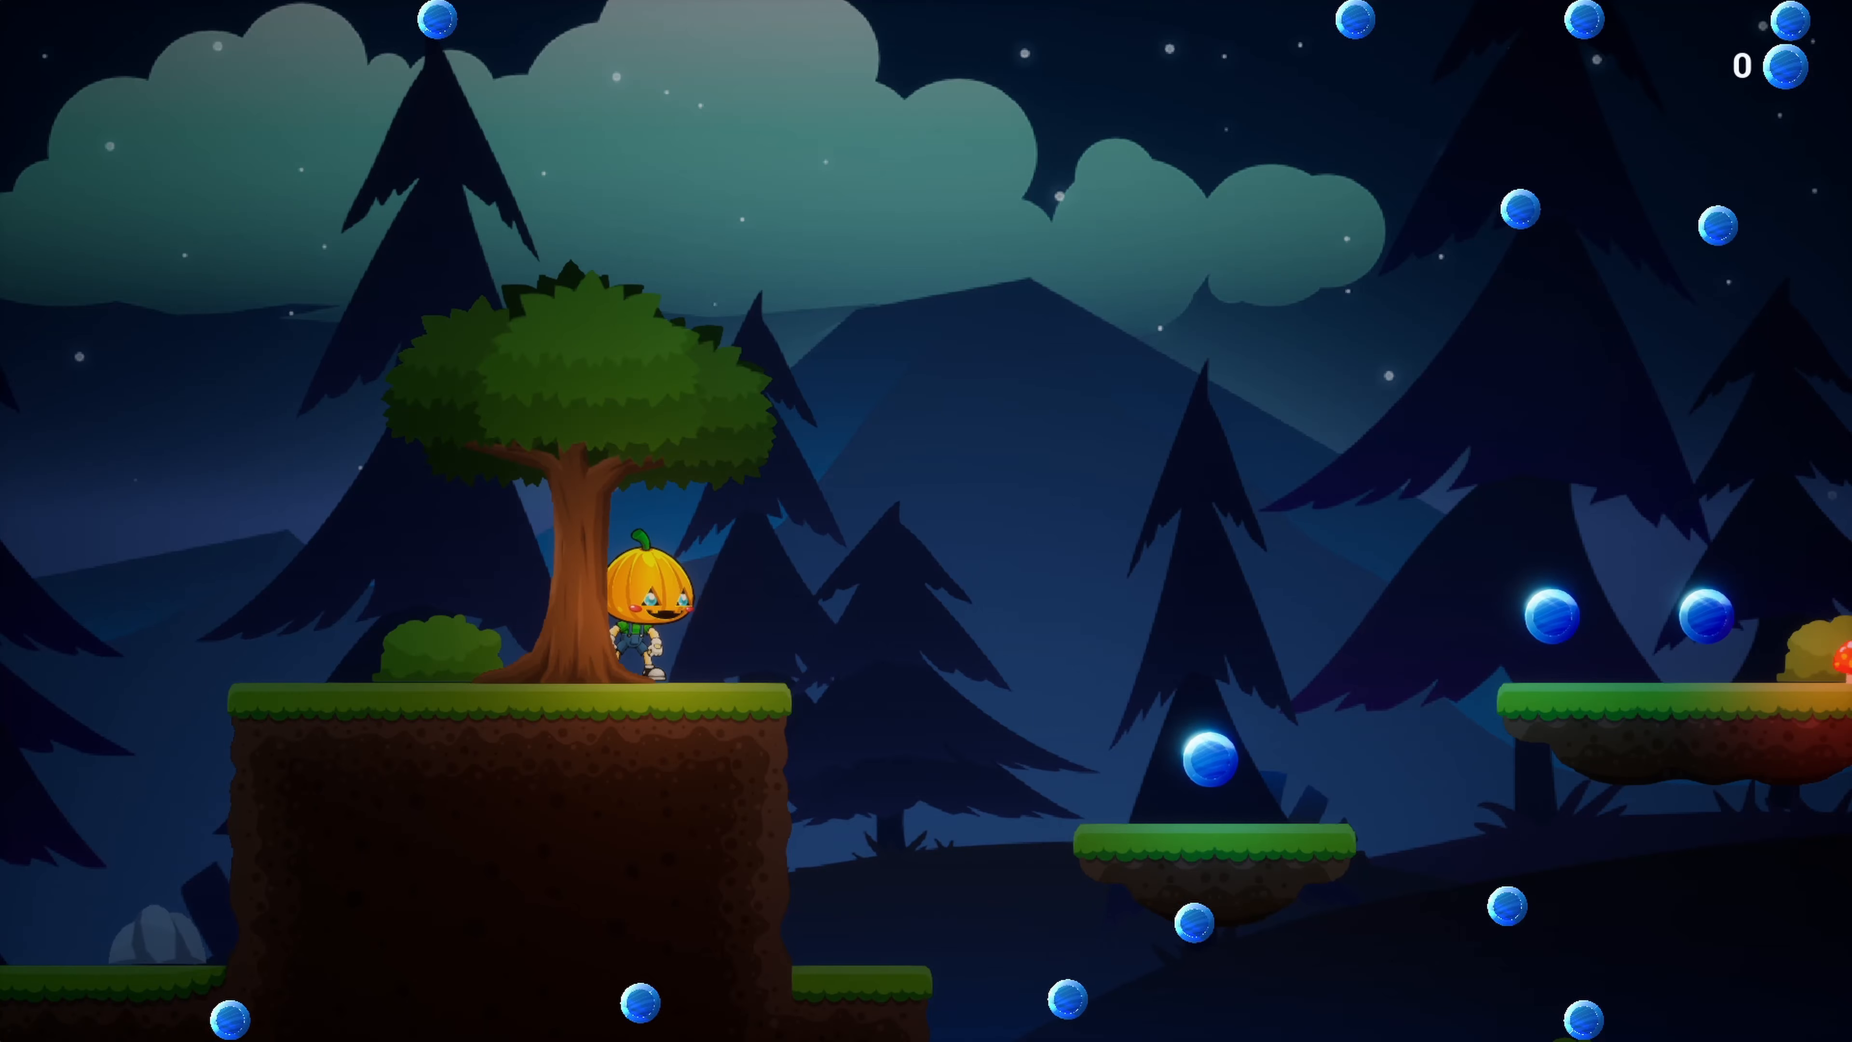
key(space)
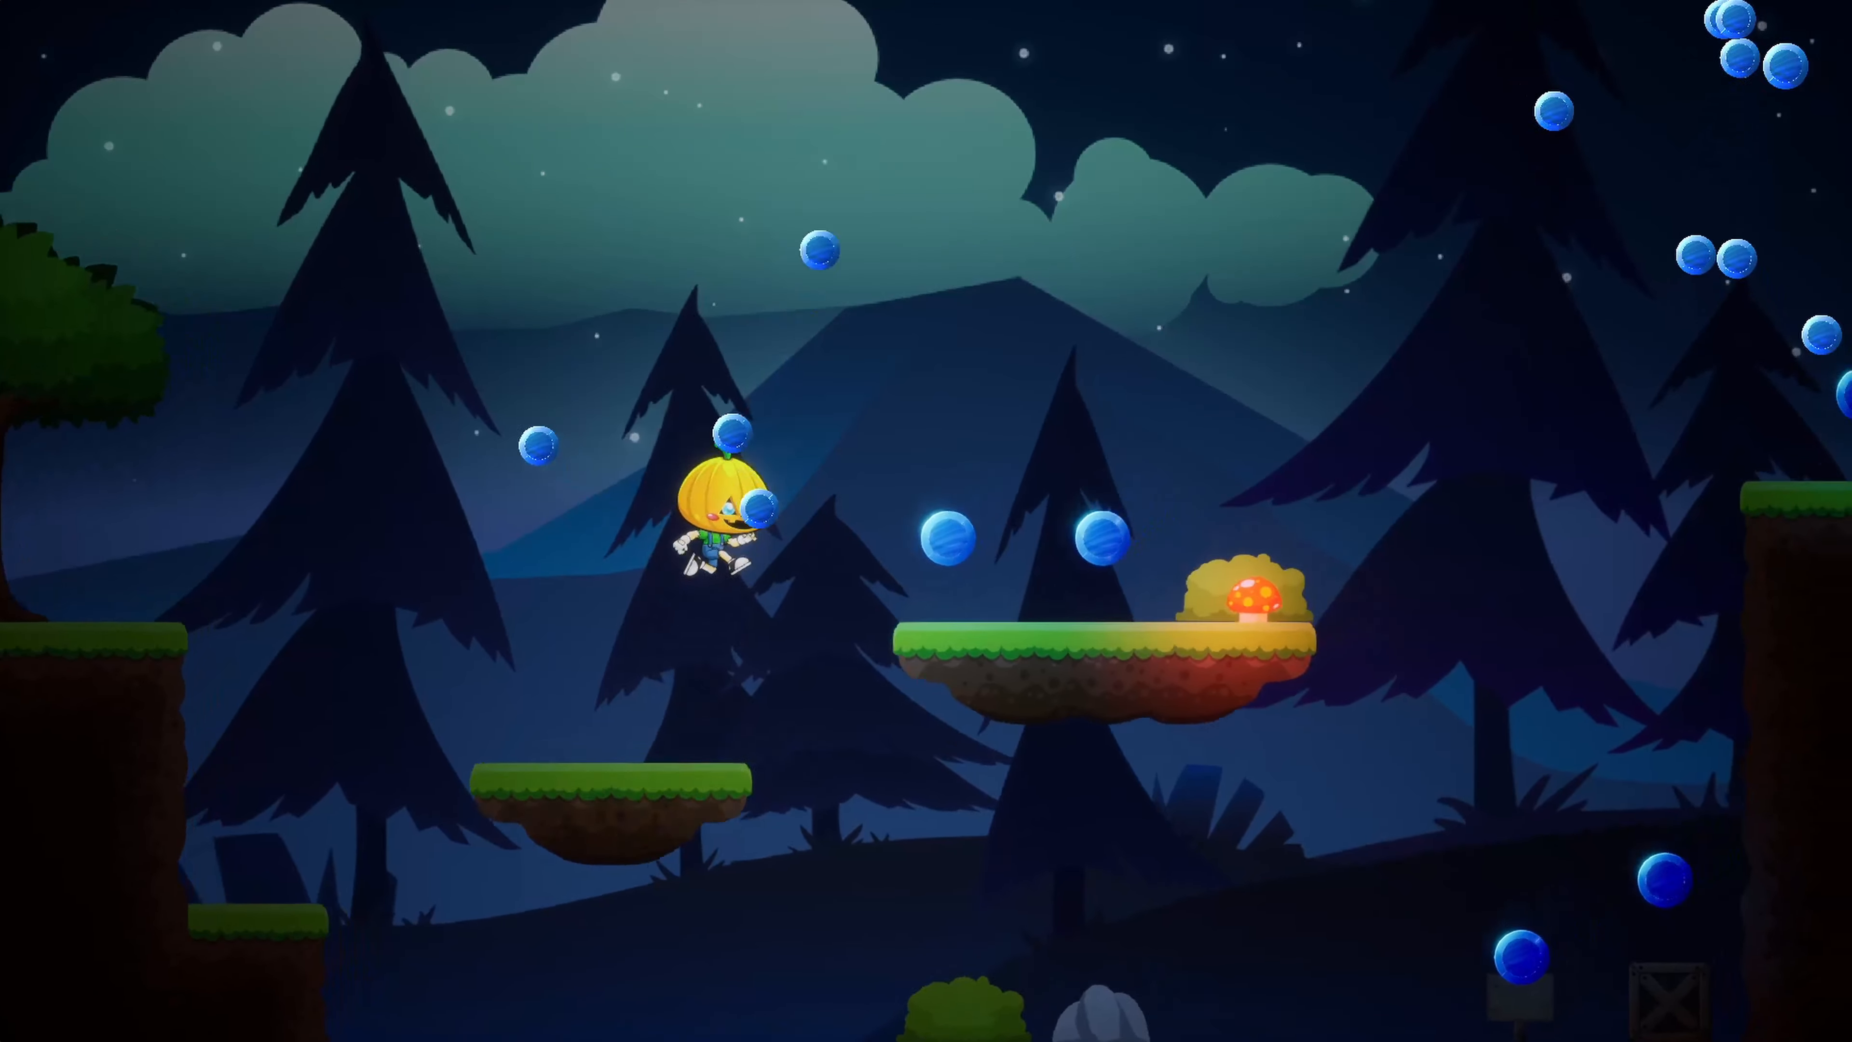
key(a)
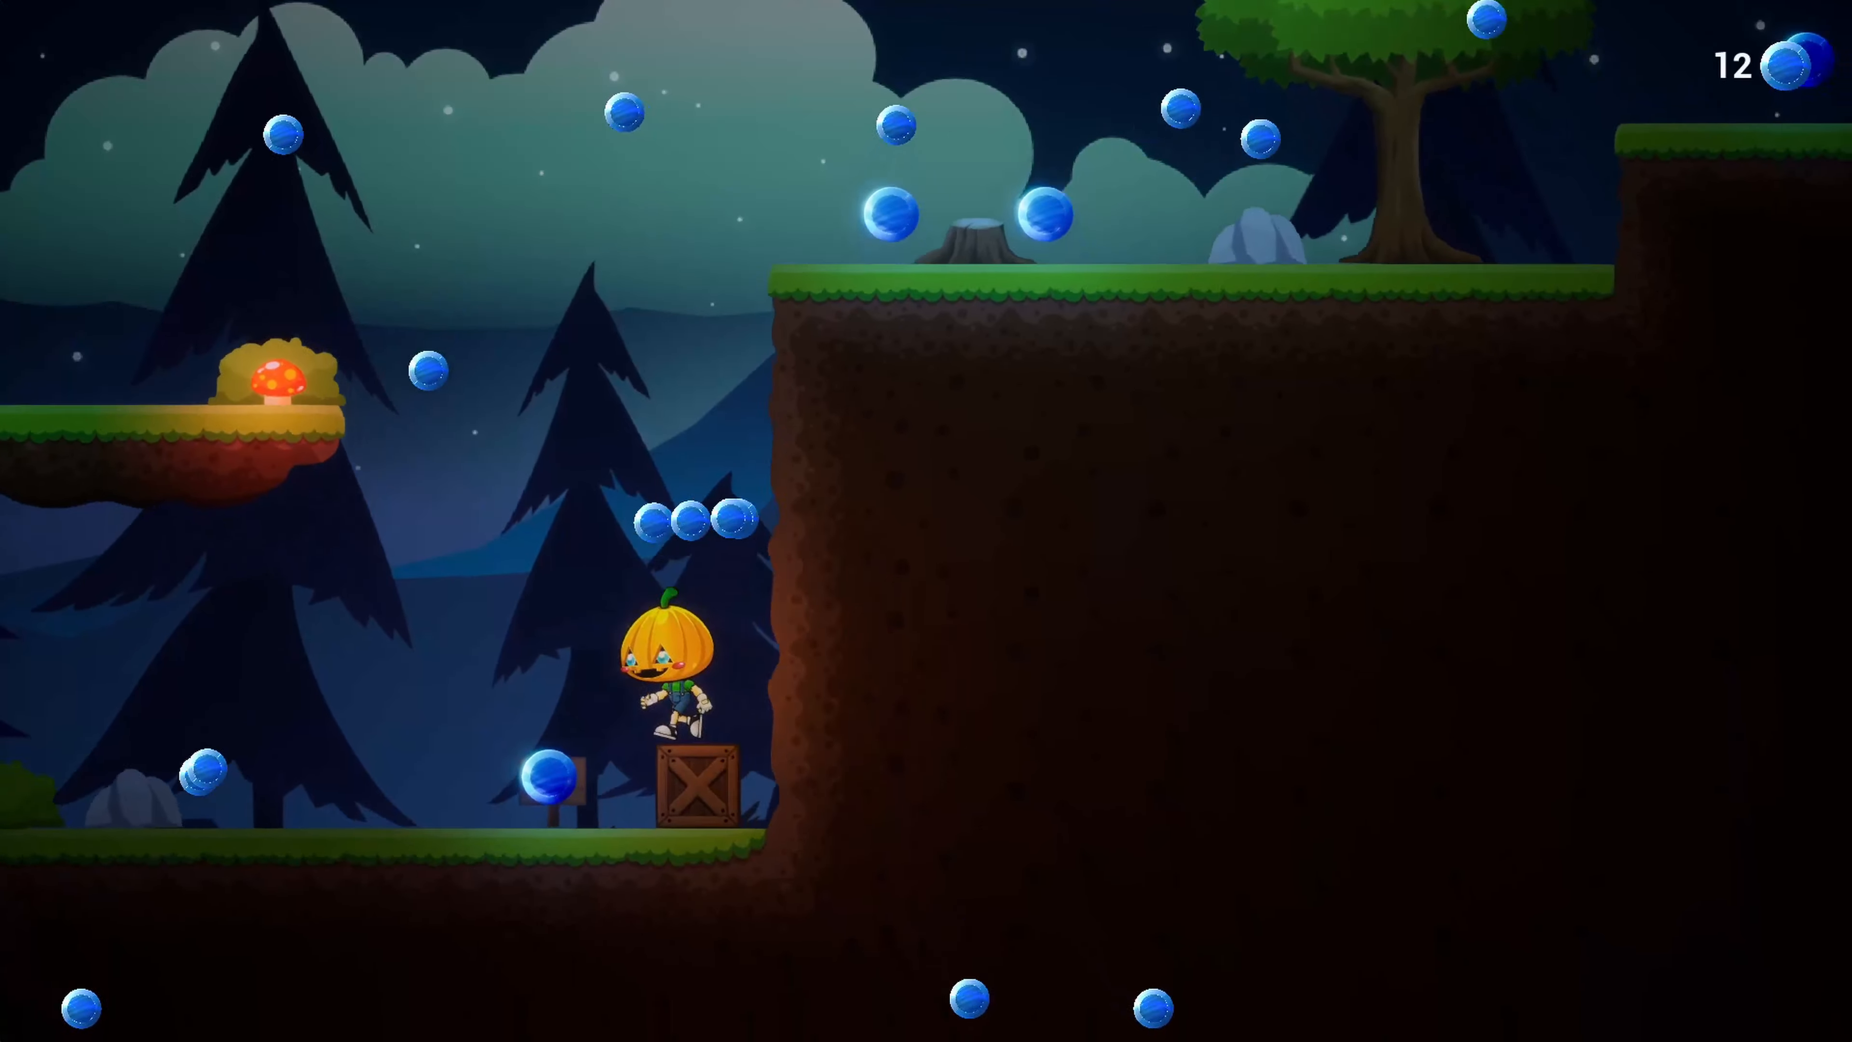
key(space)
key(d)
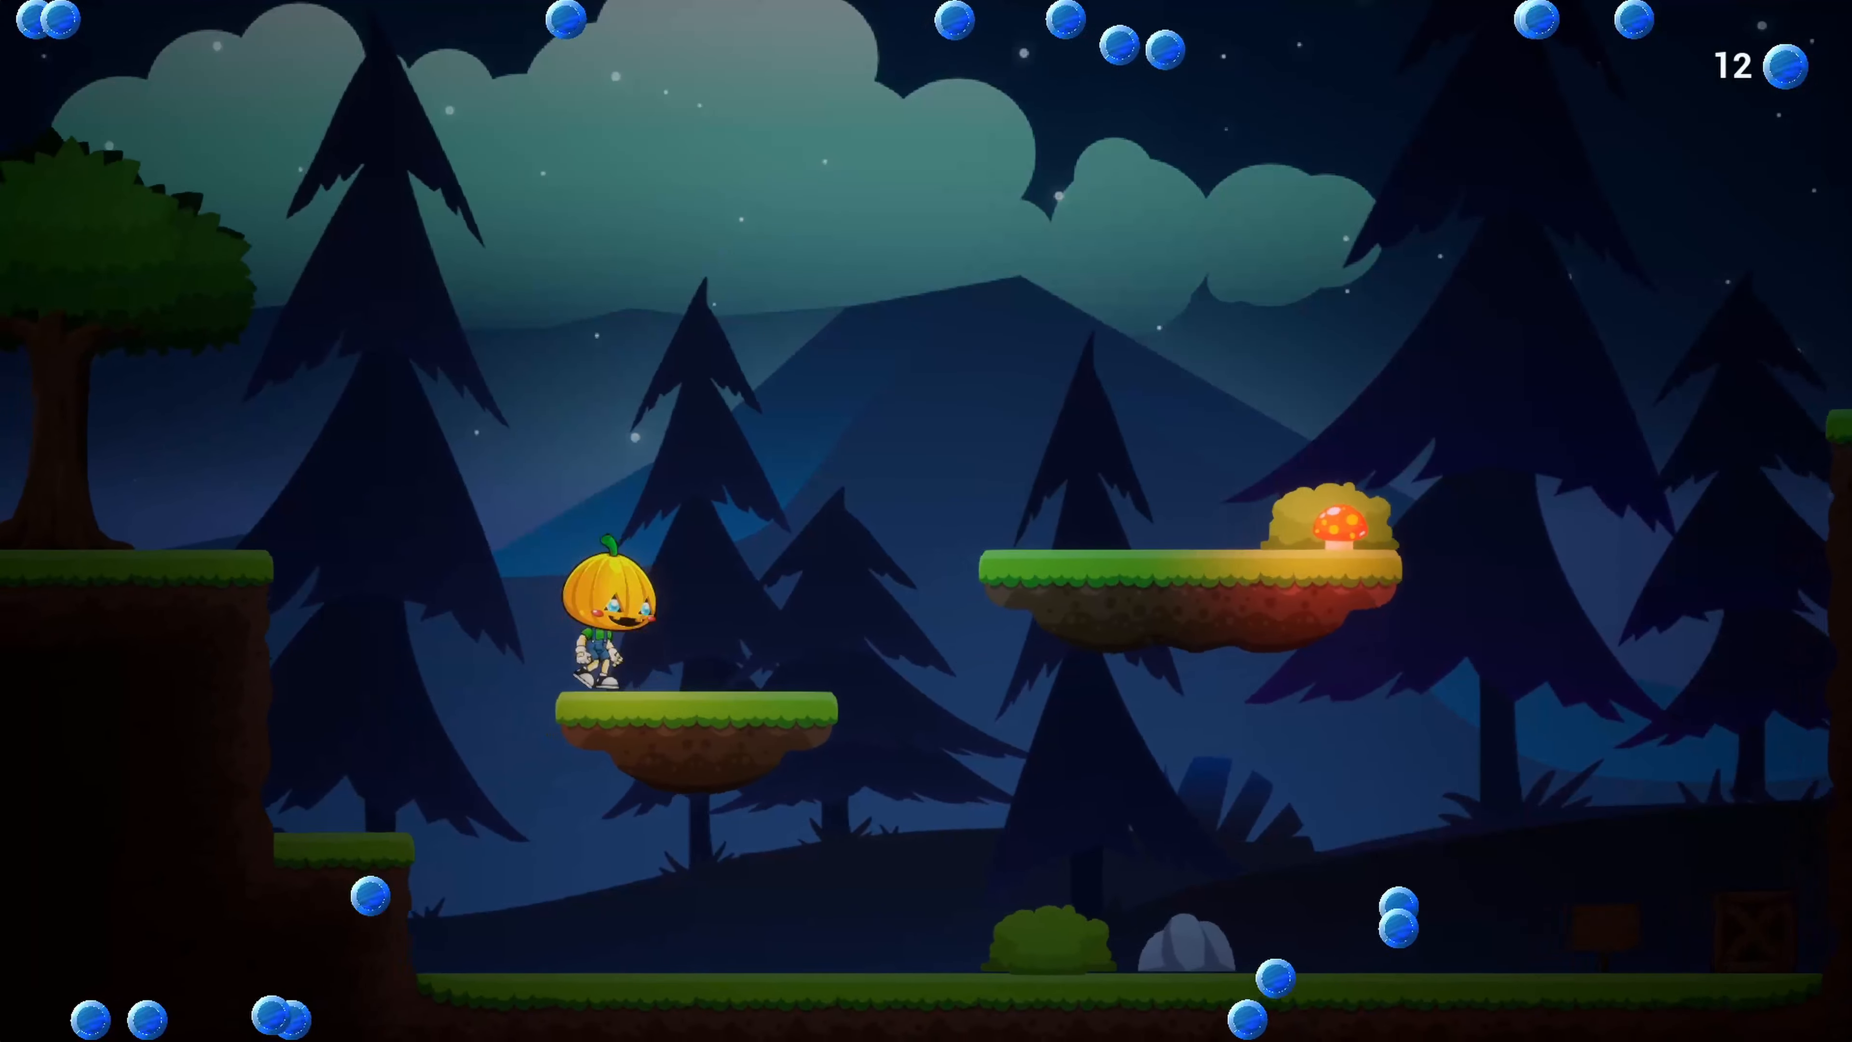
key(space)
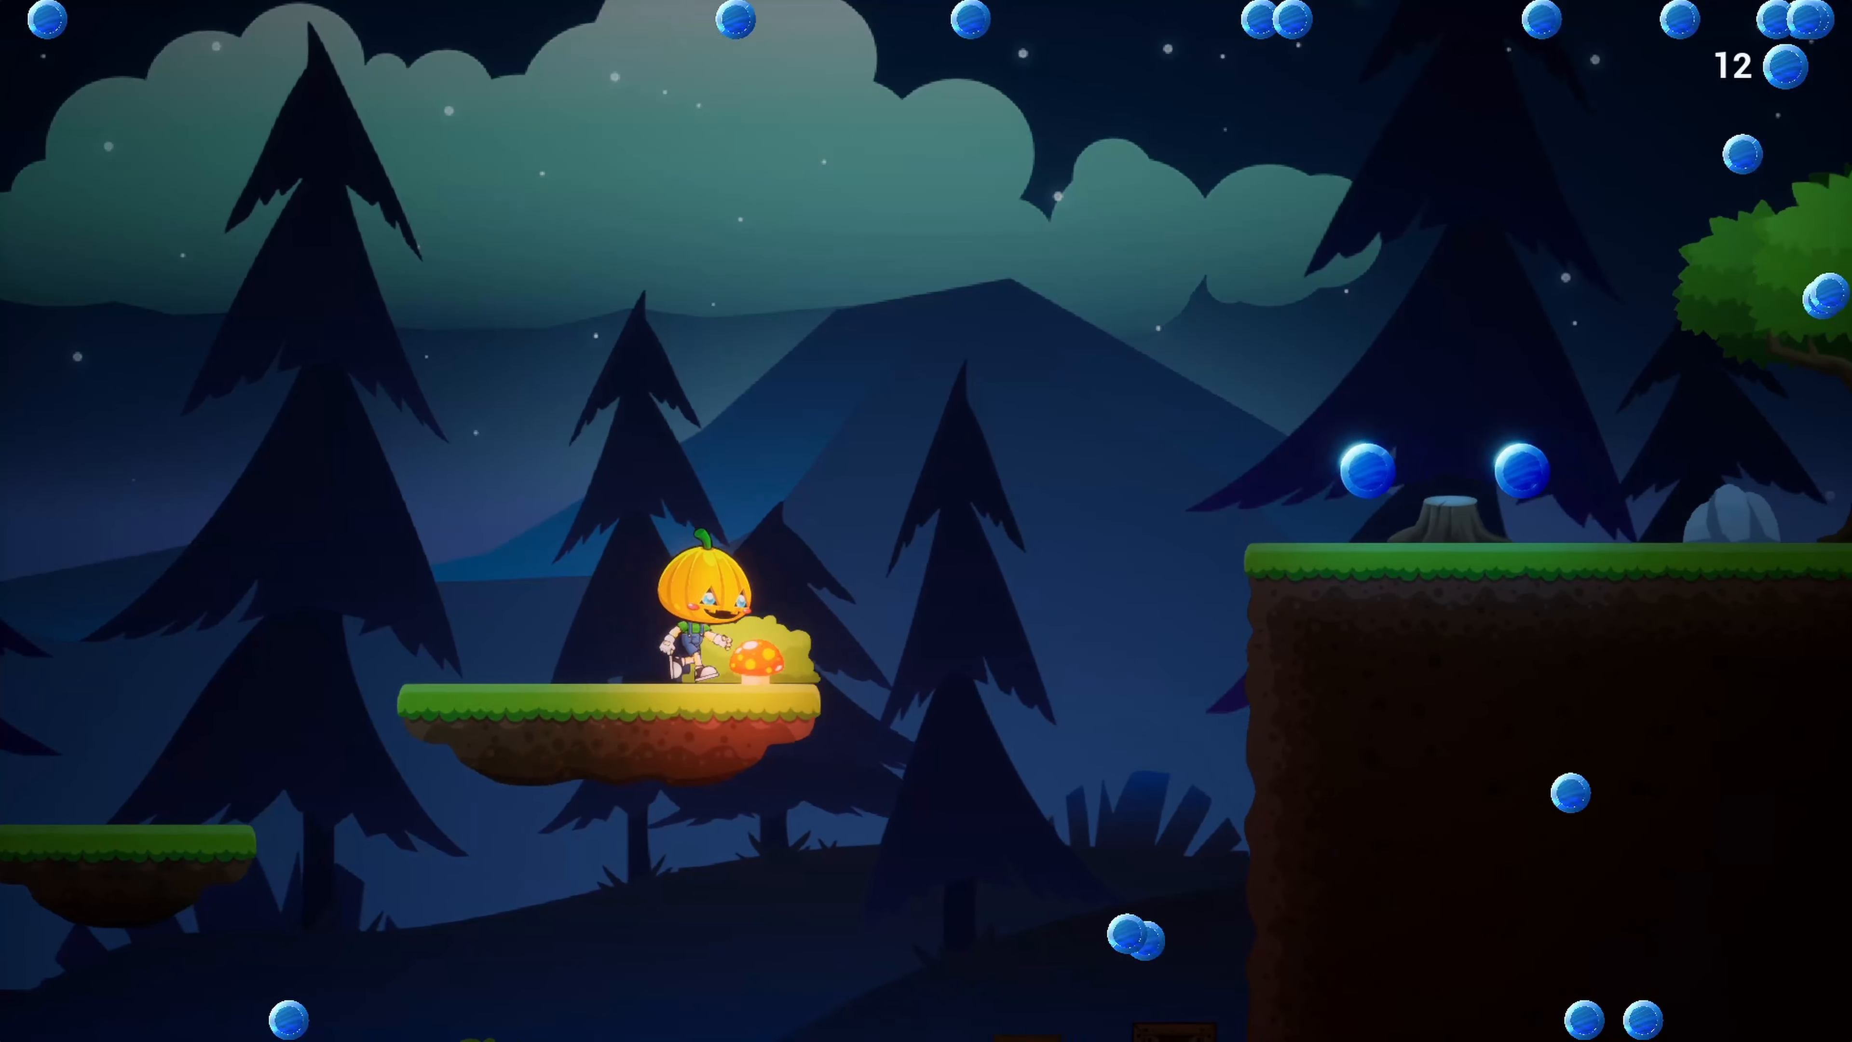
key(space)
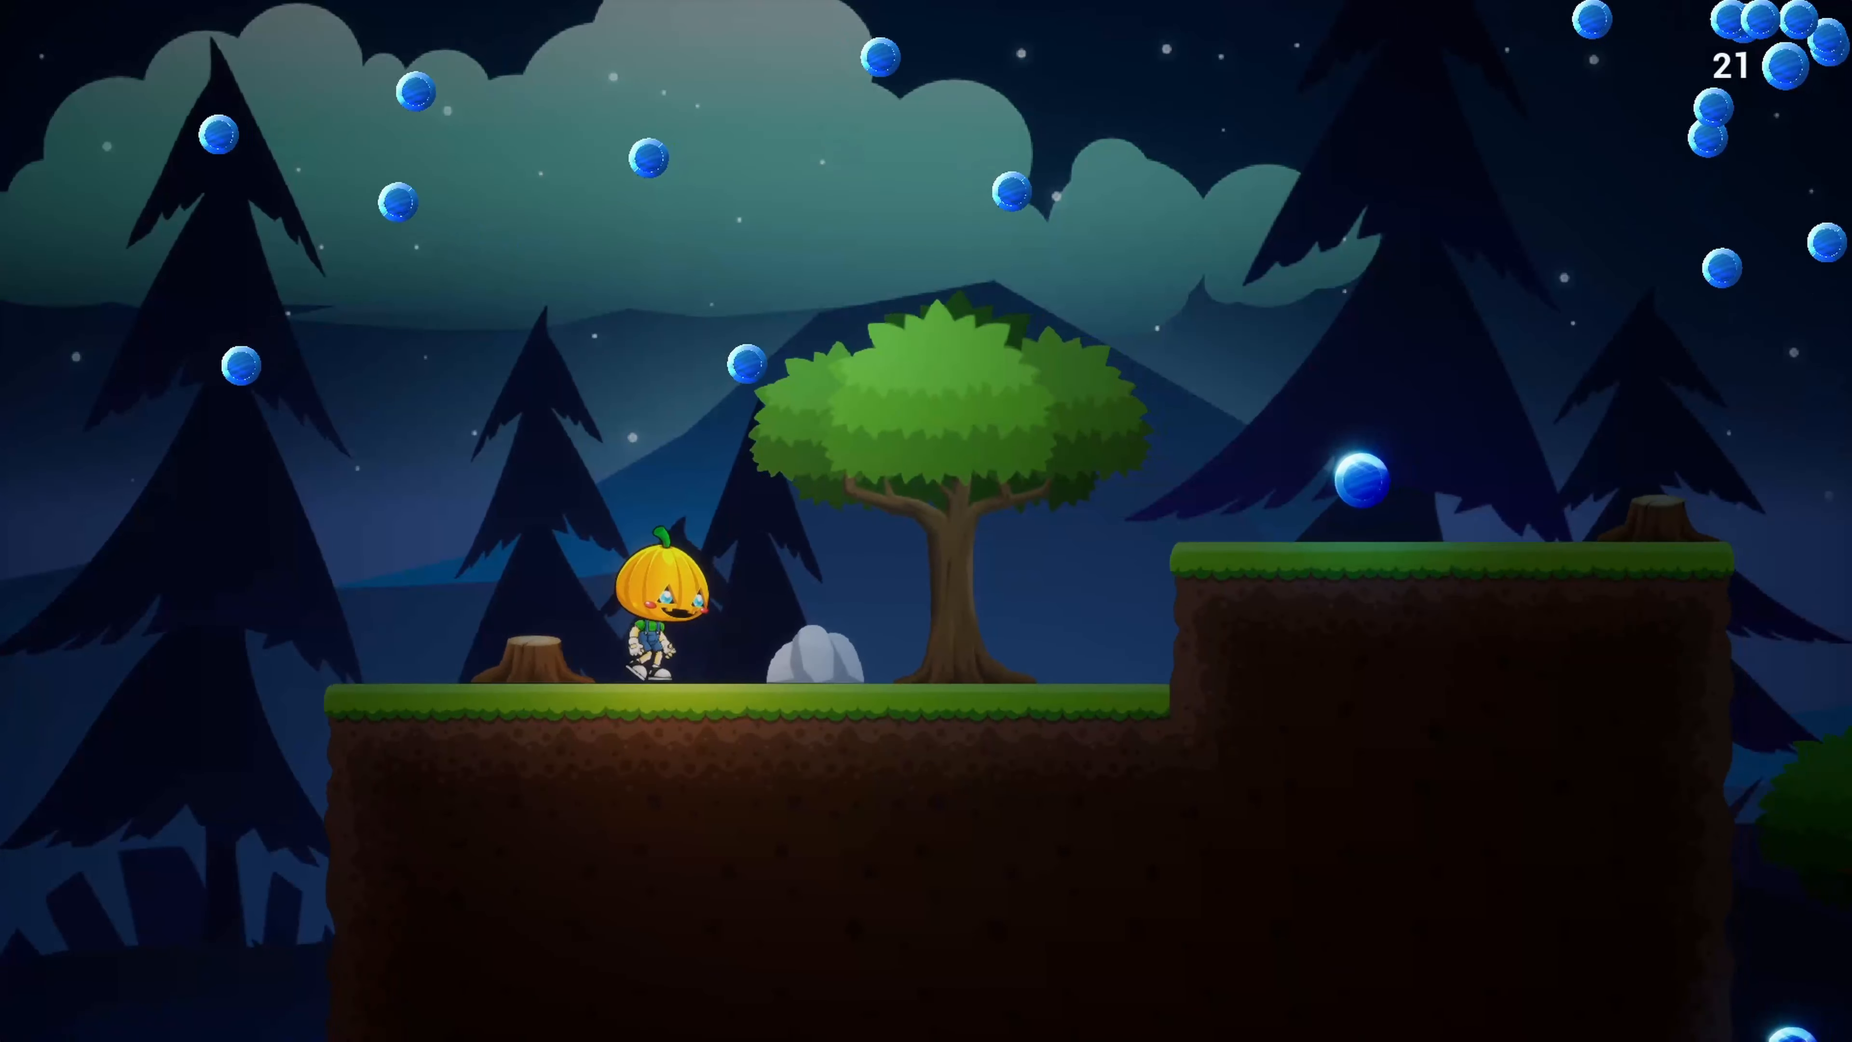
key(space)
key(space)
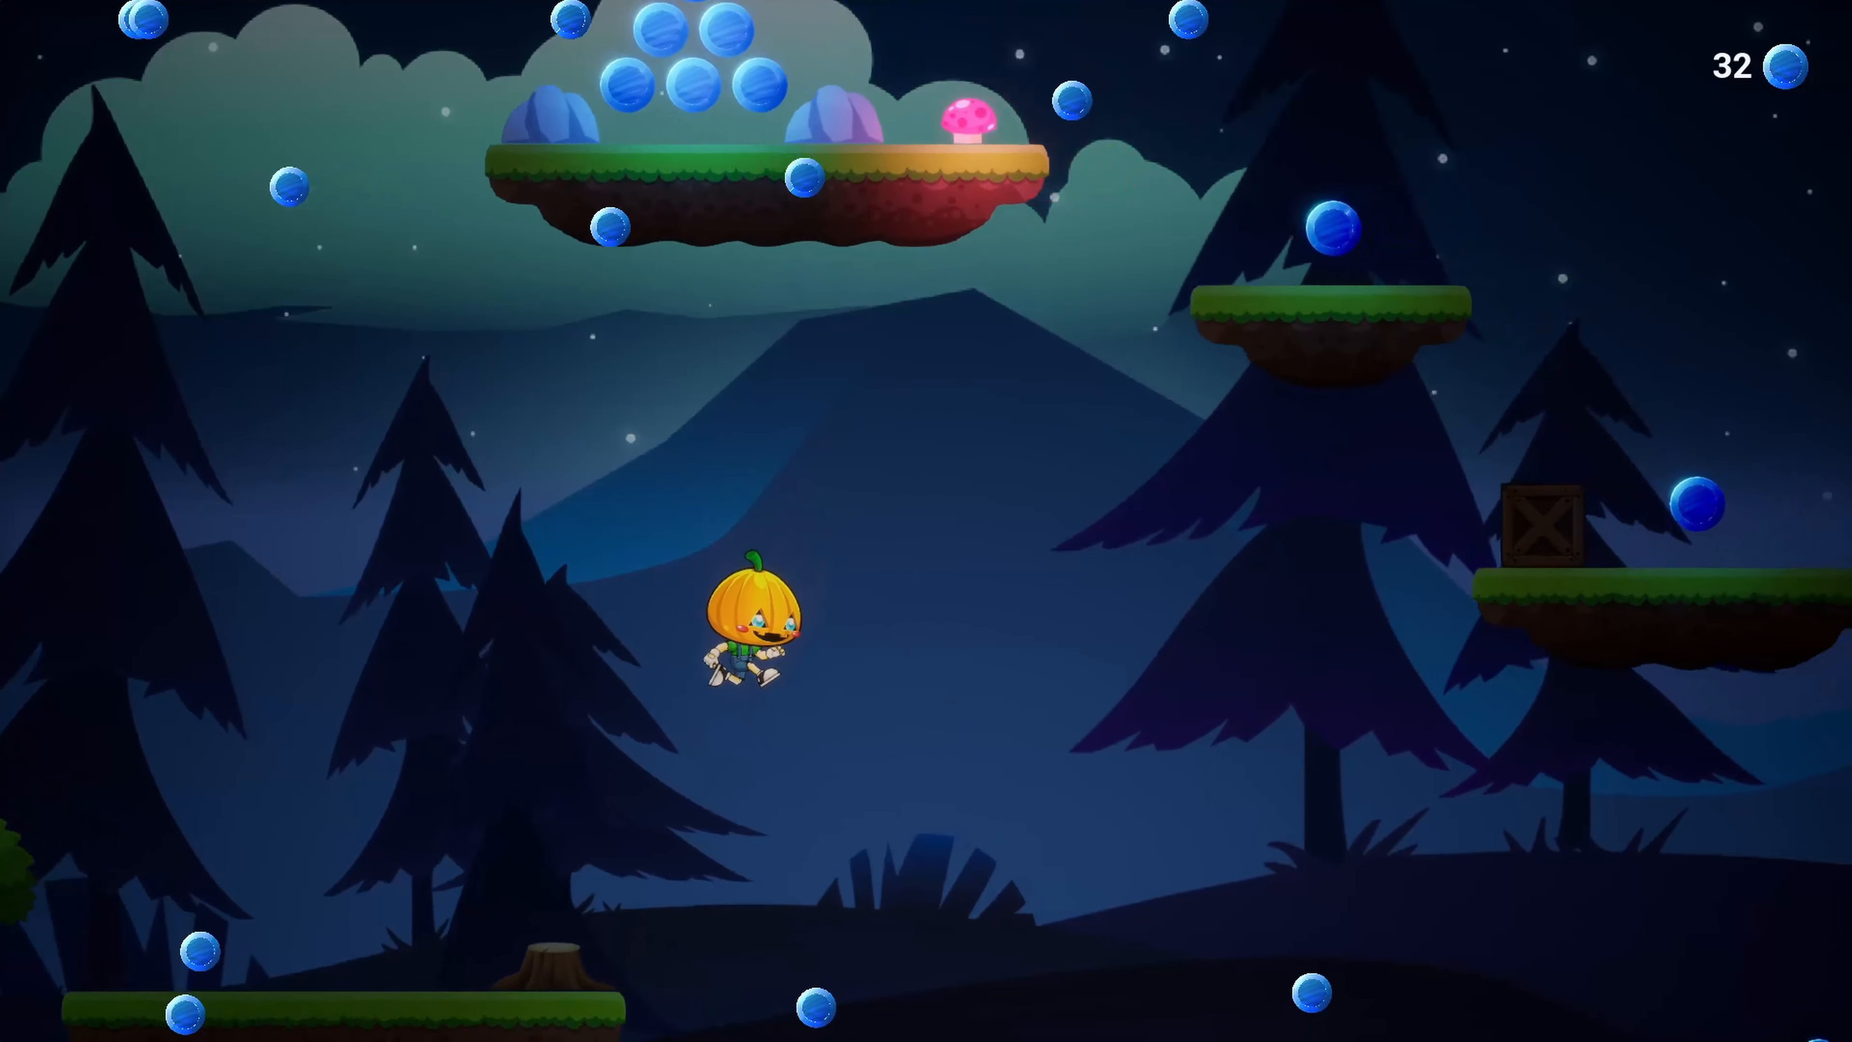
key(space)
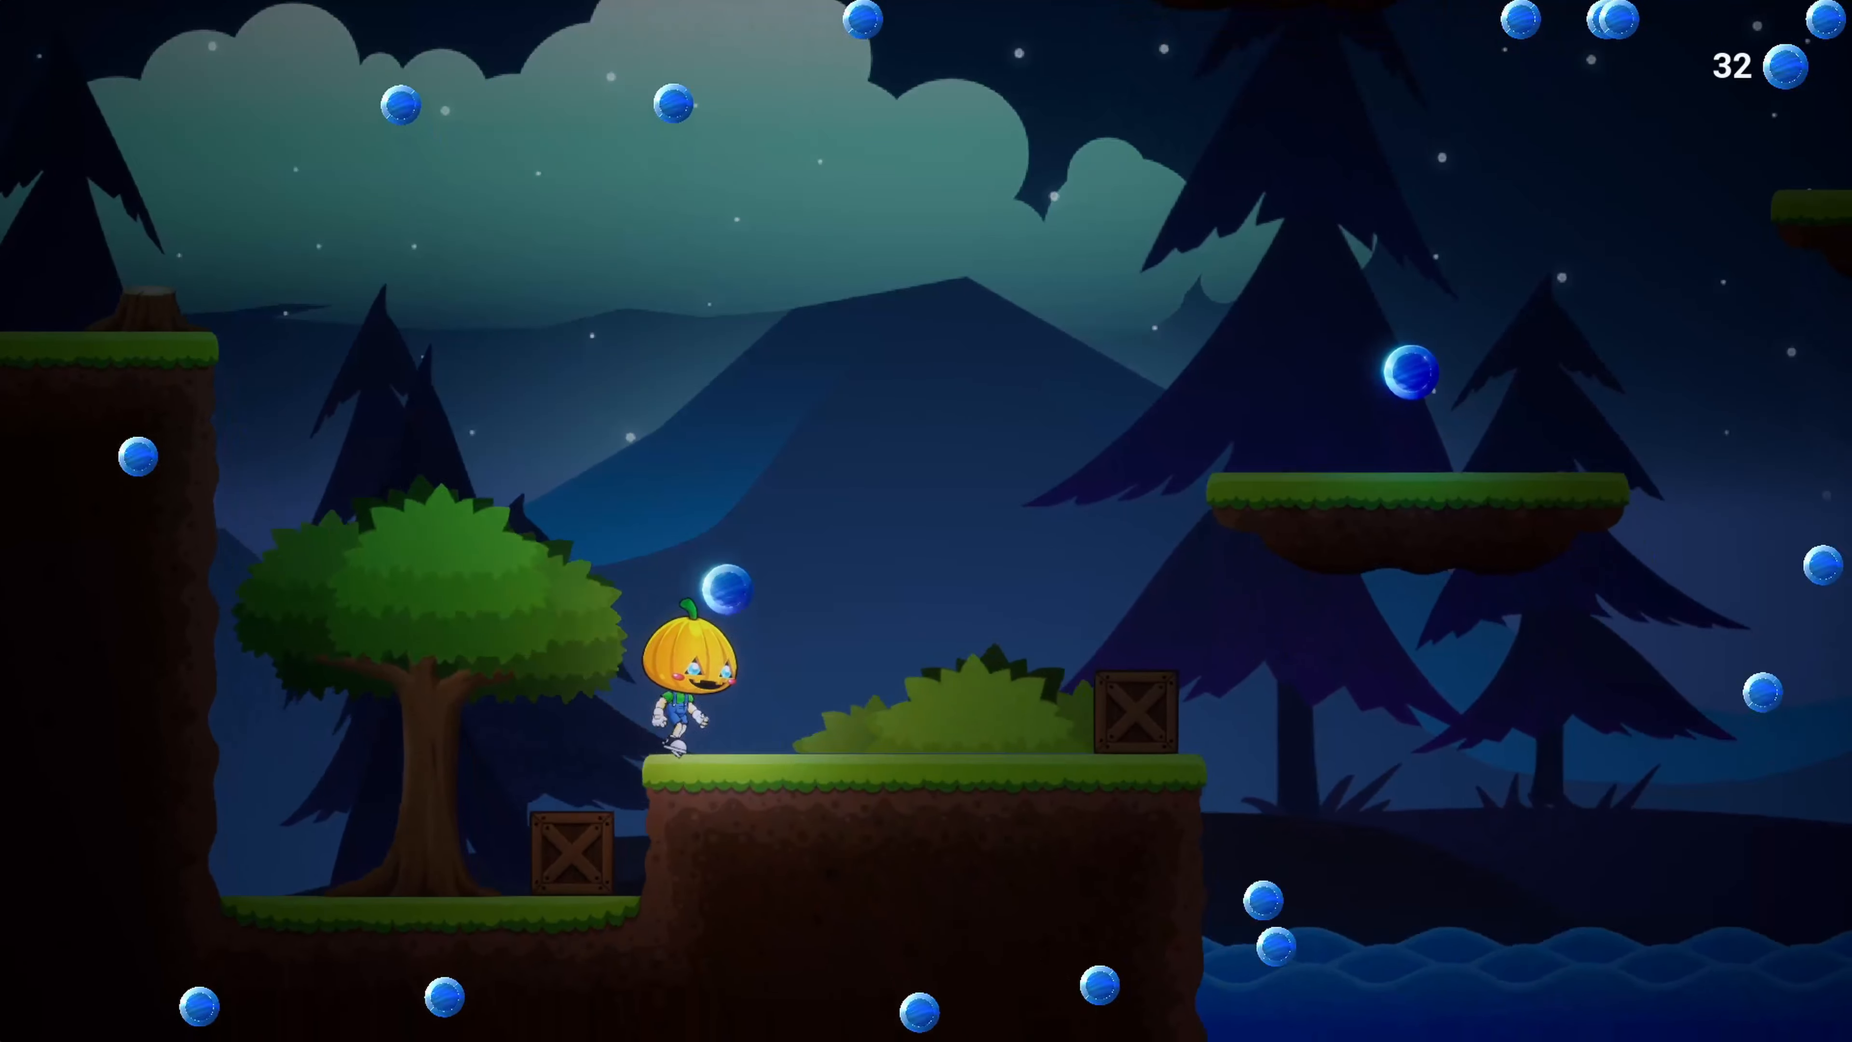
key(space)
key(space)
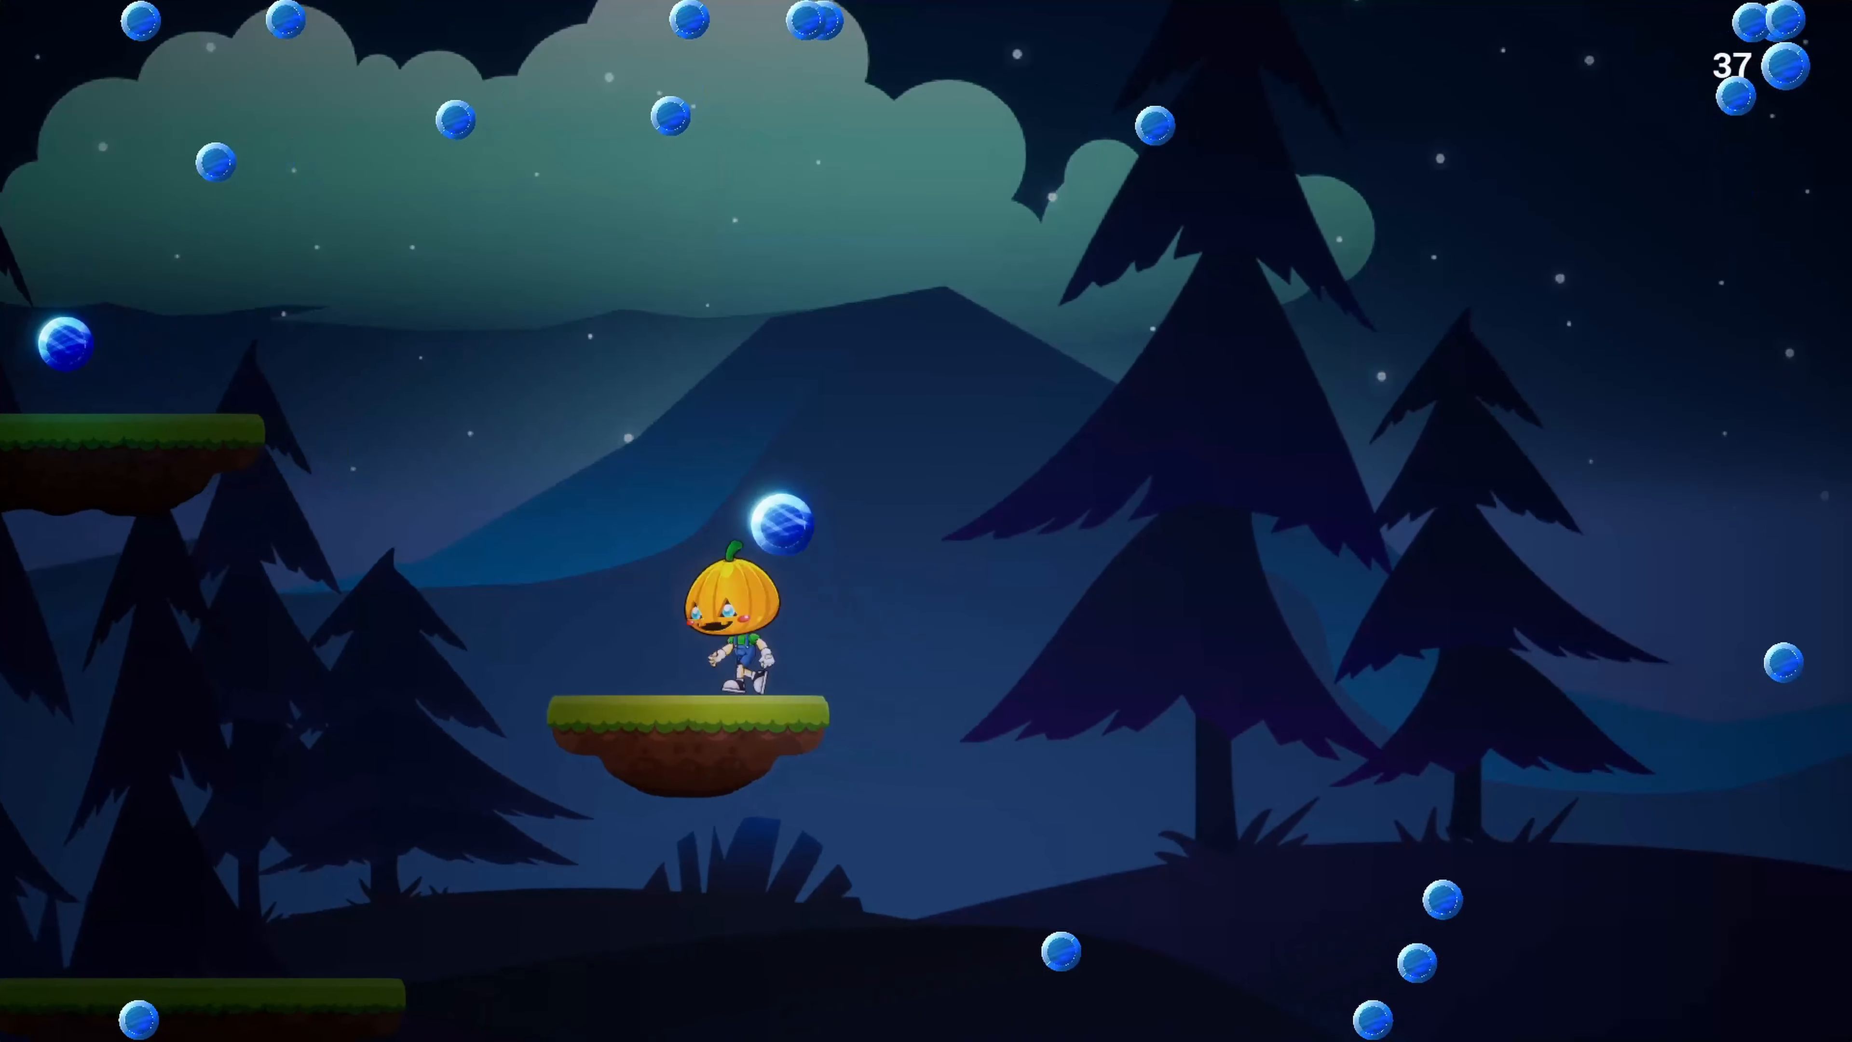
key(space)
key(space)
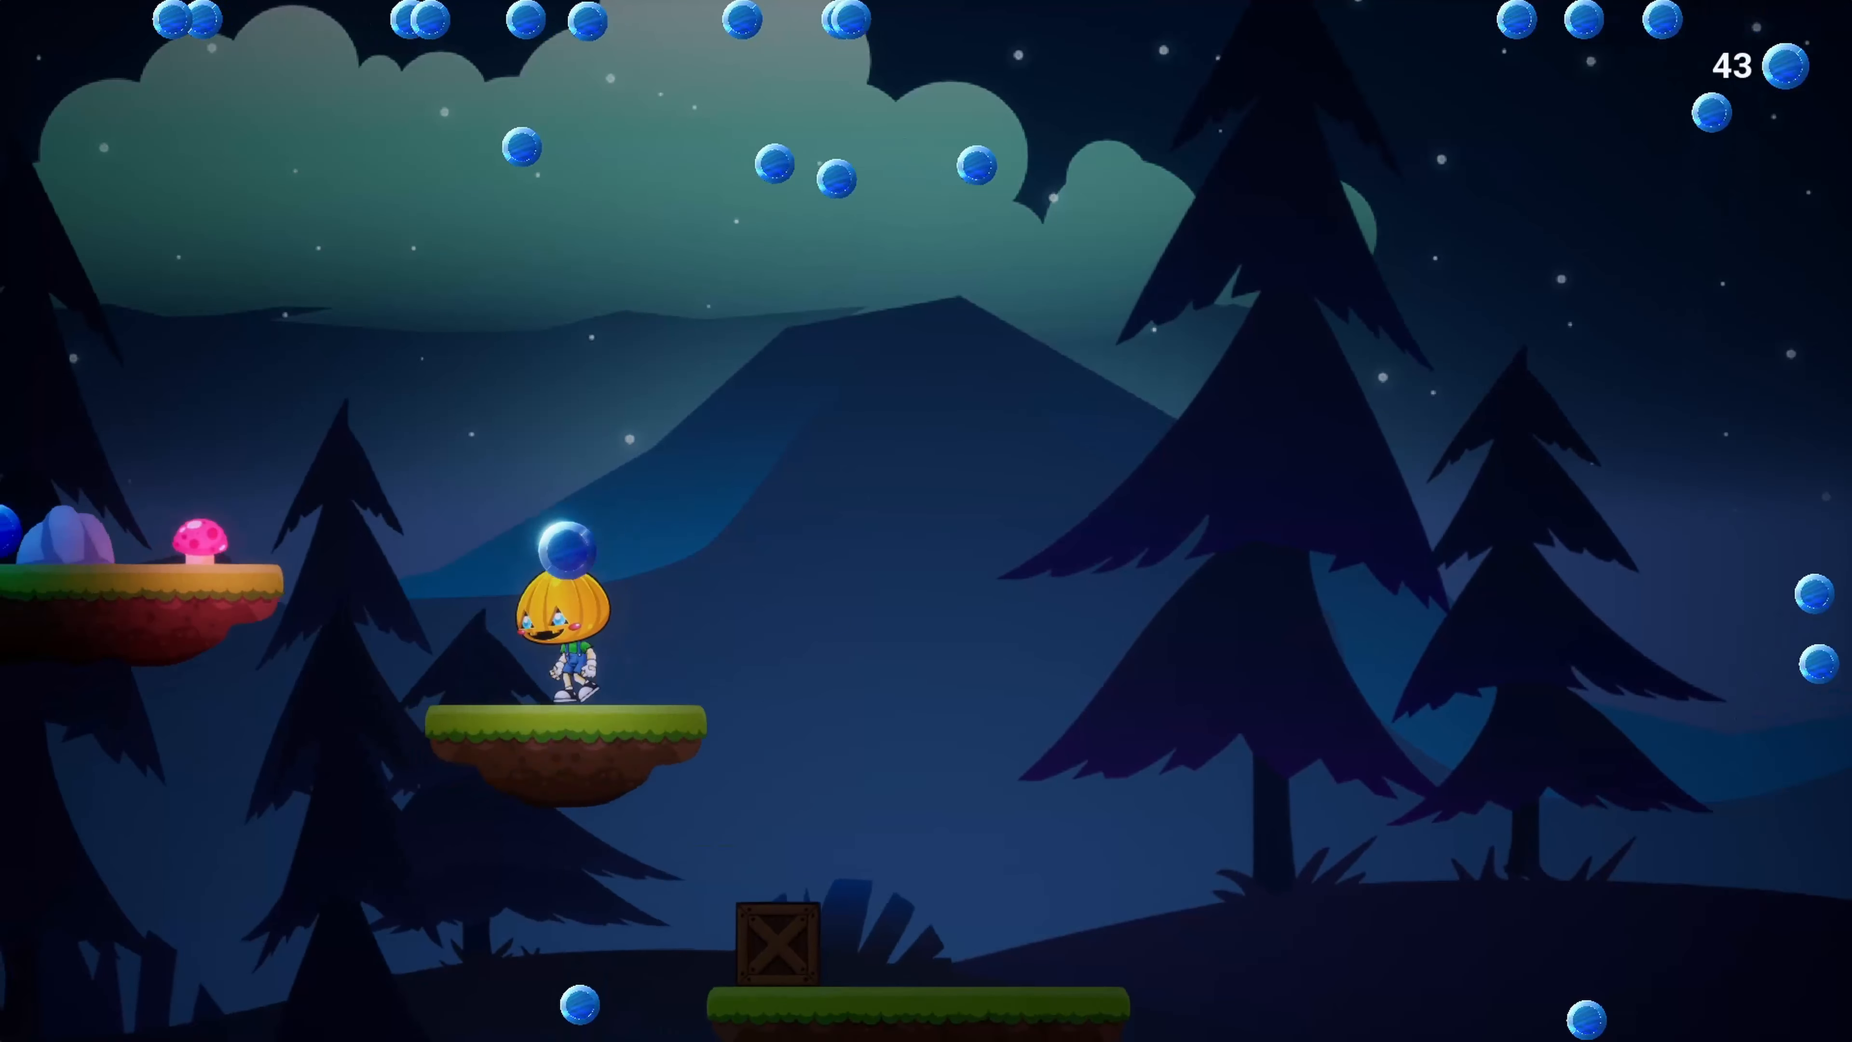
key(space)
key(Left)
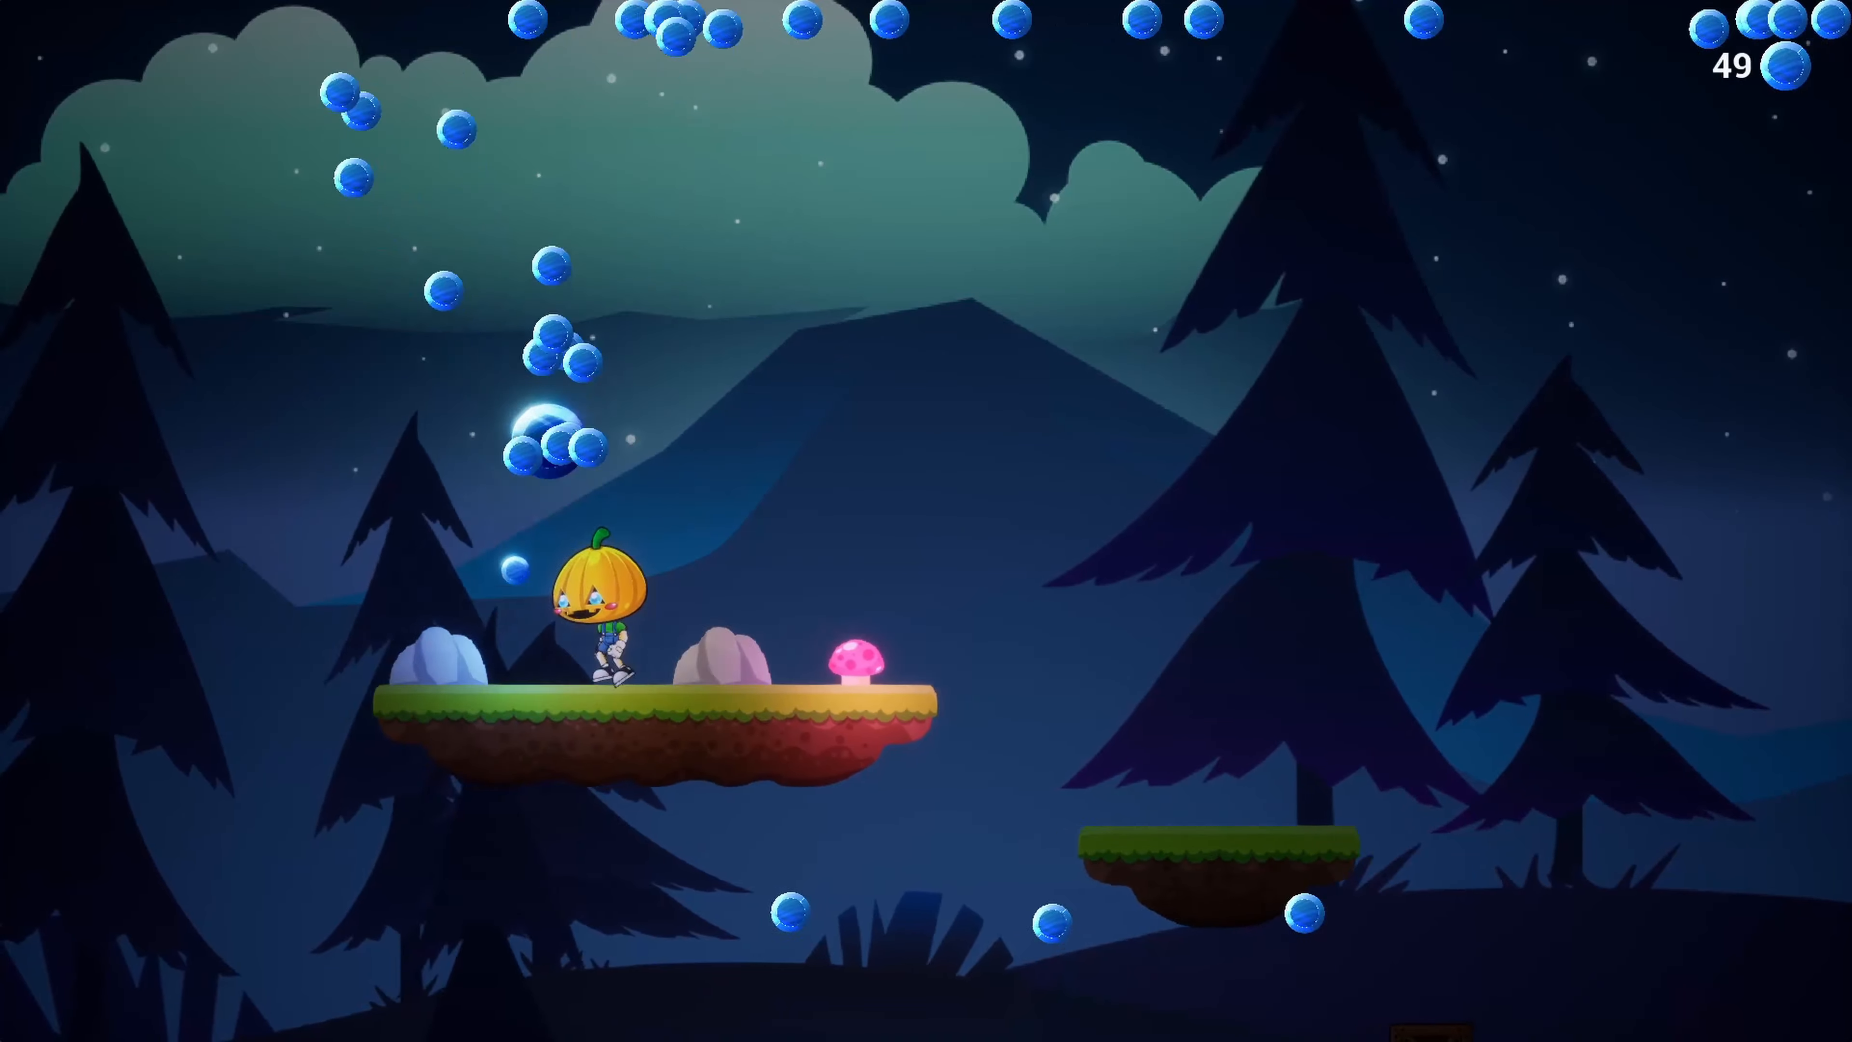